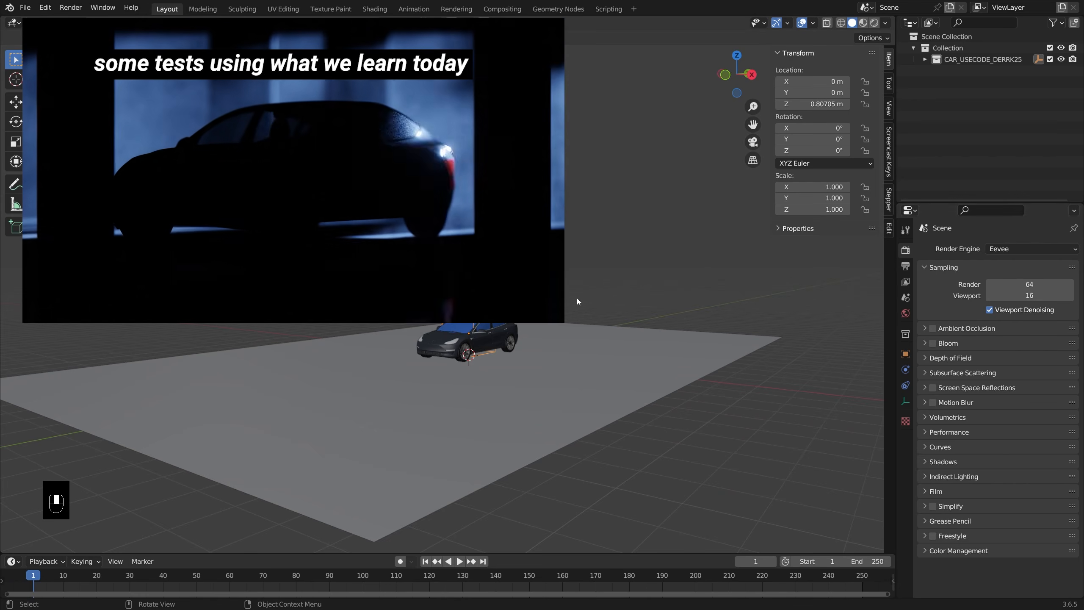
Add a cube at the car and move it so its location is Z 1 m
middle_drag(512, 337, 529, 333)
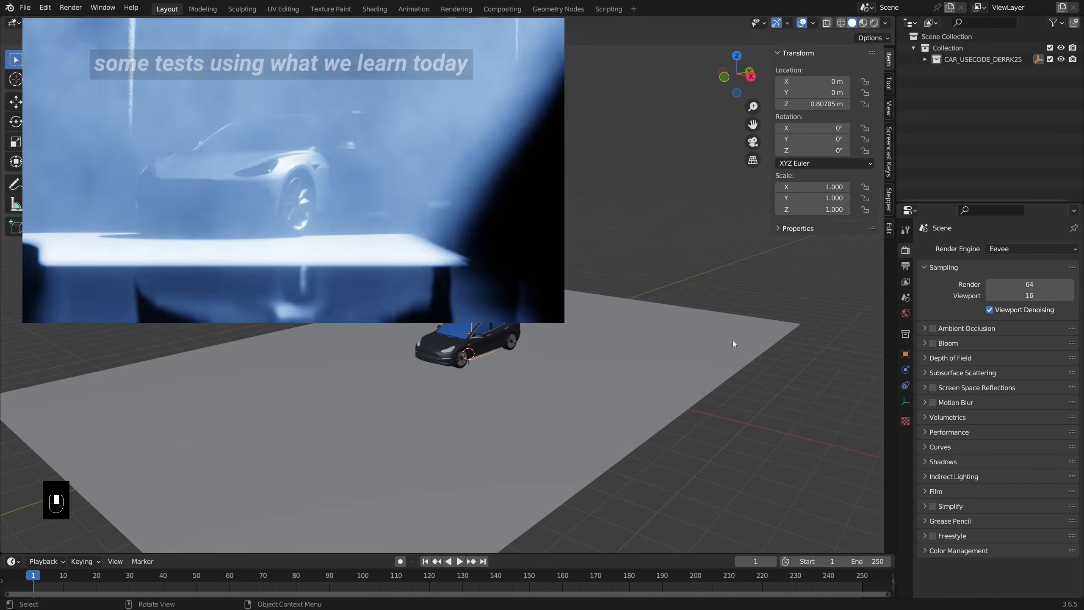
key(shift+a)
mouse_move(645, 347)
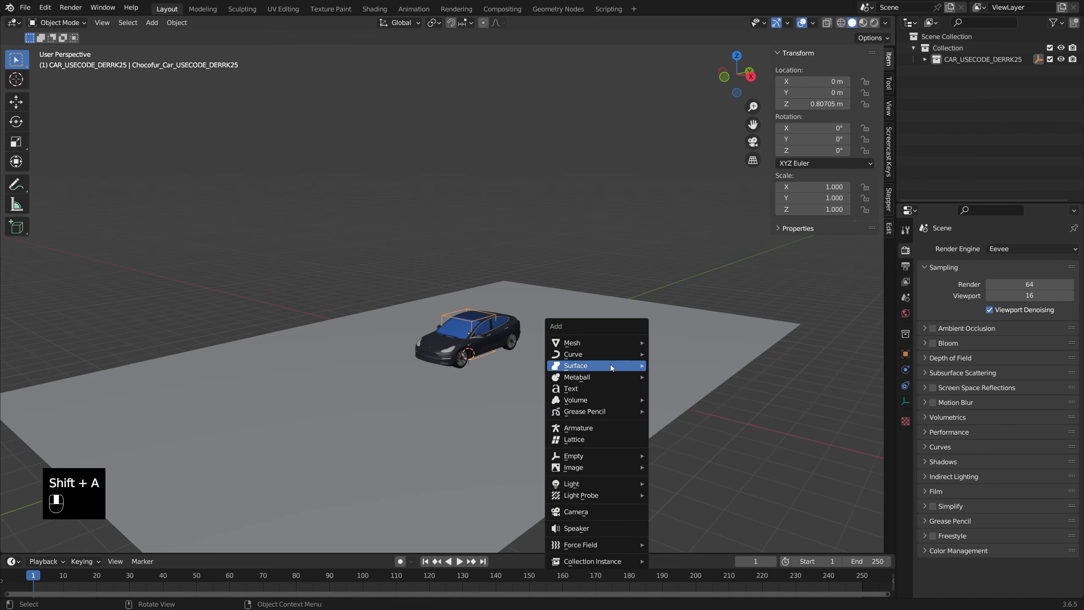
click(657, 356)
key(g)
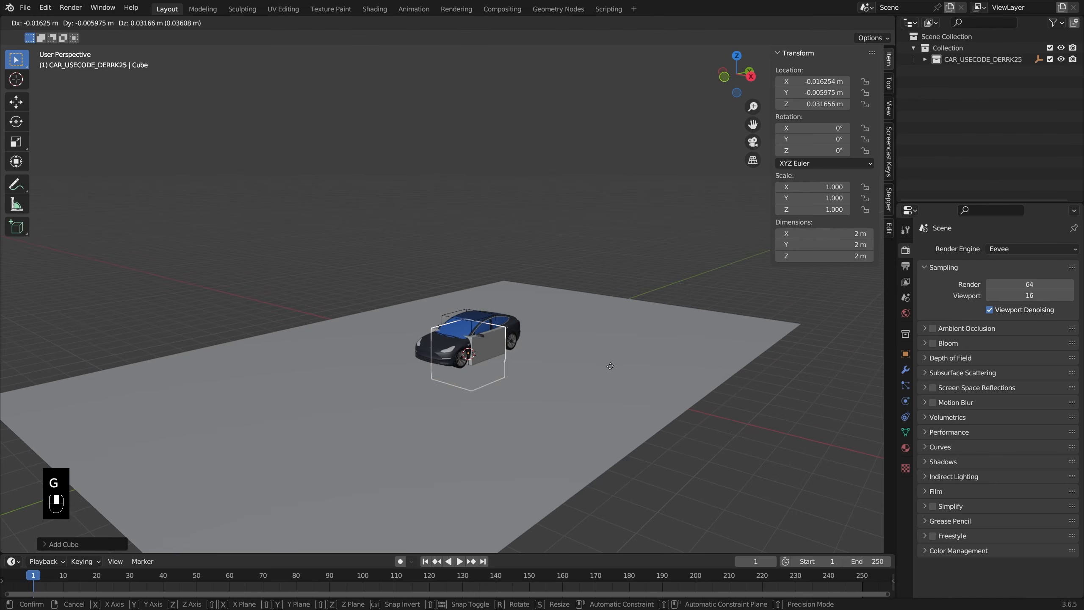
click(593, 342)
Stretch the cube's mesh in Edit Mode to about 15.6 m along X and 23.4 m along Y
key(Tab)
key(s)
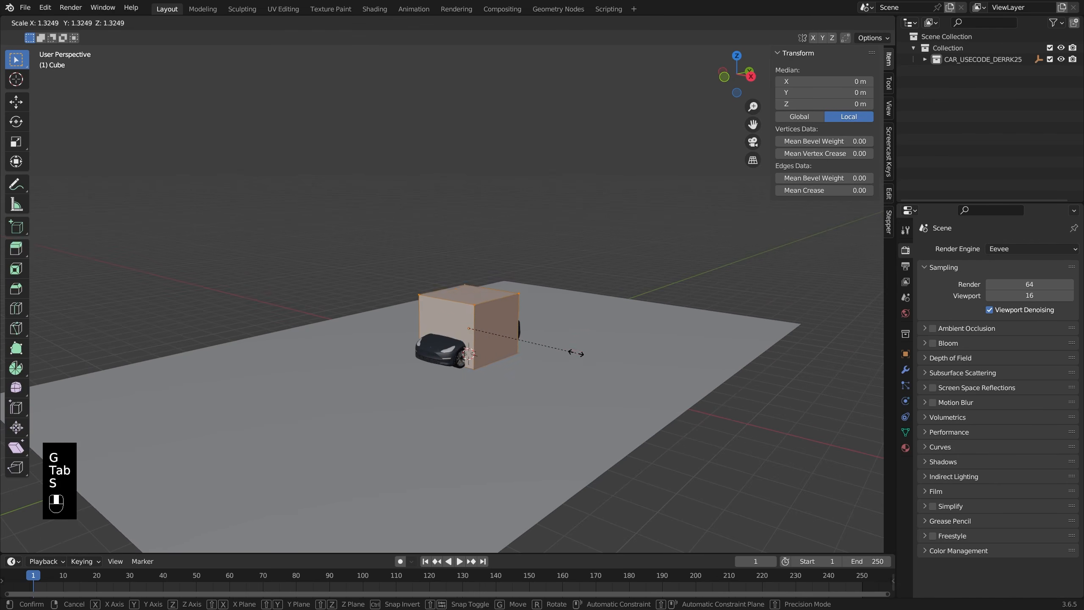
key(x)
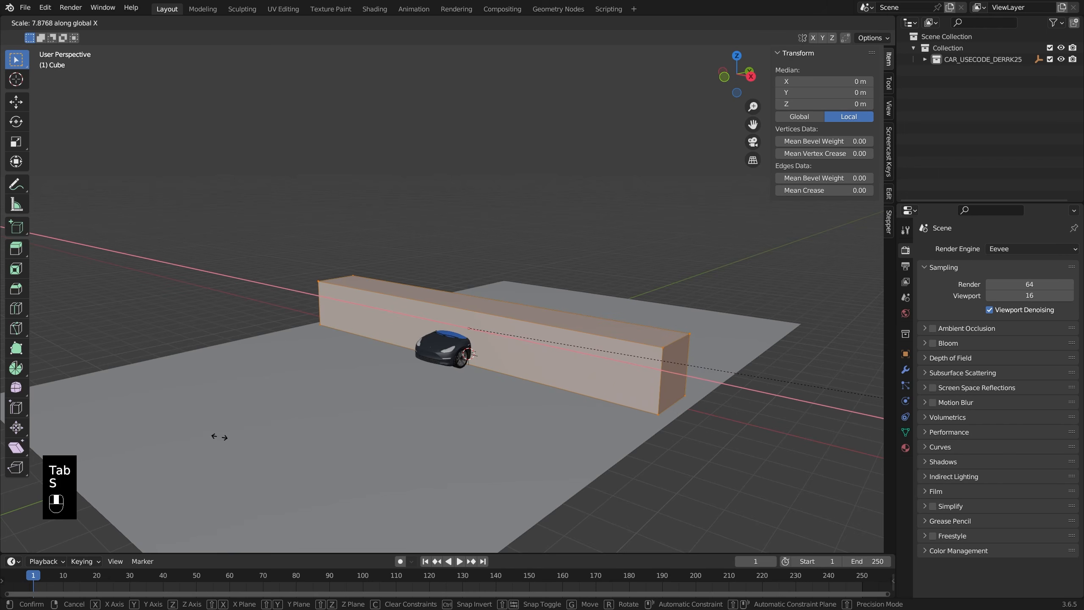
click(222, 434)
middle_drag(274, 416, 504, 364)
key(s)
key(y)
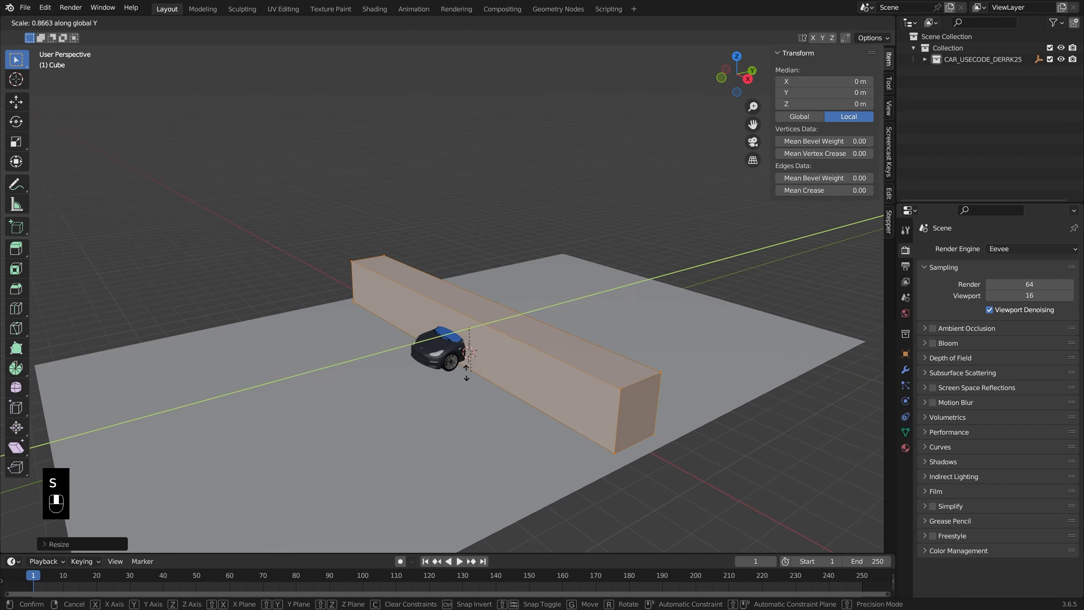
click(804, 444)
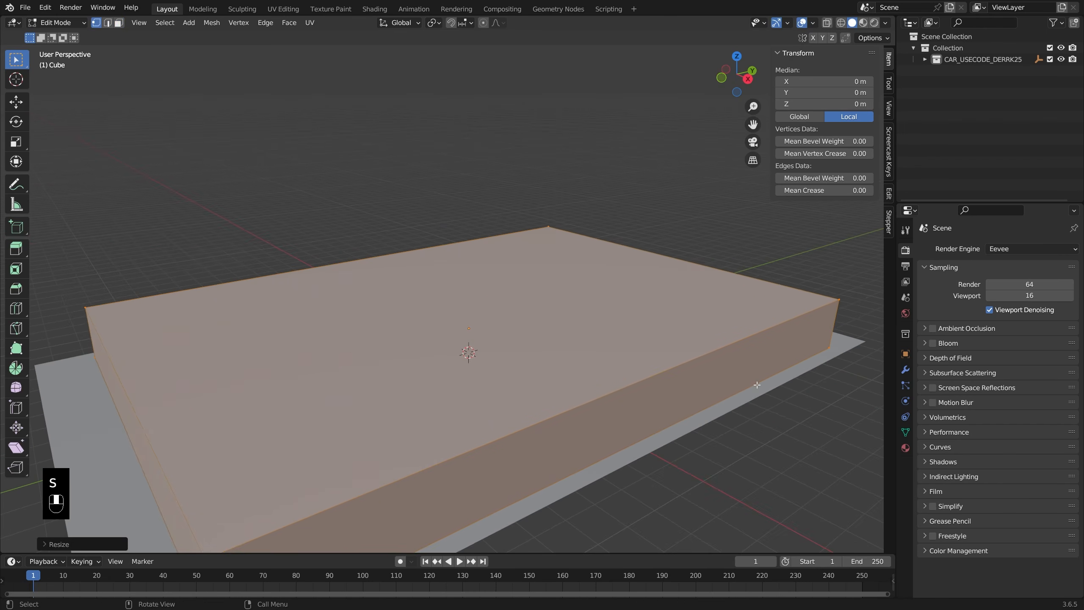
Raise the box's top face along Z to make the box about 2.69 m tall, and return to Object Mode
click(440, 312)
key(3)
key(g)
key(z)
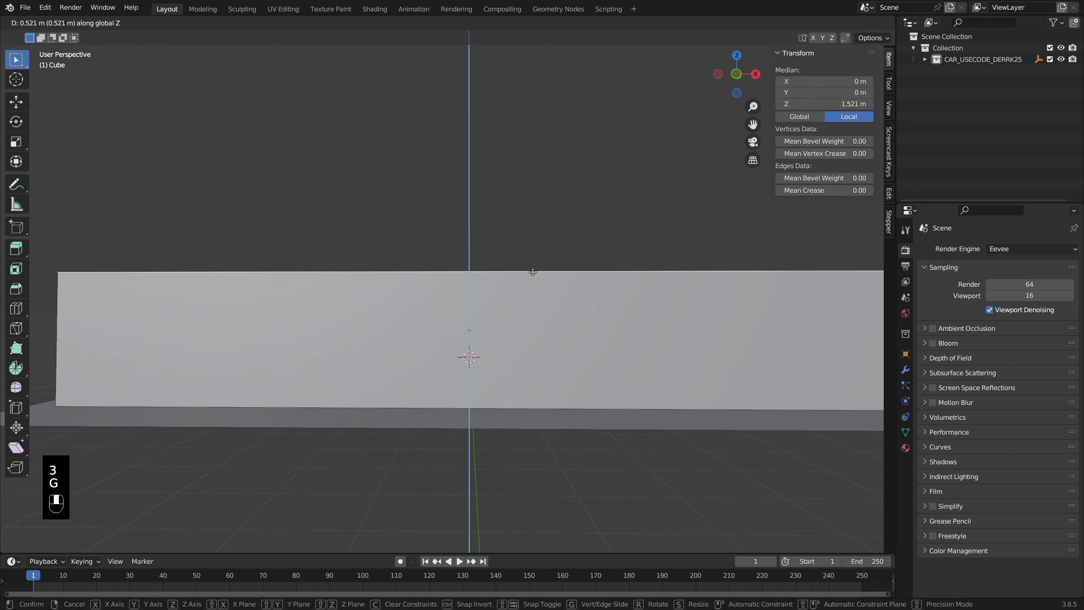
key(alt+z)
click(524, 273)
middle_drag(523, 273, 563, 308)
key(g)
key(z)
click(501, 286)
key(Tab)
key(alt+z)
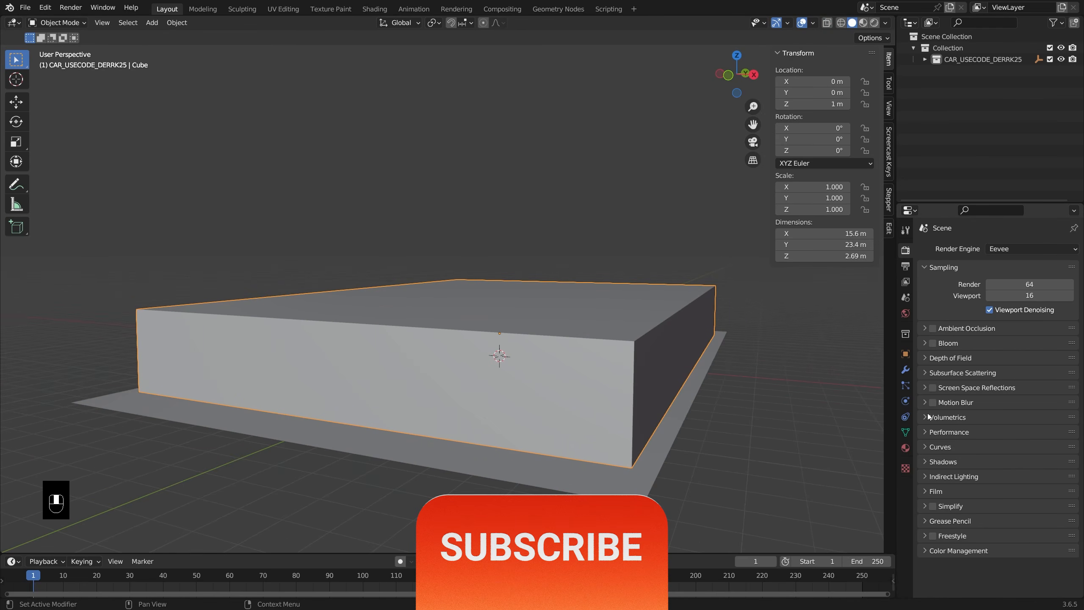
Set the box's viewport display to Bounds so the car inside can be seen
click(906, 354)
scroll(1035, 470, down, 2)
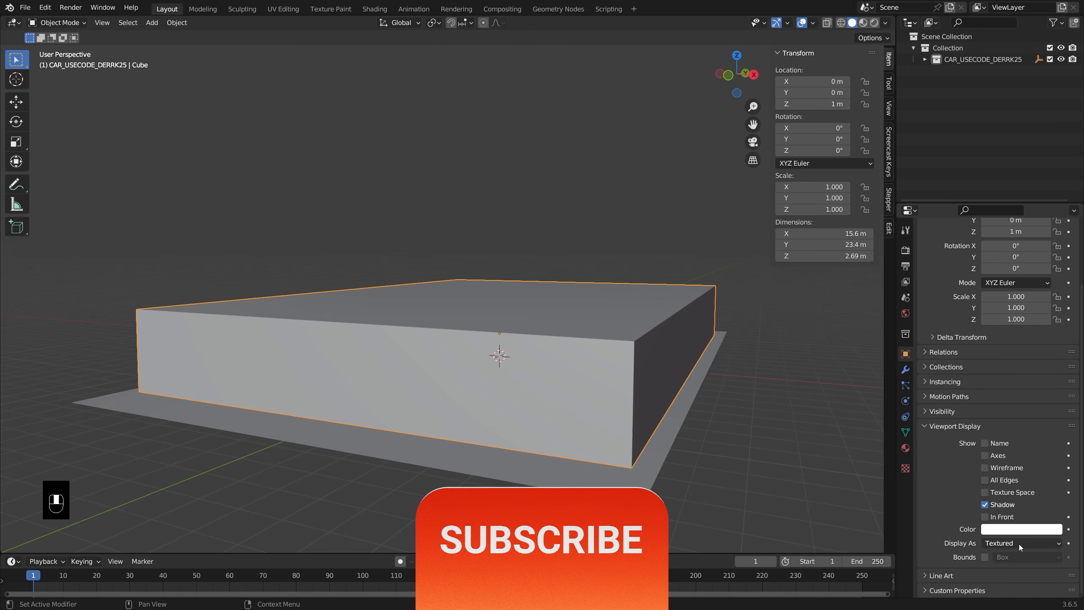
click(1019, 544)
click(1021, 487)
middle_drag(675, 378, 667, 374)
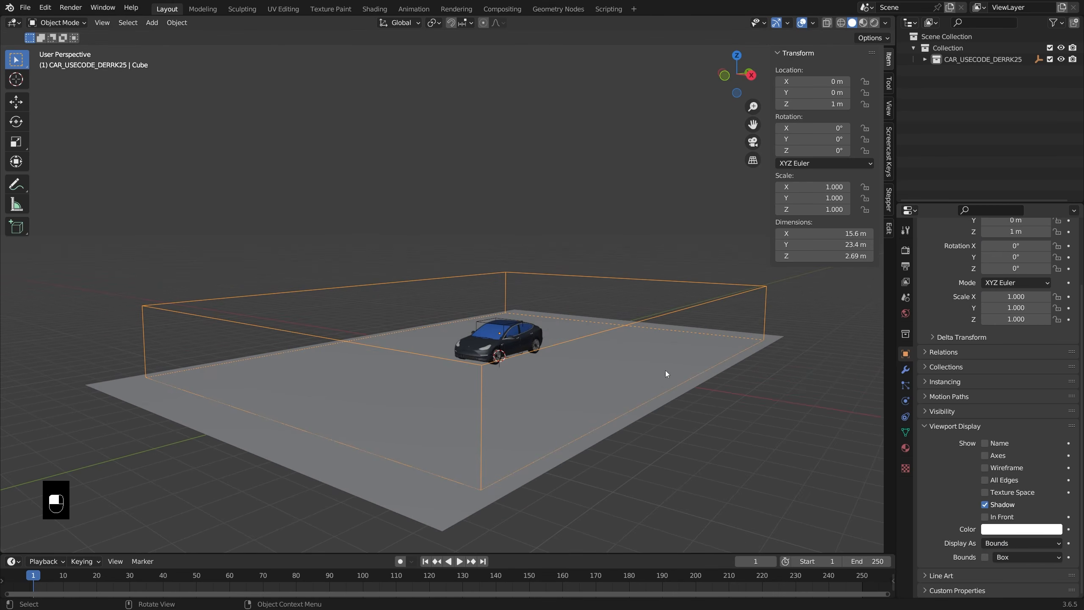
middle_drag(753, 253, 743, 282)
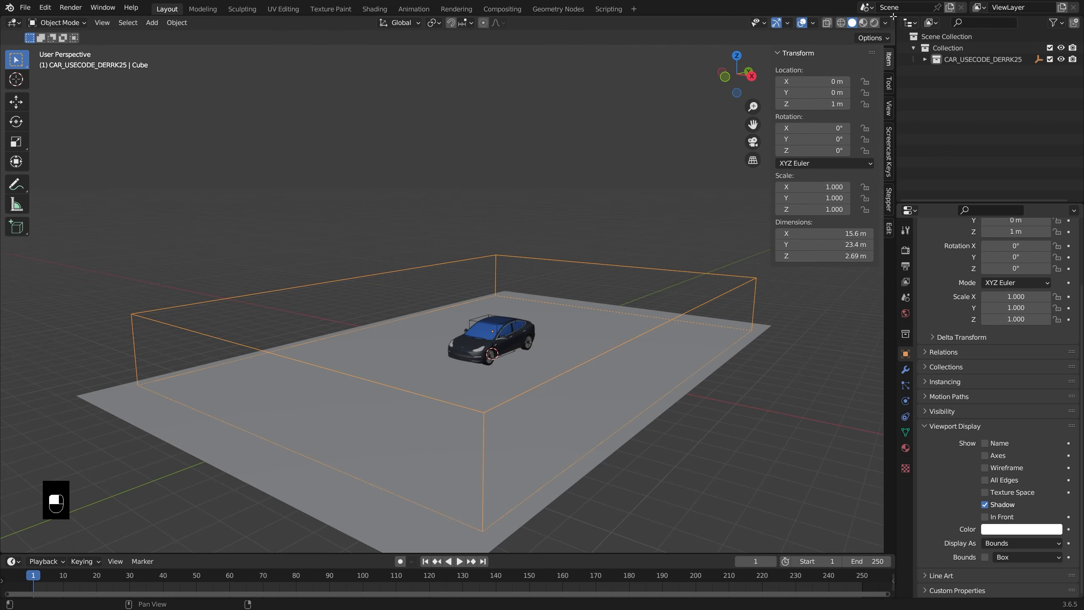
Split the 3D viewport into one tall area and two stacked areas, and hide the sidebars and toolbars in the stacked ones
drag(893, 16, 421, 26)
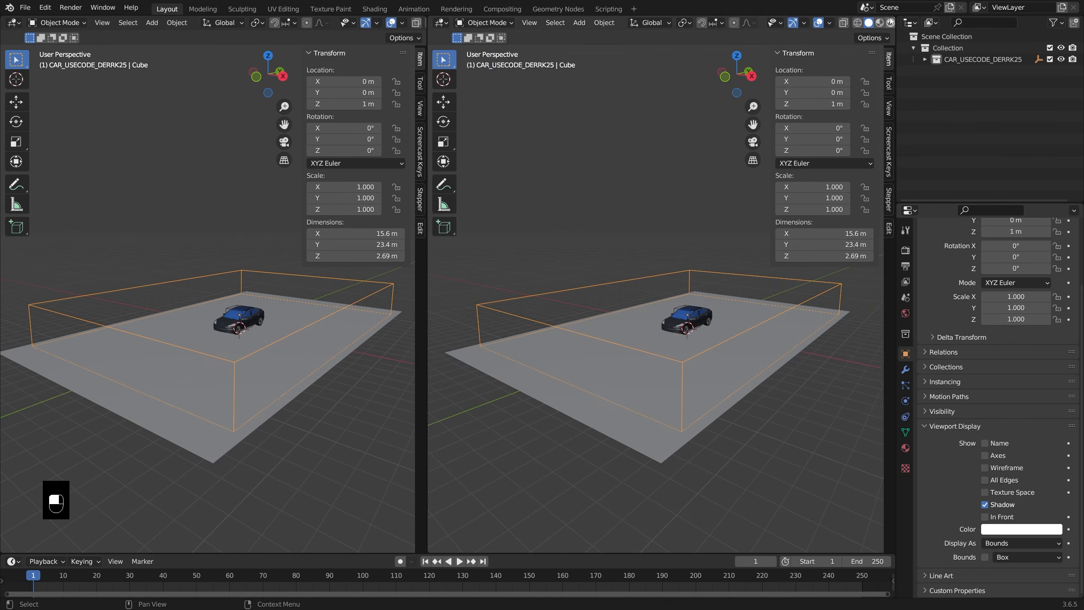
drag(893, 16, 771, 278)
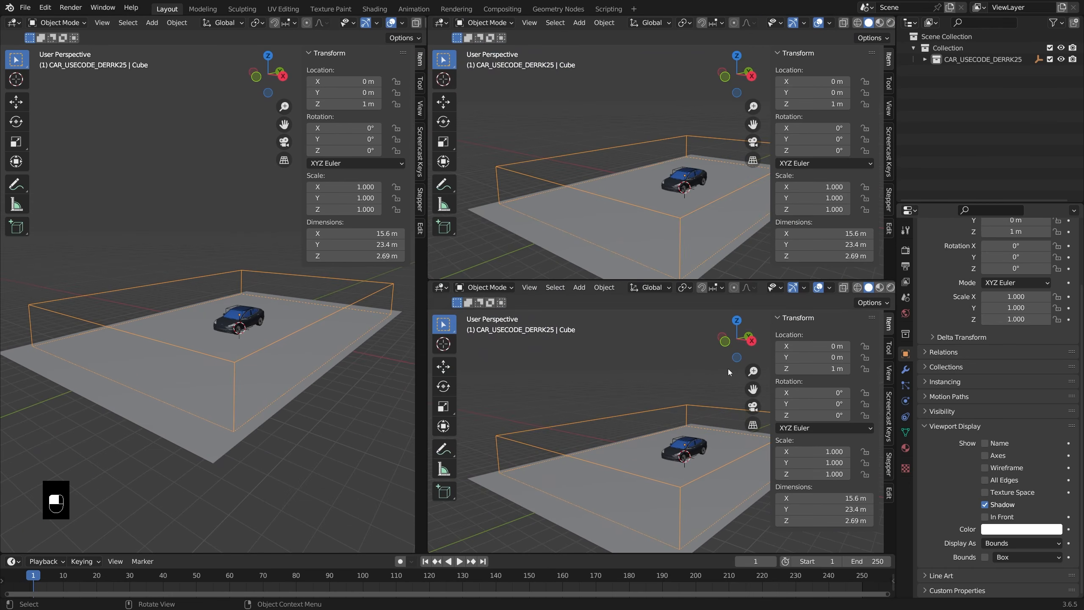
key(n)
key(t)
key(n)
key(t)
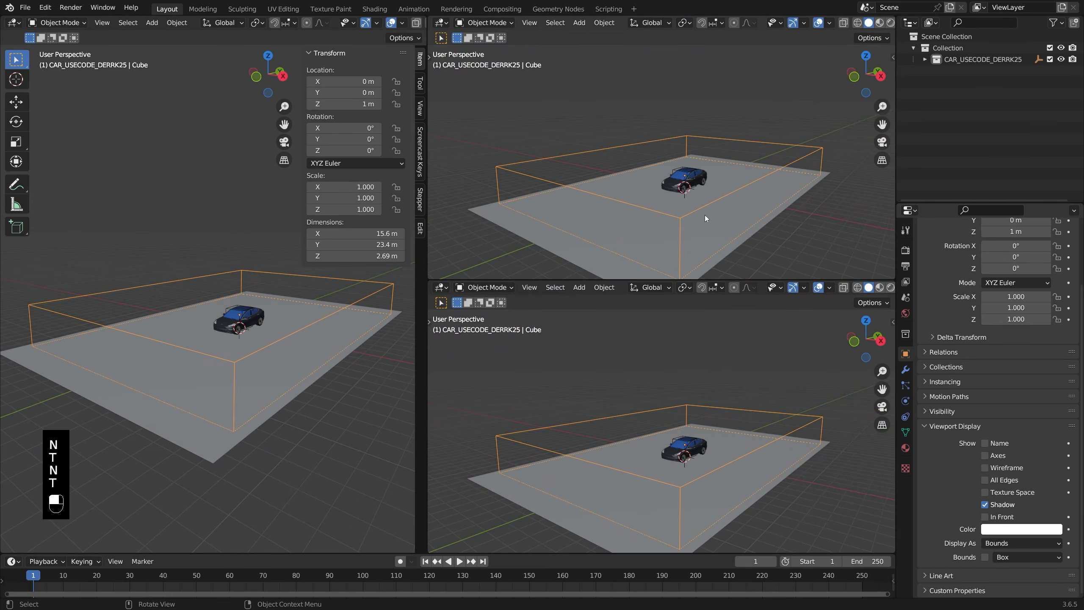
Change the upper stacked area to the Shader Editor and set the lower viewport to Rendered shading
click(440, 23)
click(512, 122)
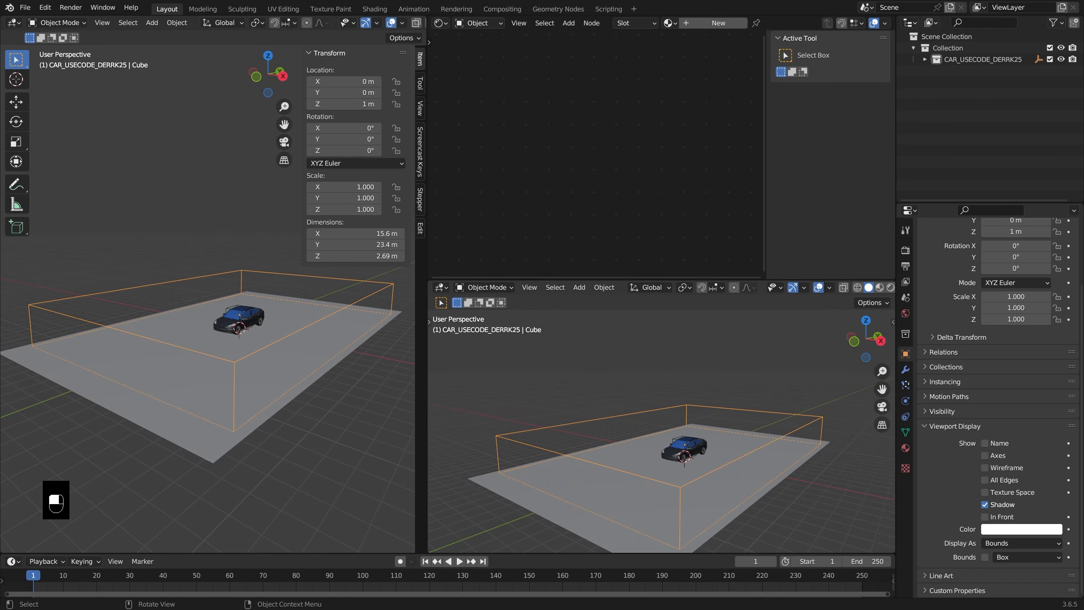
scroll(888, 289, down, 1)
click(875, 287)
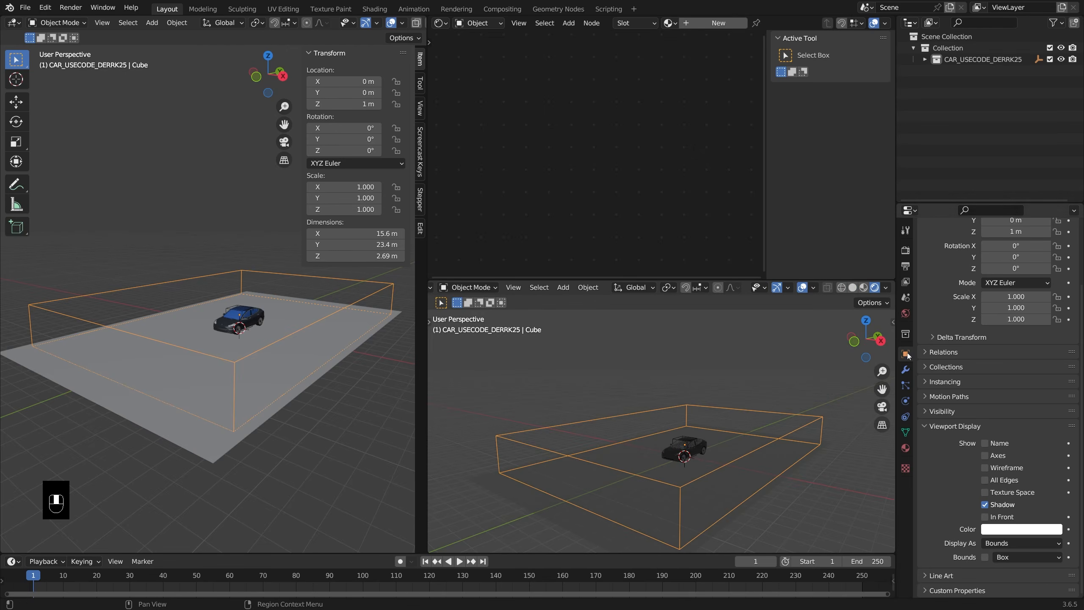
shift+middle_drag(815, 428, 827, 408)
Check which render engine the scene uses in the render properties
click(906, 250)
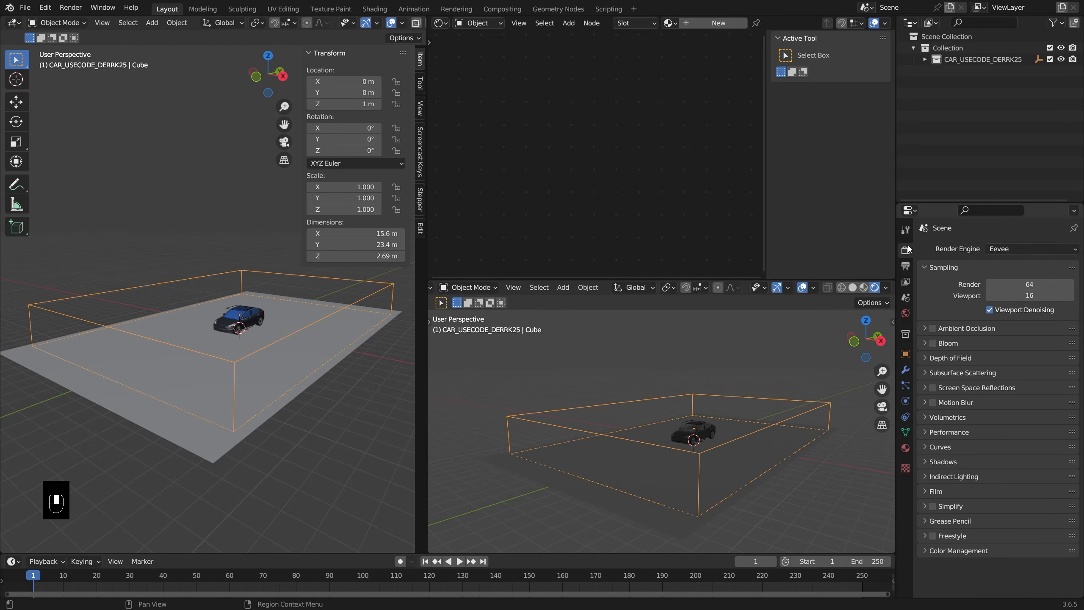
click(1029, 249)
click(1028, 249)
scroll(747, 428, up, 5)
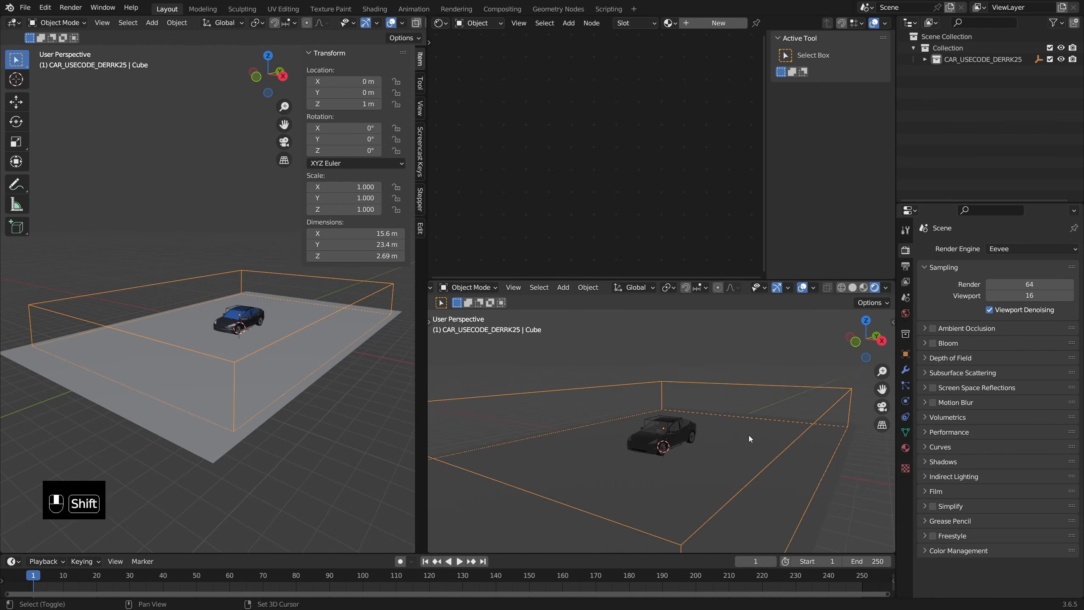
Create a material named smokeky on the box and switch its Principled BSDF node to Principled Volume
click(719, 23)
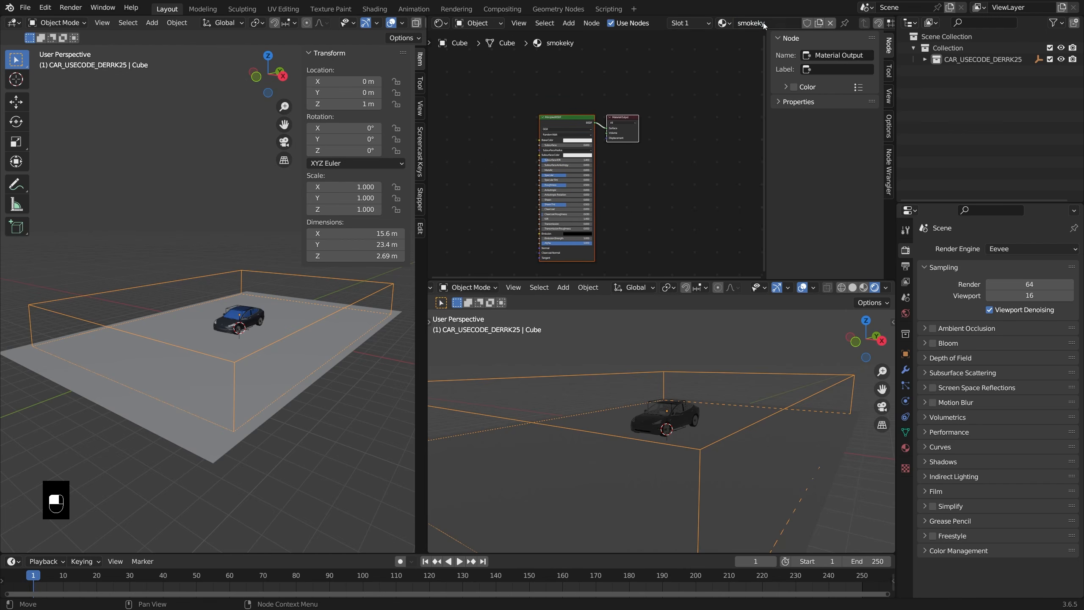
click(573, 119)
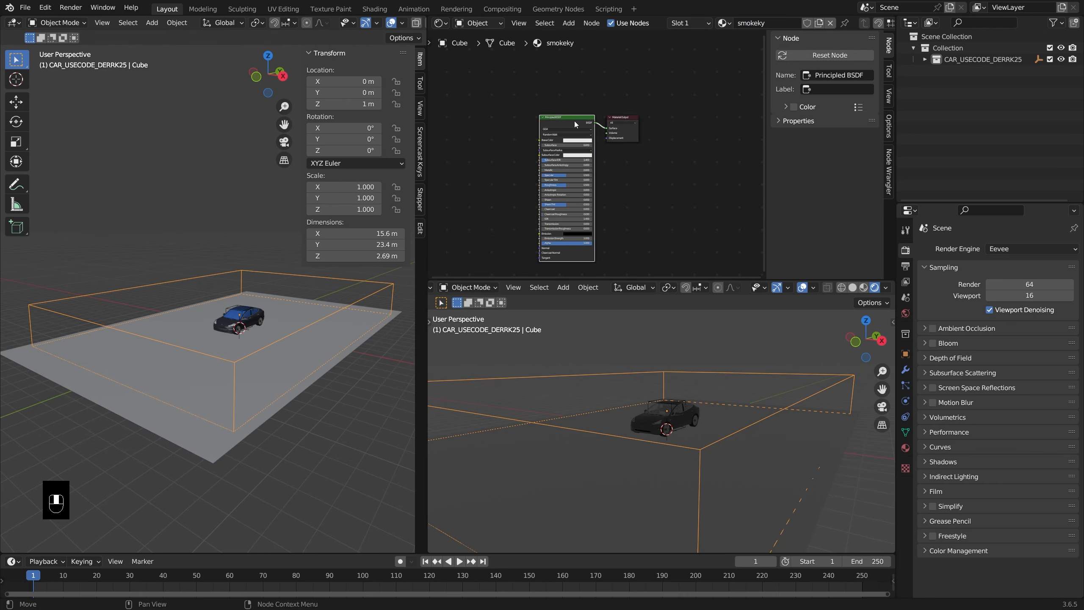
key(shift+s)
mouse_move(573, 122)
mouse_move(543, 112)
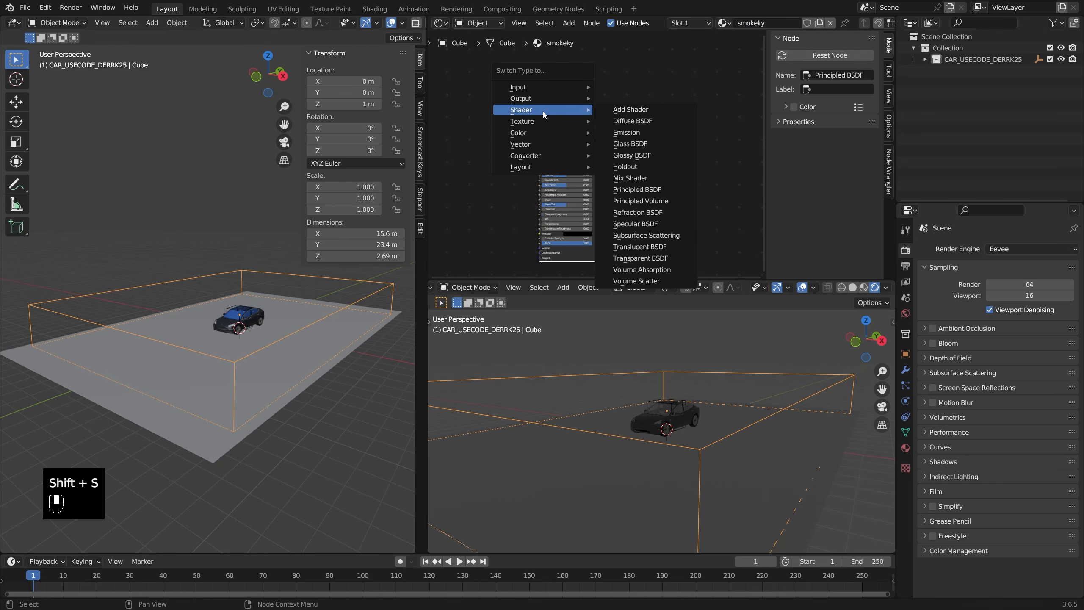
click(659, 203)
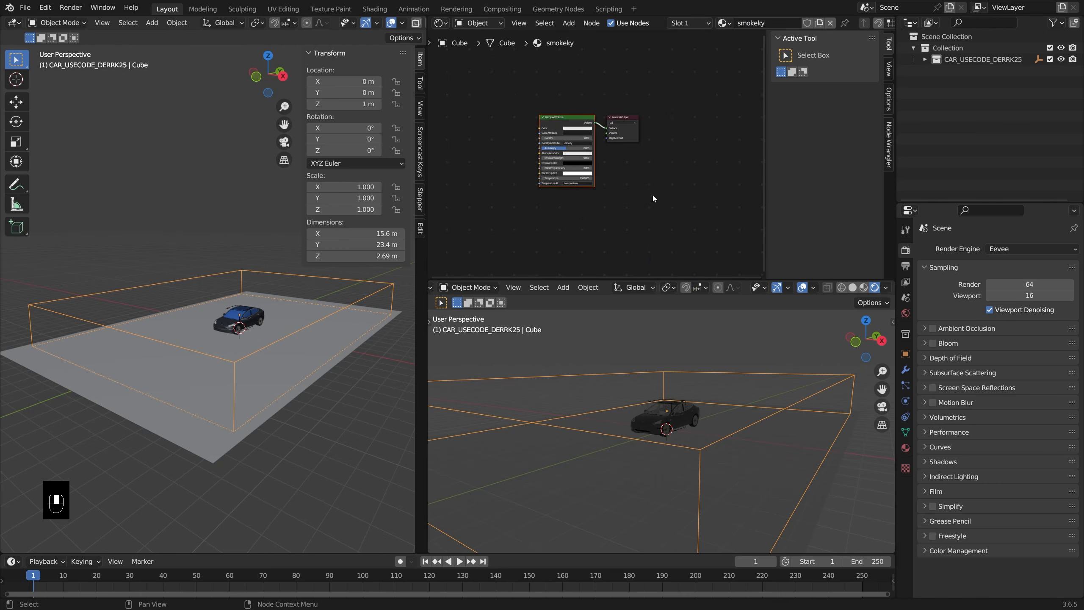
scroll(578, 112, up, 1)
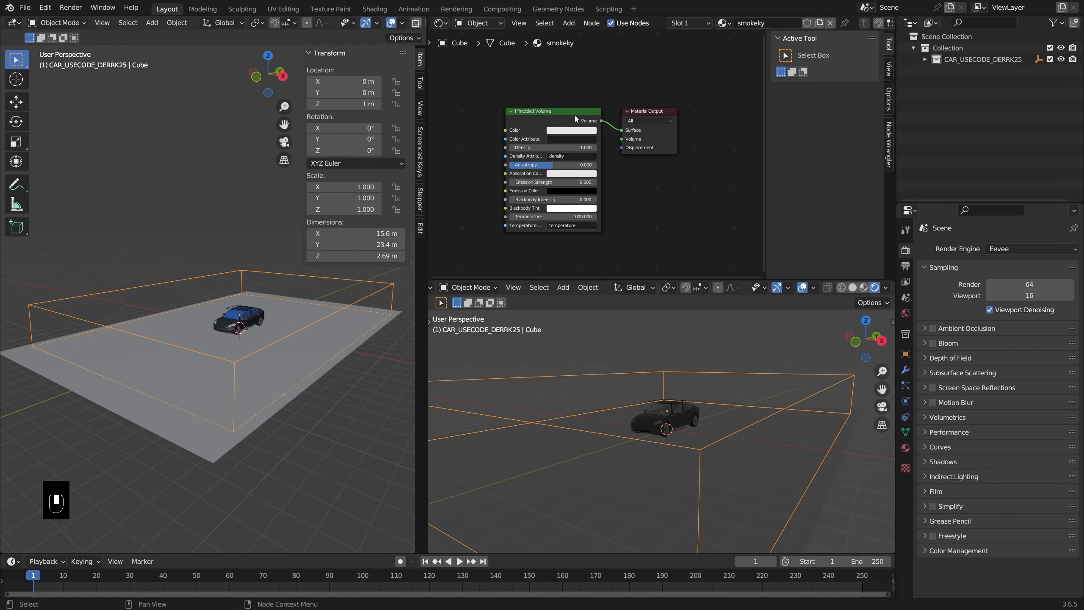
Connect the Principled Volume to the Material Output's Volume input instead of Surface, and hide overlays in the rendered viewport
drag(576, 119, 550, 139)
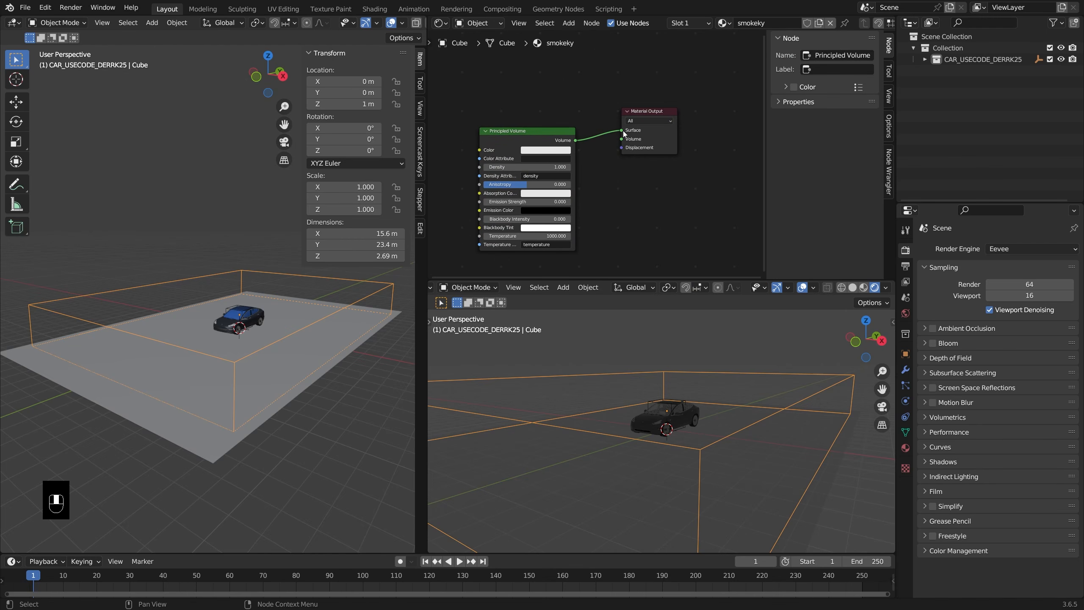
drag(623, 134, 616, 134)
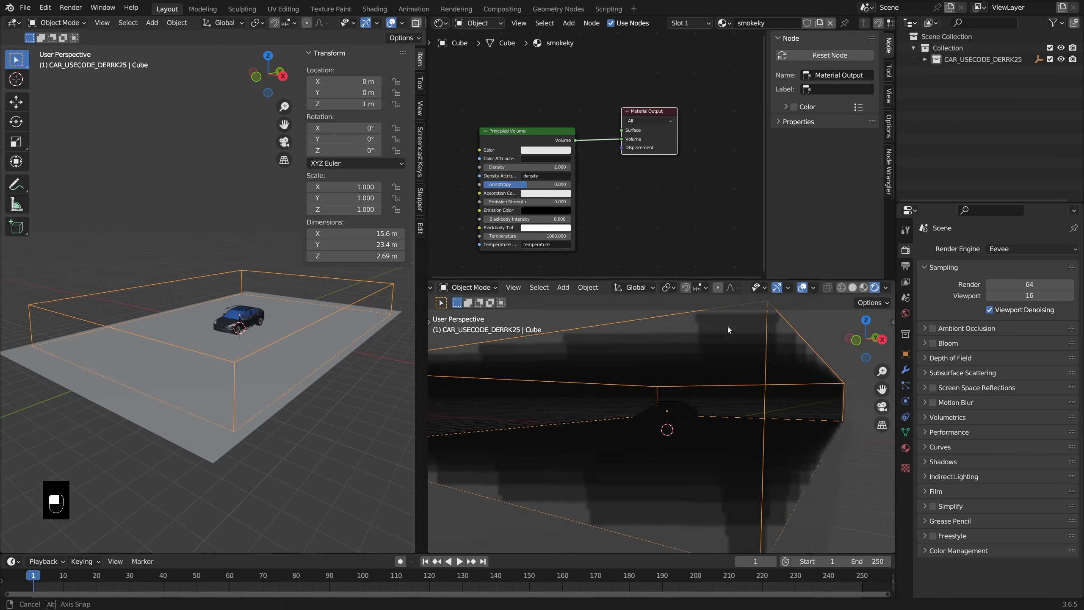
scroll(728, 380, down, 5)
scroll(730, 384, up, 4)
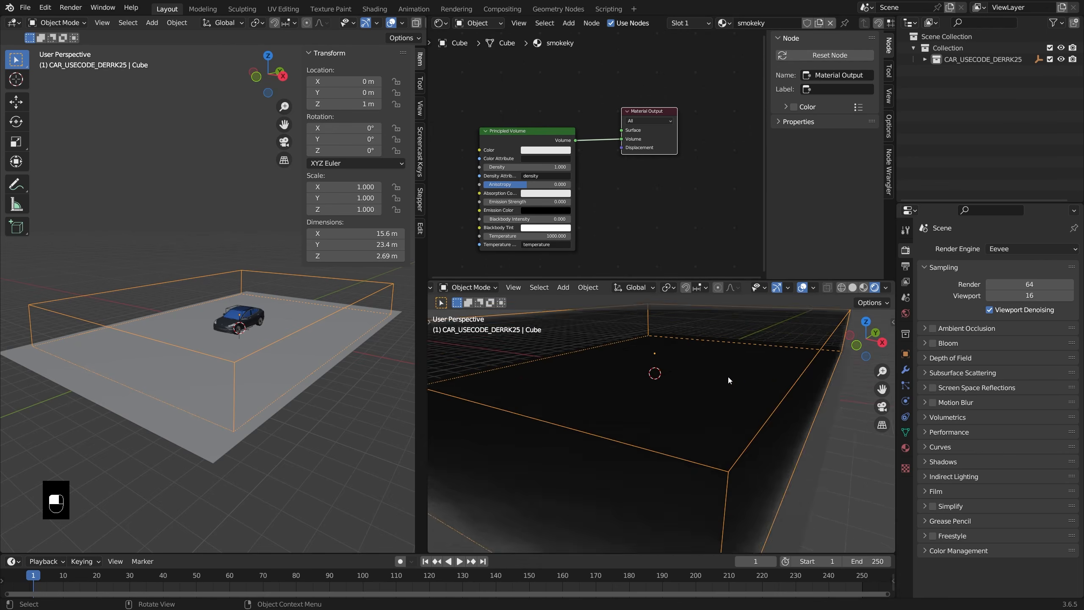
middle_drag(730, 383, 755, 392)
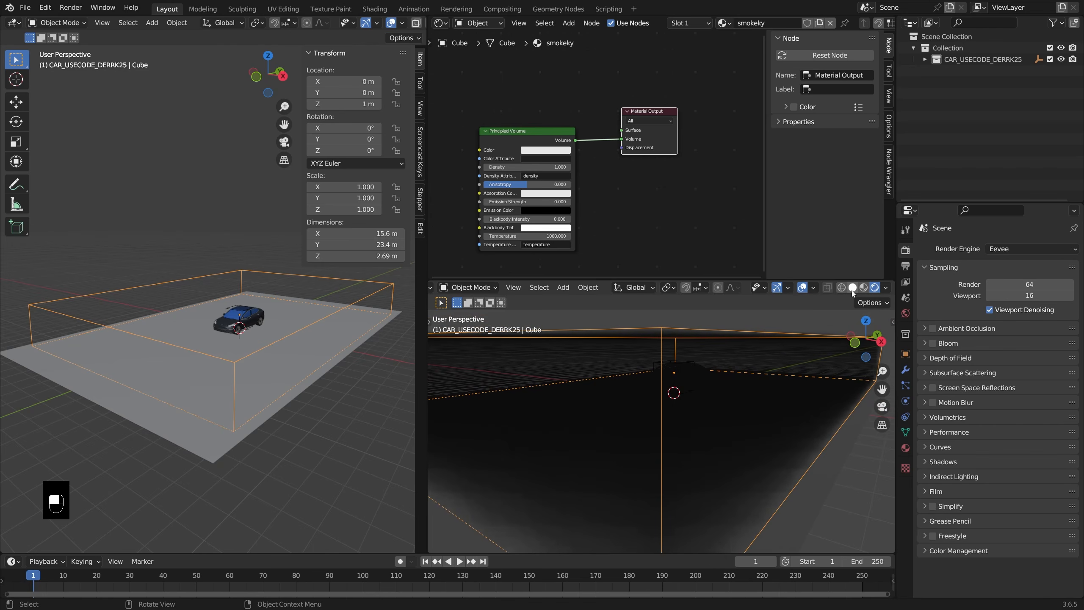
click(802, 287)
mouse_move(793, 324)
middle_down()
mouse_move(756, 339)
mouse_move(667, 338)
mouse_move(648, 368)
mouse_move(769, 393)
mouse_move(796, 344)
middle_up()
Set the Principled Volume's color to pure white and its density to 0.1
click(562, 152)
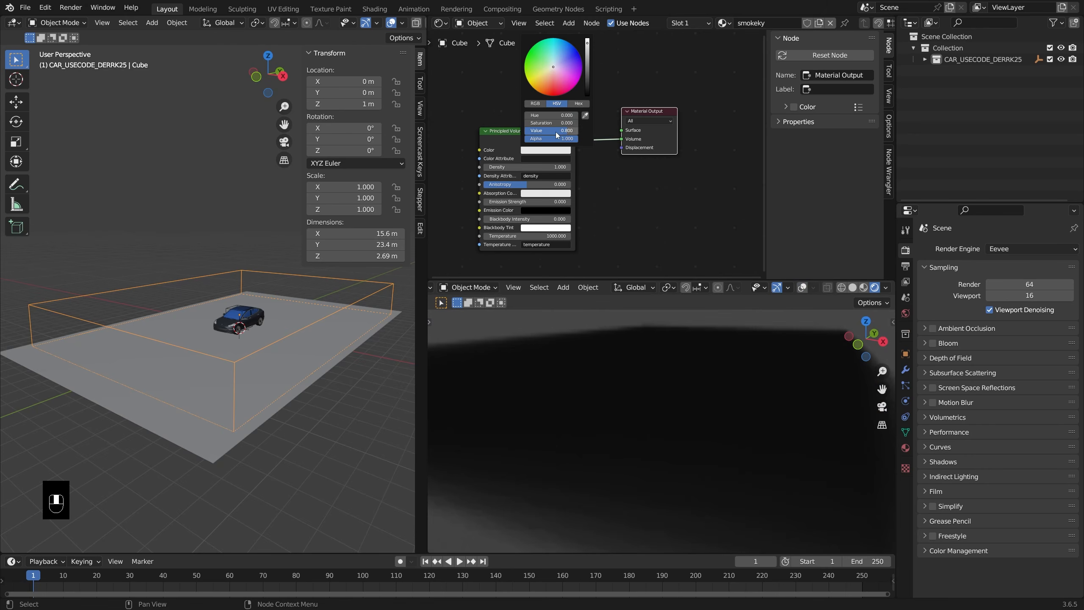
drag(555, 132, 574, 132)
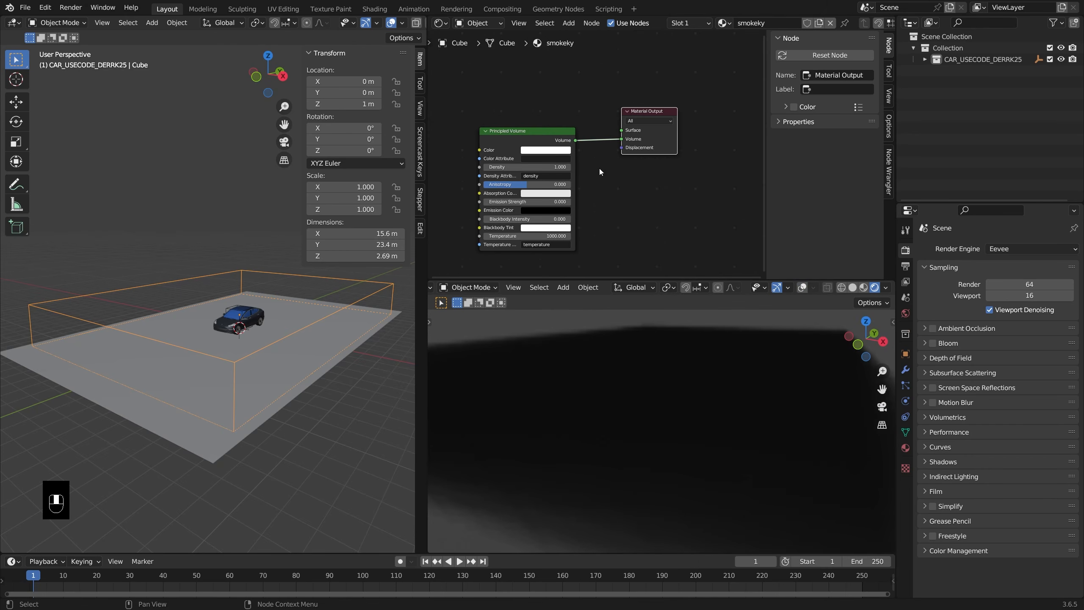
mouse_move(567, 169)
shift+mouse_down()
mouse_move(538, 169)
mouse_move(571, 170)
shift+mouse_up()
shift+middle_drag(356, 300, 362, 333)
middle_drag(636, 370, 609, 366)
Add a point light and place it beside the car at about X 2.84 m, Y 2.29 m, Z 1.43 m
key(shift+a)
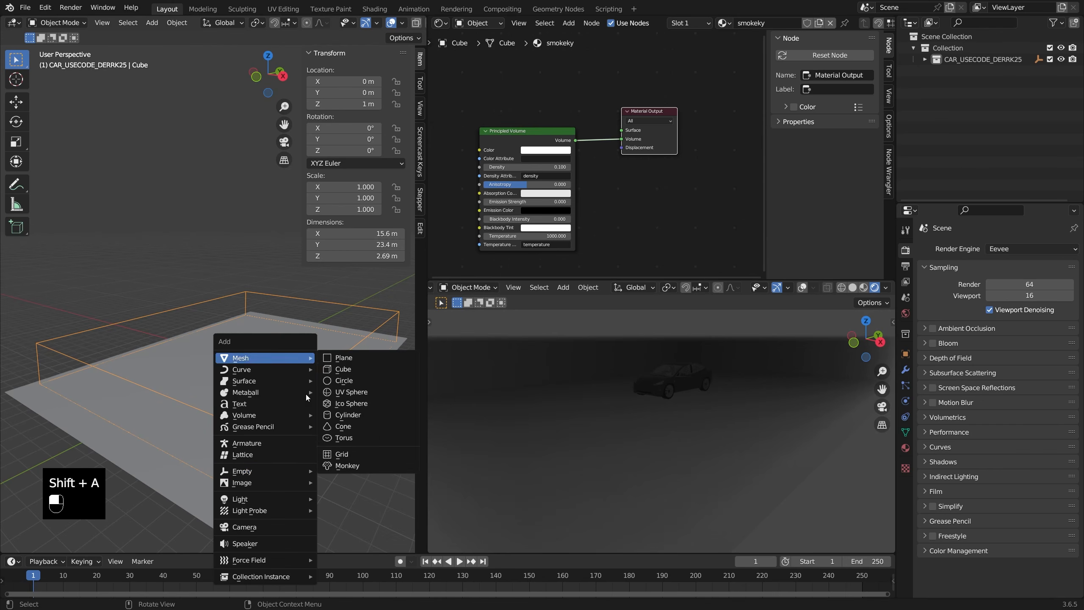
mouse_move(284, 502)
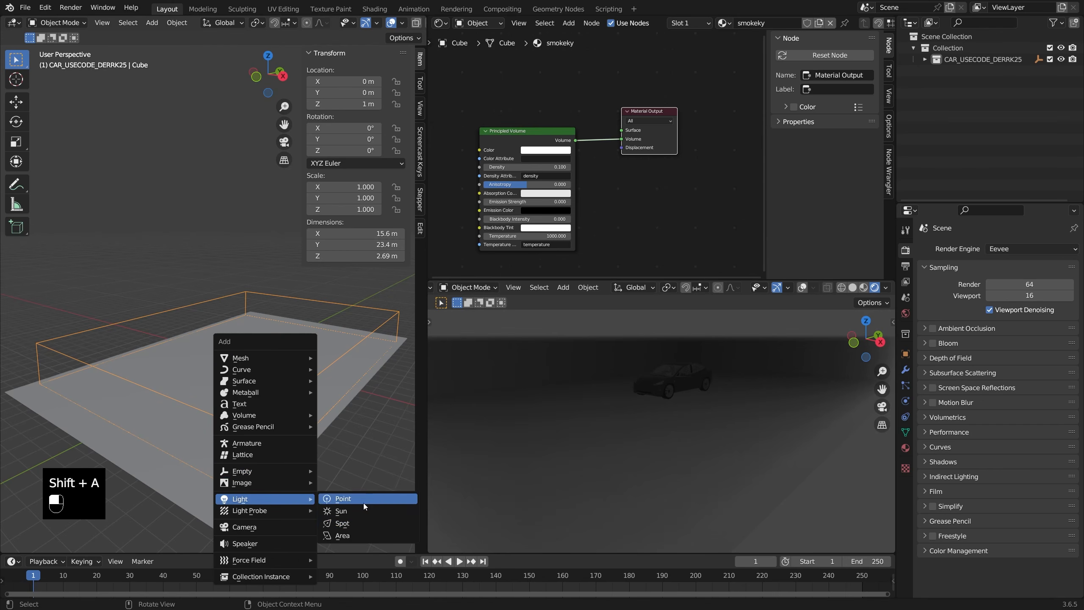
click(365, 506)
scroll(288, 418, down, 4)
key(g)
click(635, 389)
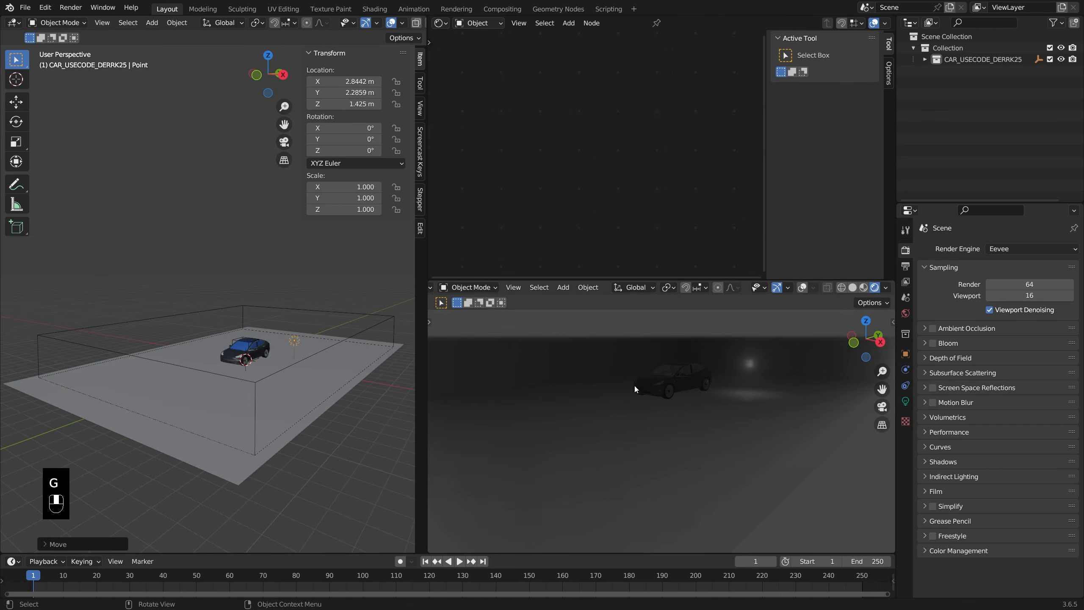
Raise the point light's power to about 298.6 W
click(906, 400)
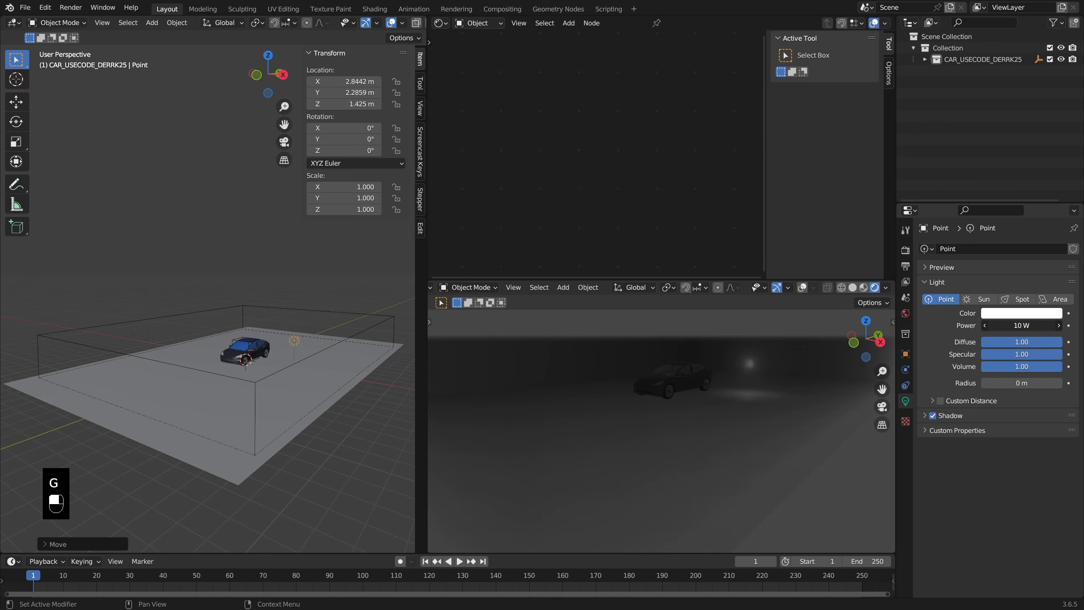
drag(1021, 325, 1059, 325)
middle_drag(675, 430, 737, 400)
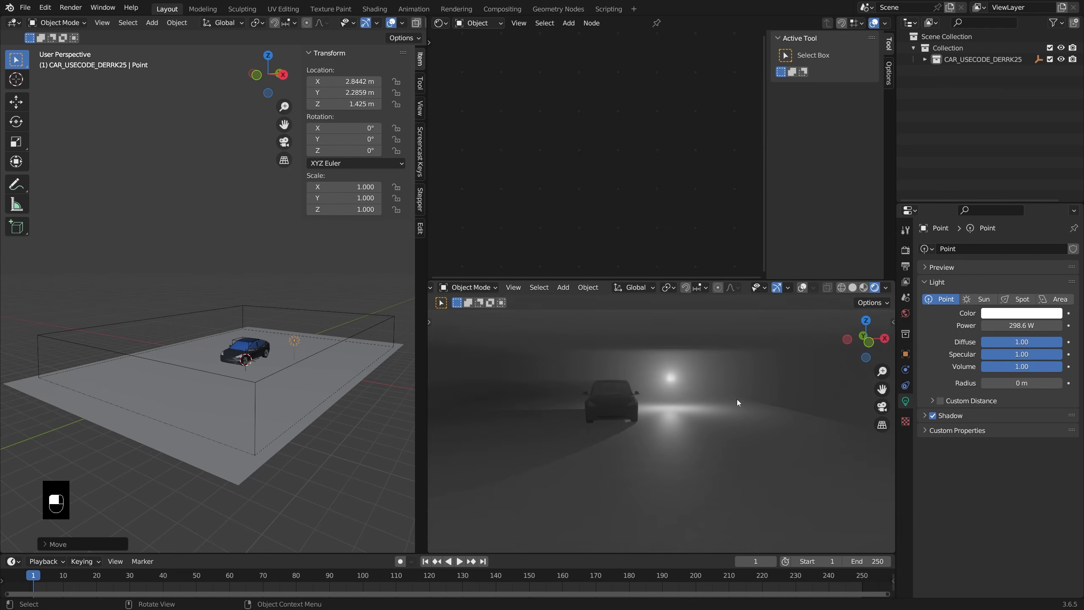
Delete the point light beside the car
scroll(738, 399, up, 2)
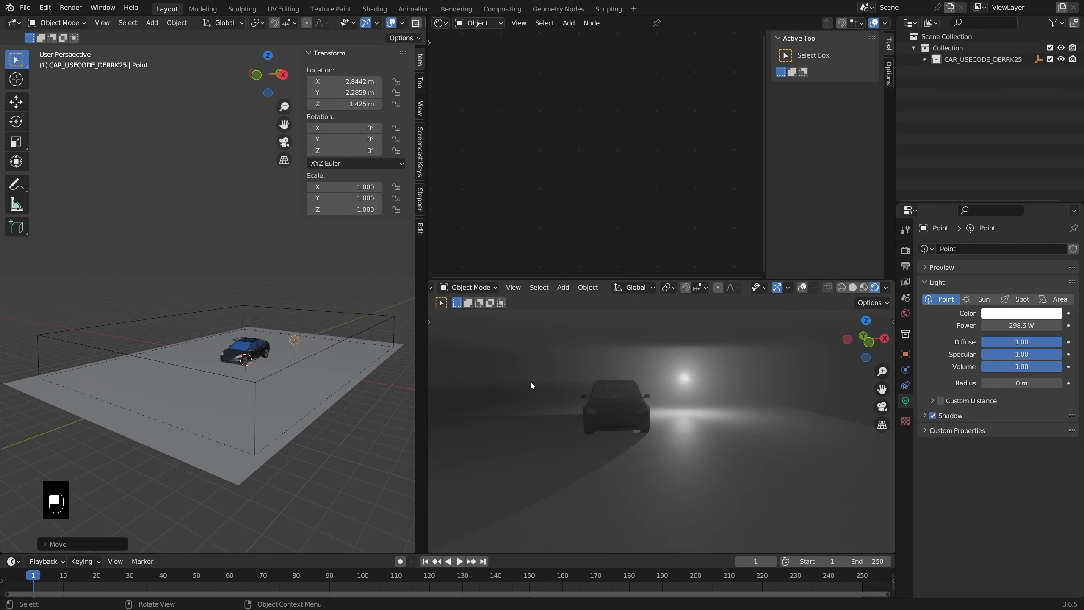
mouse_move(544, 385)
middle_down()
mouse_move(591, 383)
mouse_move(533, 389)
middle_up()
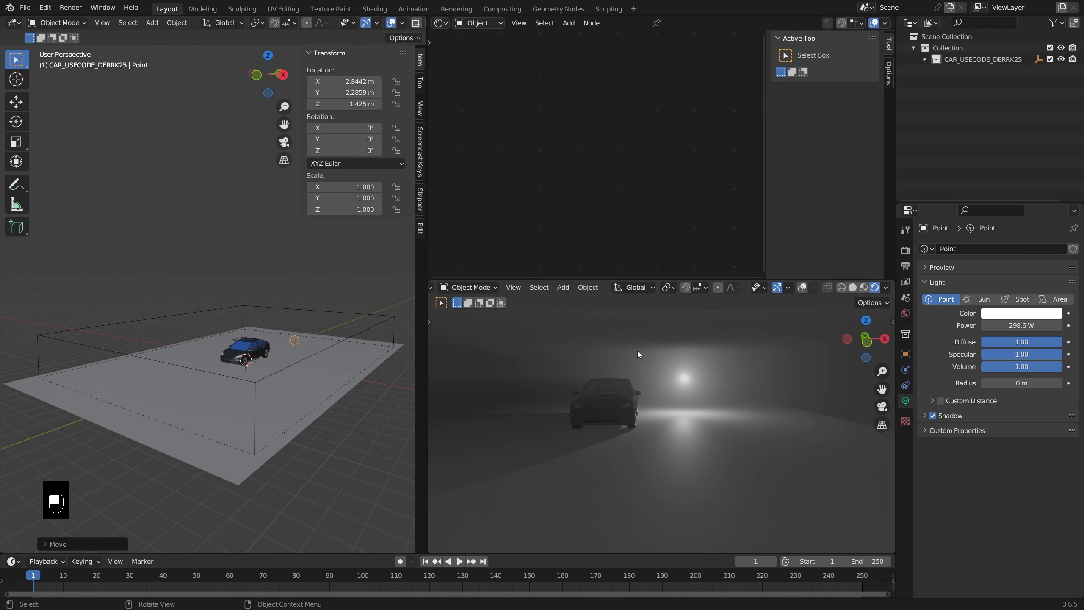
middle_drag(639, 379, 638, 394)
click(335, 356)
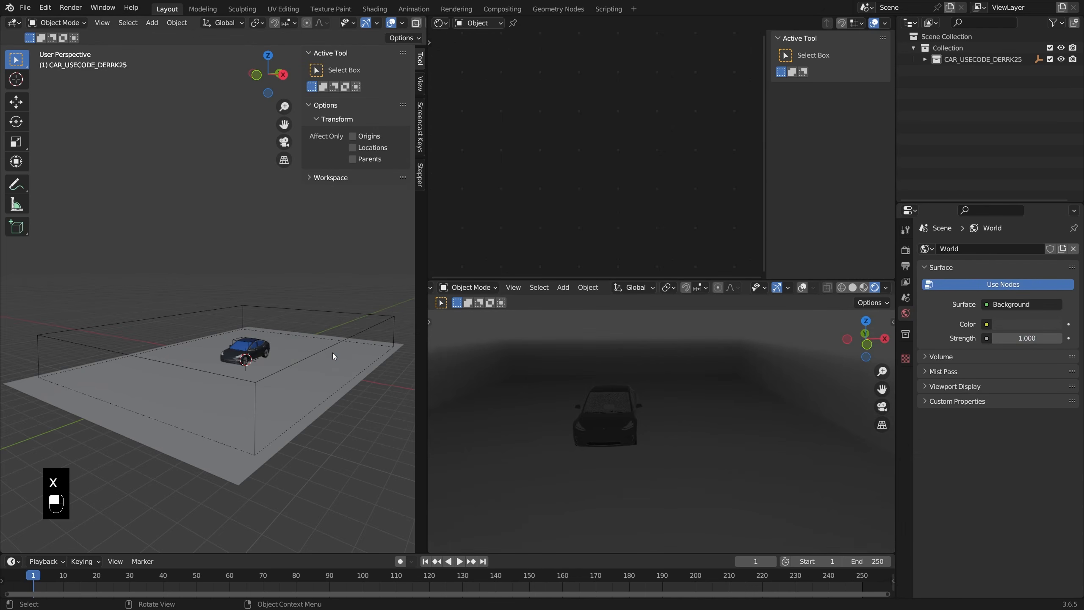
Add a sun light and place it away from the car at about X -1.29 m, Y 26.79 m, Z 12.62 m
key(shift+a)
mouse_move(331, 358)
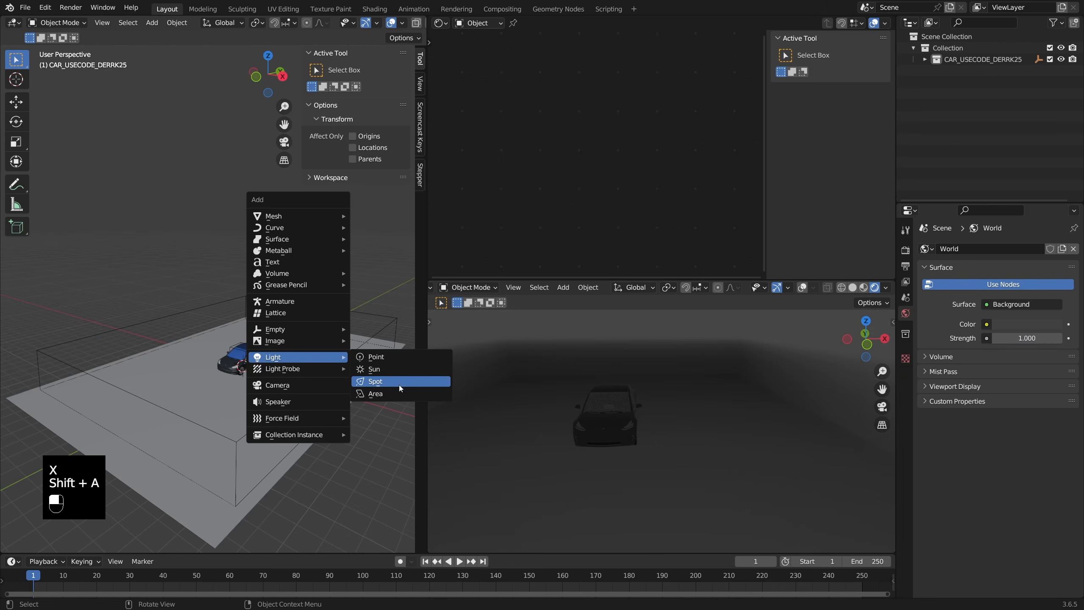
click(393, 372)
scroll(330, 342, down, 5)
key(g)
key(z)
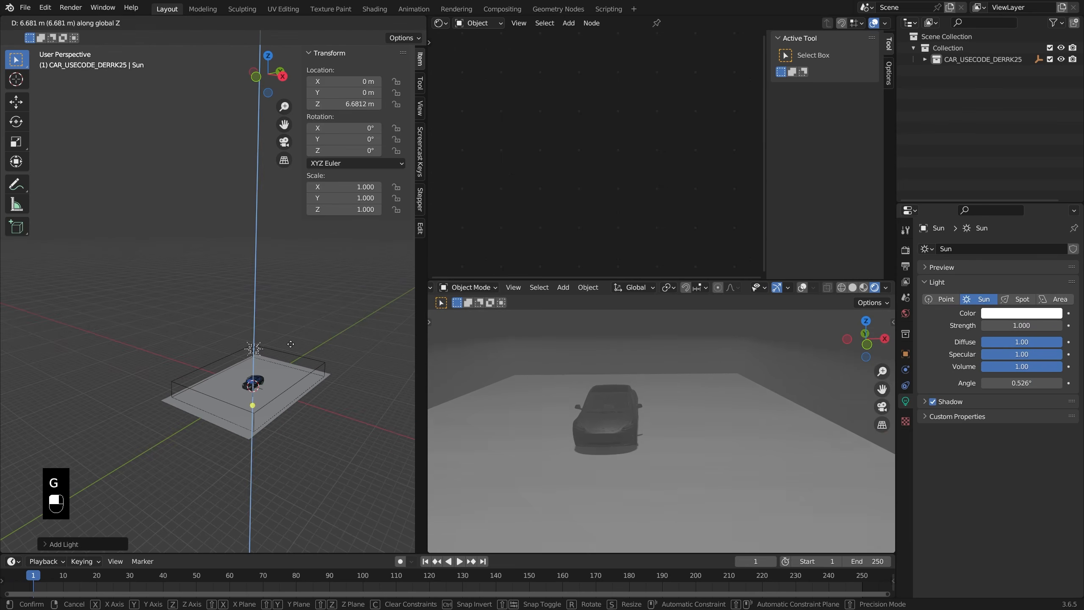
click(283, 331)
key(g)
key(shift+z)
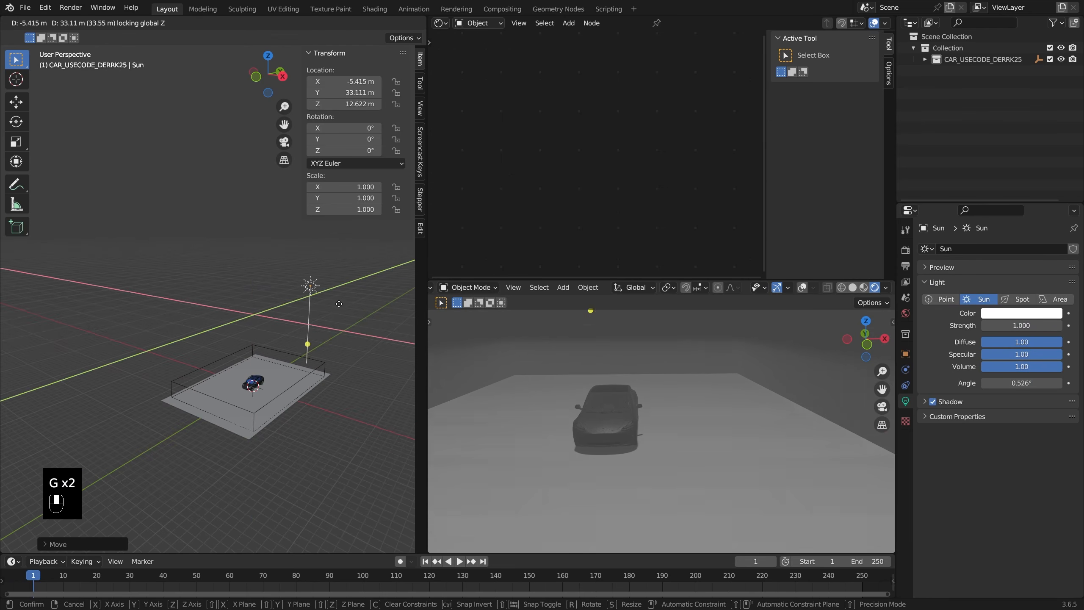
click(341, 310)
Set the sun light's X rotation to -70° so it shines across the scene toward the car
middle_drag(342, 310, 329, 262)
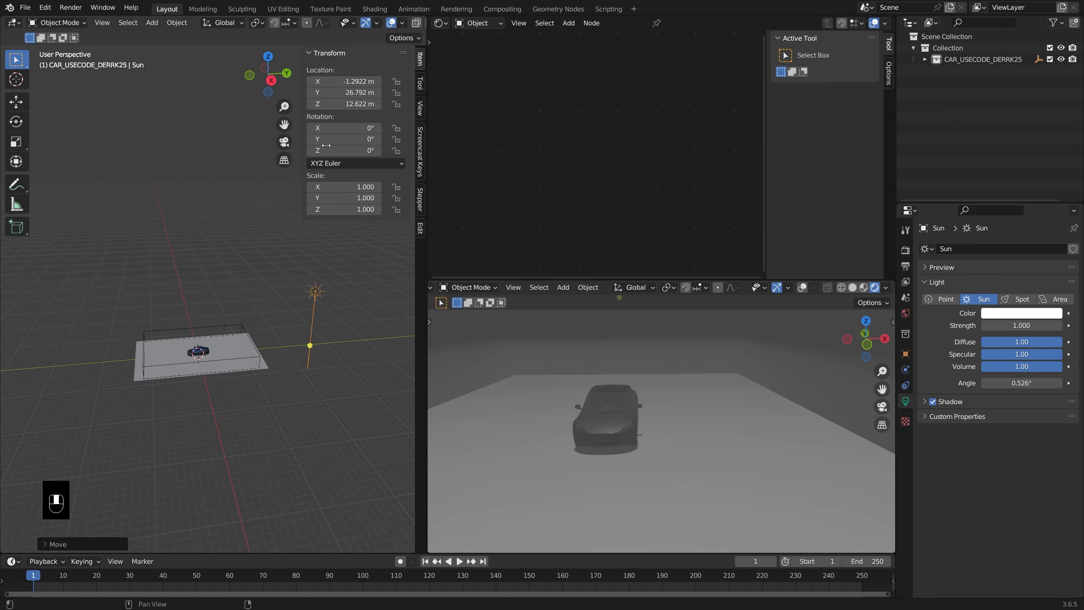
drag(344, 129, 314, 128)
click(646, 422)
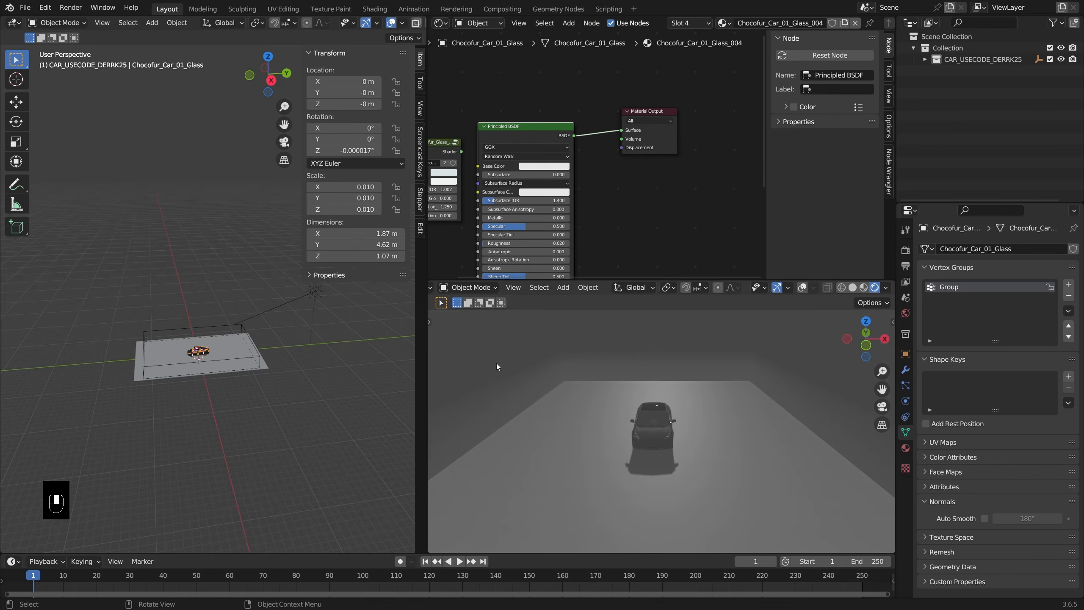
Set the sun light's strength to 20 and check the effect in the rendered viewport
click(318, 293)
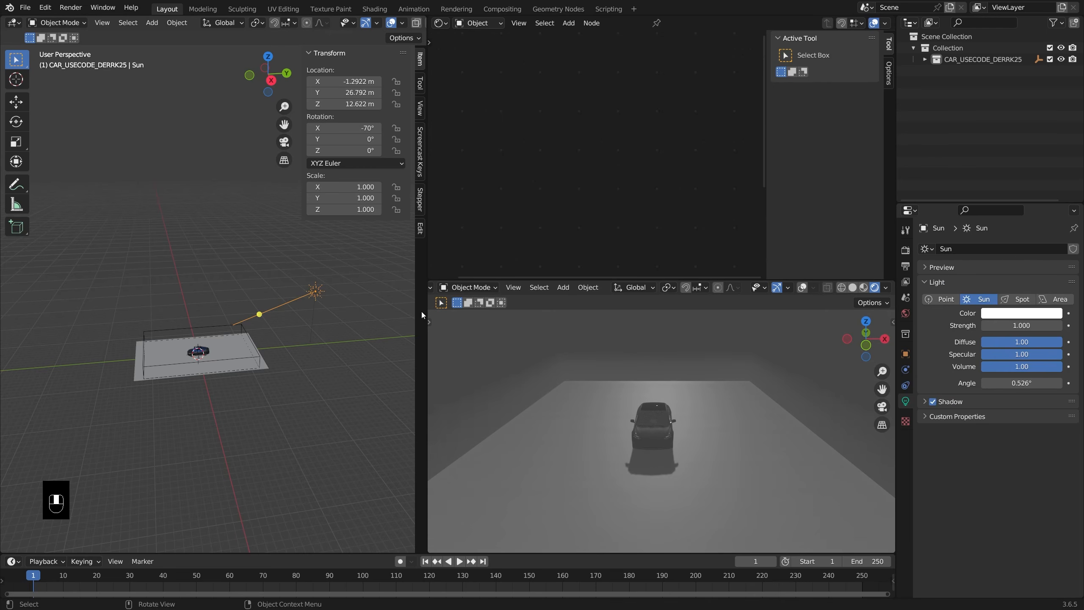
click(1014, 326)
text(2)
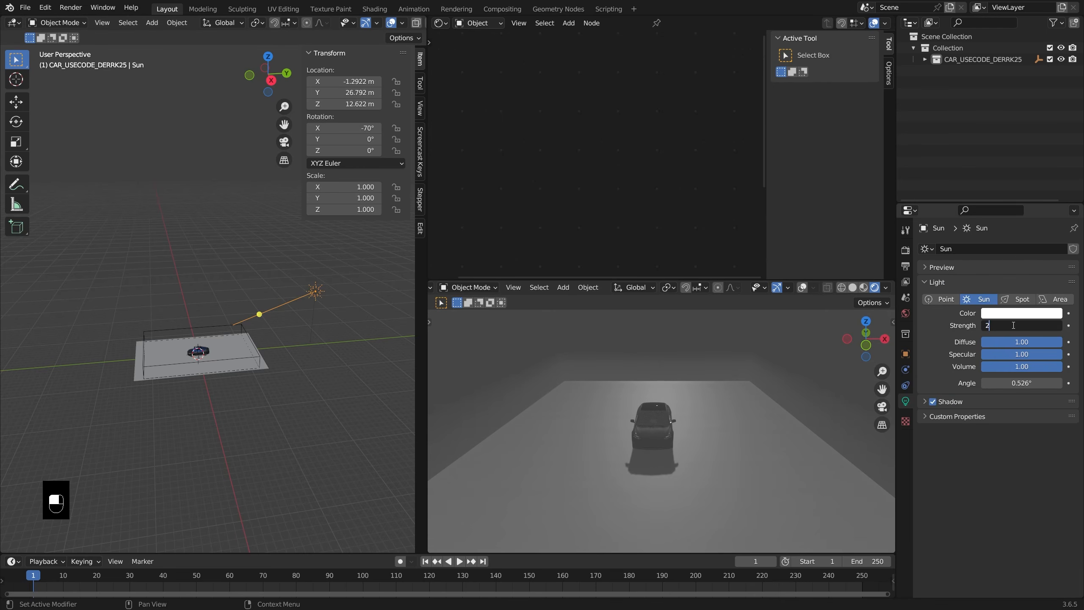
text(0)
key(Return)
middle_drag(834, 369, 633, 387)
scroll(609, 390, up, 4)
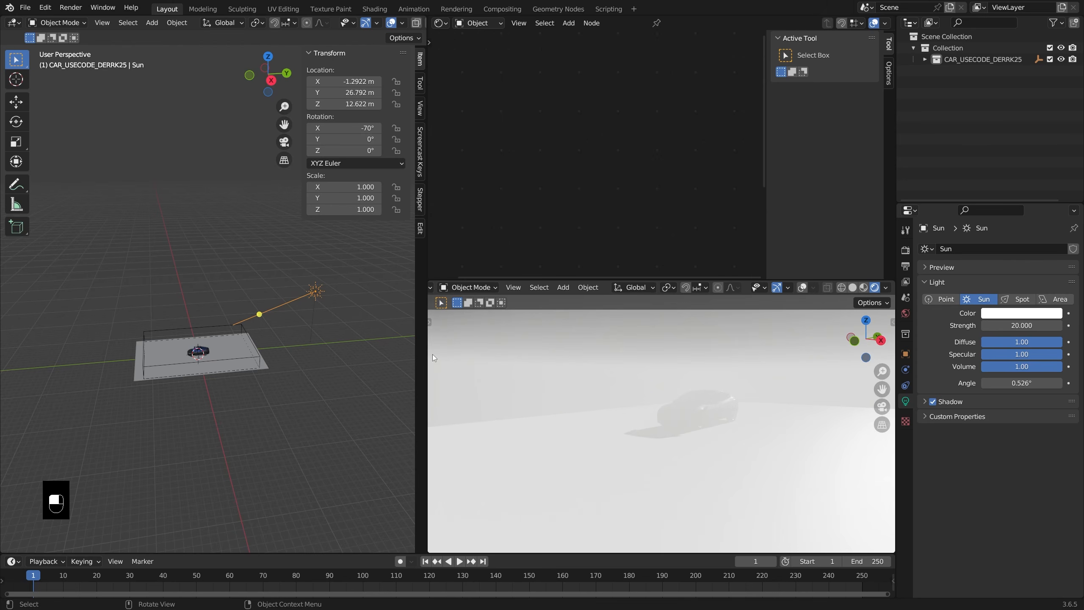
Add a new mesh plane at the world origin for building the side walls
middle_drag(299, 342, 257, 329)
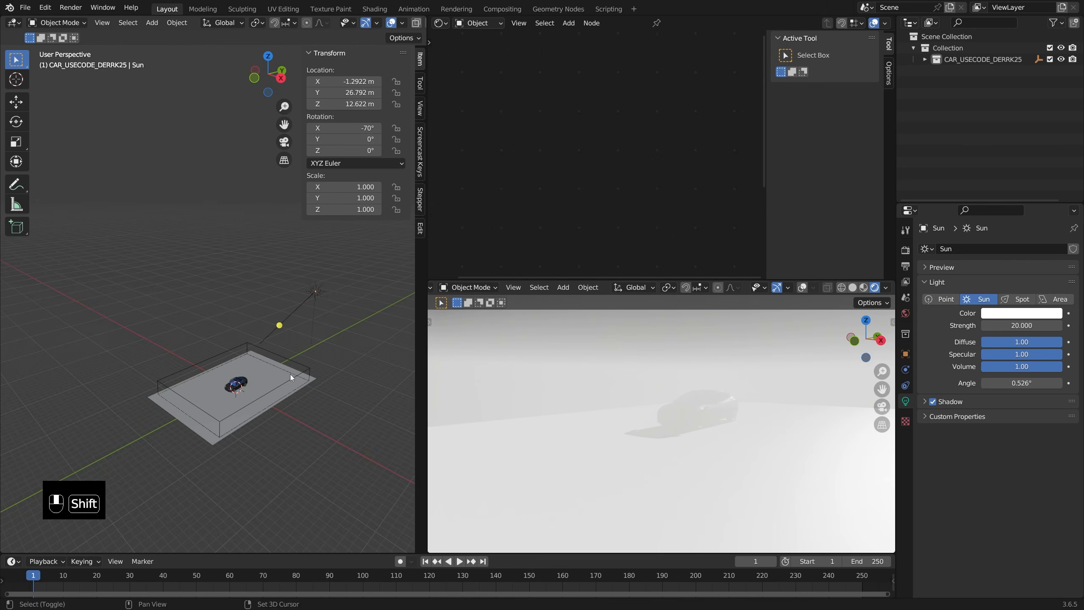
scroll(303, 352, up, 3)
mouse_move(290, 375)
shift+middle_down()
mouse_move(303, 352)
mouse_move(287, 368)
shift+middle_up()
scroll(295, 320, up, 1)
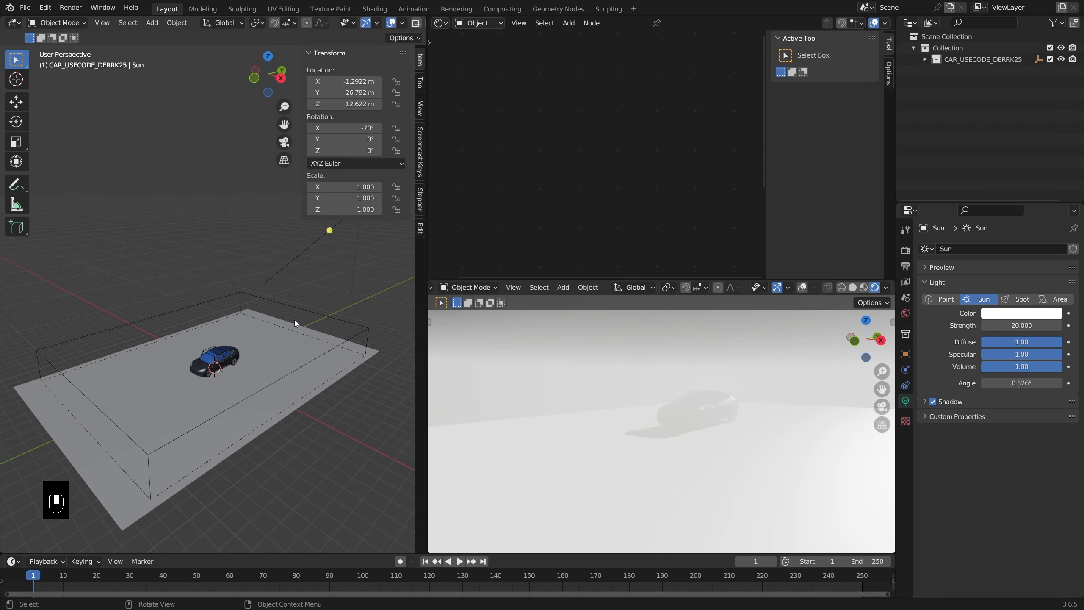
click(302, 308)
key(shift+a)
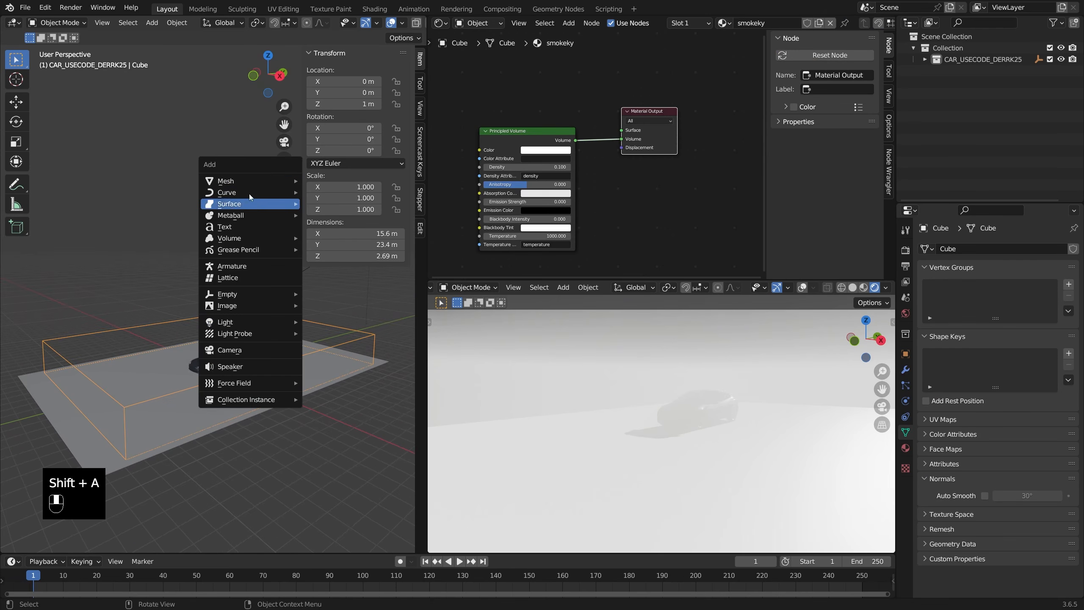
mouse_move(249, 182)
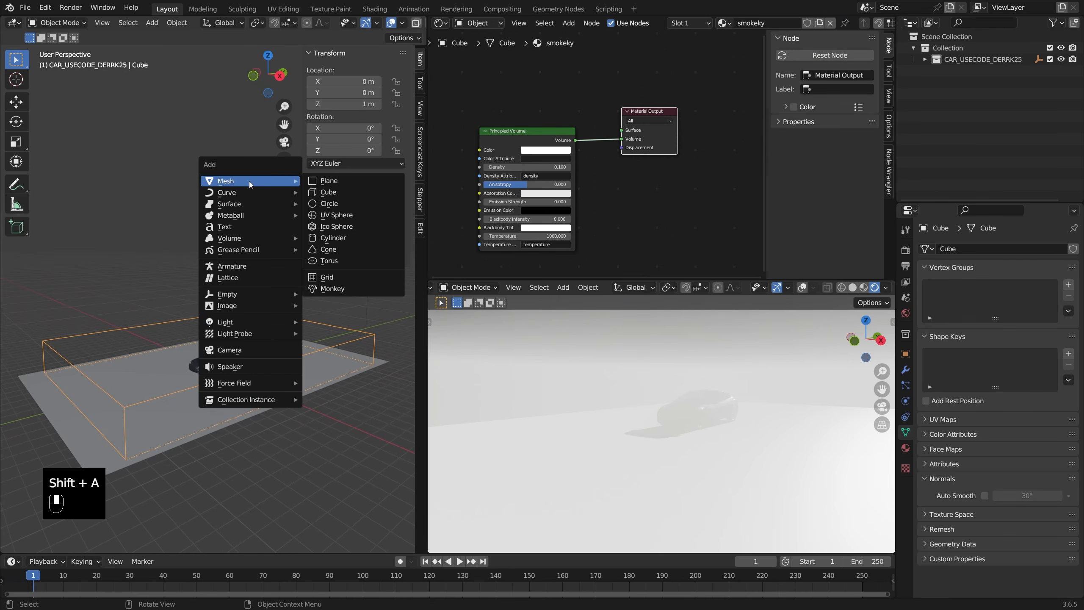
click(331, 181)
In Edit Mode, move the plane's geometry to about 8.48 m along X and rotate it 90° around Y to stand upright
middle_drag(239, 376, 232, 386)
key(Tab)
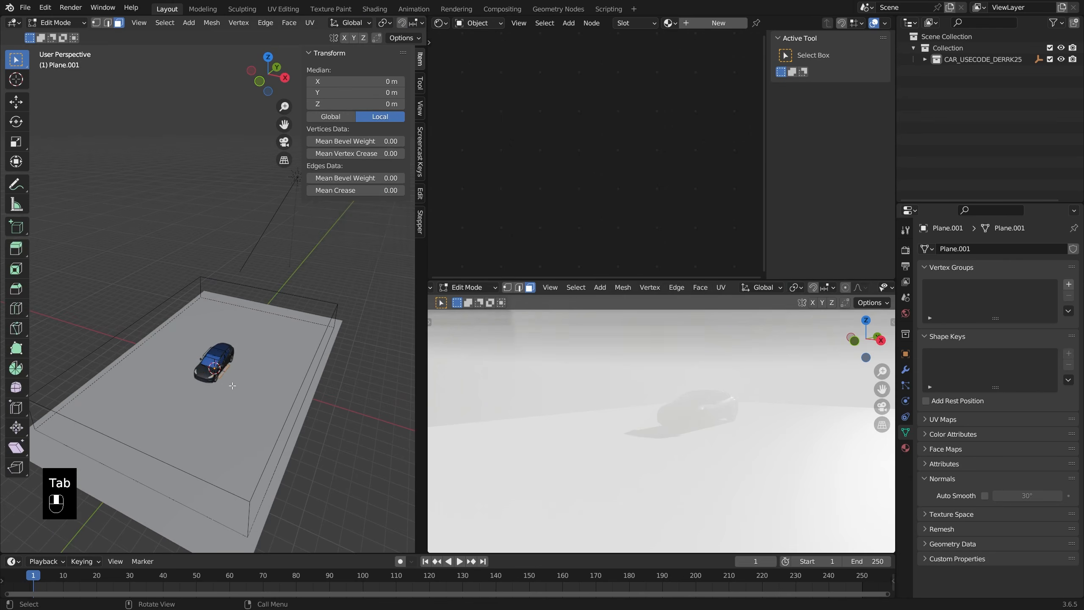
key(g)
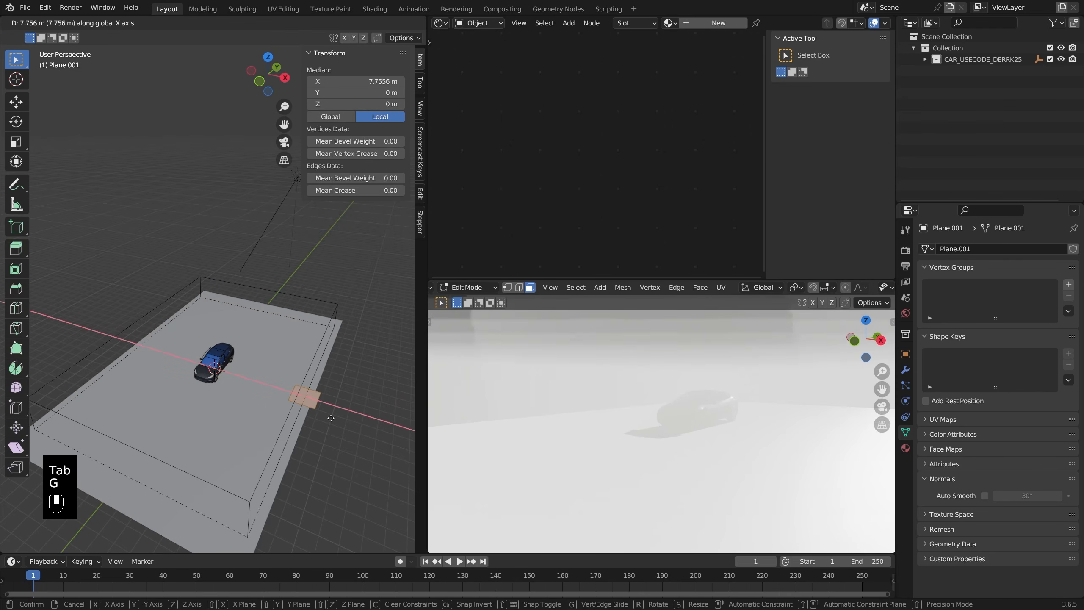
click(342, 423)
key(r)
key(y)
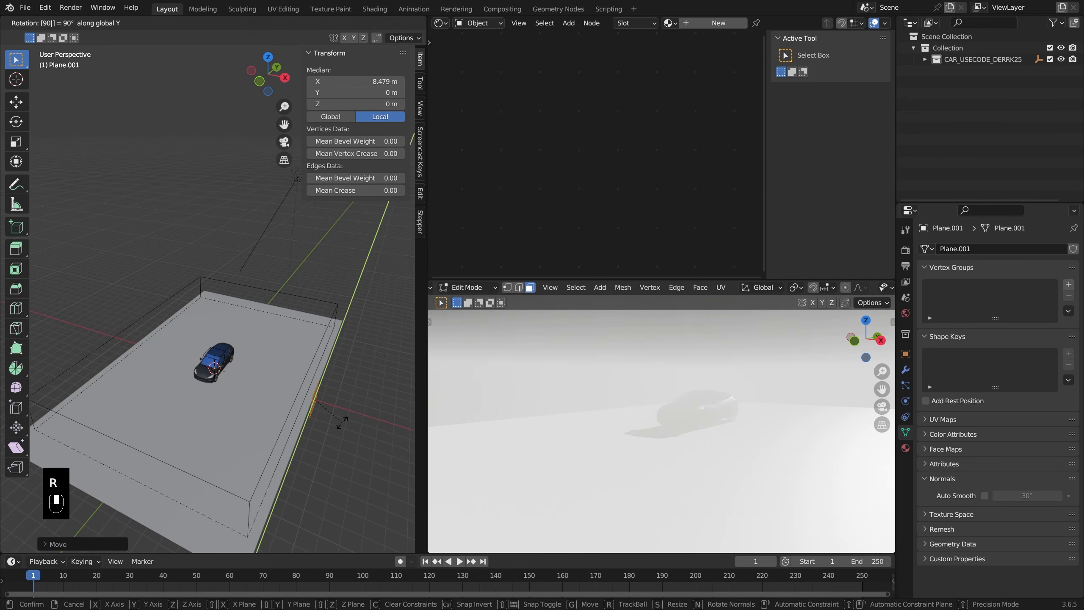
click(341, 423)
key(Tab)
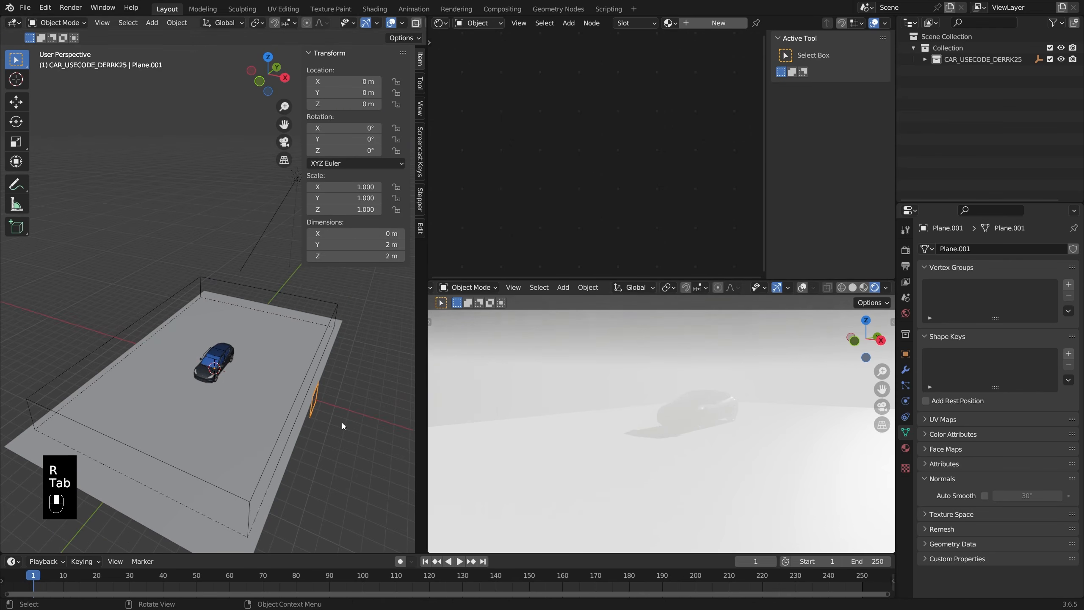
Add a Mirror modifier on the X axis so the upright plane repeats on the car's other side
click(906, 370)
click(960, 249)
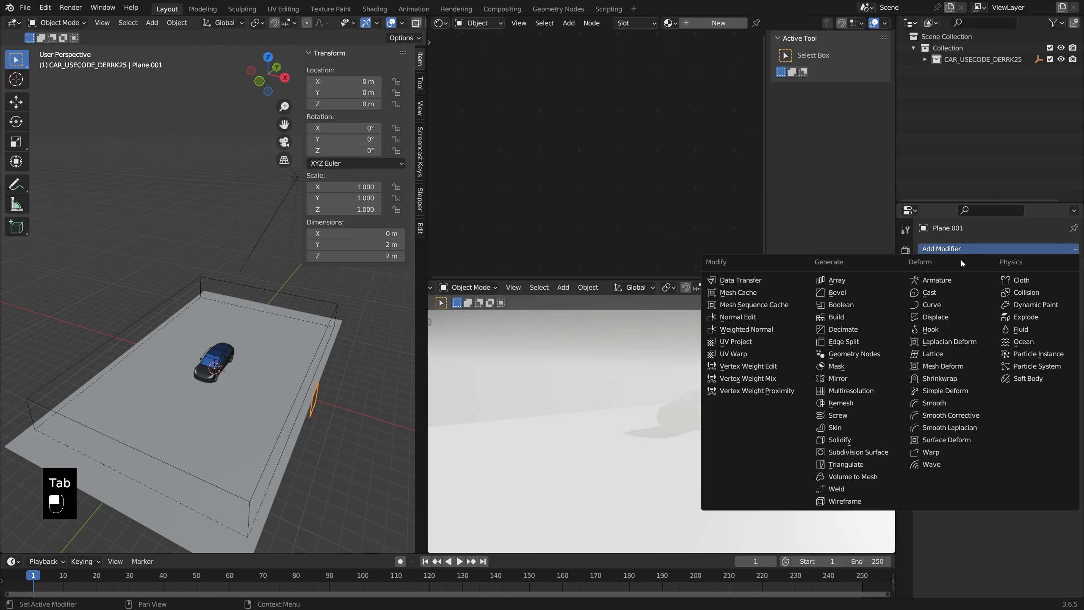
click(847, 380)
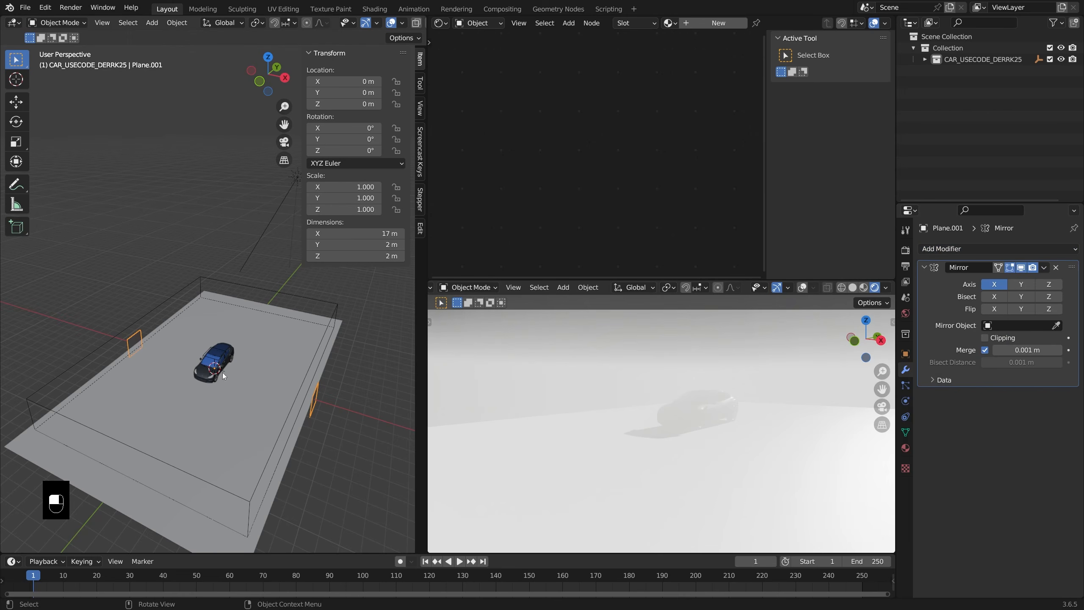
middle_drag(224, 376, 241, 383)
scroll(335, 427, down, 1)
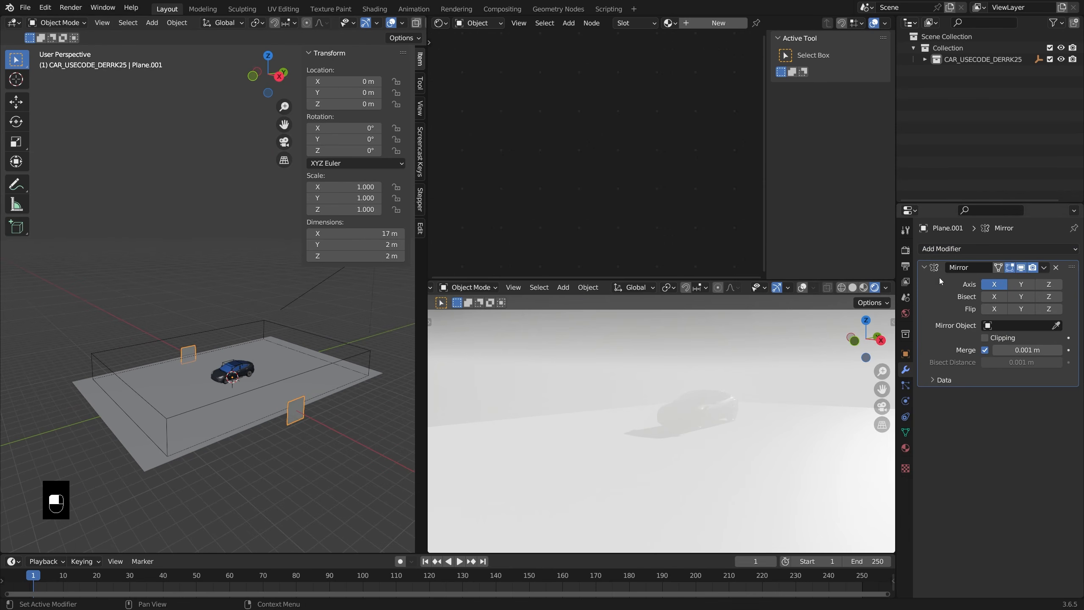
Add a Solidify modifier to the wall plane with a thickness of 0.48 m
click(978, 251)
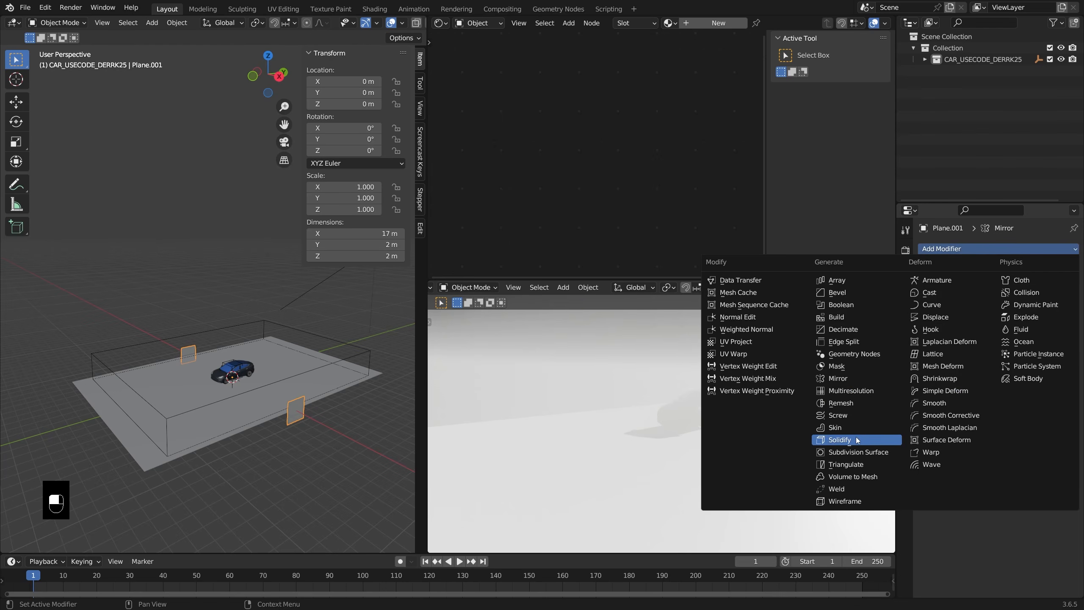
click(844, 440)
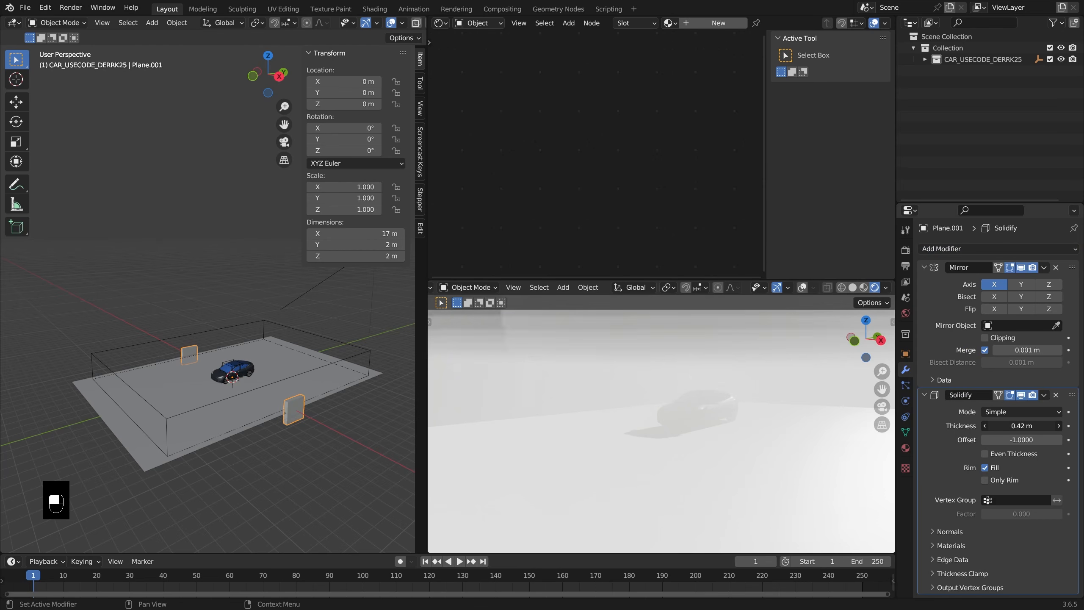
mouse_move(1022, 426)
mouse_down()
mouse_move(1048, 426)
mouse_move(1031, 426)
mouse_up()
Add a Bevel modifier to the wall with 4 segments and an amount of about 0.057 m
click(961, 248)
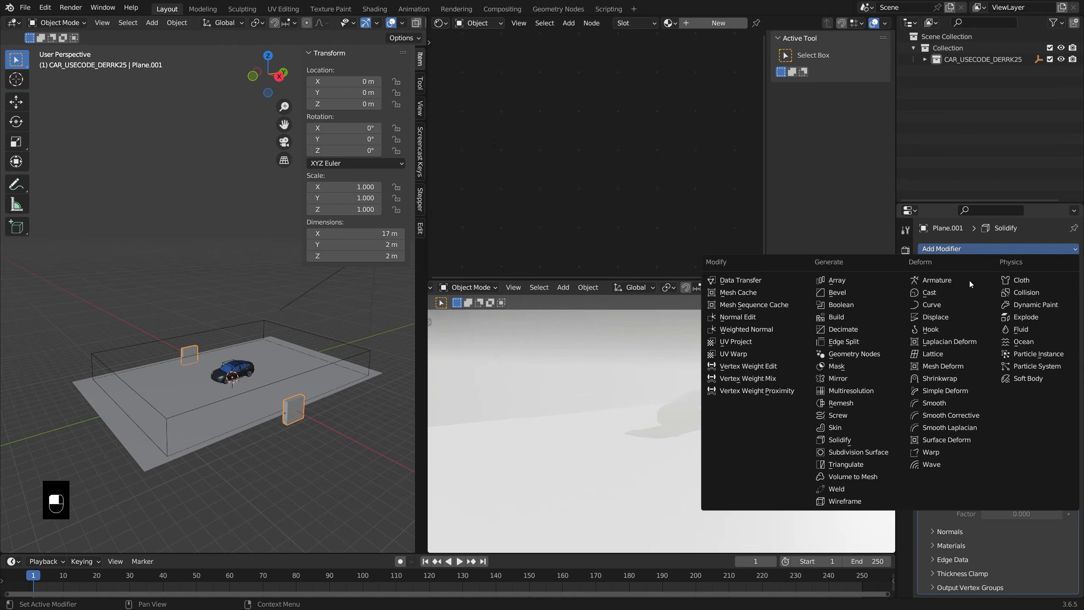
click(837, 292)
key(KP_Decimal)
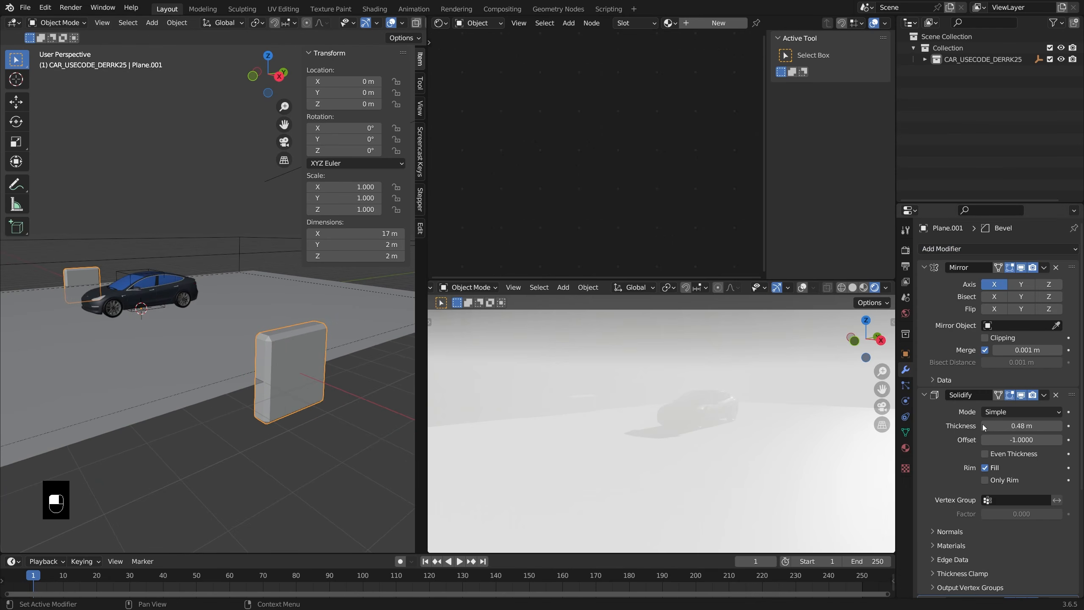
scroll(1035, 485, down, 3)
scroll(1035, 485, down, 3)
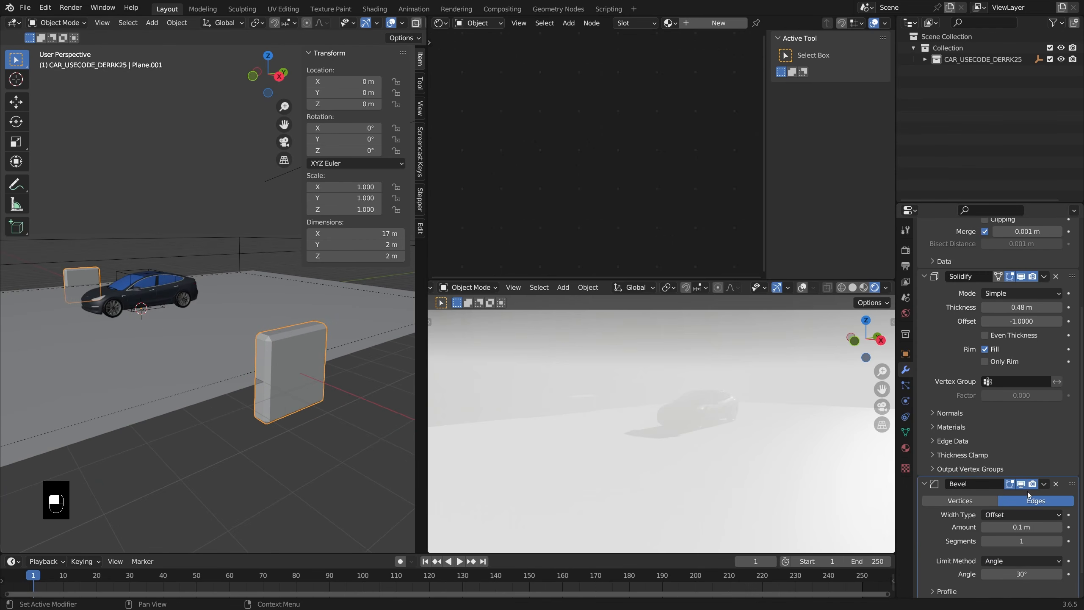
click(1060, 542)
click(1061, 542)
shift+drag(1047, 529, 996, 528)
scroll(261, 378, down, 2)
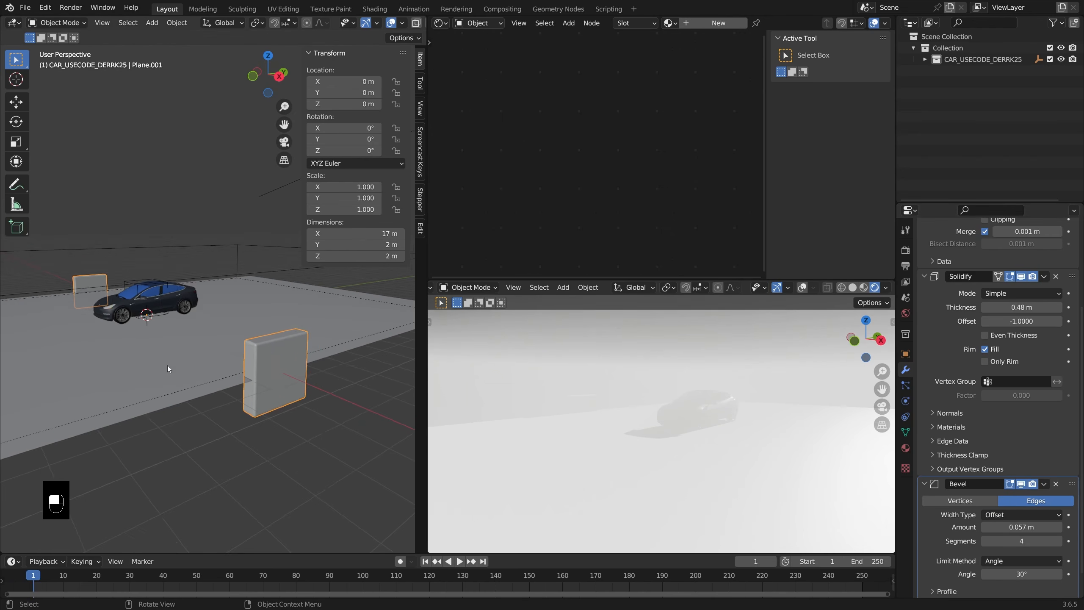
In Edit Mode, raise the wall face about 0.68 m along Z
key(Tab)
key(g)
key(z)
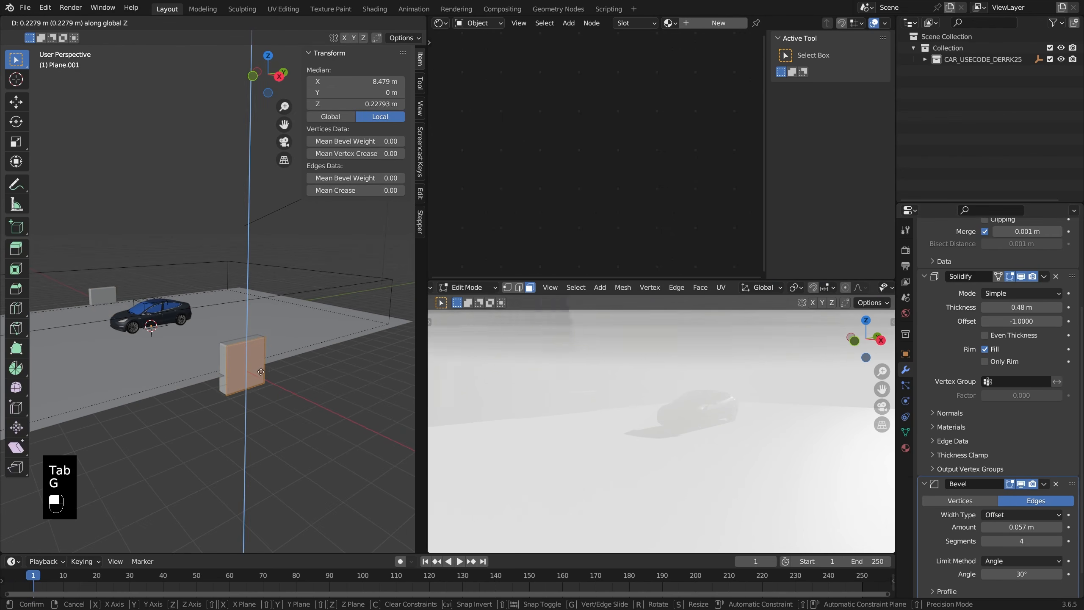
click(260, 361)
Lengthen the wall by moving one vertical edge along Y to about -16 m
key(2)
middle_drag(252, 362, 139, 368)
click(221, 362)
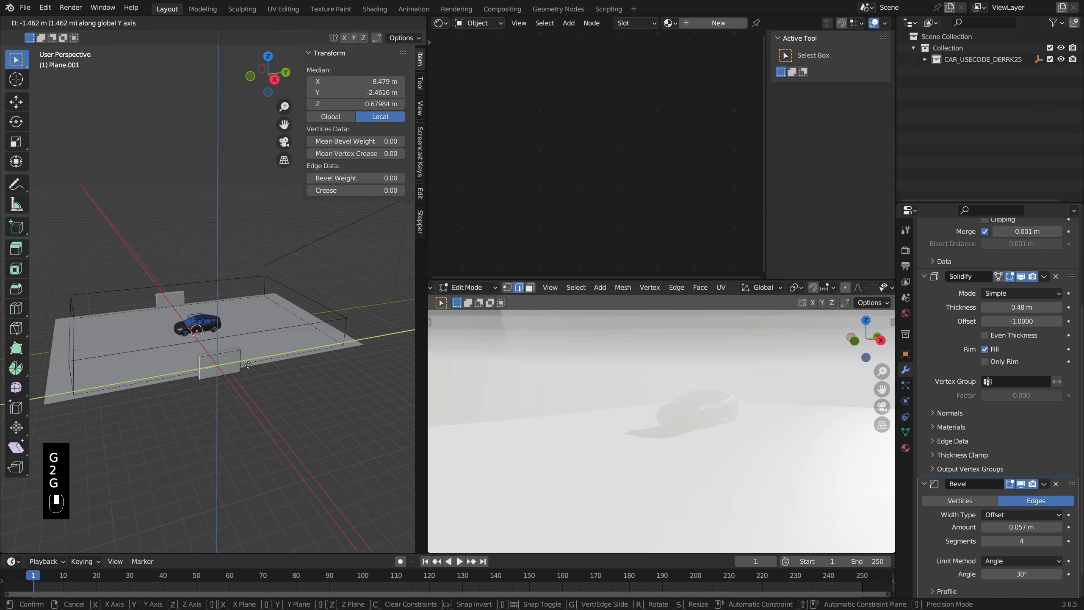
key(g)
key(y)
click(229, 369)
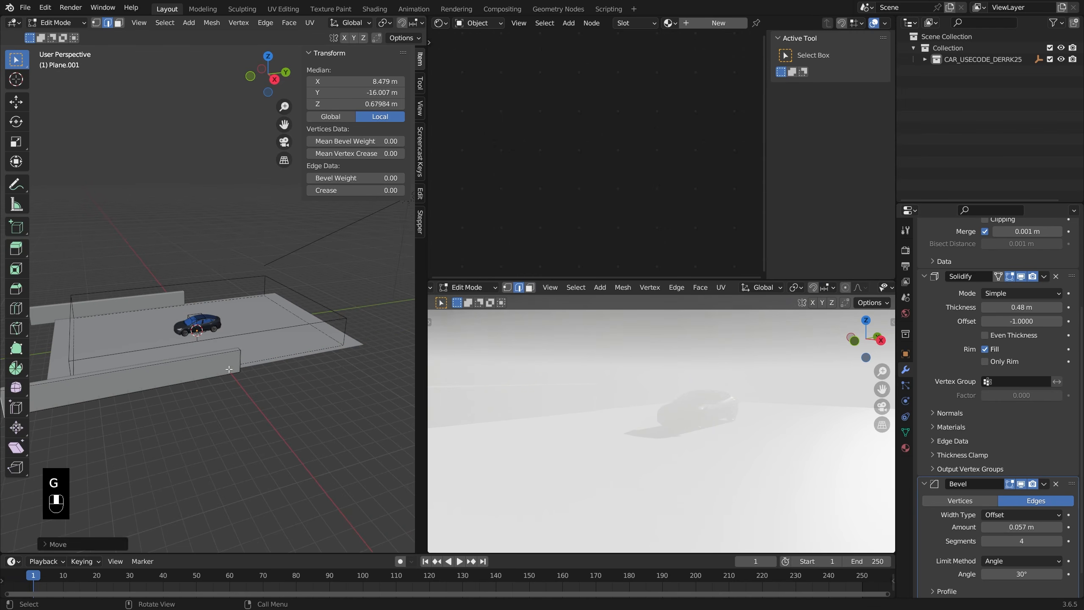
Move the wall's opposite vertical edge outward along Y to extend the wall past the car
key(g)
key(g)
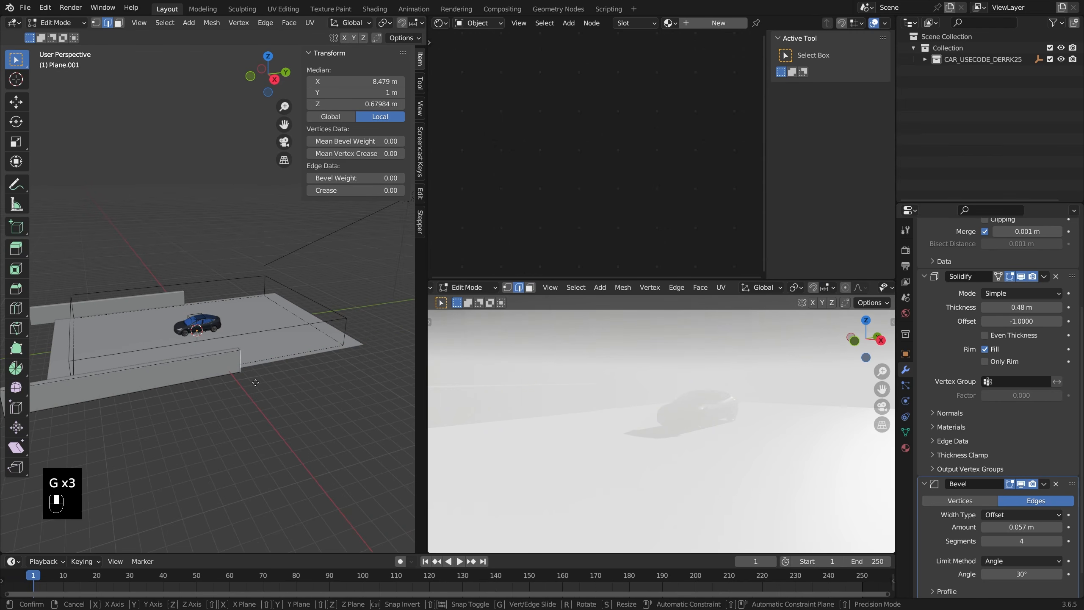
click(359, 354)
Adjust the wall's height by moving its horizontal edges along Z
middle_drag(360, 354, 331, 375)
key(g)
key(z)
click(302, 355)
key(g)
key(z)
click(303, 356)
key(g)
key(z)
click(308, 359)
Duplicate the wall's top edge to about X 8.89 m, Z 2.87 m and extrude it inward to about X 1.34 m, forming a roof with a central gap
scroll(289, 393, down, 3)
key(shift+d)
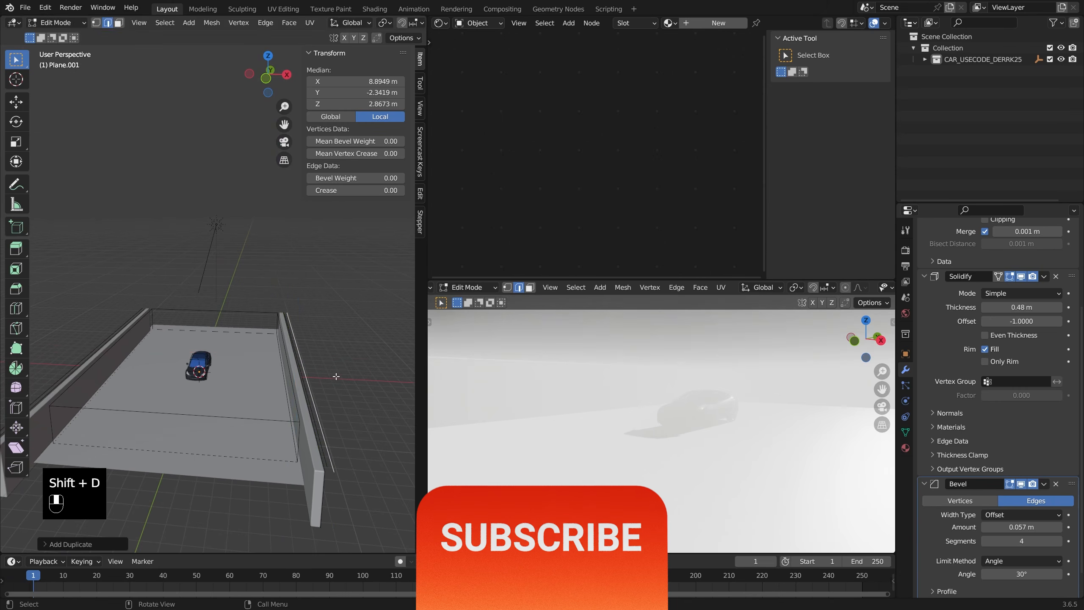
key(e)
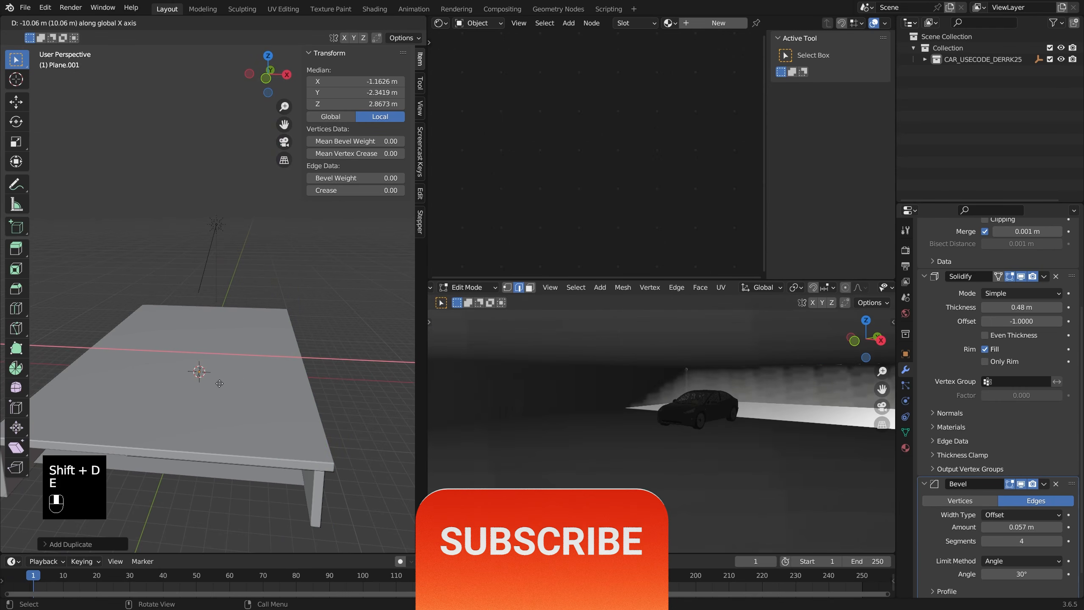
click(219, 384)
scroll(985, 298, up, 5)
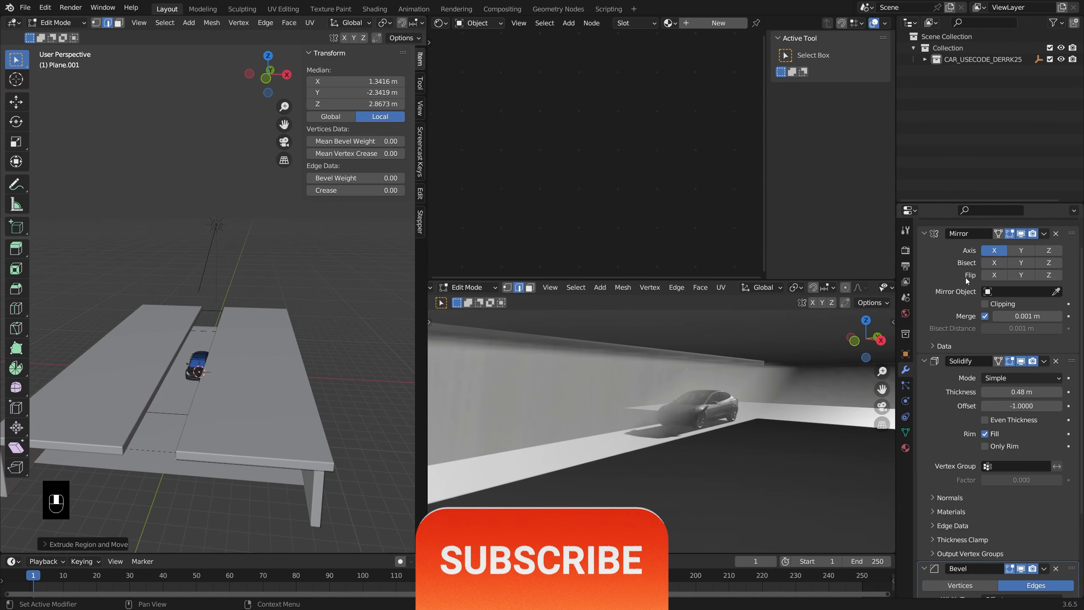
Enable clipping on the Mirror modifier and move the roof's inner edge to X 0 m, closing the central gap
click(985, 304)
key(g)
click(301, 359)
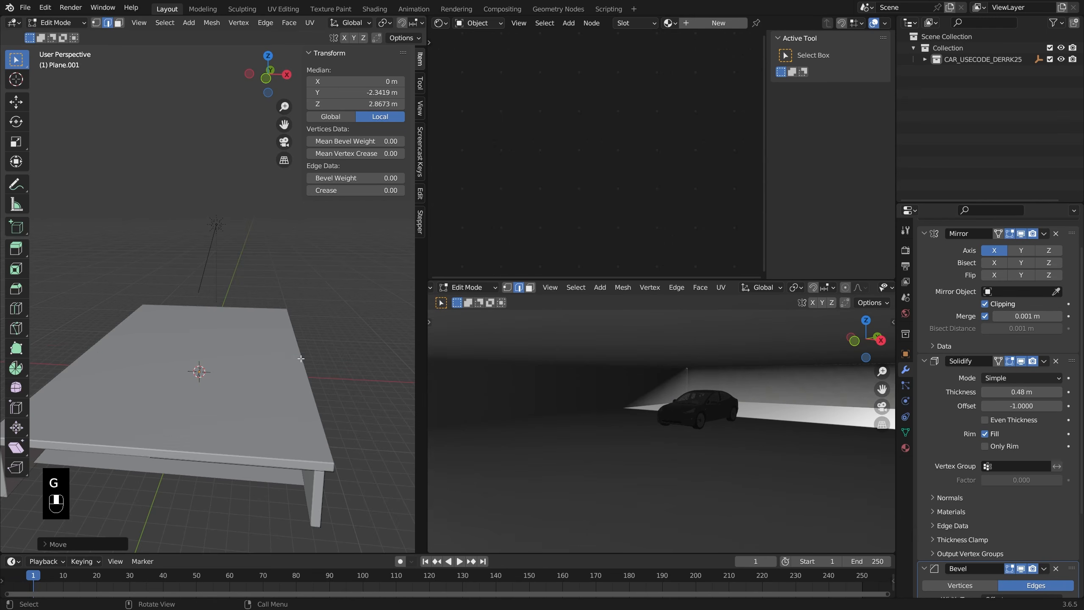
middle_drag(302, 359, 239, 378)
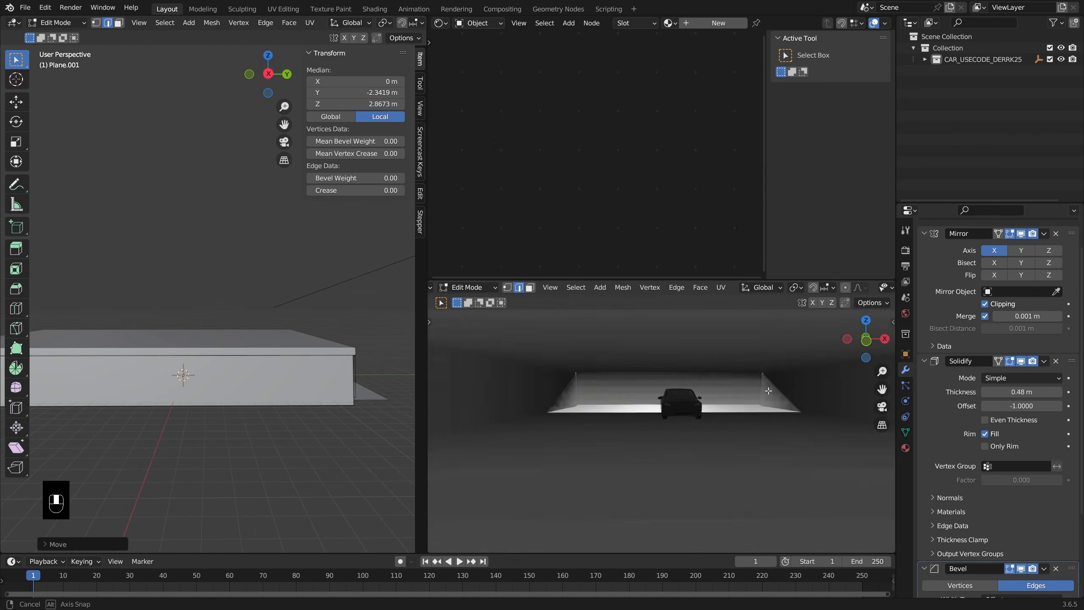
Select the sun light and set its Z rotation to 19°
scroll(307, 271, down, 2)
middle_drag(307, 270, 316, 351)
key(Tab)
key(Tab)
click(368, 261)
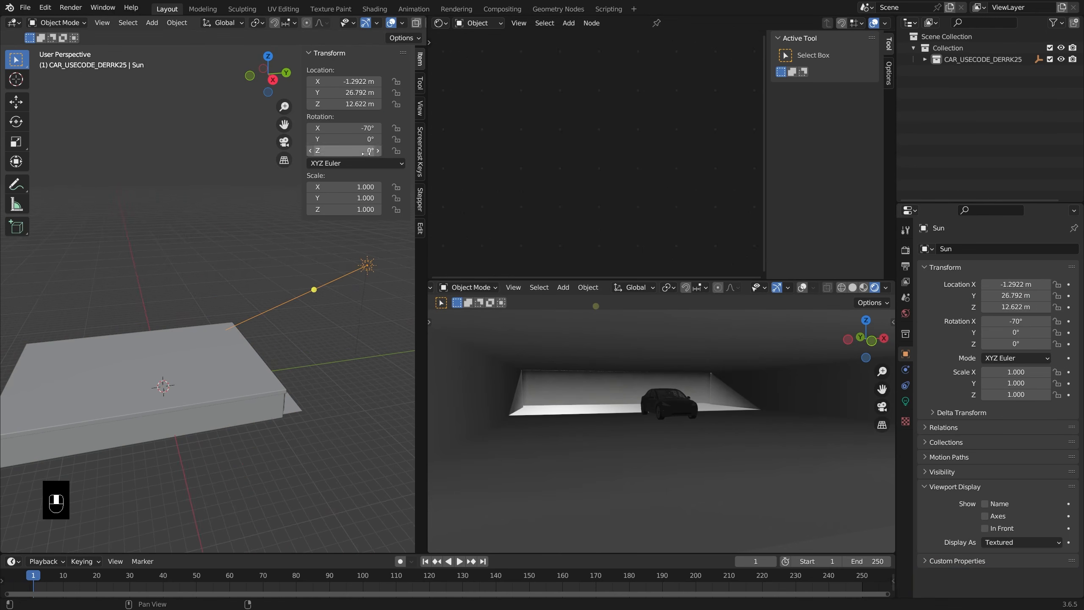
click(311, 150)
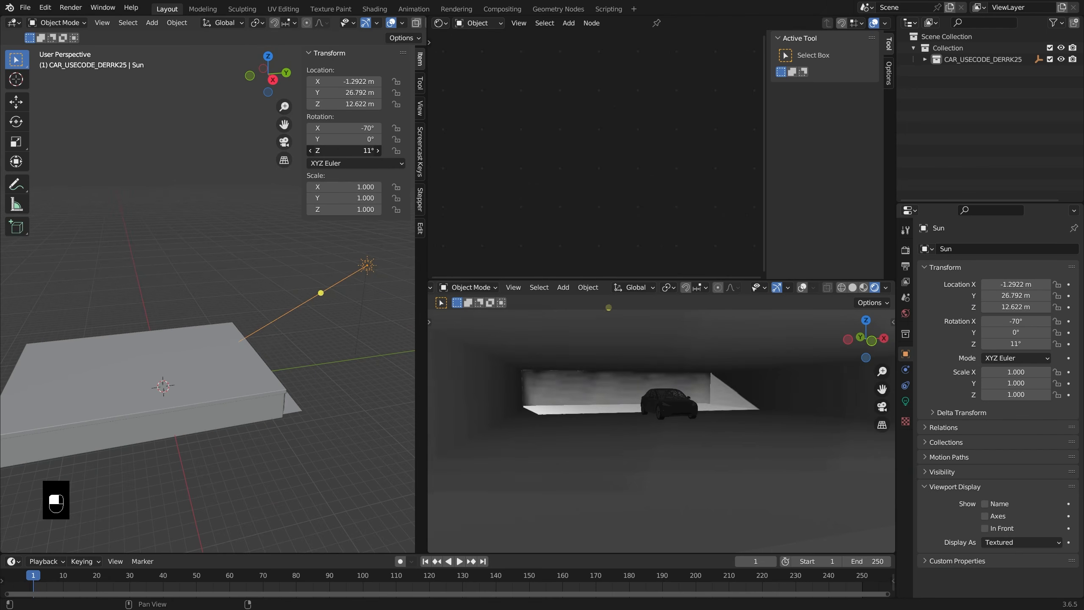
scroll(544, 332, up, 1)
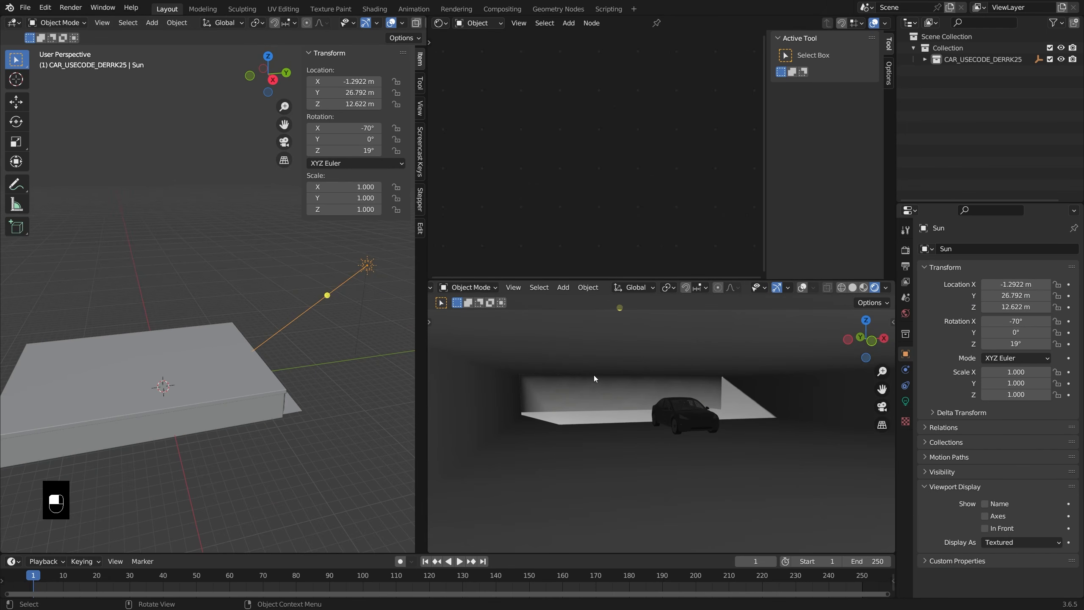
Duplicate the wall object's side face and move the copy along Y to about 10.88 m, beyond the roof's end
middle_drag(264, 348, 231, 345)
key(shift+a)
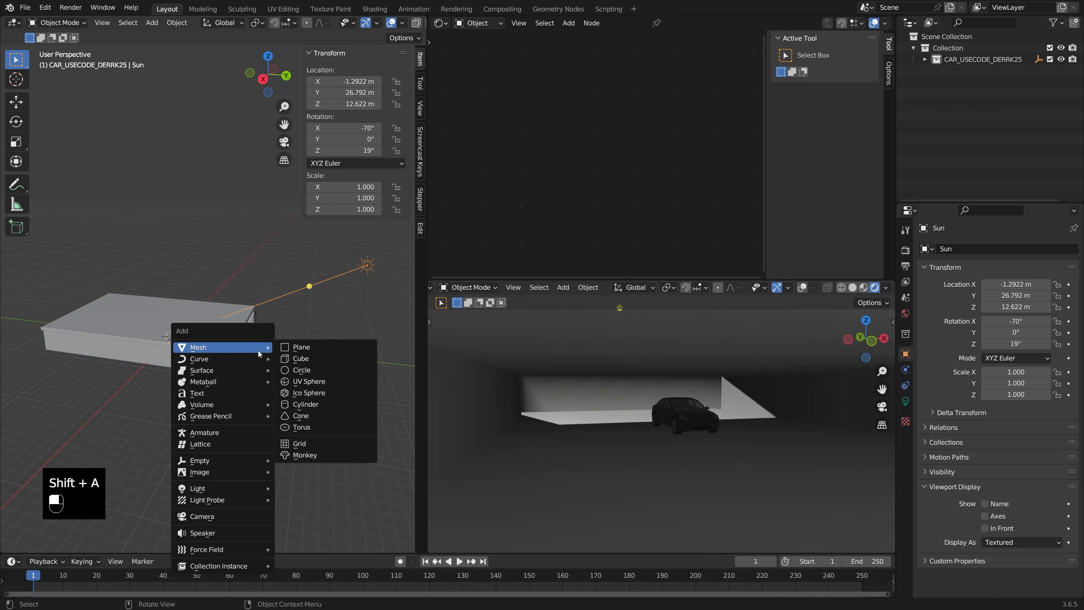
key(Escape)
click(221, 370)
key(Tab)
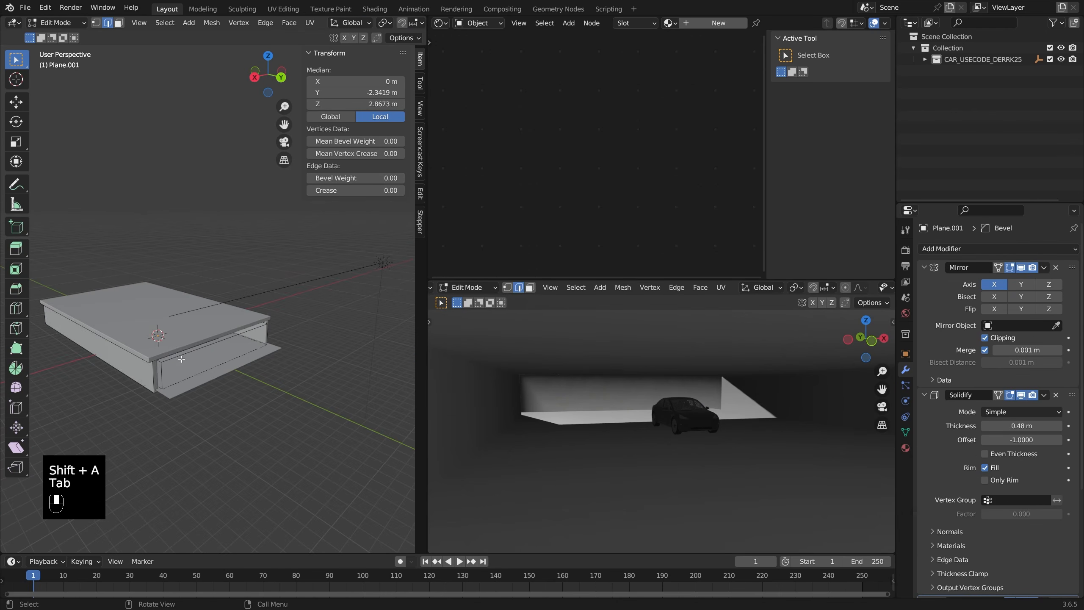
key(3)
click(148, 377)
key(shift+d)
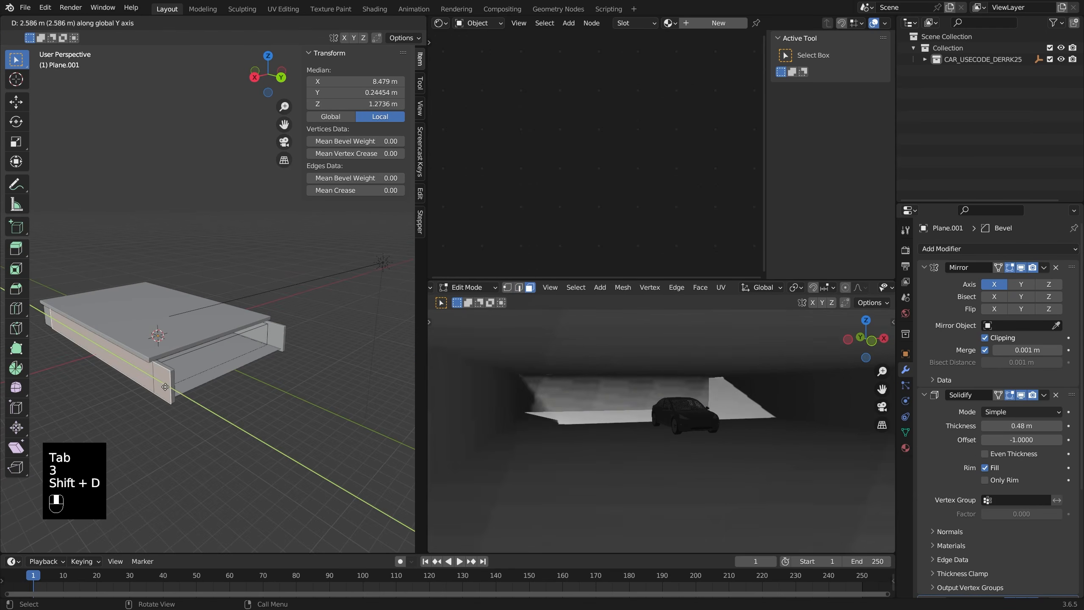
click(345, 414)
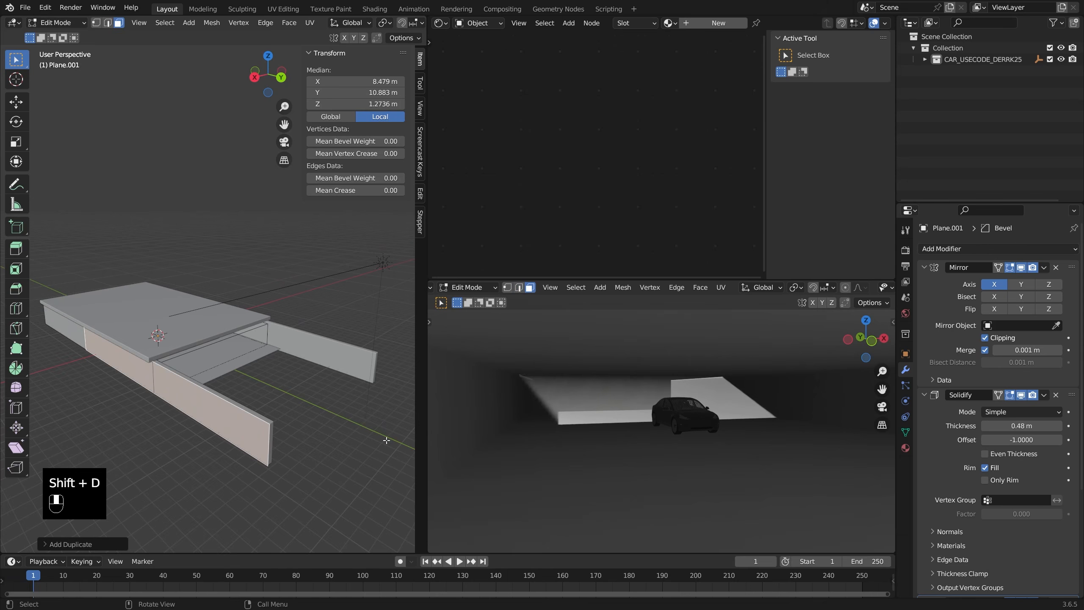
Scale the duplicated face along Y to about 0.11 and rotate it 90° around Z
key(s)
key(y)
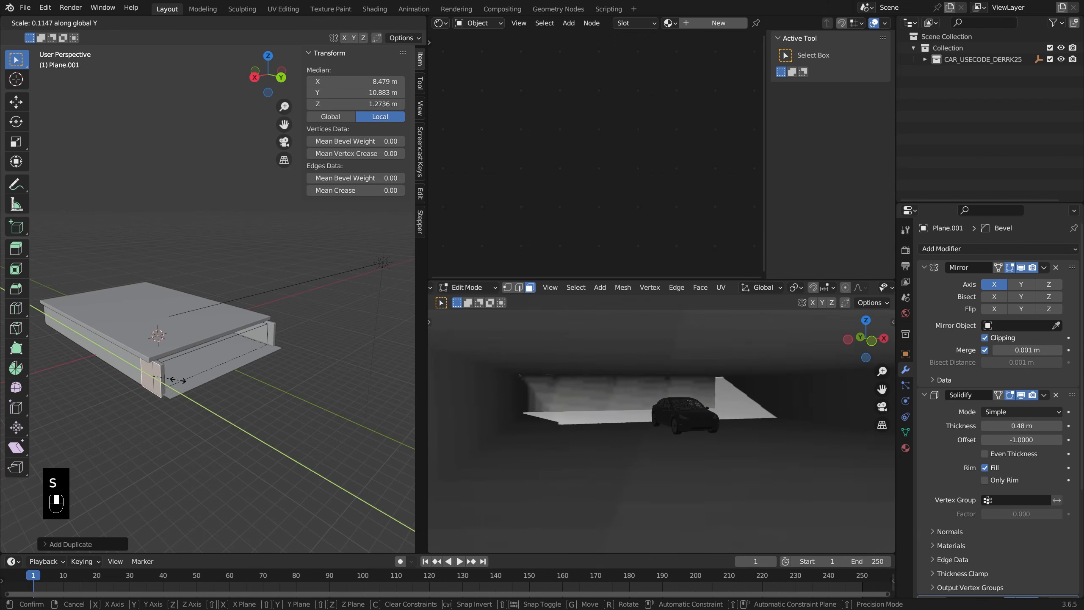
click(177, 380)
key(r)
key(z)
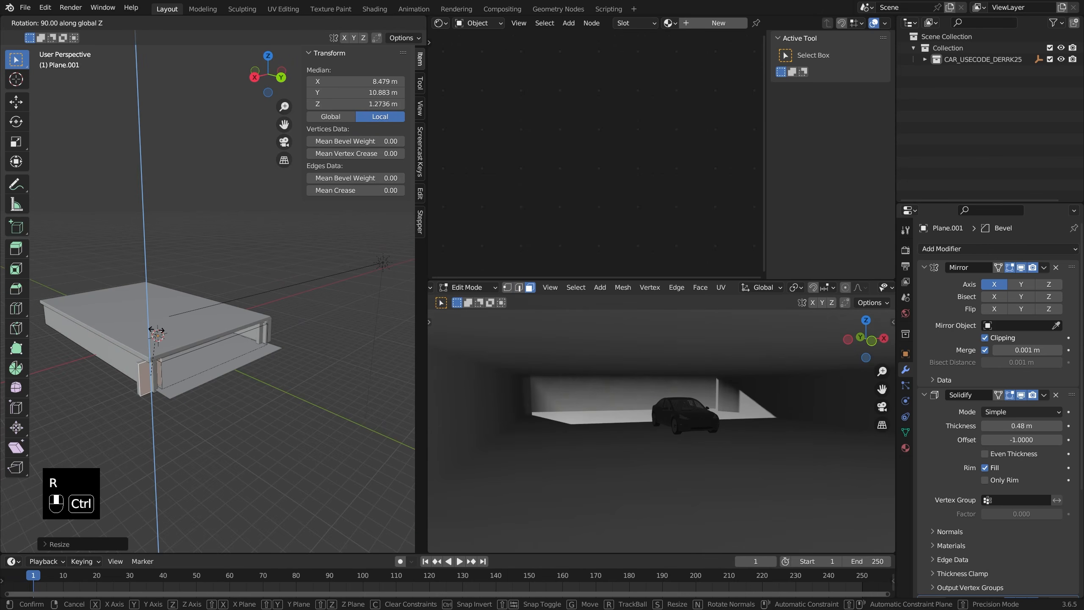
click(156, 330)
middle_drag(157, 331, 137, 336)
Move the rotated panel along X to about 2.17 m and scale it down into a narrow pillar
key(g)
key(x)
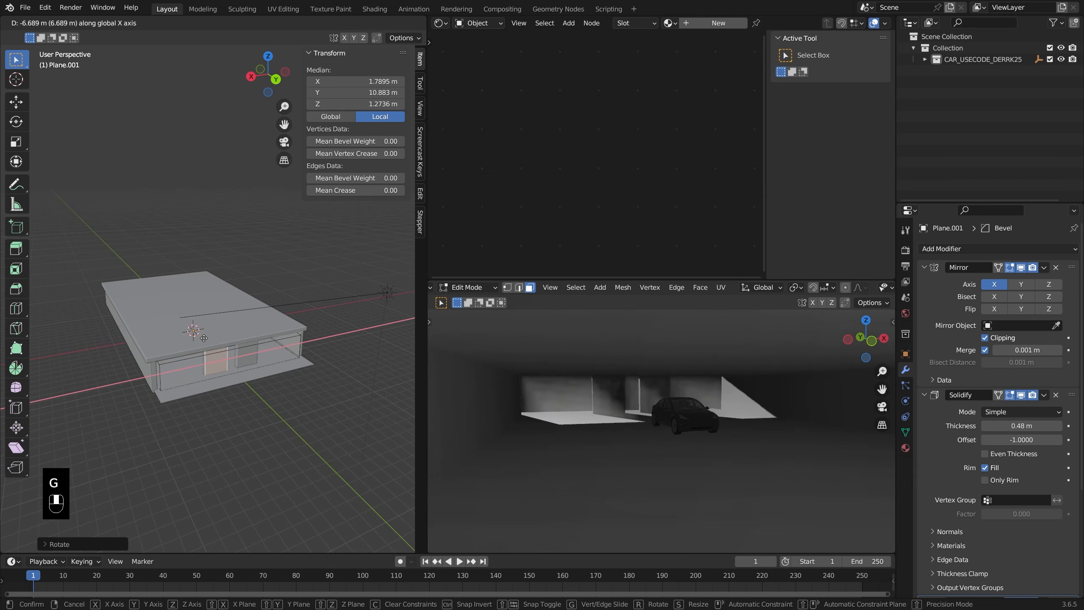
click(201, 338)
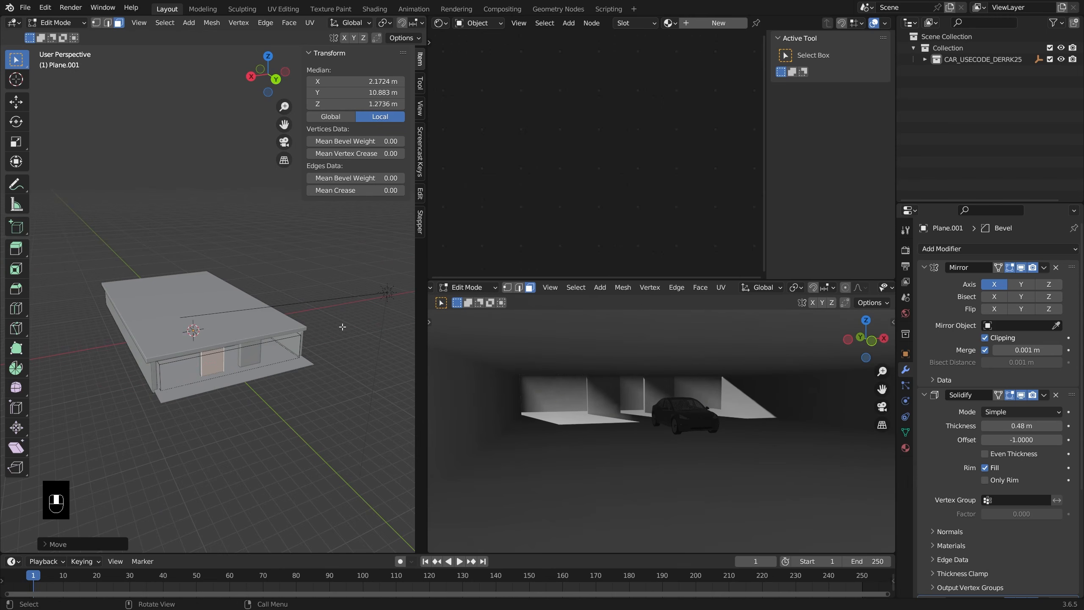
key(s)
click(342, 328)
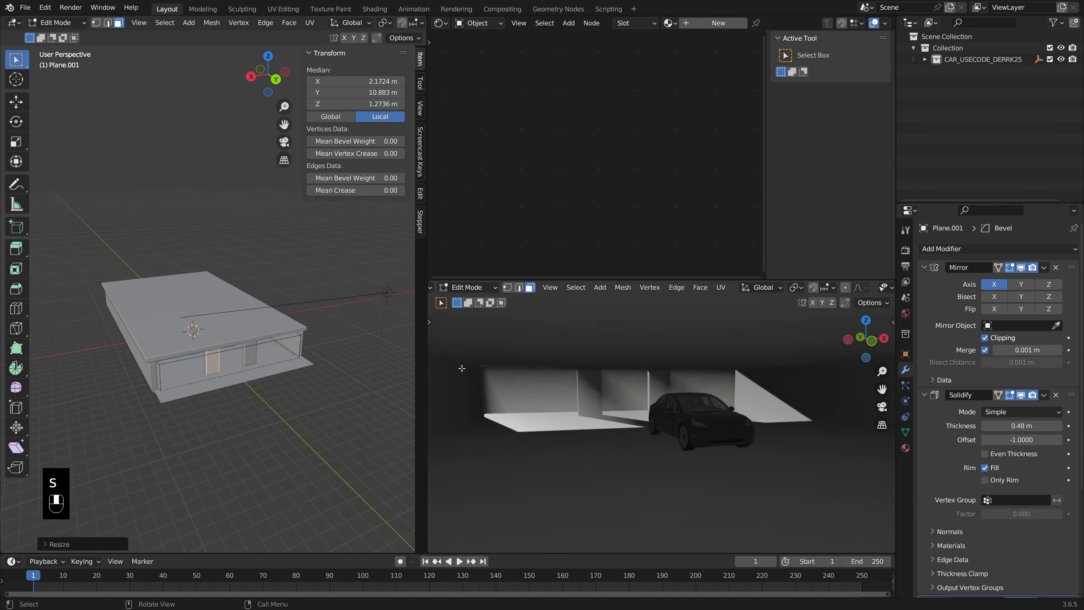
Duplicate the pillar along X to about 5.57 m and widen the copy along X
middle_drag(274, 338, 283, 324)
key(shift+d)
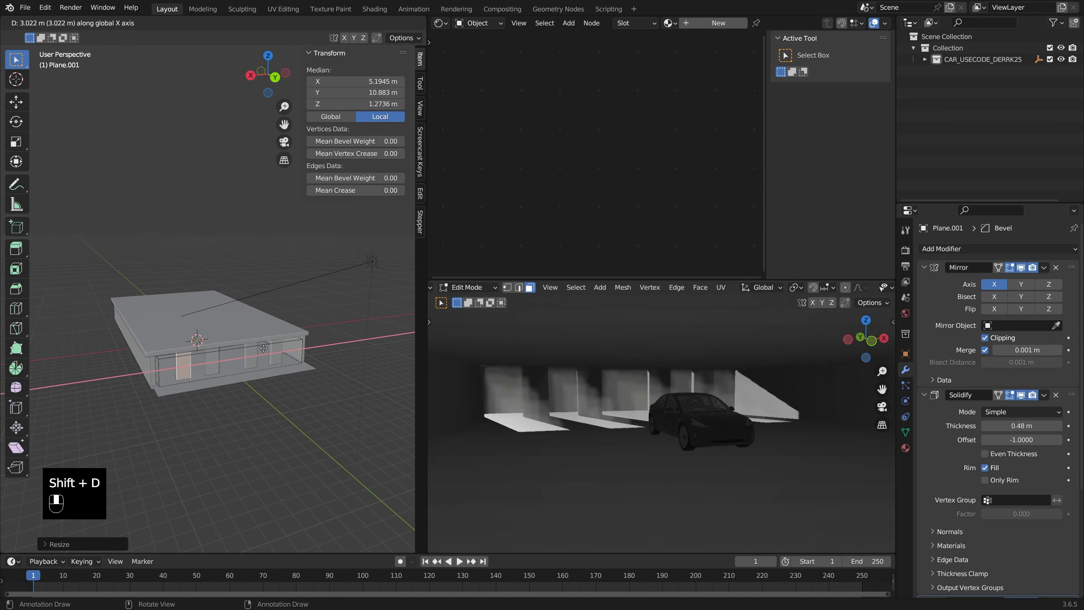
key(s)
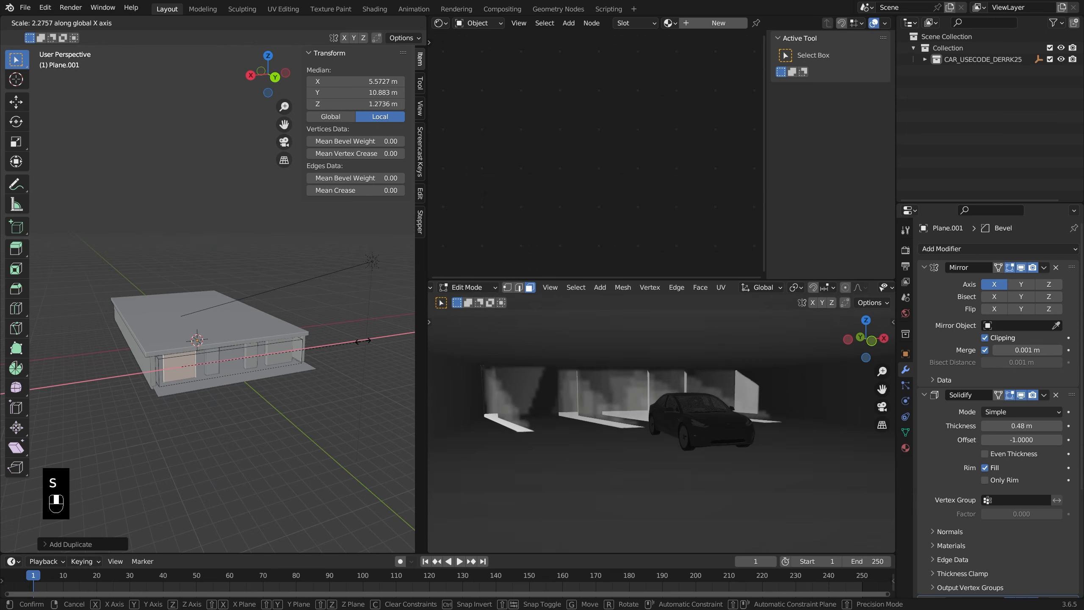
click(164, 359)
middle_drag(165, 359, 241, 376)
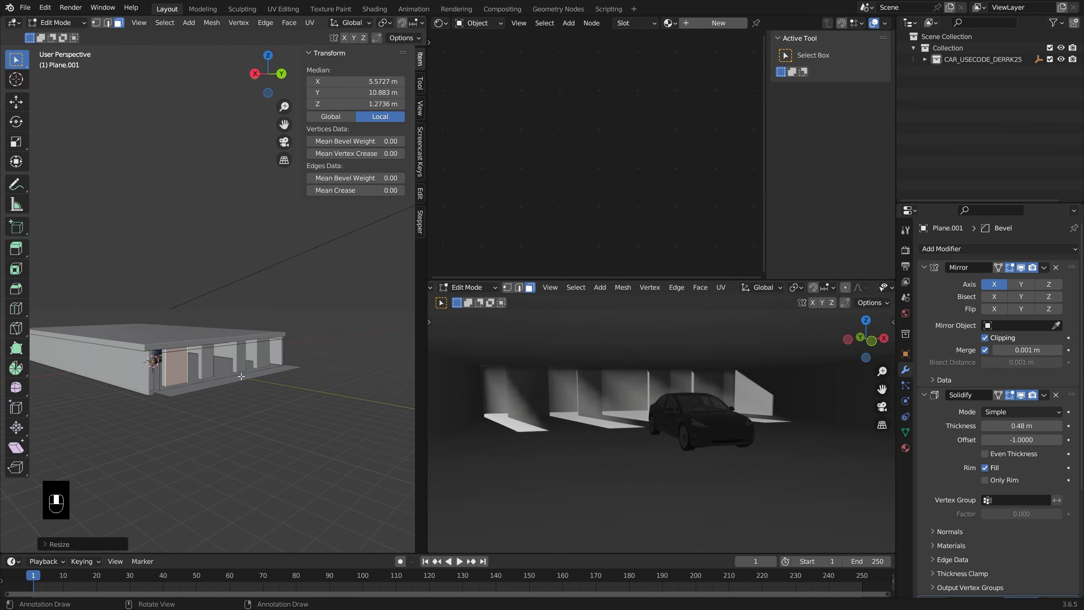
Extrude the pillar base geometry sideways across the opening to form a horizontal strip
key(alt+z)
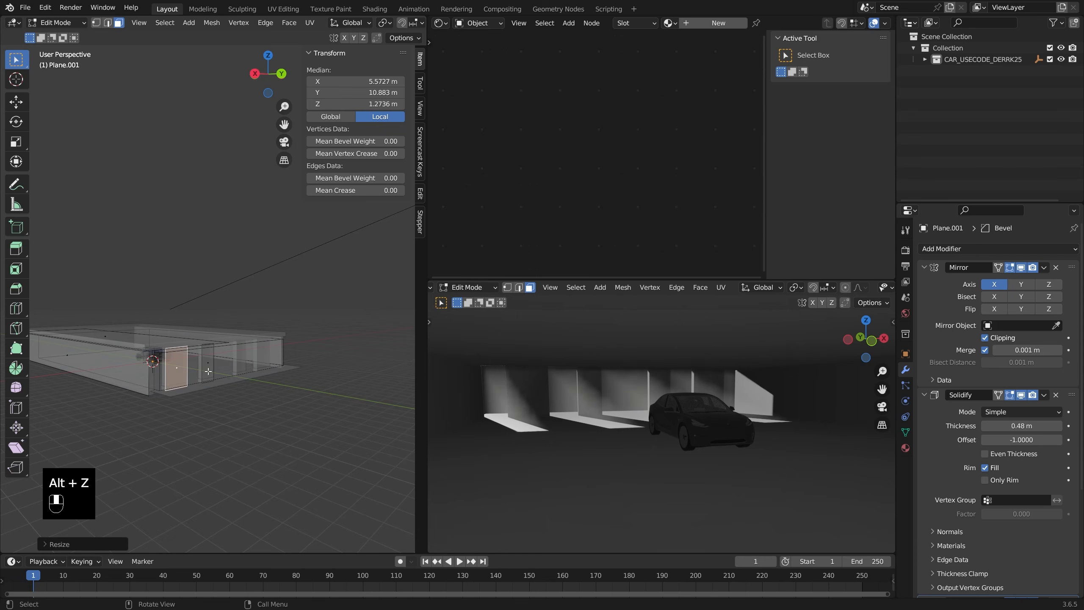
key(1)
shift+click(202, 382)
click(202, 385)
middle_drag(201, 386, 236, 369)
key(e)
click(244, 383)
Select the whole horizontal strip face and raise it along Z to about -0.14 m as a low sill
key(ctrl+KP_Add)
key(3)
key(alt+z)
key(g)
key(shift)
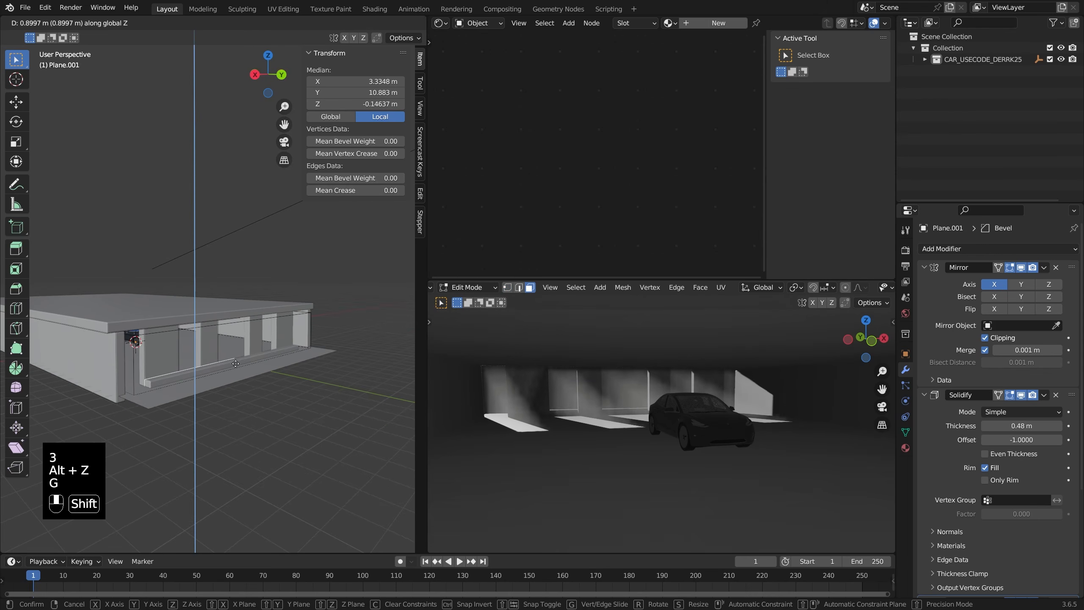
click(236, 364)
Move the sill's outer end edge along X to about 8.19 m to reach the side wall
key(2)
key(alt+z)
click(147, 393)
key(alt+z)
key(g)
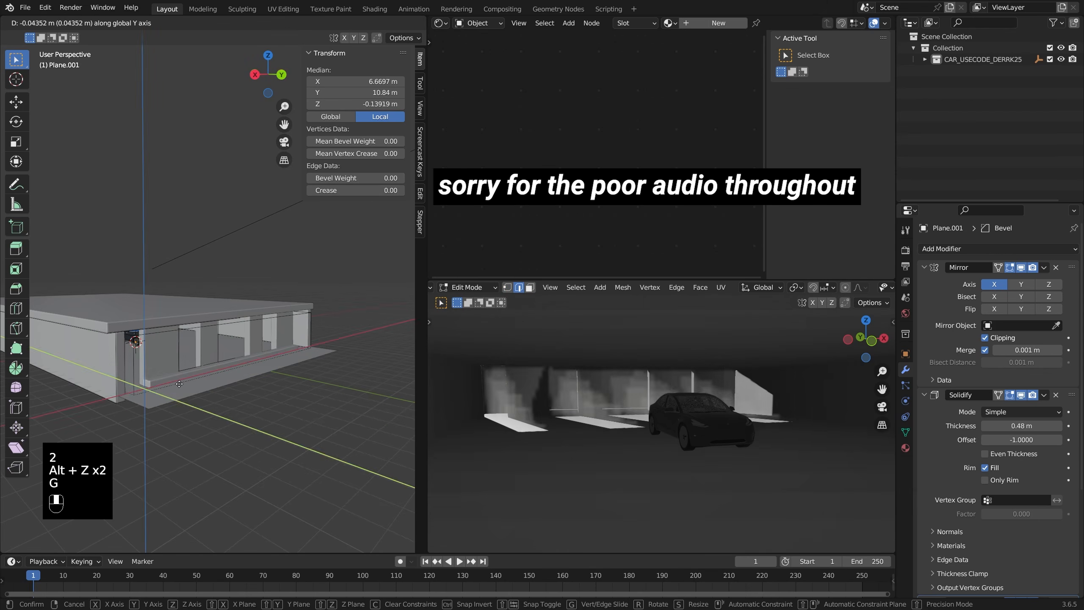
middle_drag(147, 394, 159, 393)
click(151, 395)
Examine the car, pillars and incoming light from several angles, including from inside the structure
shift+middle_drag(585, 404, 598, 410)
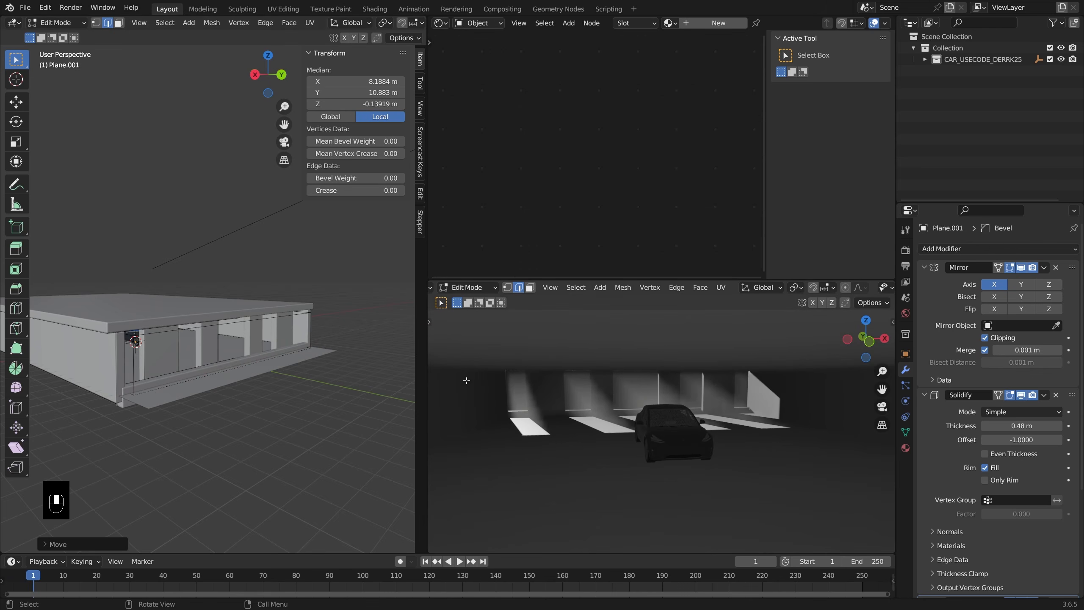
scroll(299, 368, down, 4)
middle_drag(274, 361, 359, 372)
mouse_move(665, 408)
middle_down()
mouse_move(673, 399)
mouse_move(644, 396)
mouse_move(676, 406)
middle_up()
middle_drag(102, 347, 254, 316)
key(shift+a)
shift+middle_drag(254, 315, 264, 295)
scroll(264, 295, up, 6)
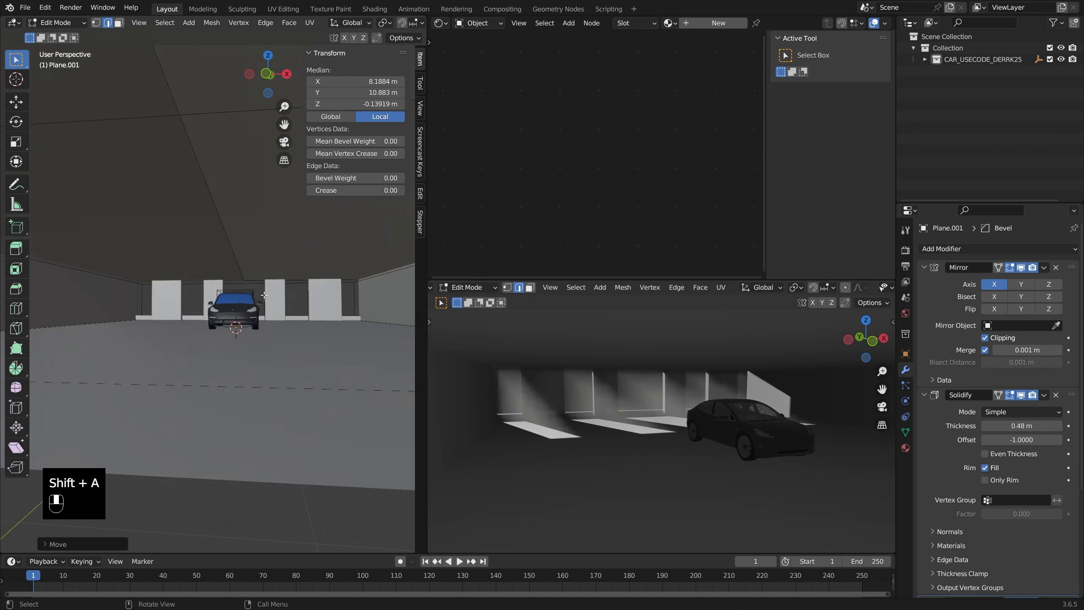
scroll(265, 295, up, 5)
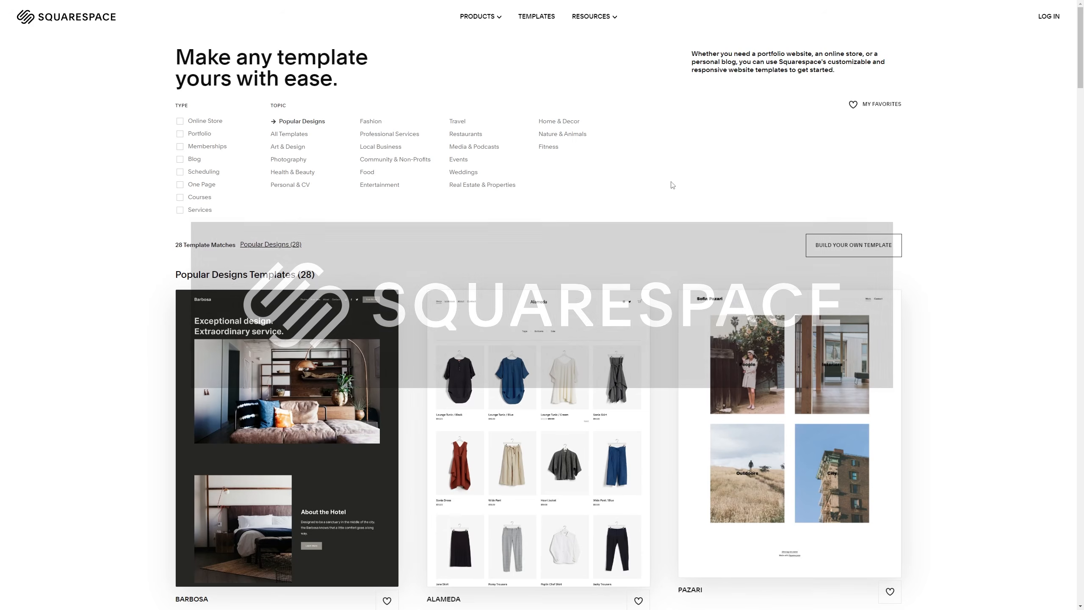
Switch to Squarespace, browse the popular design templates and start a site with the Barbosa template
scroll(124, 228, down, 5)
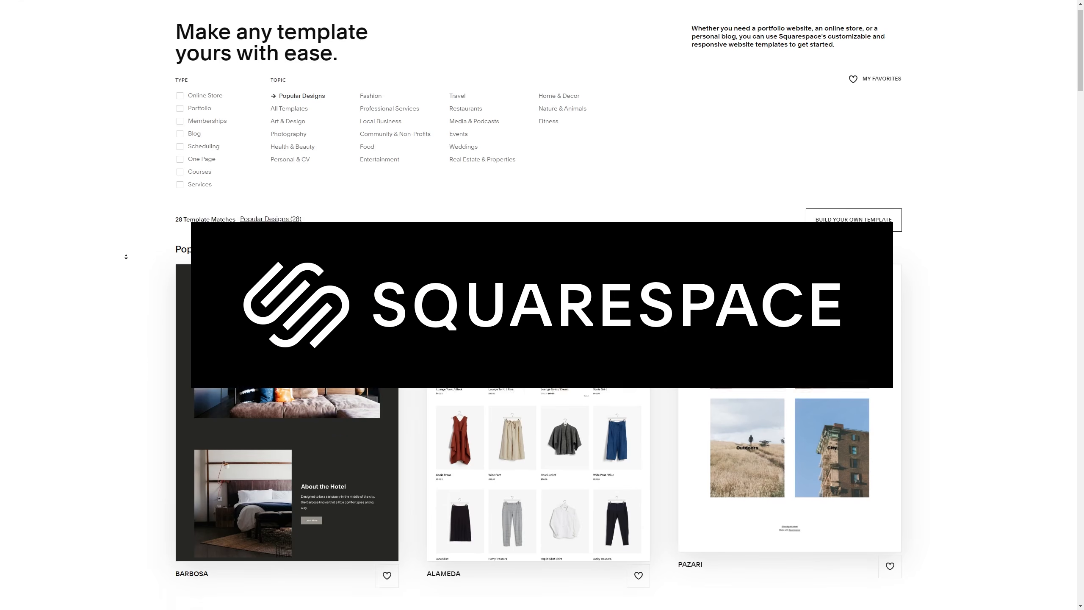
scroll(128, 244, down, 12)
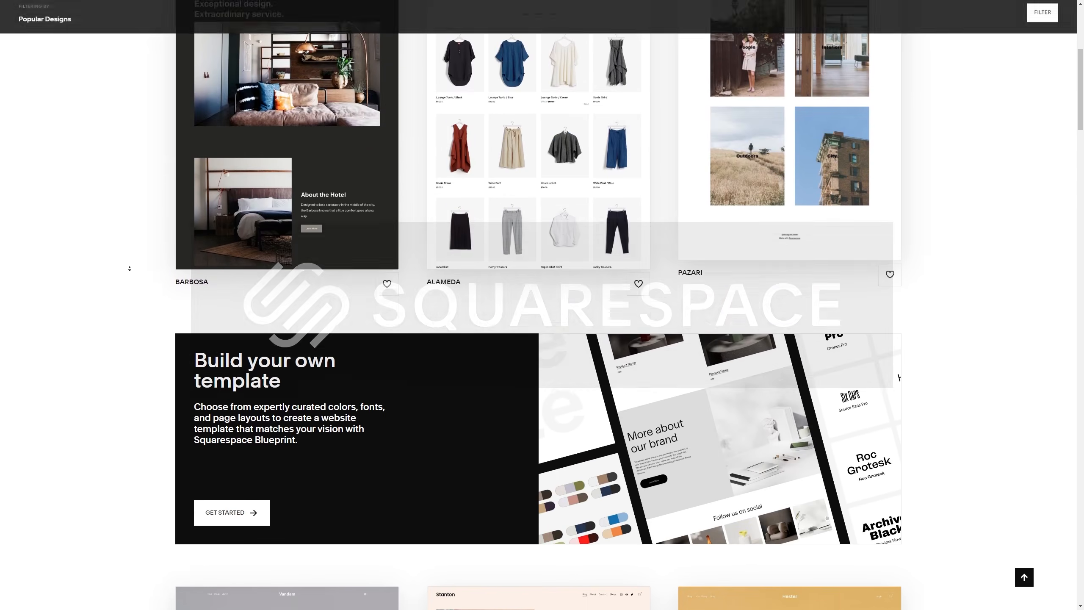
scroll(146, 207, up, 12)
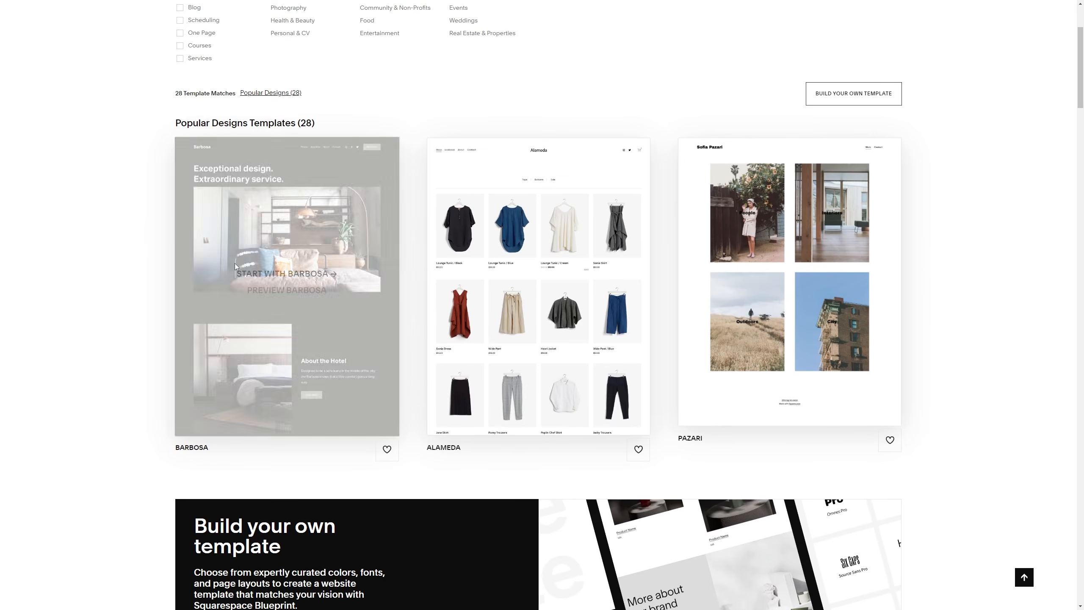
click(252, 273)
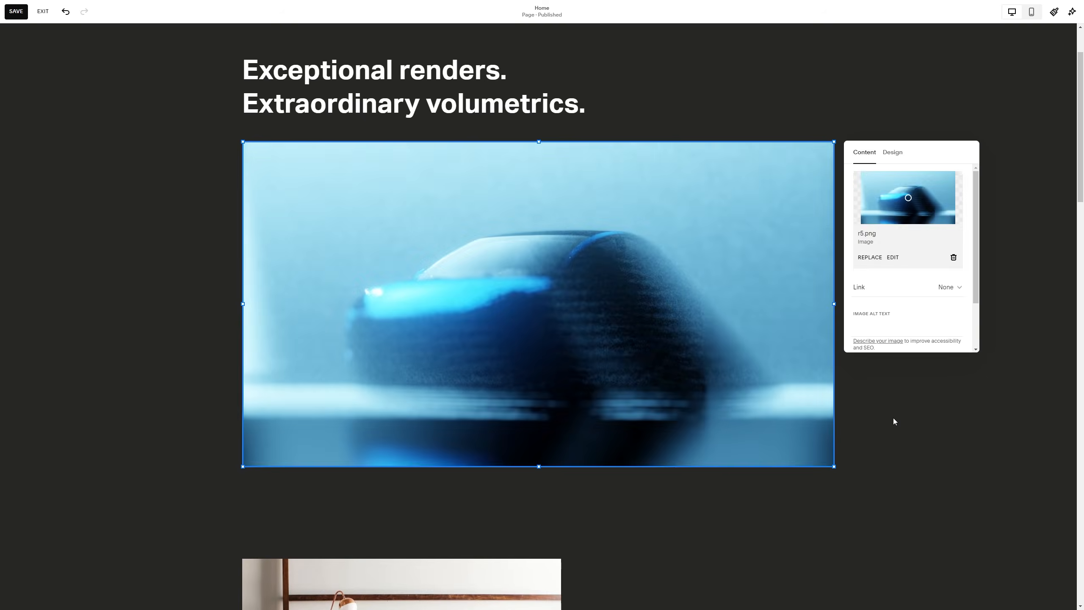
Change the "About the Hotel" heading to "About my Services" and its paragraph to "BEST RENDERS EVER ALL U GOTTA KNOW!"
click(918, 392)
scroll(917, 393, down, 8)
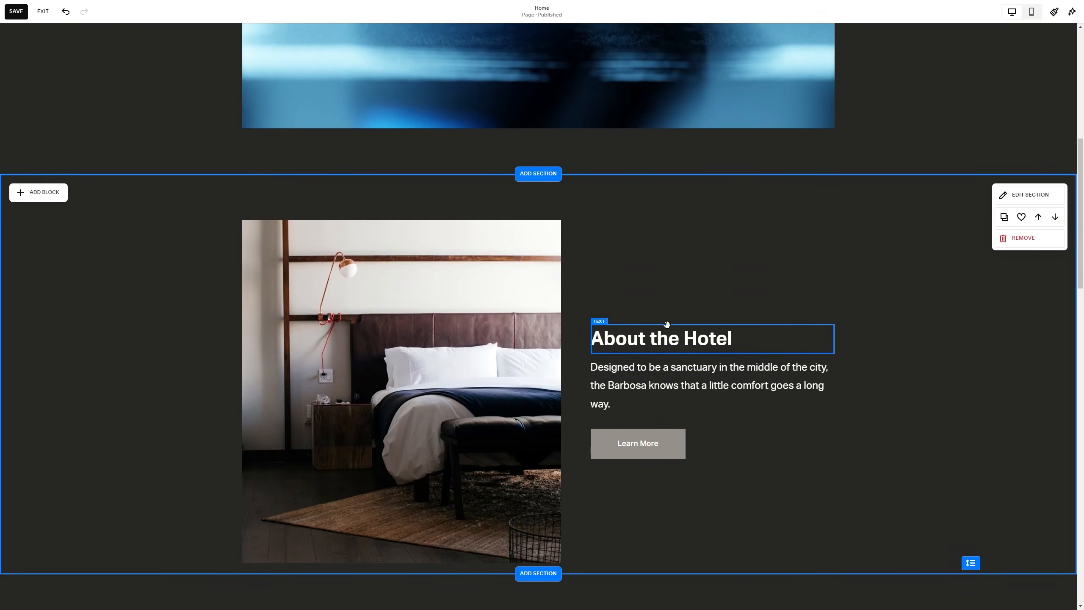
click(674, 340)
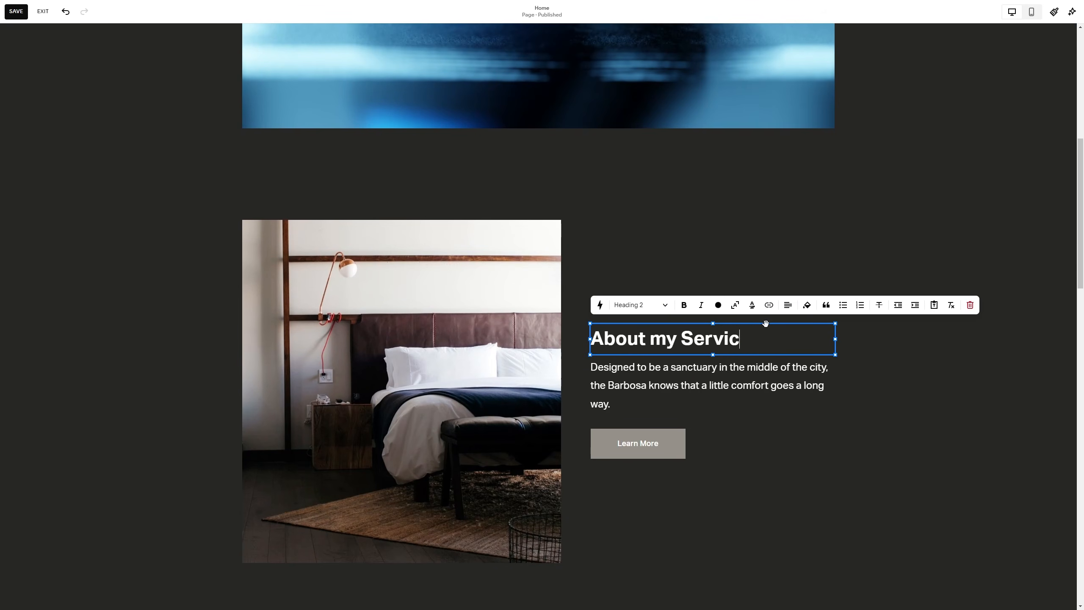
text(e)
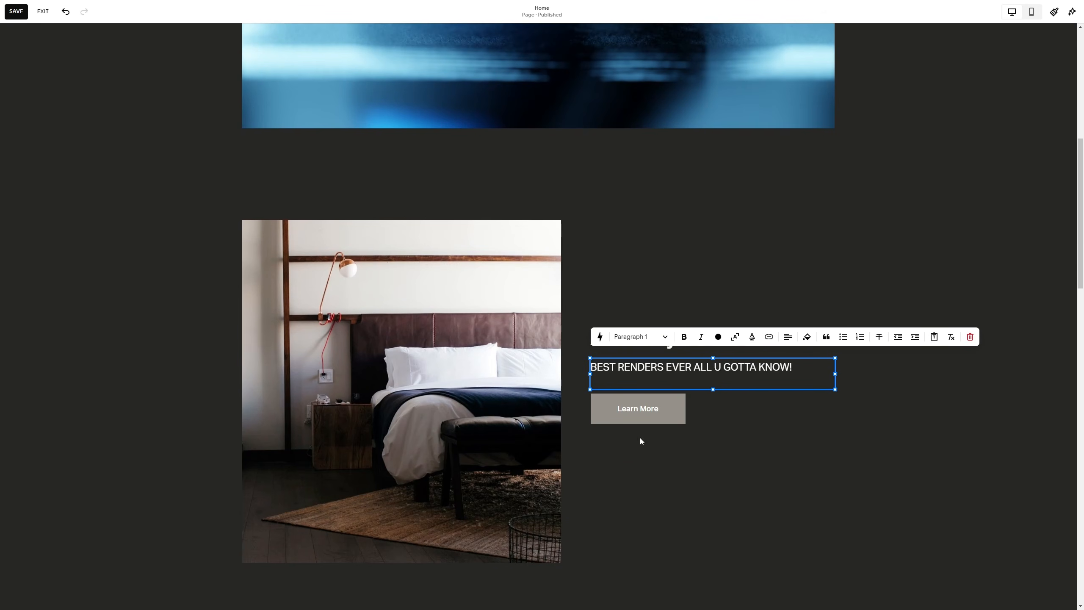
Relabel the "Learn More" button as "LETS RENDER!" and replace the bedroom photo with the brown-toned car render
click(638, 410)
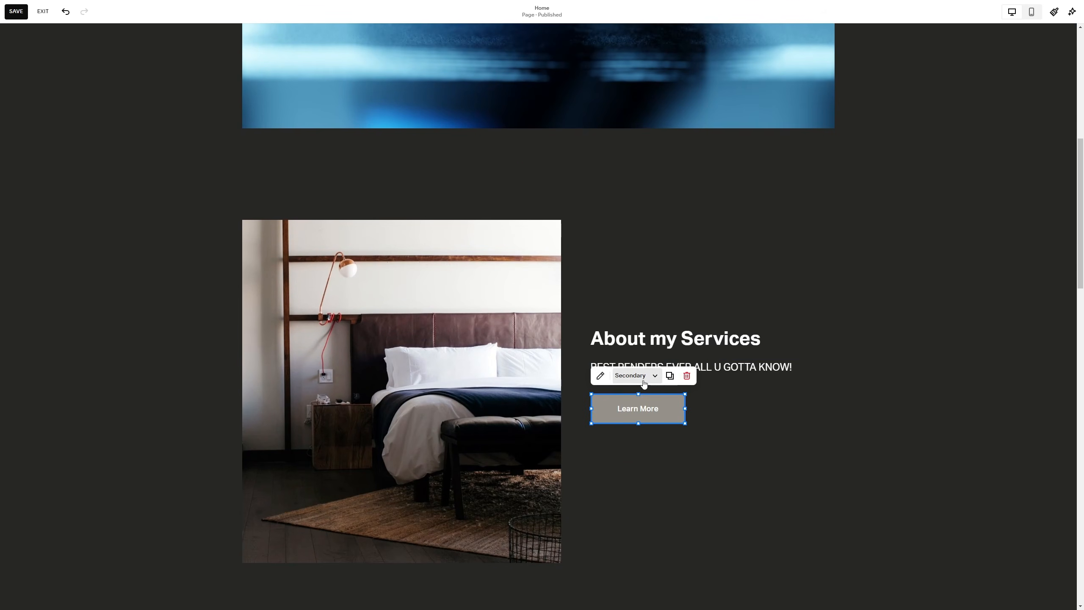
click(600, 376)
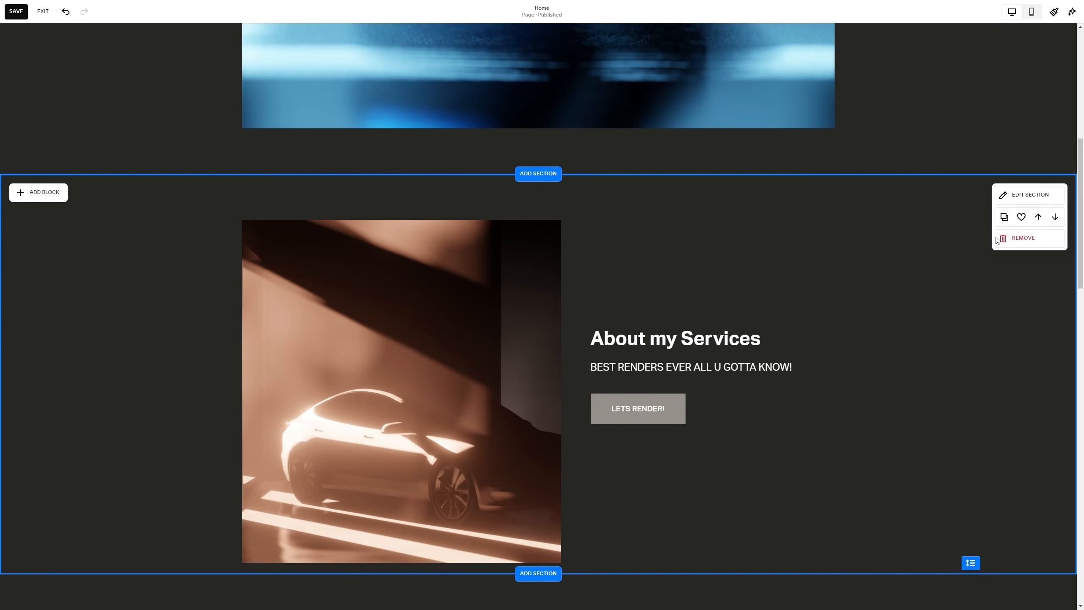
Set the following section's heading to "I render it all. For you." and its text to "Your life will be much better than it currently is if you work with me!"
scroll(1075, 256, down, 7)
mouse_move(1075, 256)
mouse_down()
mouse_move(1082, 497)
mouse_move(1056, 250)
mouse_up()
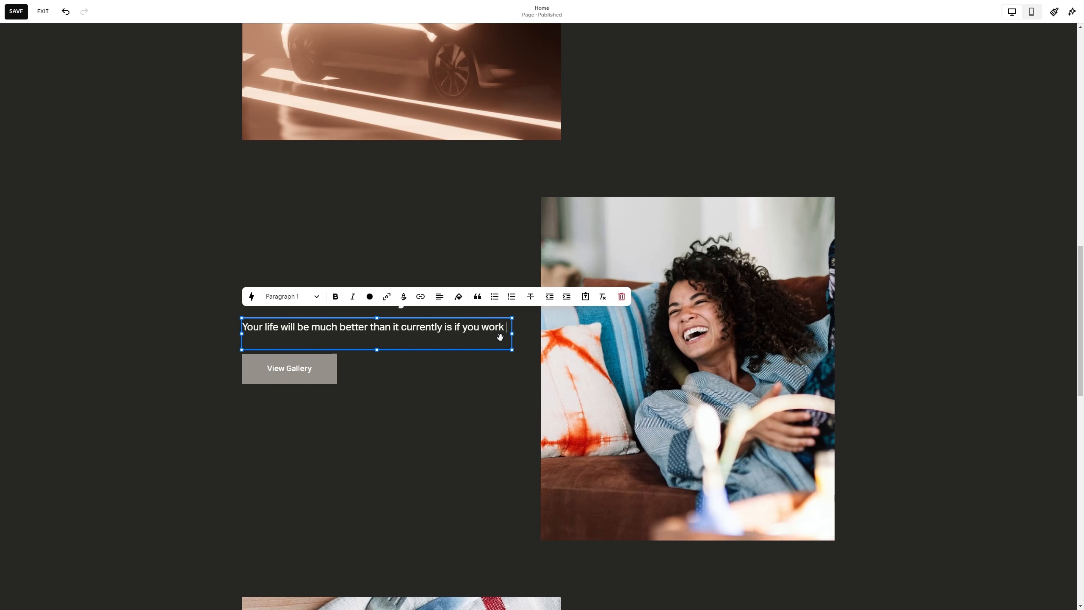
text(with me!)
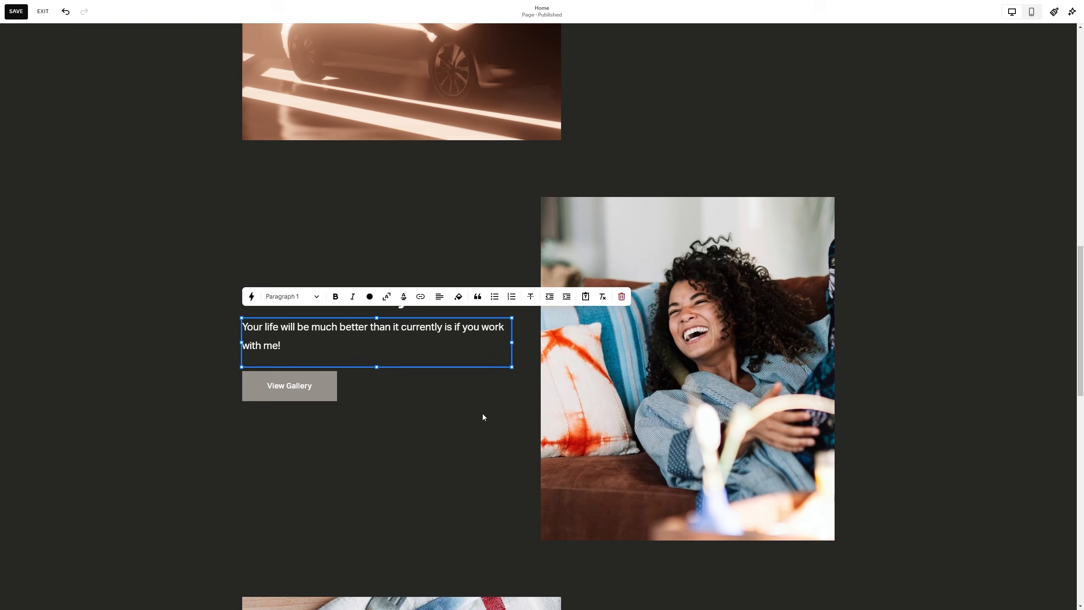
click(480, 420)
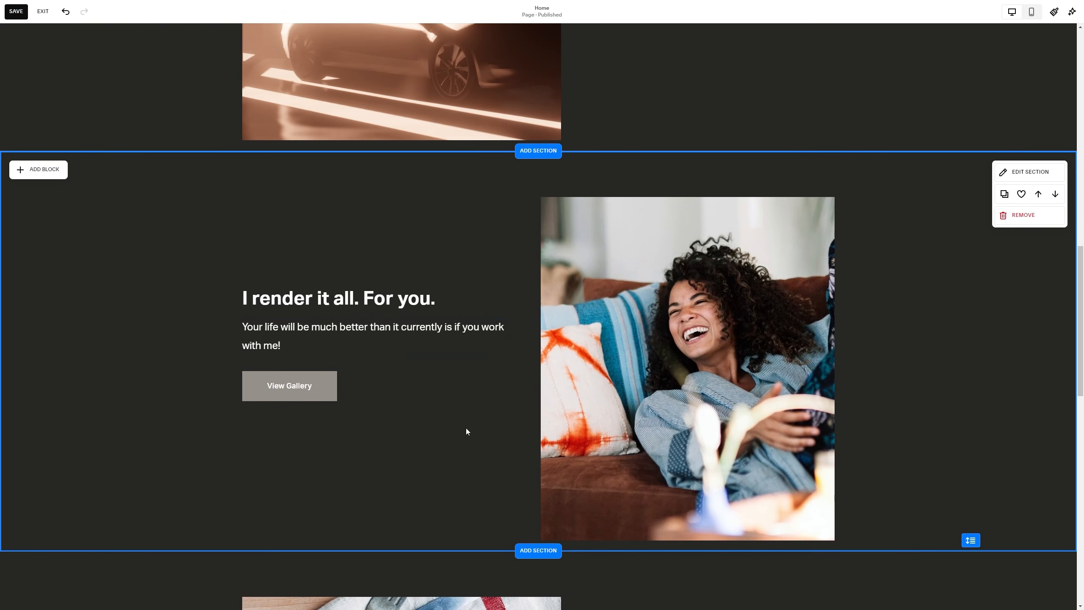
Add the Contact section with the mountain cabin photo, scrolling "Contact us" text and contact form below the testimonials
click(669, 365)
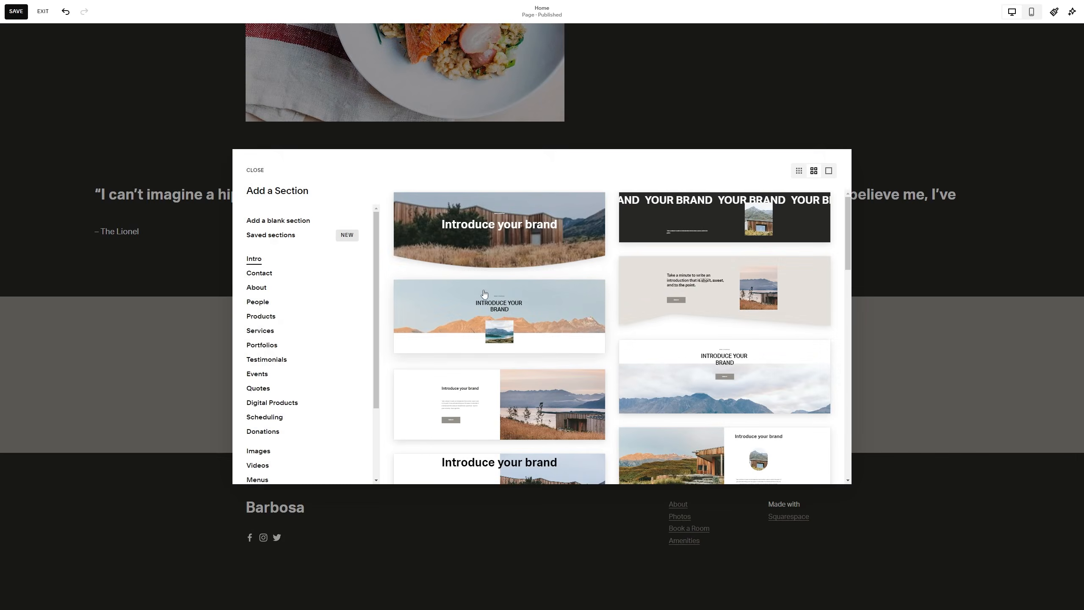
click(259, 273)
scroll(849, 320, down, 5)
drag(849, 320, 849, 271)
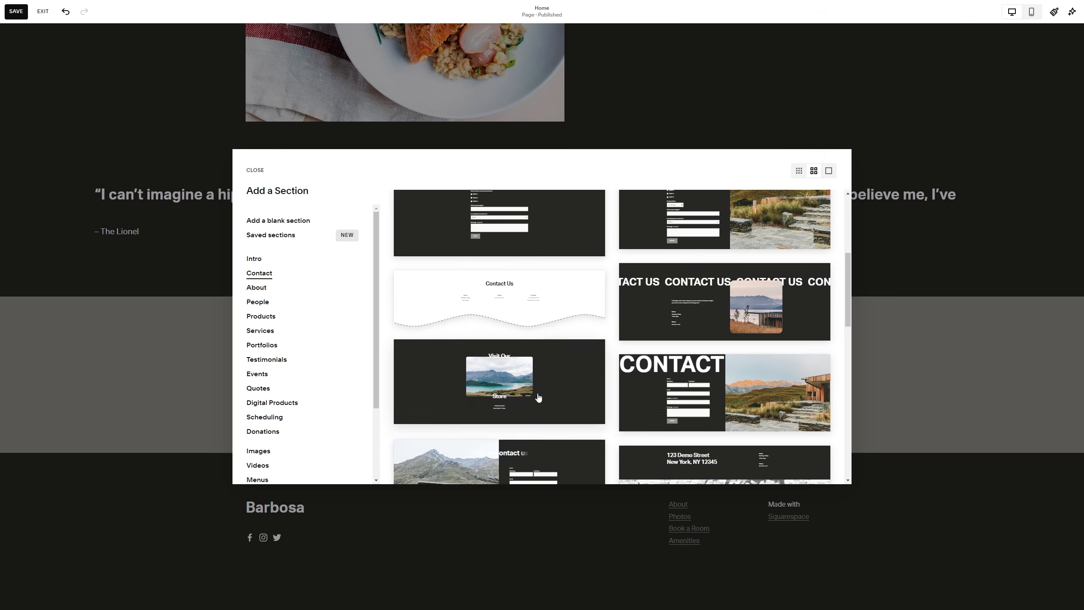
scroll(738, 335, down, 3)
click(555, 367)
Increase the wave intensity of the scrolling "Contact us" text and shift the block sideways over the form column
double_click(619, 328)
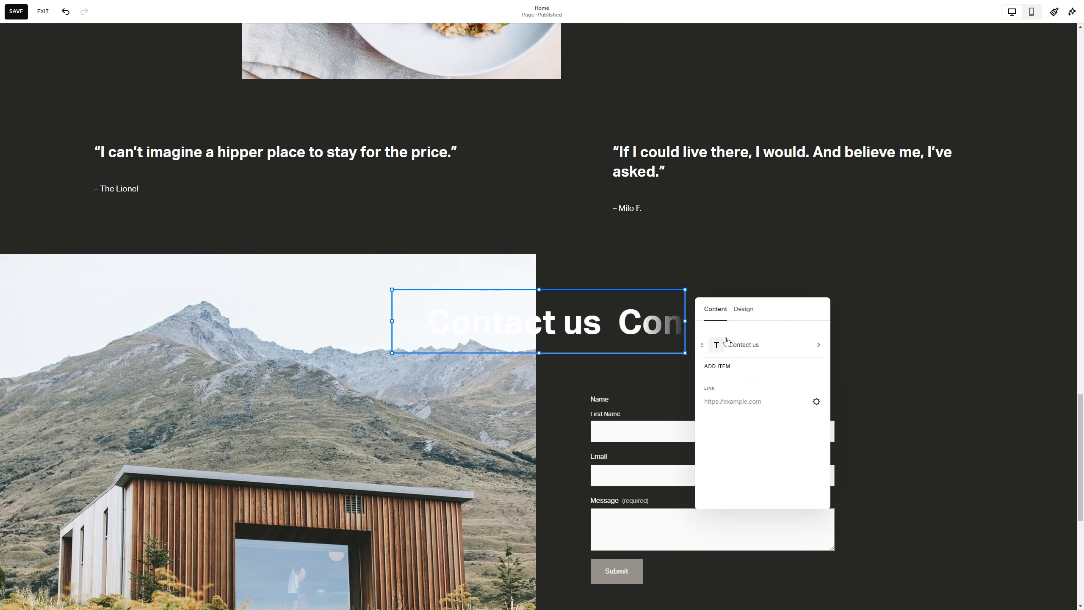
click(744, 308)
scroll(812, 354, down, 2)
scroll(807, 354, up, 2)
drag(706, 353, 760, 353)
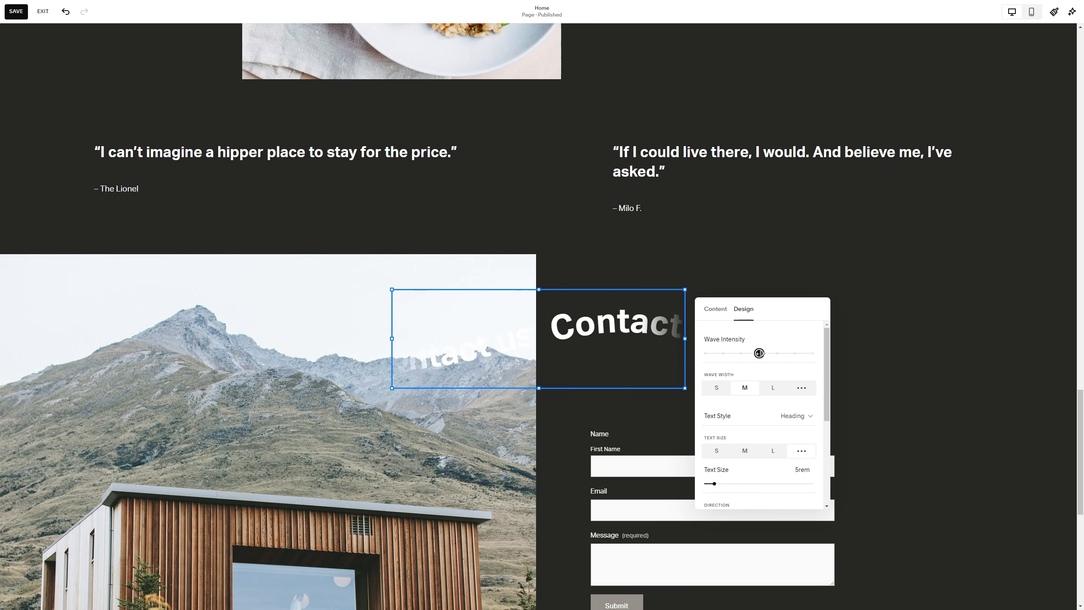
drag(655, 374, 704, 363)
Change the scrolling text to "Render it up, baby!" and replace the section's cabin photo with the red foggy car render
click(791, 300)
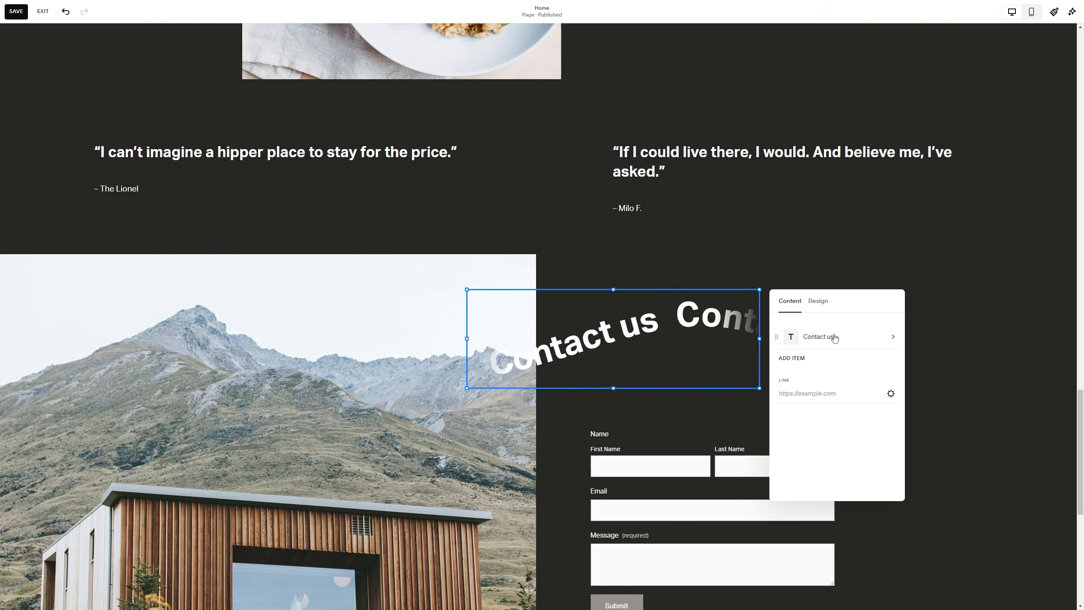
click(828, 337)
key(ctrl+a)
text(Render it up, baby!)
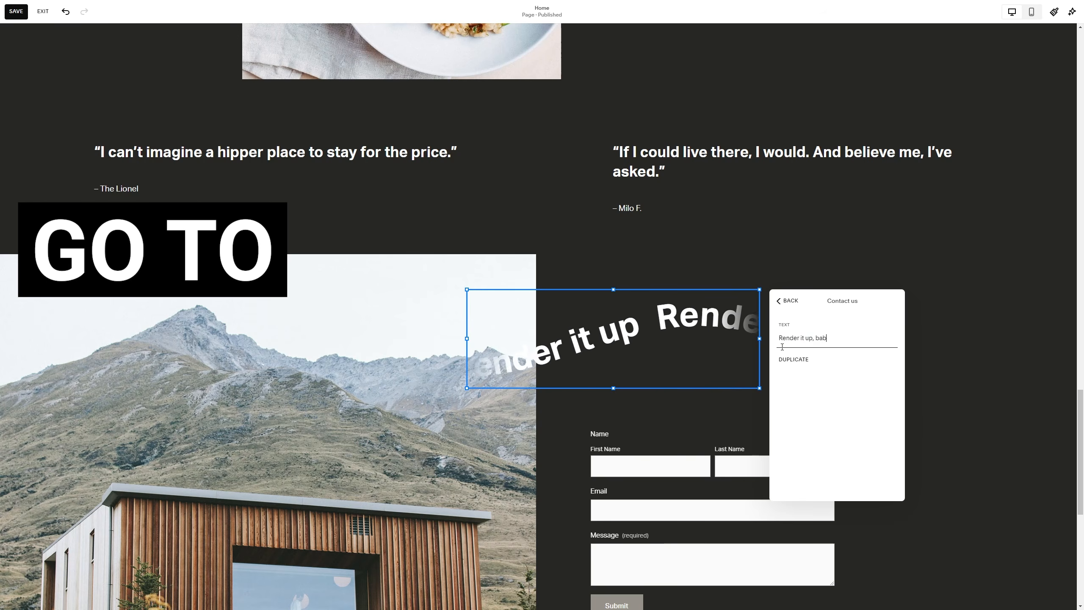
click(785, 274)
scroll(811, 342, down, 3)
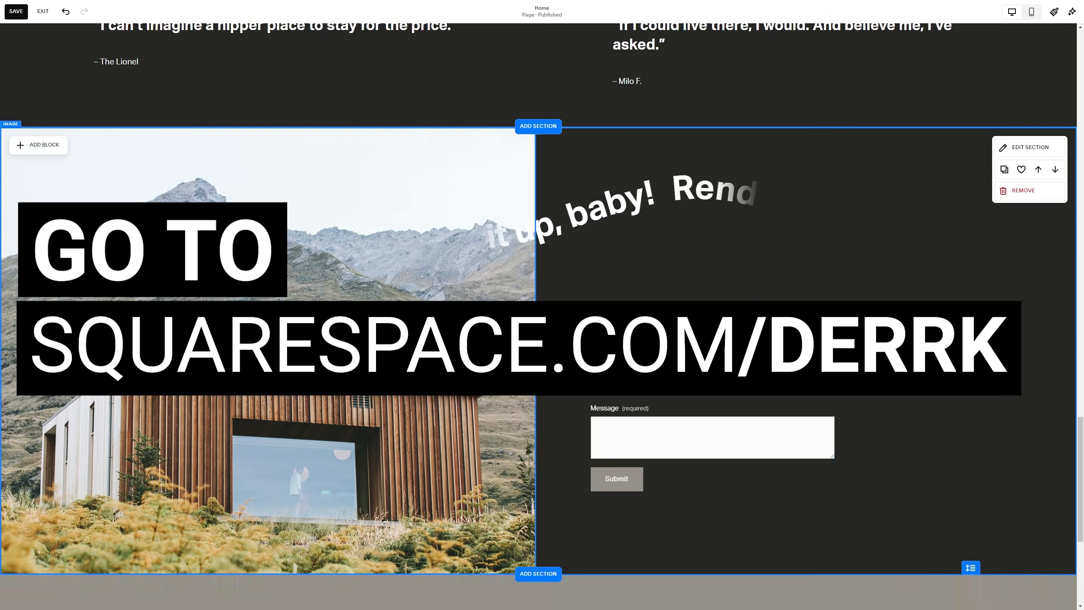
scroll(816, 252, down, 2)
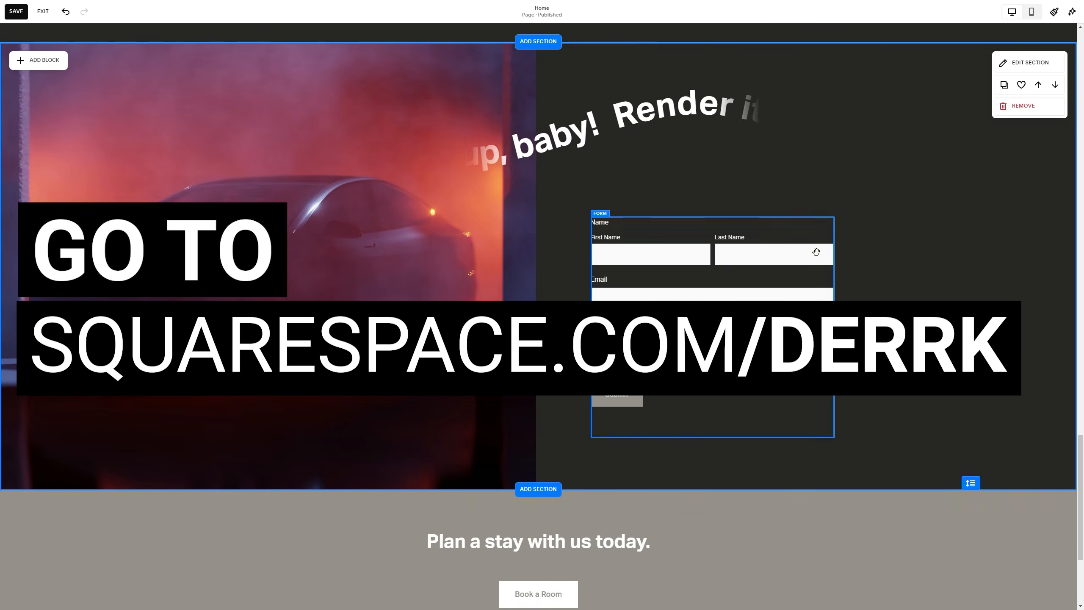
Preview the customized page in the mobile layout from the header down through the sections
scroll(816, 252, up, 1)
click(1031, 12)
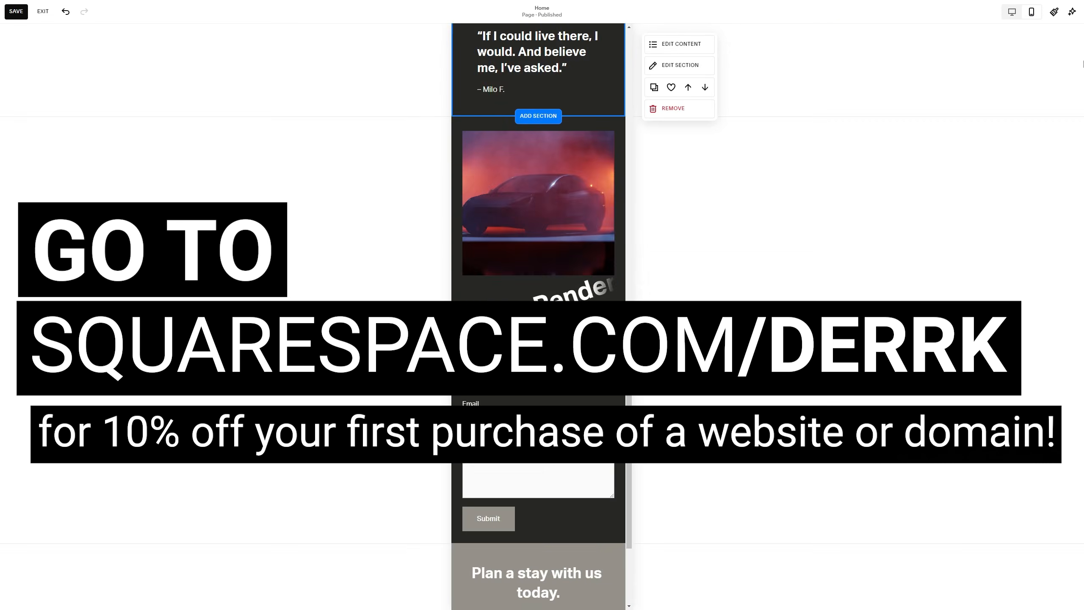
scroll(644, 264, up, 15)
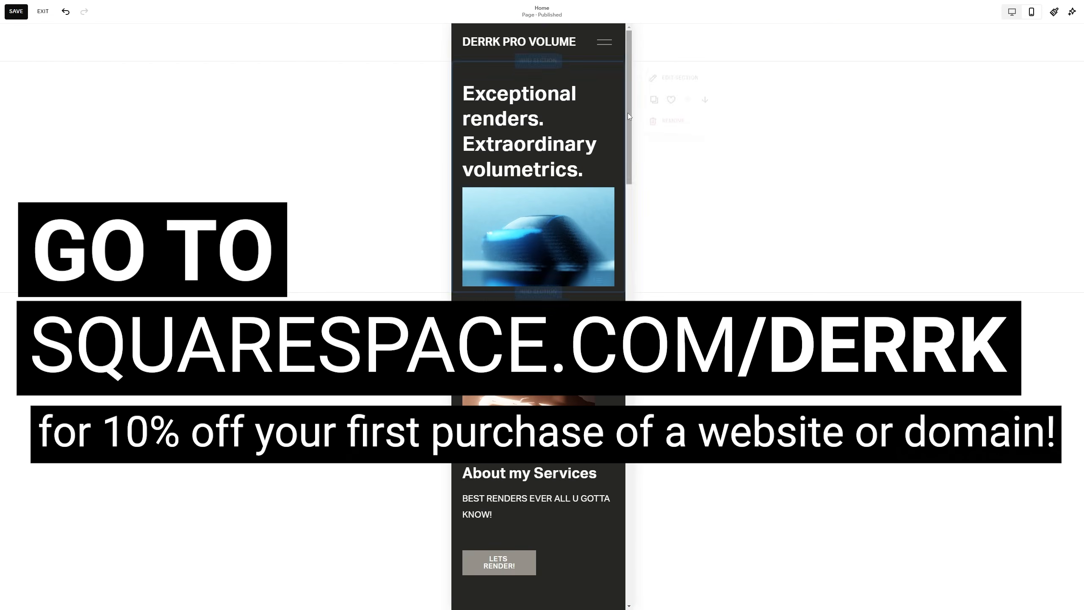
drag(628, 113, 622, 496)
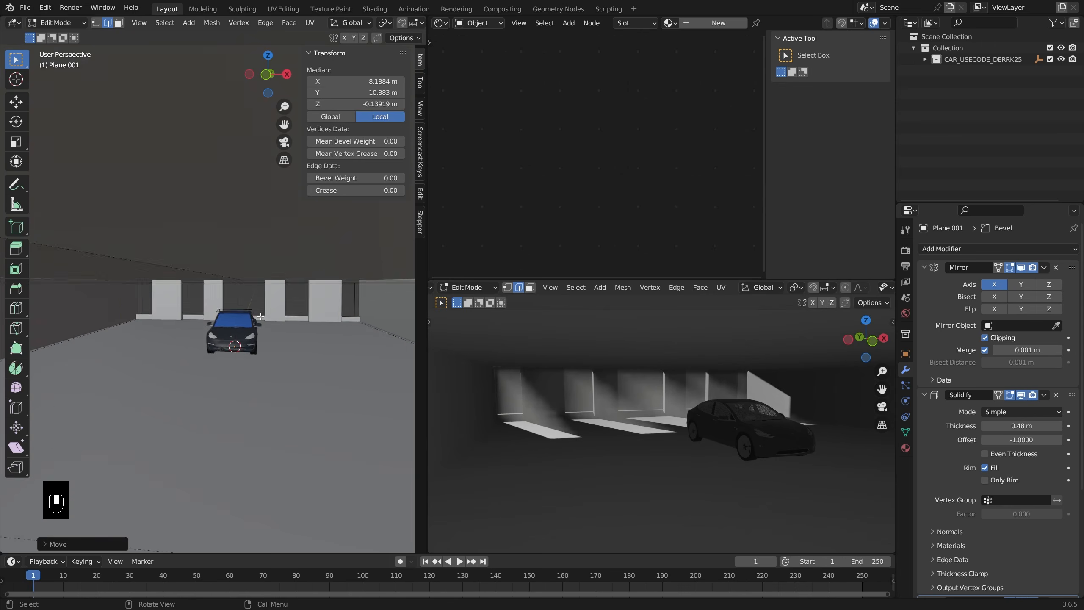
Switch to Blender, leave mesh editing and add a cube empty at the world origin
key(Tab)
key(shift+a)
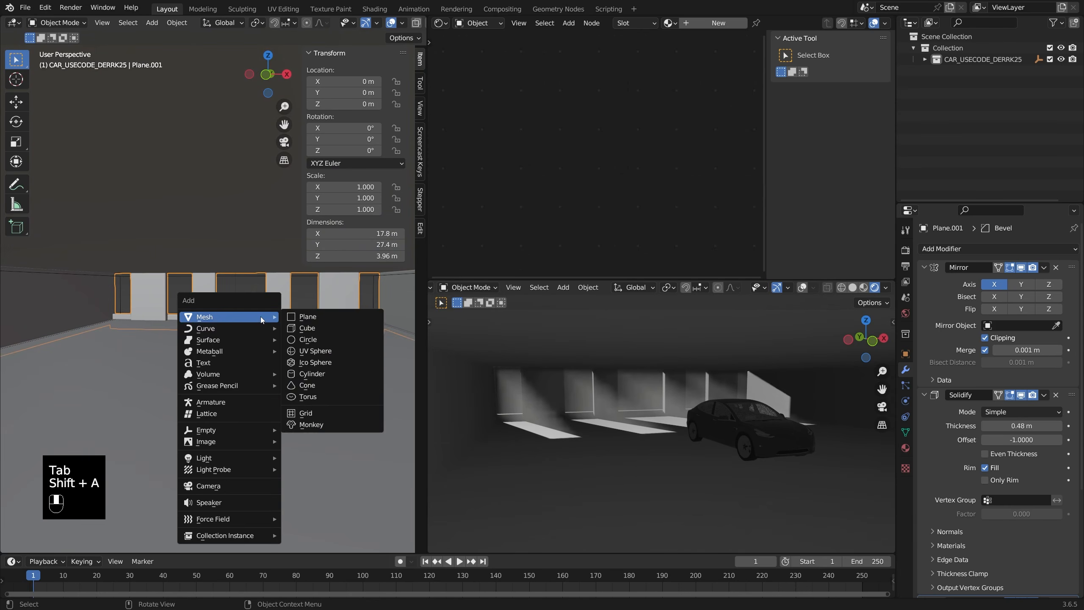
mouse_move(242, 428)
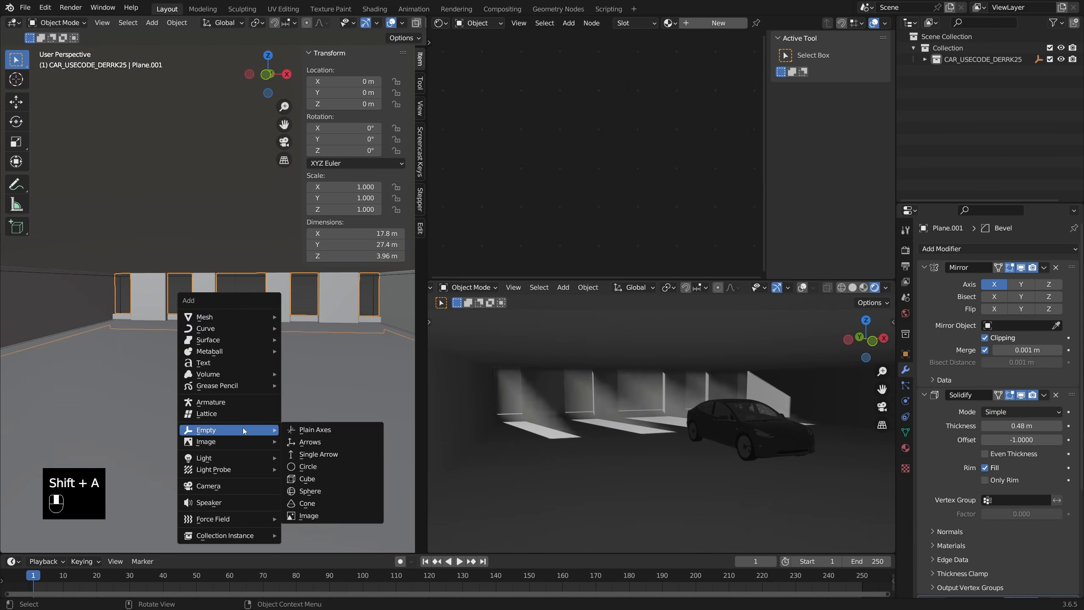
click(342, 471)
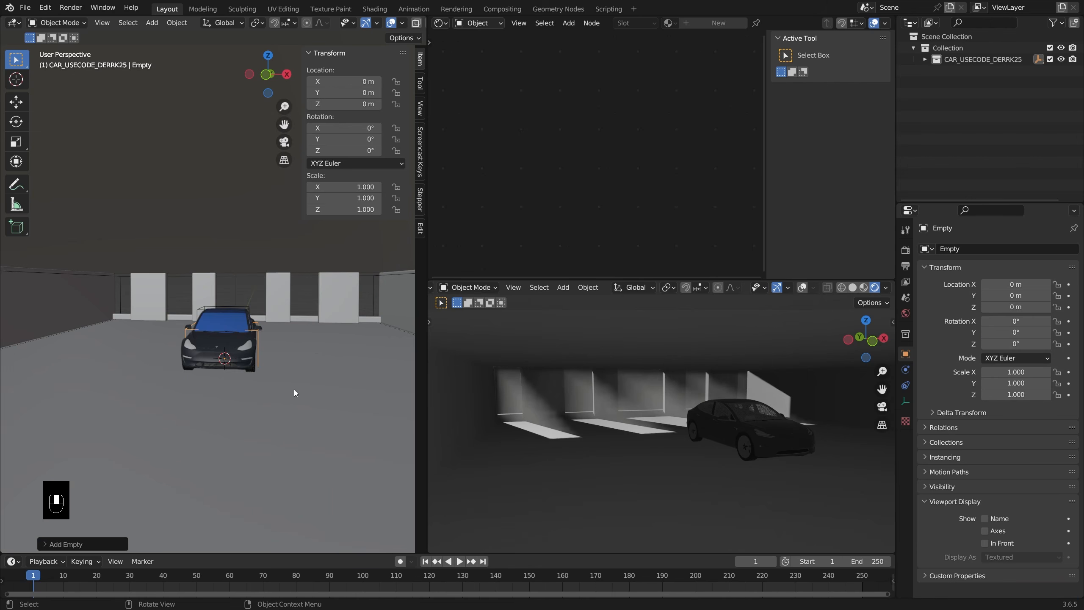
scroll(279, 378, up, 4)
Add a camera, clear its rotation and rotate it 90° around the X axis with X-ray display enabled
key(shift+a)
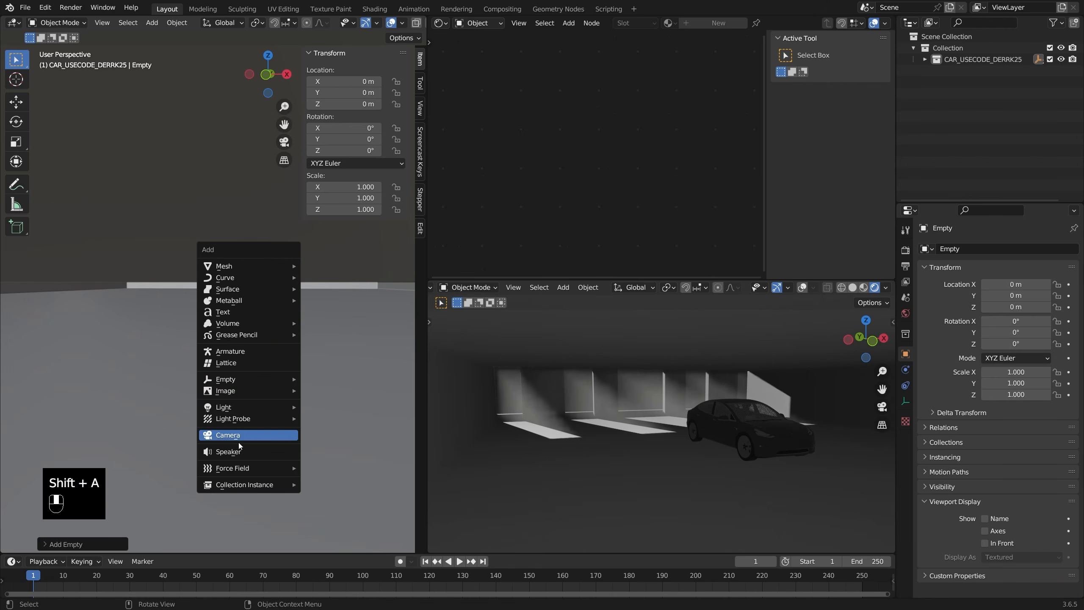
click(240, 440)
middle_drag(240, 439, 249, 388)
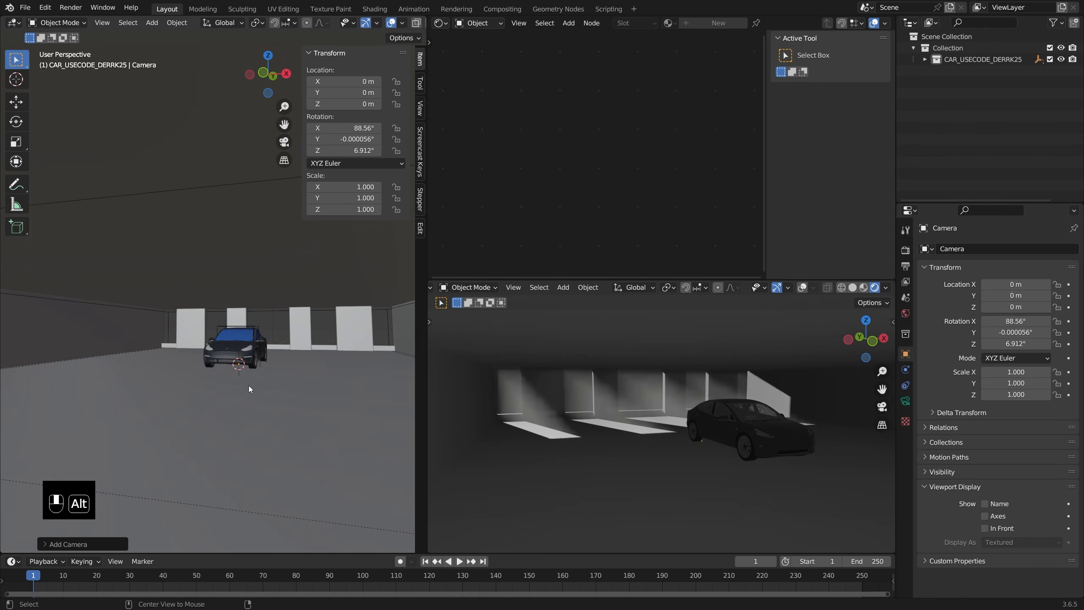
key(alt+r)
key(alt+z)
text(r)
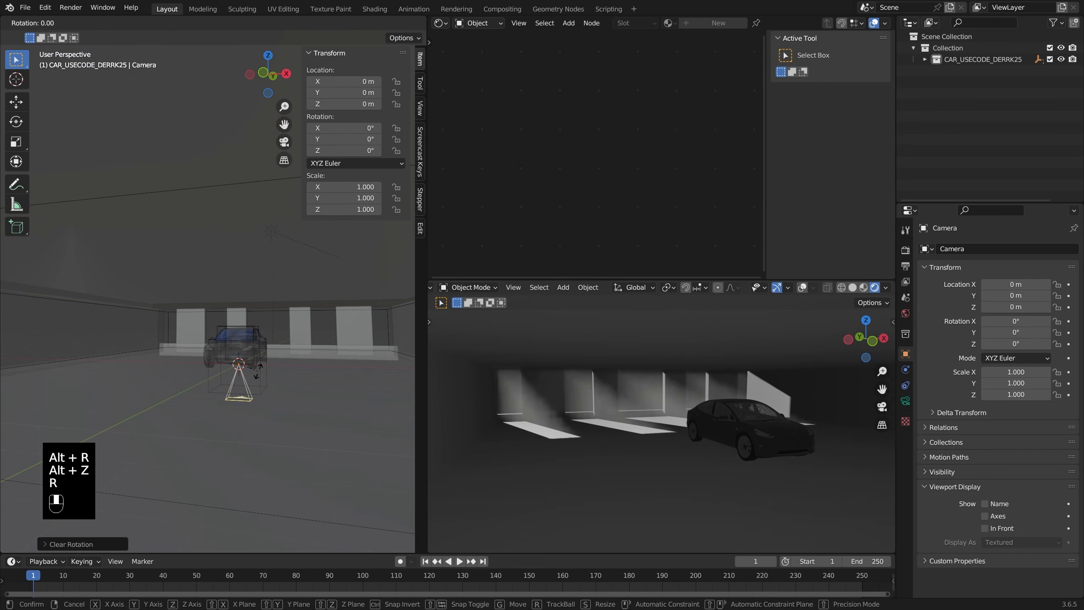
text(x90)
key(Return)
Move the camera back along the Y axis to -18 m, in front of the car
scroll(241, 370, down, 1)
scroll(241, 372, down, 3)
middle_drag(241, 373, 219, 359)
scroll(284, 356, down, 3)
key(g)
key(y)
click(16, 420)
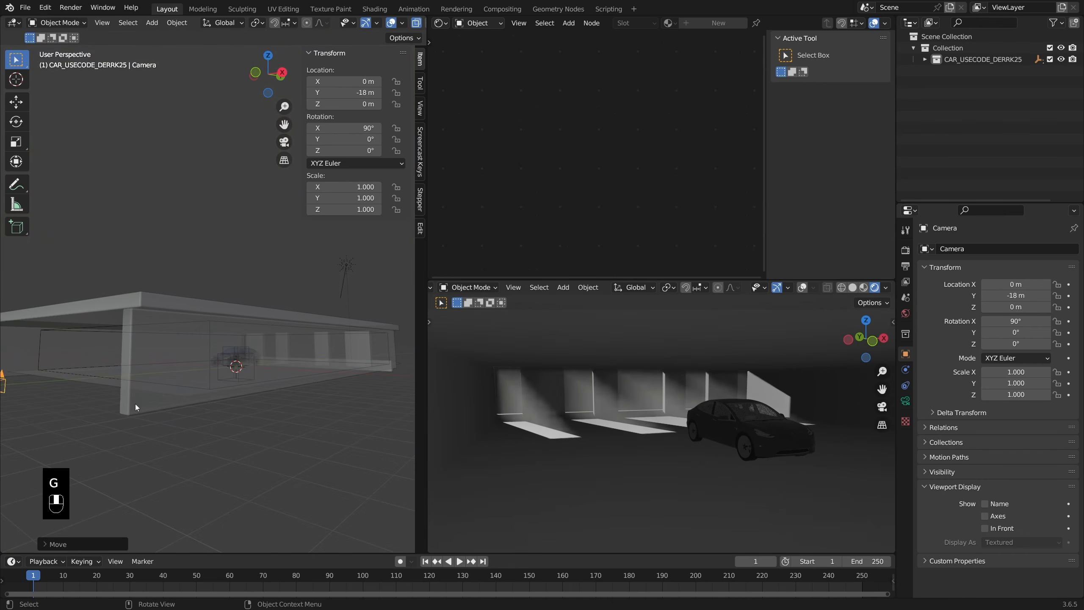
Parent the camera to the cube empty with Object (Keep Transform) and test the rig by rotating the empty around Z
middle_drag(136, 404, 164, 388)
shift+click(175, 414)
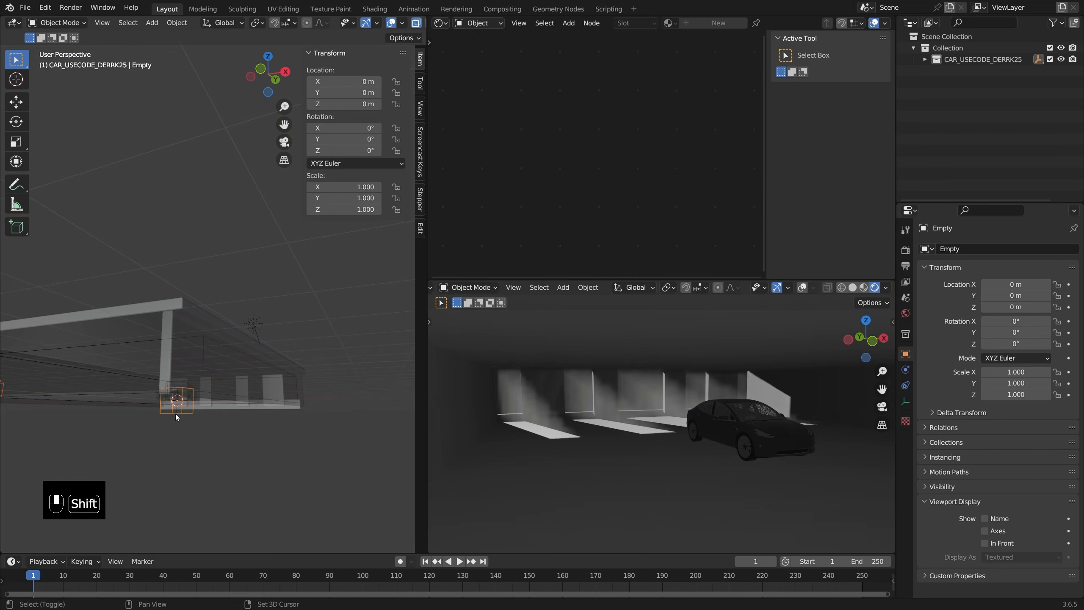
key(ctrl+p)
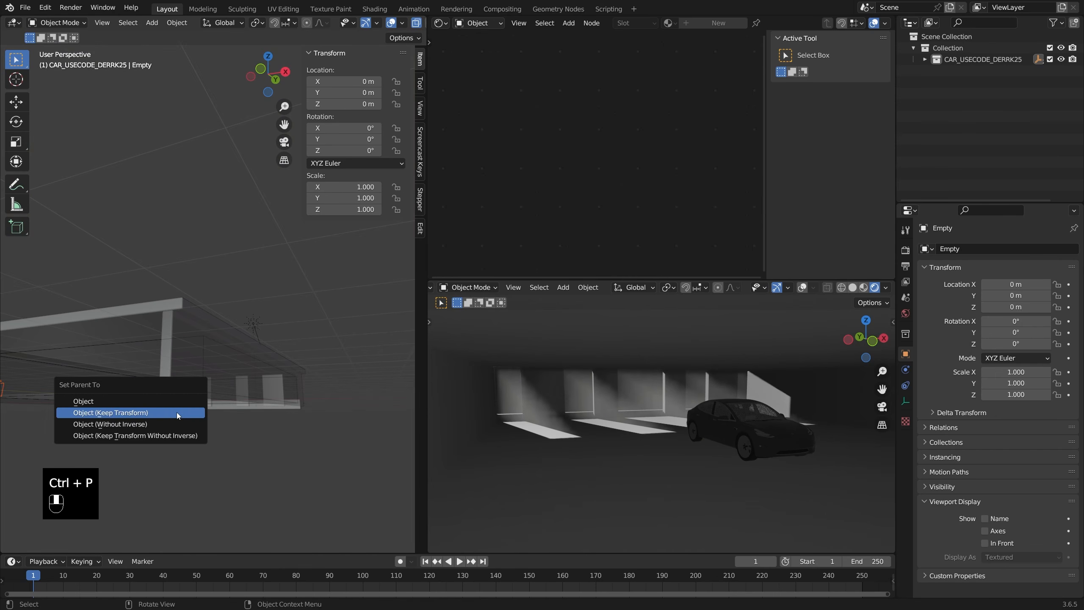
click(176, 412)
shift+middle_drag(176, 412, 227, 420)
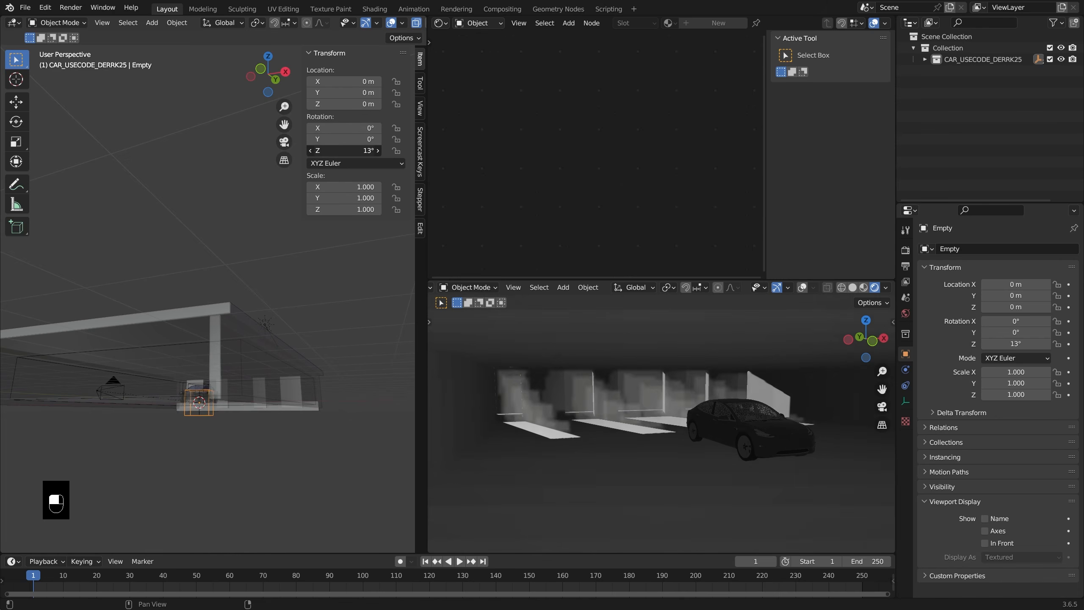
drag(344, 150, 326, 150)
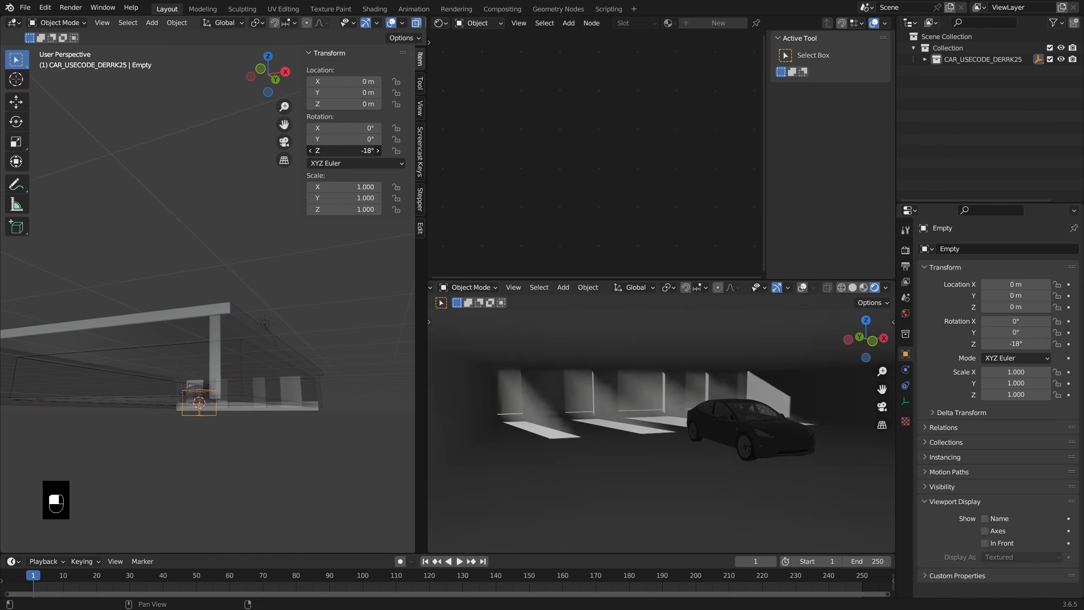
Show the camera view in the rendered viewport and raise the empty along Z to about 0.78 m
key(KP_0)
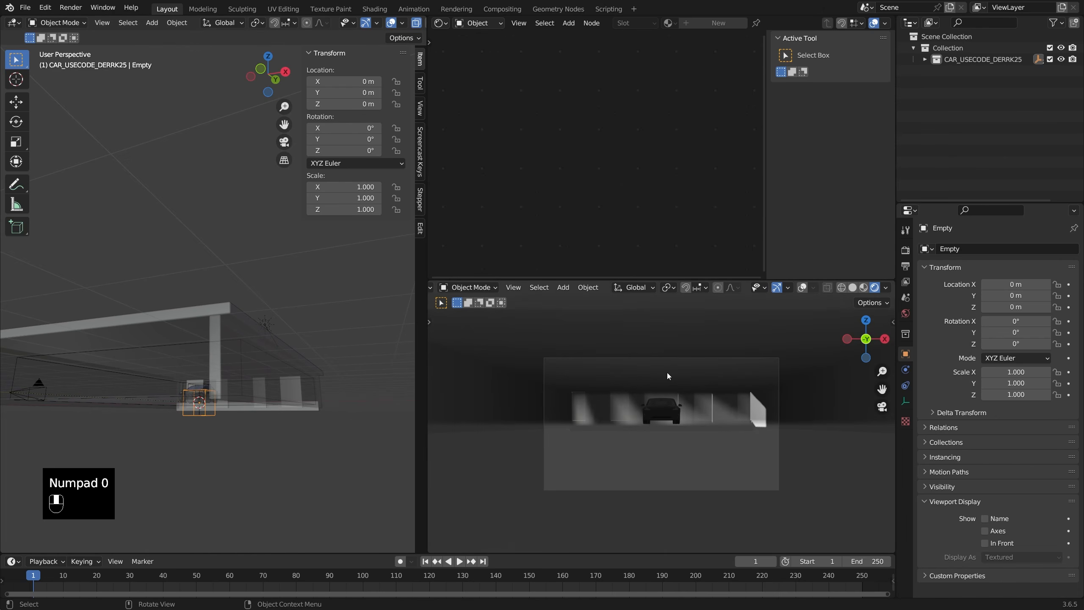
shift+middle_drag(331, 366, 354, 374)
scroll(700, 402, up, 1)
key(g)
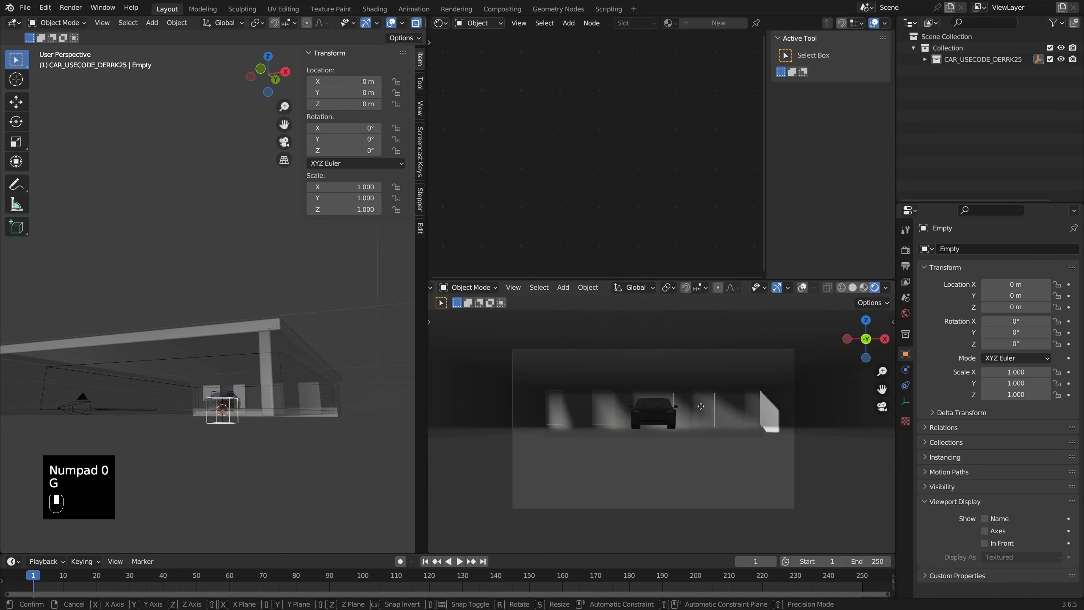
middle_click(700, 404)
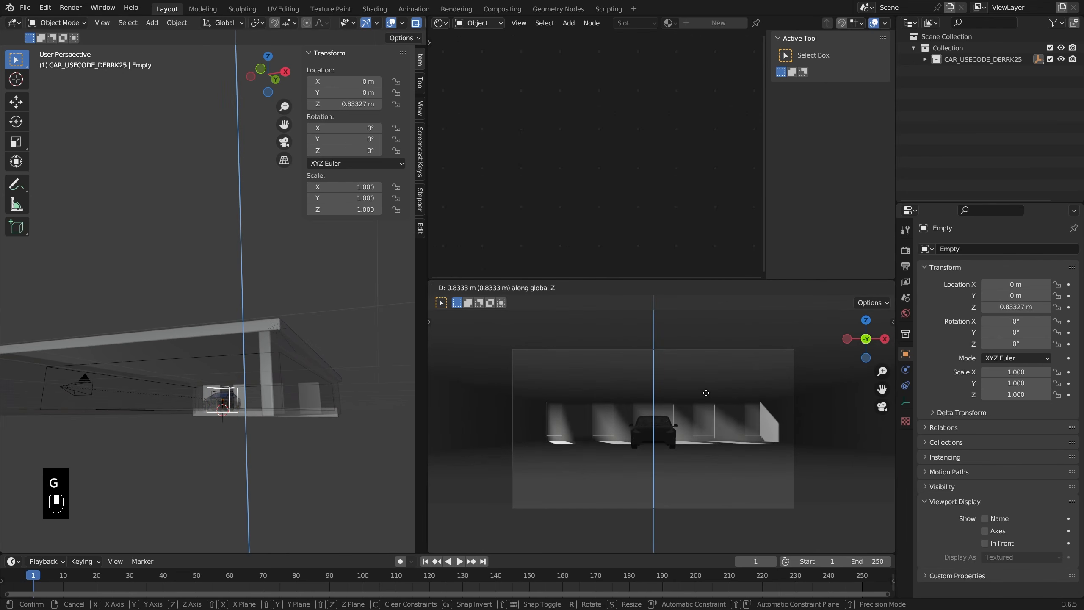
click(670, 394)
Set the camera's focal length to 150 mm and move it back to about -27.48 m on Y
shift+middle_drag(49, 382, 161, 400)
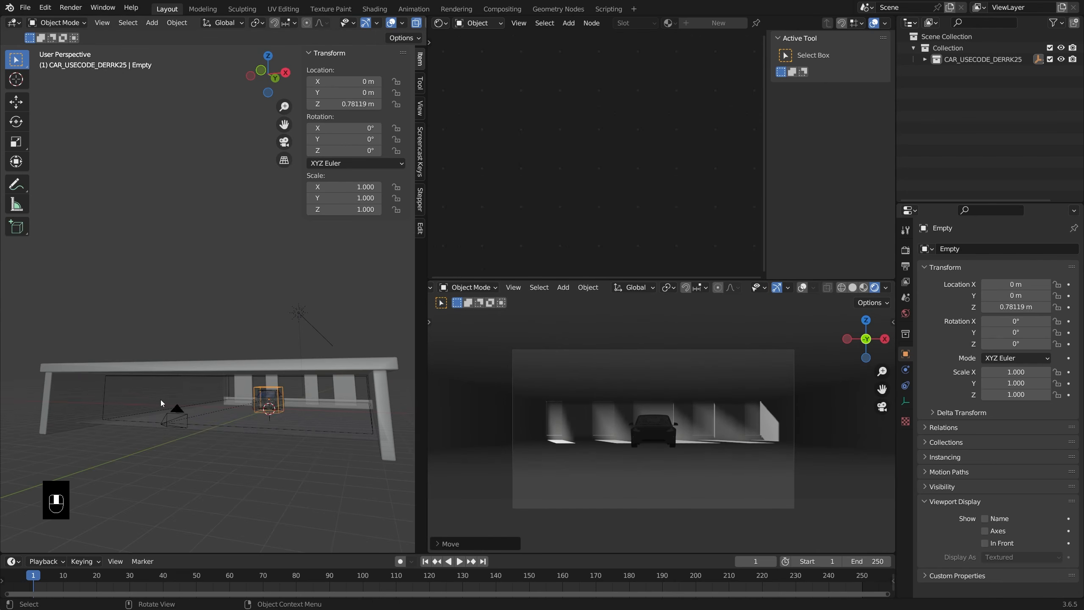
click(174, 410)
click(905, 401)
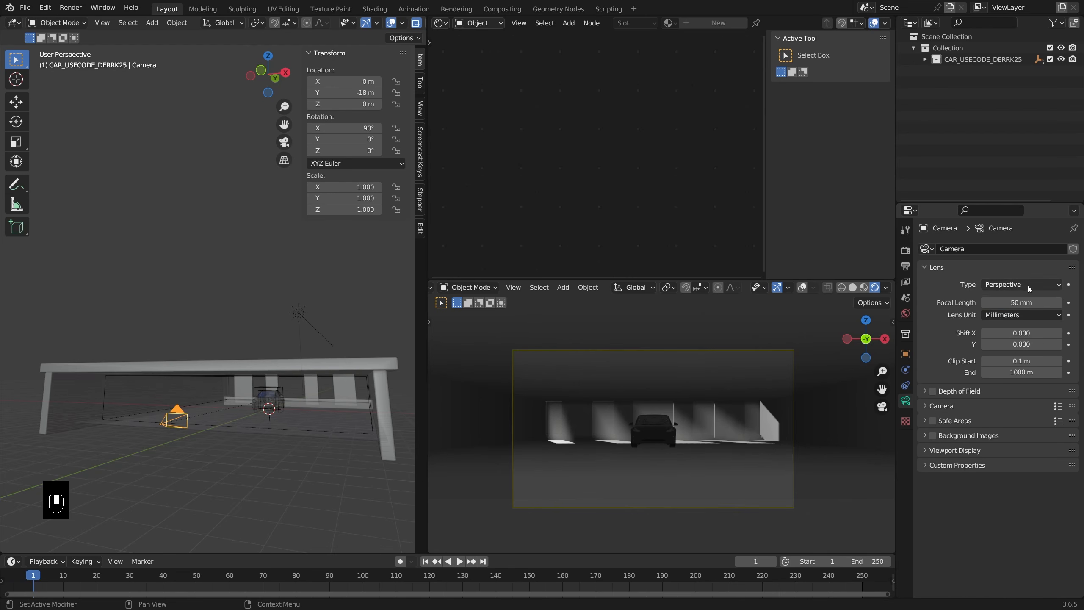
key(Return)
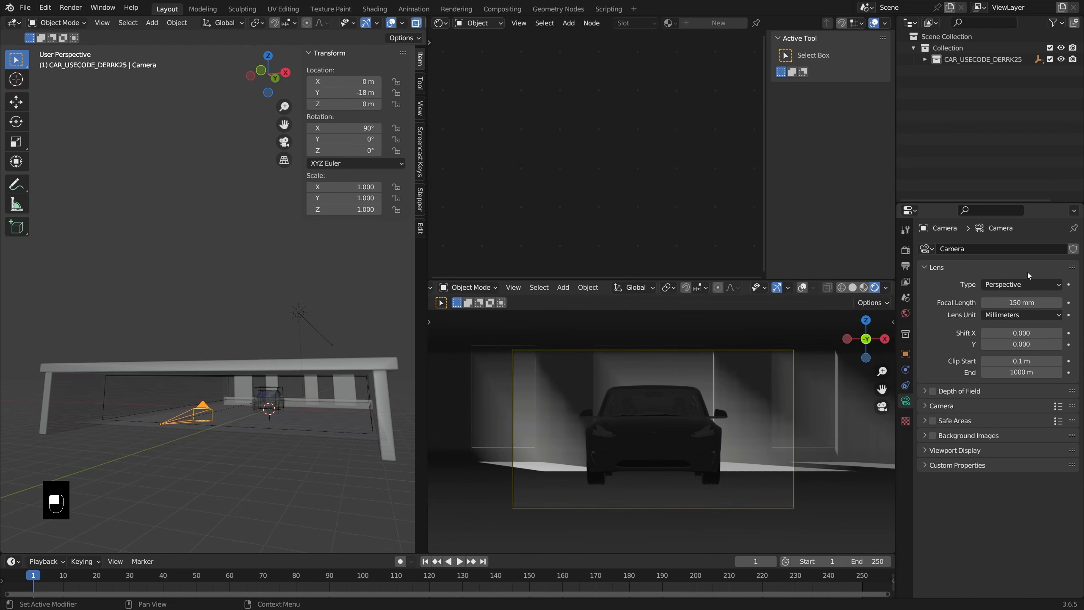
drag(357, 92, 320, 92)
Rotate the whole car through its parent empty to -40° around the Z axis
scroll(230, 390, up, 2)
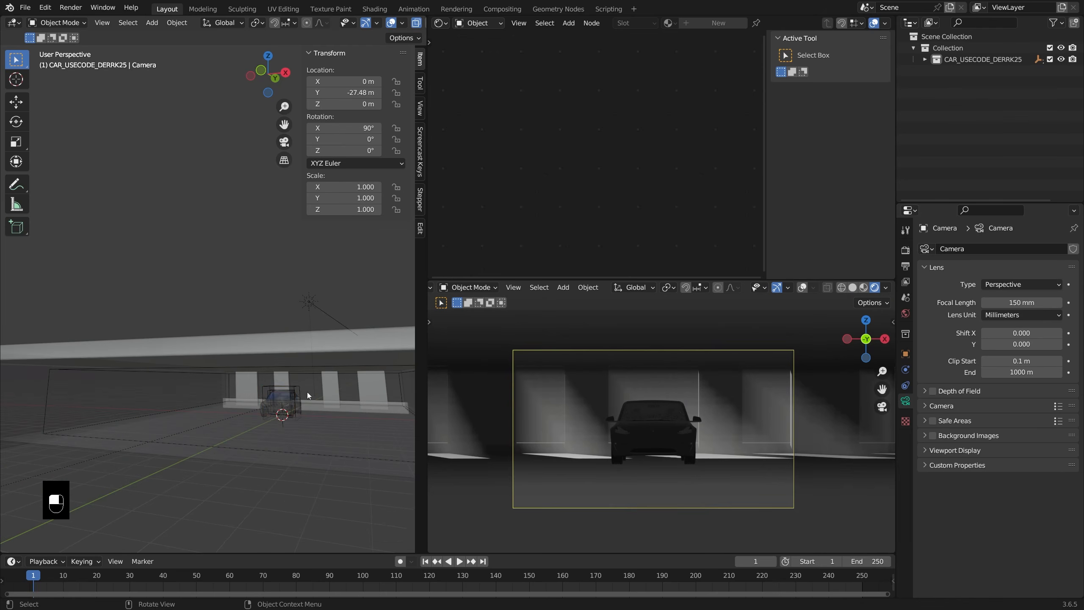
click(295, 390)
scroll(292, 390, up, 5)
click(286, 399)
click(292, 397)
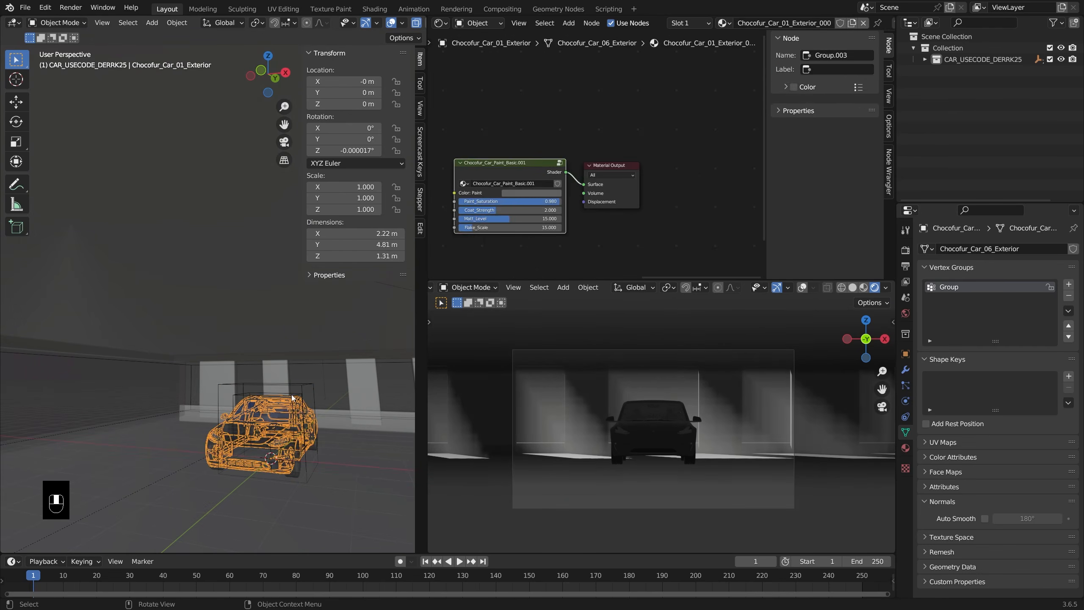
click(299, 395)
drag(344, 151, 327, 151)
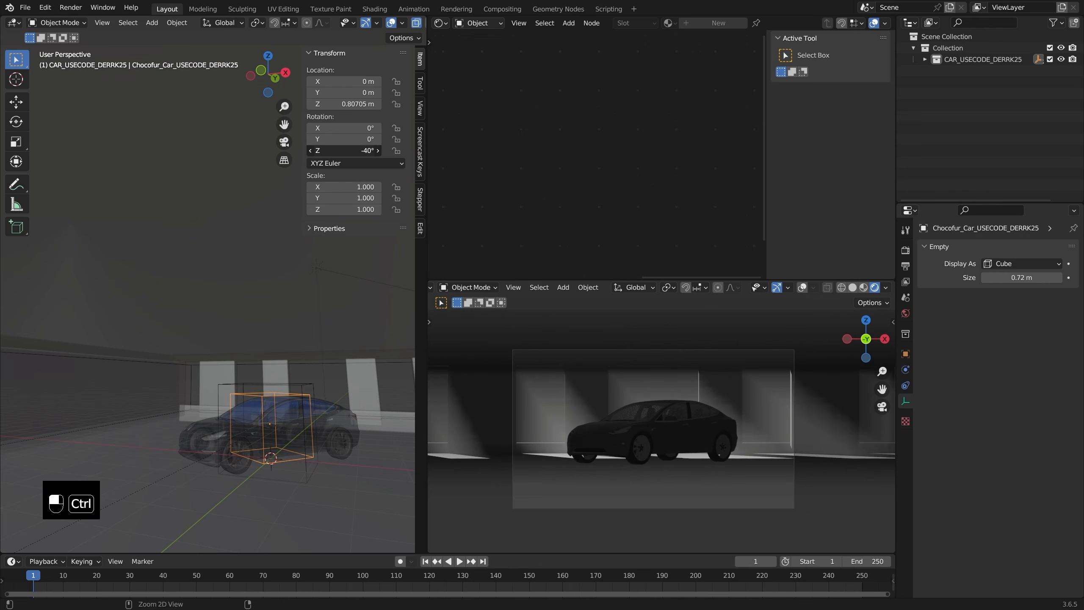
Select the camera and set its viewport Passepartout to 1.000
scroll(732, 346, down, 2)
scroll(728, 385, down, 2)
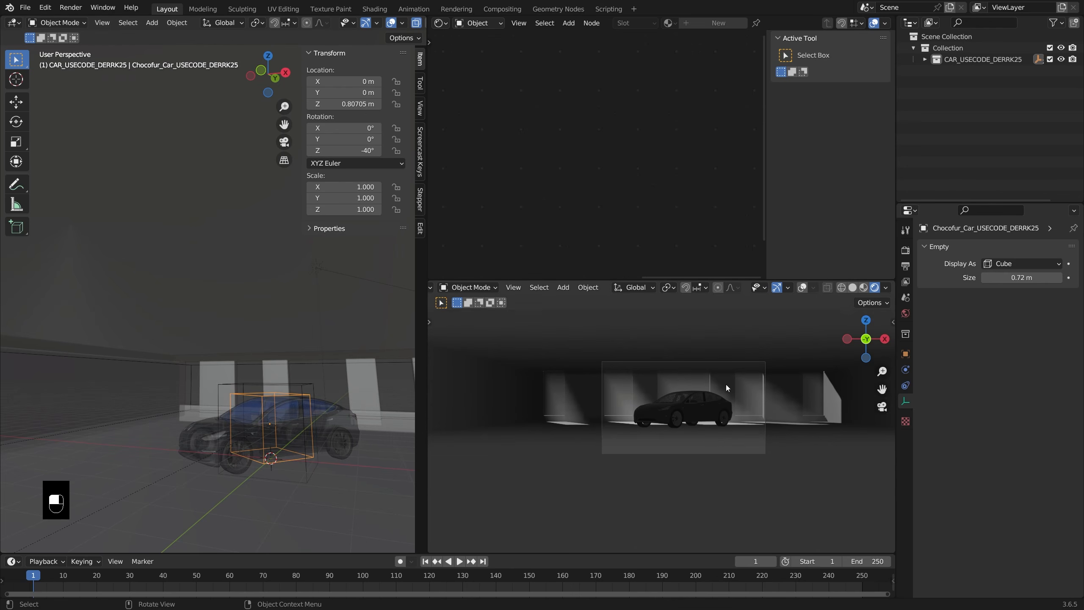
scroll(241, 386, down, 3)
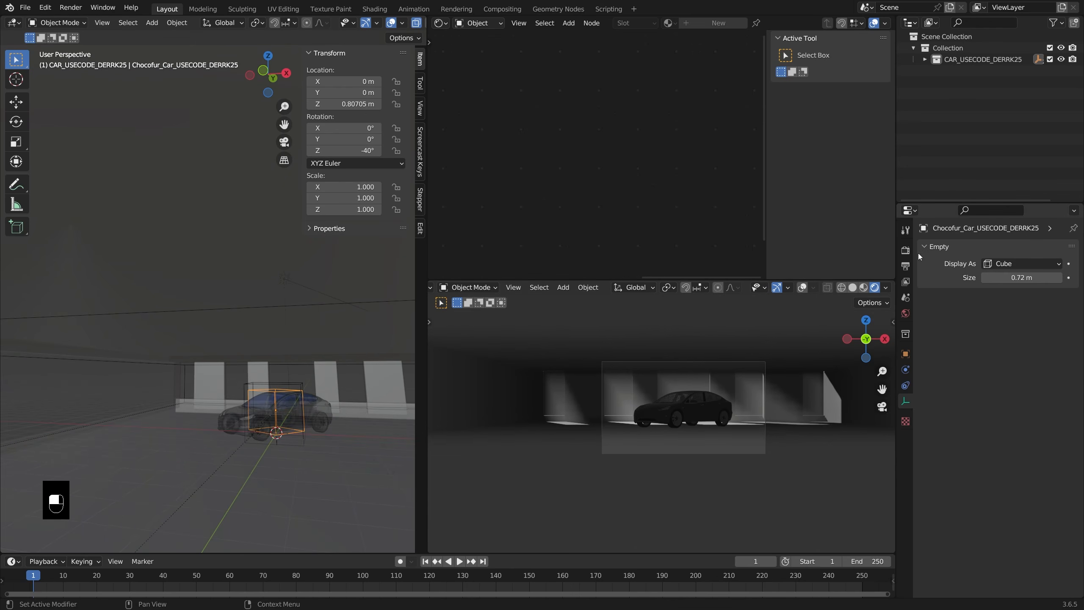
click(906, 250)
scroll(294, 405, down, 5)
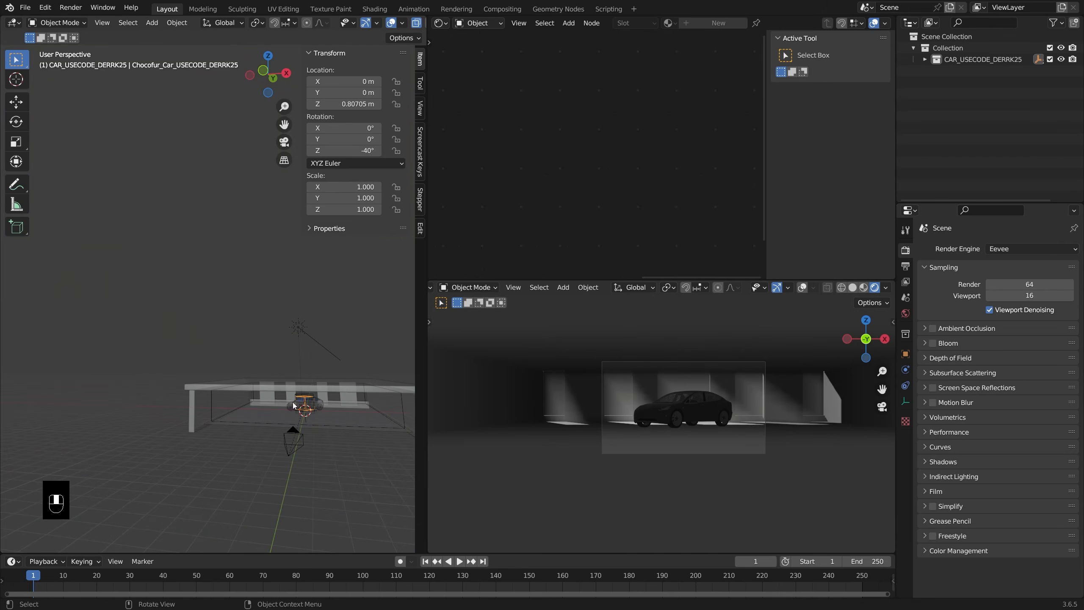
click(296, 439)
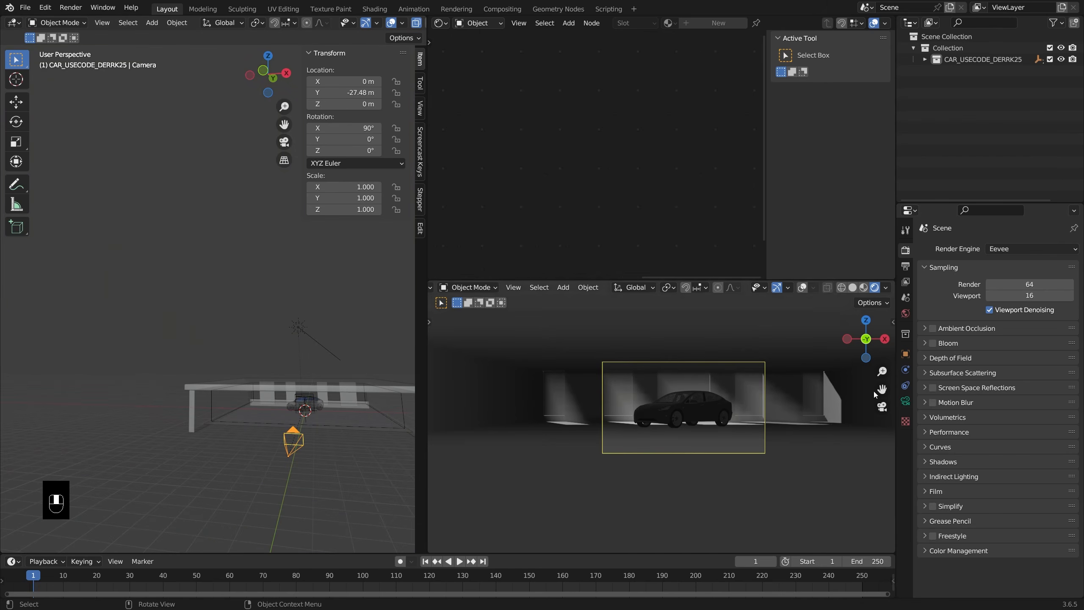
click(906, 401)
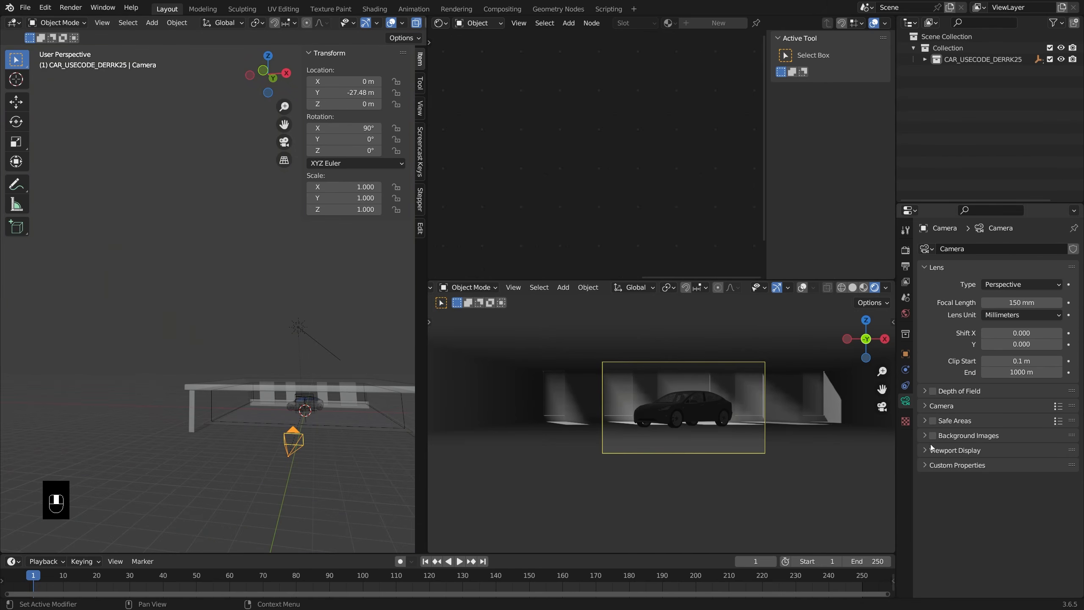
click(930, 450)
drag(1025, 531, 1066, 531)
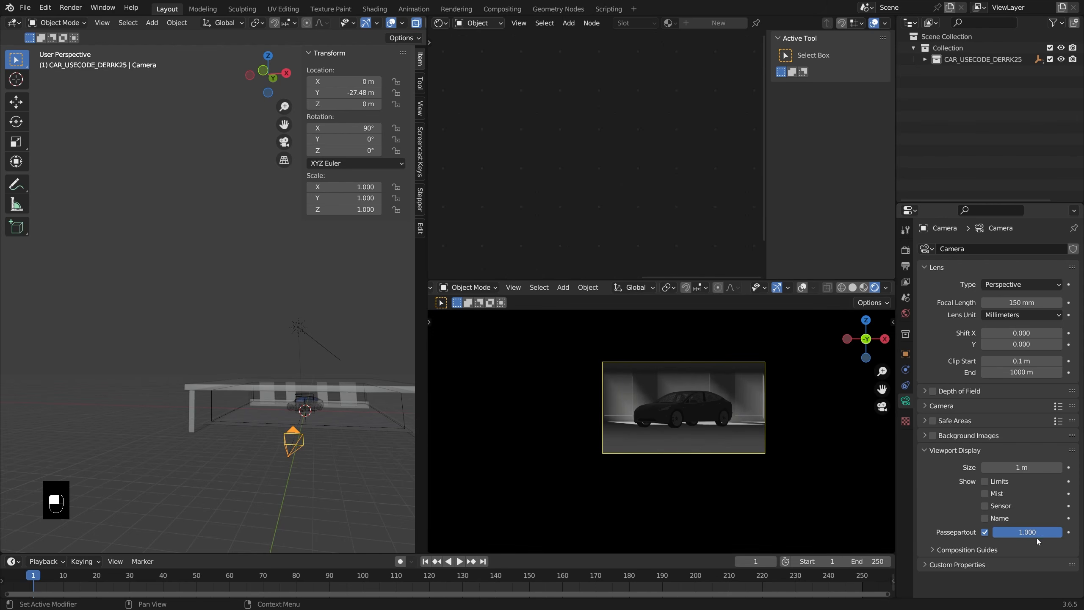
Enable Ambient Occlusion, Bloom and Screen Space Reflections for the Eevee render
scroll(659, 435, up, 4)
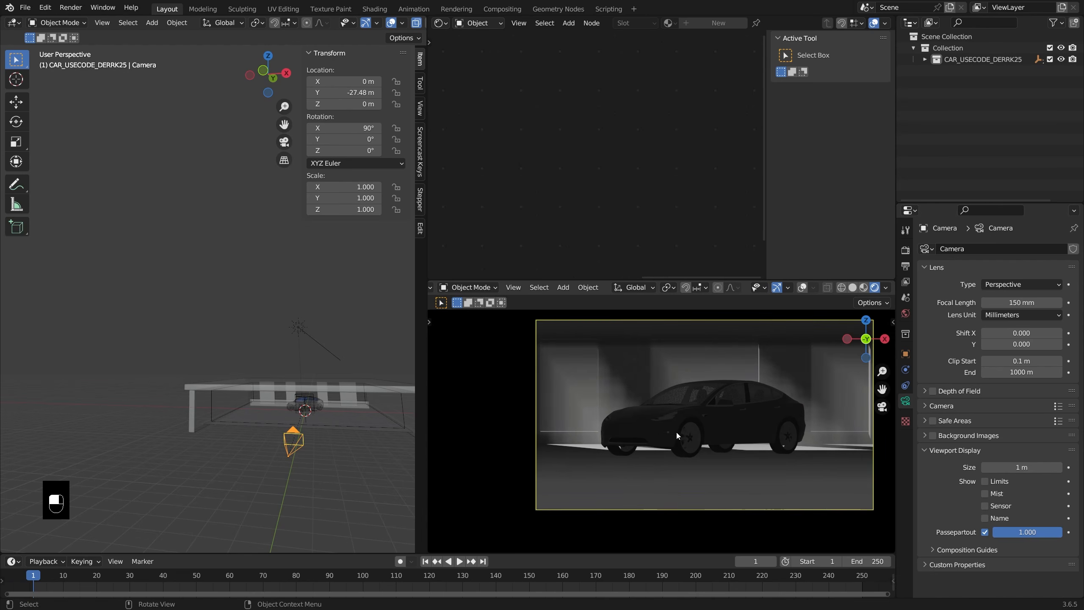
shift+middle_drag(676, 430, 654, 437)
scroll(305, 433, up, 4)
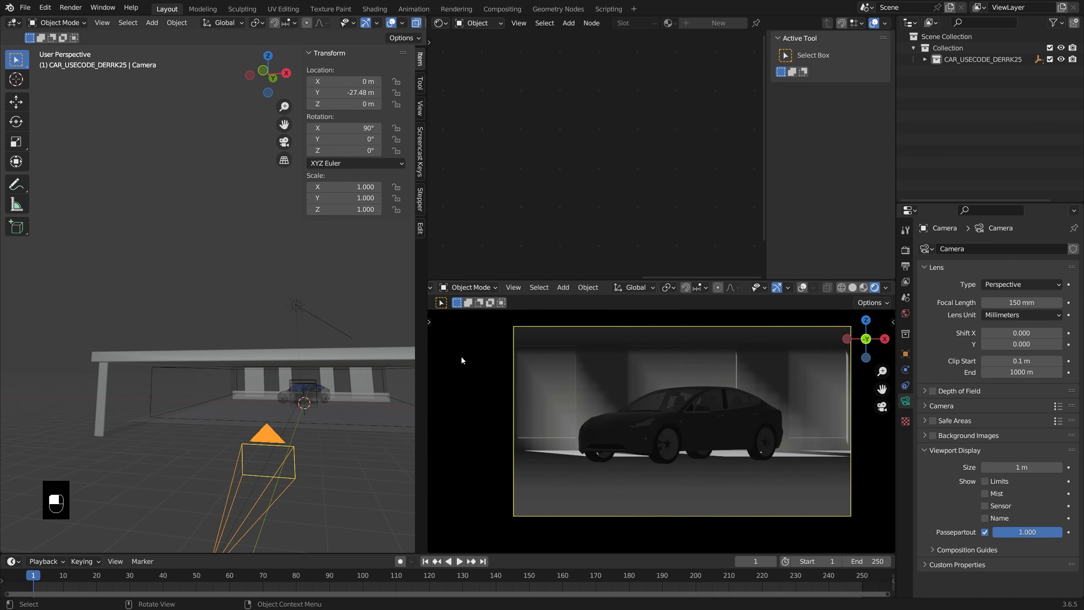
click(906, 250)
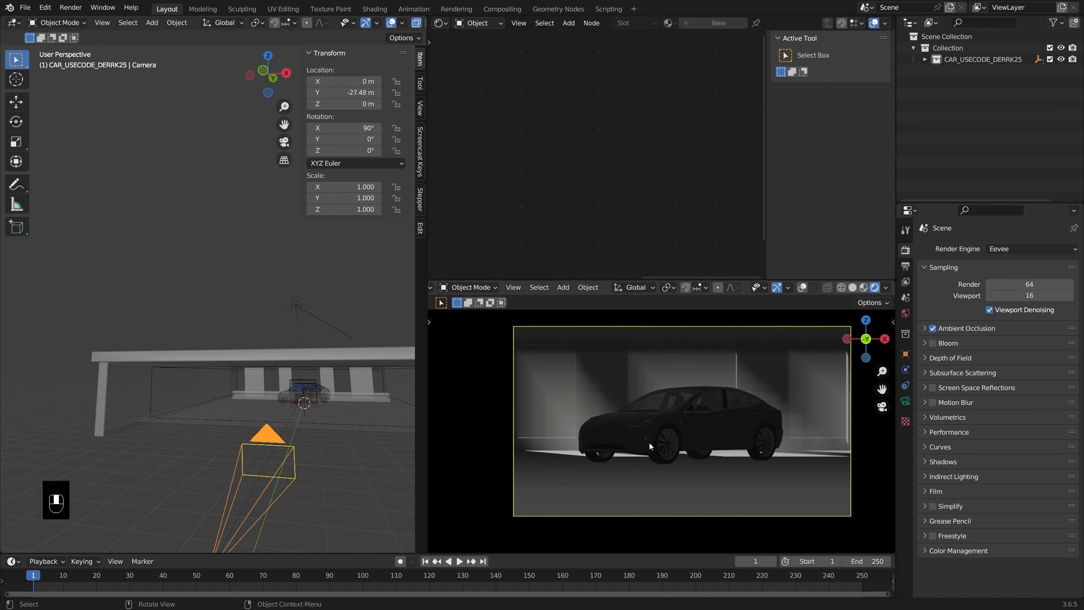
click(933, 343)
click(928, 366)
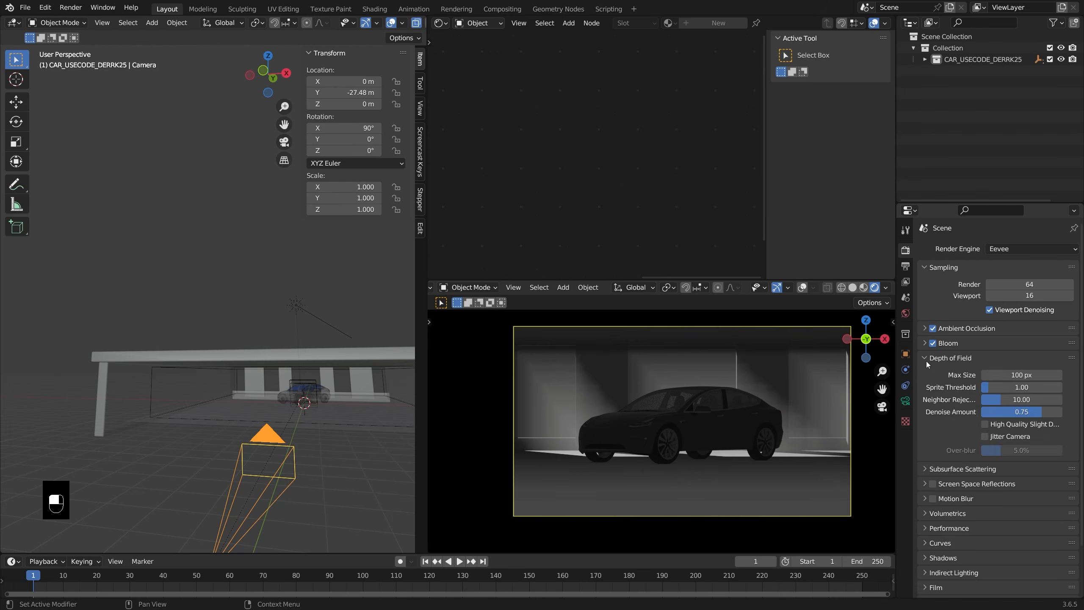
click(927, 363)
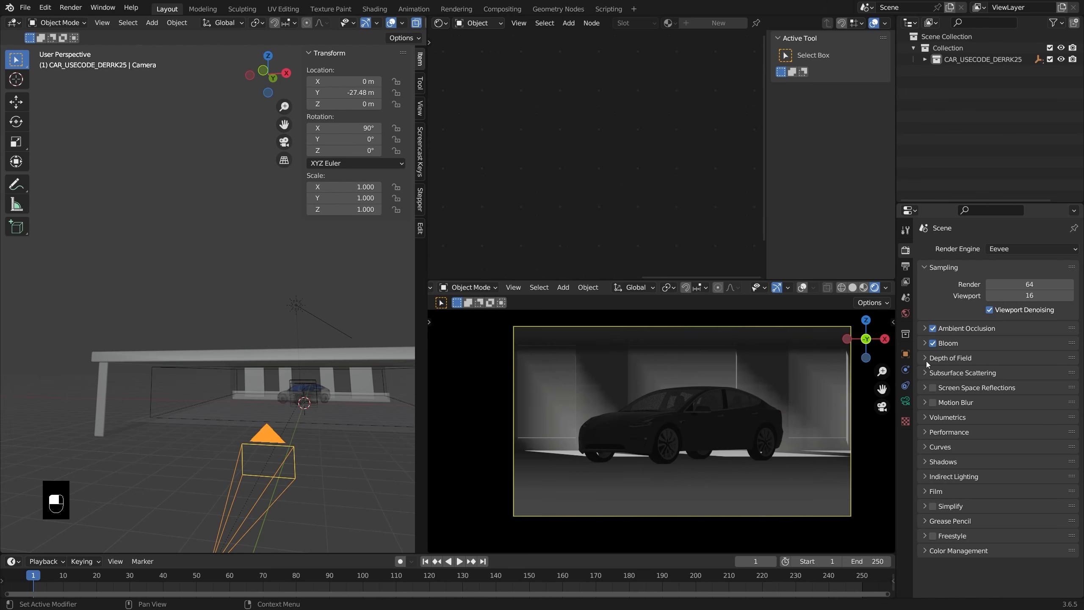
click(933, 388)
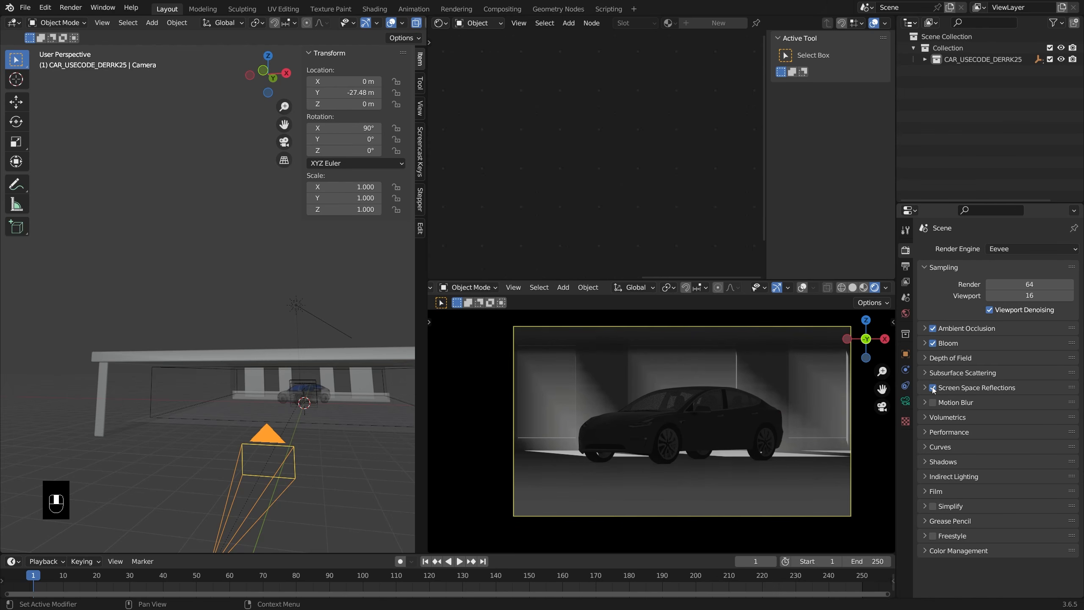
Enable Volumetric Shadows and set the volumetrics Tile Size to 2 px
click(932, 417)
scroll(963, 429, down, 1)
scroll(965, 430, down, 1)
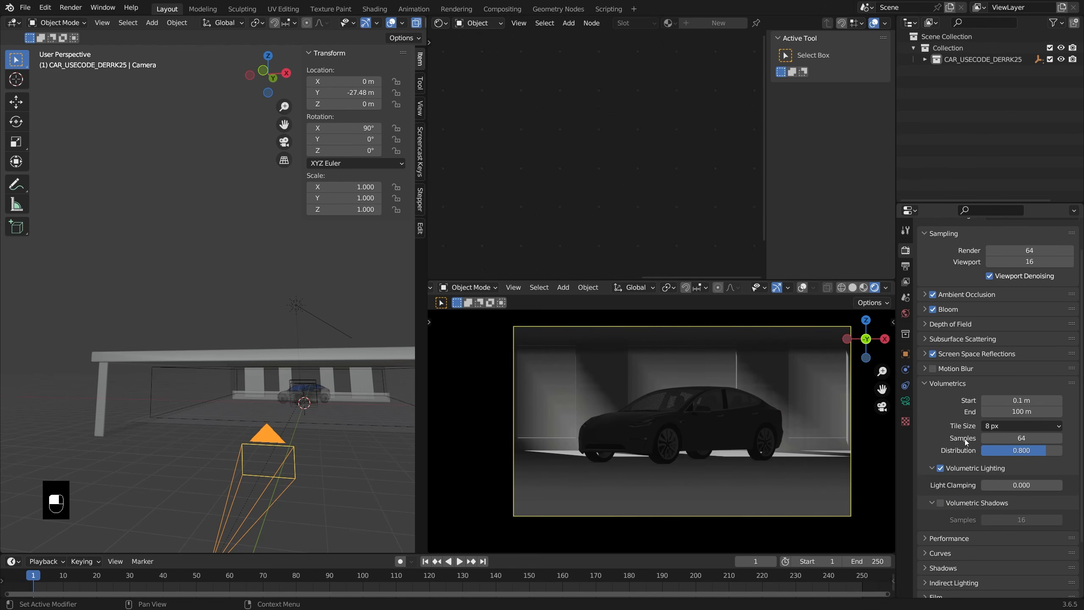
click(939, 503)
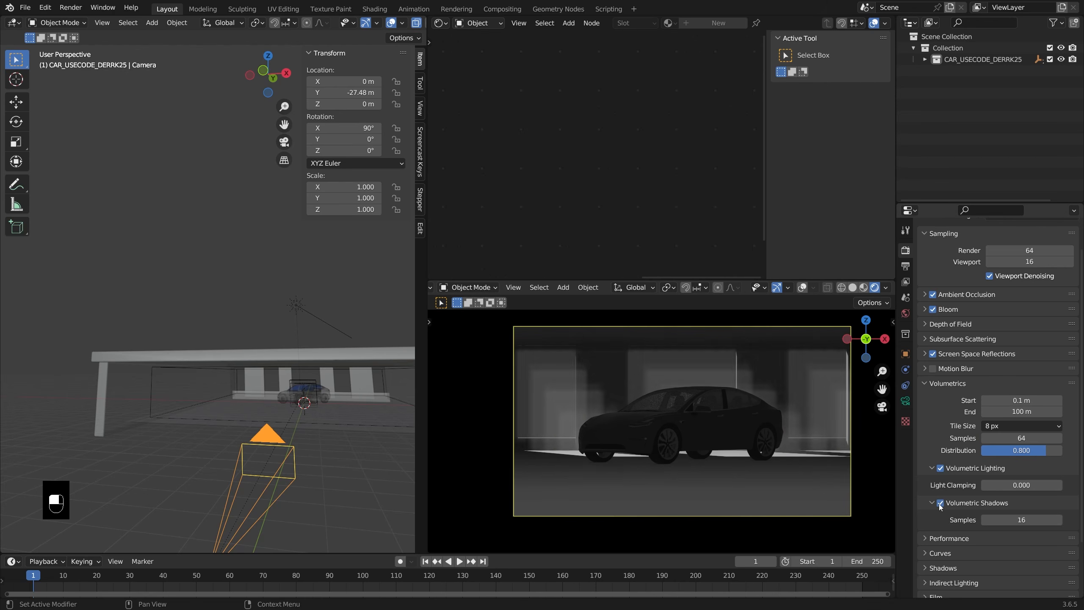
click(1004, 426)
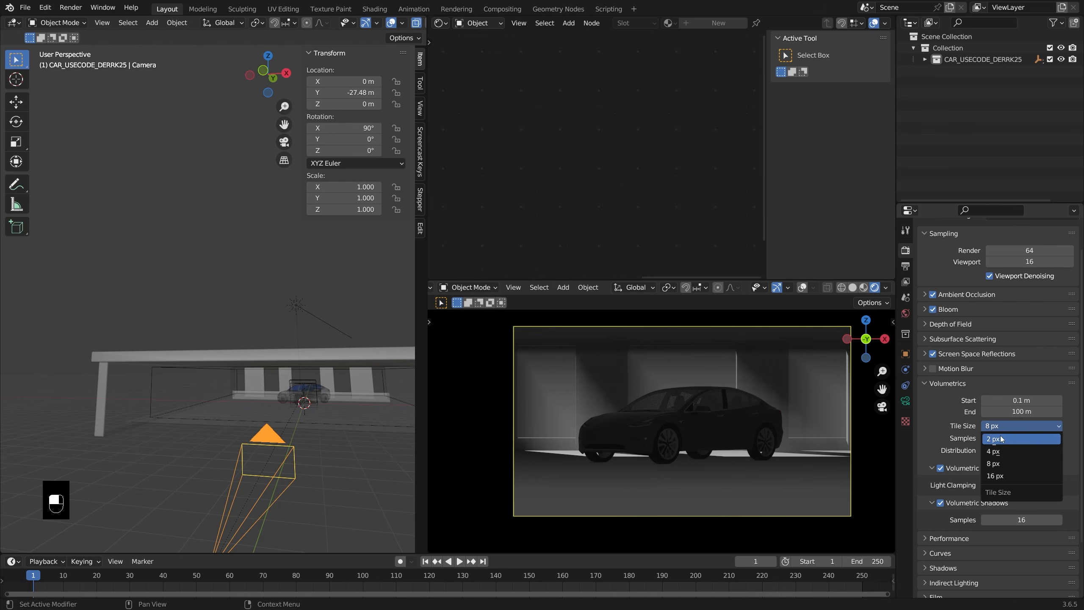
click(1002, 439)
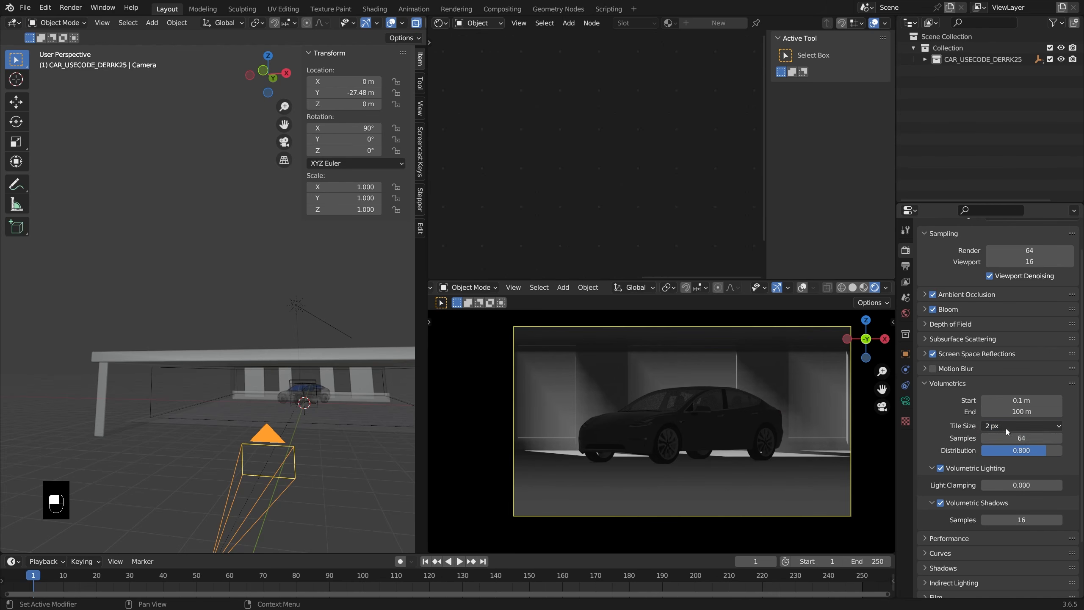
click(1006, 428)
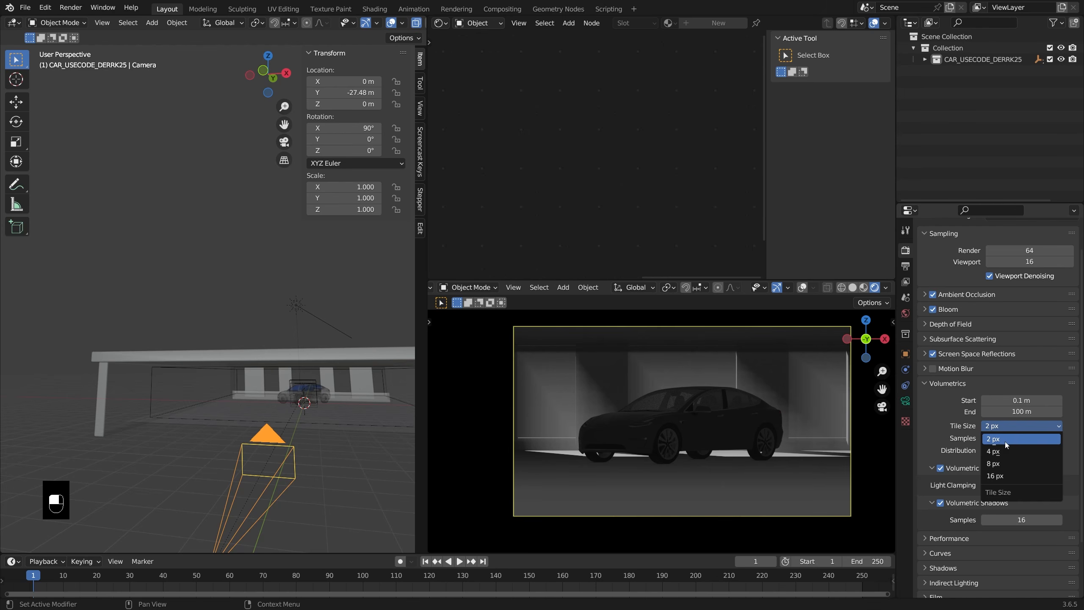
click(1005, 441)
click(1006, 429)
click(1005, 429)
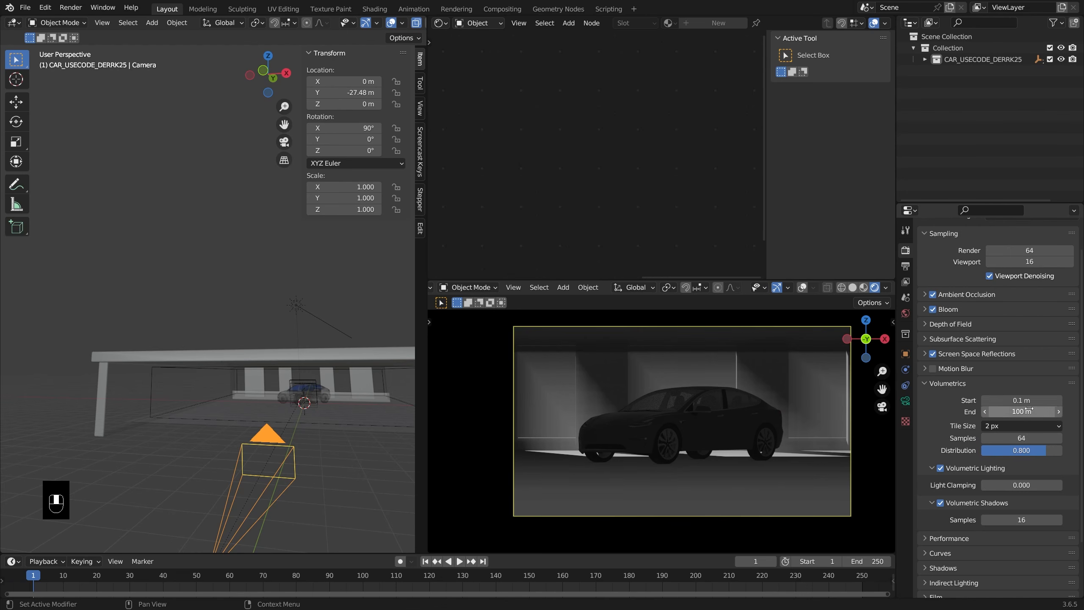
Examine from the side how far the camera sits from the car and the building
scroll(274, 416, down, 4)
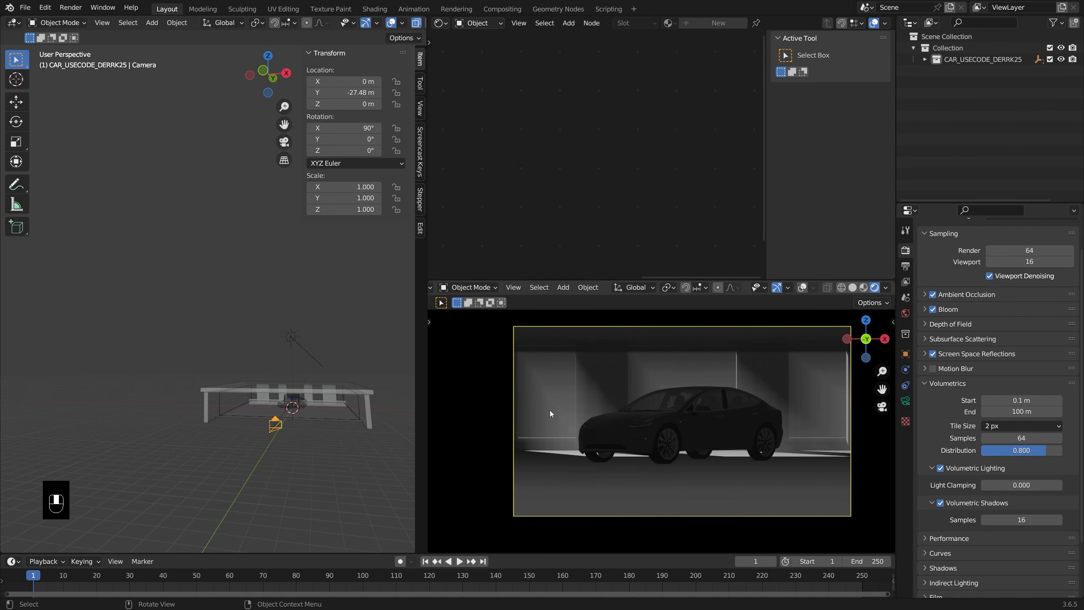
middle_drag(341, 412, 280, 431)
scroll(879, 406, up, 1)
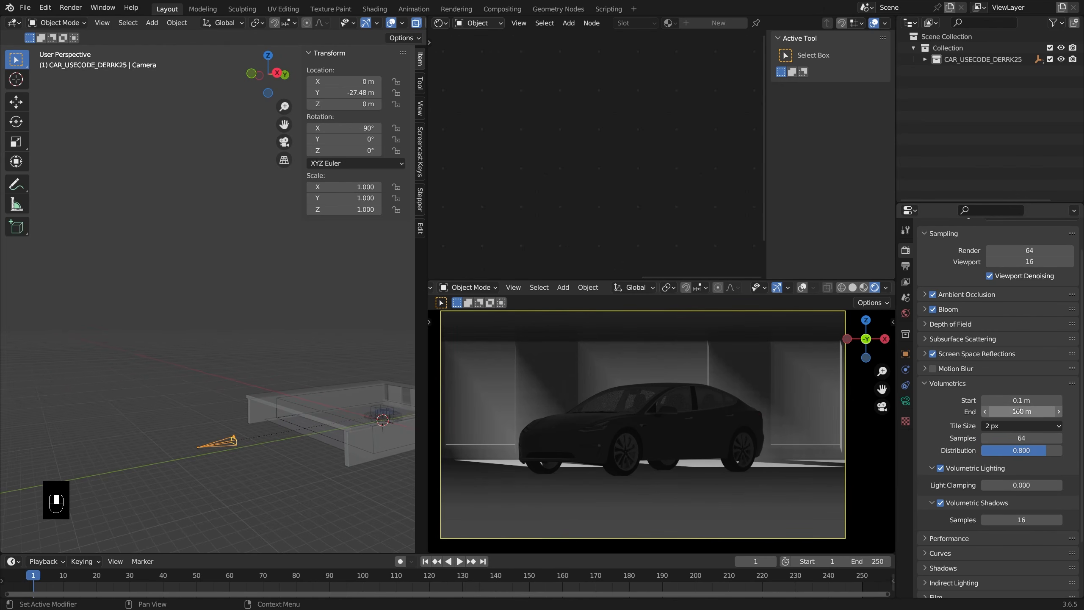
scroll(341, 420, down, 1)
shift+middle_drag(317, 425, 303, 429)
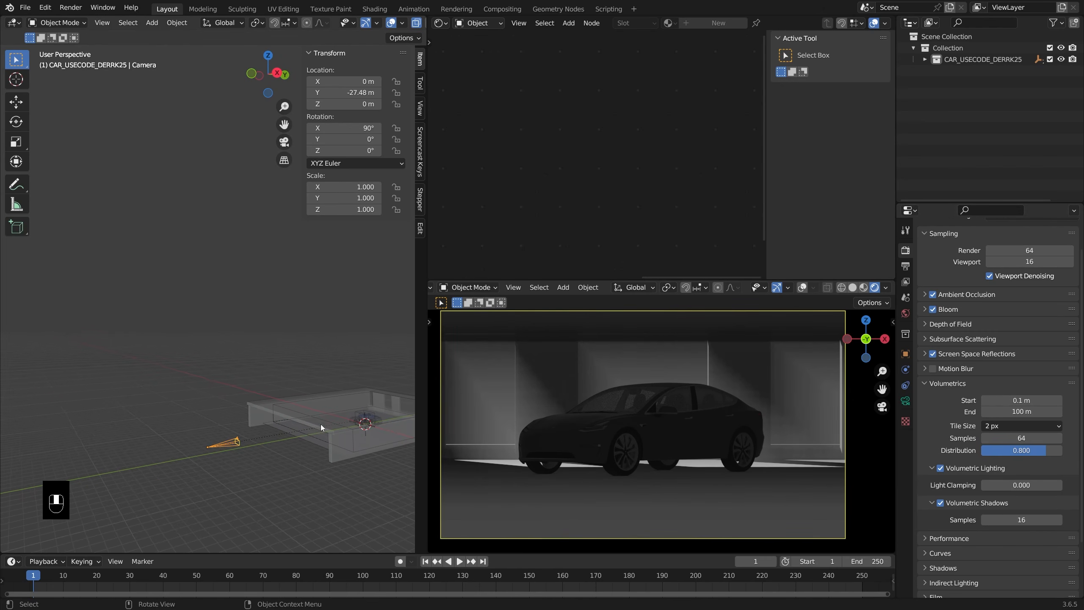
shift+middle_drag(335, 396, 301, 412)
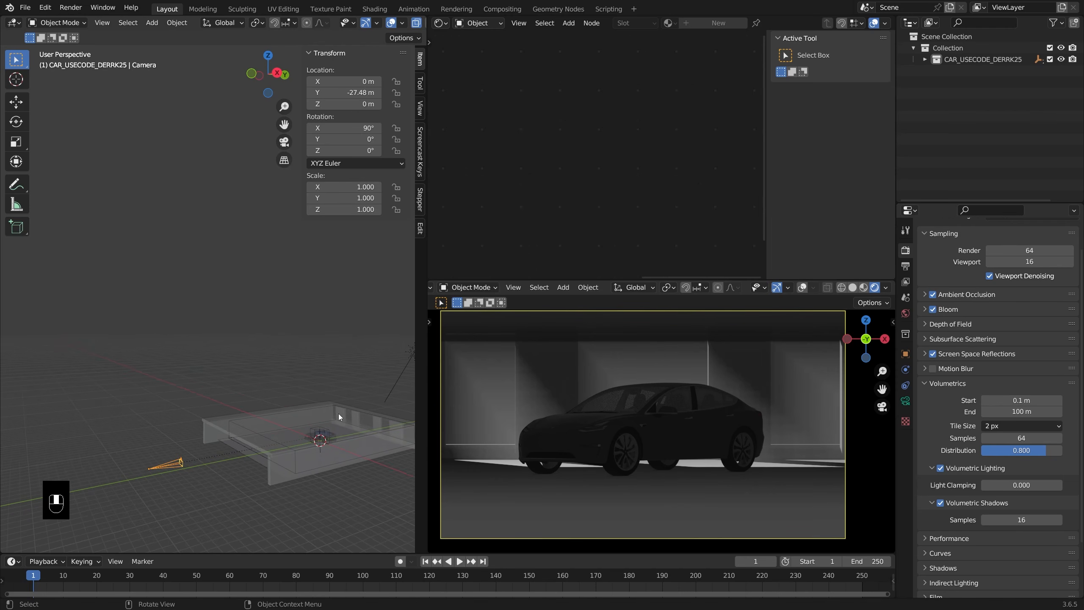
middle_drag(337, 420, 327, 421)
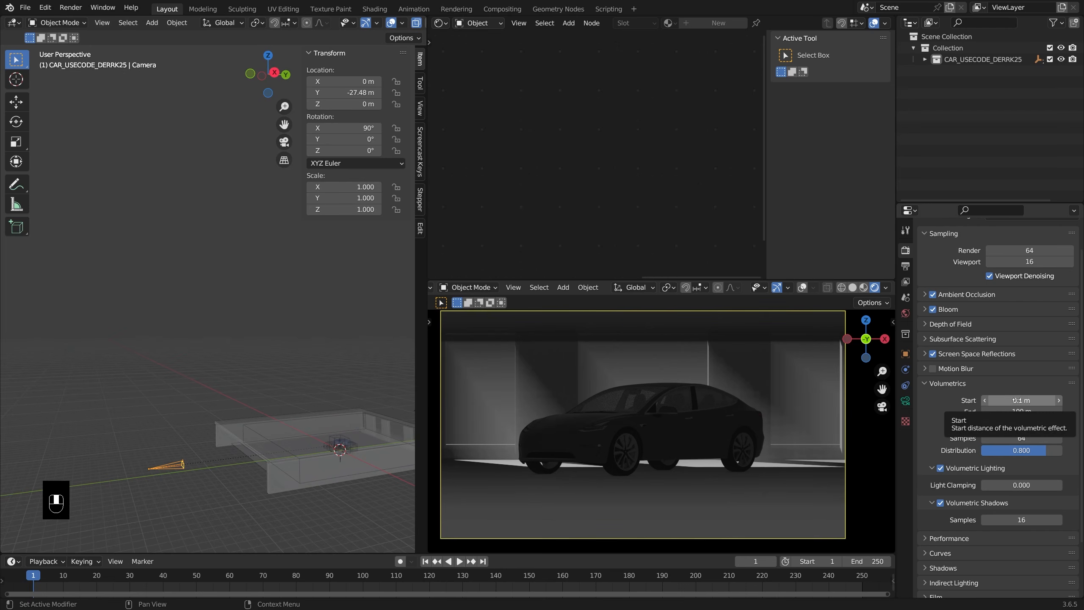
shift+middle_drag(280, 441, 271, 439)
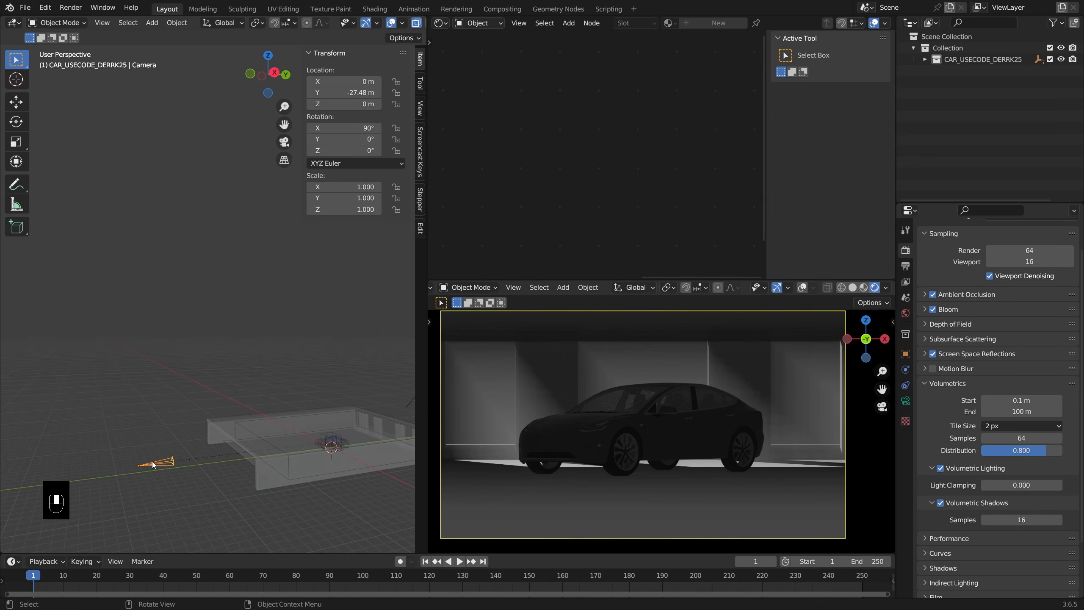
middle_drag(152, 465, 151, 467)
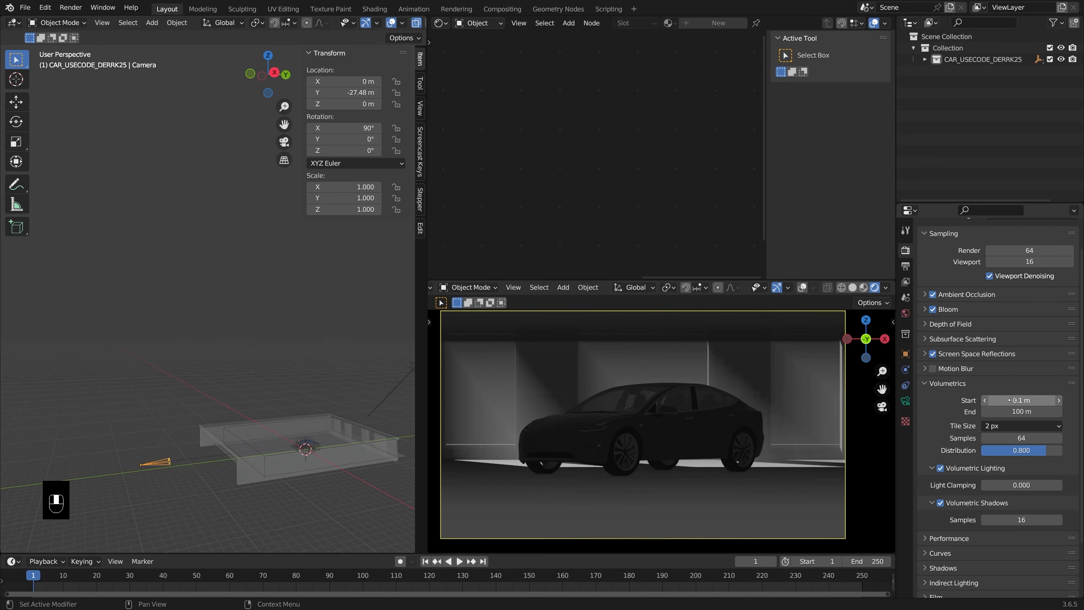
middle_drag(232, 444, 222, 446)
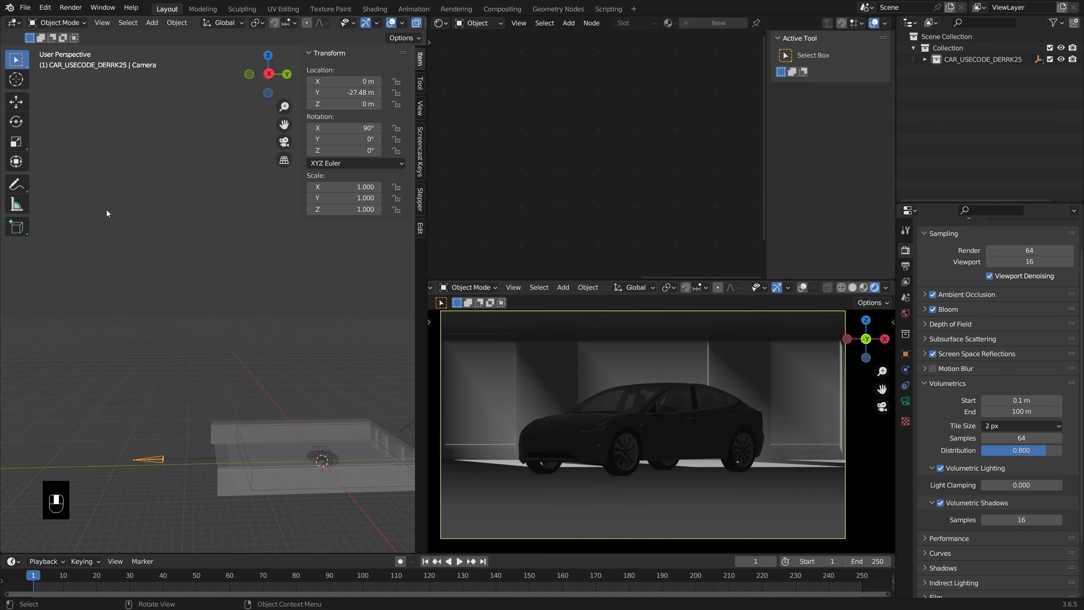
key(g)
key(y)
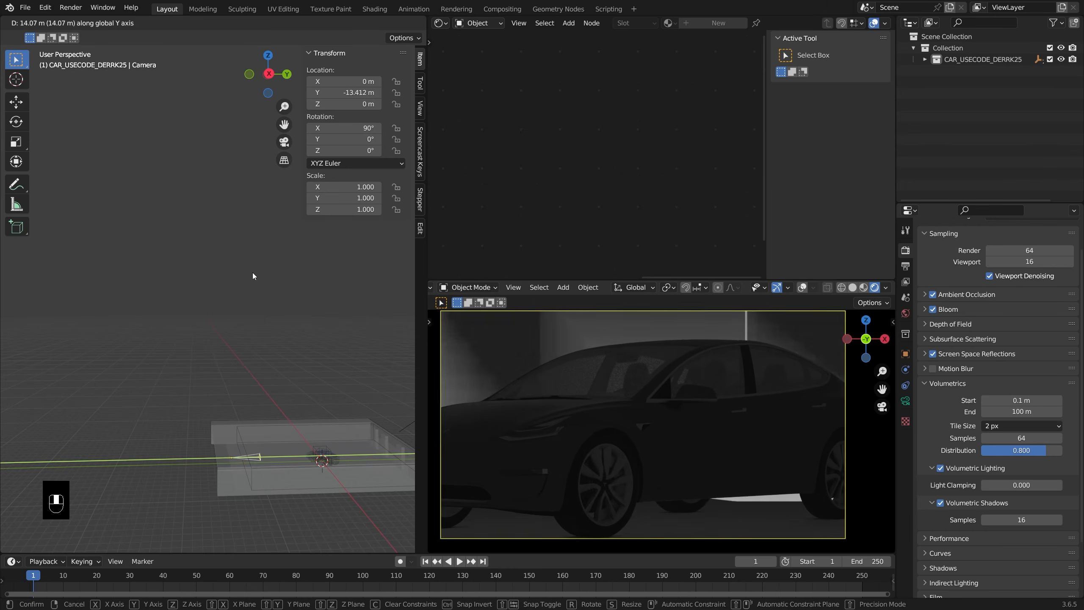
right_click(255, 280)
scroll(230, 363, down, 1)
shift+middle_drag(255, 347, 220, 379)
key(g)
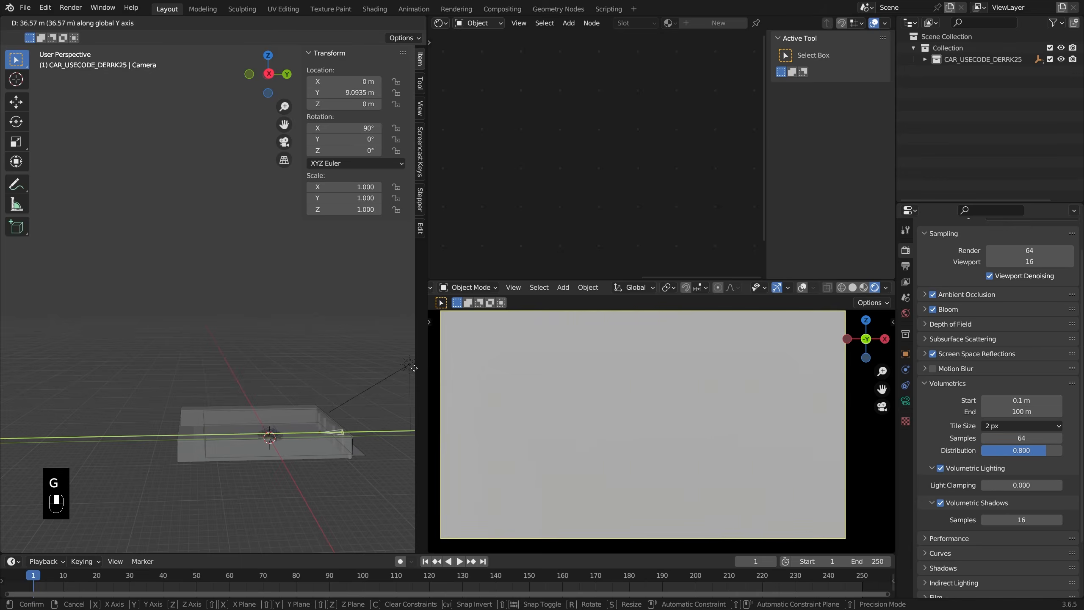
right_click(8, 363)
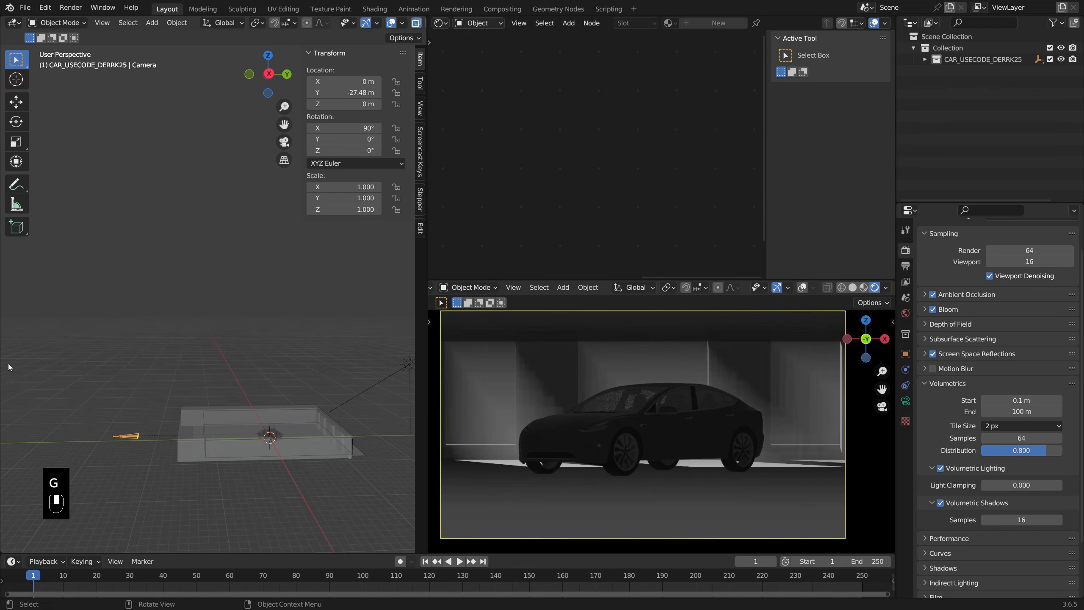
Set the volumetrics Start distance to 8.6 m and the End distance to 45.8 m
shift+drag(994, 400, 1050, 401)
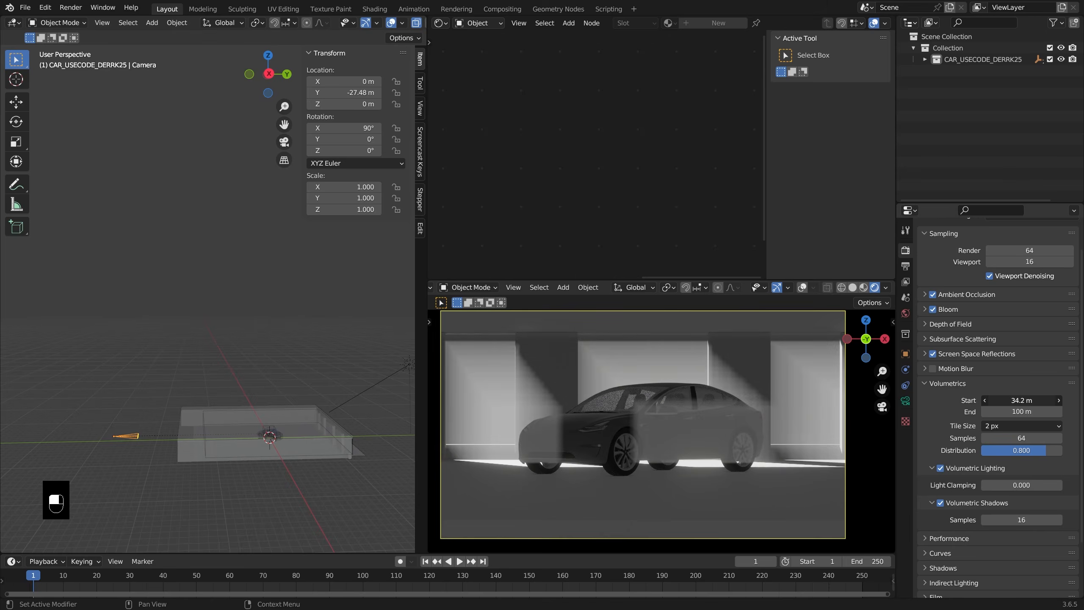
right_click(1050, 401)
scroll(643, 424, down, 3)
shift+middle_drag(664, 431, 683, 419)
scroll(685, 418, up, 2)
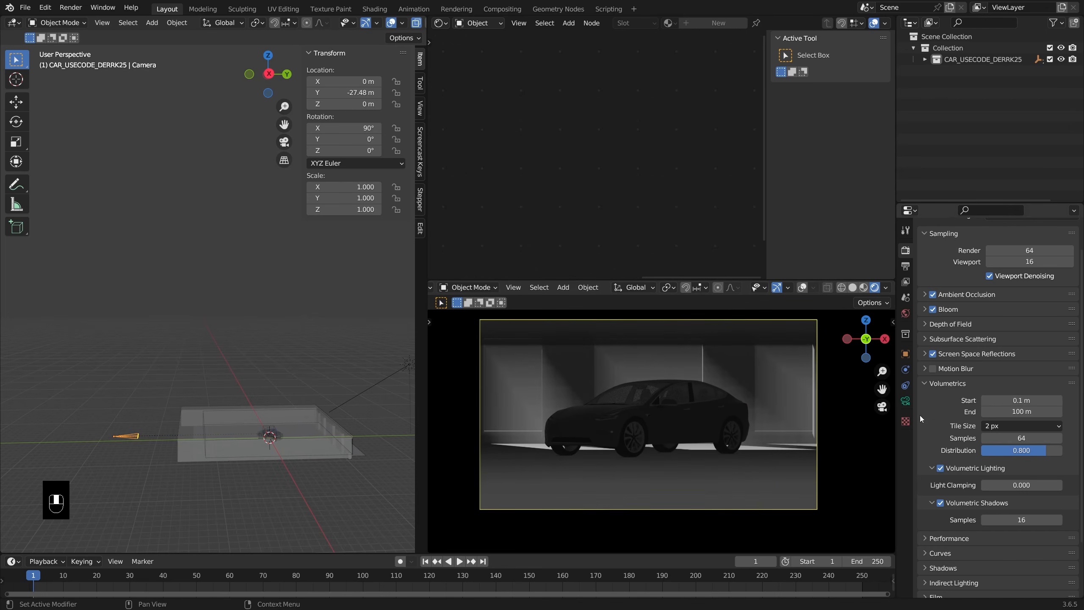
drag(999, 400, 978, 412)
scroll(718, 390, up, 1)
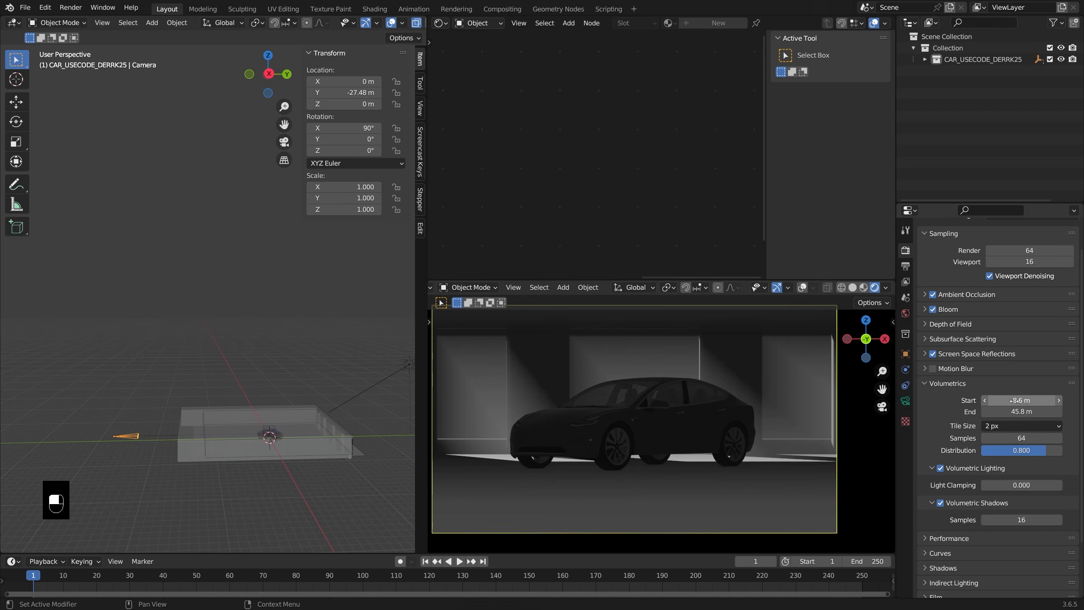
scroll(714, 425, down, 1)
scroll(673, 430, up, 1)
Set the volumetrics End distance to 600 m
click(1029, 411)
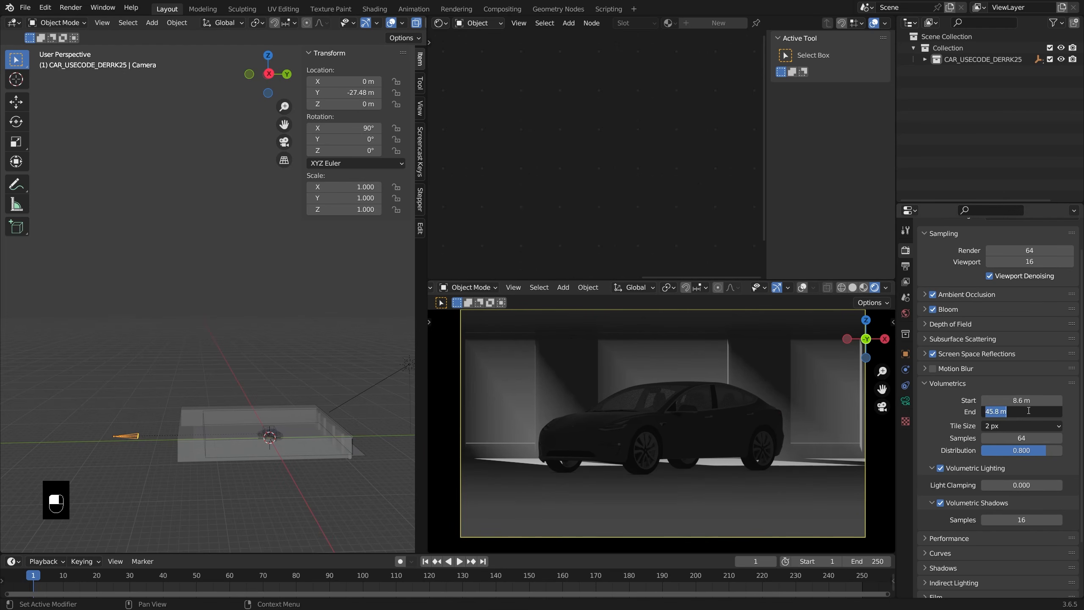
text(600)
key(Return)
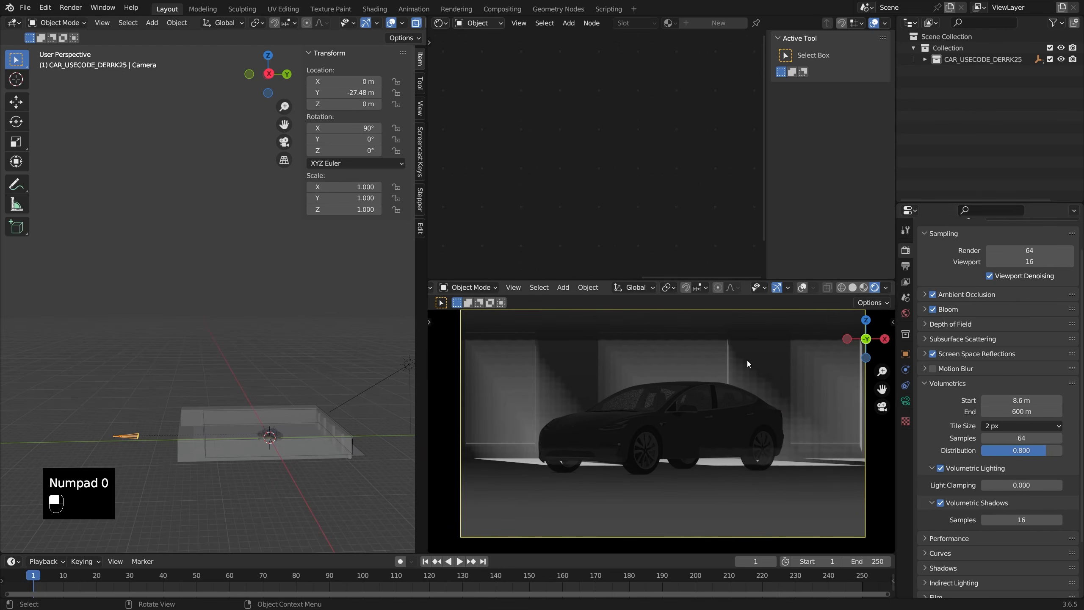
Set the volumetrics End distance to 6000 m
click(990, 412)
click(990, 411)
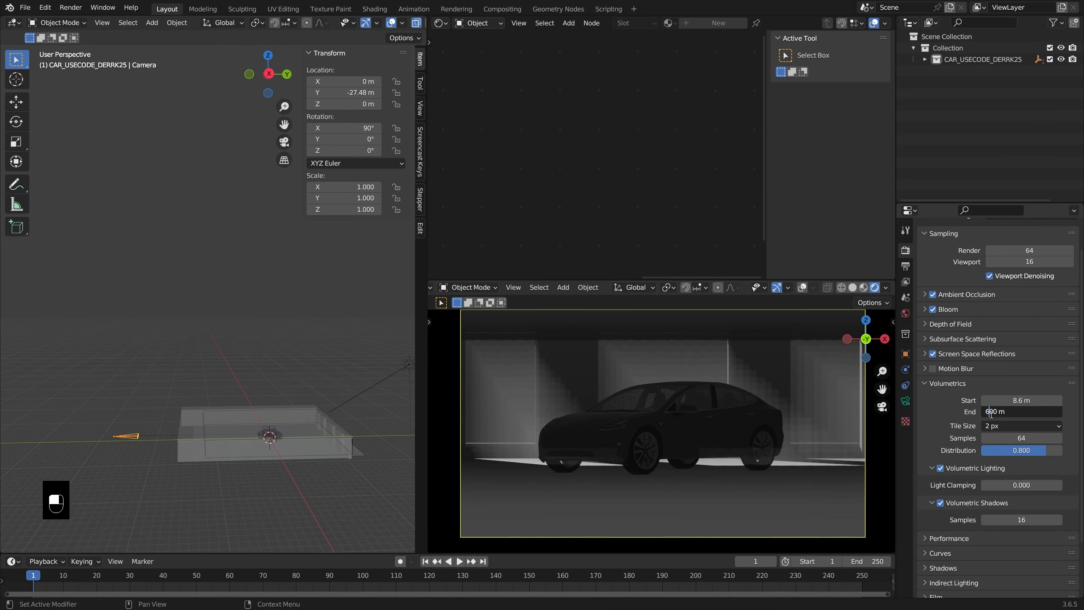
text(0)
key(Return)
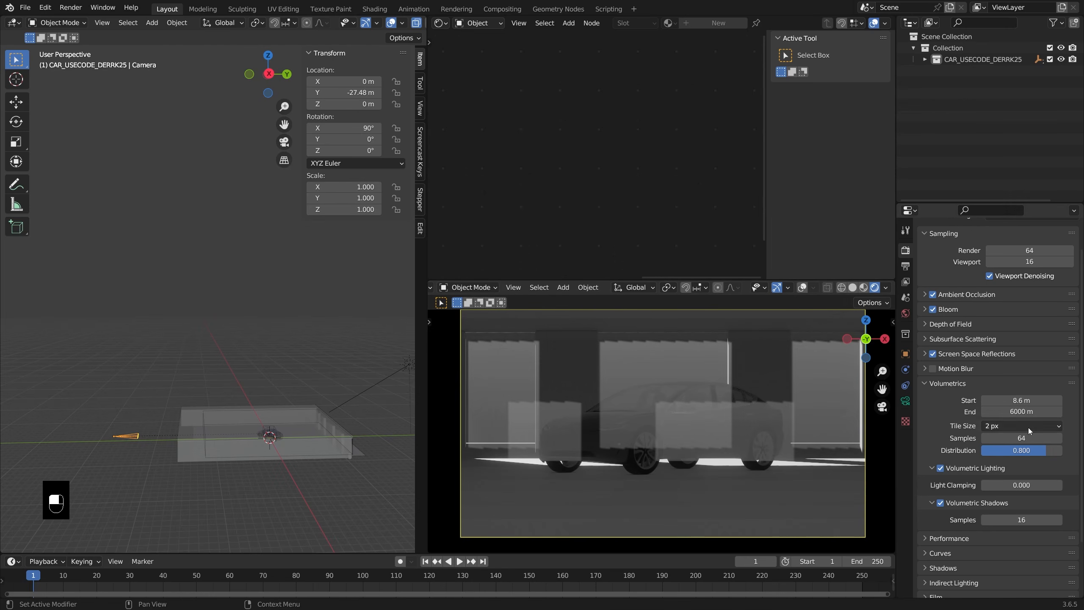
Set the volumetrics End distance to 50 m
click(1041, 410)
text(50)
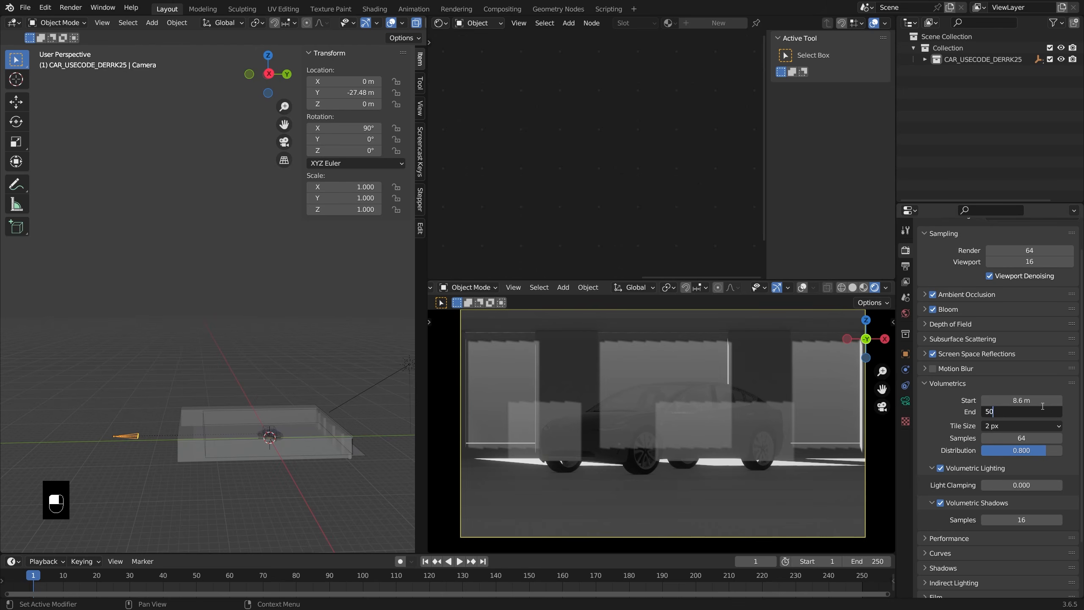
key(Return)
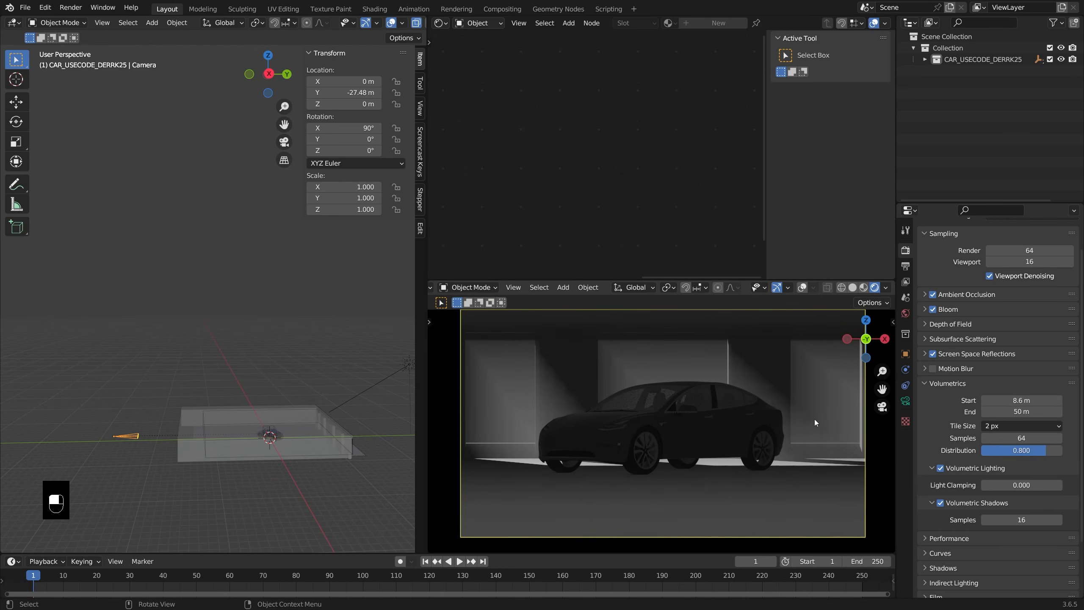
Set the sun light's strength to 80
click(409, 365)
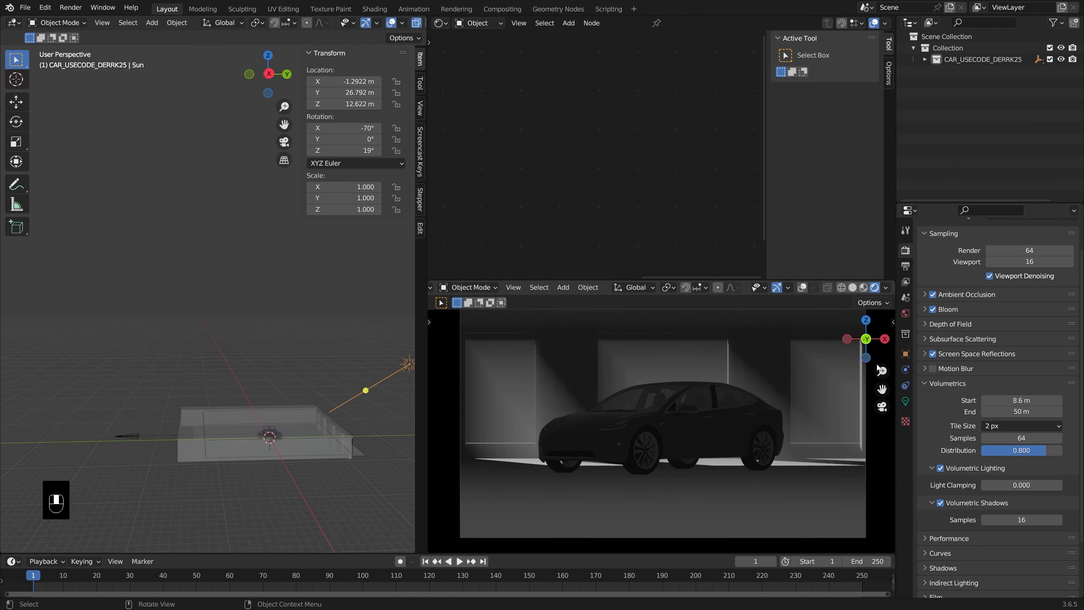
click(906, 401)
click(994, 325)
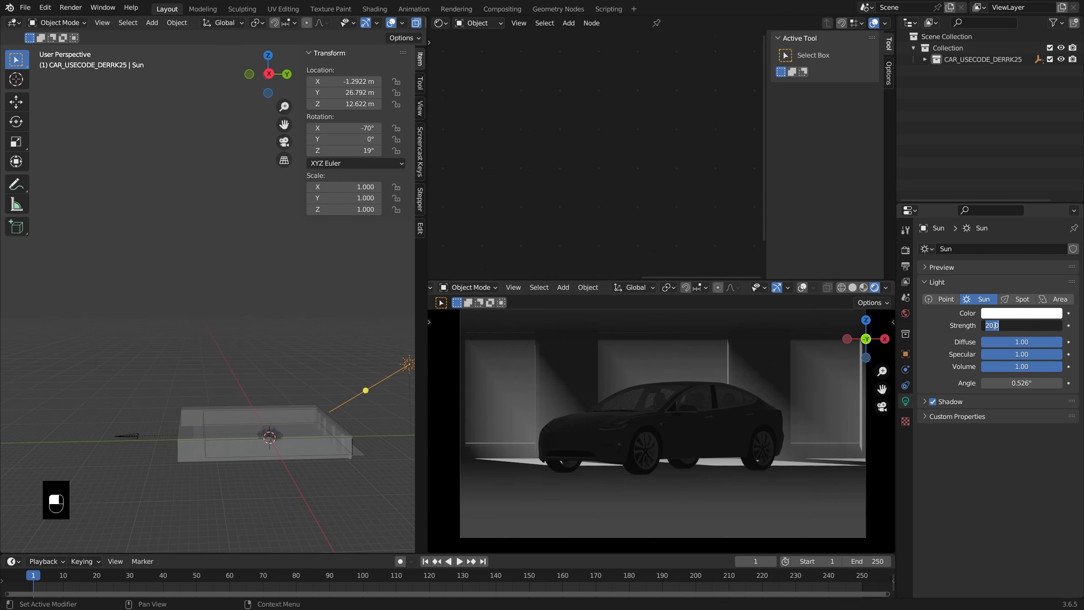
drag(994, 326, 982, 325)
text(80)
key(Return)
Rotate the sun to -81.4° on X and -21° on Z
shift+middle_drag(299, 179, 283, 190)
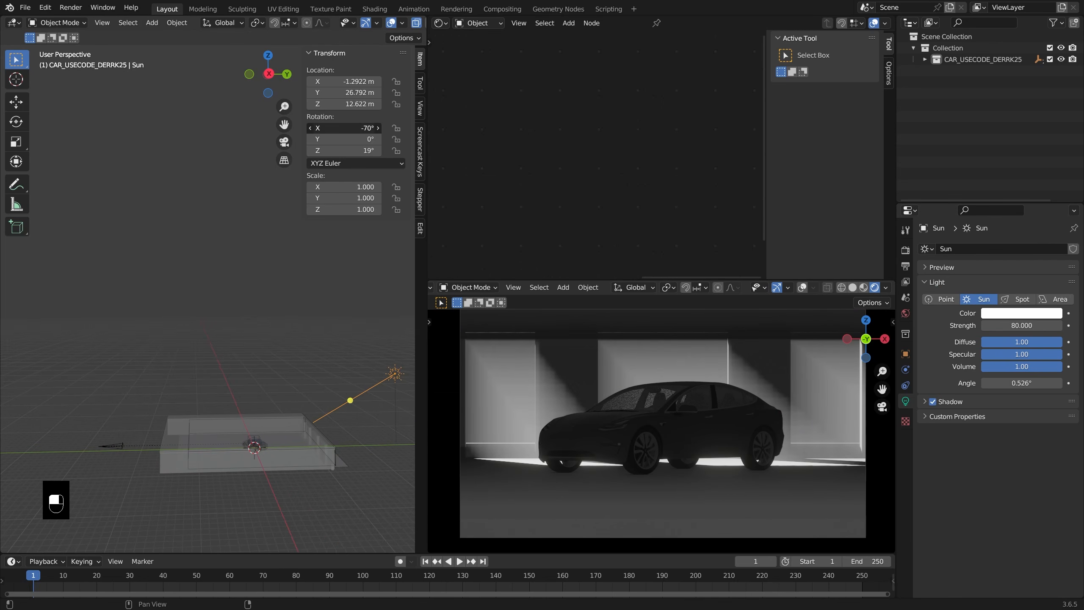
shift+drag(343, 128, 330, 150)
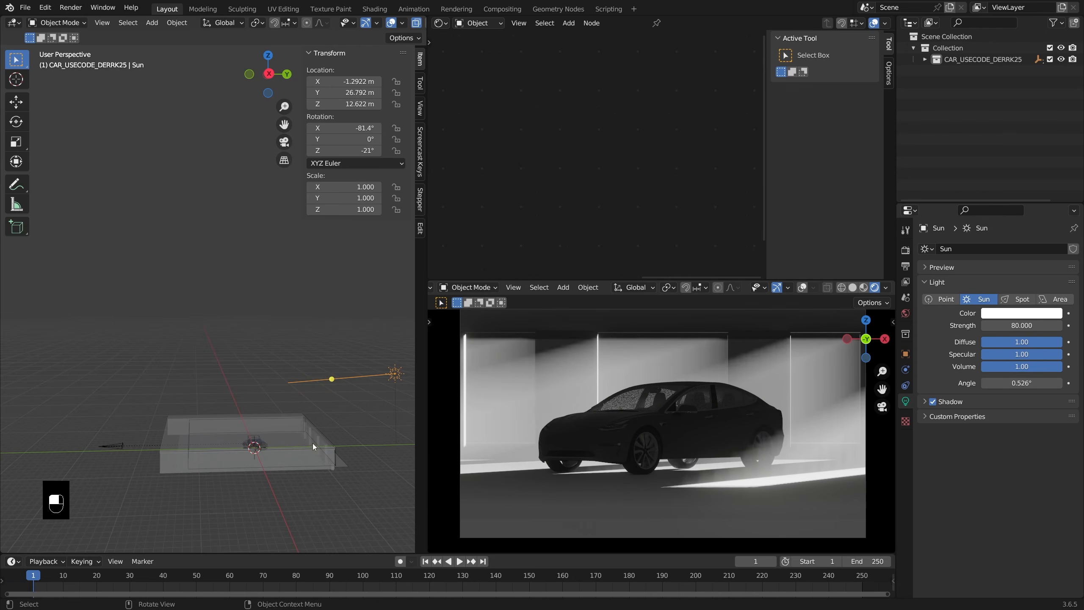
Add Texture Coordinate, Mapping and Image Texture nodes to the Principled Volume of the fog cube's smokeky material
click(196, 452)
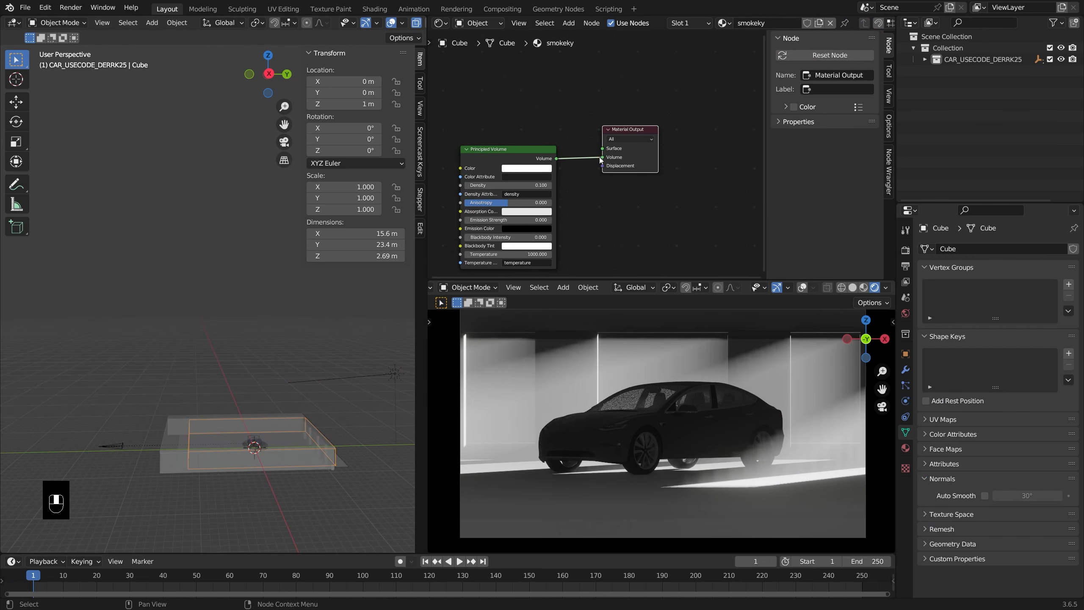
middle_drag(600, 161, 671, 147)
click(589, 122)
mouse_move(576, 172)
shift+mouse_down()
mouse_move(566, 172)
mouse_move(576, 172)
shift+mouse_up()
middle_drag(590, 157, 641, 142)
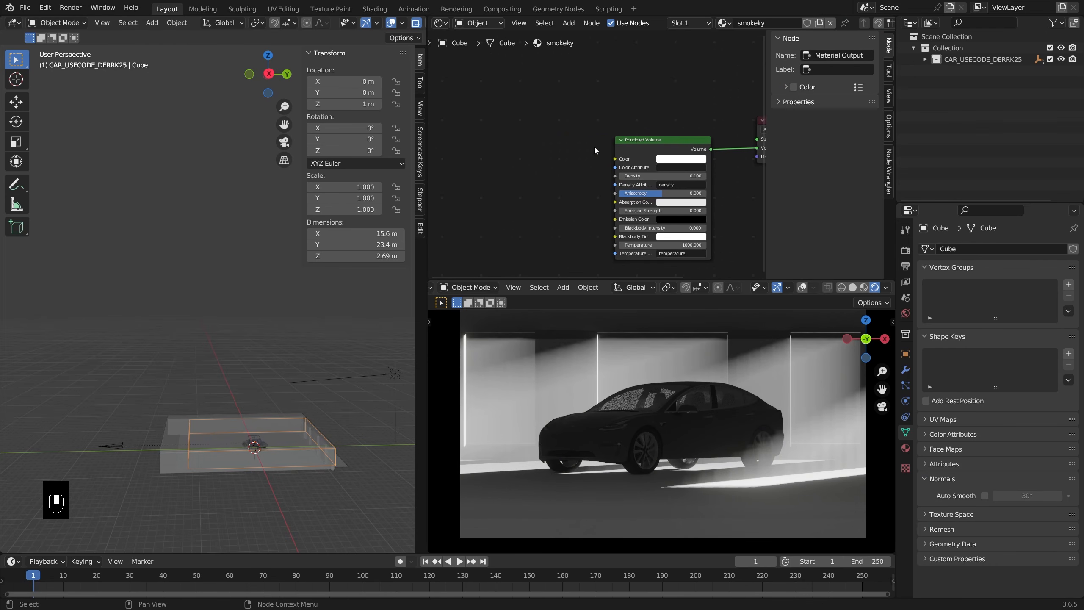
click(621, 141)
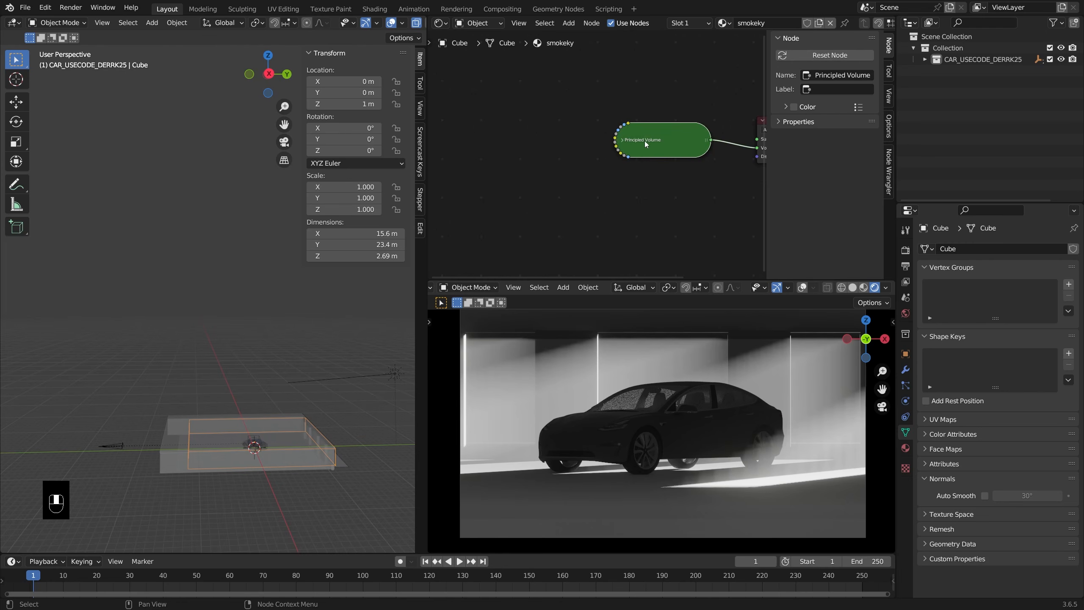
click(628, 143)
key(ctrl+t)
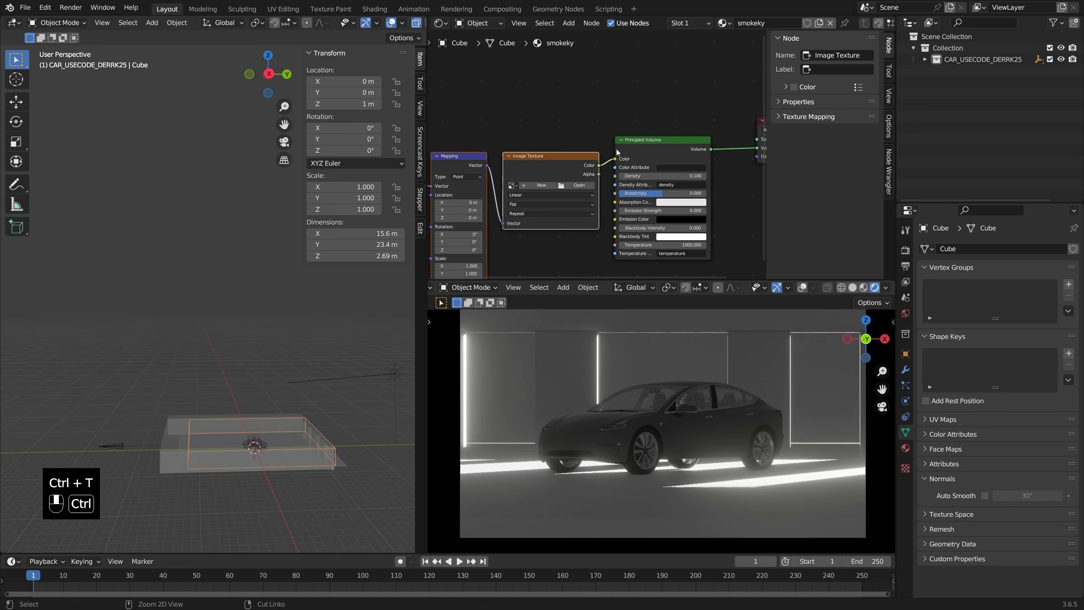
Move the new texture nodes away from the Principled Volume and feed the Mapping node with Object coordinates
key(g)
click(582, 131)
middle_drag(582, 131, 638, 136)
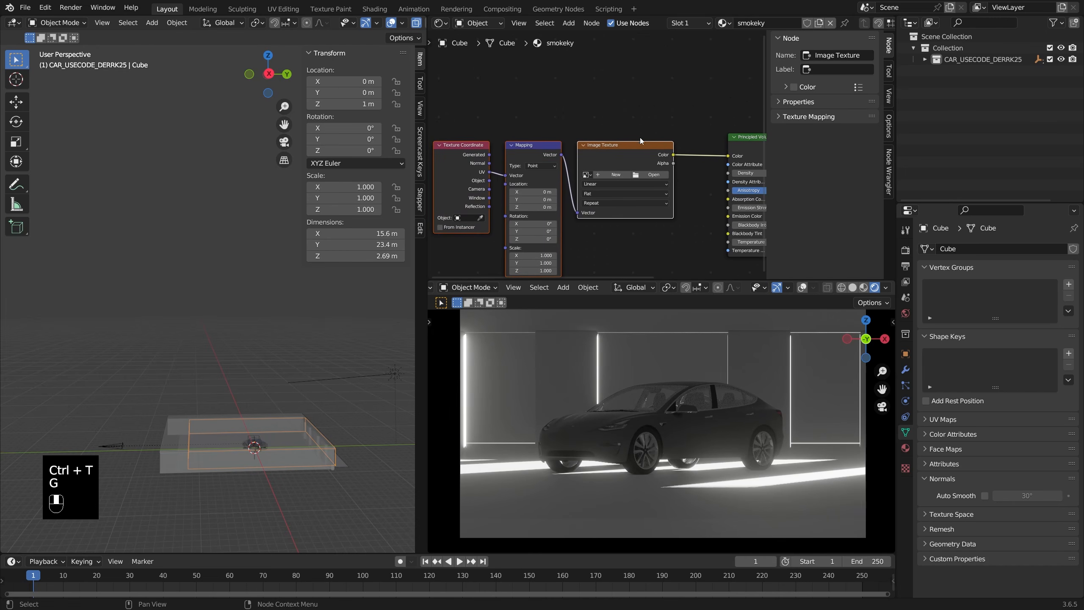
click(662, 126)
middle_drag(561, 202, 562, 196)
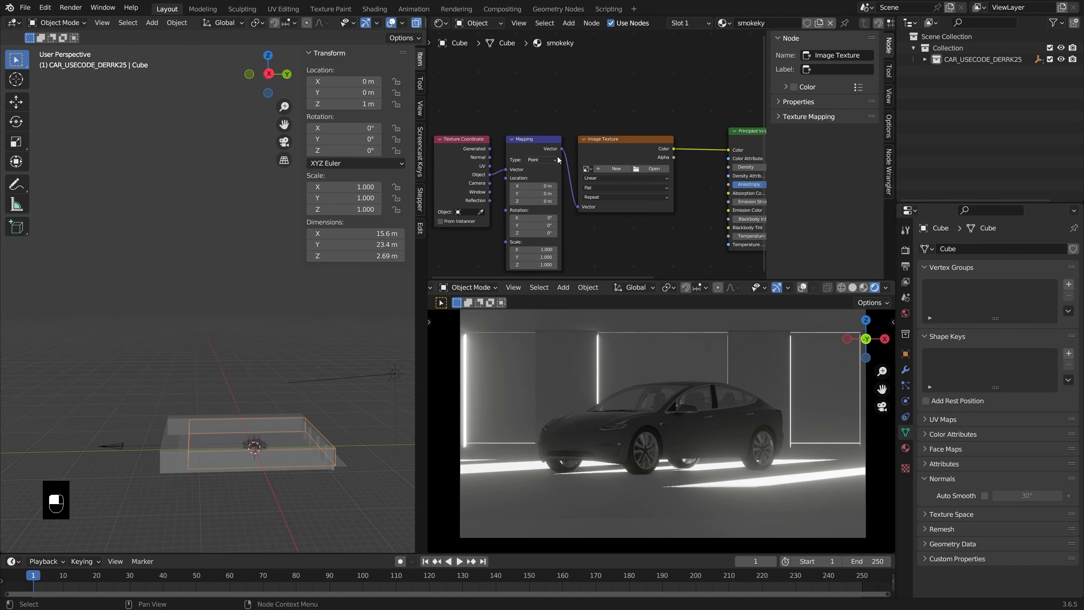
Switch the Image Texture node to a Noise Texture and leave room between it and the Principled Volume
click(637, 140)
key(shift+s)
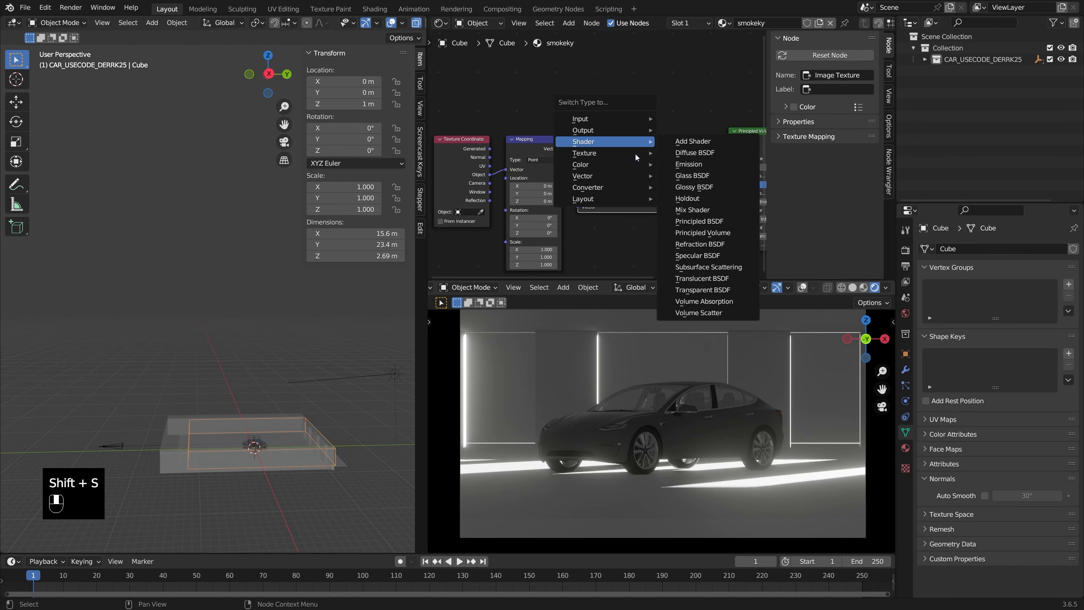
mouse_move(635, 153)
click(694, 245)
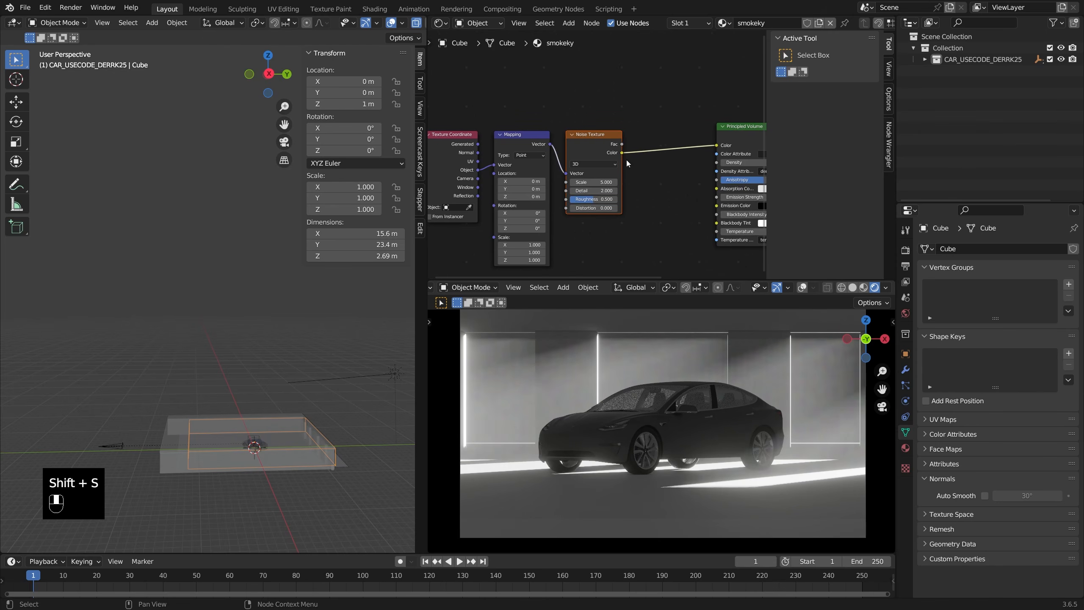
key(g)
click(641, 162)
mouse_move(636, 160)
middle_down()
mouse_move(627, 160)
mouse_move(651, 162)
middle_up()
drag(707, 137, 720, 136)
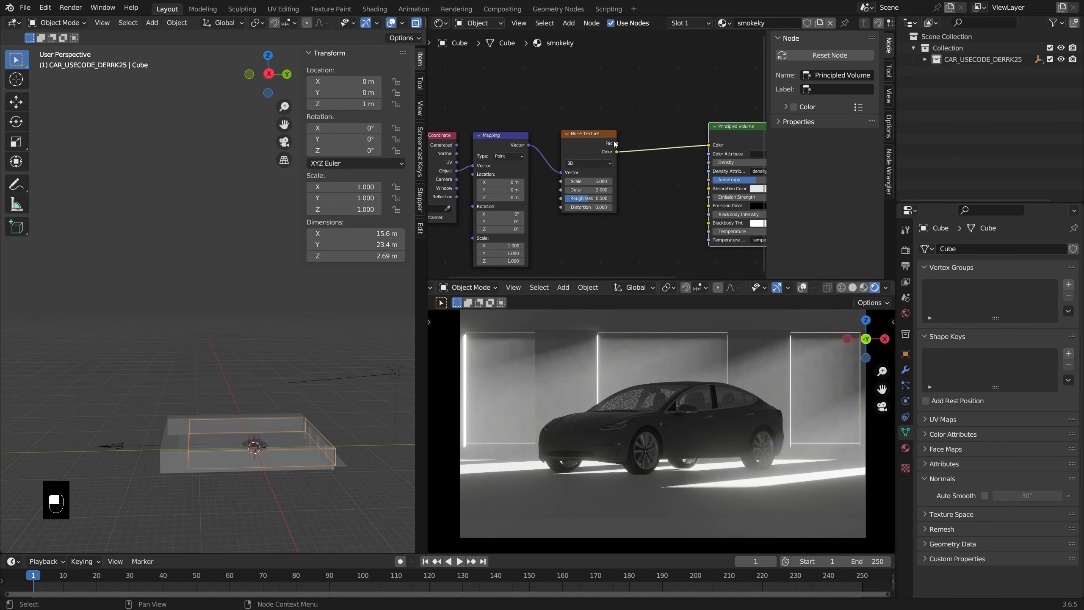
Connect the Noise Texture's Fac output to the volume's Density and remove its link to Color
drag(615, 144, 710, 162)
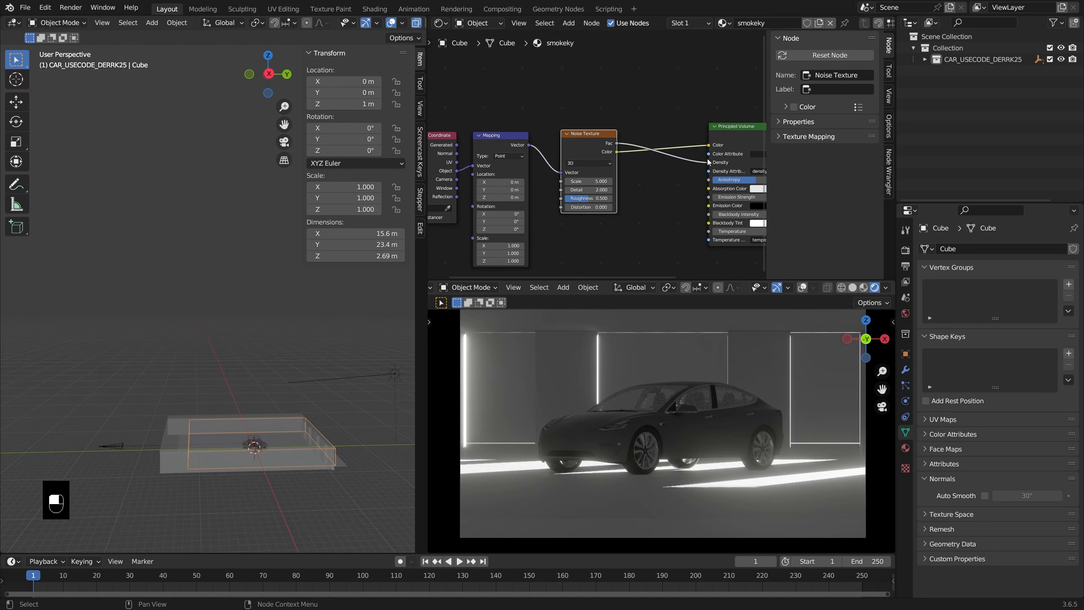
middle_drag(696, 150, 664, 147)
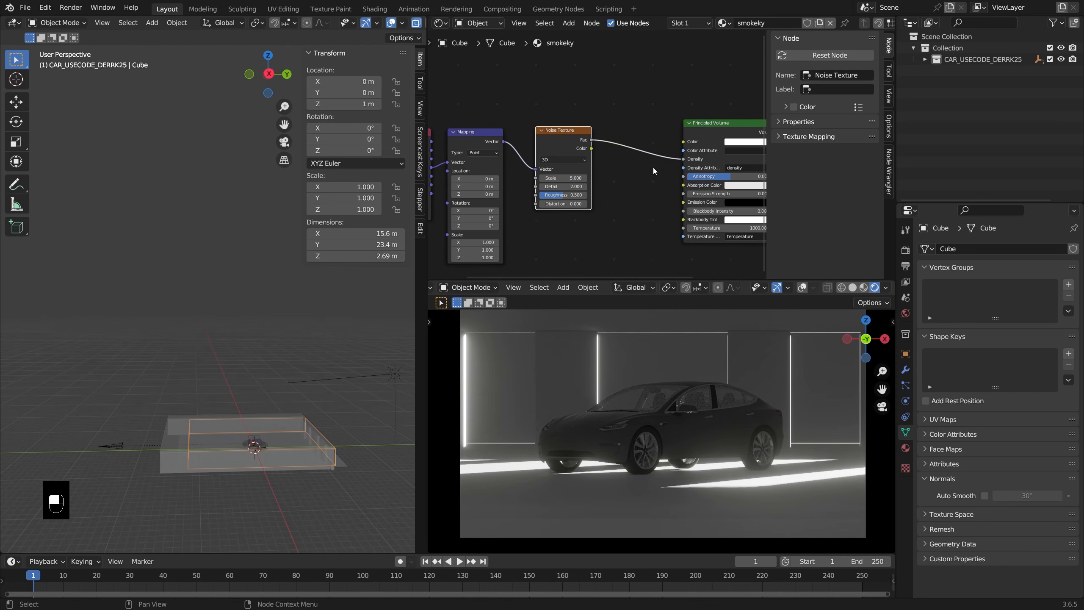
middle_drag(593, 166, 621, 159)
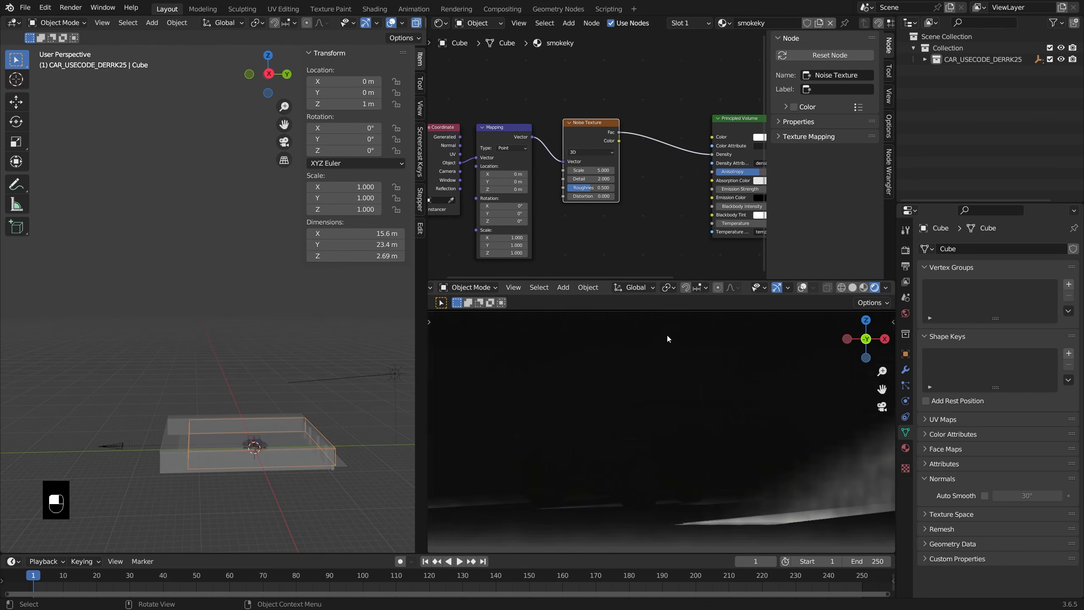
shift+middle_drag(720, 376, 606, 417)
mouse_move(602, 170)
shift+mouse_down()
mouse_move(587, 170)
mouse_move(609, 171)
shift+mouse_up()
right_click(609, 170)
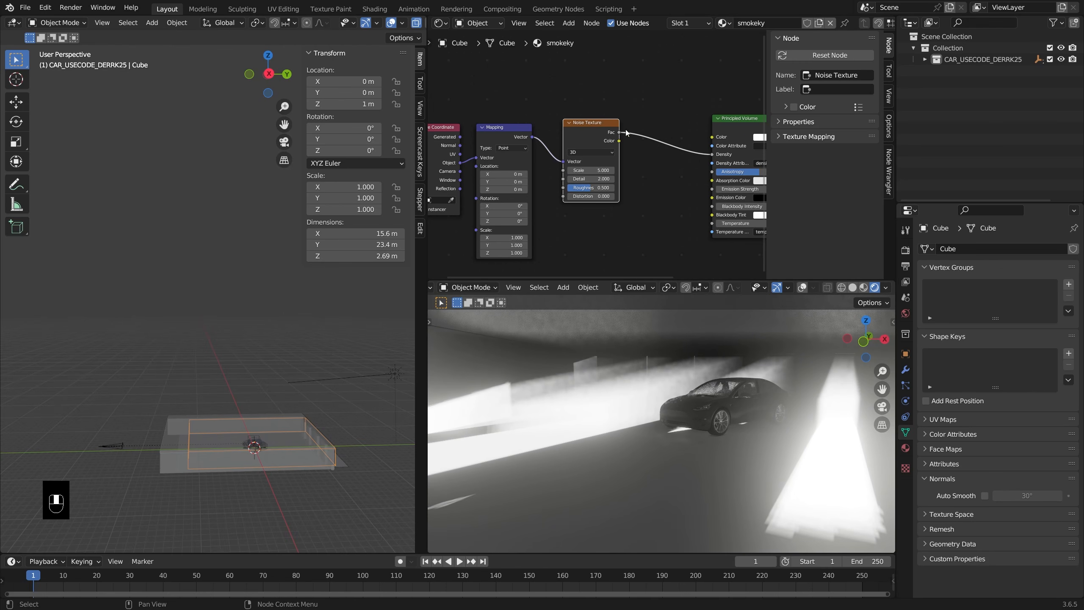
Unlink the noise from the volume's Density, try different uniform density values, and reconnect the Fac output
middle_drag(653, 157, 641, 167)
ctrl+right_drag(670, 152, 673, 187)
scroll(673, 189, down, 1)
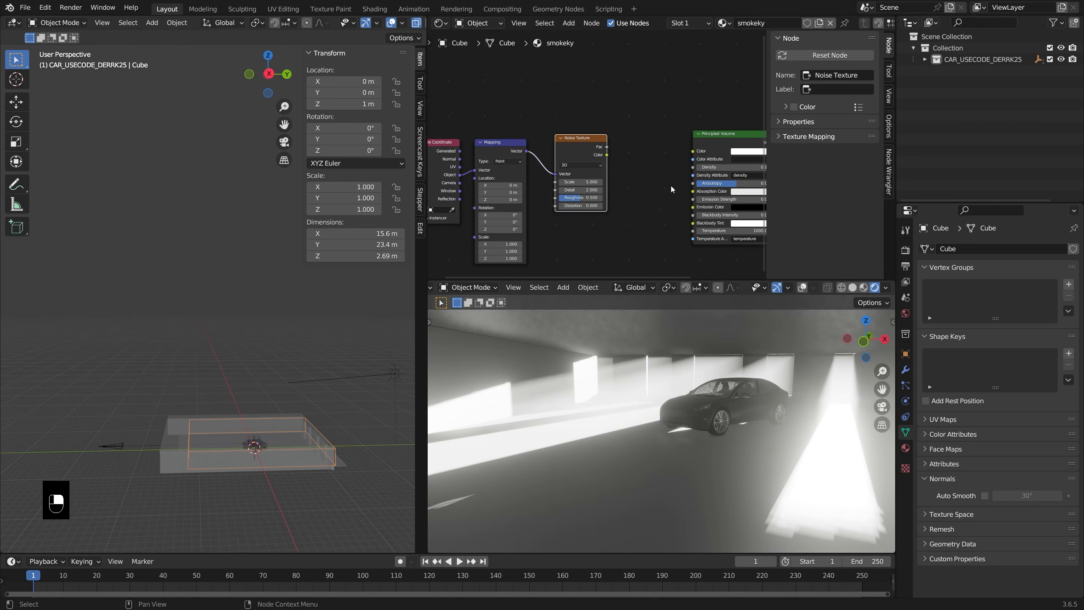
middle_drag(723, 170, 682, 167)
ctrl+scroll(682, 167, down, 1)
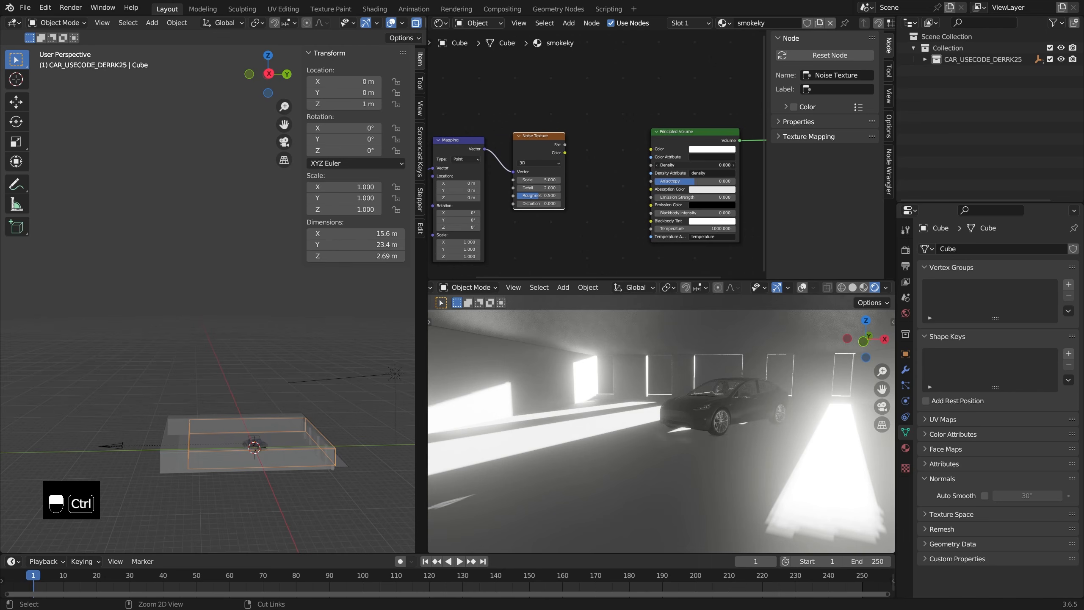
ctrl+scroll(695, 165, up, 10)
ctrl+scroll(696, 165, down, 9)
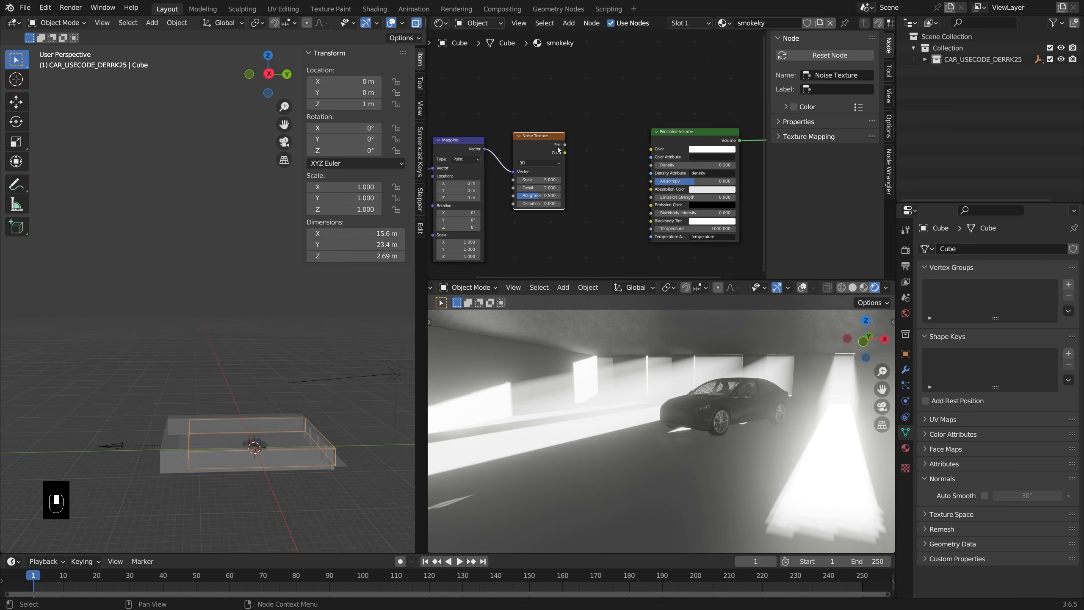
drag(564, 145, 651, 165)
Insert a Map Range node between the Noise Texture's Fac output and the volume's Density
key(shift+a)
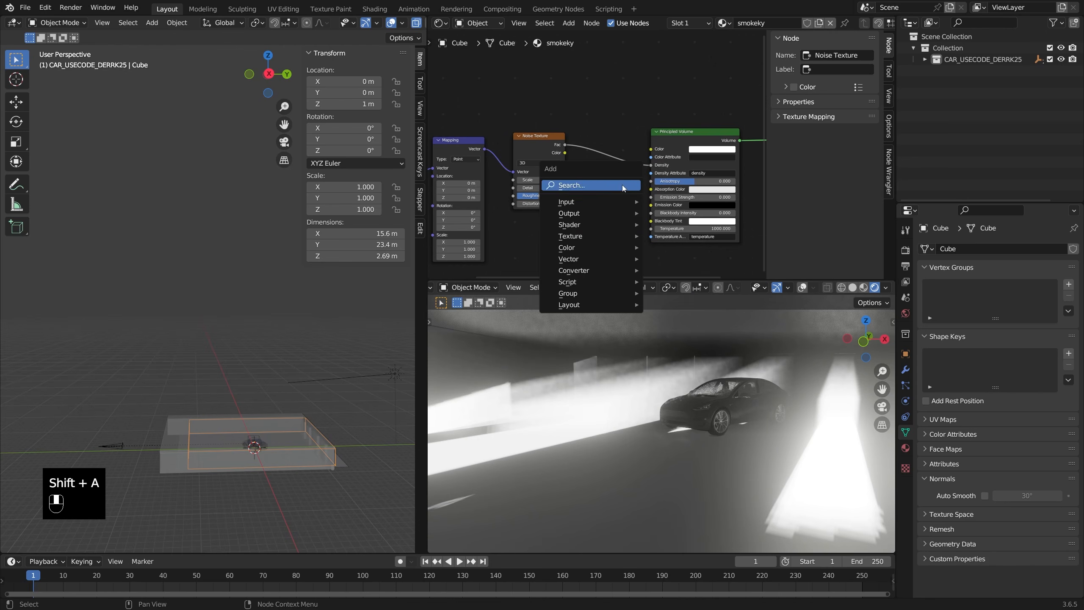
mouse_move(607, 272)
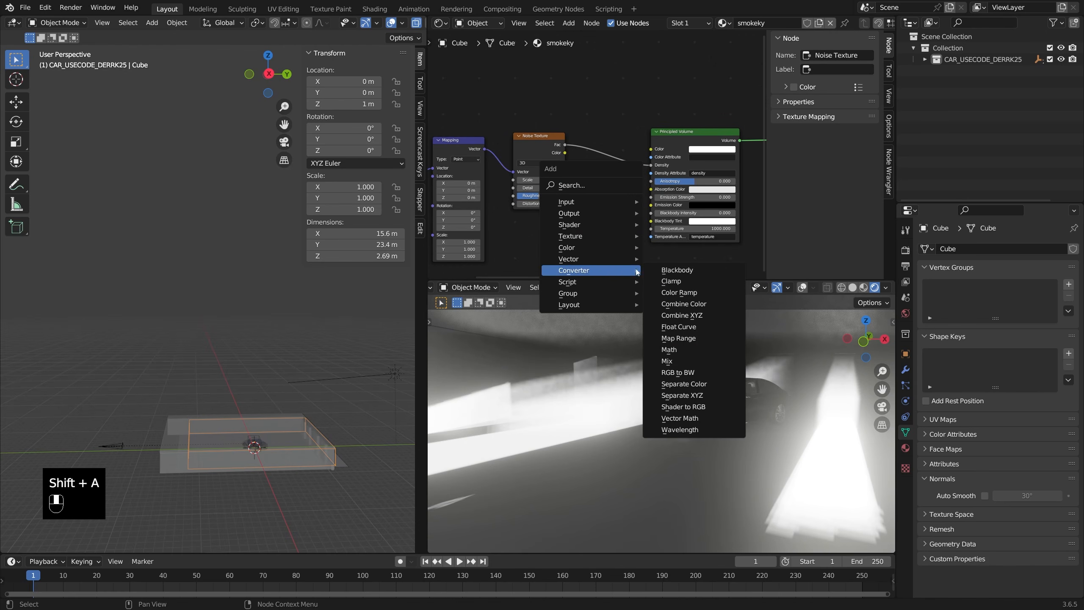
click(683, 340)
click(598, 98)
scroll(760, 237, up, 1)
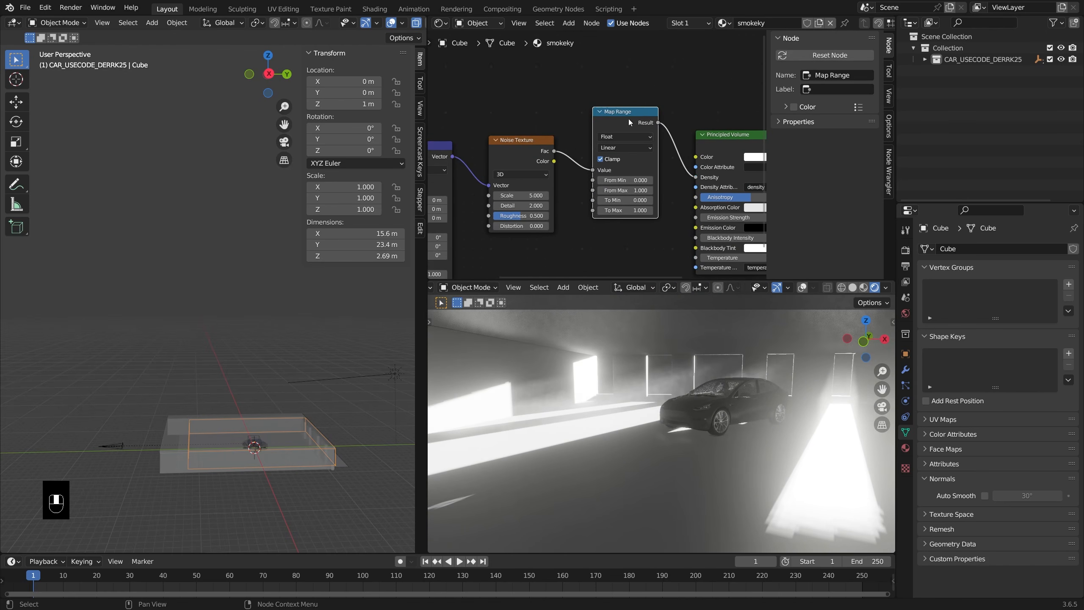
Set the Map Range To Min to 0.010 and To Max to 0.240, and return to the camera view
scroll(642, 139, up, 3)
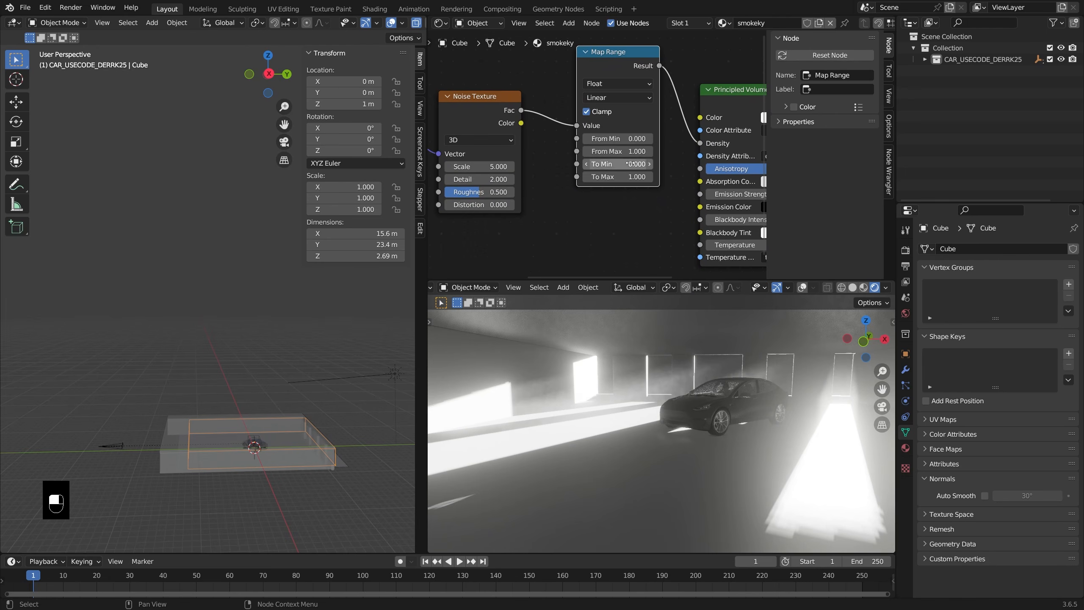
shift+drag(619, 164, 586, 176)
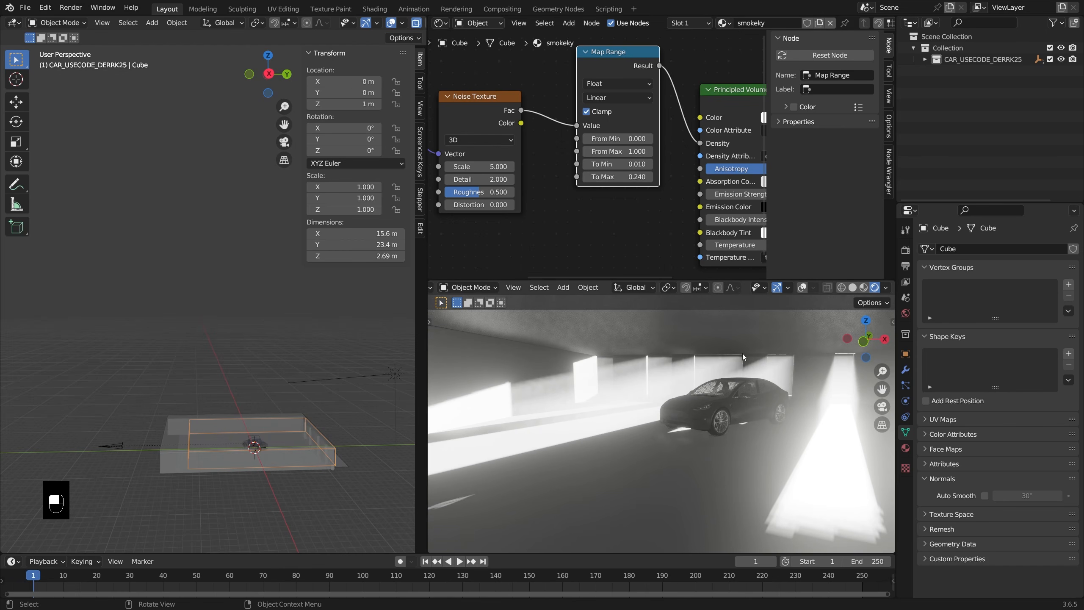
key(KP_0)
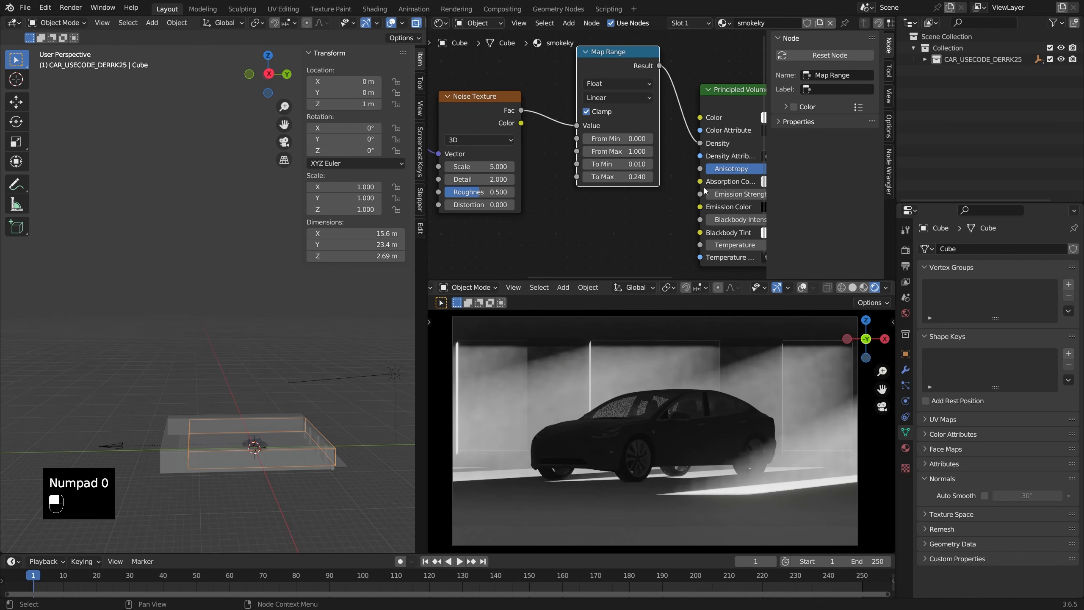
Raise the fog's contrast by setting the Map Range From Min to 0.440 and From Max to 0.510
scroll(672, 147, down, 2)
middle_drag(626, 175, 654, 179)
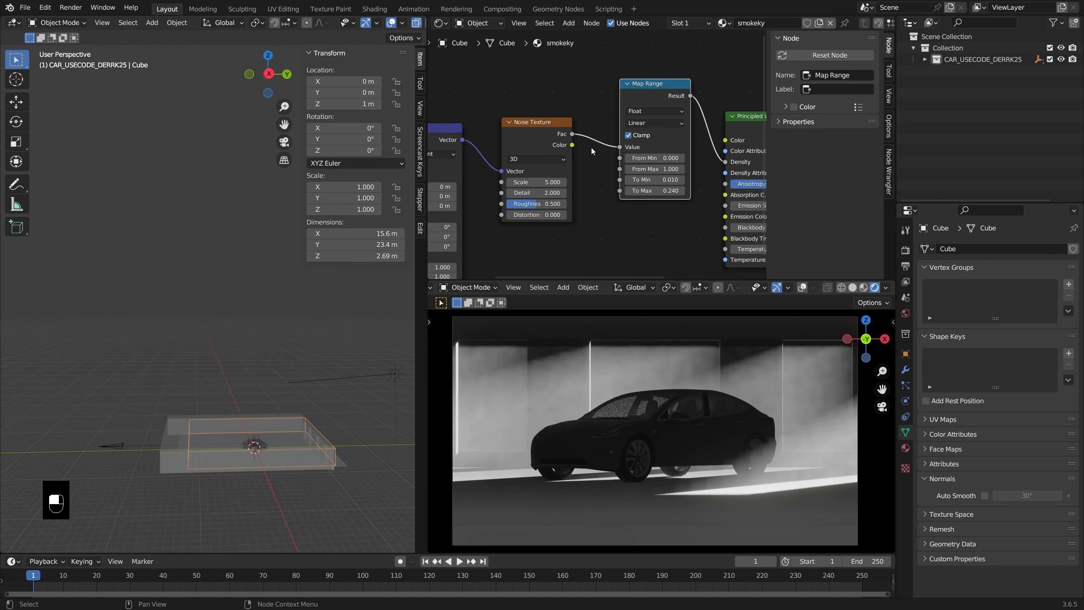
drag(542, 147, 535, 147)
mouse_move(655, 158)
shift+mouse_down()
mouse_move(688, 158)
mouse_move(620, 169)
mouse_move(661, 159)
mouse_move(650, 169)
shift+mouse_up()
scroll(729, 429, up, 1)
shift+middle_drag(703, 371, 717, 386)
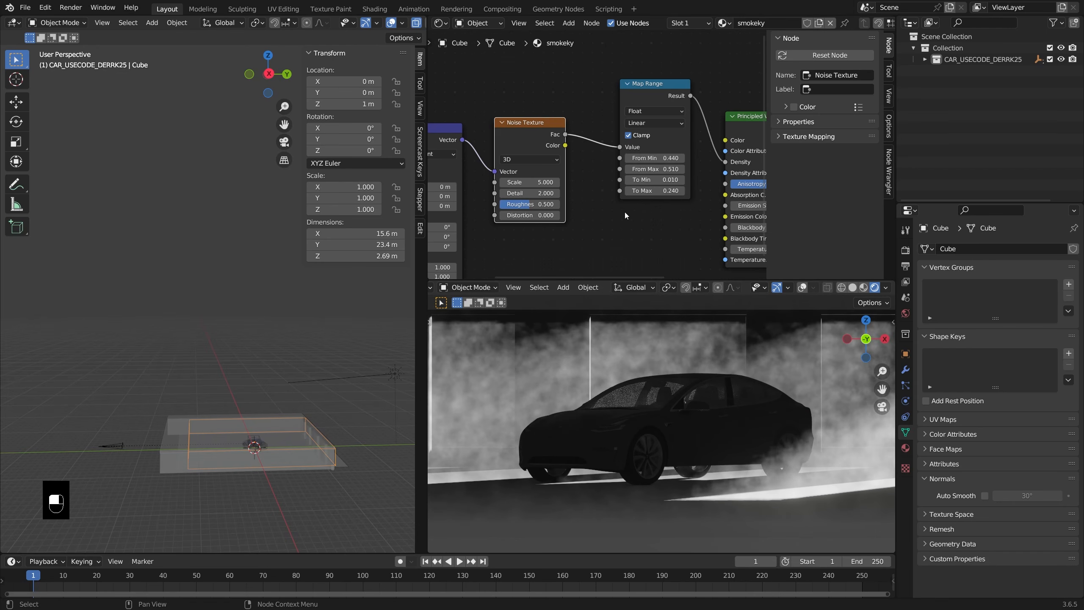
Try out other Scale values on the Noise Texture
middle_drag(602, 212, 619, 194)
mouse_move(547, 163)
shift+mouse_down()
mouse_move(562, 163)
mouse_move(543, 163)
shift+mouse_up()
right_click(546, 163)
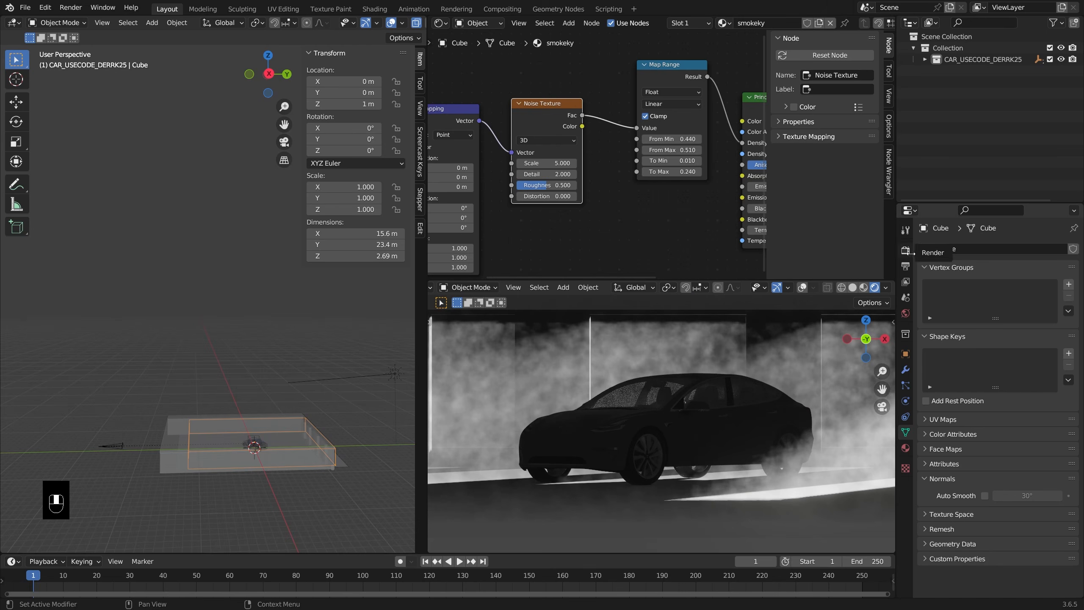
Preview the Map Range node's output directly in the fog material
scroll(666, 116, down, 2)
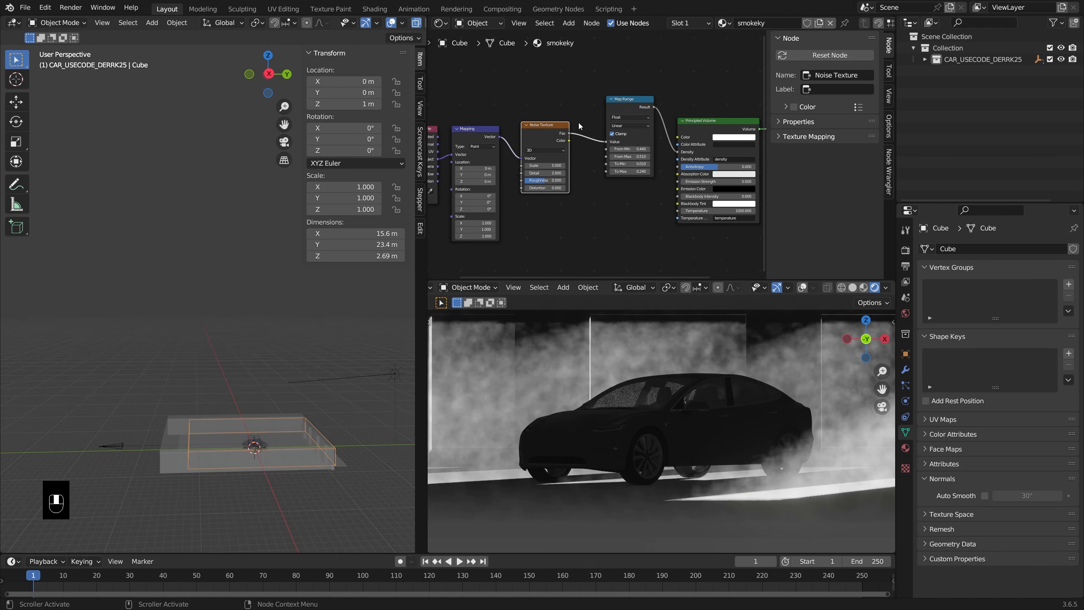
ctrl+shift+click(640, 107)
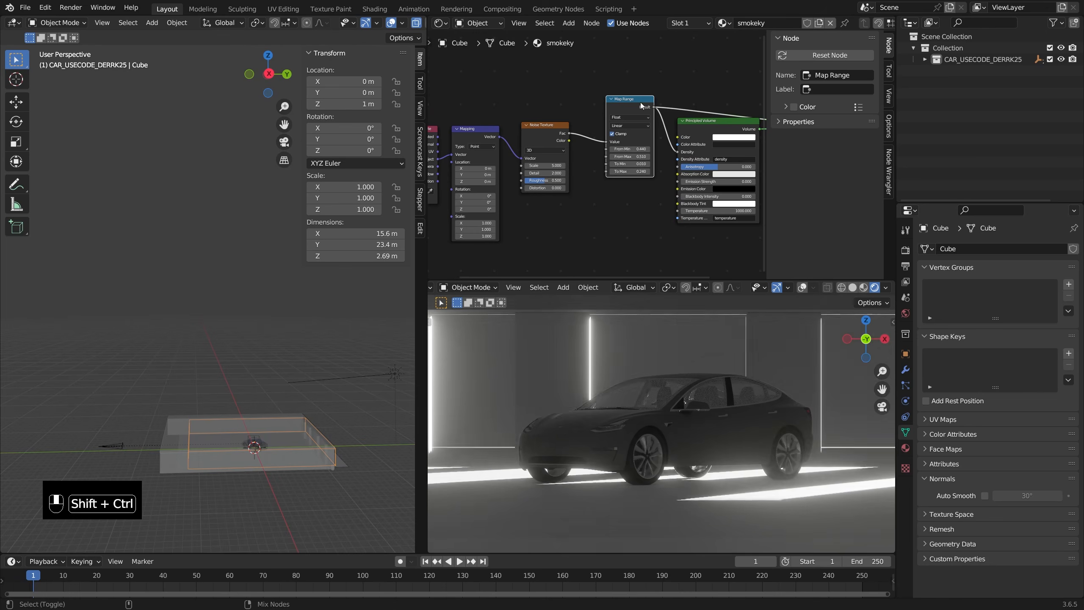
Switch the render engine to Cycles and examine the Map Range pattern previewed on the fog cube
click(906, 250)
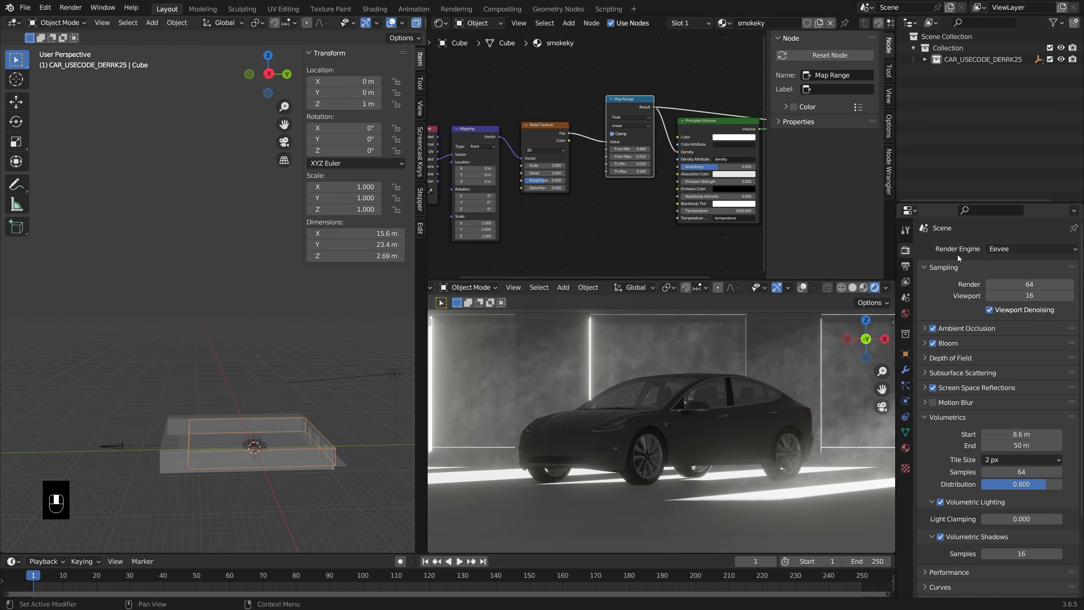
click(1036, 249)
click(1023, 286)
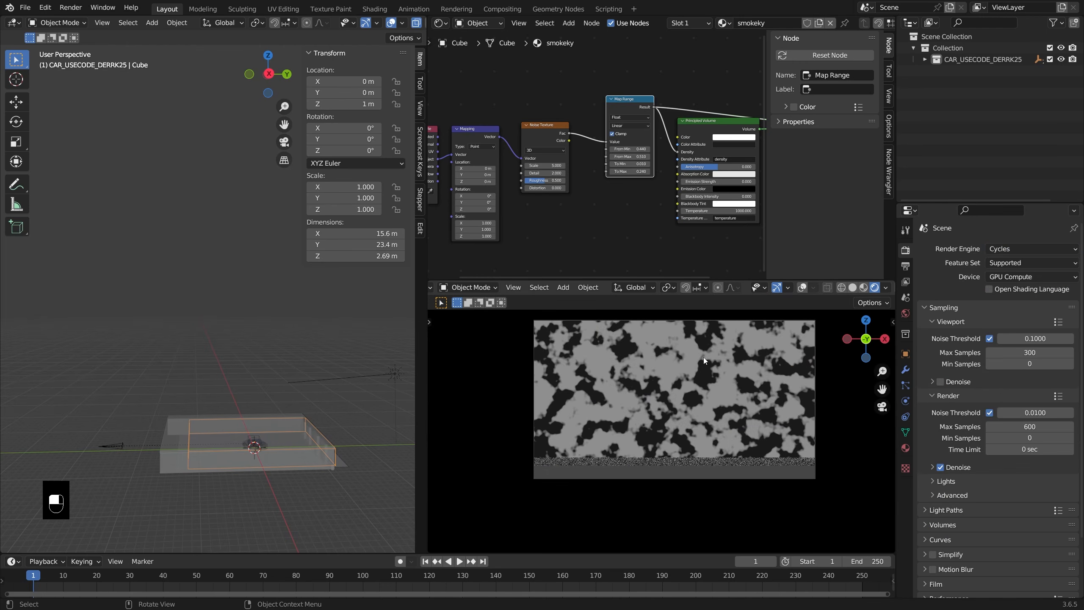
scroll(704, 388, up, 5)
middle_drag(677, 426, 675, 420)
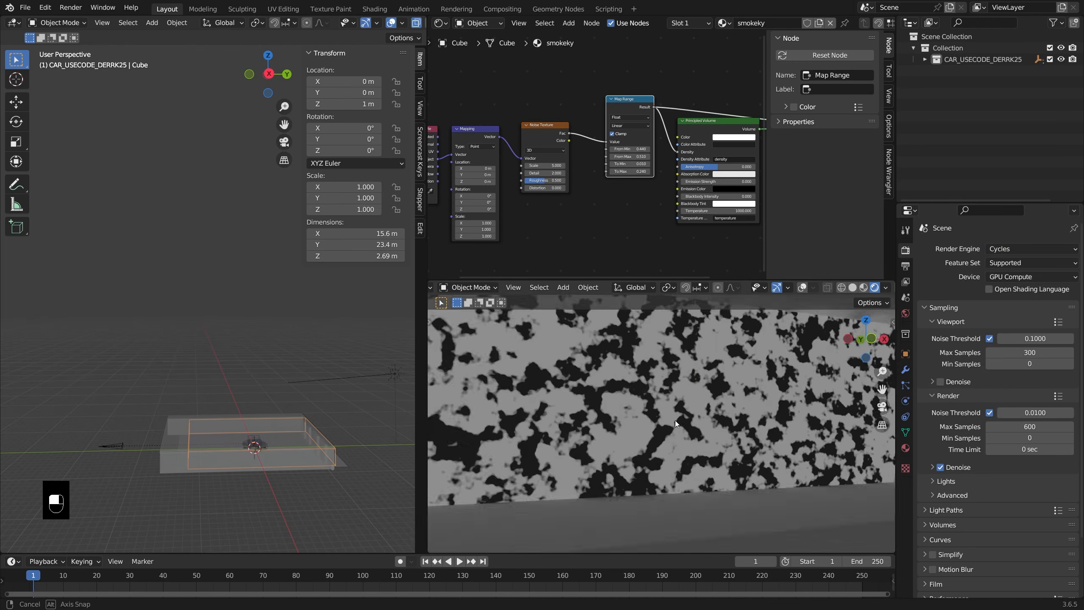
scroll(675, 420, down, 3)
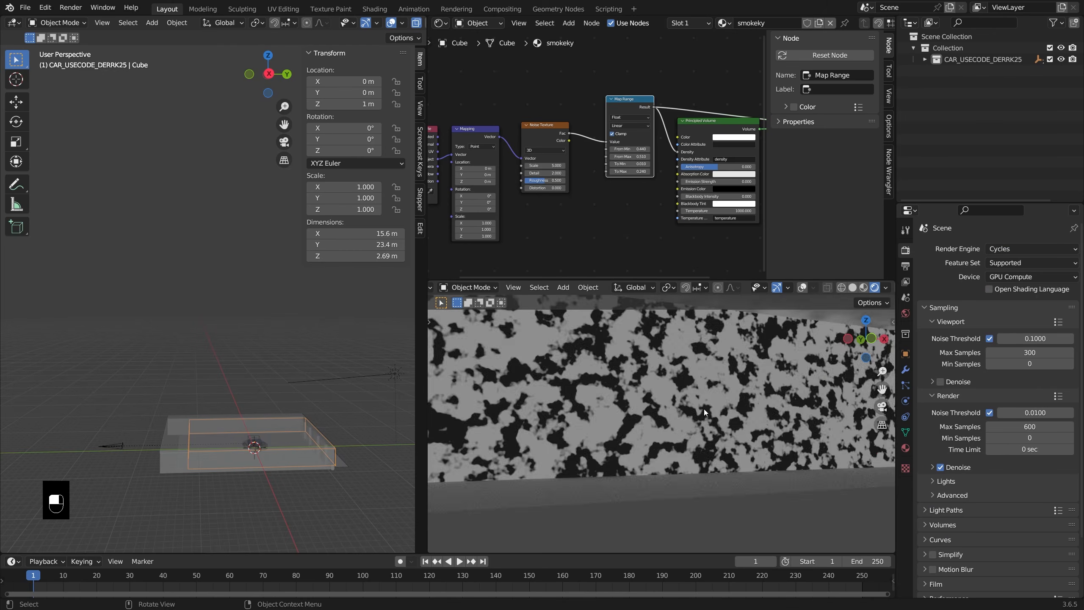
scroll(723, 407, down, 5)
middle_drag(723, 408, 681, 412)
scroll(922, 513, down, 4)
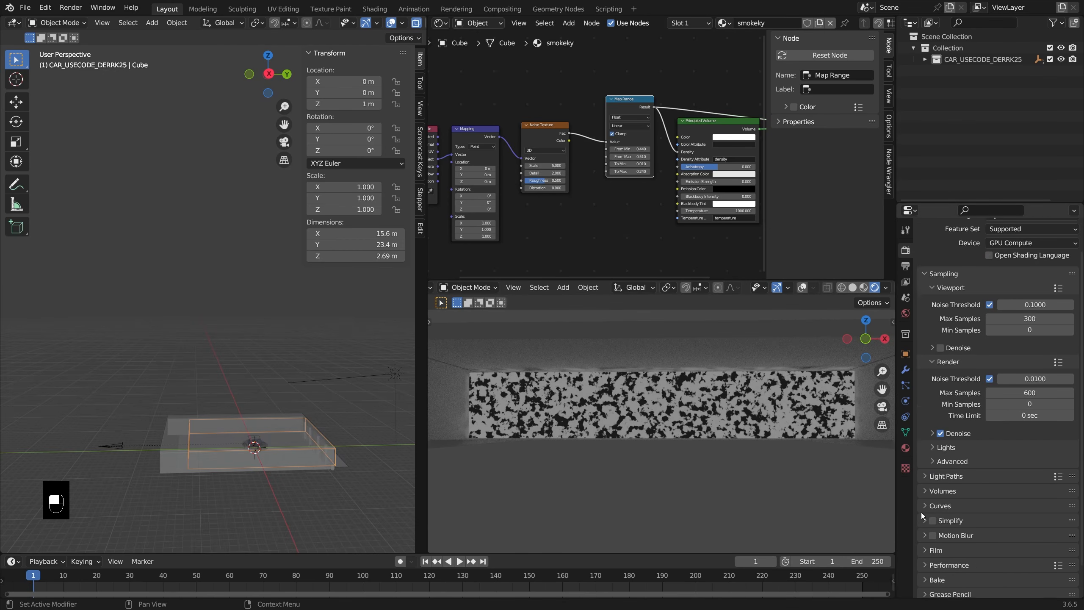
Review the fog cube's Display As options among its viewport display settings
click(906, 354)
scroll(964, 500, down, 10)
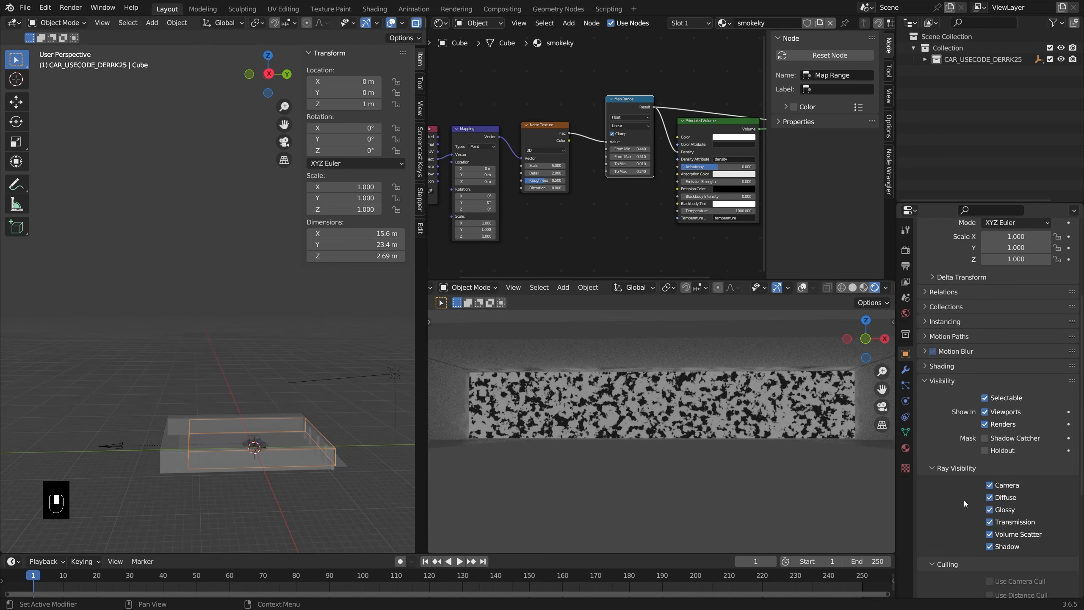
click(1022, 546)
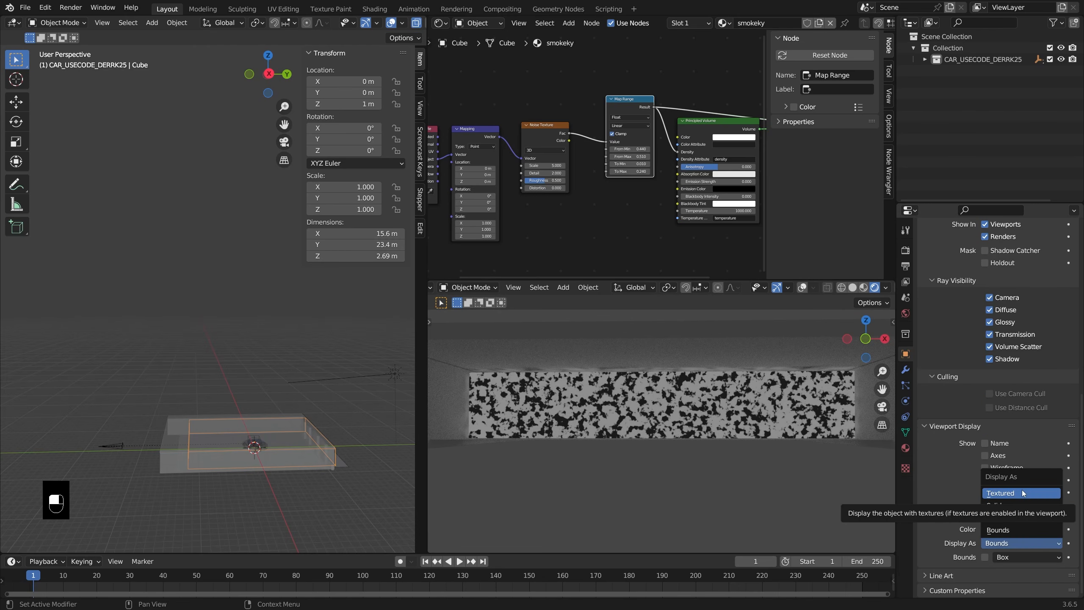
scroll(969, 255, up, 10)
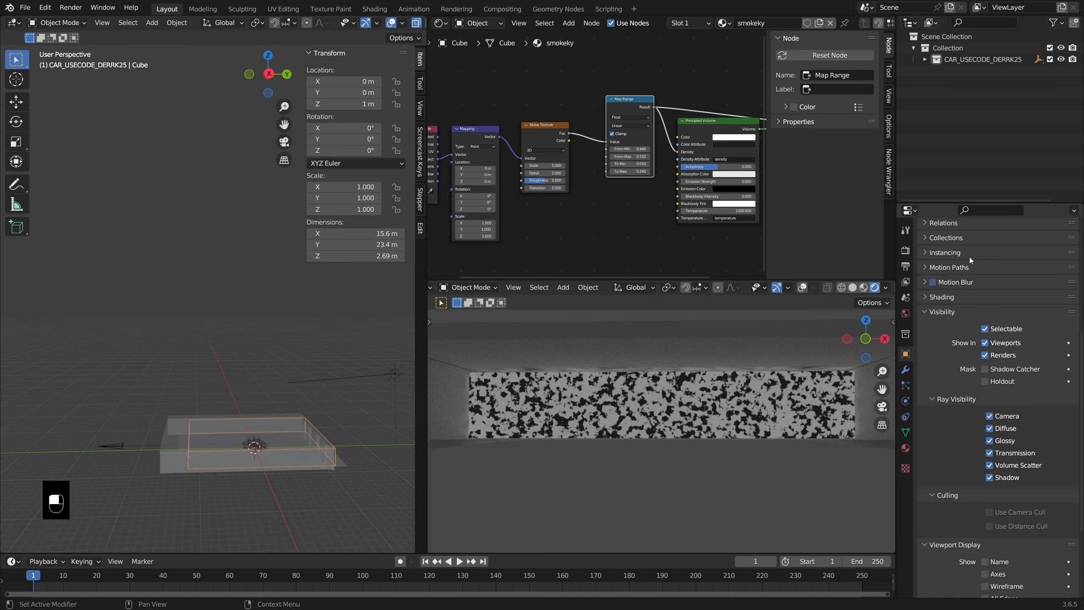
scroll(981, 251, up, 5)
scroll(674, 201, up, 2)
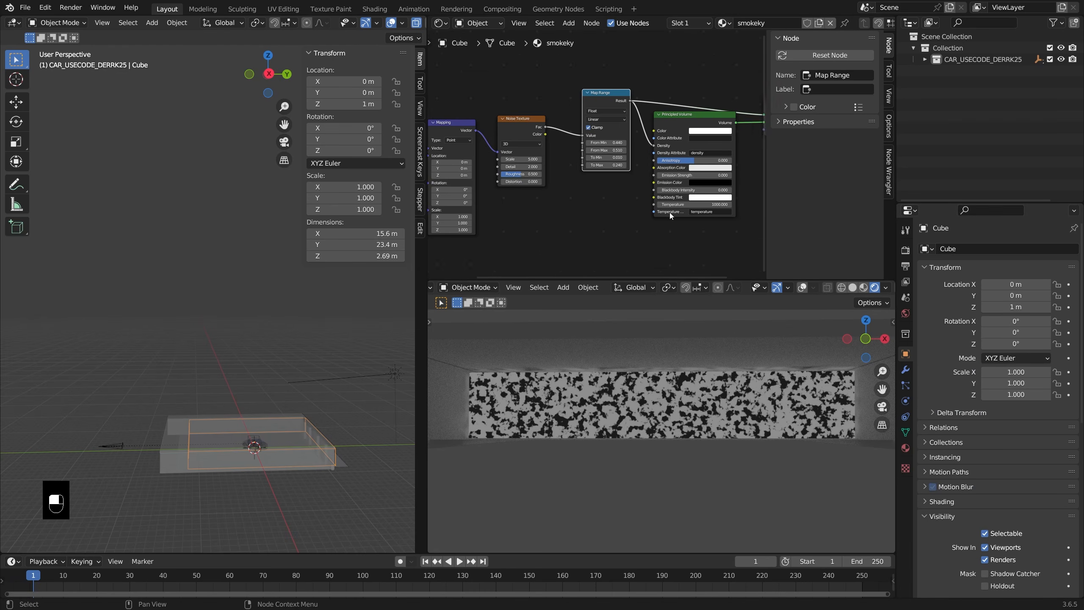
Set the Noise Texture's Scale to 5.650, Detail to 14.300 and Roughness to 0.877
scroll(543, 179, down, 1)
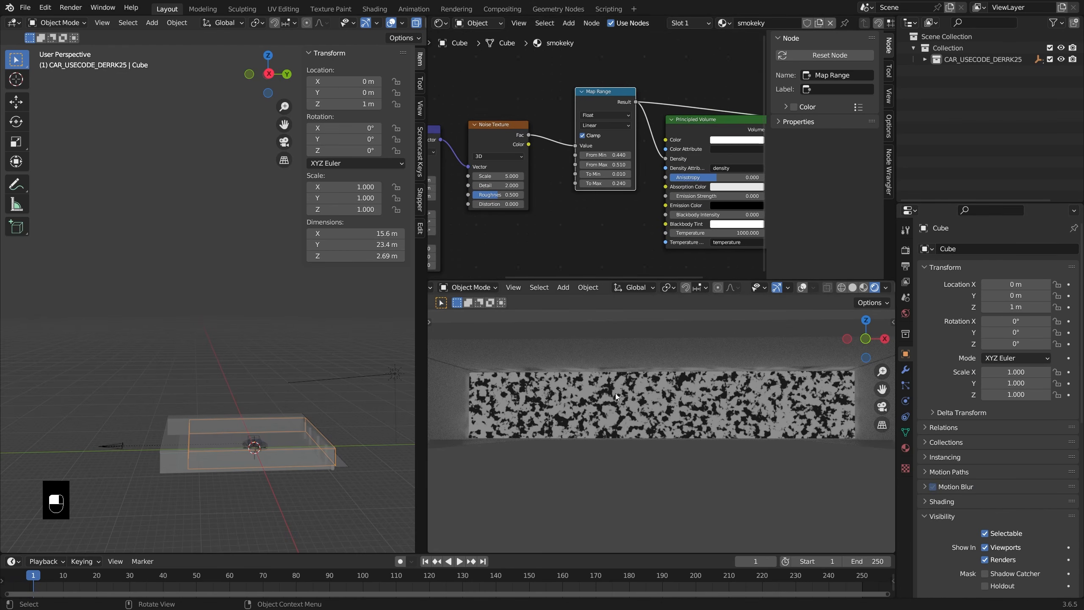
scroll(598, 345, up, 5)
drag(509, 186, 536, 176)
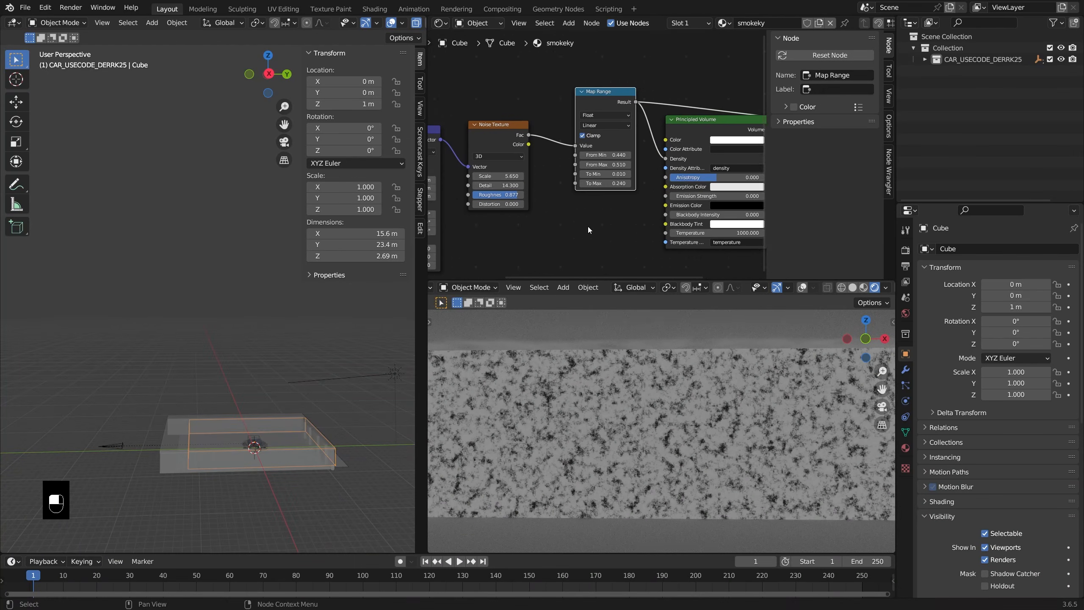
Switch the render engine to Eevee, cut the Map Range link to the Surface output, and return to the camera view
click(907, 255)
click(1003, 249)
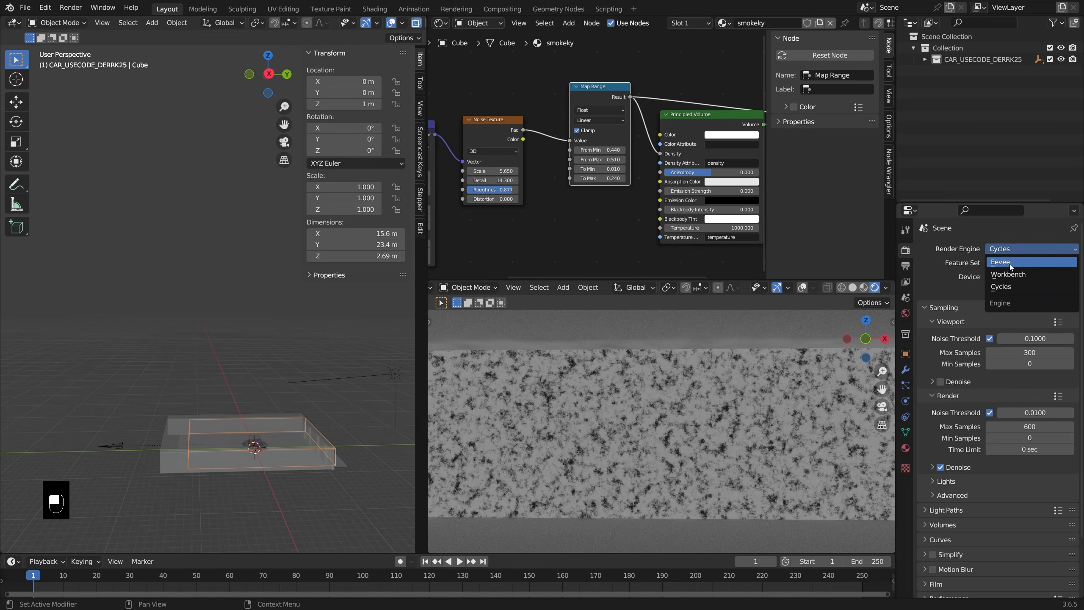
click(1010, 263)
ctrl+scroll(620, 108, down, 5)
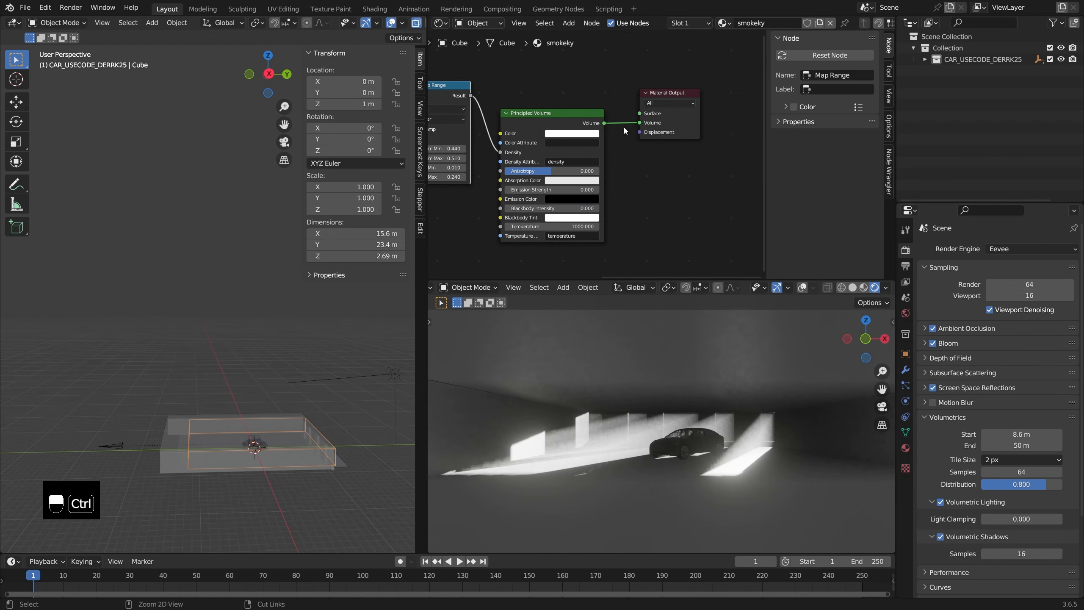
key(KP_0)
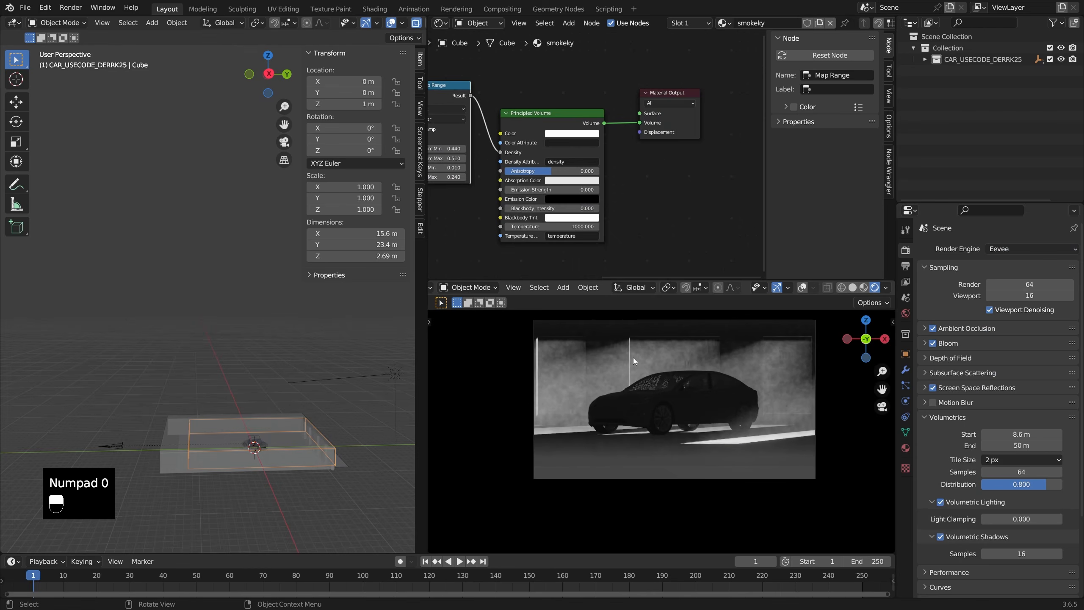
Set the Noise Texture's Detail to 10.800 and Distortion to 0.670
middle_drag(572, 182, 686, 168)
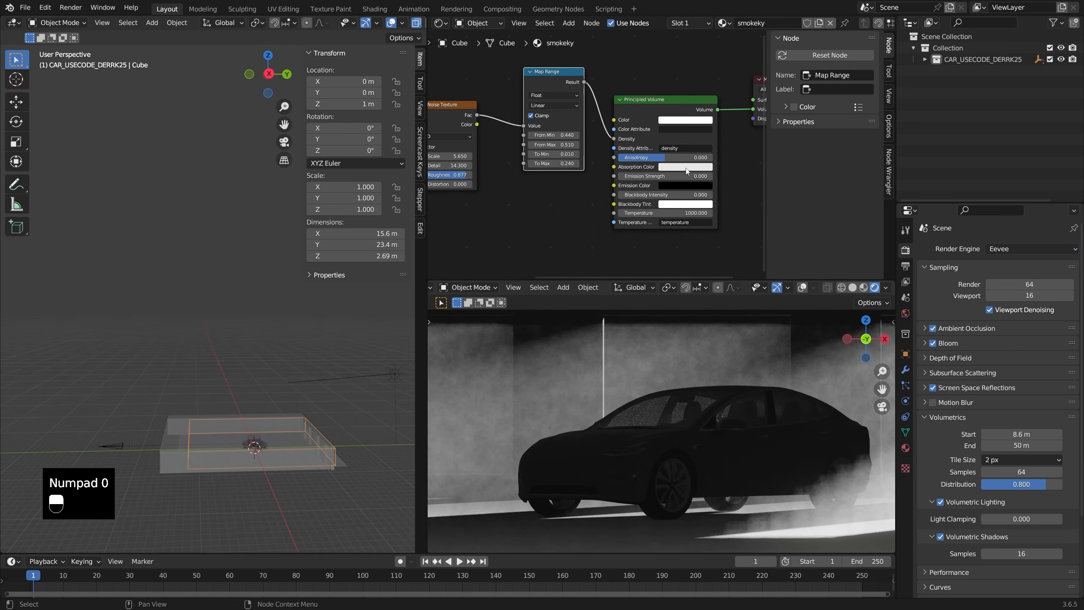
middle_drag(575, 166, 608, 173)
shift+drag(499, 180, 514, 160)
scroll(665, 415, down, 1)
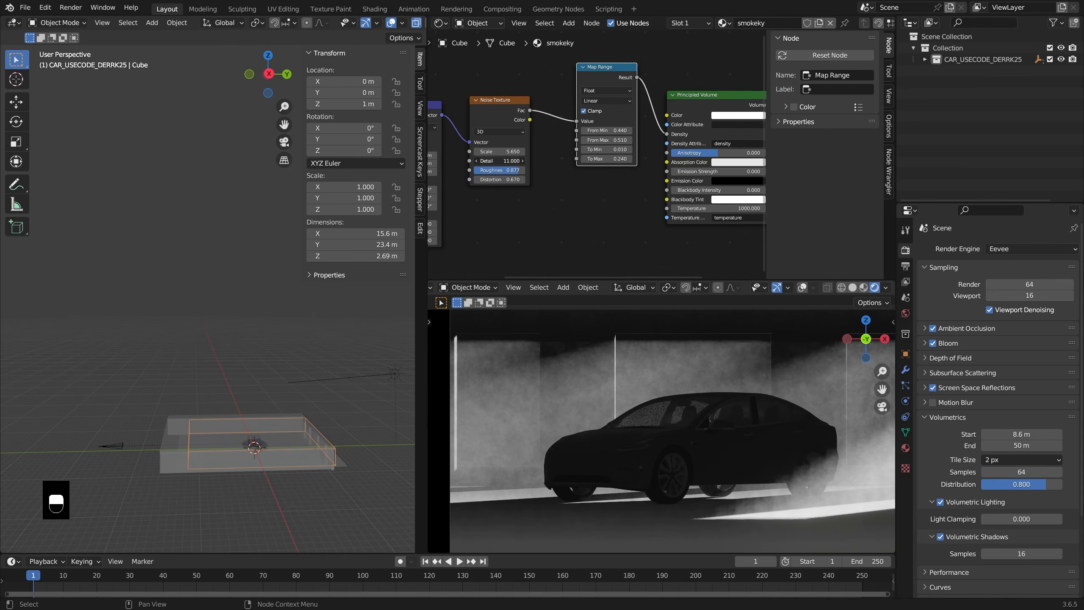
scroll(736, 463, down, 2)
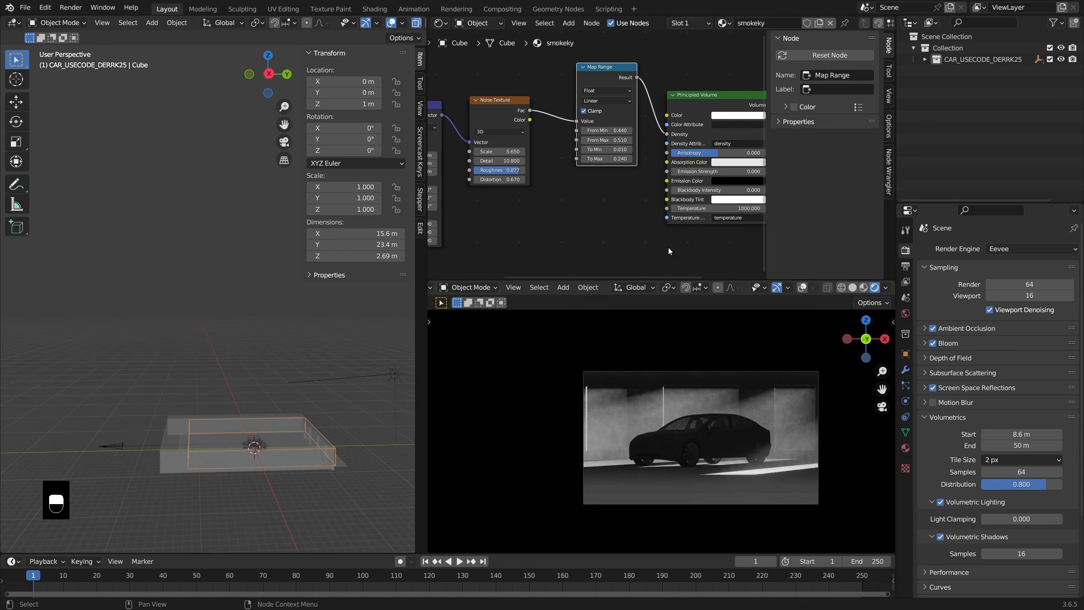
Change the Noise Texture's dimensions to 4D to expose the W value
middle_drag(588, 223, 626, 233)
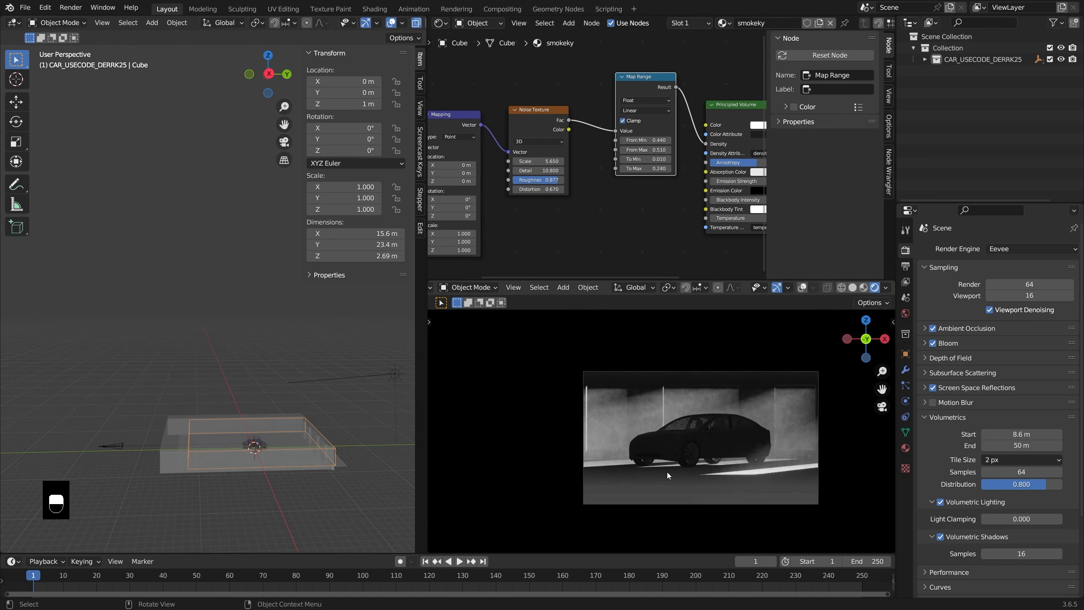
scroll(667, 474, up, 2)
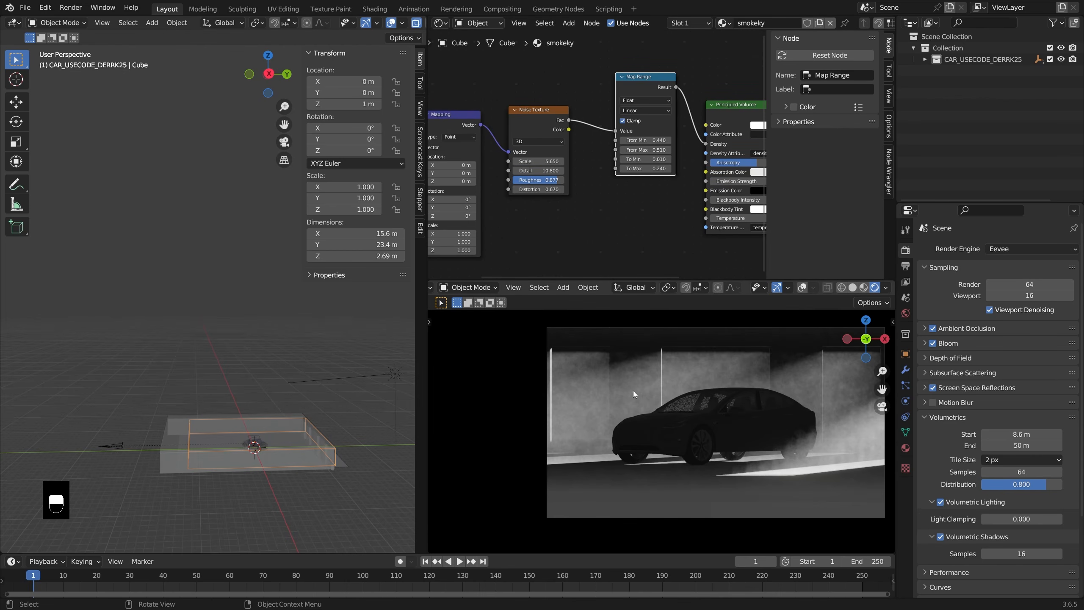
click(557, 143)
click(550, 178)
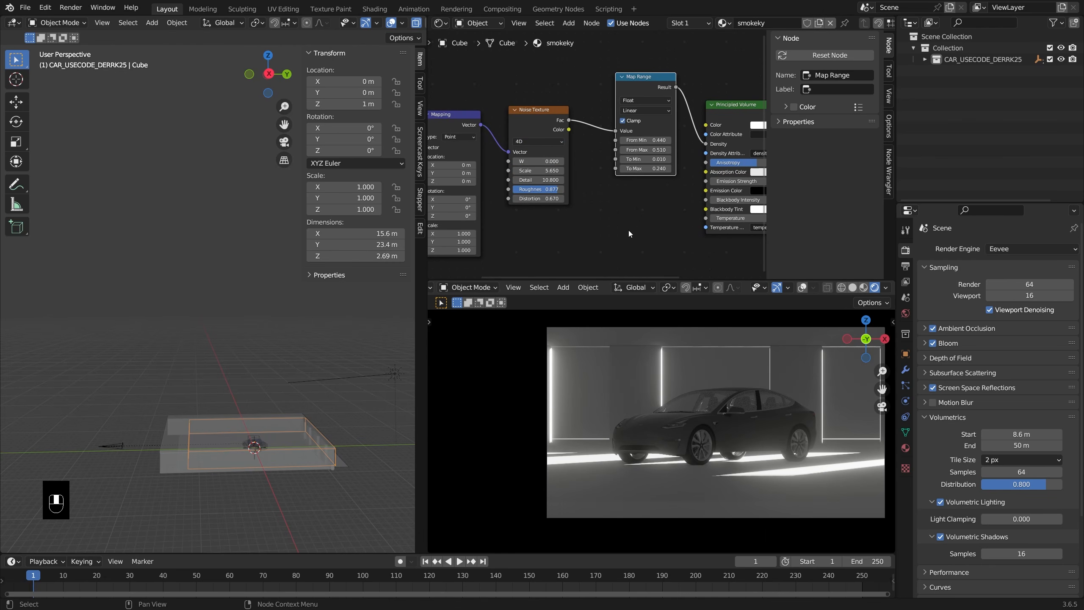
scroll(671, 364, up, 3)
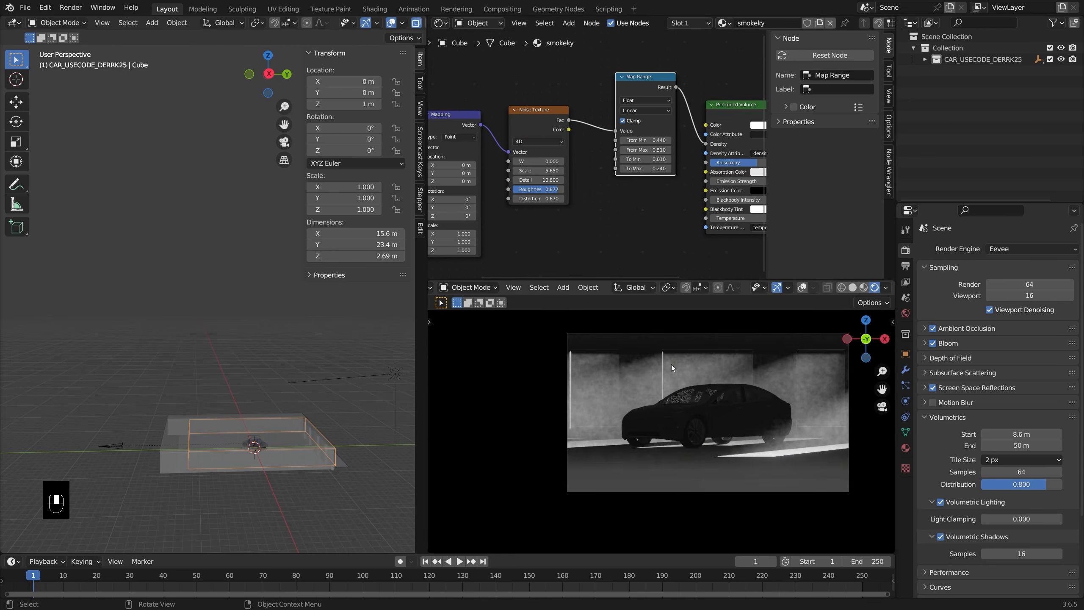
mouse_move(548, 163)
shift+mouse_down()
mouse_move(568, 163)
mouse_move(548, 163)
shift+mouse_up()
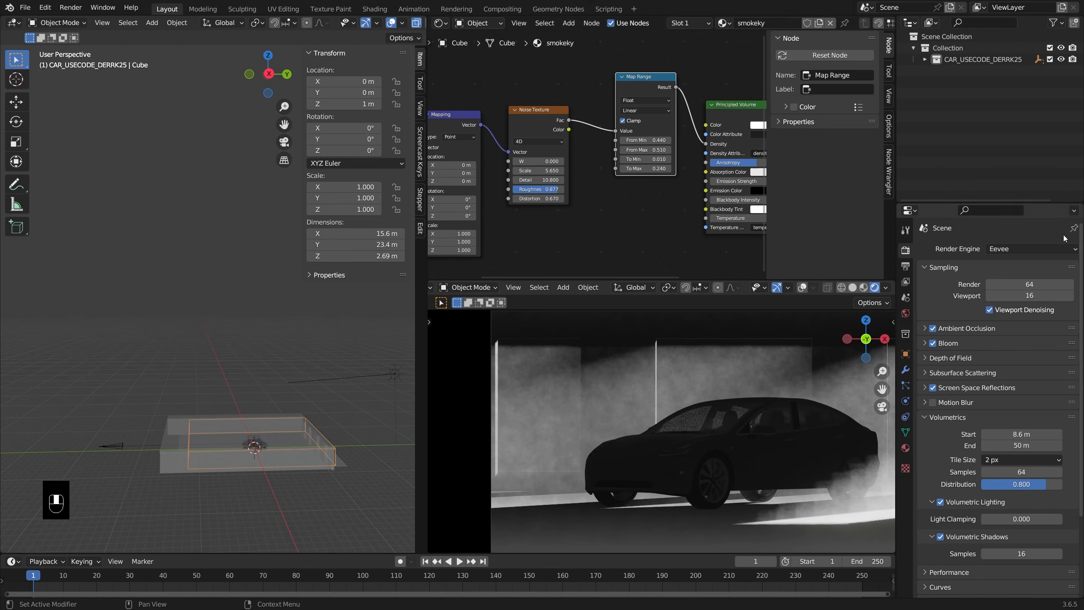
Switch the render engine to Cycles and preview the Map Range node's output directly on the fog cube
click(994, 250)
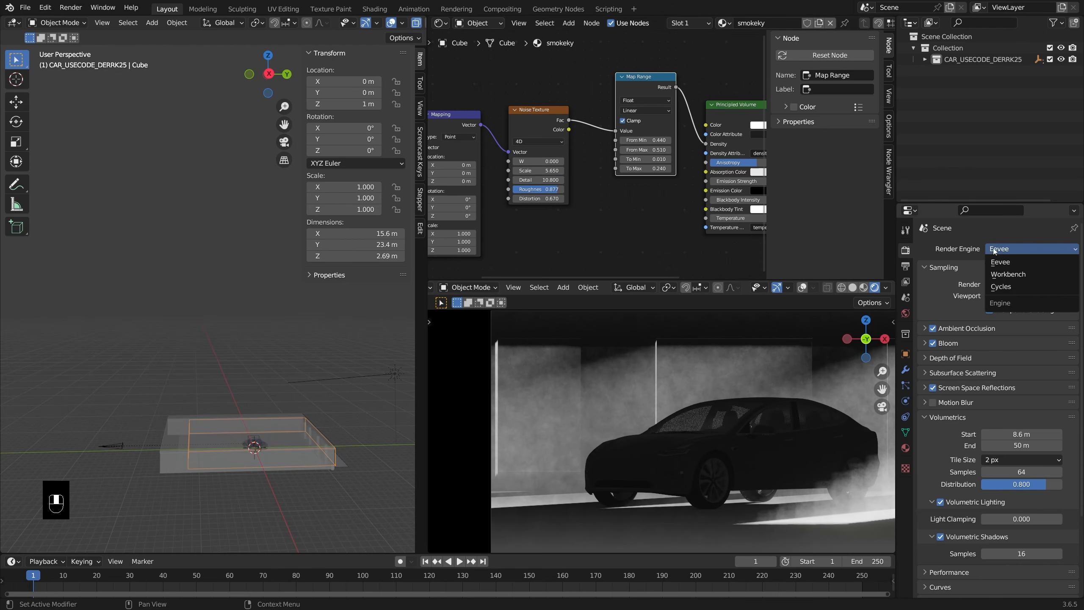
click(1003, 290)
middle_drag(684, 146, 614, 153)
scroll(641, 171, down, 2)
middle_drag(718, 202, 689, 211)
ctrl+shift+click(552, 110)
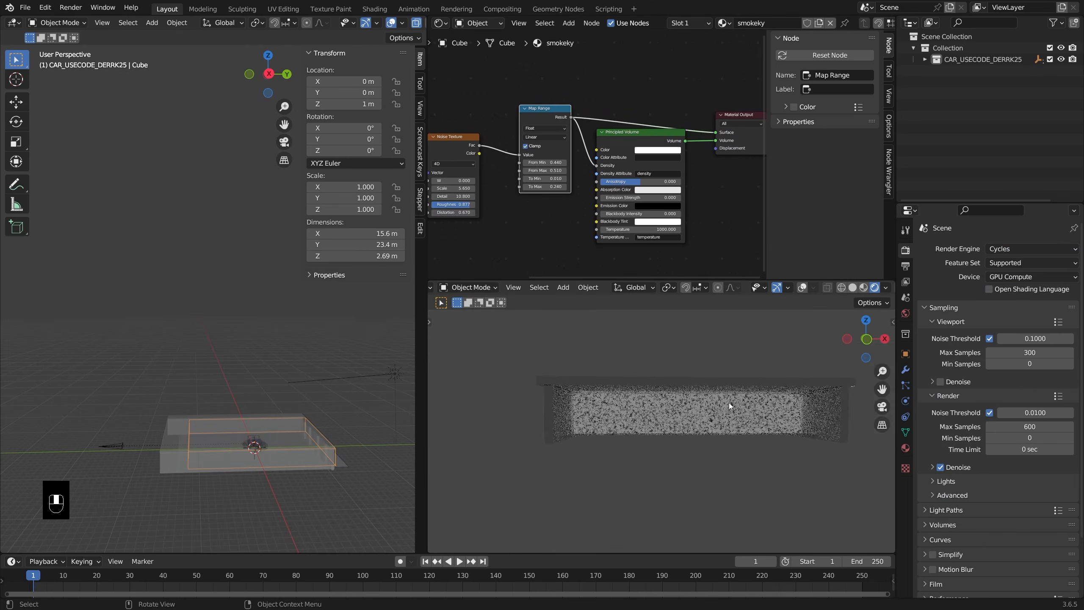
Try out other W values on the Noise Texture
scroll(661, 424, up, 4)
middle_drag(454, 197, 643, 185)
scroll(643, 185, up, 1)
shift+drag(643, 166, 935, 165)
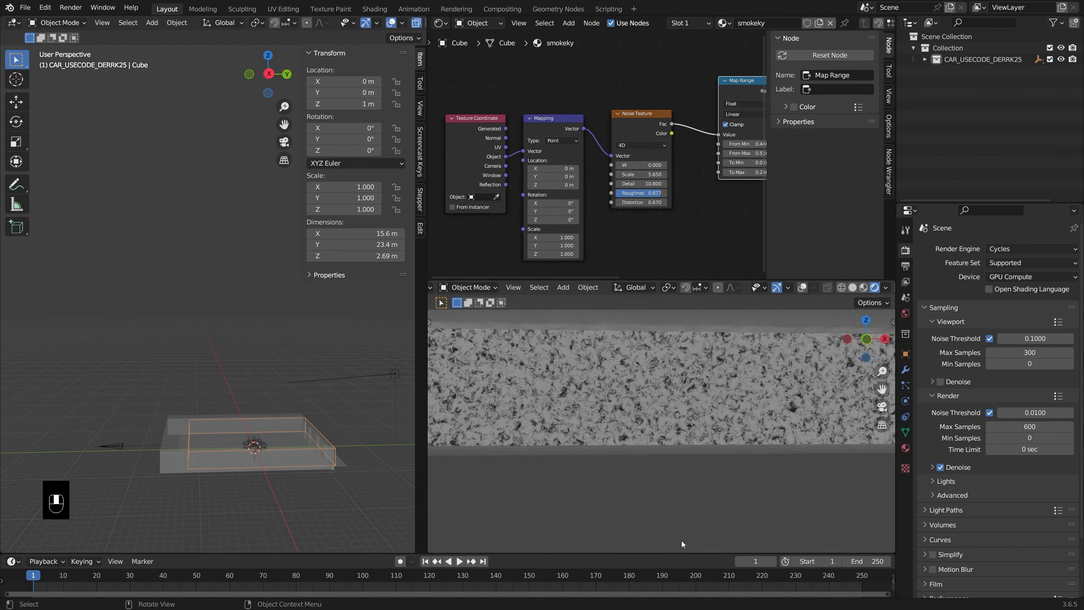
Enlarge the timeline area and set the animation's end frame to 360
drag(682, 552, 682, 458)
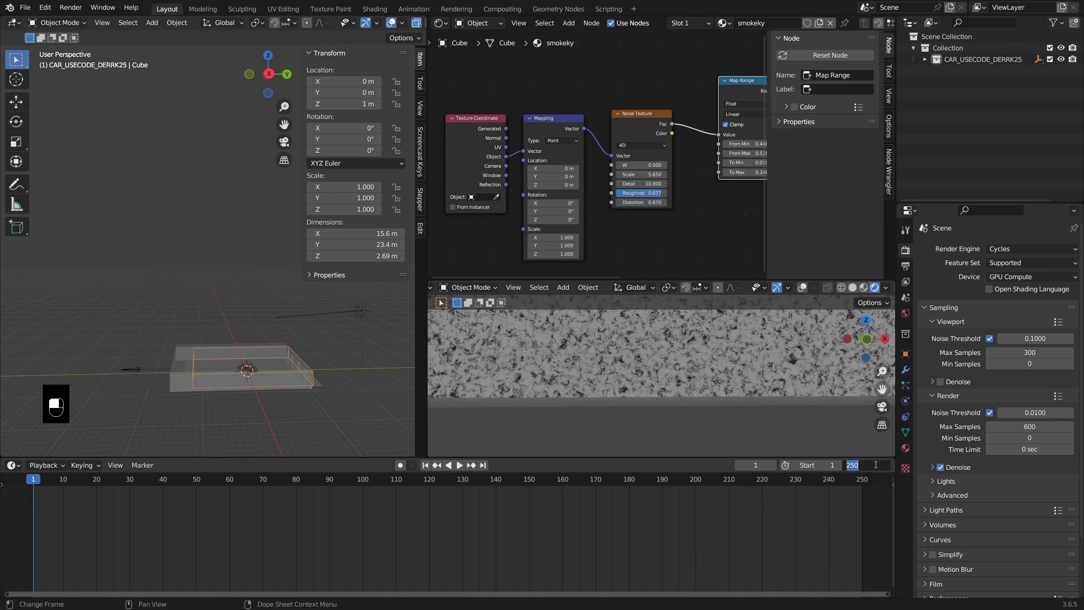
key(Return)
scroll(838, 501, down, 5)
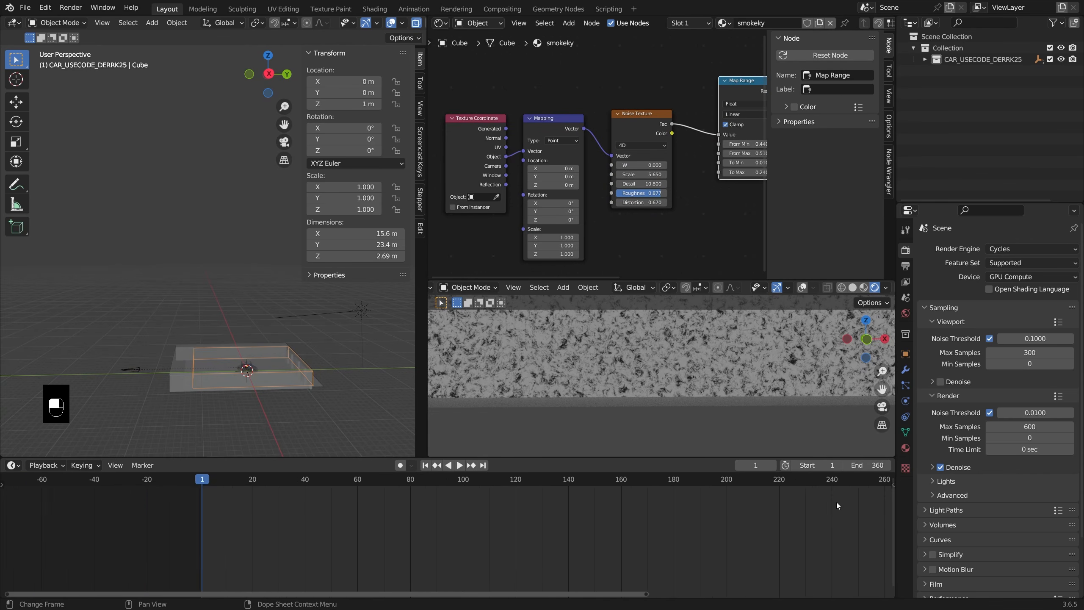
middle_drag(674, 520, 632, 520)
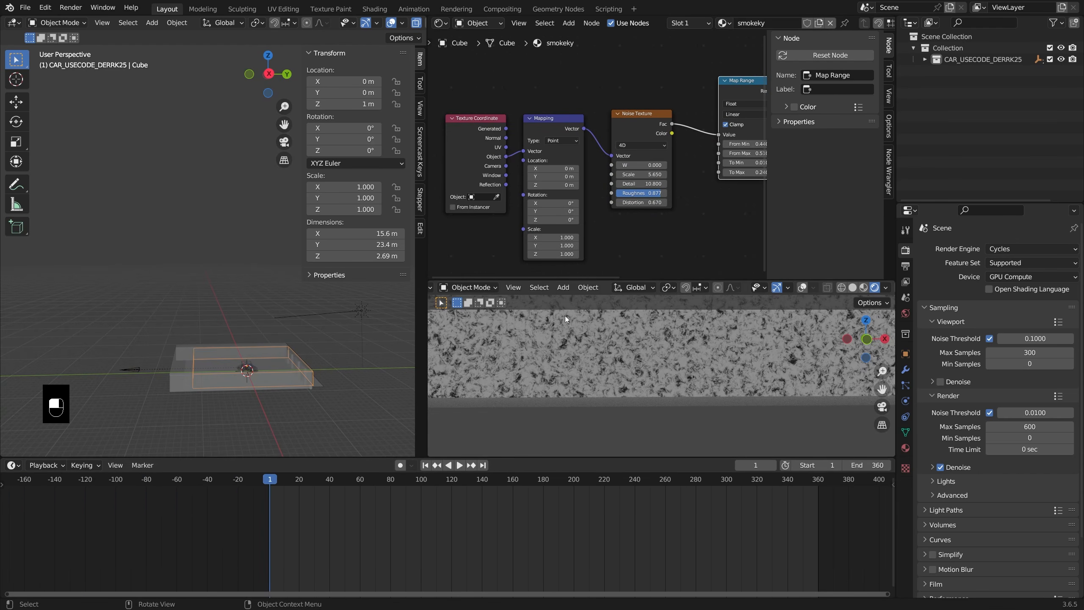
Keyframe the Noise Texture's W value at 0.000 on frame 1 and at 1.080 on frame 360
right_click(642, 165)
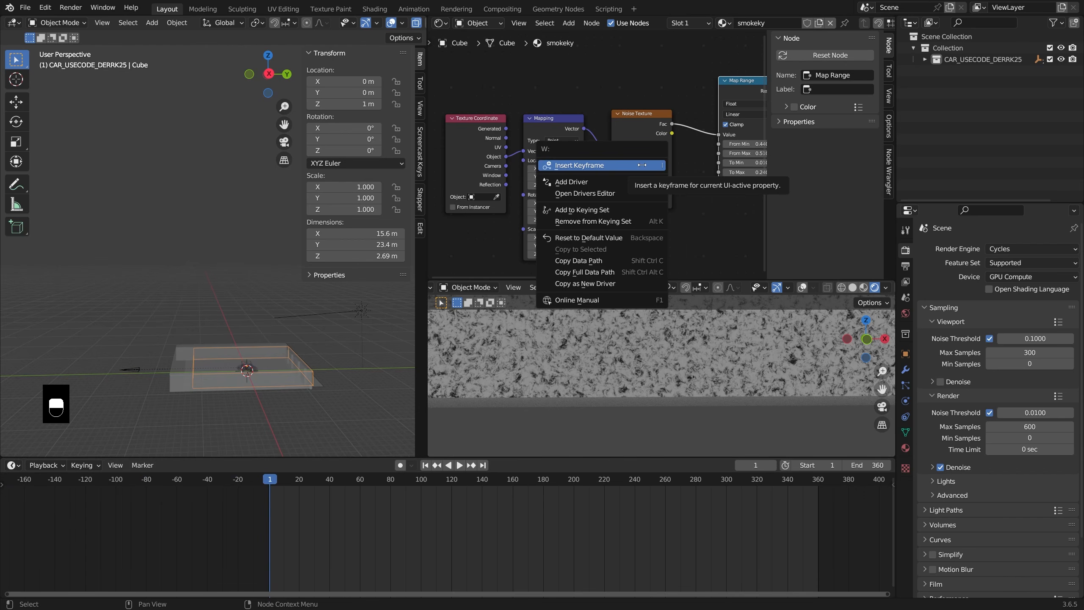
click(641, 165)
drag(821, 479, 820, 480)
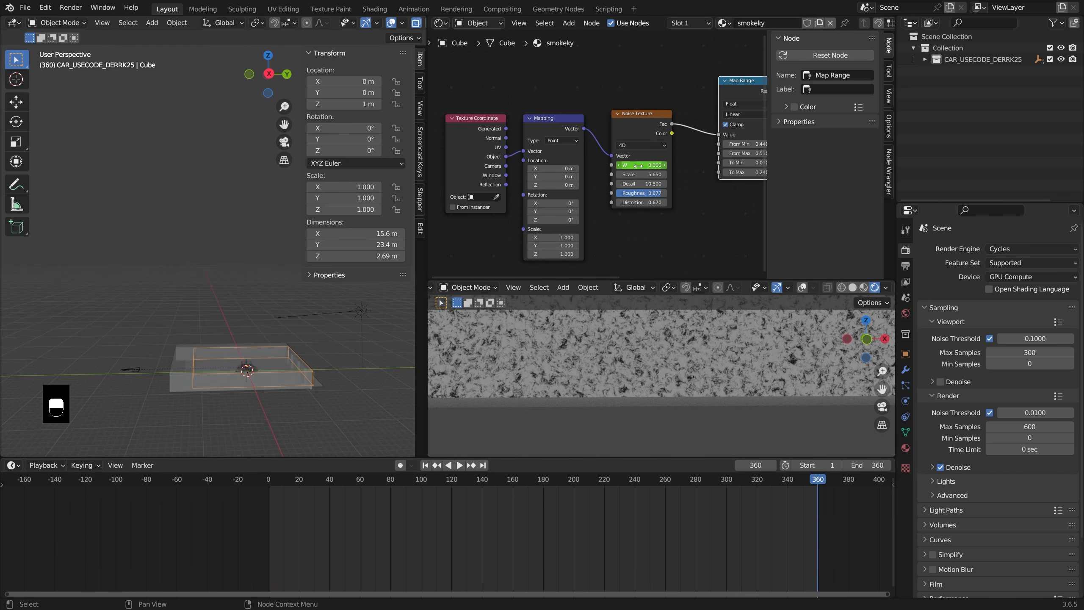
shift+drag(639, 165, 664, 166)
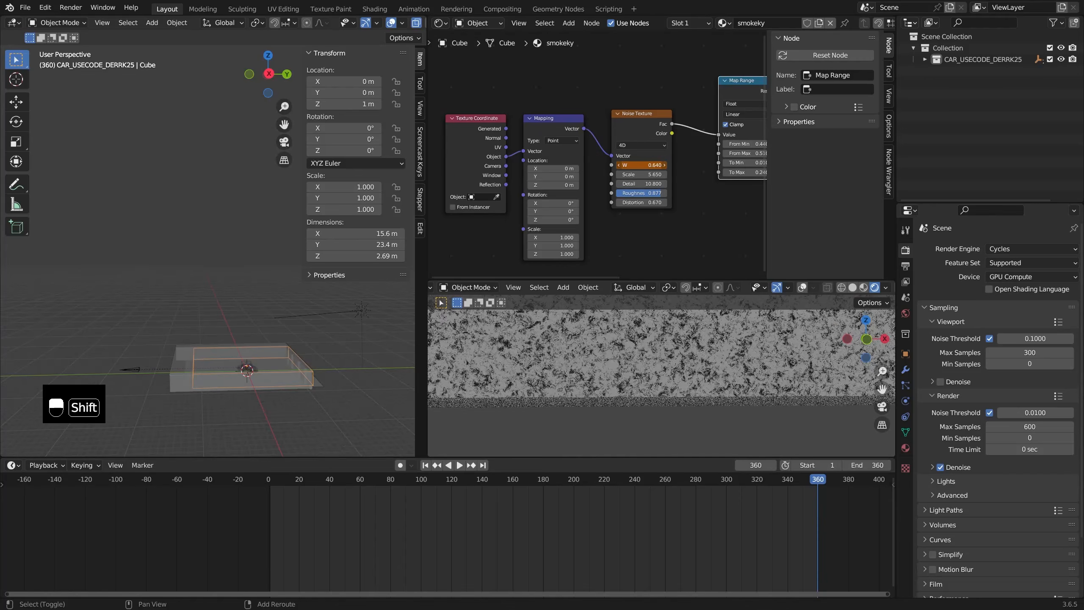
right_click(638, 166)
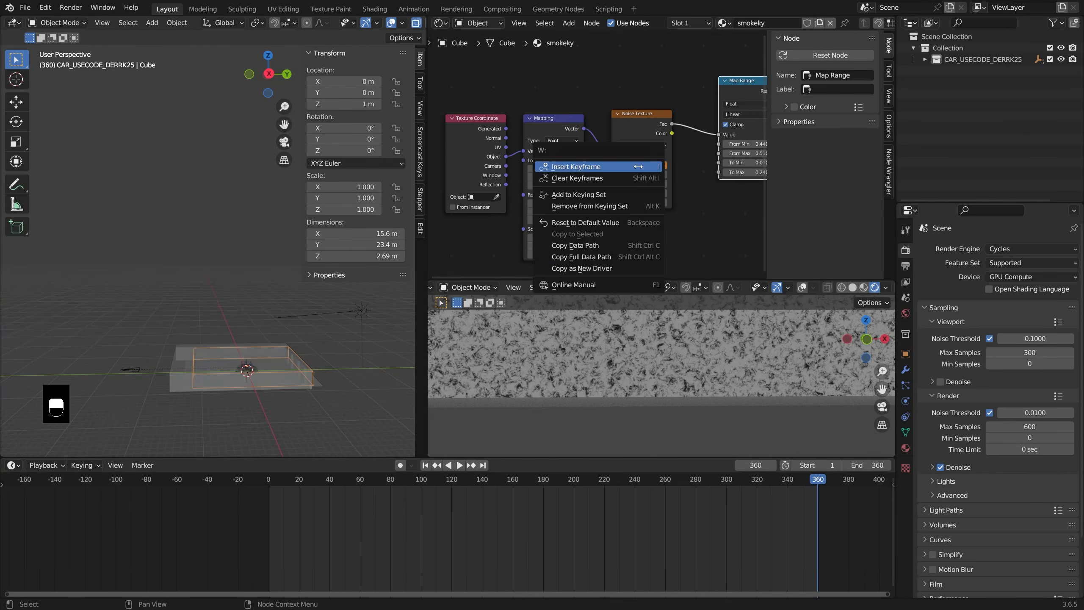
click(638, 166)
click(906, 267)
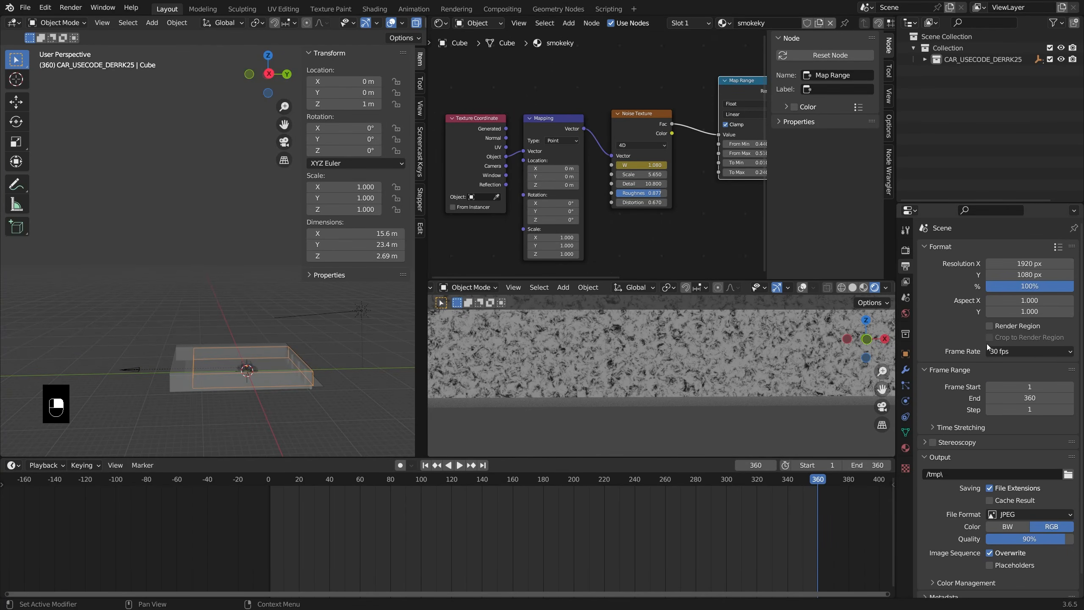
click(906, 251)
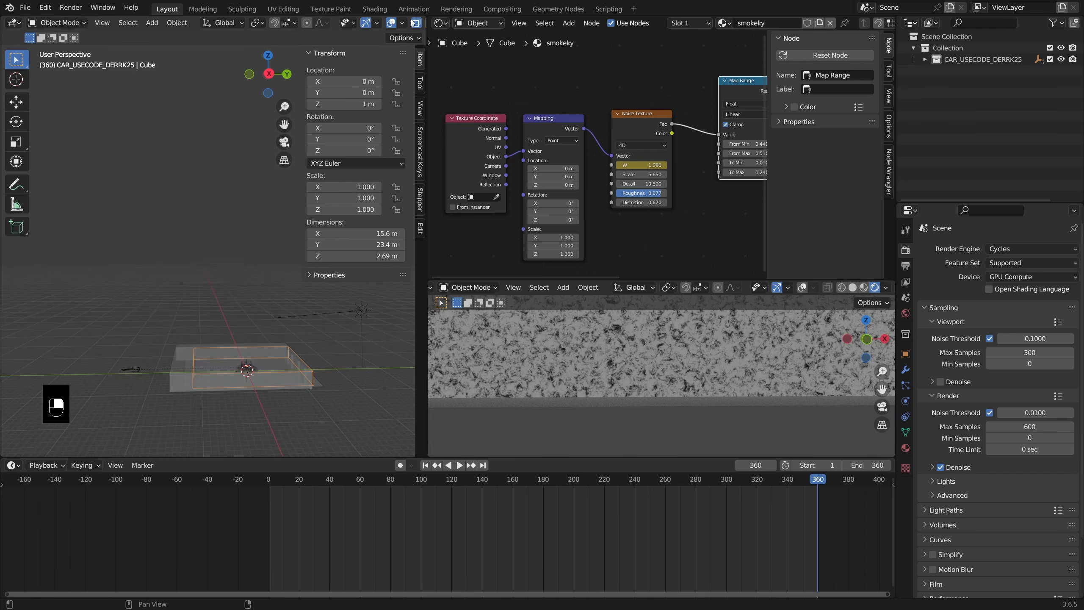
Split the user-perspective viewport and turn the new upper area into a Graph Editor
drag(426, 18, 422, 152)
key(shift+F6)
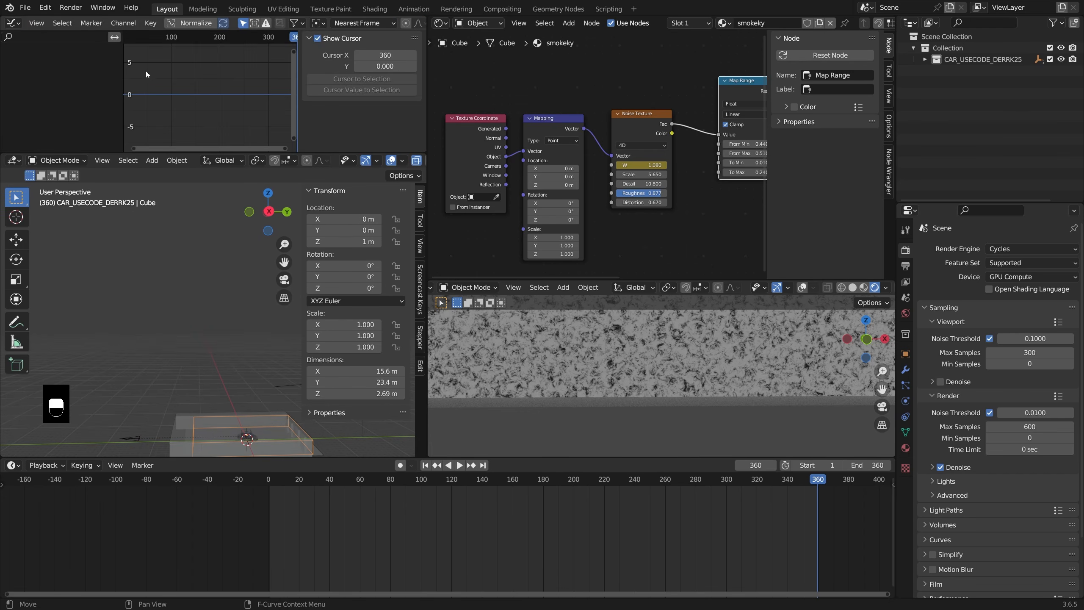
Show the Noise Texture's W curve in the Graph Editor, play the animation, frame the whole curve and enable Normalize
click(623, 117)
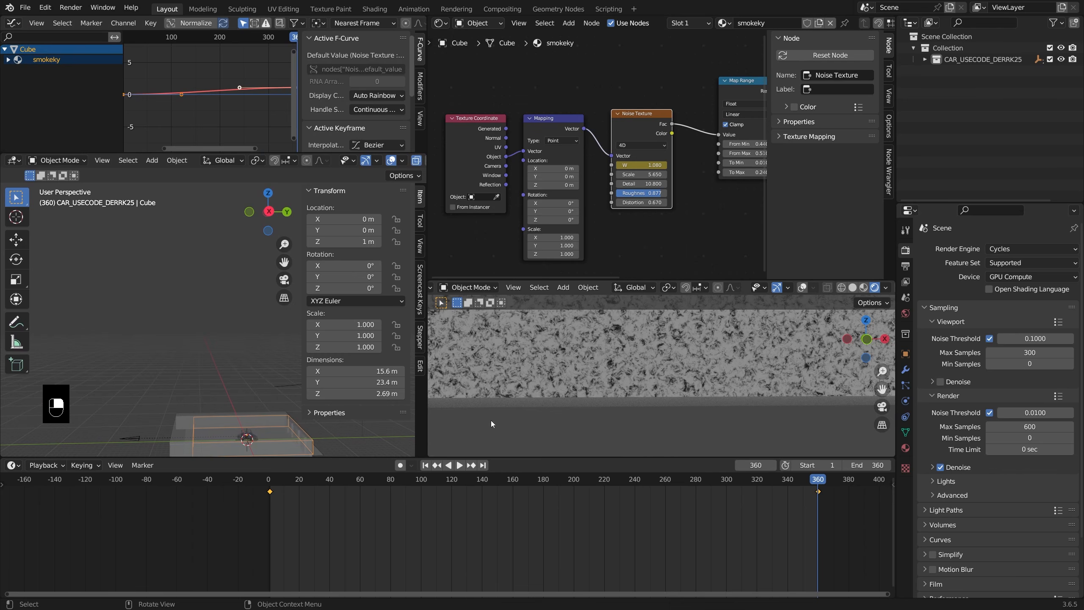
key(space)
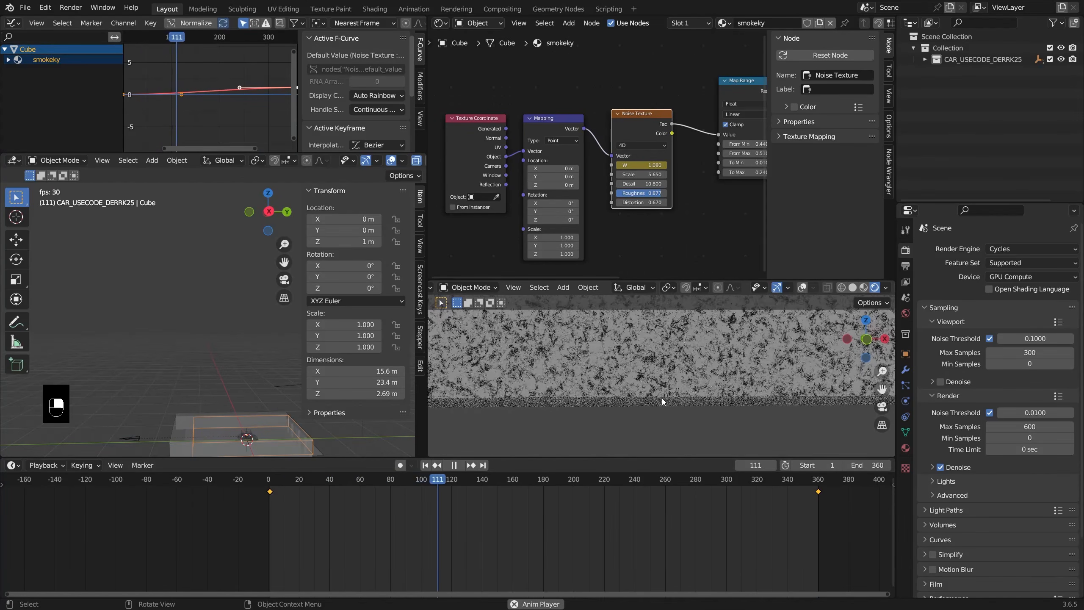
key(a)
key(Home)
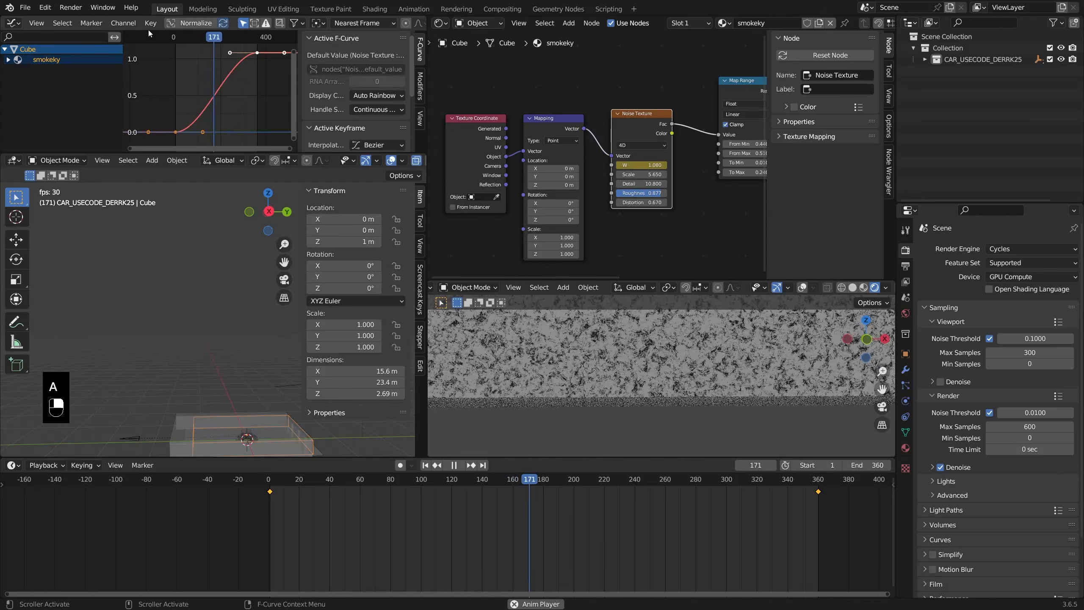
click(189, 22)
Set all of the W curve's keyframes to linear interpolation and replay the animation
key(a)
key(space)
key(a)
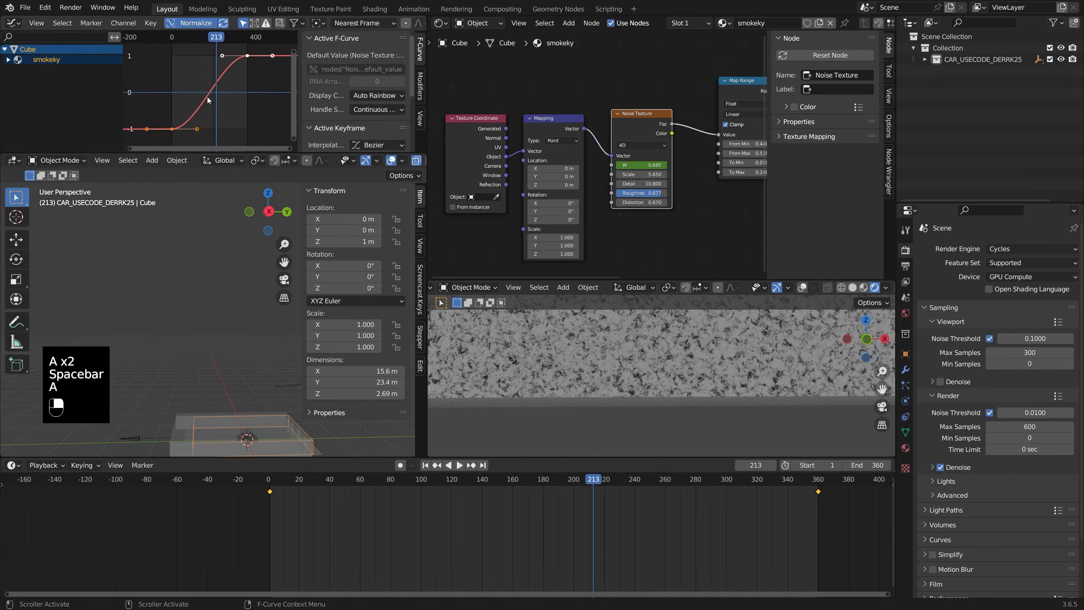
key(t)
click(195, 88)
key(space)
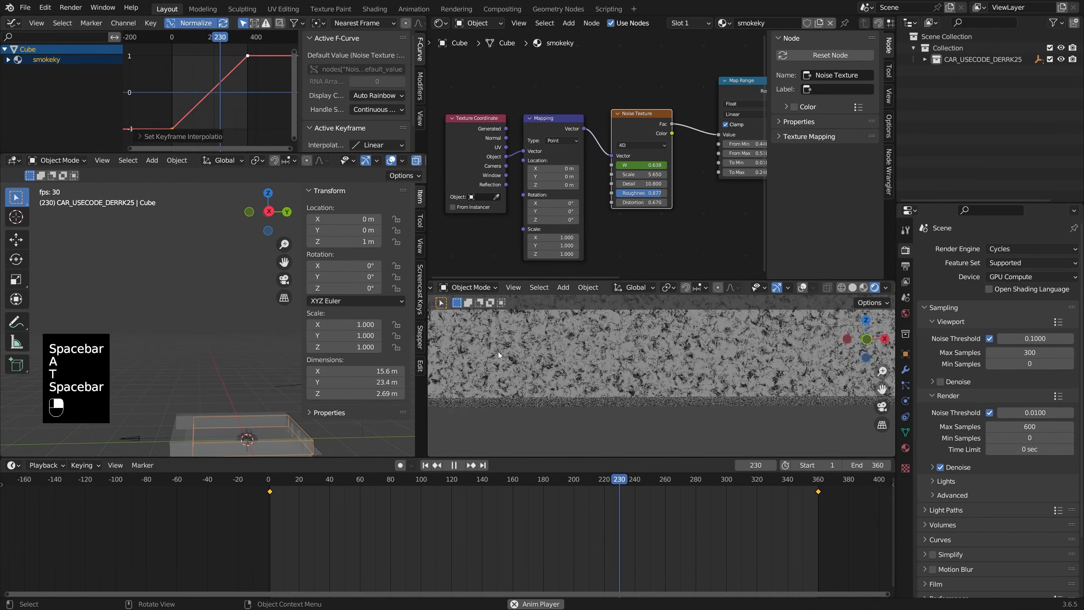
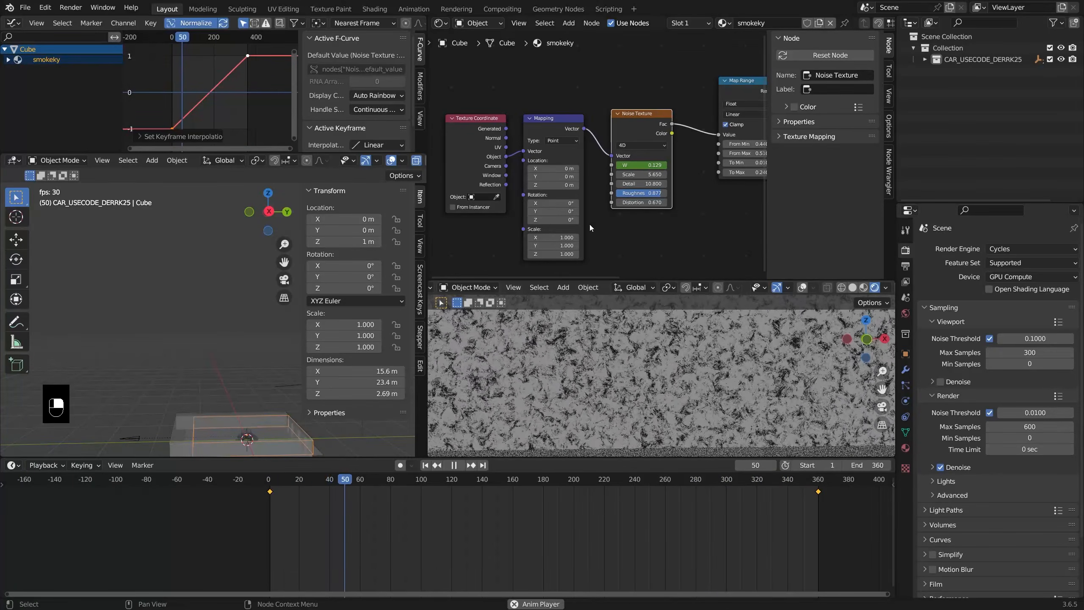
Set the Noise Texture's Distortion to 0.200 and stop the playback
drag(642, 202, 616, 202)
key(space)
scroll(644, 321, down, 5)
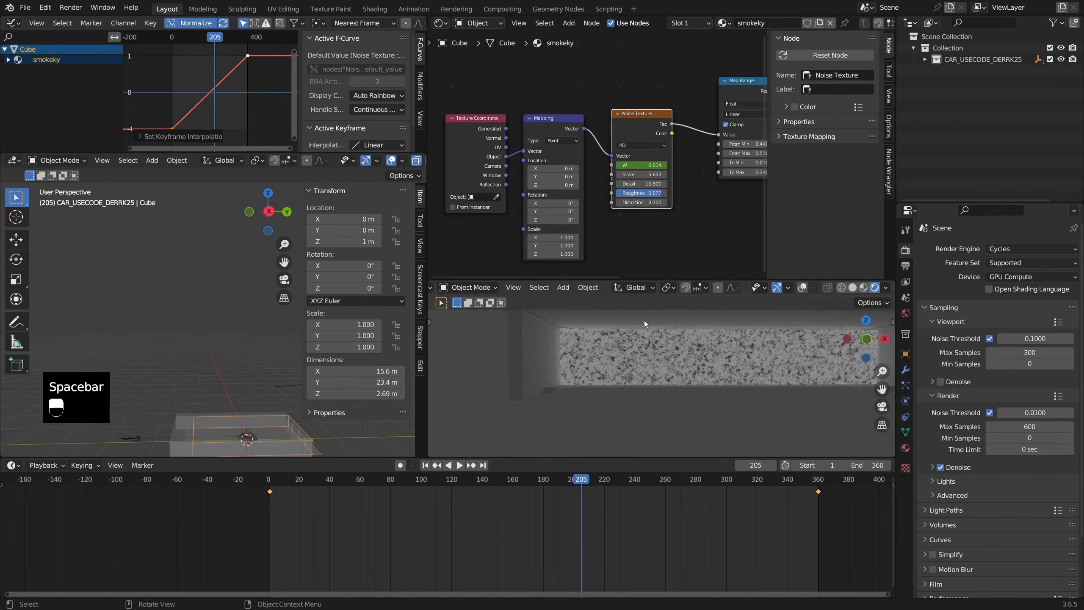
Try out the Mapping node's Location X, restore it to 0 m and keyframe that value on frame 1
shift+drag(562, 168, 531, 168)
right_click(562, 168)
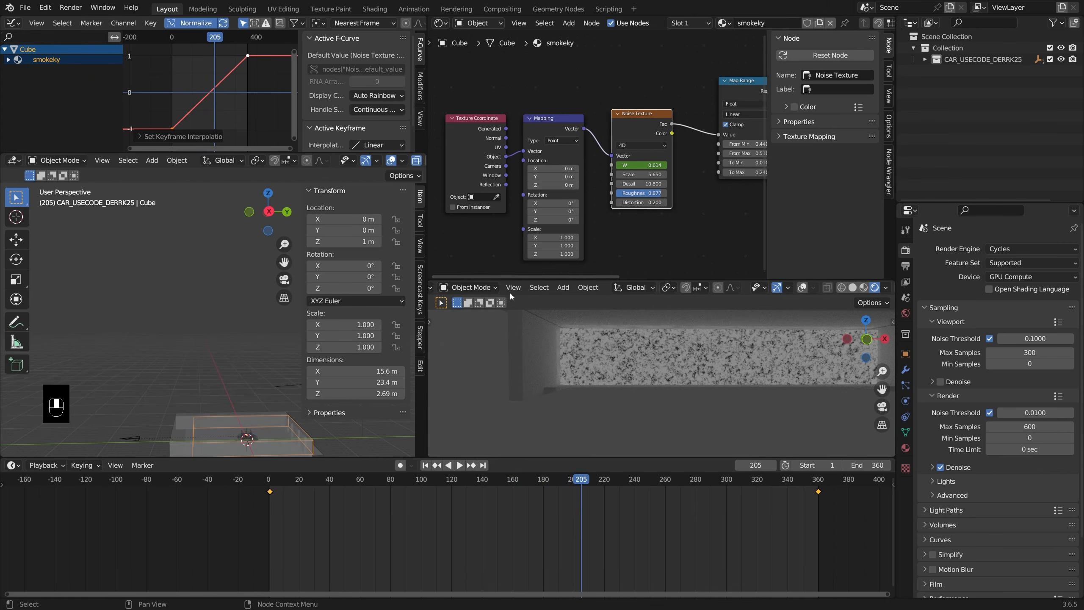
click(271, 484)
key(space)
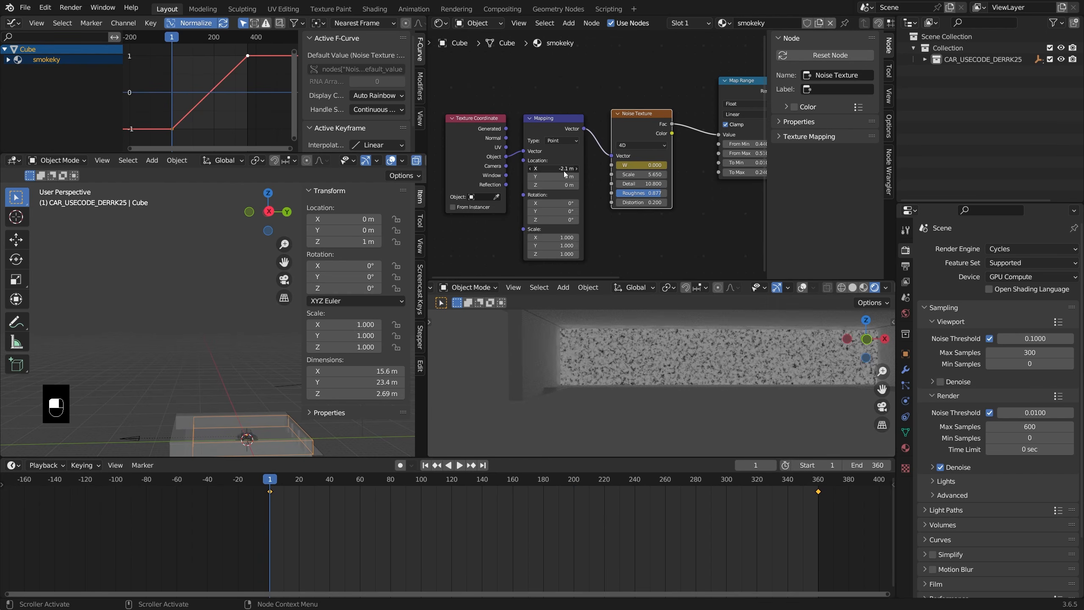
right_click(555, 168)
click(563, 180)
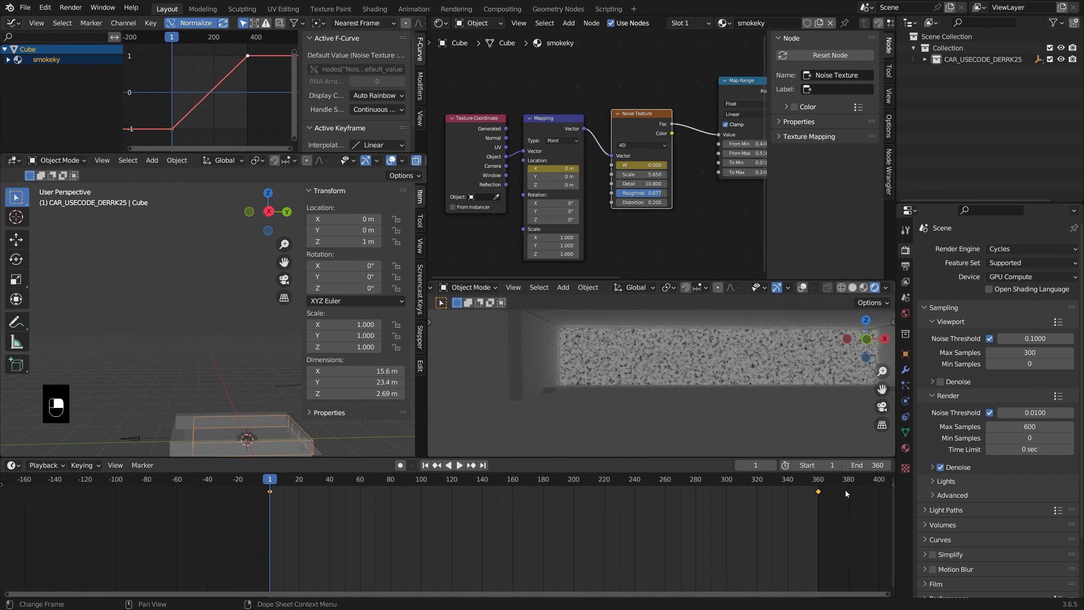
Keyframe the Mapping node's Location X at -9.37 m on frame 360
click(819, 481)
shift+drag(557, 168, 508, 169)
right_click(567, 169)
click(568, 169)
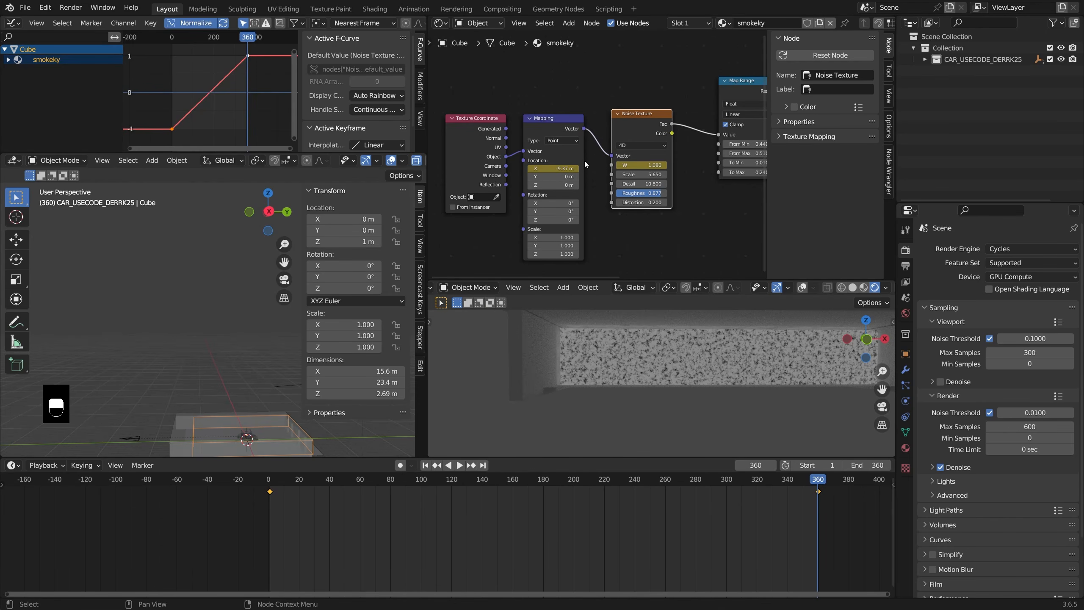
Set the Mapping node's Location X keyframes to linear interpolation and play the moving noise
click(542, 120)
key(t)
click(209, 88)
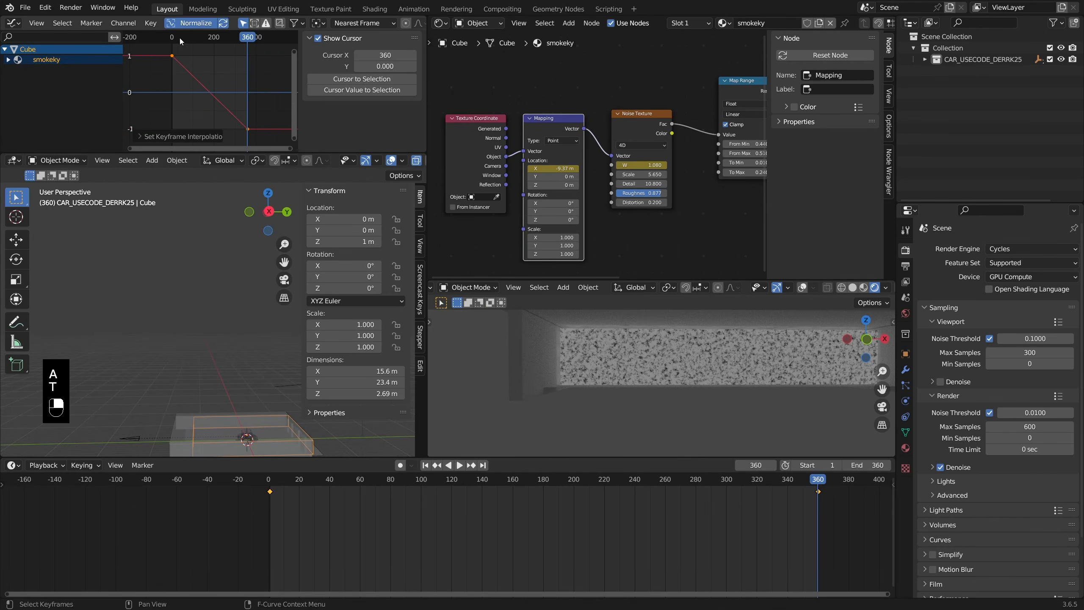
key(space)
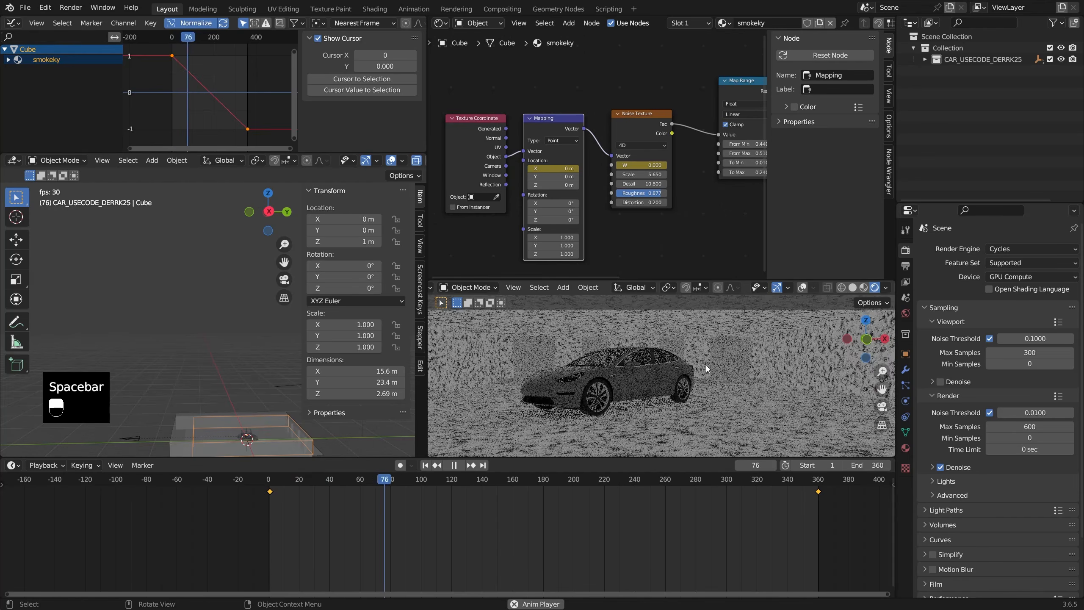
key(space)
Switch the render engine to Eevee and cut the link from Map Range to the Material Output's Surface
middle_drag(726, 186, 581, 213)
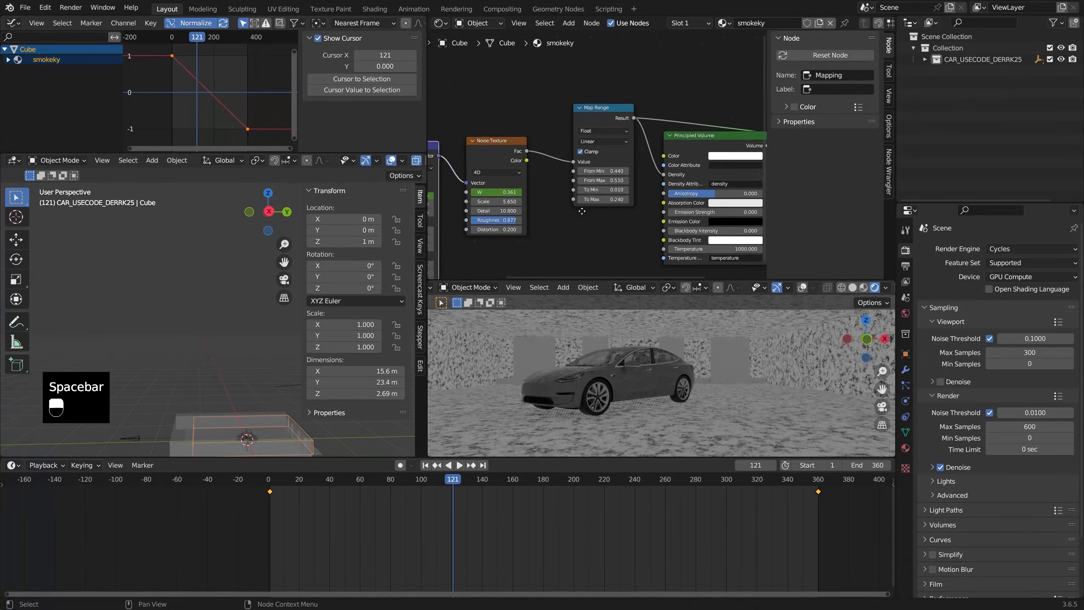
scroll(581, 213, down, 4)
middle_drag(685, 165, 663, 161)
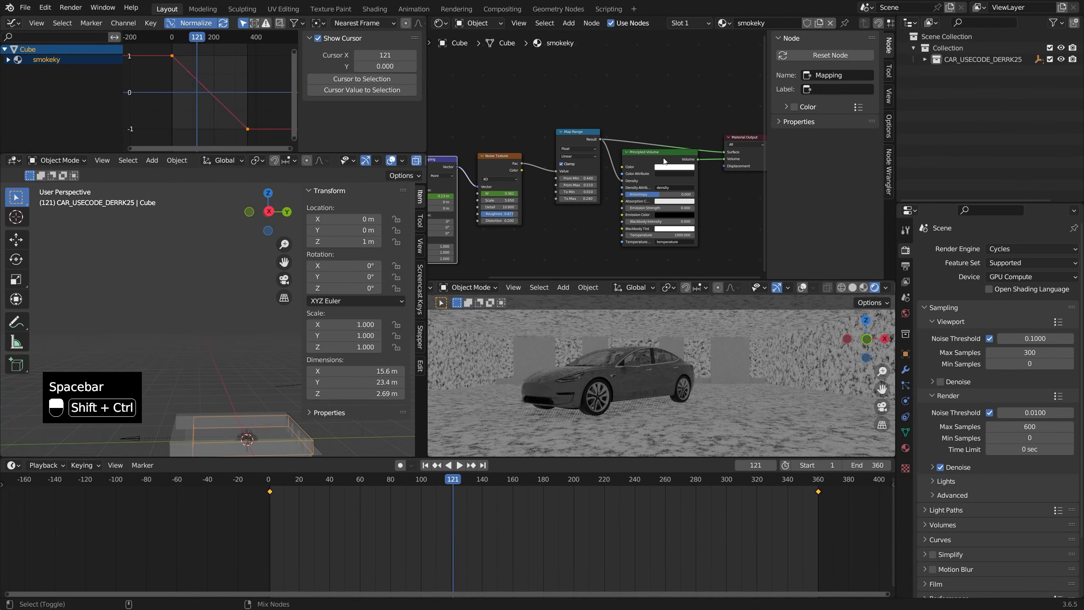
click(994, 254)
click(999, 263)
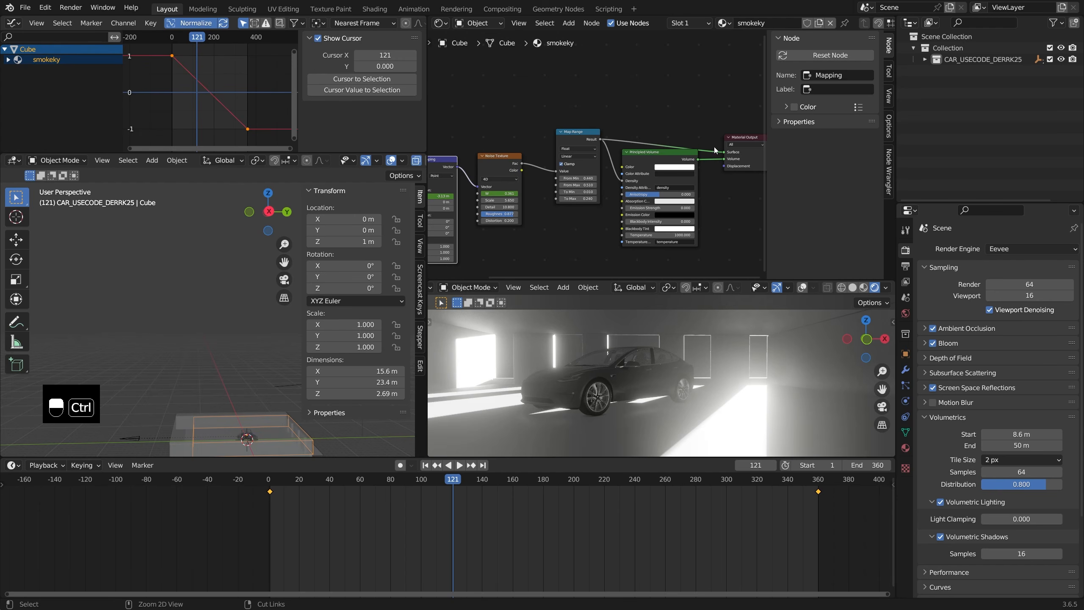
Look through the camera and play and scrub the animation to examine the drifting smoke around the car
key(KP_0)
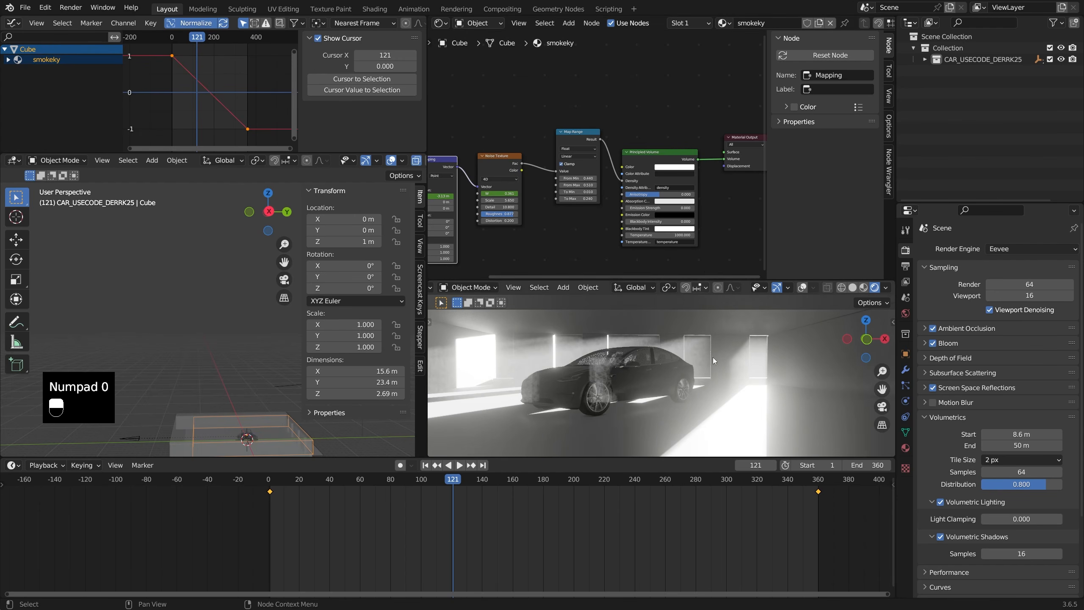
key(KP_0)
key(space)
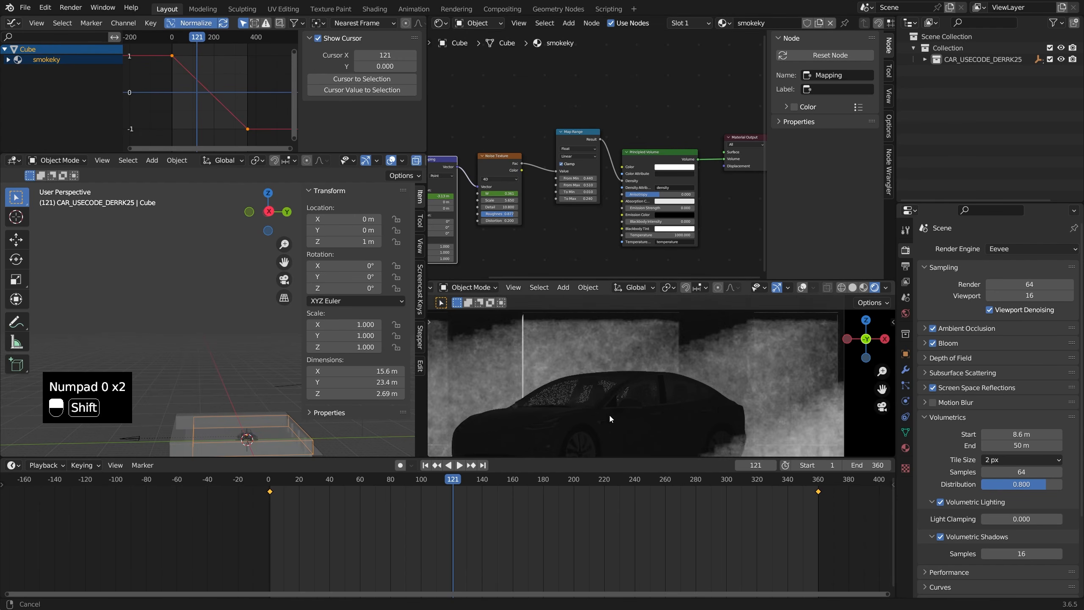
key(space)
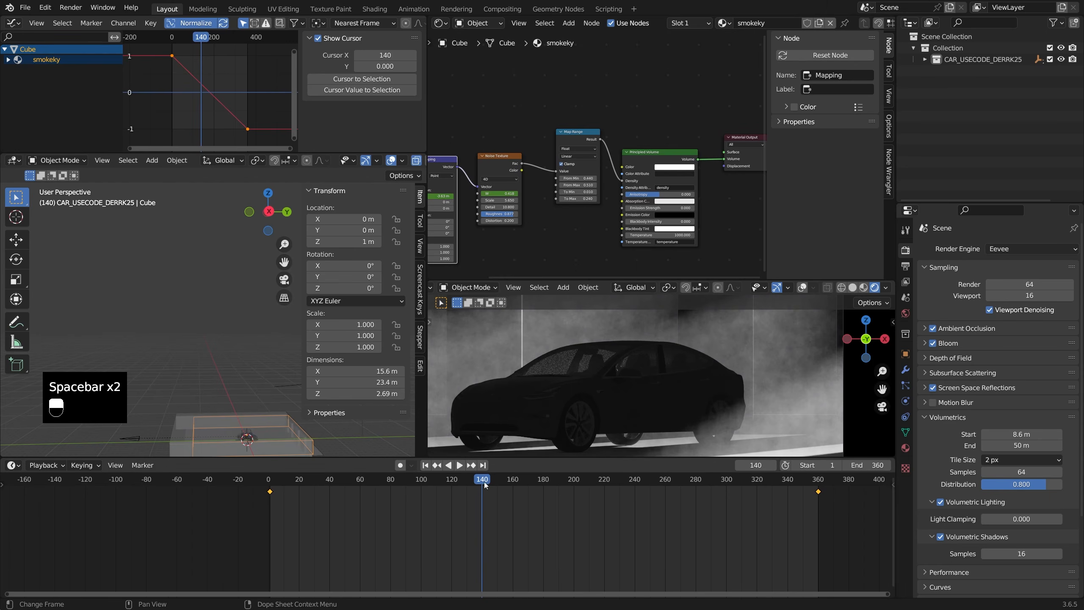
drag(485, 481, 423, 499)
key(space)
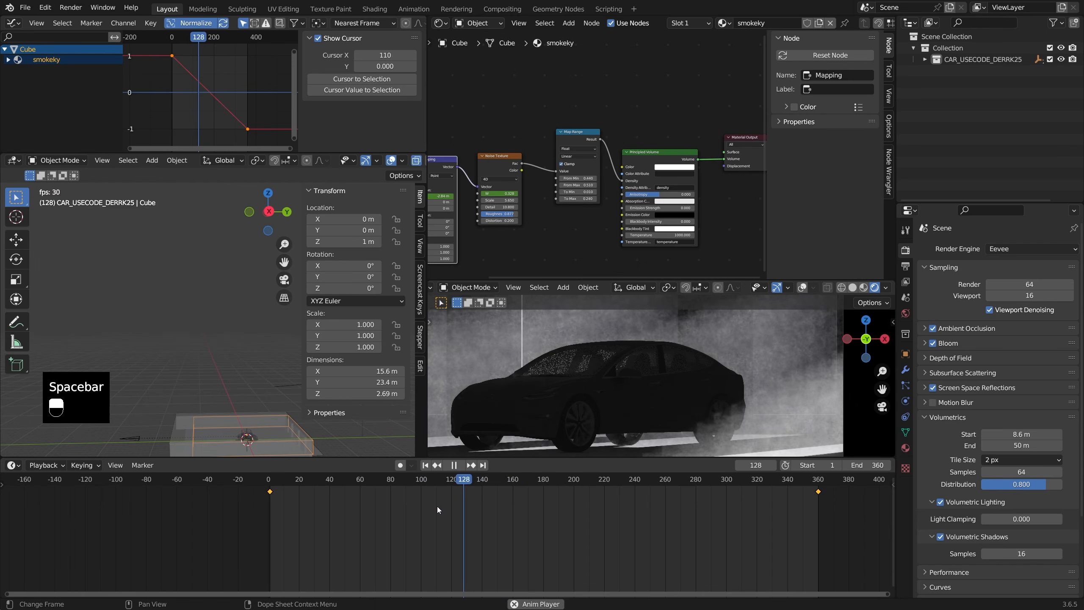
key(space)
drag(479, 480, 596, 489)
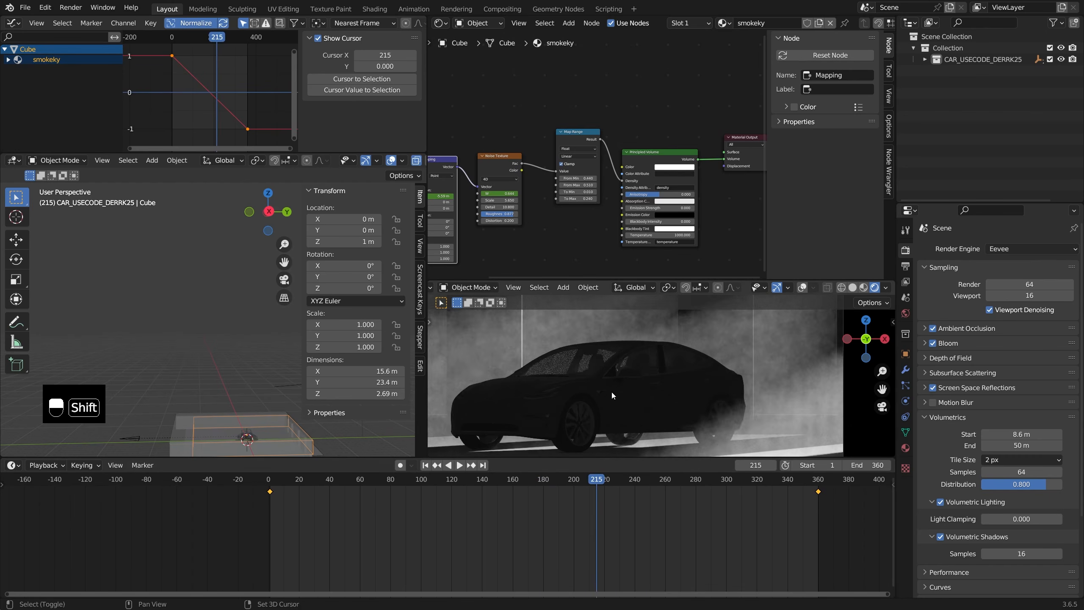
scroll(623, 376, down, 2)
shift+middle_drag(614, 388, 687, 405)
scroll(253, 398, down, 3)
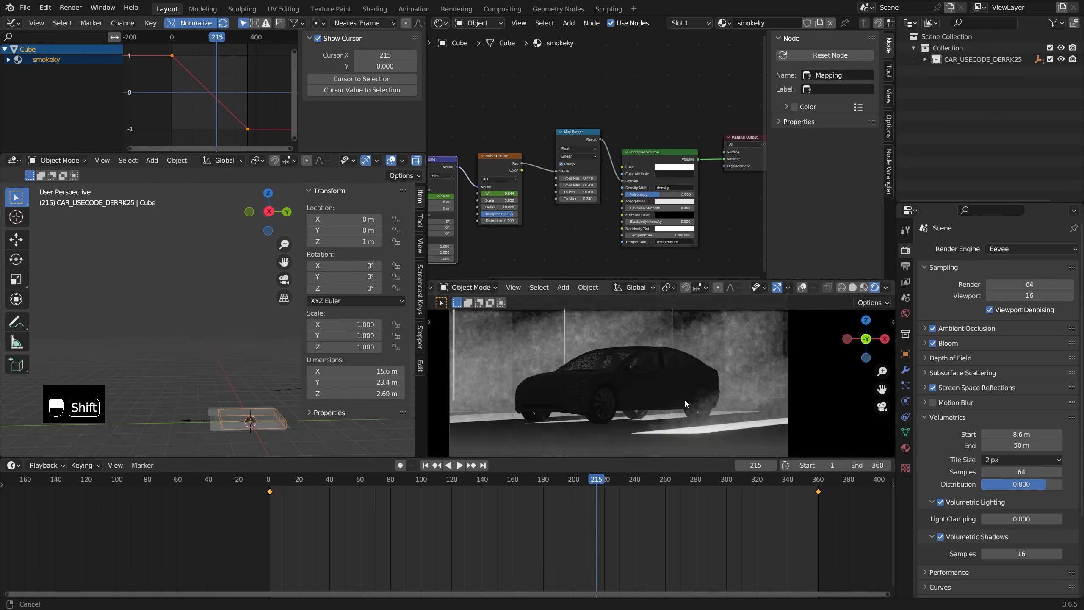
scroll(705, 402, down, 1)
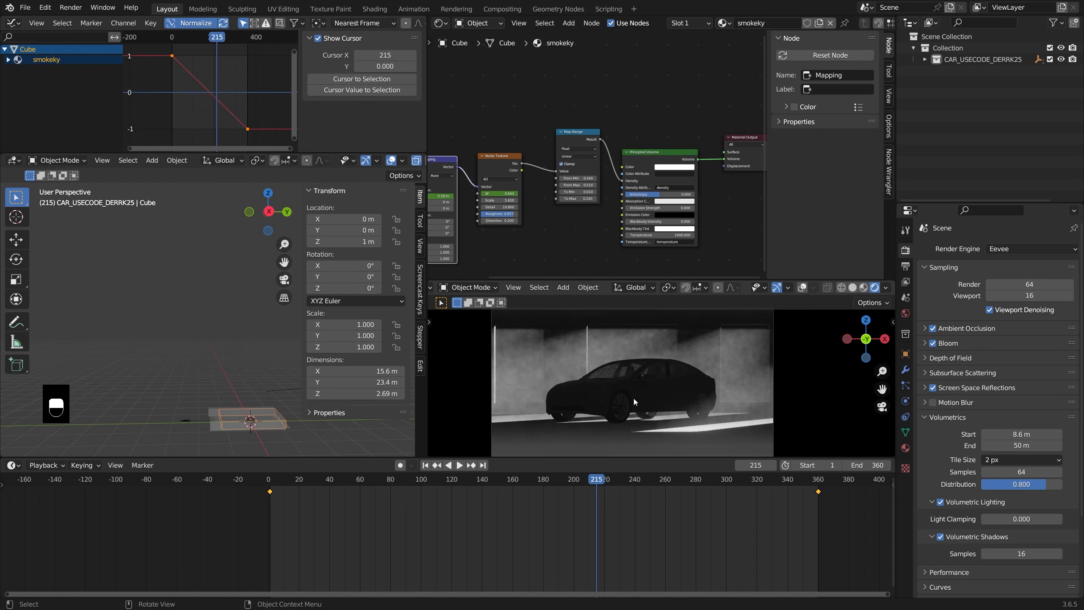
Select the Sun light in the user-perspective viewport, return to frame 1 and try out its Z rotation
shift+middle_drag(264, 395, 215, 398)
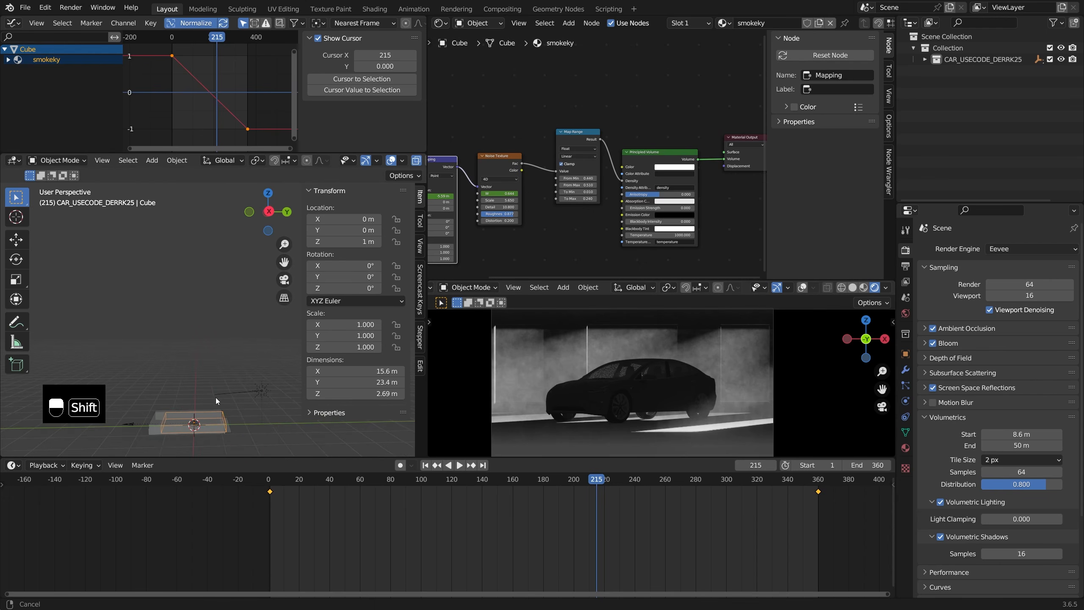
click(260, 393)
key(space)
click(274, 482)
drag(273, 483, 269, 482)
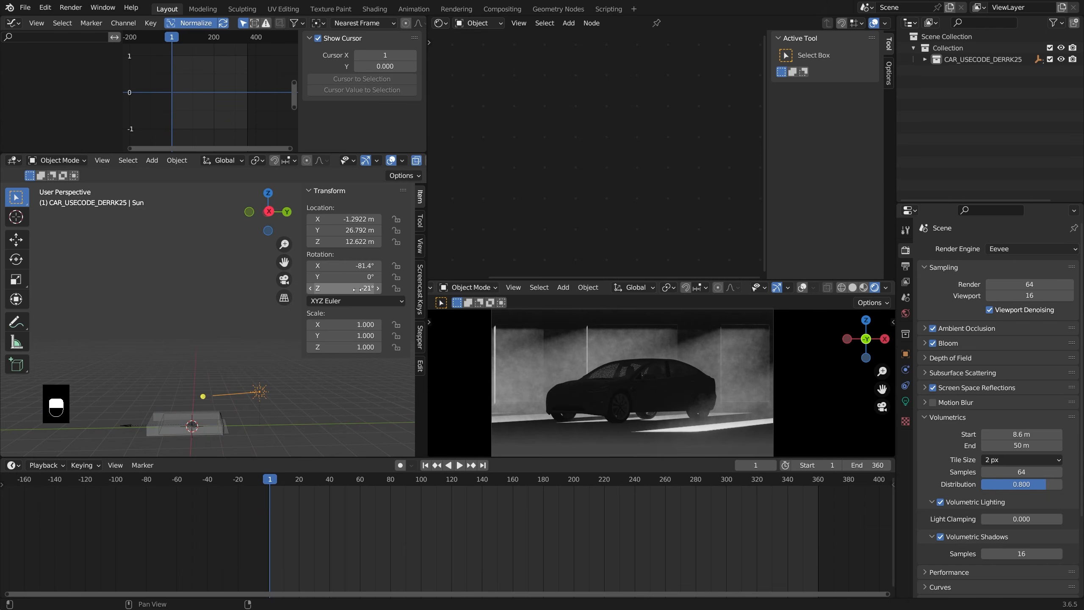
mouse_move(357, 290)
shift+mouse_down()
mouse_move(377, 289)
mouse_move(357, 290)
shift+mouse_up()
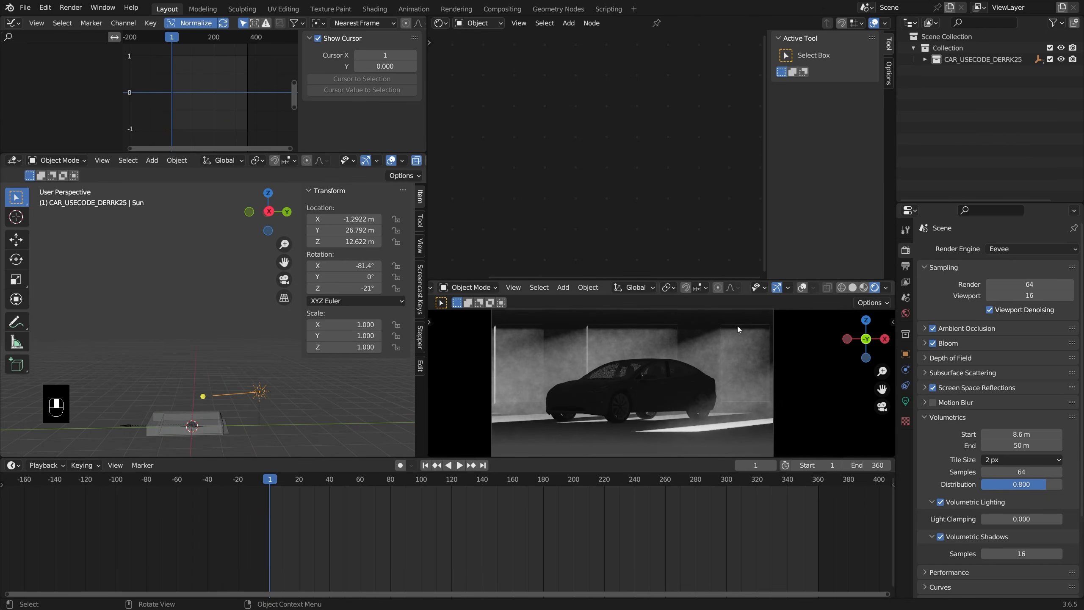
Set the Sun light's color to light blue and its strength to 800
click(906, 402)
click(1020, 315)
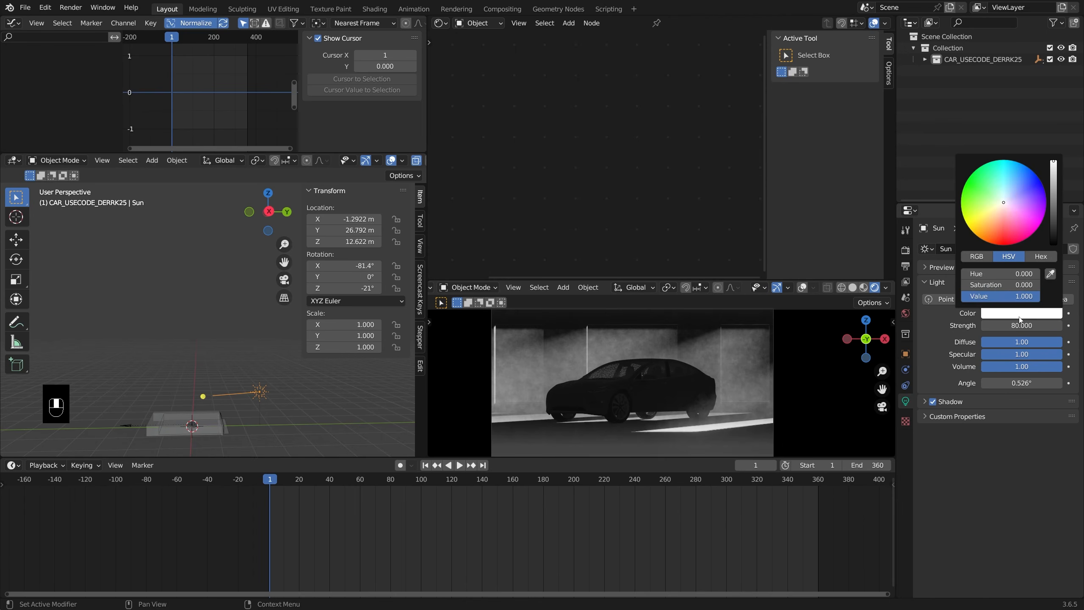
mouse_move(1027, 221)
mouse_down()
mouse_move(1014, 172)
mouse_move(1011, 185)
mouse_move(1020, 178)
mouse_up()
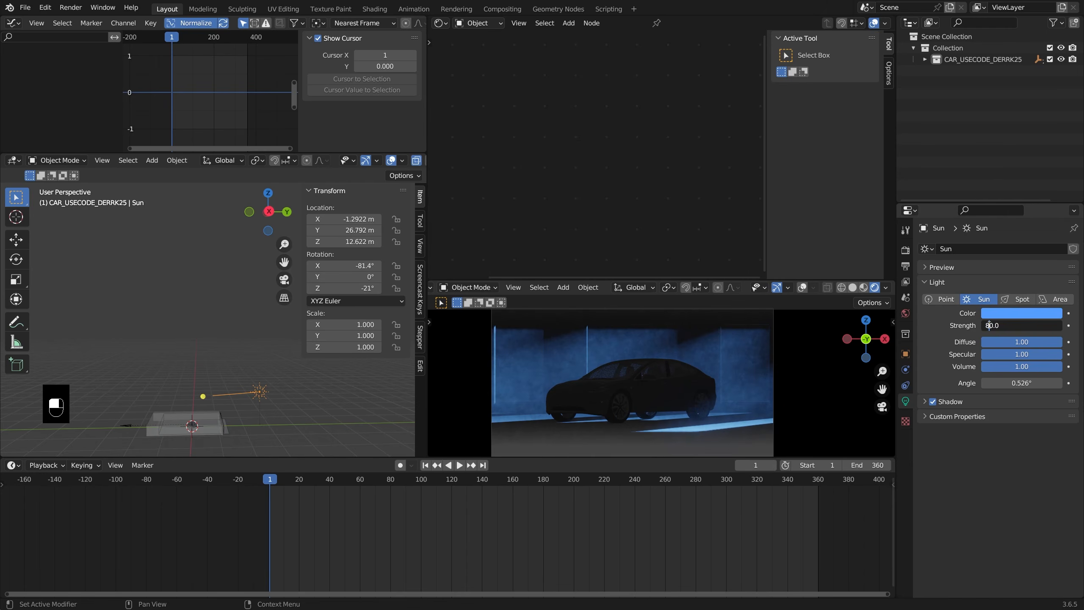
text(0)
key(Return)
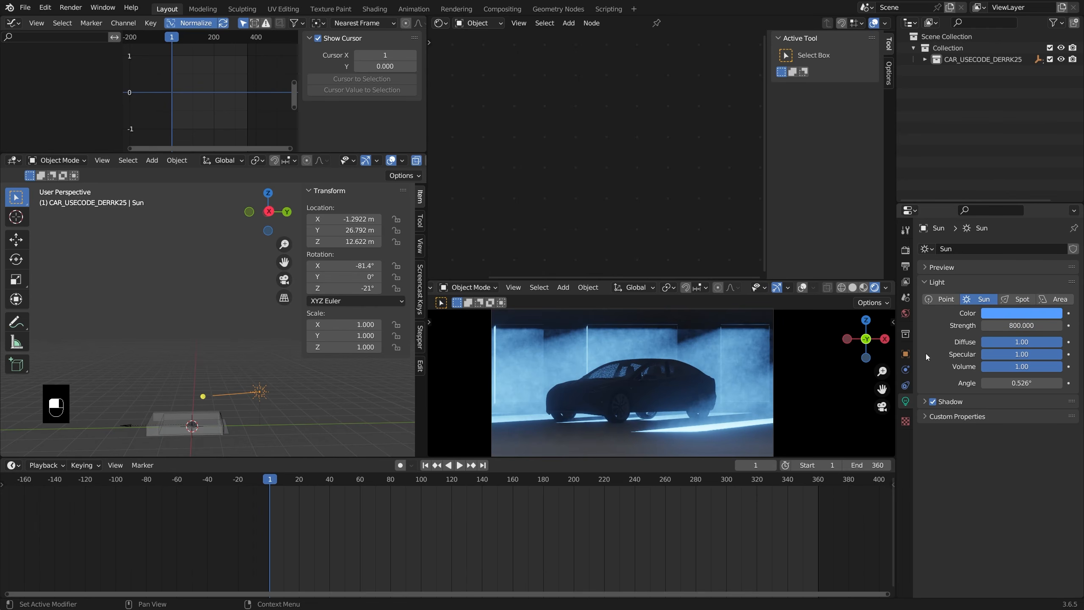
Turn Bloom off and back on to compare the glow in the rendered view
click(905, 250)
click(934, 344)
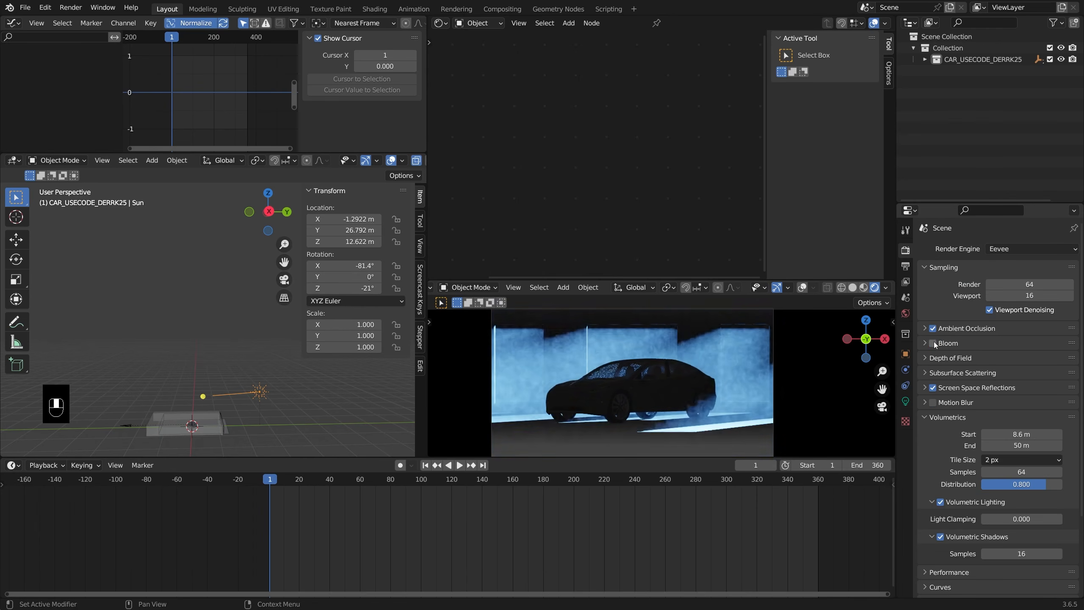
click(934, 344)
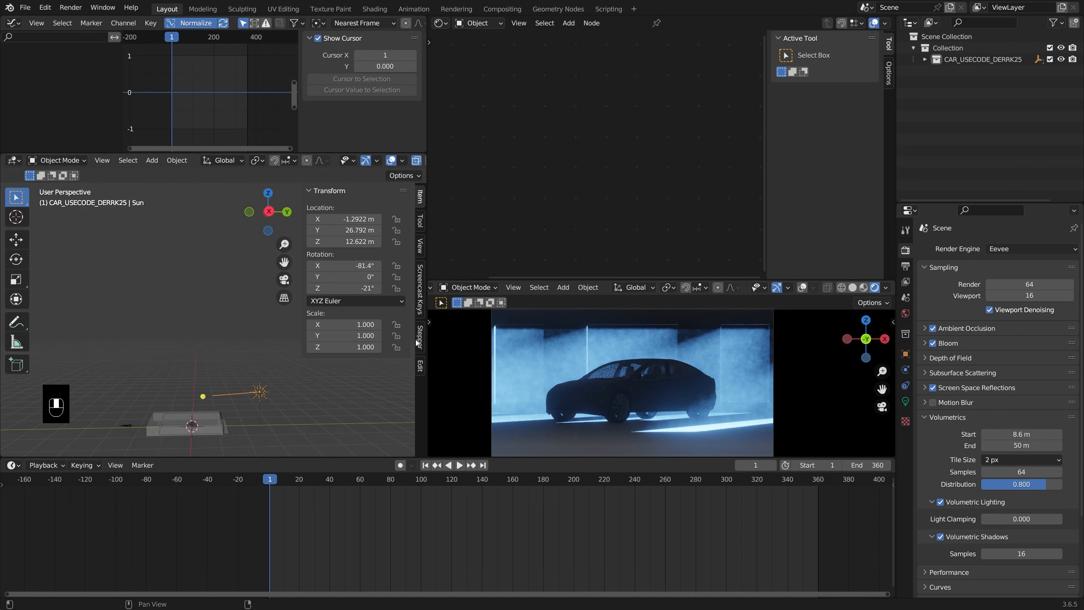
Rotate the Sun to -80° around Z and keyframe that rotation on frame 1
drag(343, 288, 319, 288)
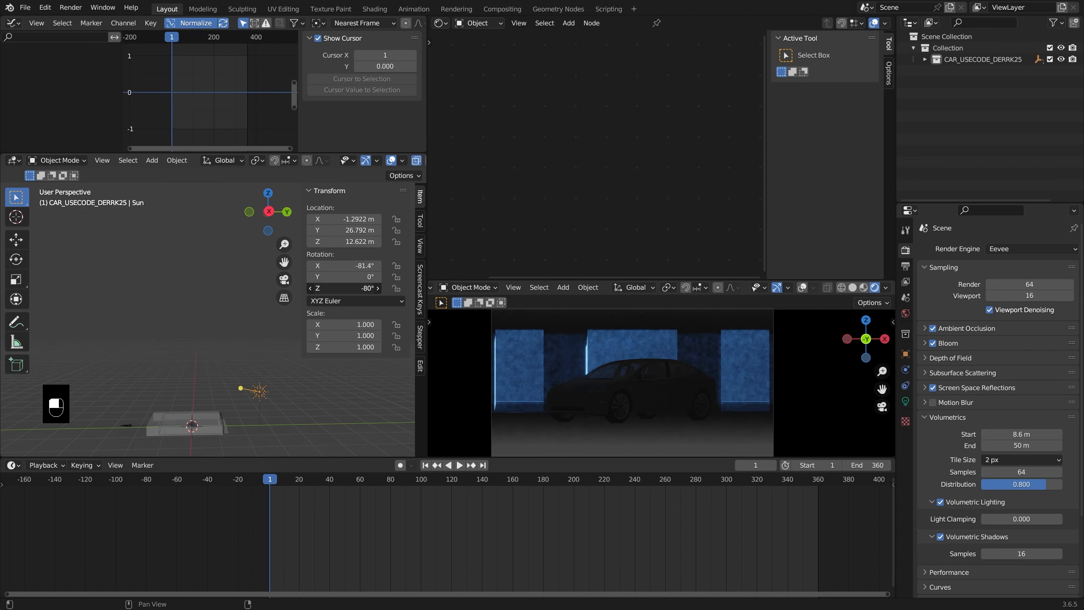
right_click(360, 290)
click(357, 300)
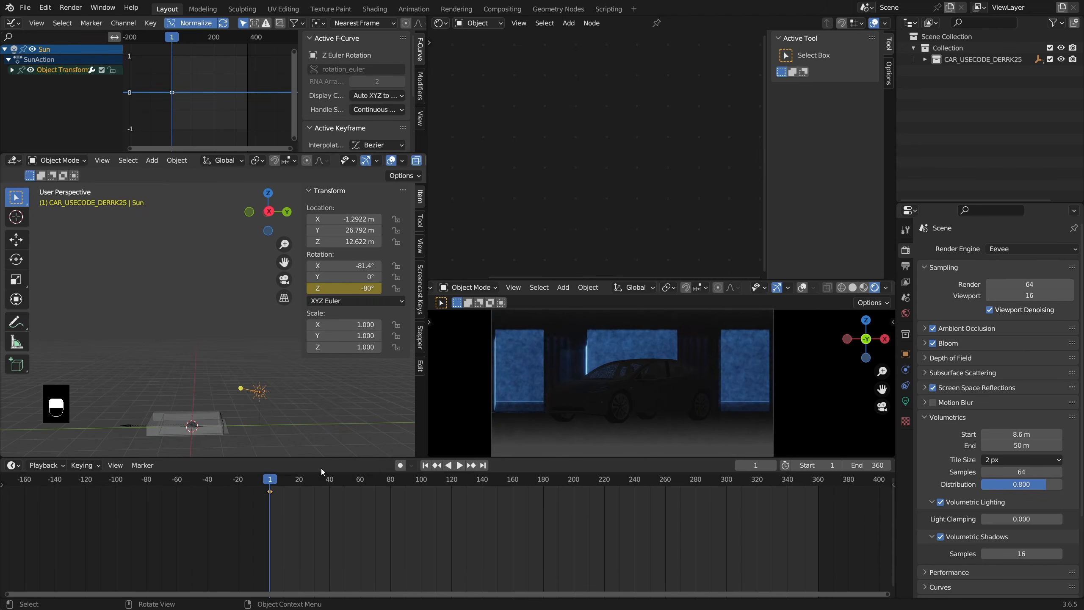
Rotate the Sun to -17.4° around Z and keyframe that single rotation channel on frame 240
drag(280, 475, 635, 491)
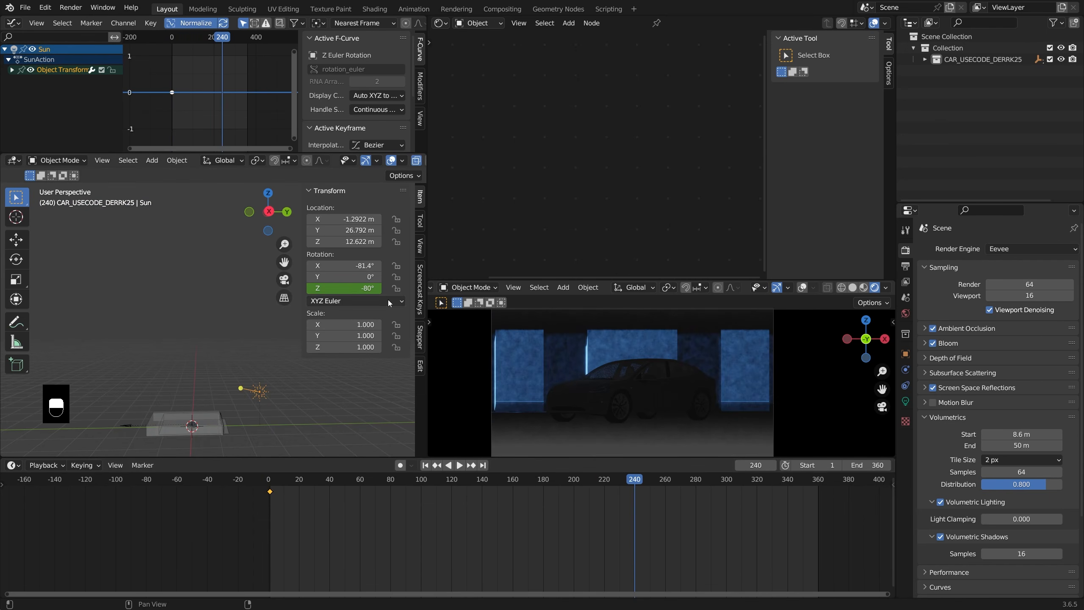
shift+drag(343, 288, 371, 288)
right_click(353, 291)
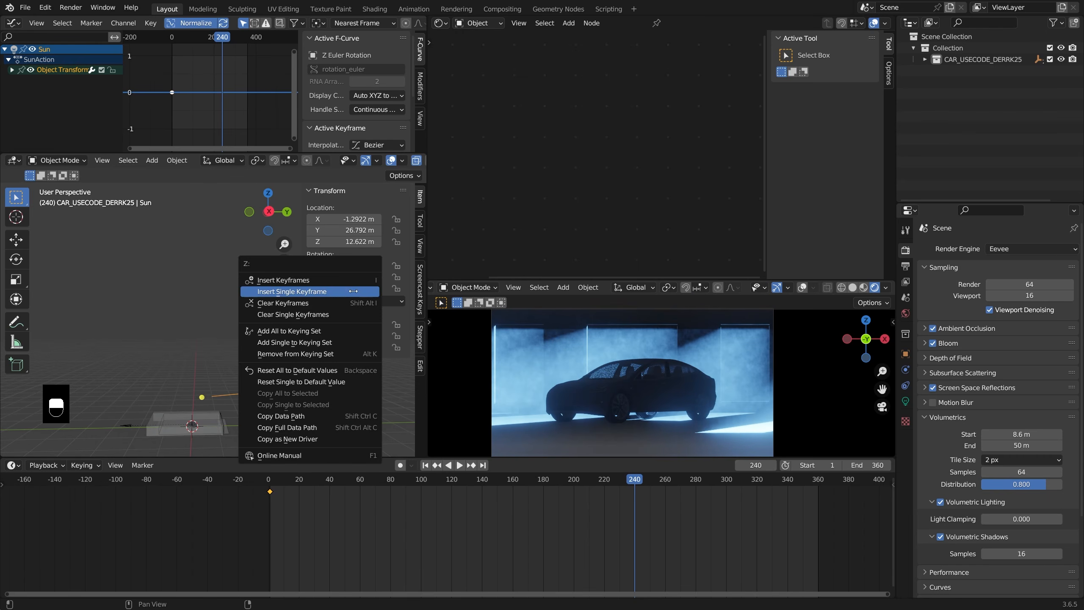
click(354, 291)
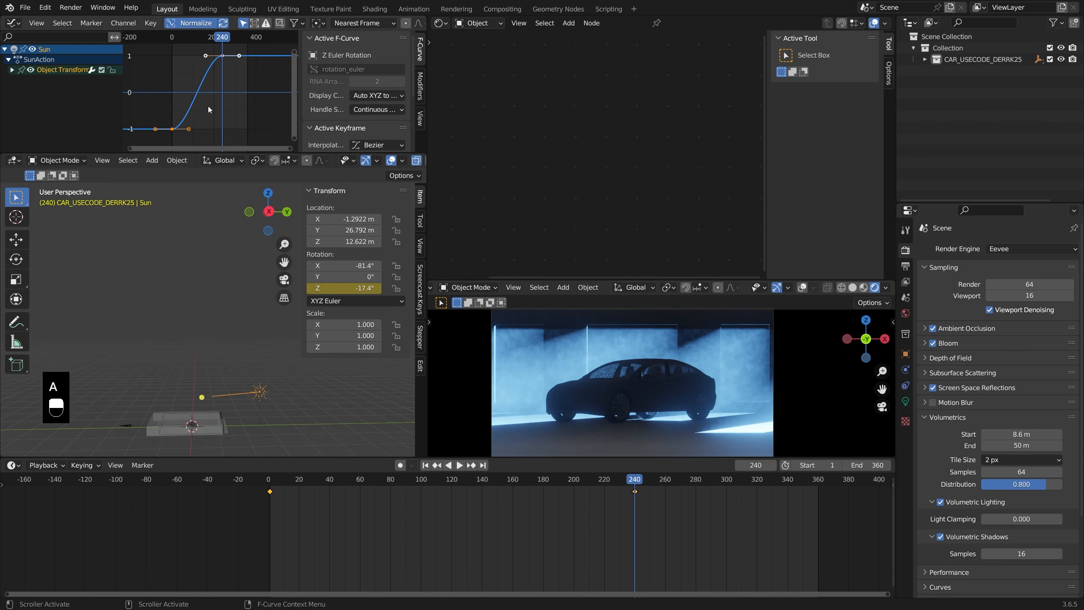
Play the animation from near the start to check the light sweeping across the car, and stop at frame 173
click(289, 481)
key(space)
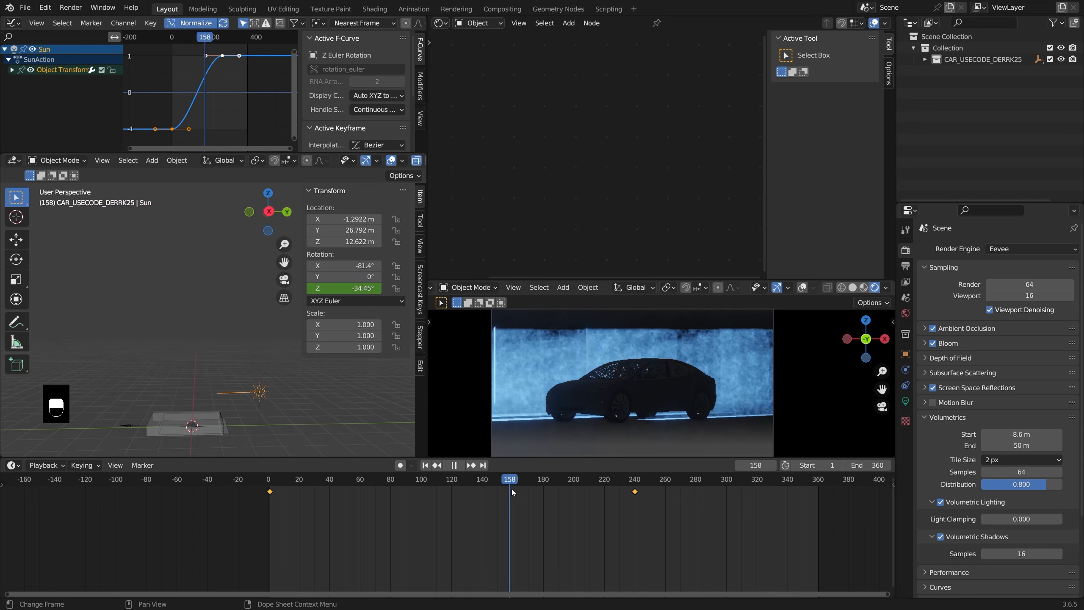
key(space)
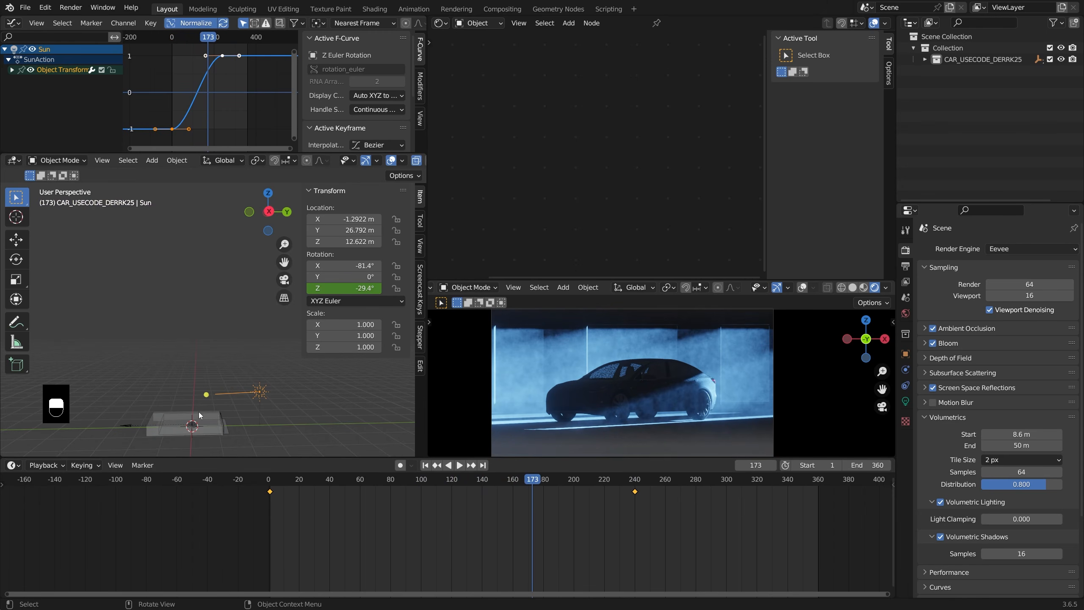
Select the car's parent object in the CAR_USECODE_DERRK25 collection and set its Z rotation to -31°
scroll(200, 411, up, 3)
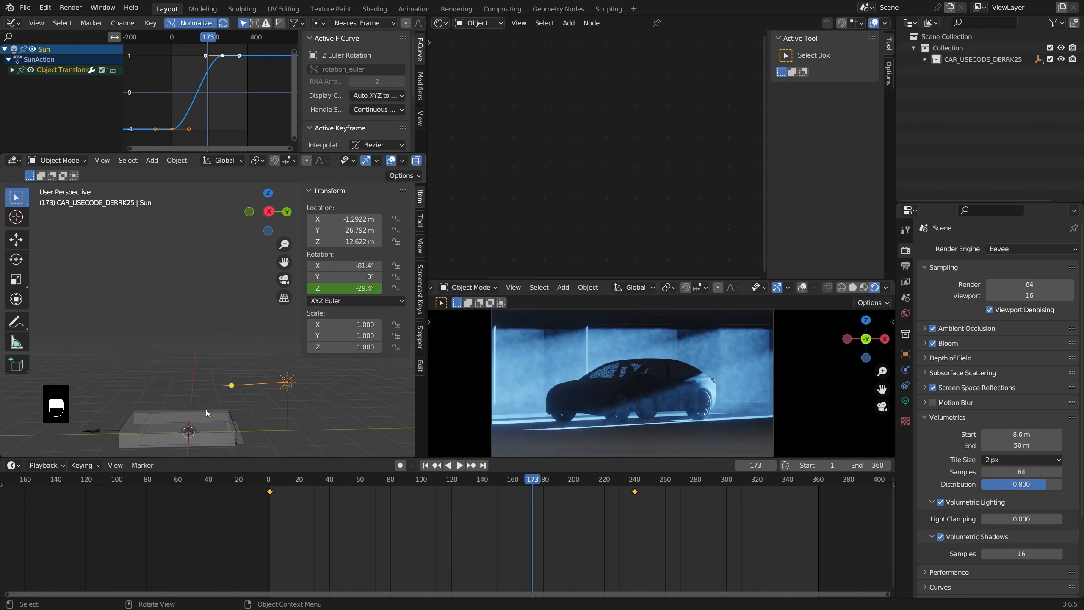
click(924, 59)
click(982, 71)
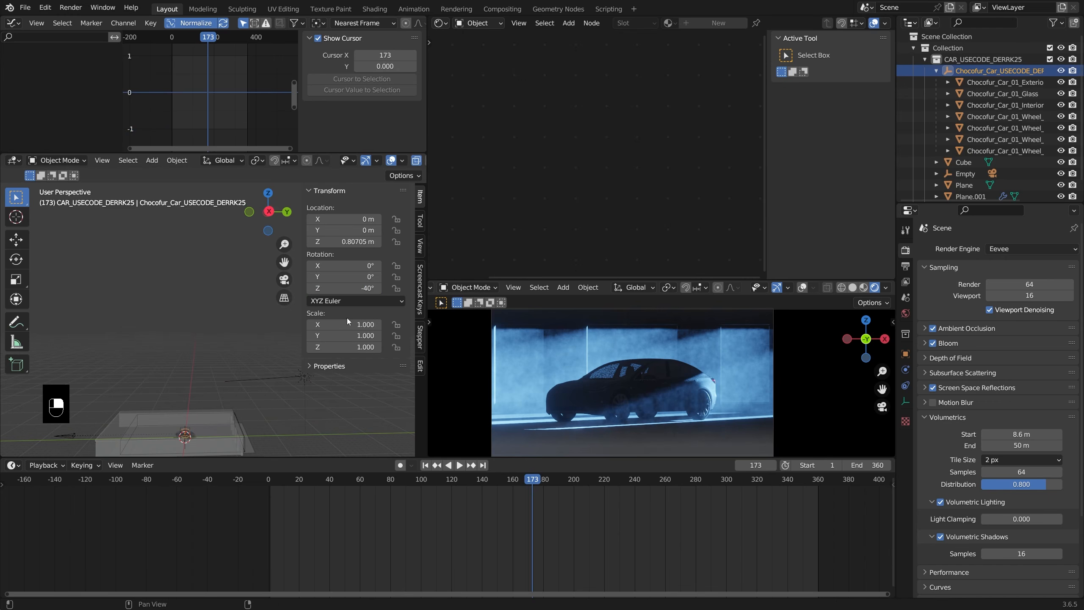
shift+drag(360, 288, 387, 289)
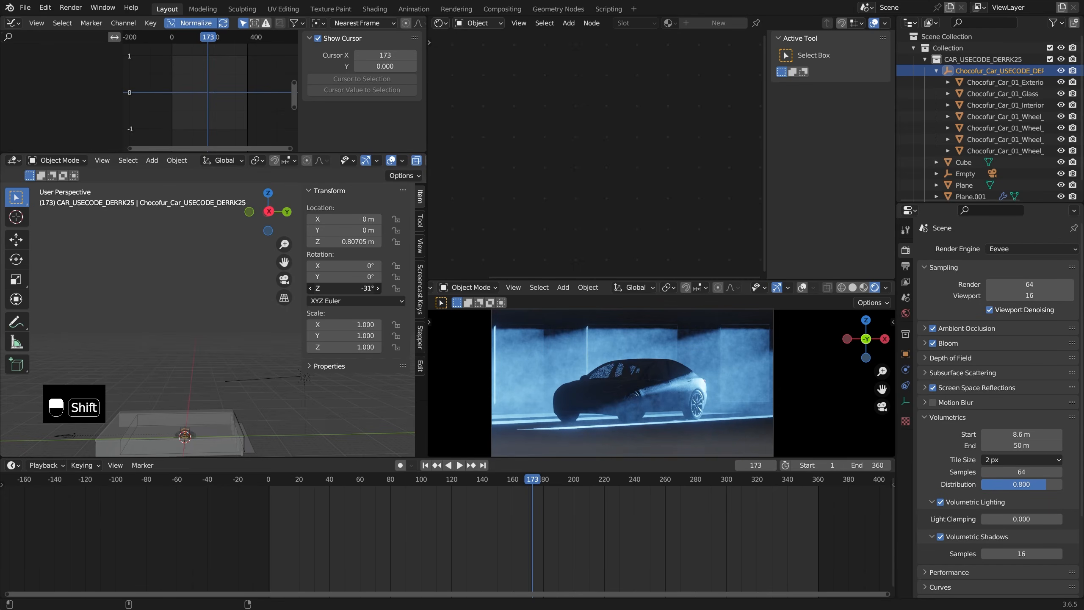
Replay the animation from the start with the turned car and scrub to frame 103
click(269, 480)
key(space)
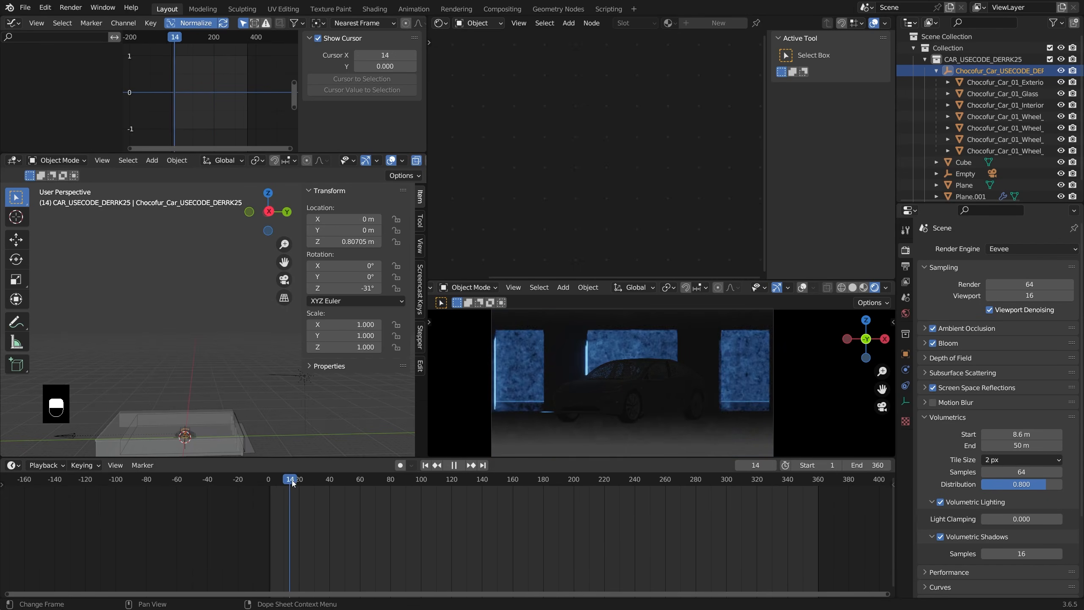
drag(365, 484, 426, 503)
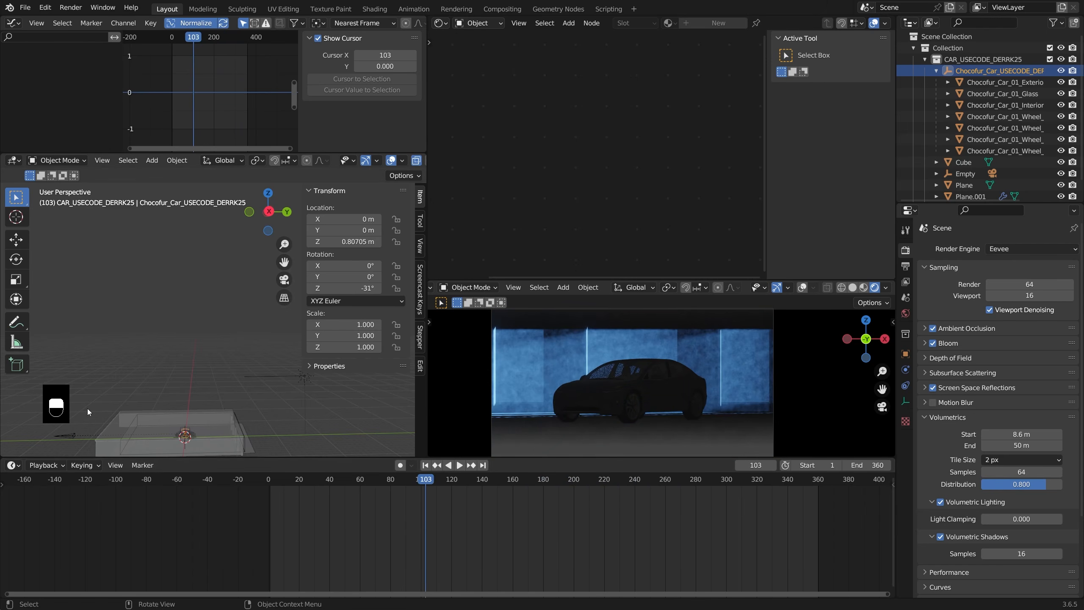
Turn off X-ray in the user-perspective viewport and select the Empty around the car
middle_drag(87, 408, 245, 367)
click(132, 407)
key(alt+z)
scroll(275, 398, up, 5)
click(269, 387)
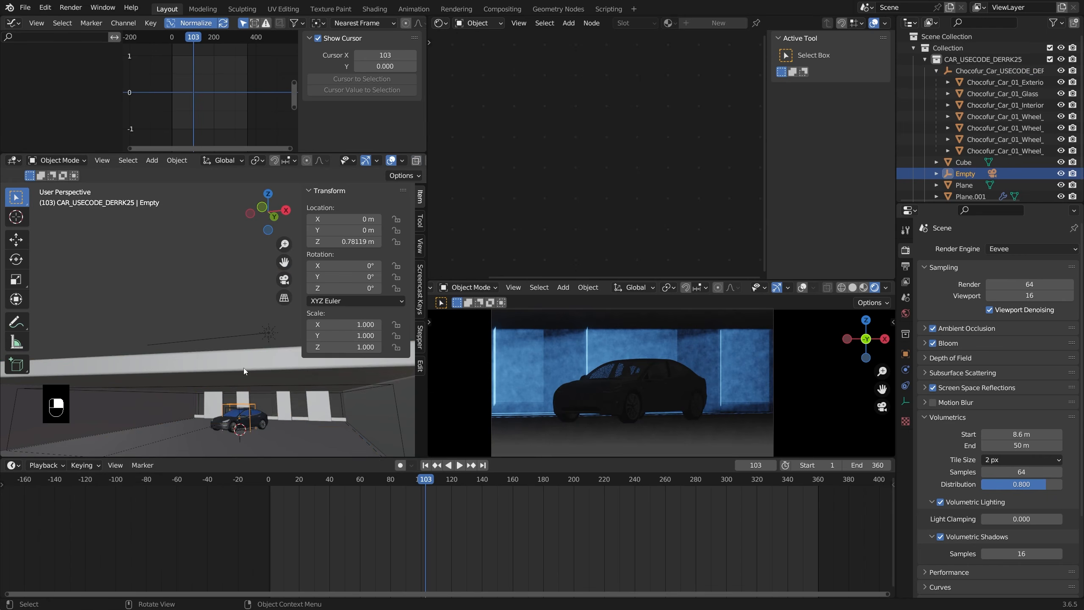
Set the viewport display of the building mesh Plane.001 to Bounds
click(244, 368)
scroll(956, 485, down, 5)
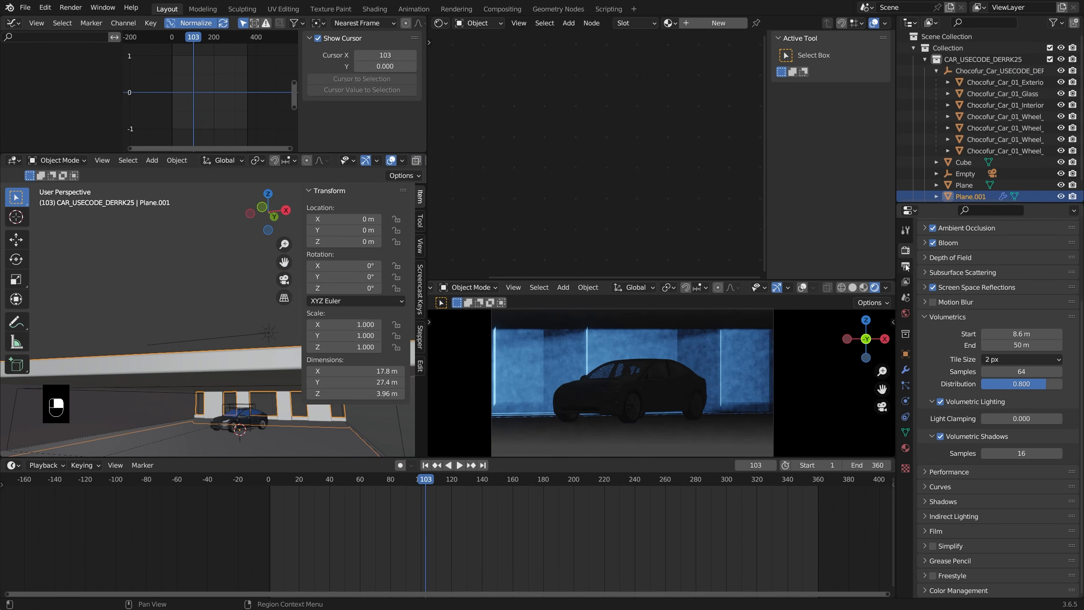
click(906, 353)
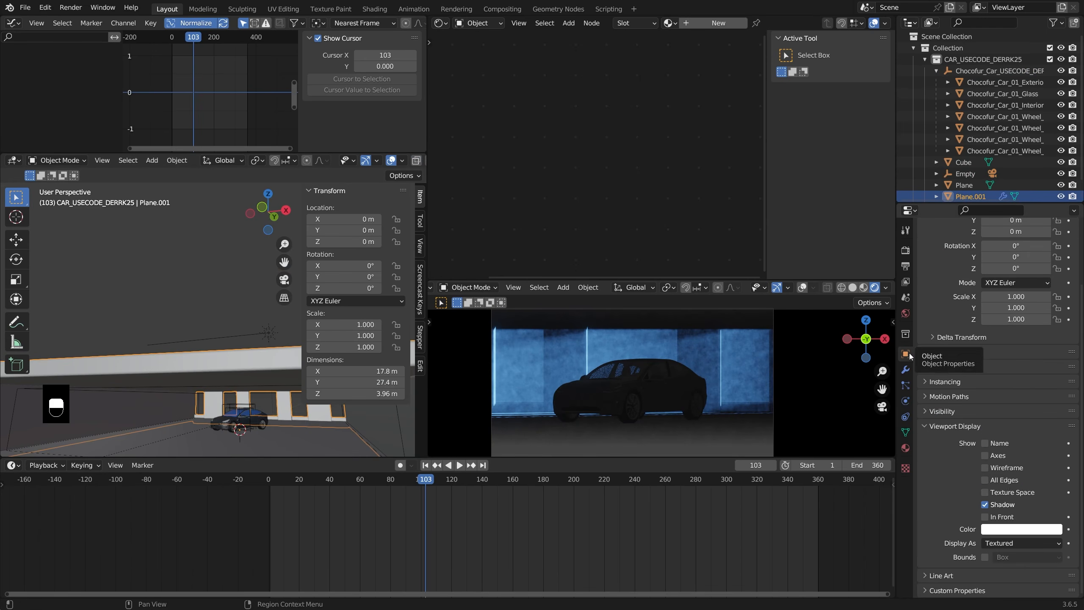
click(1022, 544)
click(1021, 532)
middle_drag(687, 390, 173, 423)
scroll(153, 414, down, 3)
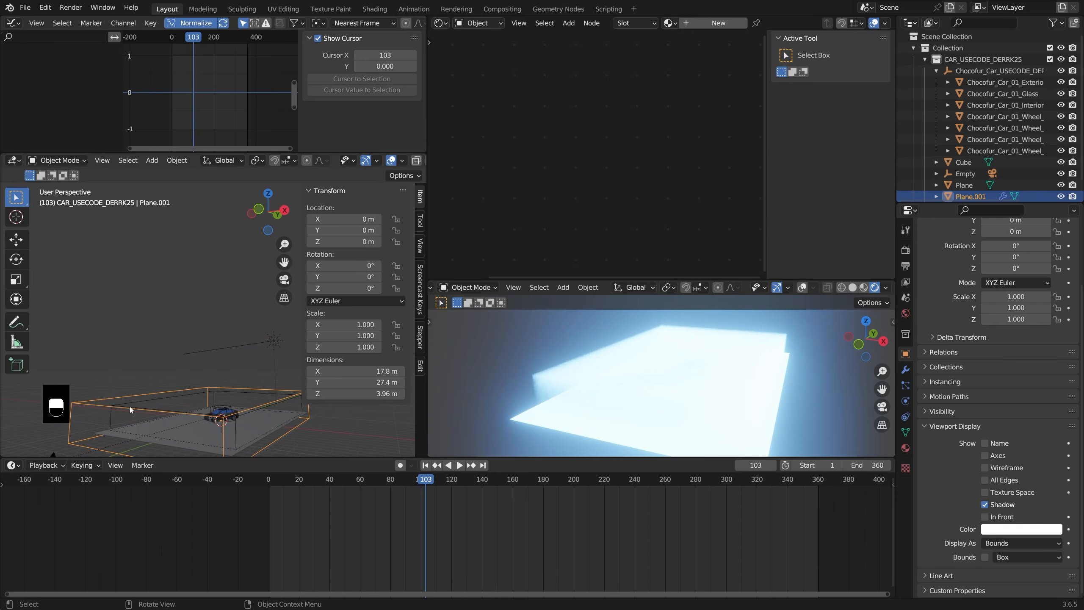
Restore the building's viewport display to Textured and return the rendered viewport to the camera view
click(1001, 546)
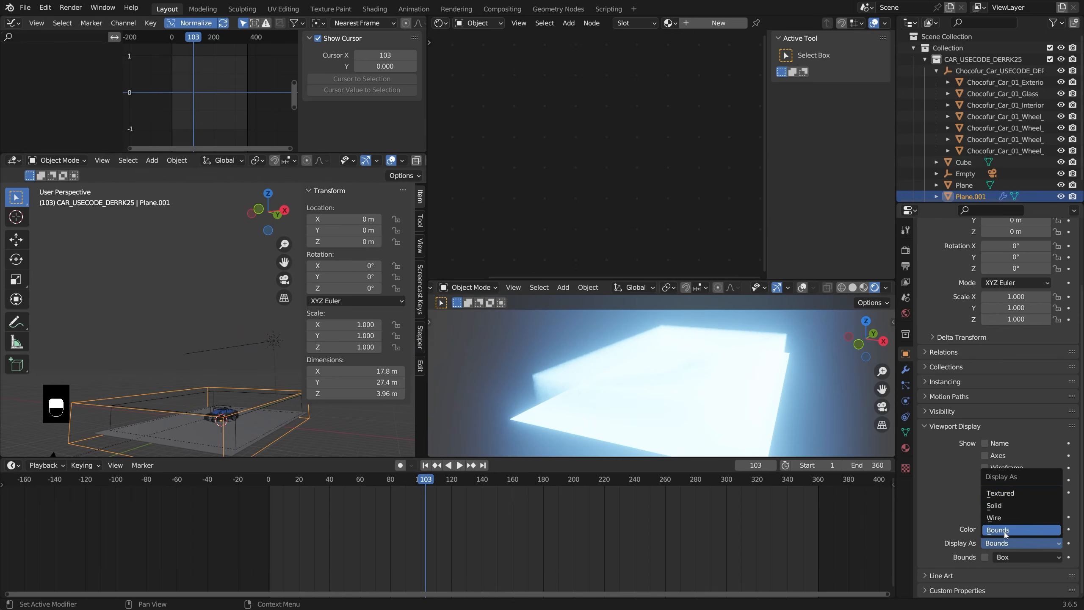
click(1015, 494)
middle_drag(666, 395, 675, 403)
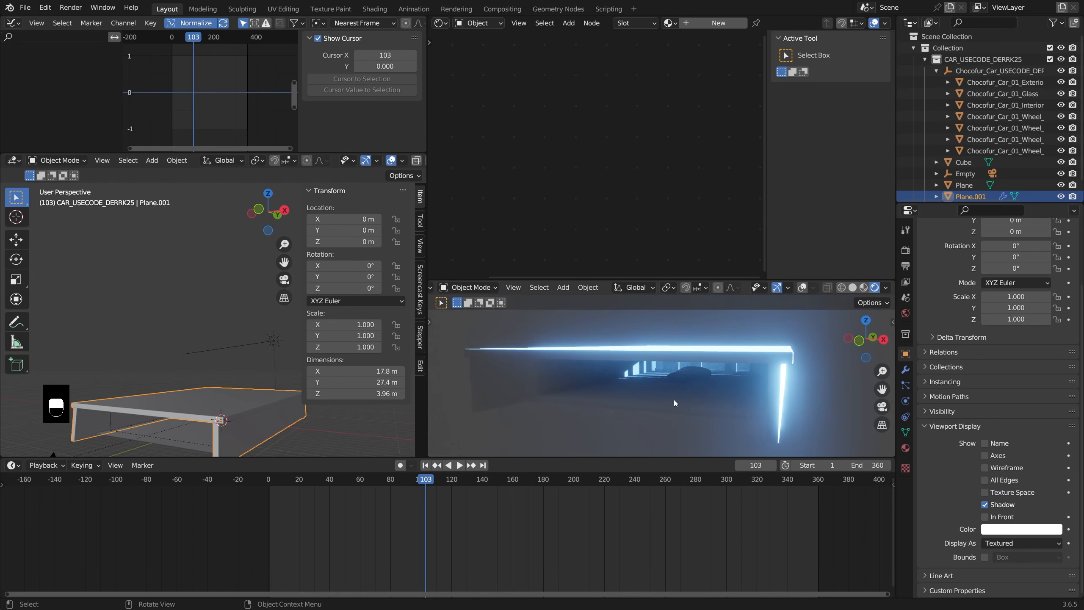
key(KP_0)
Select the camera in front of the building
middle_drag(372, 427, 252, 321)
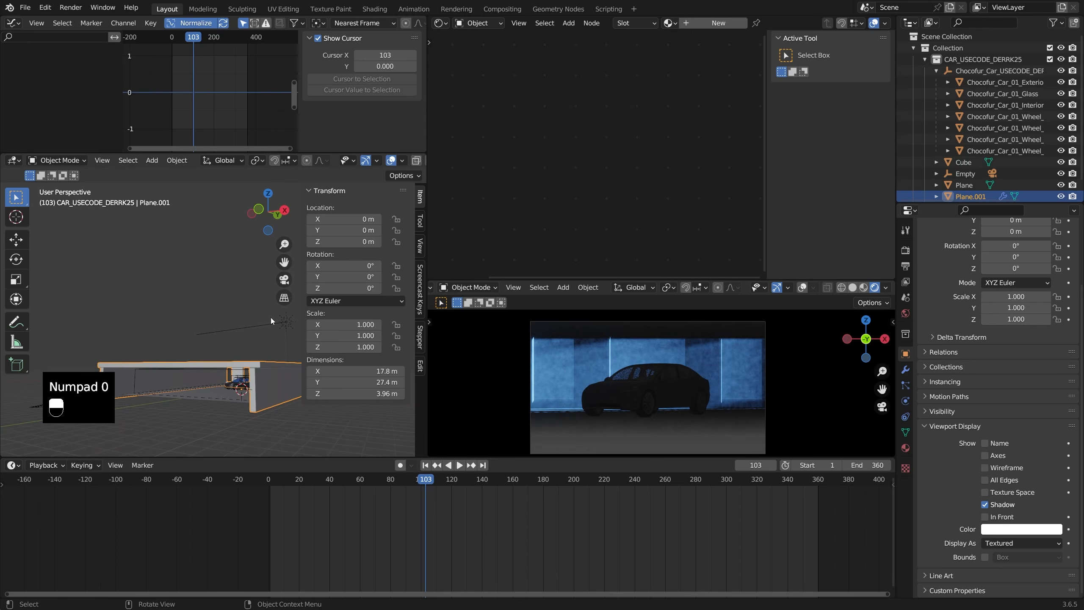
click(272, 318)
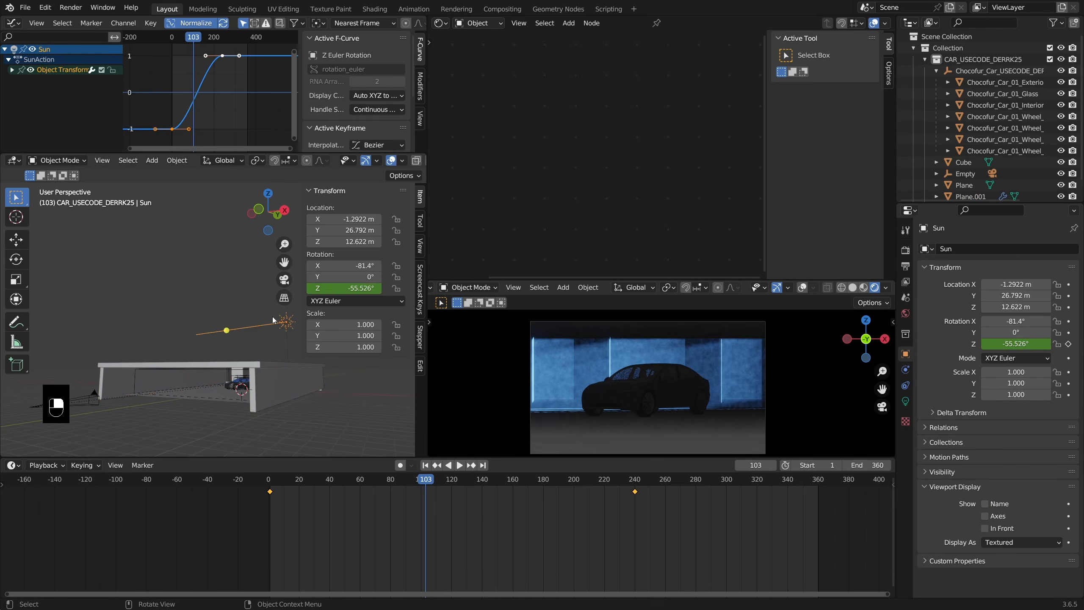
click(136, 375)
click(95, 400)
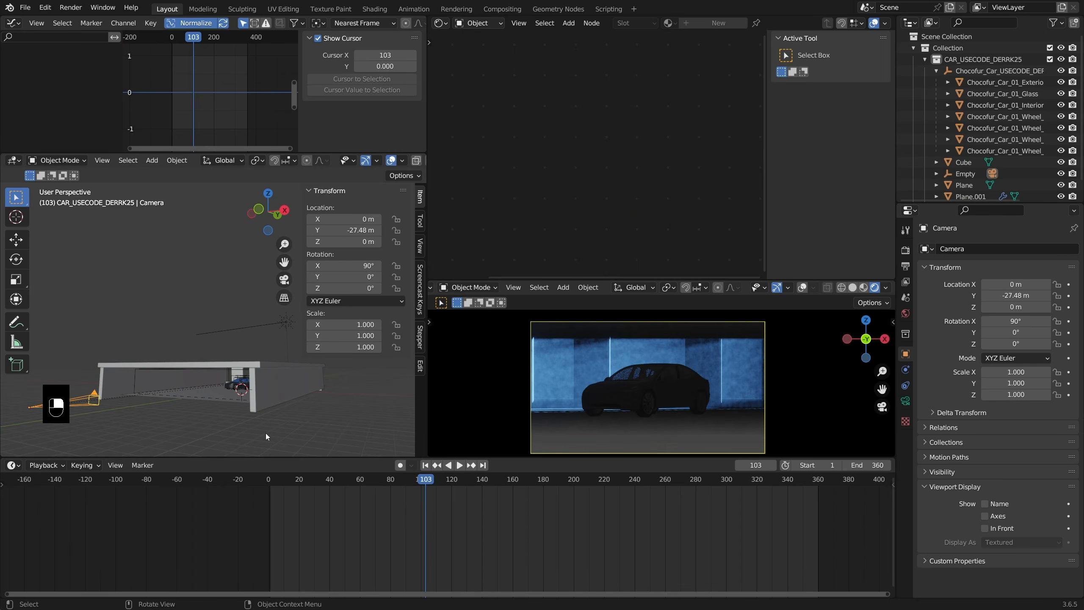
Preview the animation from frame 1 to frame 240 through the camera, testing a small Y shift
click(271, 486)
key(space)
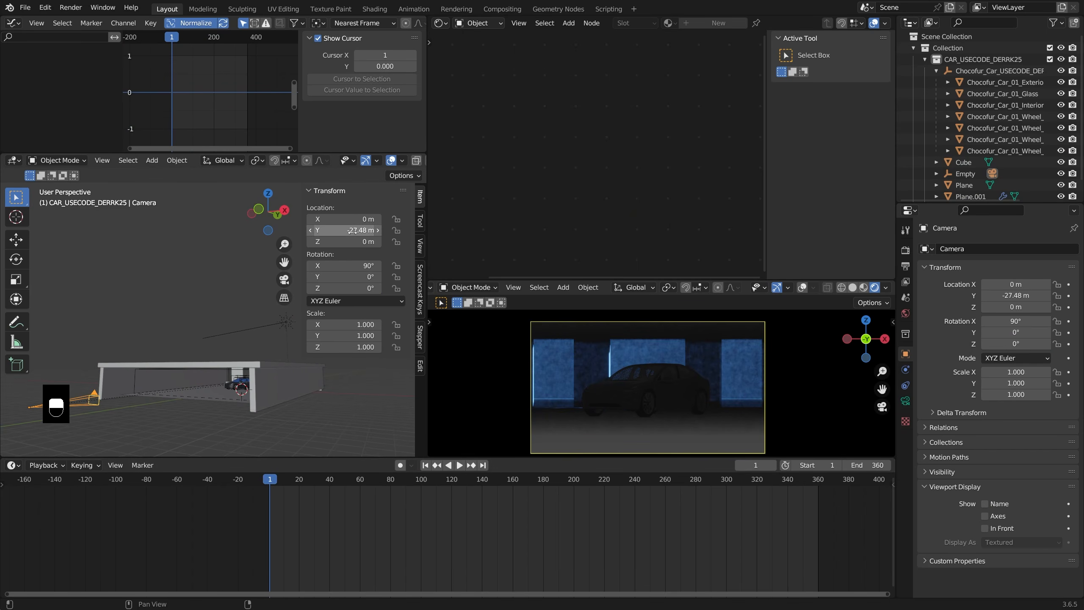
drag(277, 479, 635, 494)
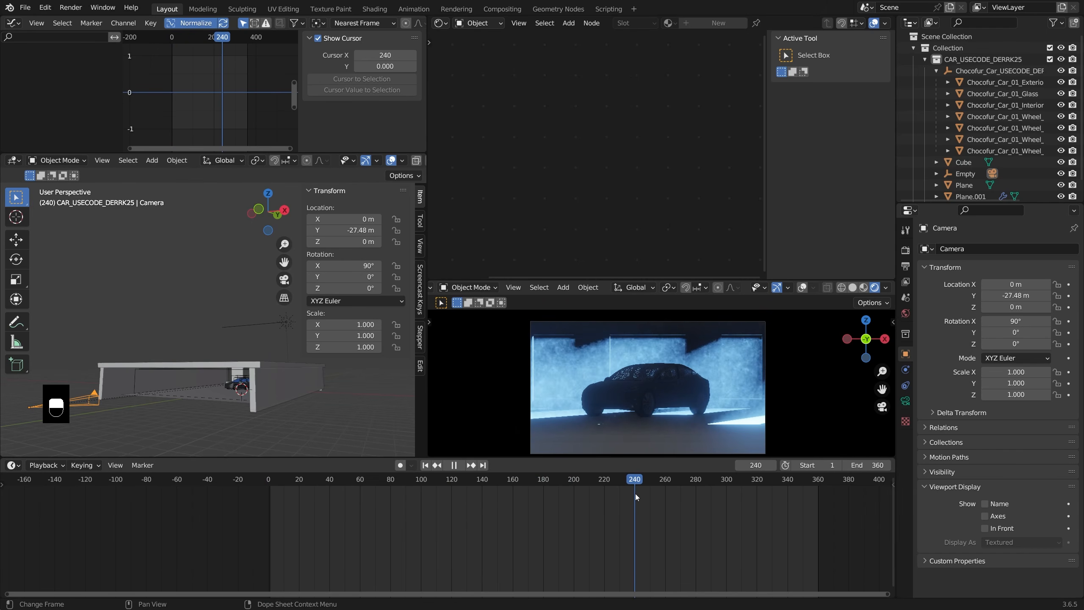
key(space)
shift+drag(346, 230, 351, 230)
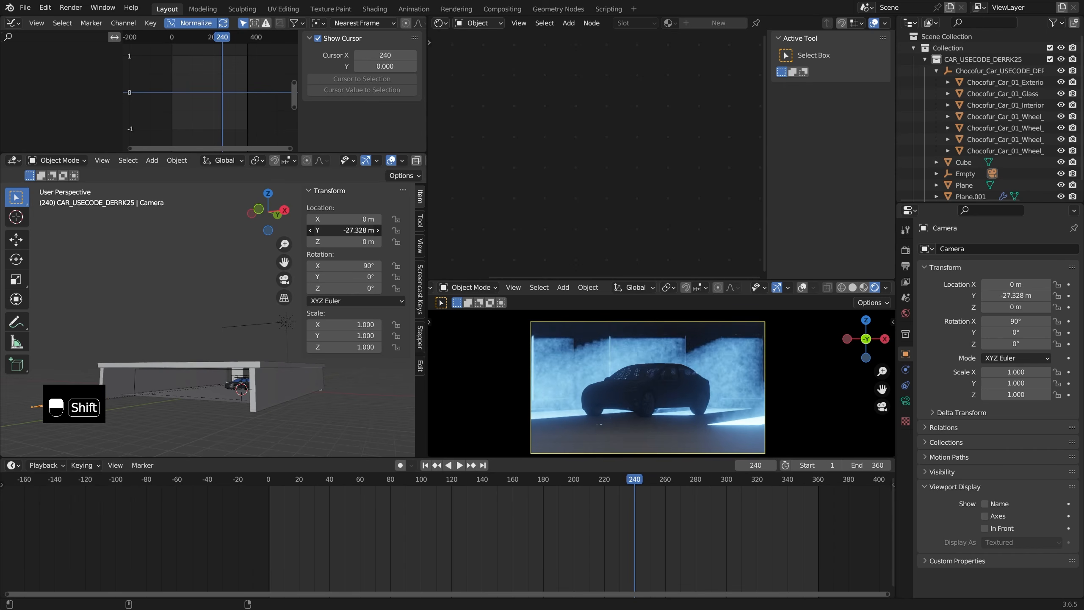
key(Escape)
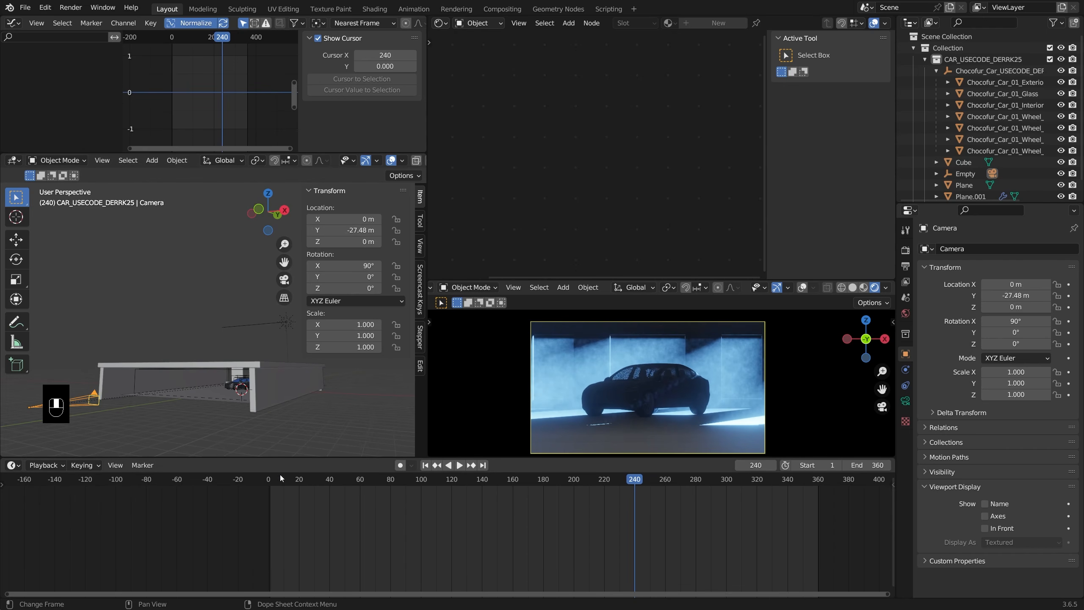
At frame 1, set the camera's Y location to -24.526 m and keyframe only that value
click(271, 484)
shift+drag(358, 230, 360, 231)
right_click(360, 230)
click(359, 230)
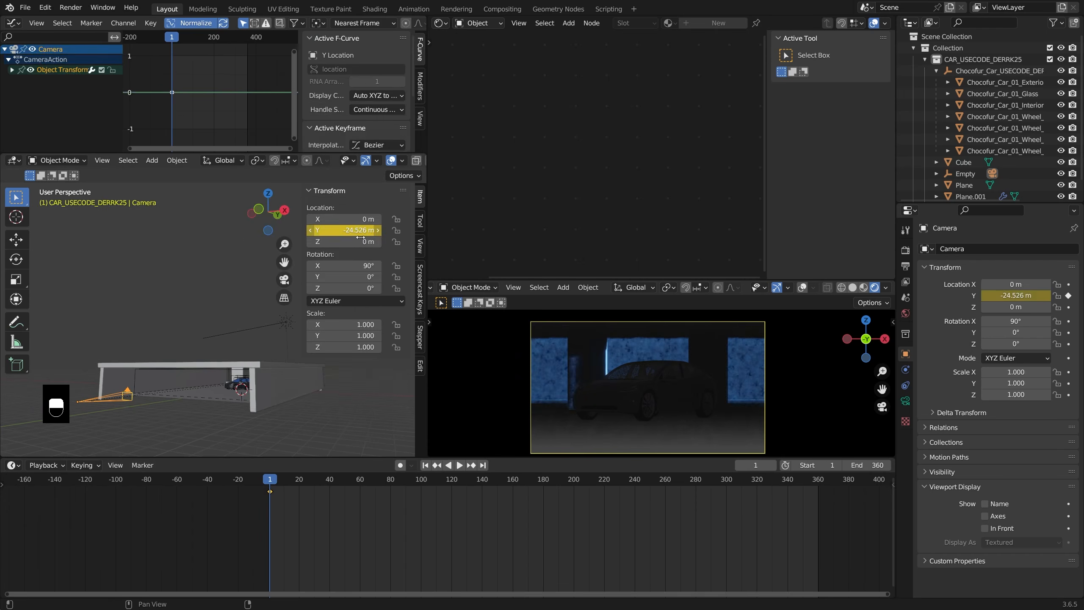
At frame 240, set the camera's Y location to -27.679 m and keyframe it
drag(581, 488, 635, 485)
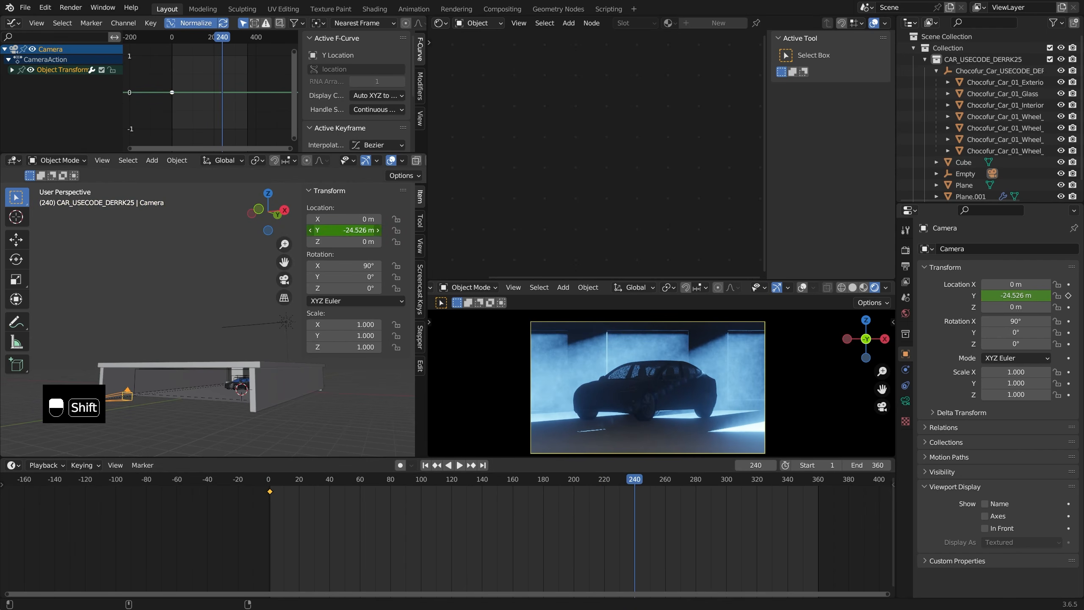
shift+drag(360, 230, 356, 233)
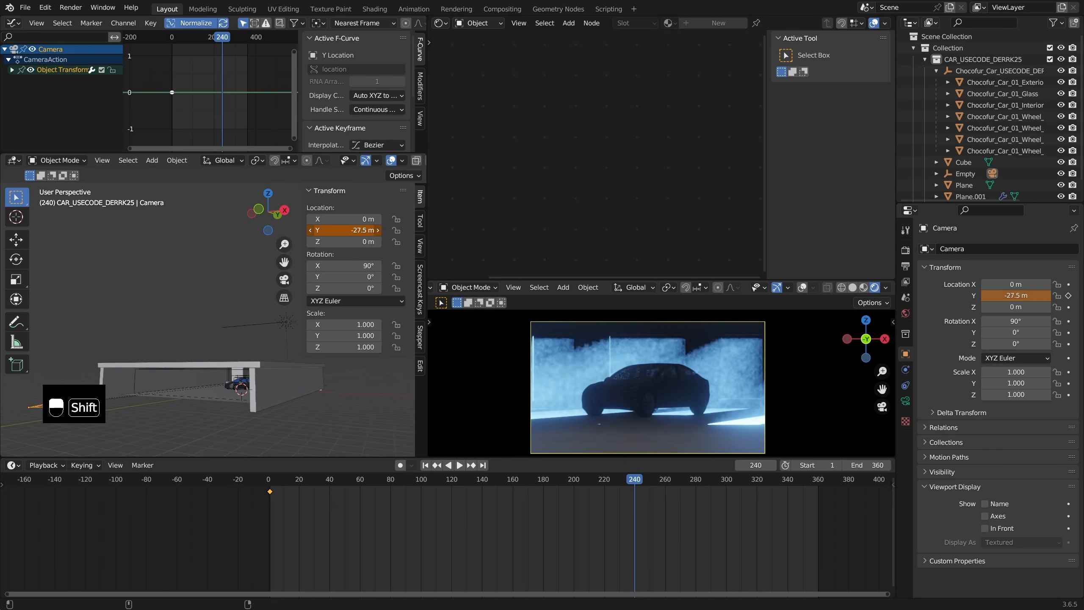
right_click(357, 233)
click(356, 234)
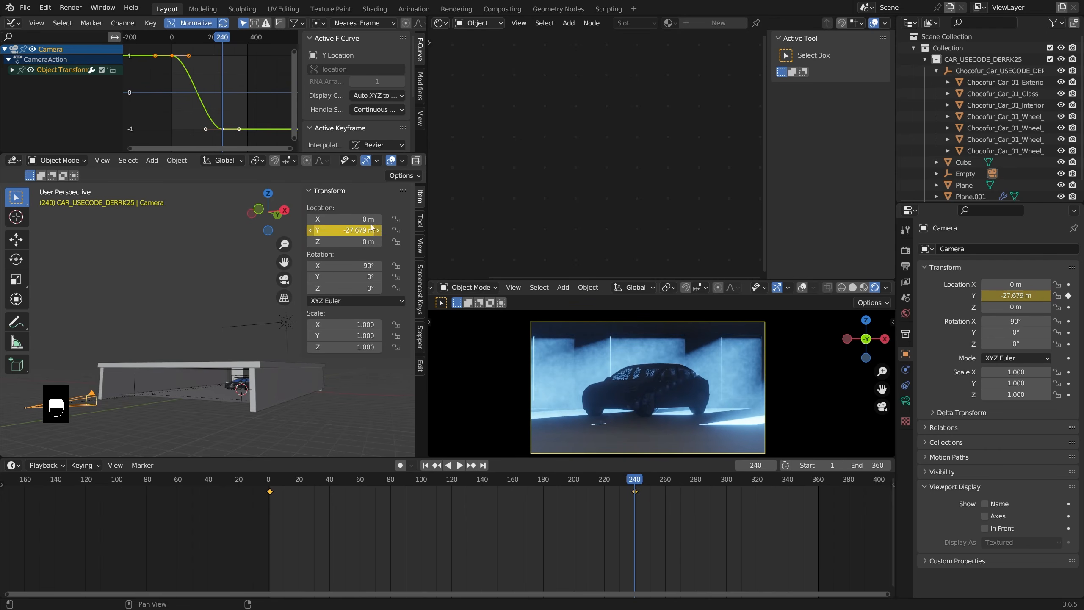
Set the camera's Y location keyframes to Linear interpolation and play back the move
key(t)
click(213, 105)
key(space)
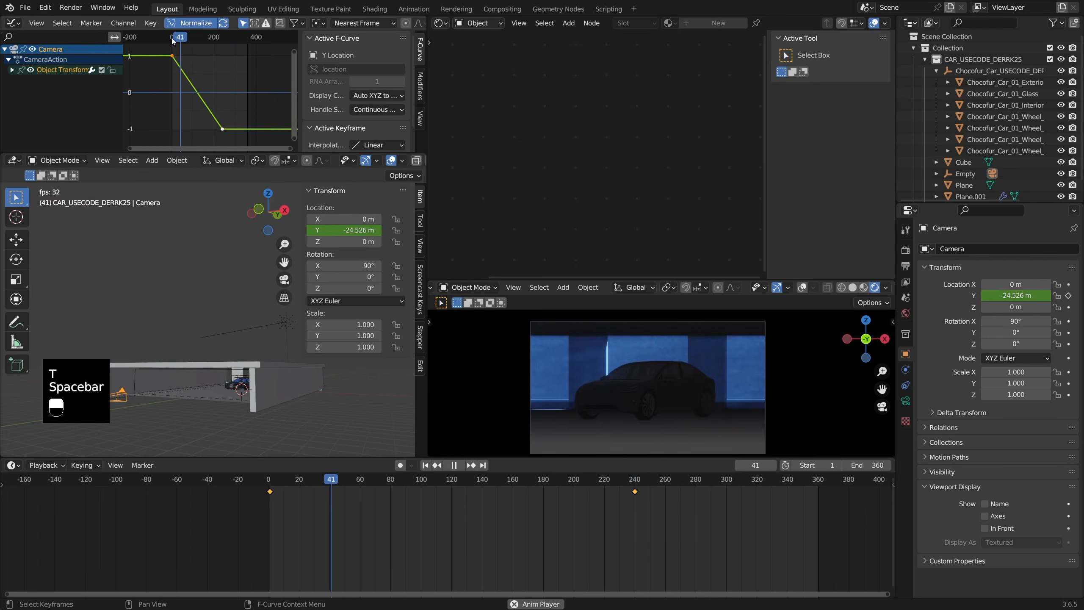
key(space)
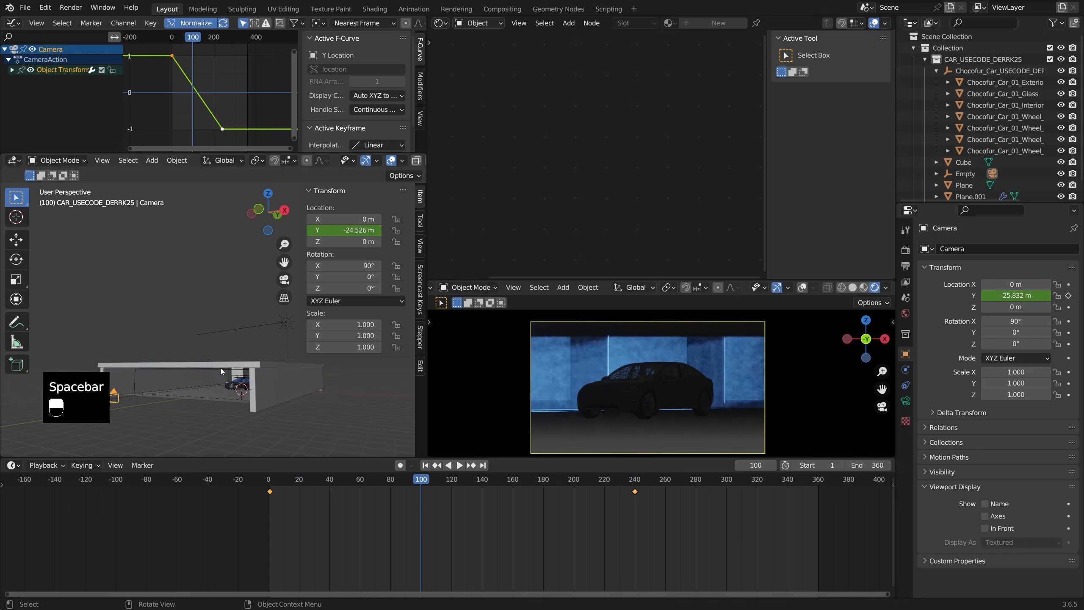
scroll(220, 368, up, 5)
click(245, 373)
scroll(299, 383, down, 4)
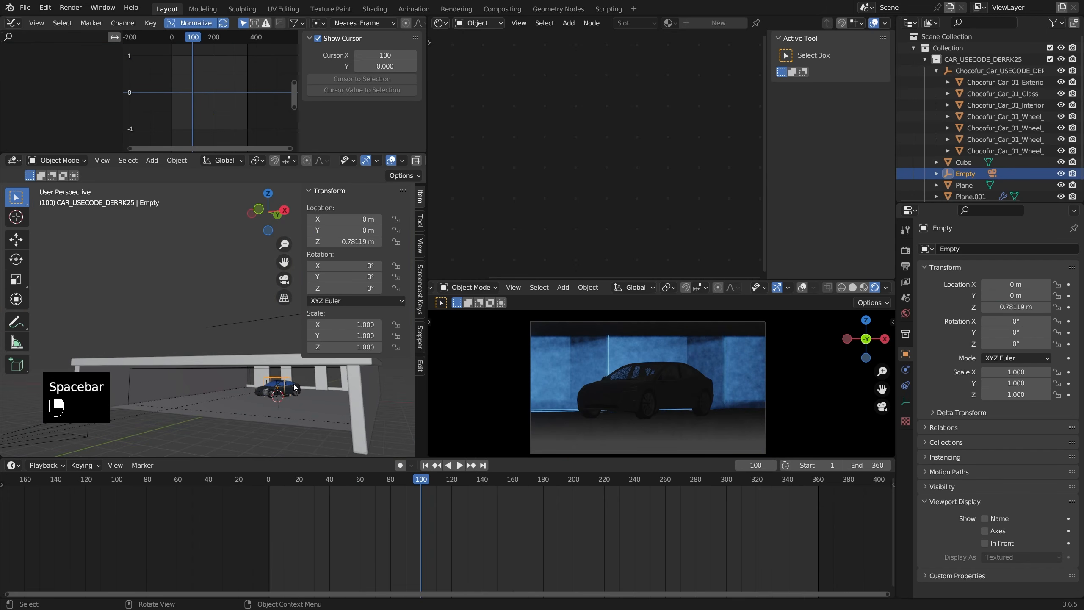
click(283, 380)
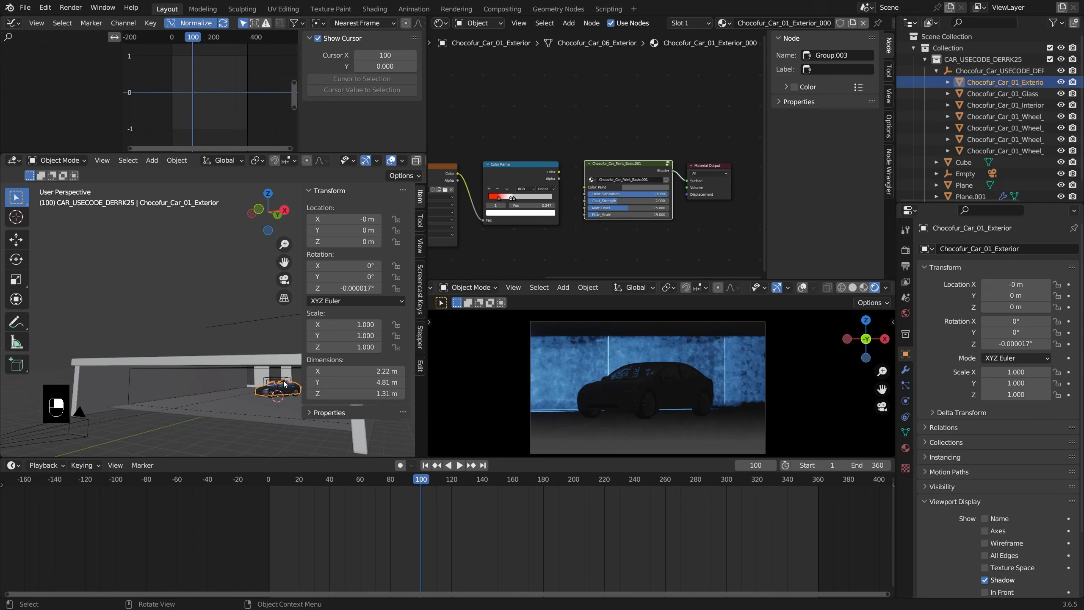
click(283, 382)
click(283, 382)
scroll(283, 384, up, 3)
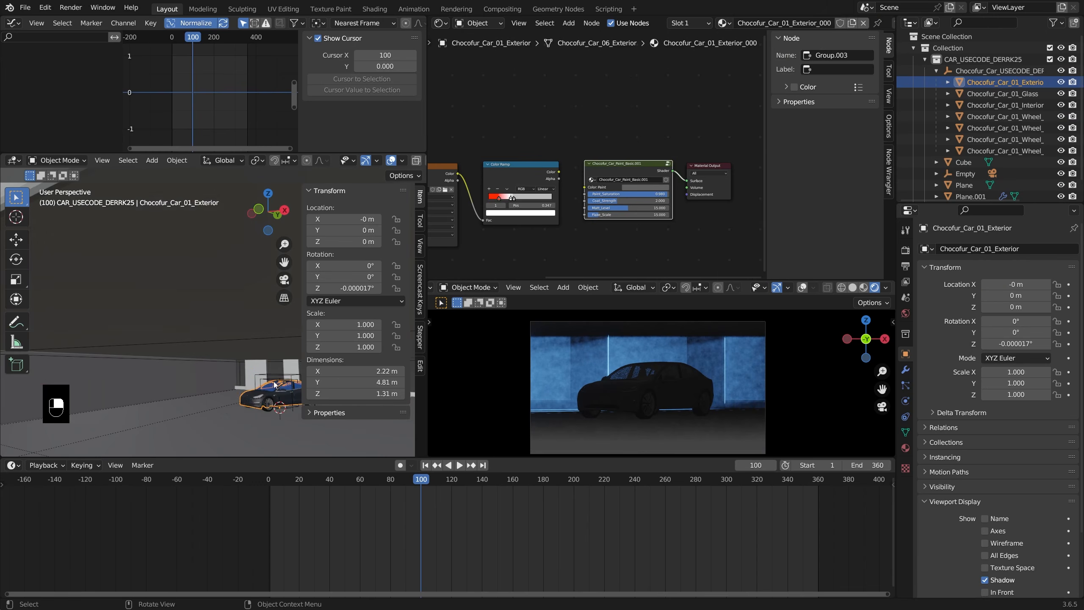
click(264, 377)
click(264, 377)
scroll(359, 482, down, 3)
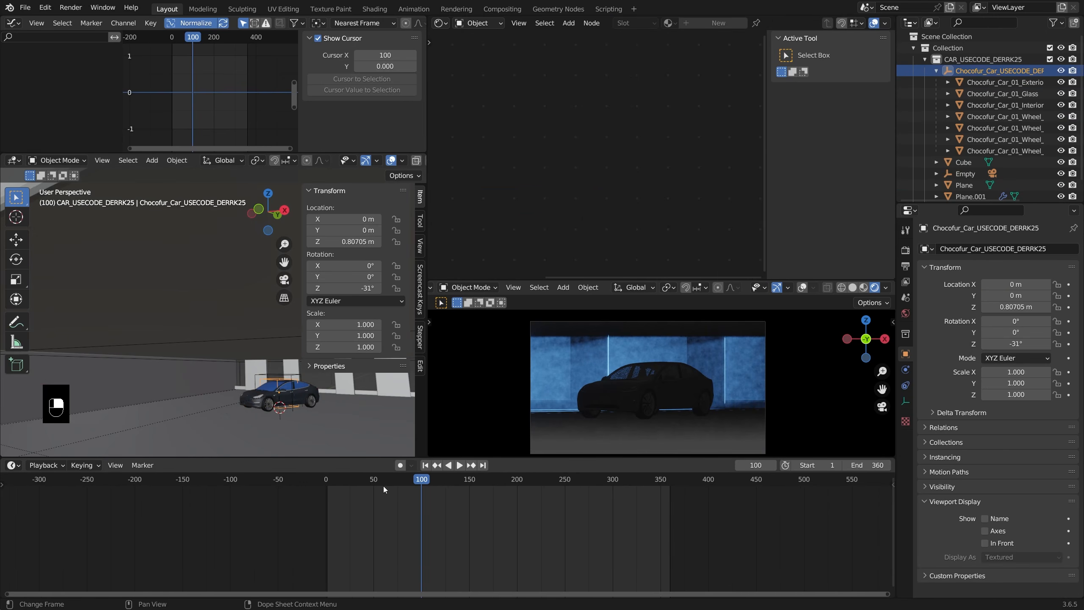
At frame 1, rotate the Empty to 10° on Z and keyframe only that value
click(328, 483)
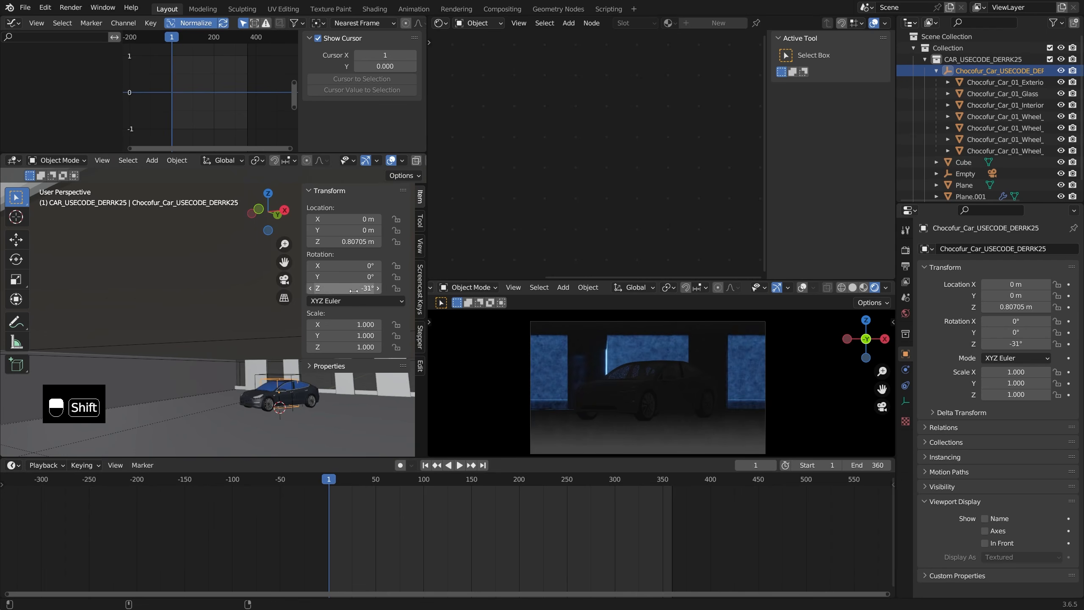
scroll(290, 376, up, 1)
click(291, 374)
mouse_move(378, 292)
ctrl+shift+mouse_down()
mouse_move(398, 292)
mouse_move(375, 291)
ctrl+shift+mouse_up()
right_click(370, 286)
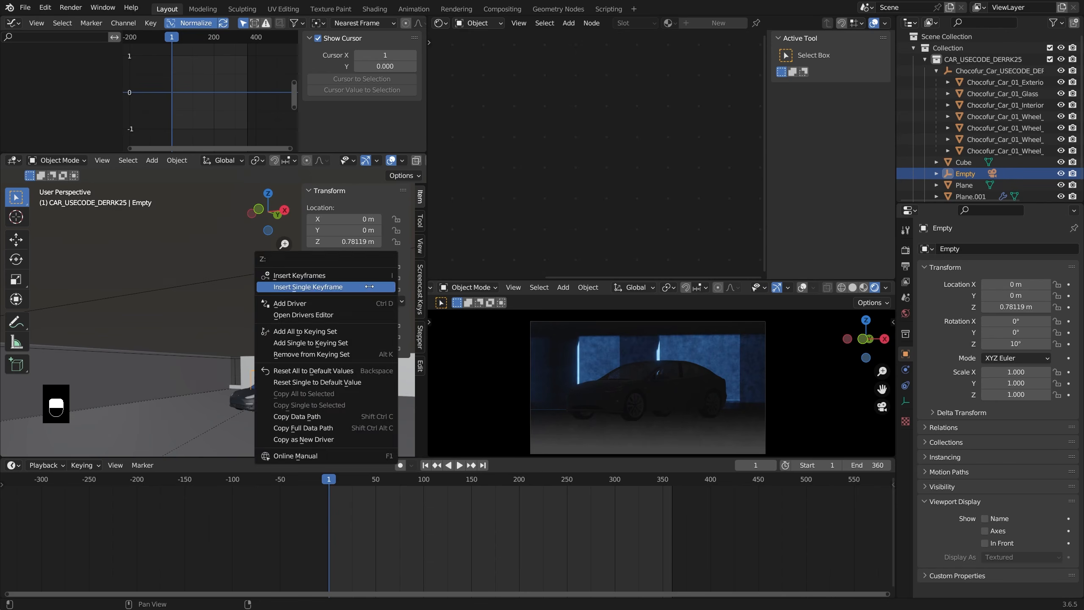
click(370, 286)
At frame 240, set the Empty's Z rotation to -1.4° and keyframe it
drag(459, 488, 557, 484)
shift+drag(372, 288, 359, 289)
right_click(359, 289)
click(359, 289)
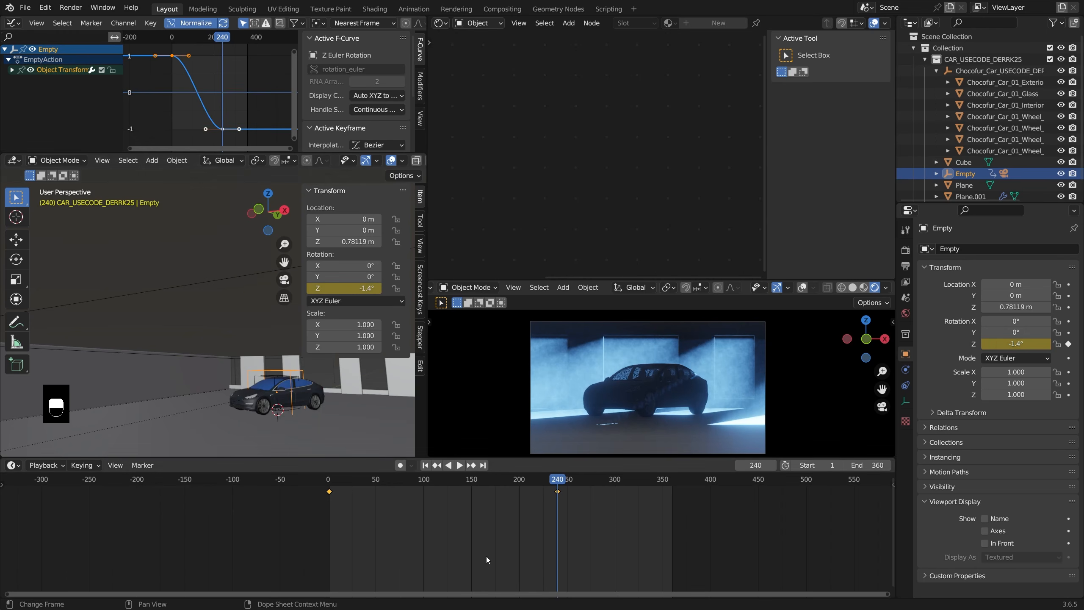
Set the Empty's rotation keyframes to Linear interpolation and play back the orbiting camera move
key(t)
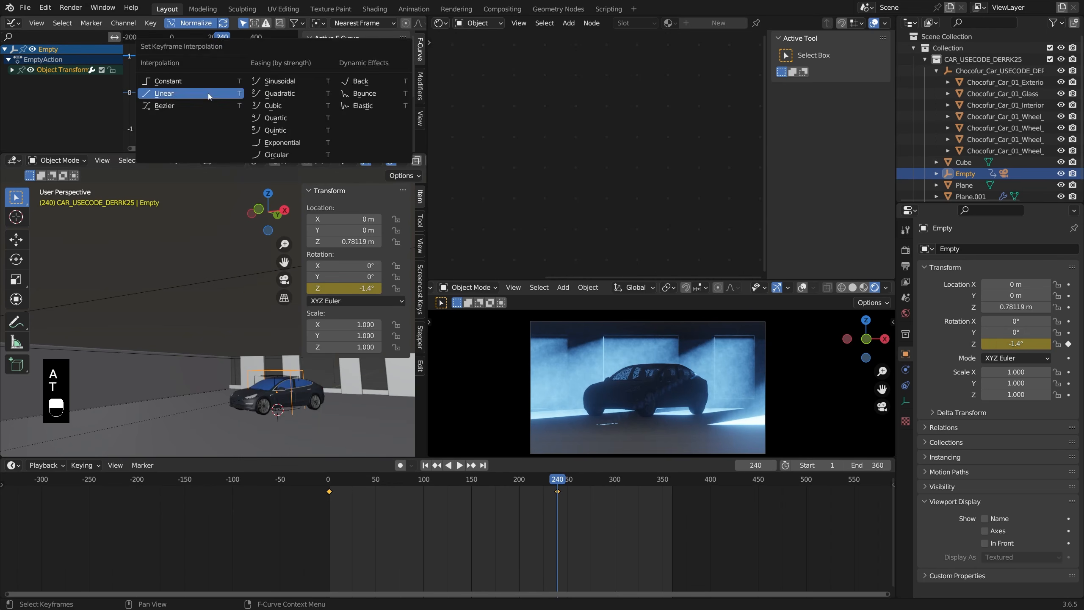
click(209, 93)
click(341, 478)
key(space)
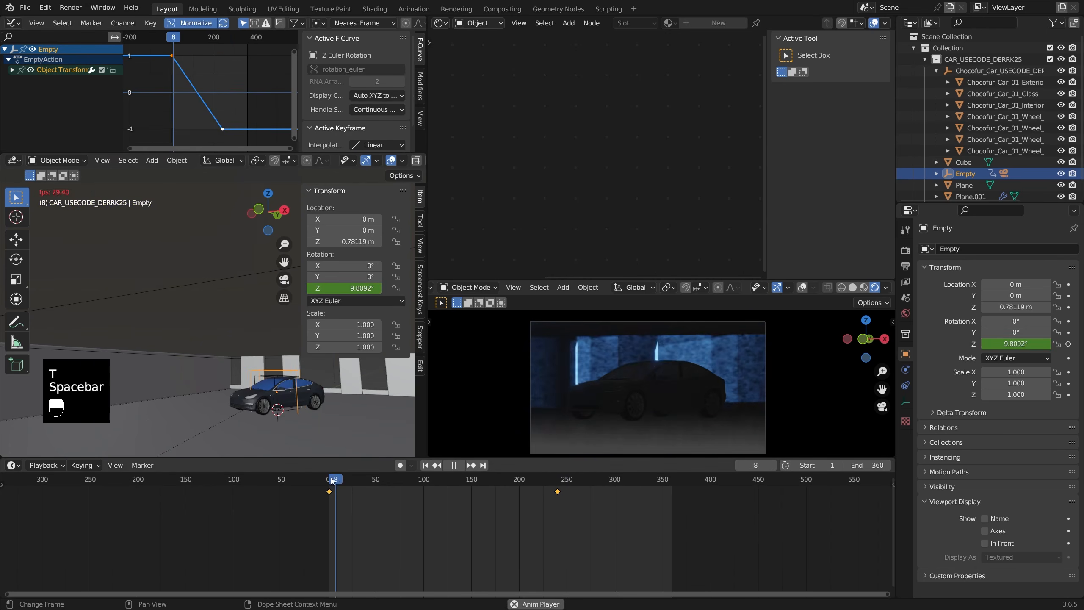
shift+middle_drag(322, 384, 255, 387)
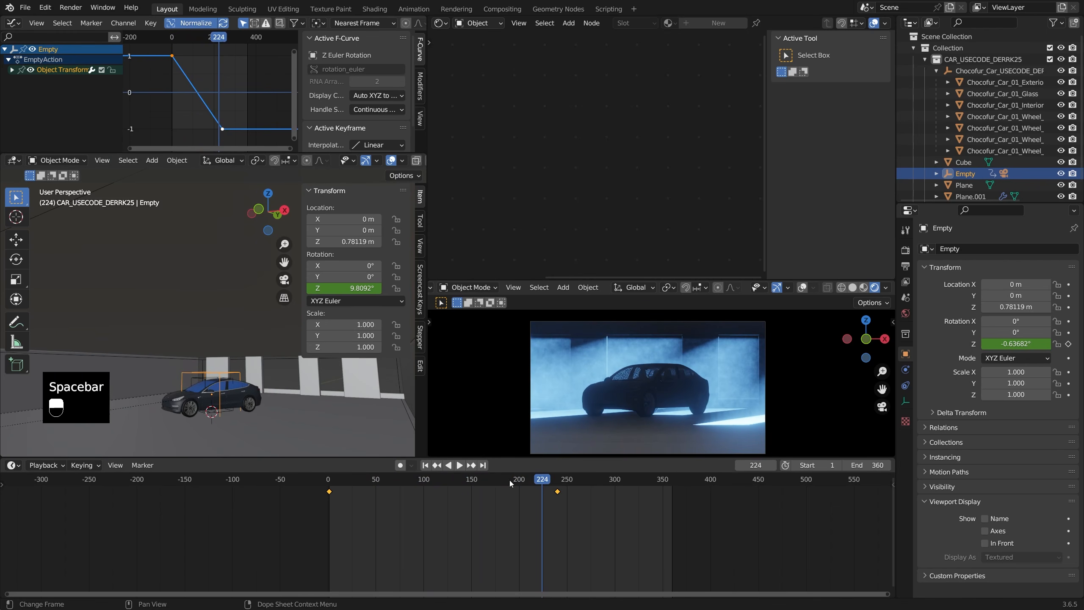
key(Escape)
In Plane.001's mesh, widen the back wall's rightmost white panel by moving its car-side edge along X to 3.8412 m
click(360, 384)
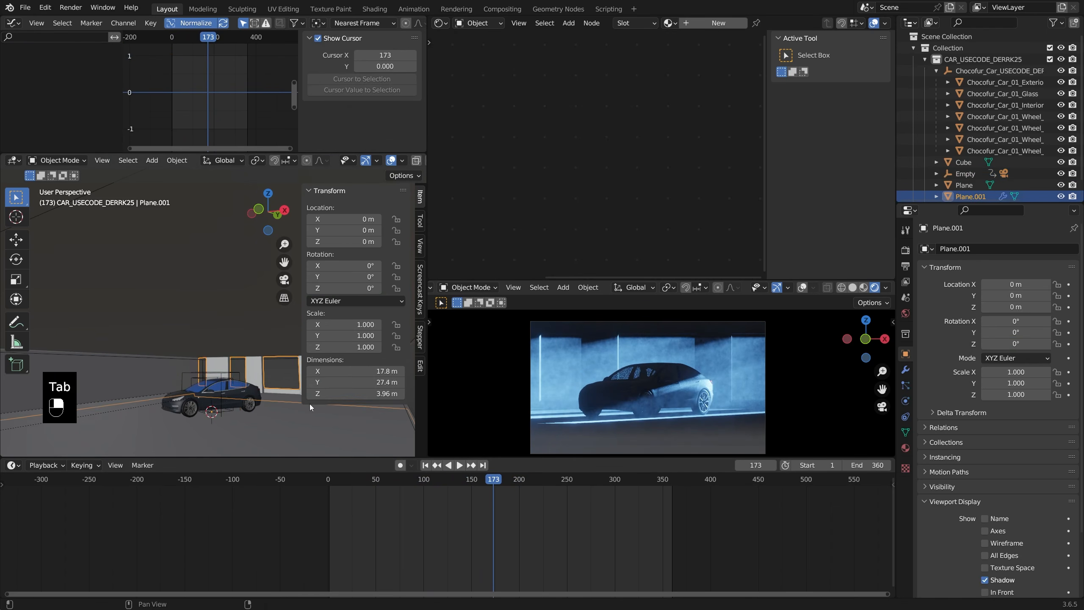
shift+middle_drag(310, 404, 212, 404)
scroll(212, 404, up, 3)
key(Tab)
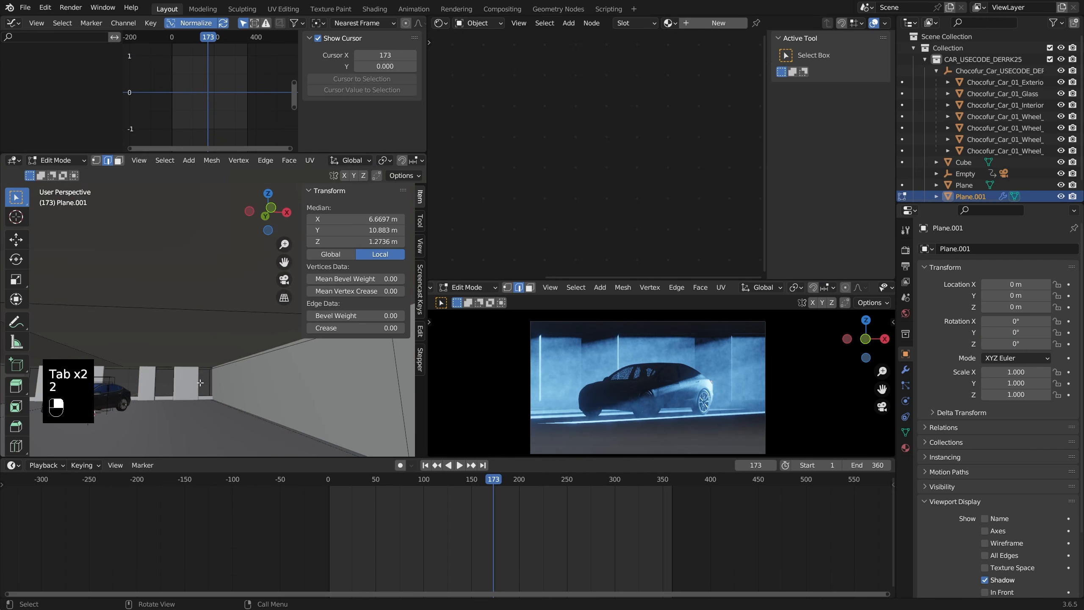
key(alt+z)
key(alt+z)
key(g)
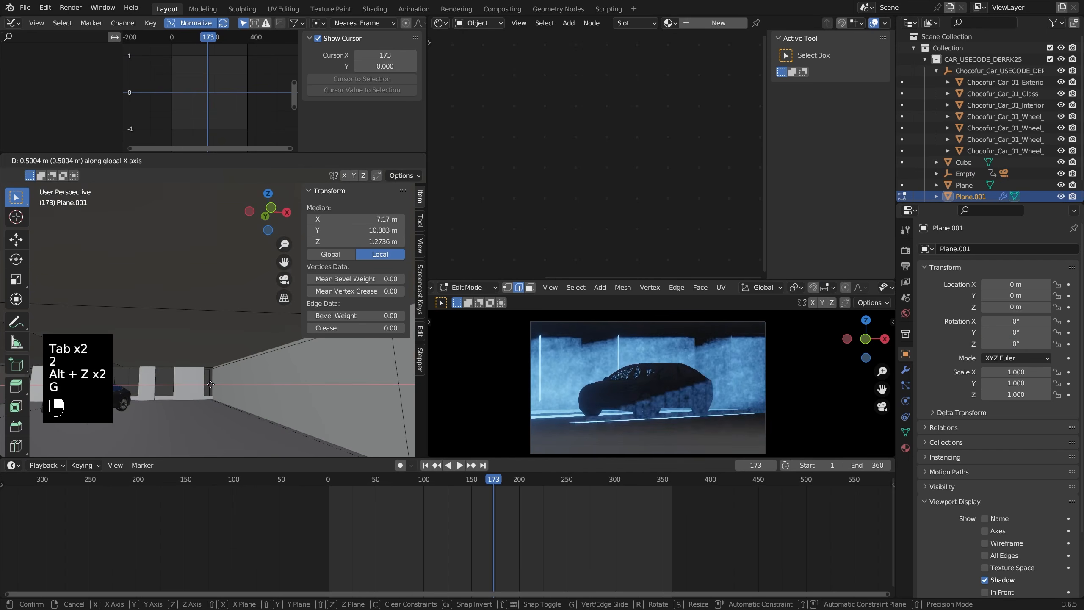
click(179, 386)
key(g)
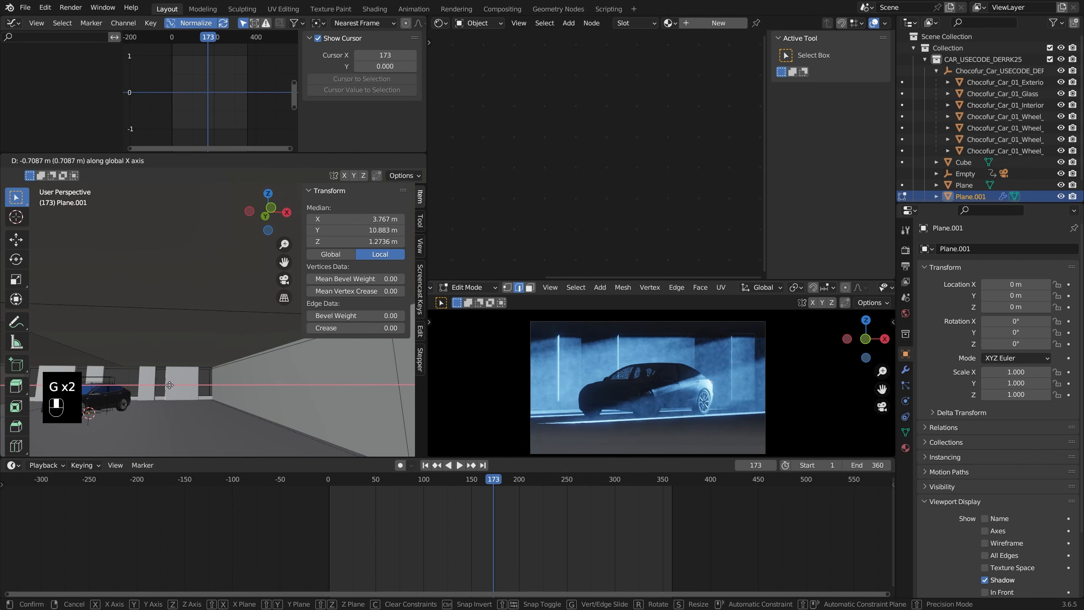
click(170, 386)
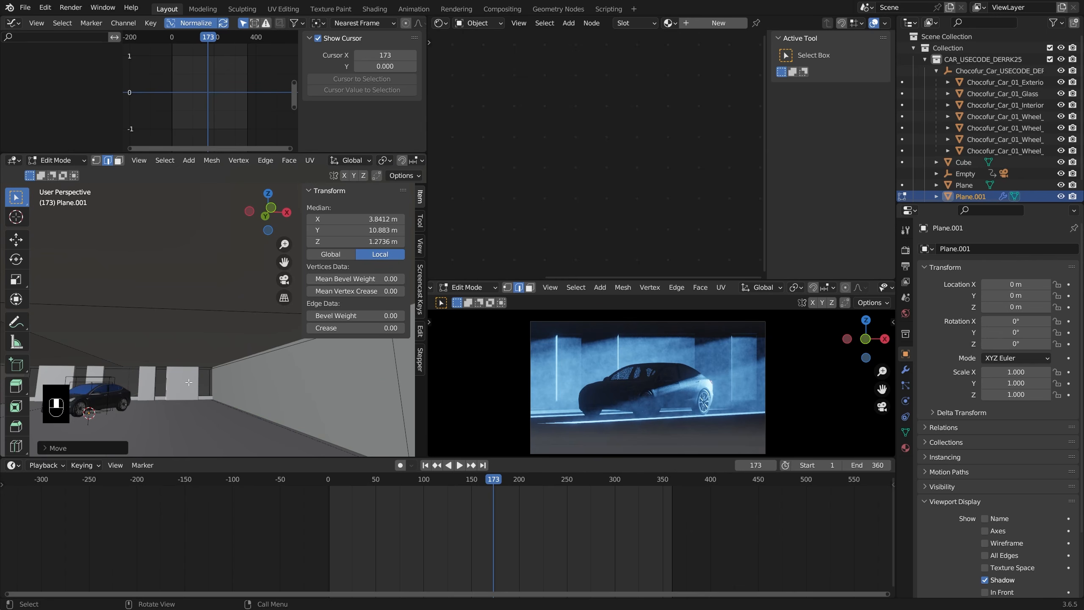
Move the face of the back wall's rightmost white panel along X to 5.1791 m
key(3)
key(g)
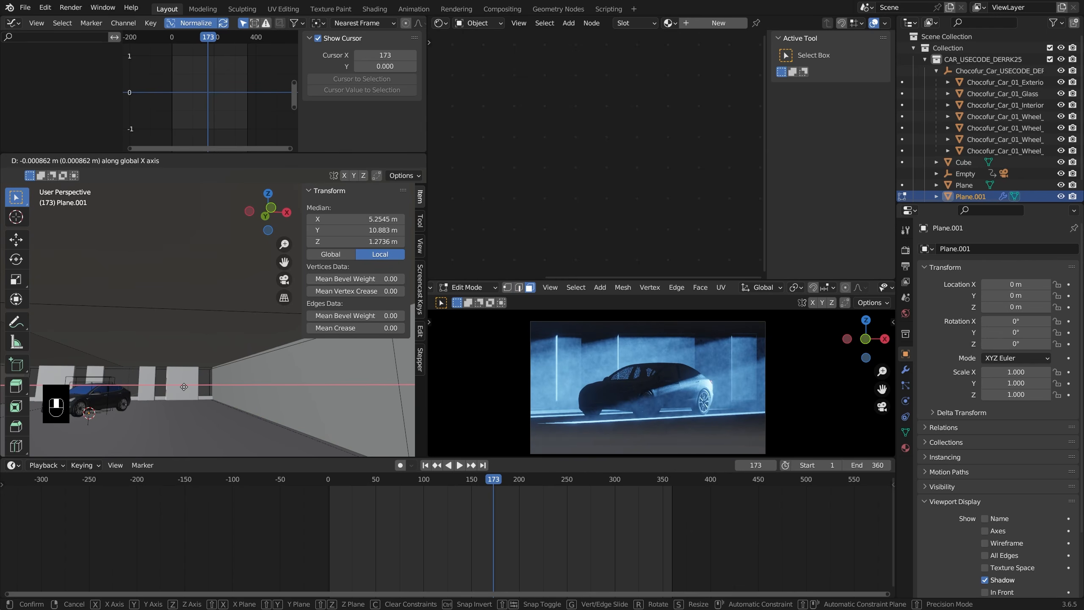
click(183, 387)
Duplicate the rightmost back wall panel's face and move the copy outward along Y to 11.774 m
key(shift+d)
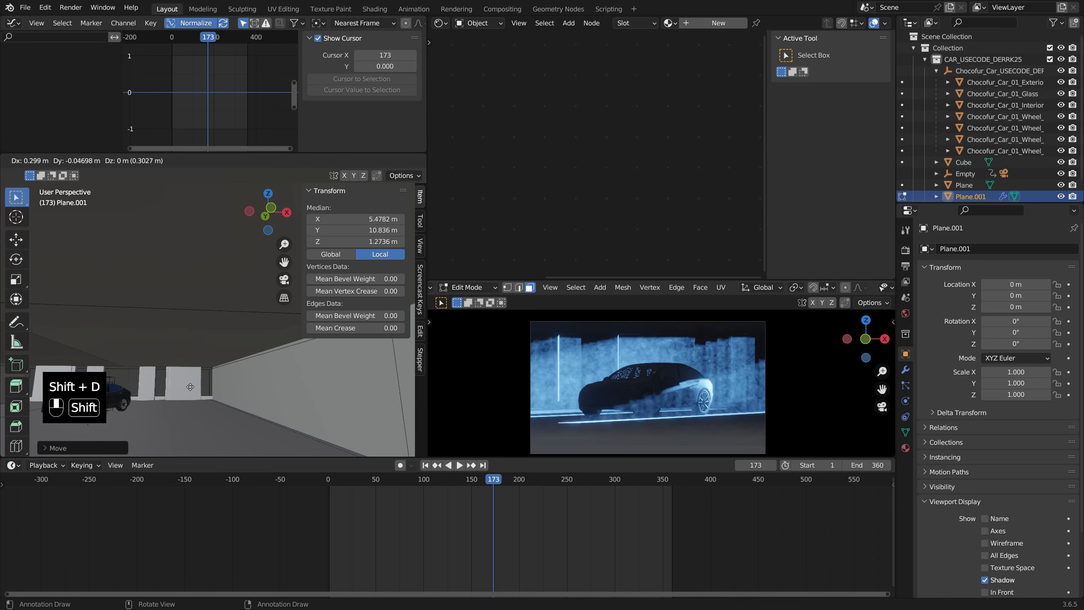
click(225, 383)
mouse_move(225, 384)
middle_down()
mouse_move(170, 402)
mouse_move(188, 378)
mouse_move(287, 371)
mouse_move(220, 369)
middle_up()
key(alt+z)
key(2)
click(254, 358)
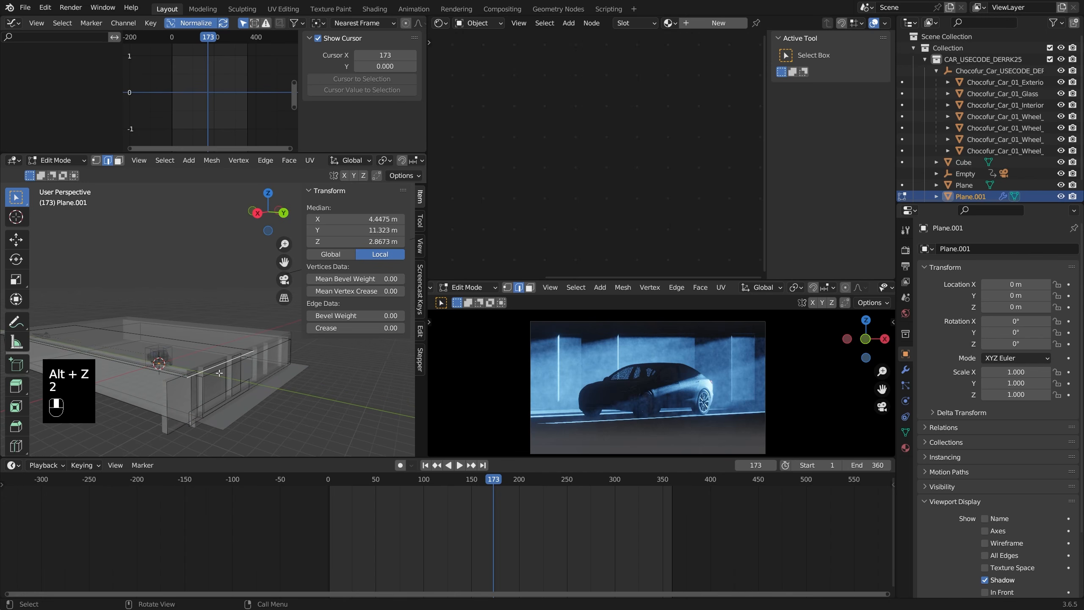
key(3)
key(2)
click(215, 378)
key(2)
click(214, 393)
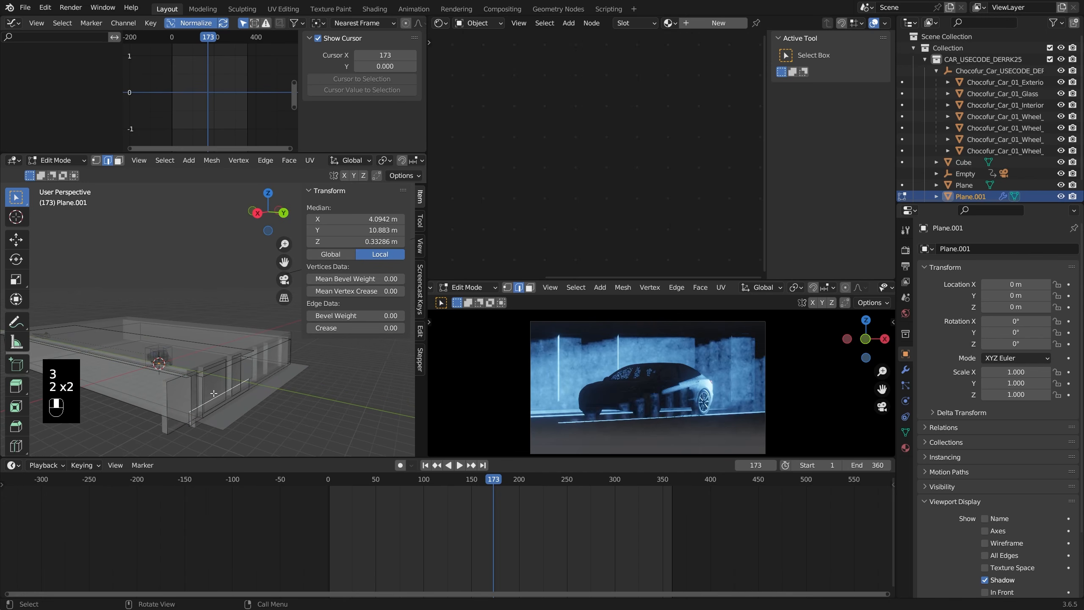
key(3)
click(216, 385)
key(alt+z)
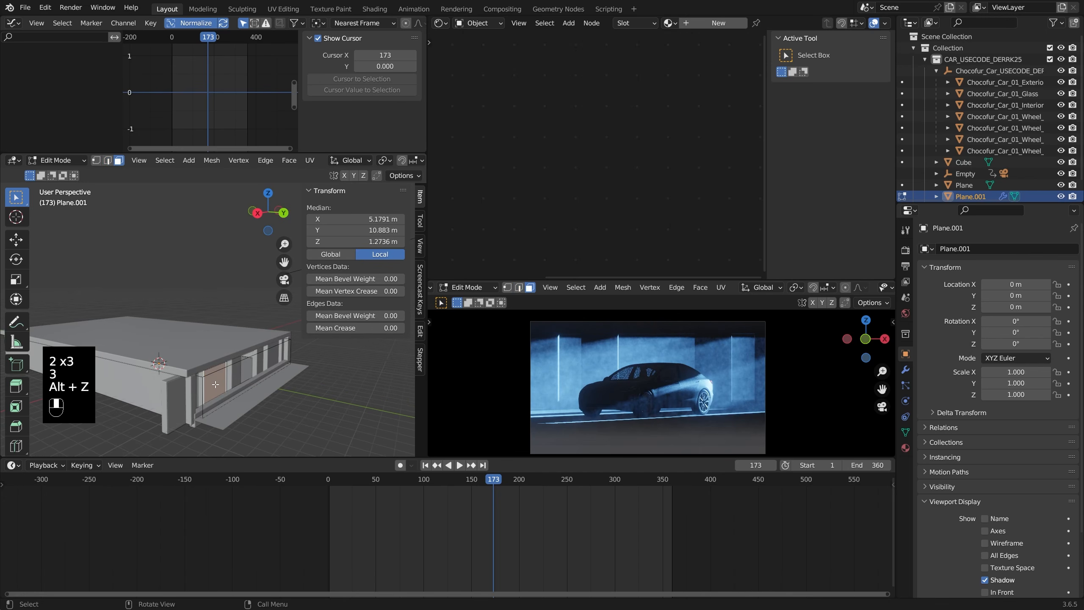
key(shift+d)
middle_drag(221, 386, 228, 387)
click(229, 388)
Scale the duplicated panel down in width so it becomes a slim pillar outside the back wall
key(2)
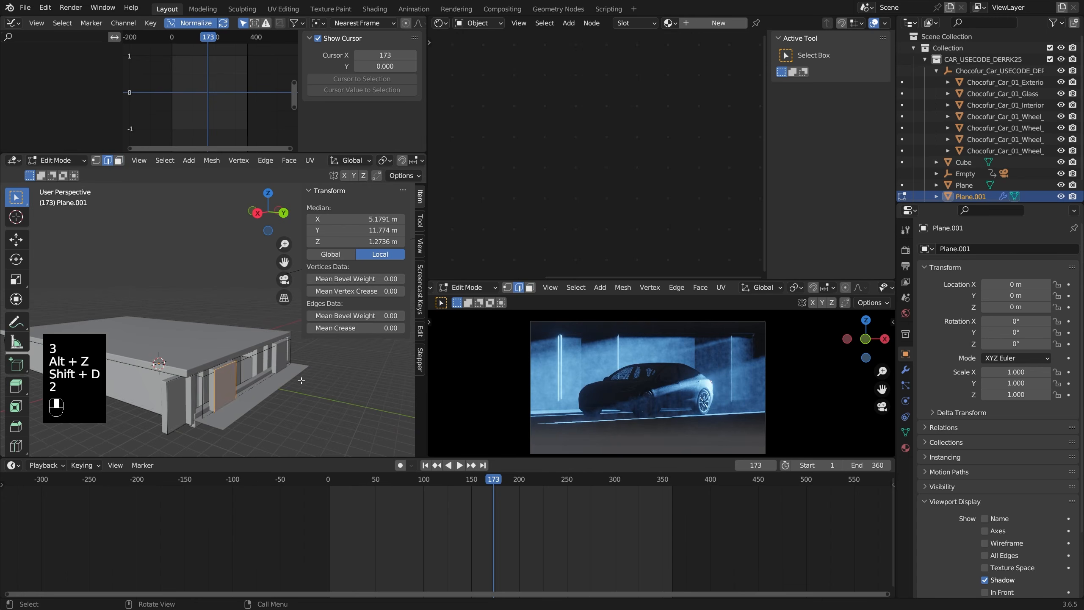
key(s)
middle_drag(300, 379, 303, 376)
click(239, 384)
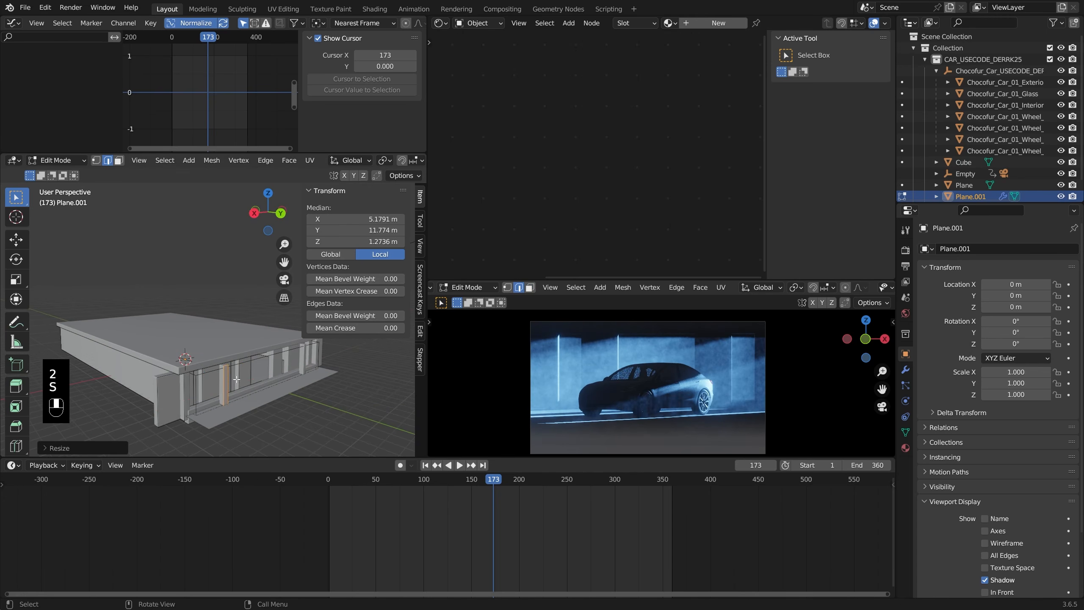
Extrude the slim pillar's top edge outward along Y to 17.461 m and extrude it down along Z to form a frame
key(2)
scroll(231, 369, down, 1)
key(e)
click(294, 376)
key(e)
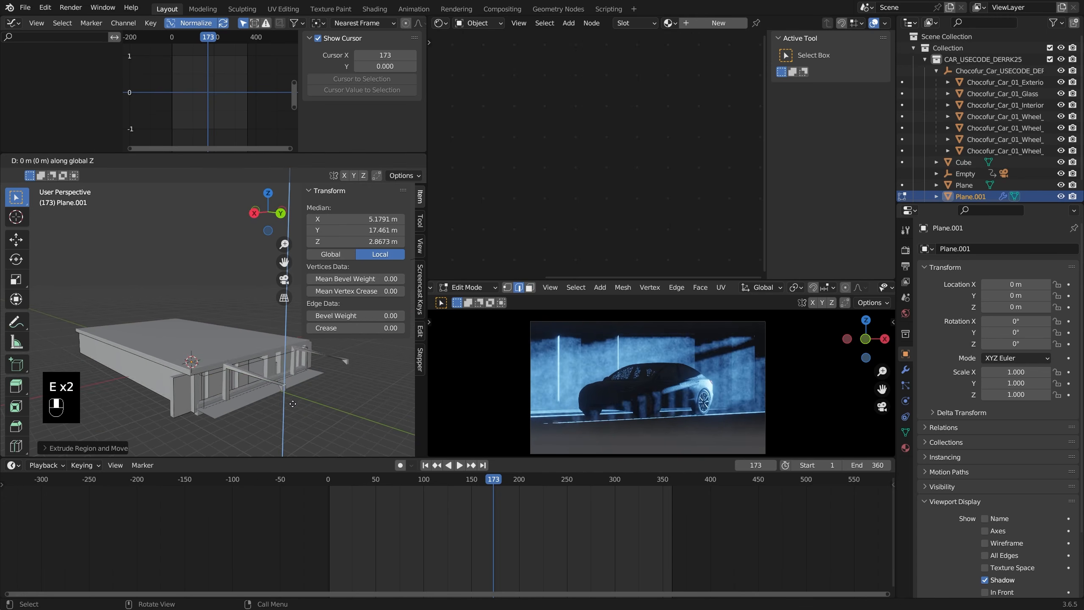
click(287, 441)
key(Tab)
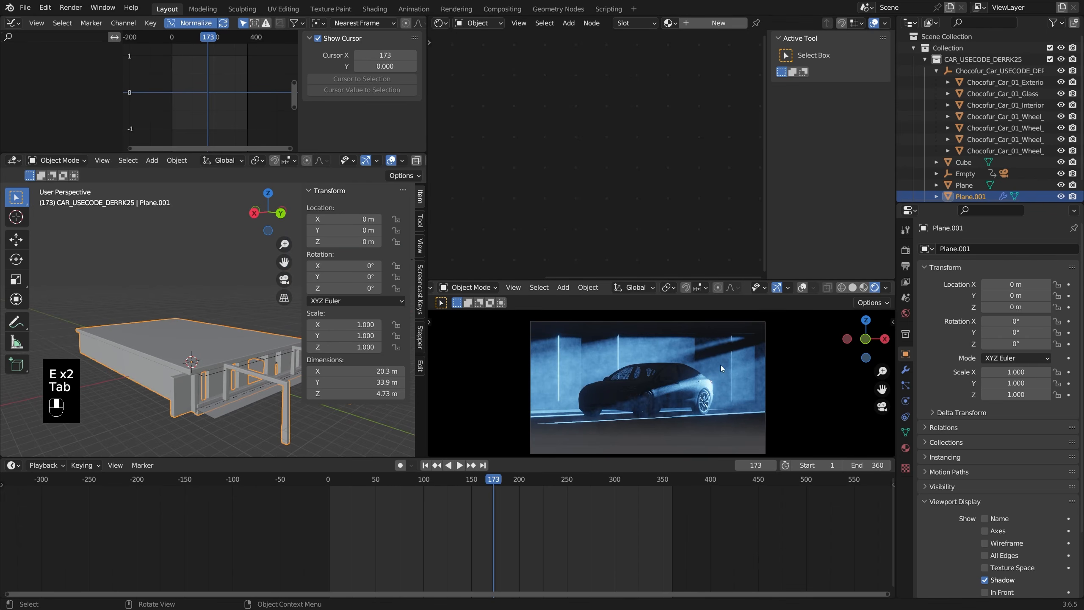
Duplicate the slim pillar's face in Plane.001 and move the copy along Y into the building to 3.7951 m
middle_drag(185, 385, 301, 418)
key(Tab)
key(alt+z)
key(3)
key(alt+z)
key(shift+d)
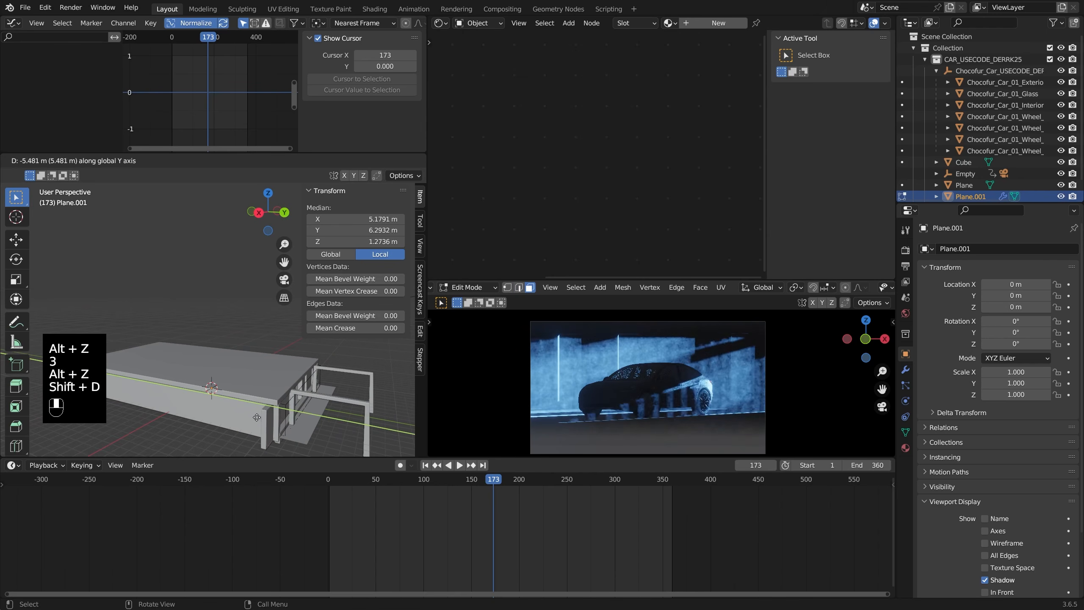
click(259, 386)
From the top view, move the pillar copy beside the car to X 2.293 m, Y -0.17855 m and scale it along X
key(KP_7)
key(alt+z)
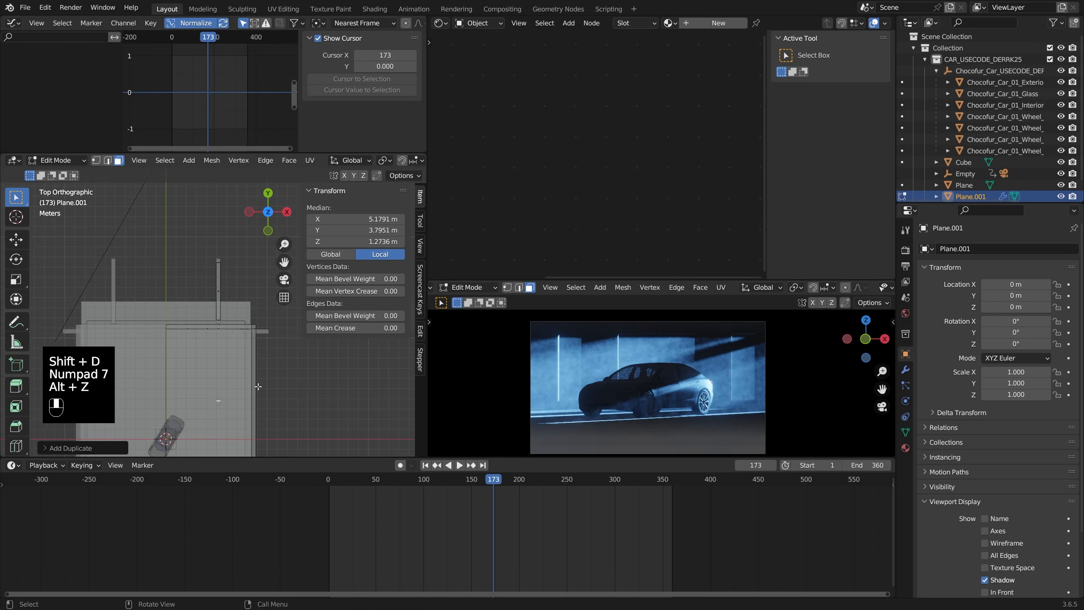
shift+middle_drag(259, 387, 277, 329)
key(g)
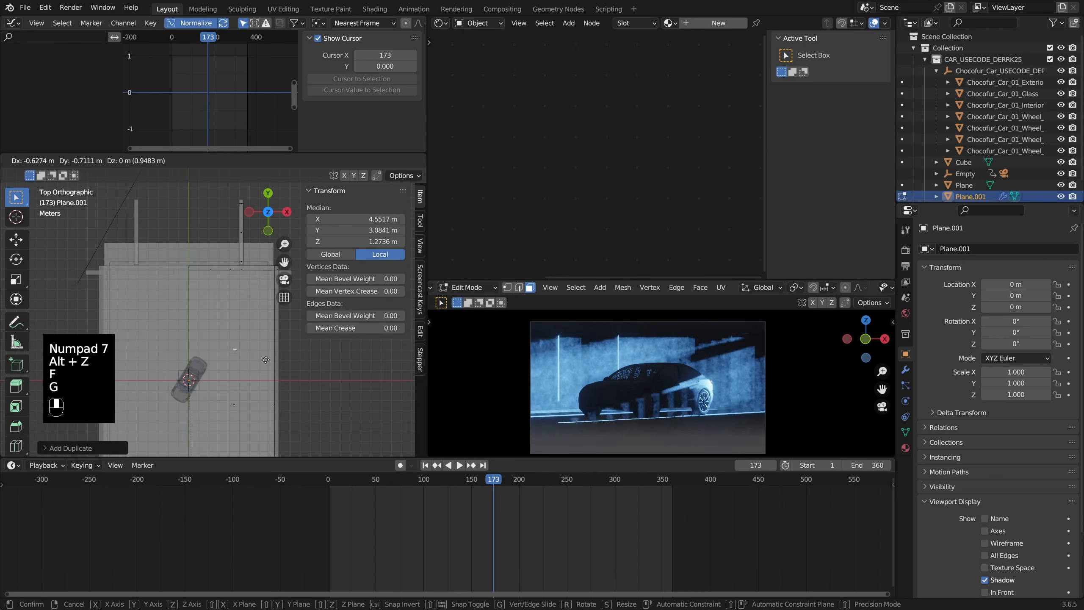
click(241, 386)
key(s)
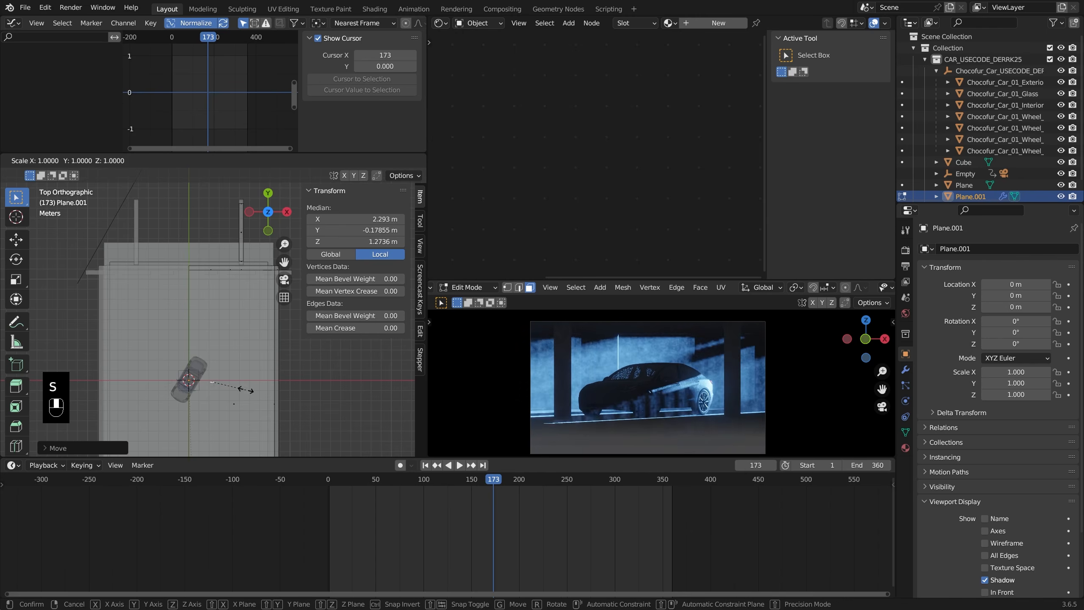
key(x)
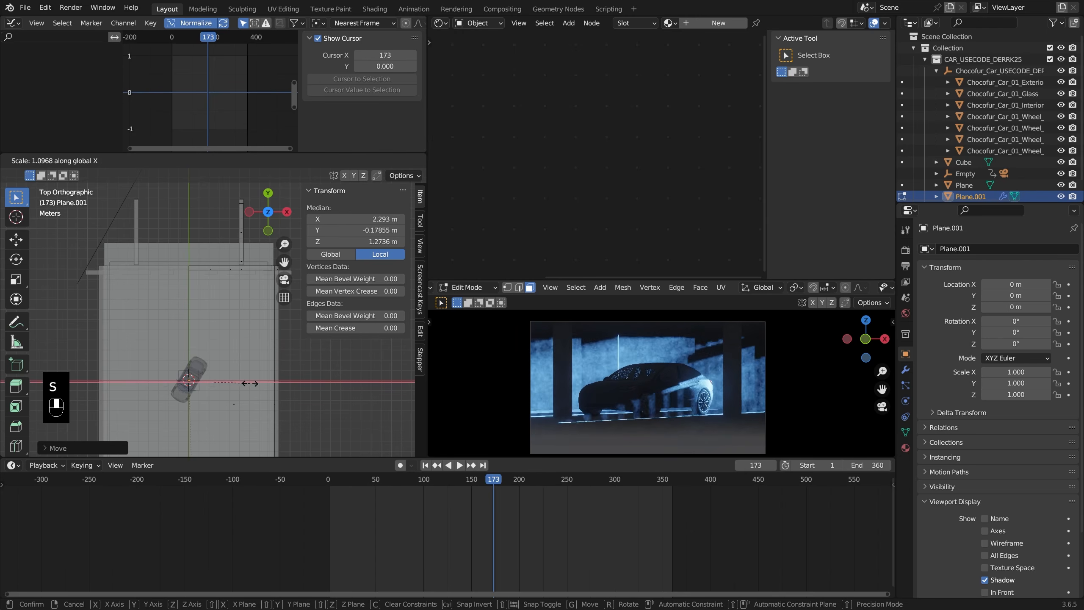
click(259, 387)
key(Tab)
Go to frame 212 and give the floor Plane a new material named floor
drag(463, 485, 530, 495)
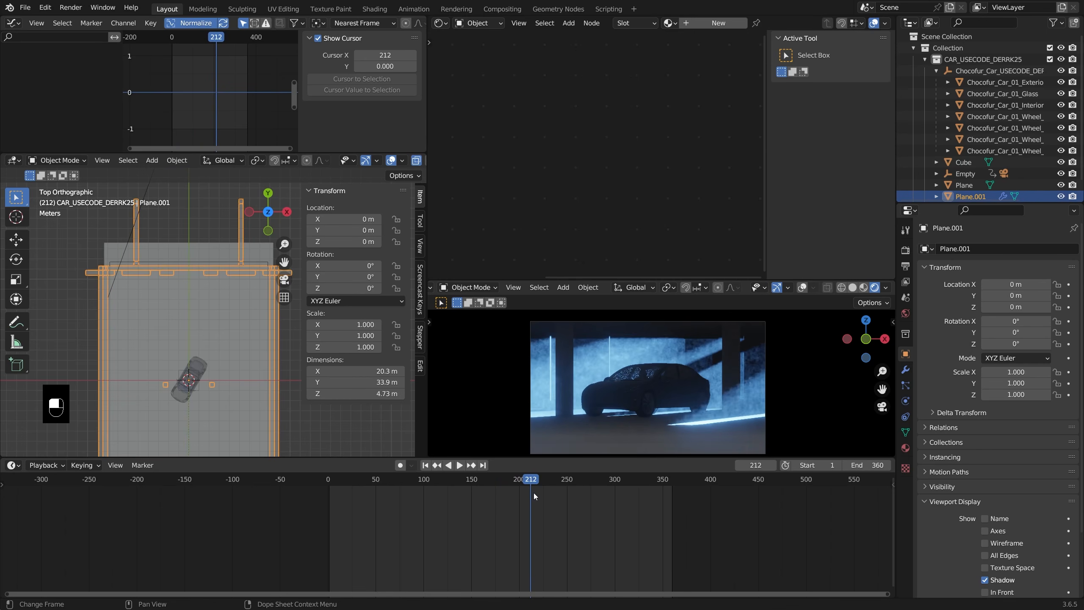
click(267, 396)
middle_drag(267, 397, 257, 316)
key(alt+z)
click(707, 24)
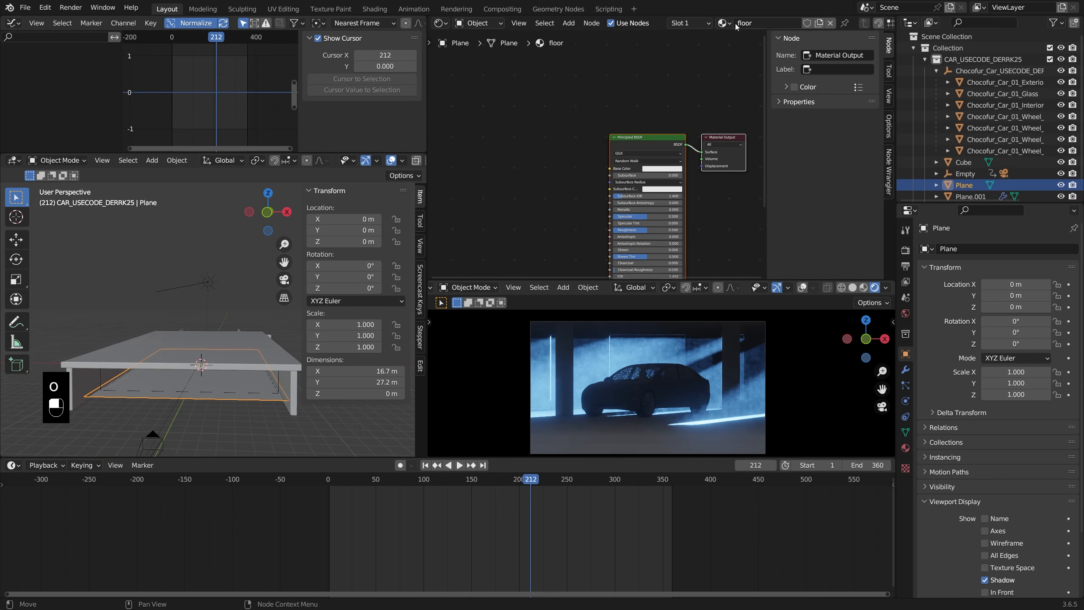
Add an Image Texture with mapping nodes to the Principled BSDF and reroute its Color output from Base Color to Normal
click(647, 139)
key(ctrl+t)
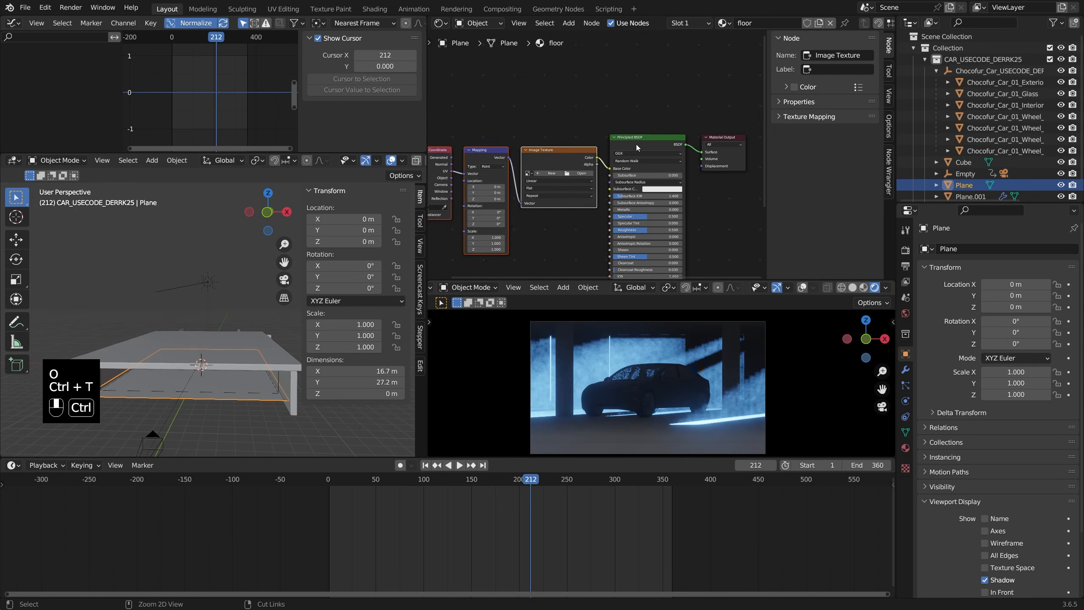
key(g)
click(581, 192)
ctrl+right_drag(572, 139, 575, 189)
middle_drag(573, 193, 566, 154)
drag(539, 150, 615, 228)
key(shift+a)
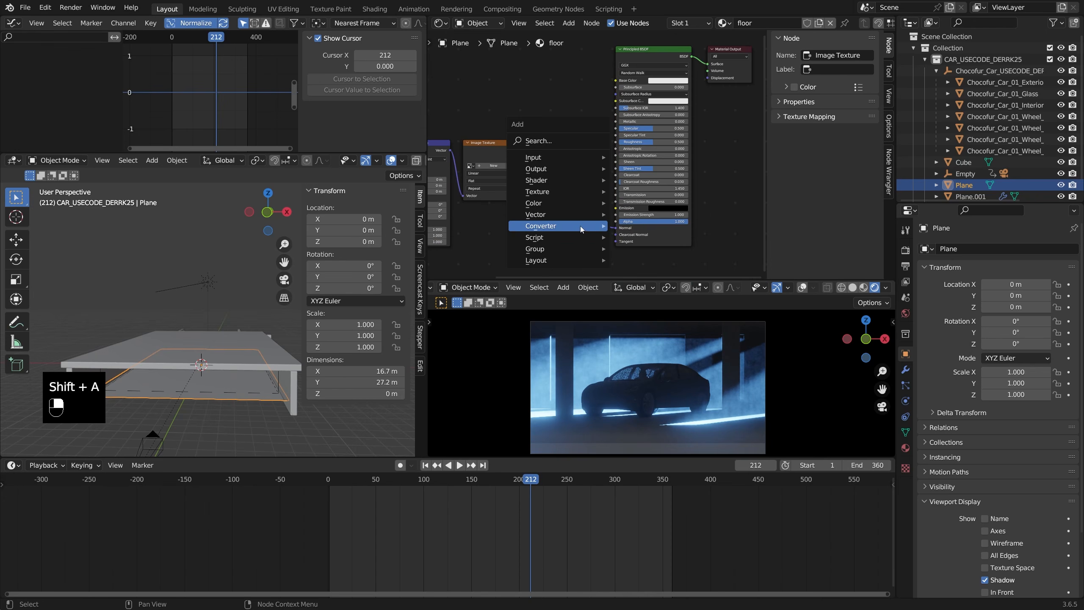
mouse_move(599, 211)
key(Escape)
Switch the Image Texture node to a Noise Texture and connect the Object coordinates to the Mapping vector
key(shift+s)
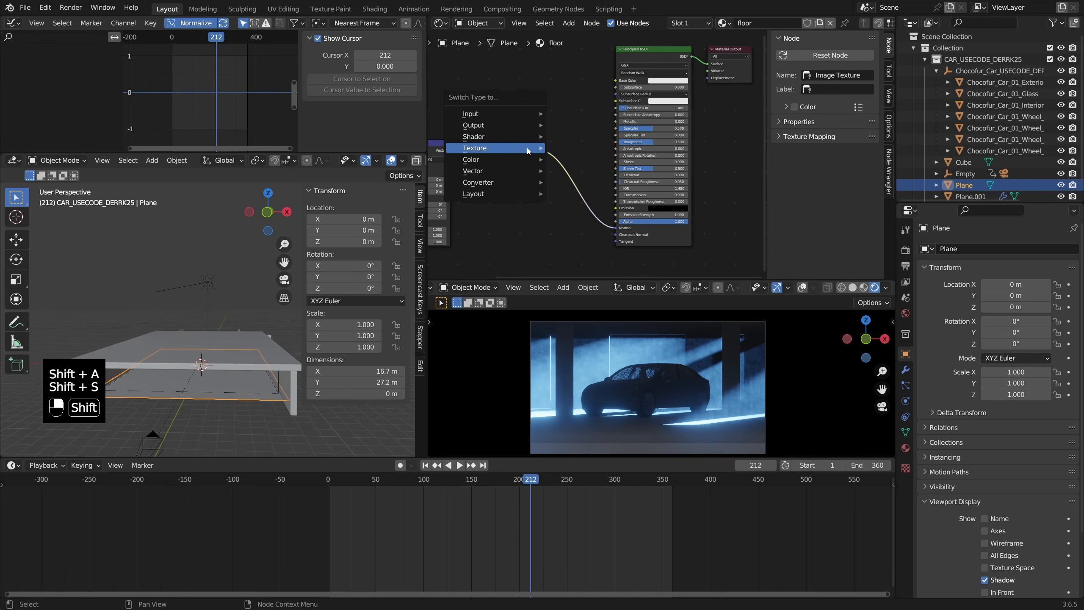
mouse_move(527, 147)
click(592, 239)
key(KP_Decimal)
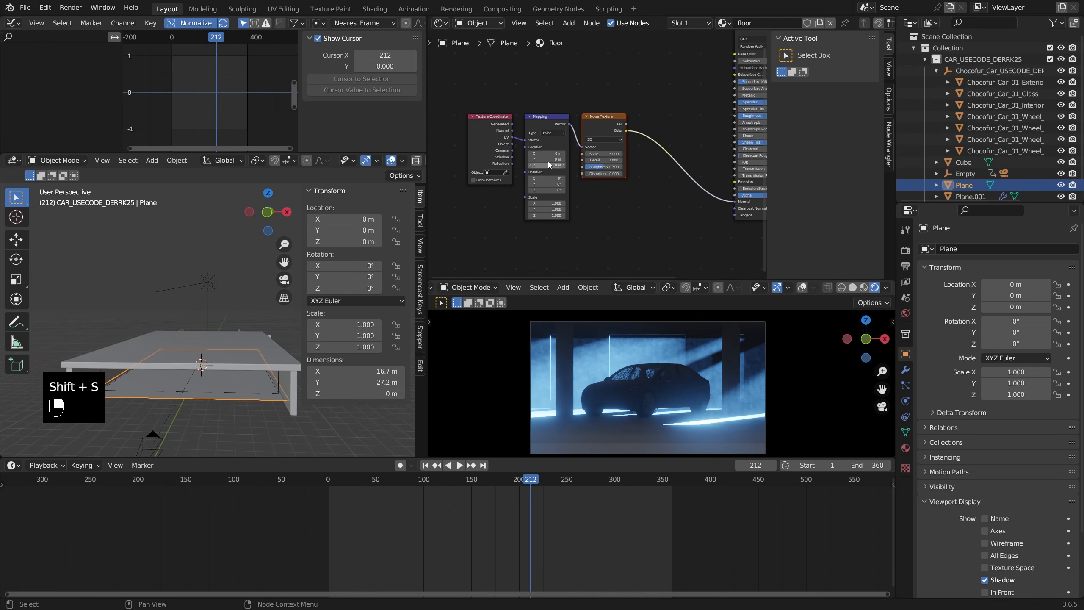
drag(512, 144, 525, 141)
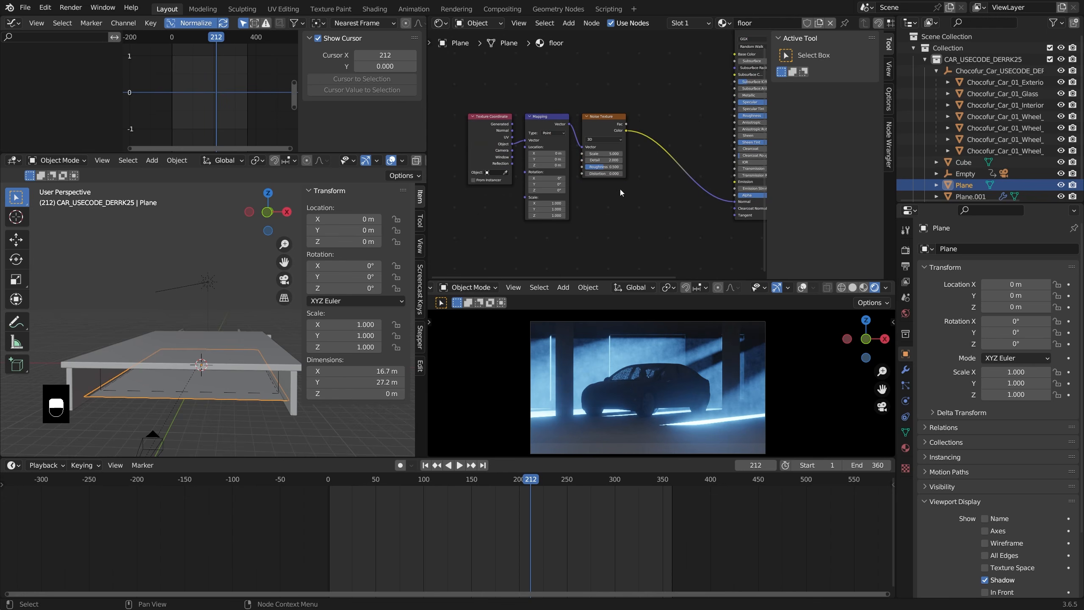
Set the floor material's Base Color to black
middle_drag(639, 204, 542, 264)
click(701, 116)
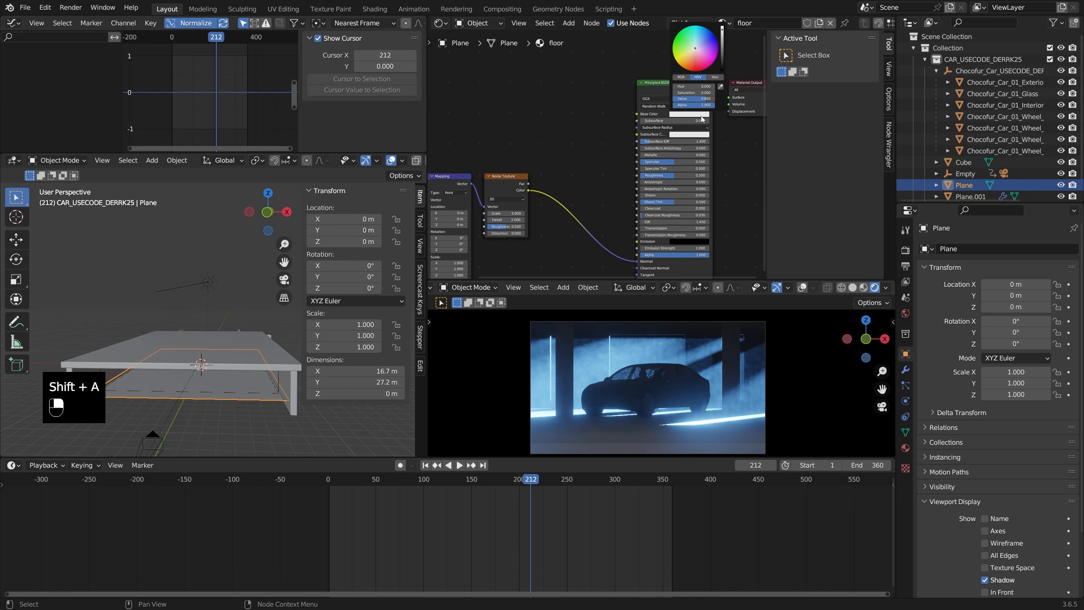
drag(707, 101, 670, 101)
scroll(620, 390, down, 1)
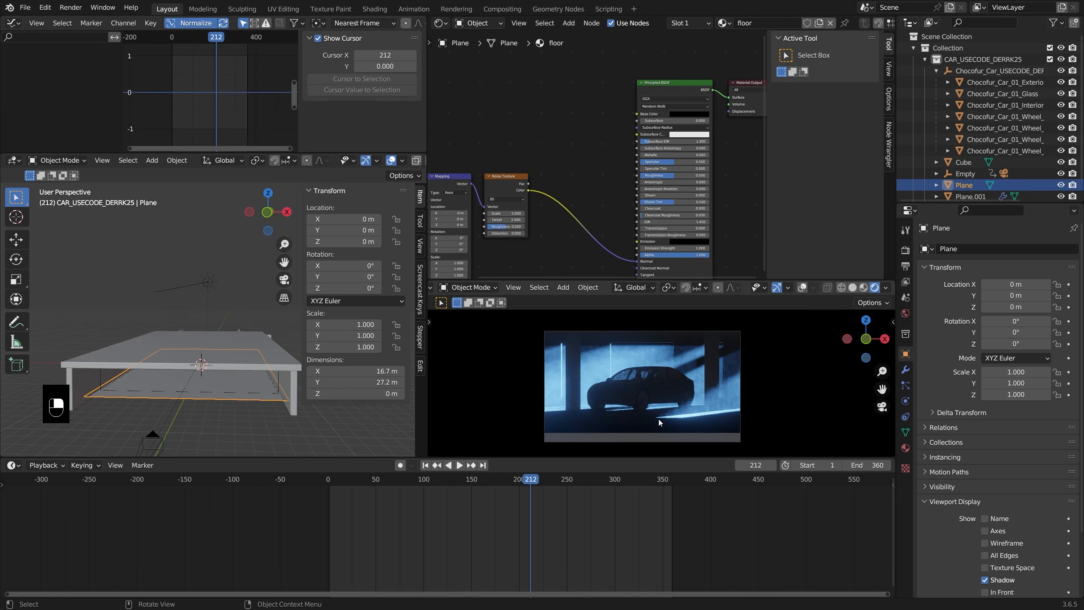
Extend the floor Plane beneath the camera by moving its front edge along Y to about -26.2 m
key(Tab)
middle_drag(210, 370, 224, 394)
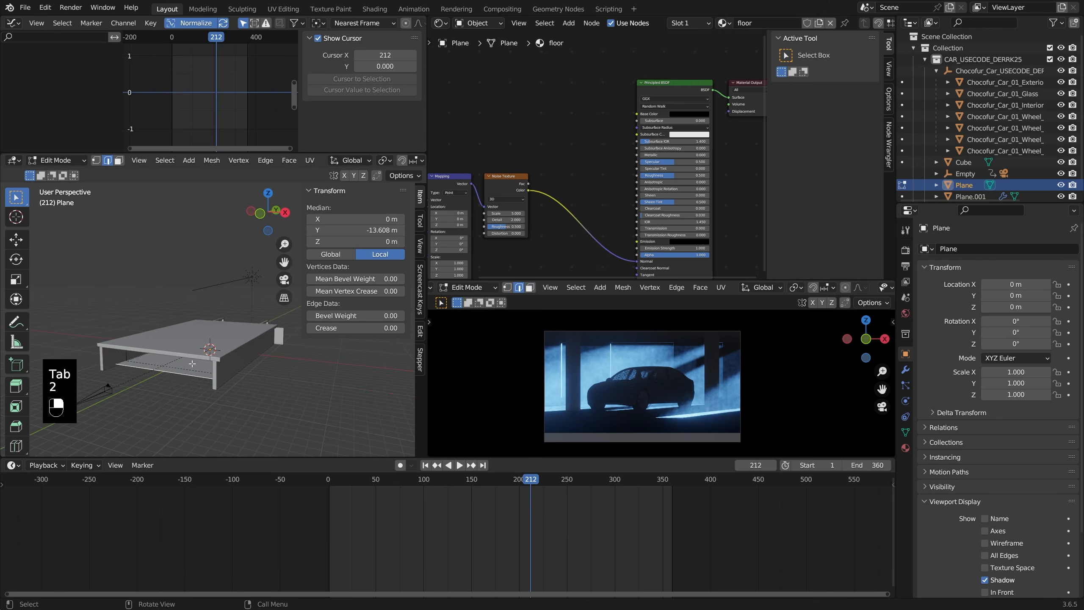
key(g)
click(177, 360)
middle_drag(176, 360, 236, 345)
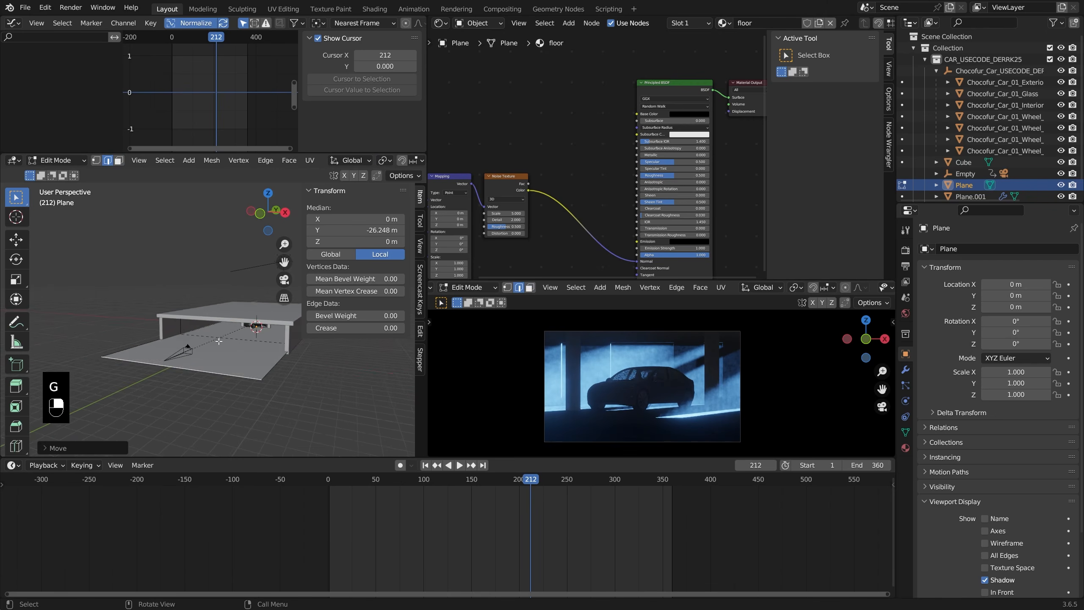
key(Tab)
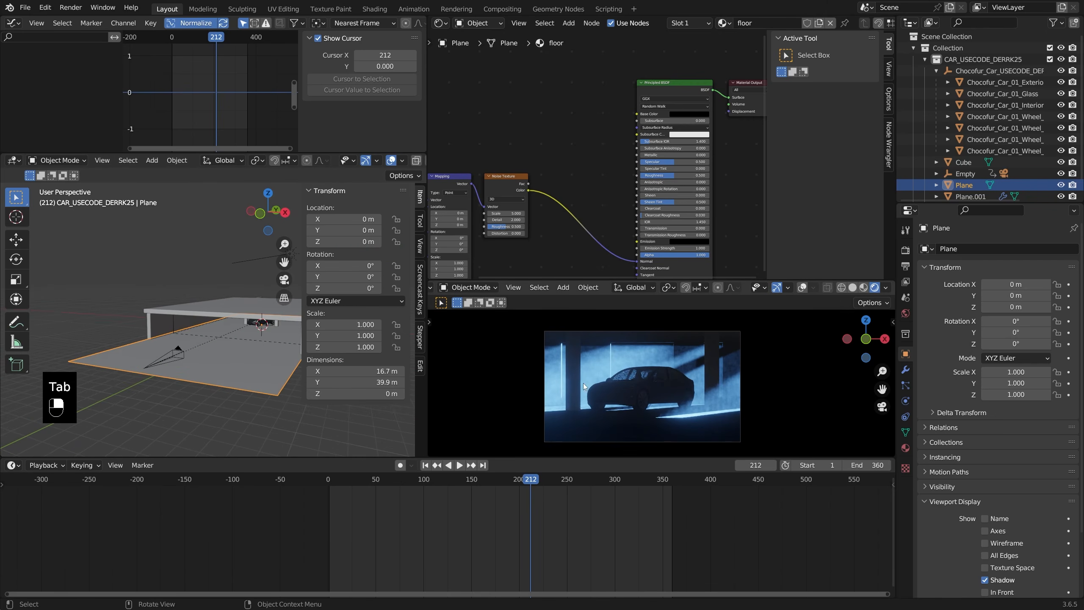
Insert a Bump node between the Noise Texture's Color output and the Principled BSDF's Normal input
middle_drag(534, 223, 549, 194)
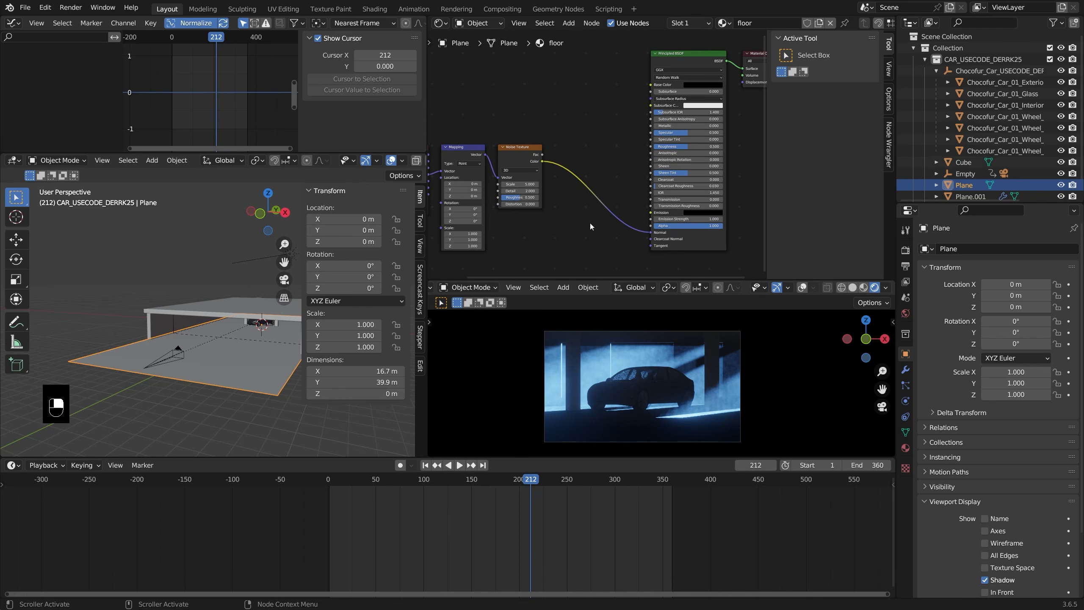
key(shift+a)
mouse_move(555, 216)
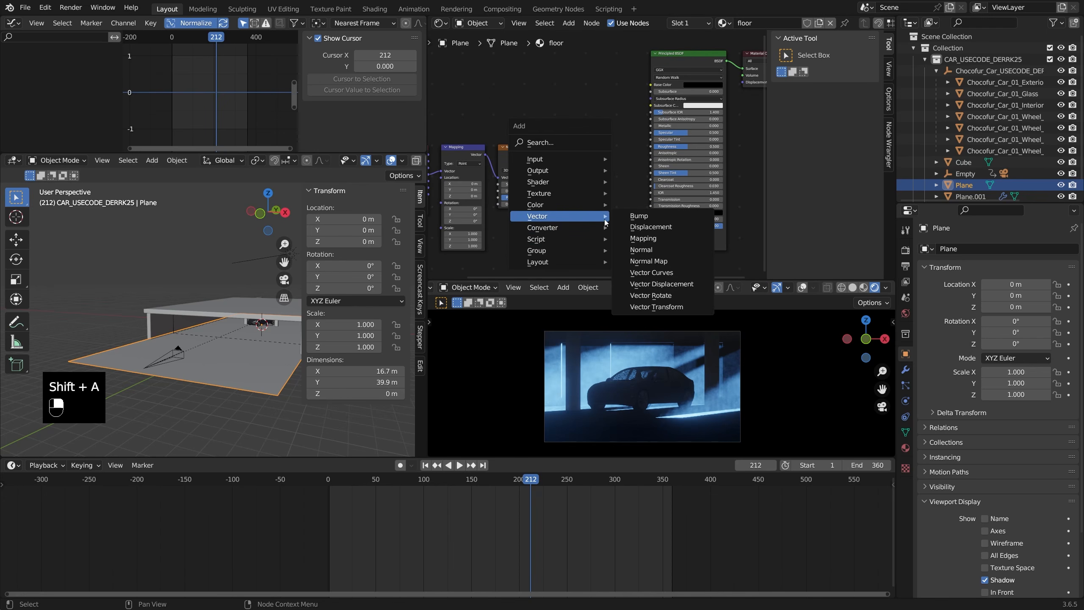
click(662, 220)
click(614, 226)
Inspect the floor reflections up close at frame 183 and set the floor material's Roughness to 0.200
scroll(614, 226, up, 4)
scroll(701, 421, up, 9)
shift+middle_drag(632, 405, 697, 410)
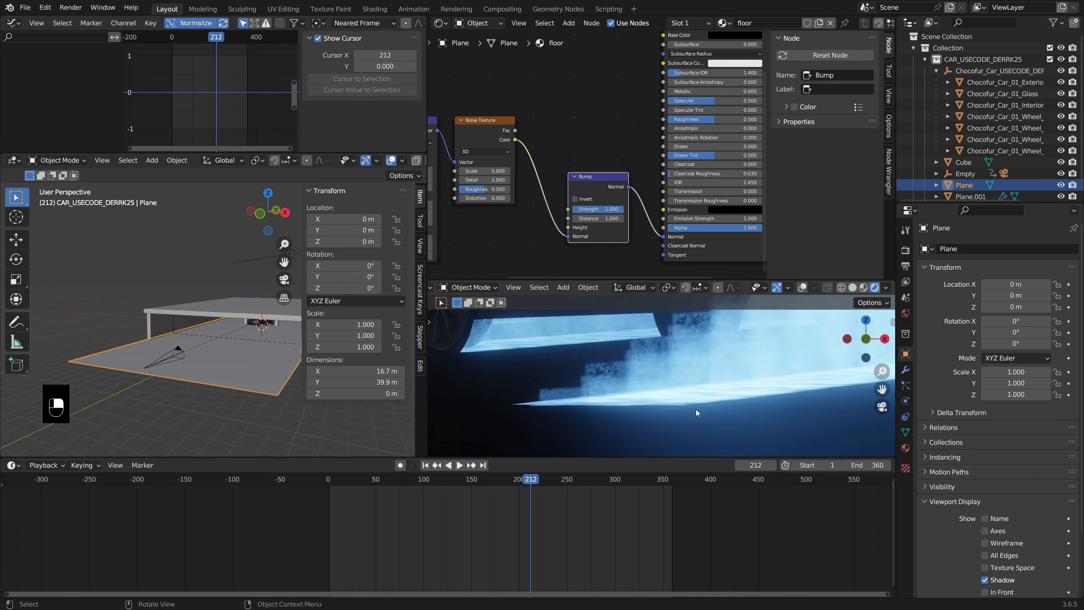
scroll(697, 413, down, 7)
drag(479, 482, 503, 482)
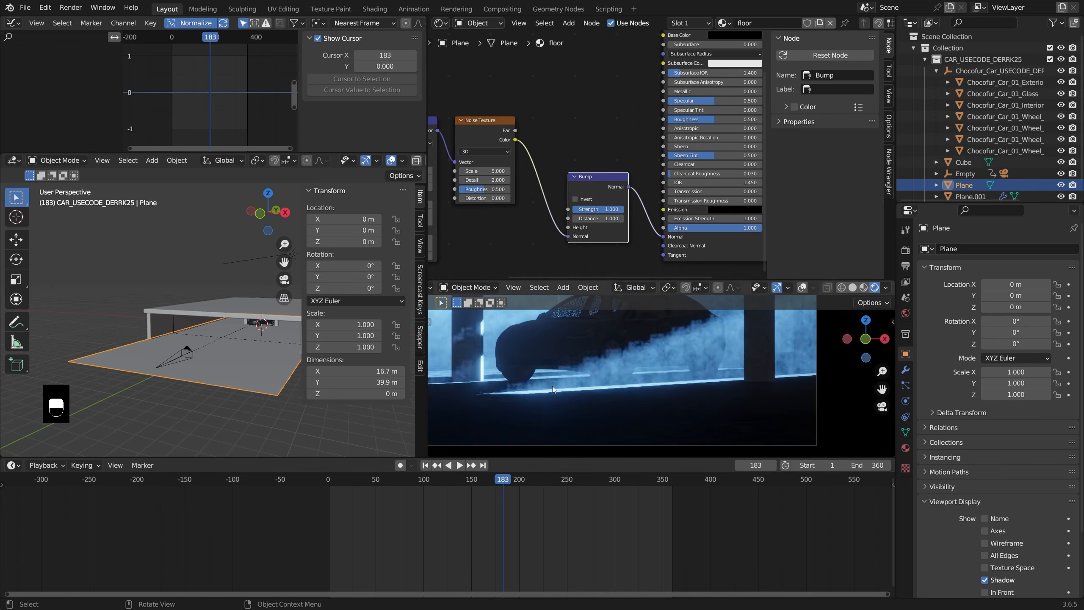
drag(716, 119, 687, 119)
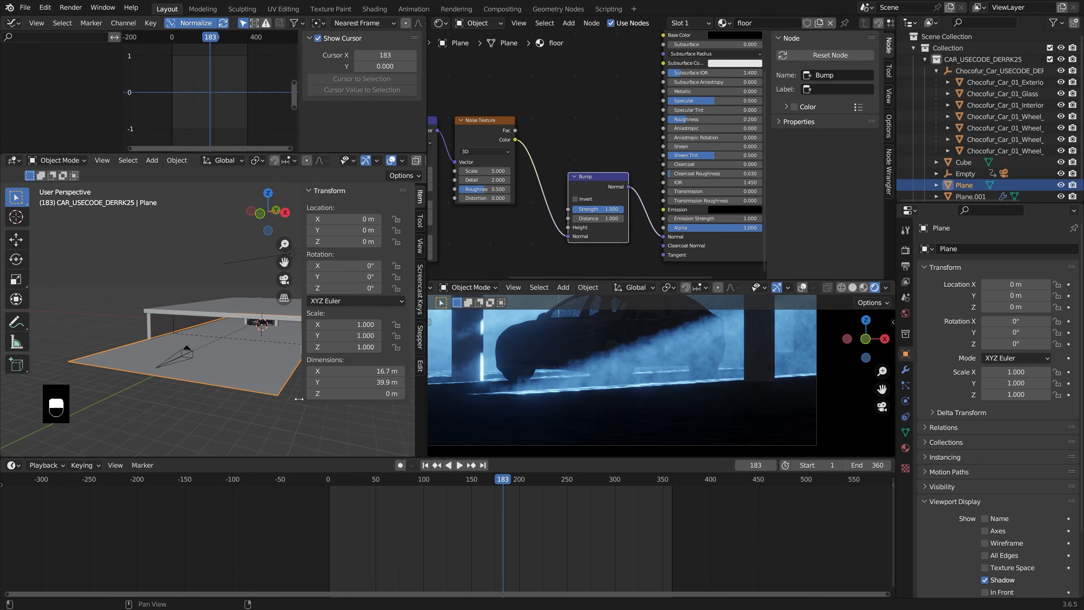
Fine-tune the brightness value of the floor material's near-black Base Color
shift+middle_drag(226, 378, 195, 383)
scroll(651, 395, down, 3)
shift+middle_drag(651, 395, 672, 419)
middle_drag(726, 38, 707, 67)
click(709, 65)
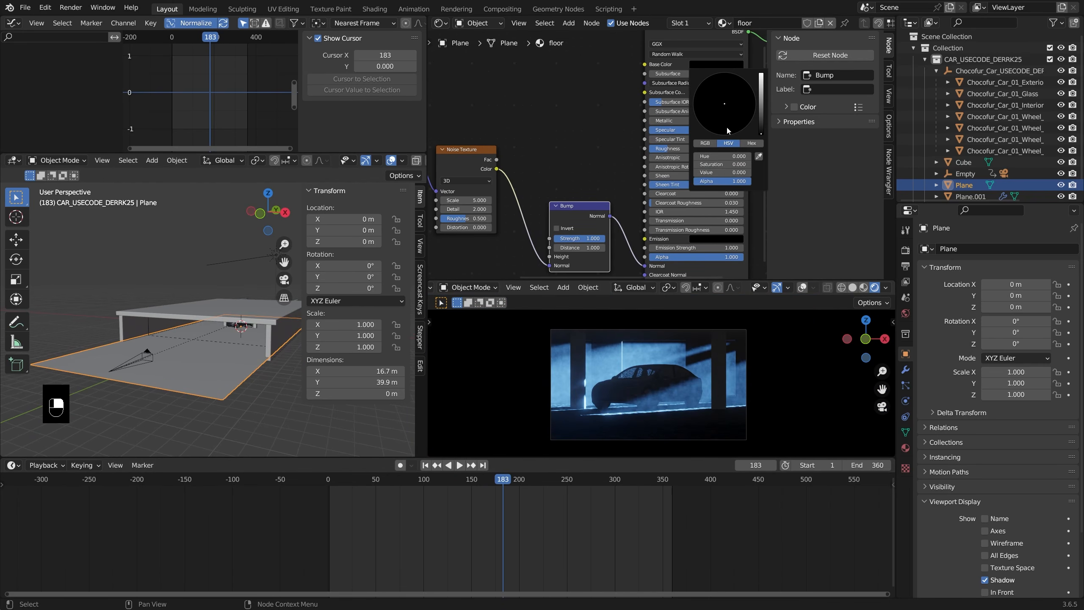
mouse_move(727, 176)
mouse_down()
mouse_move(755, 175)
mouse_move(721, 176)
mouse_up()
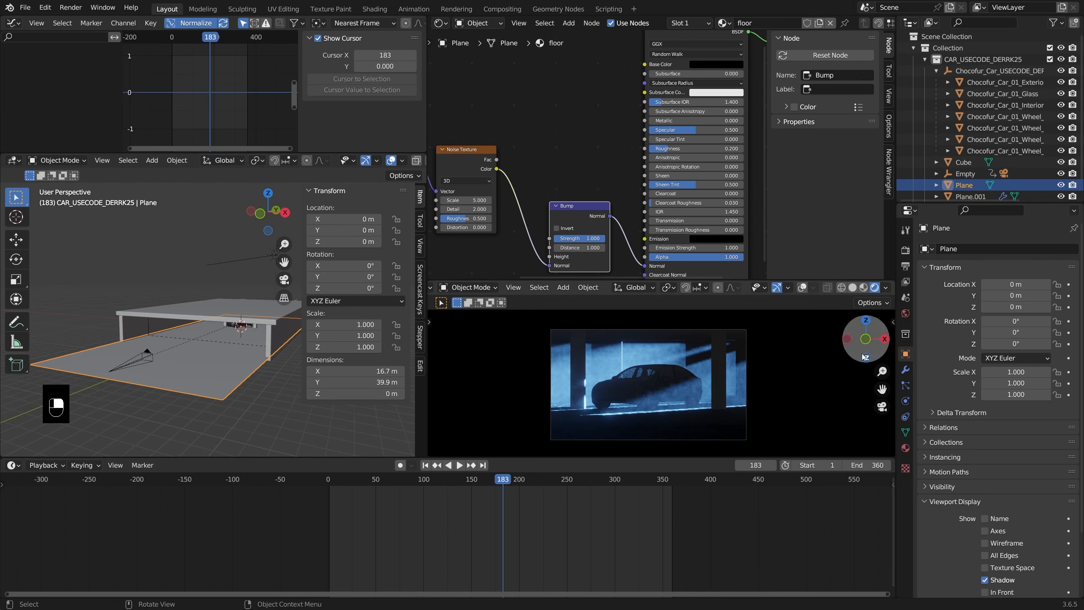
Open the scene's Eevee render settings
click(906, 250)
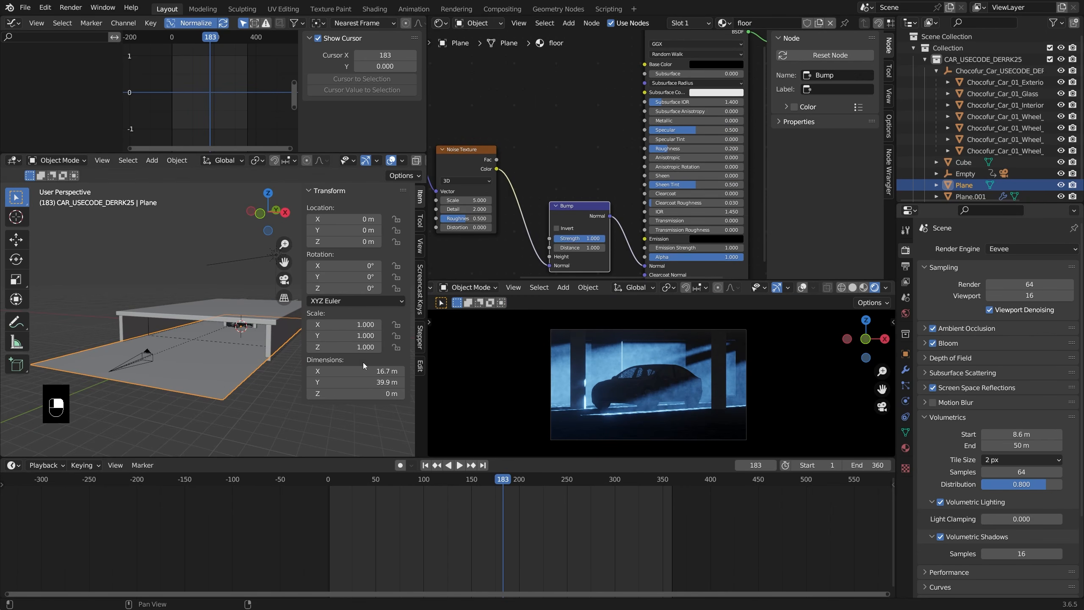
shift+middle_drag(242, 303, 205, 307)
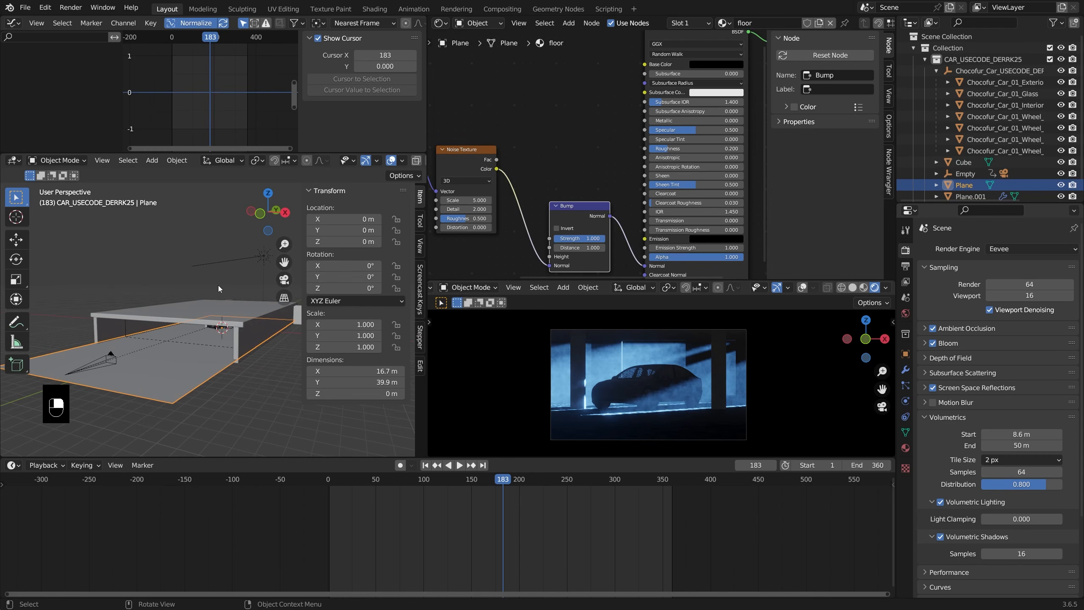
At frame 240, adjust the sun's X rotation to about -83.1°
middle_drag(667, 187, 669, 171)
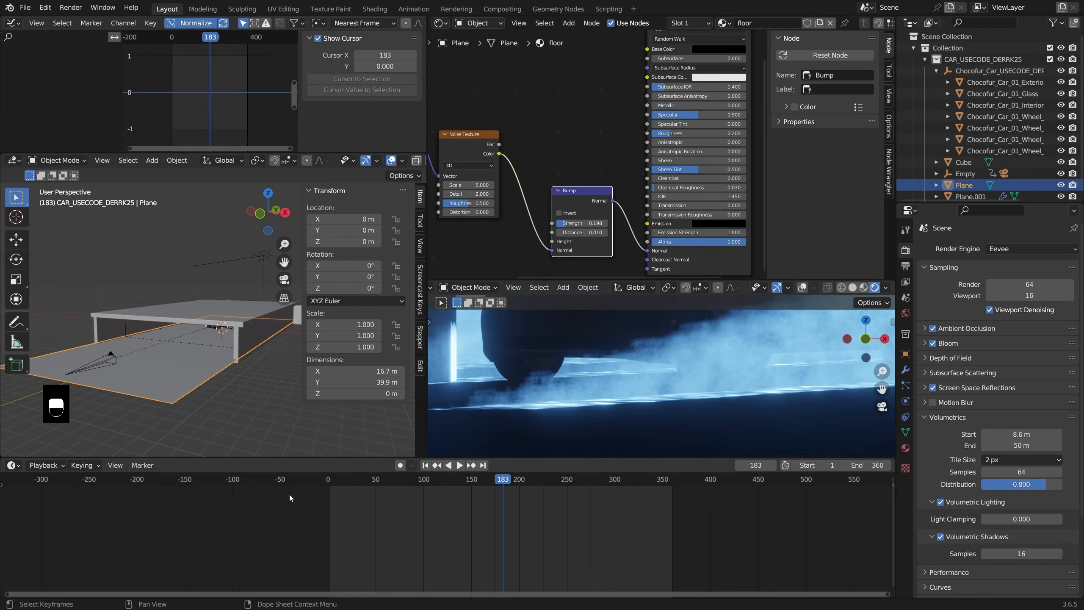
drag(290, 499, 558, 512)
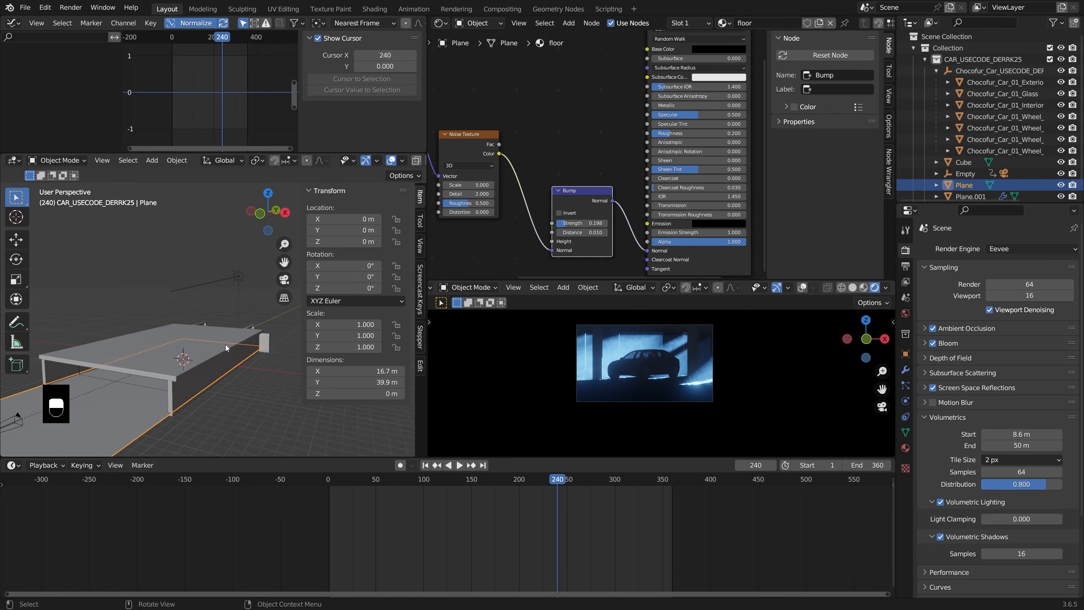
click(247, 272)
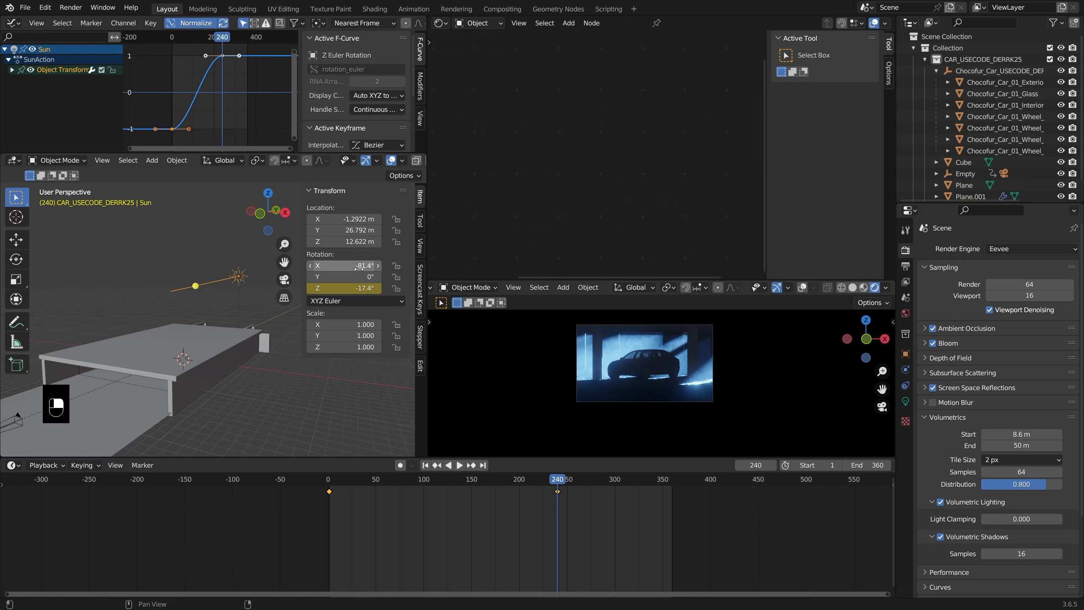
shift+drag(358, 266, 350, 266)
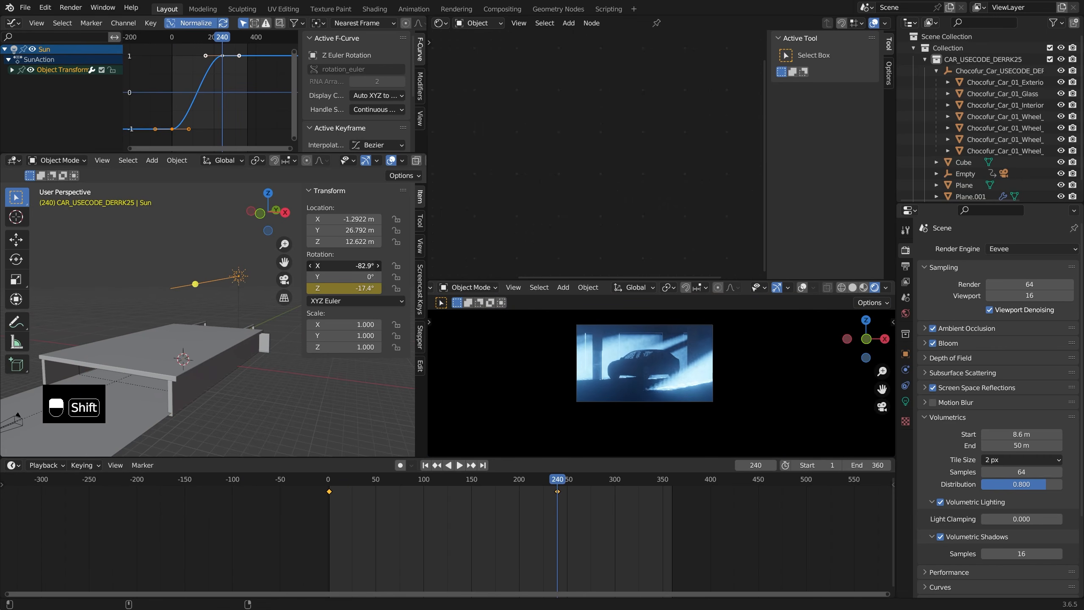
Review the Eevee volumetric, shadow and indirect lighting settings
scroll(986, 545, down, 5)
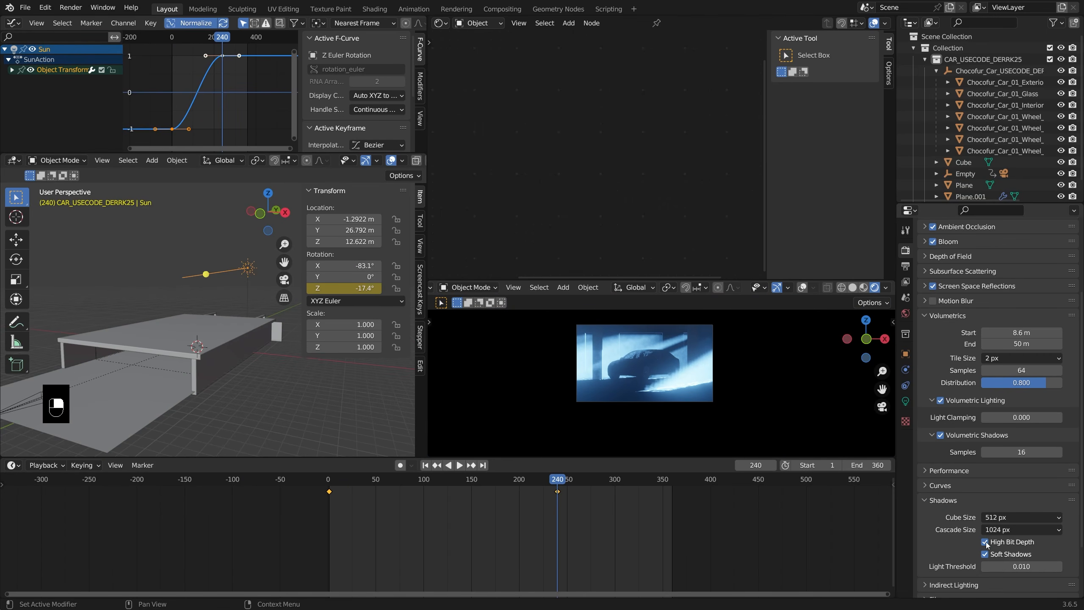
scroll(985, 534, down, 3)
click(972, 533)
scroll(974, 528, down, 3)
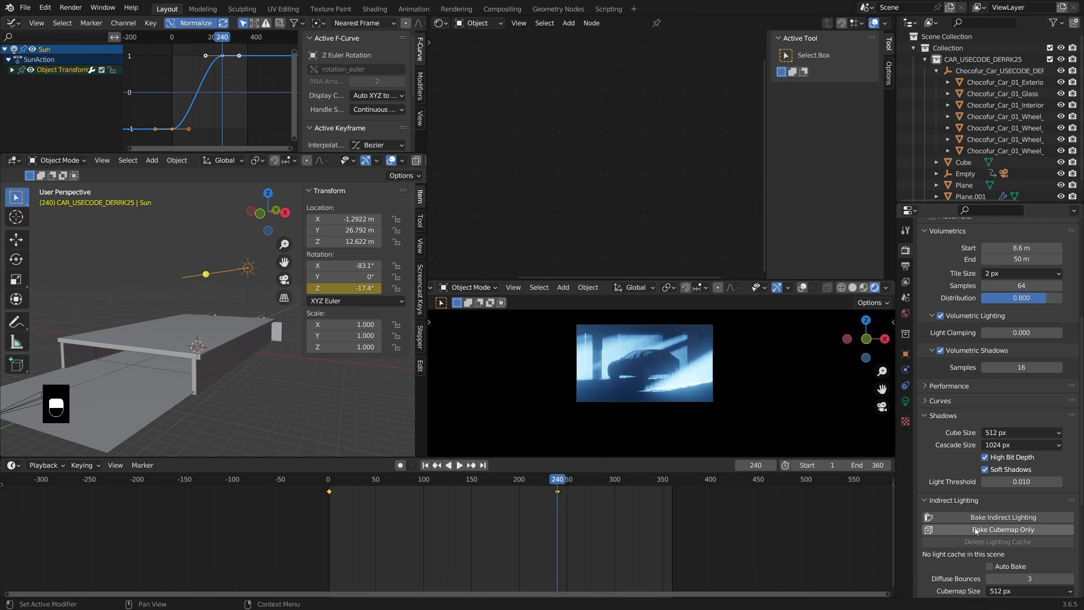
click(957, 485)
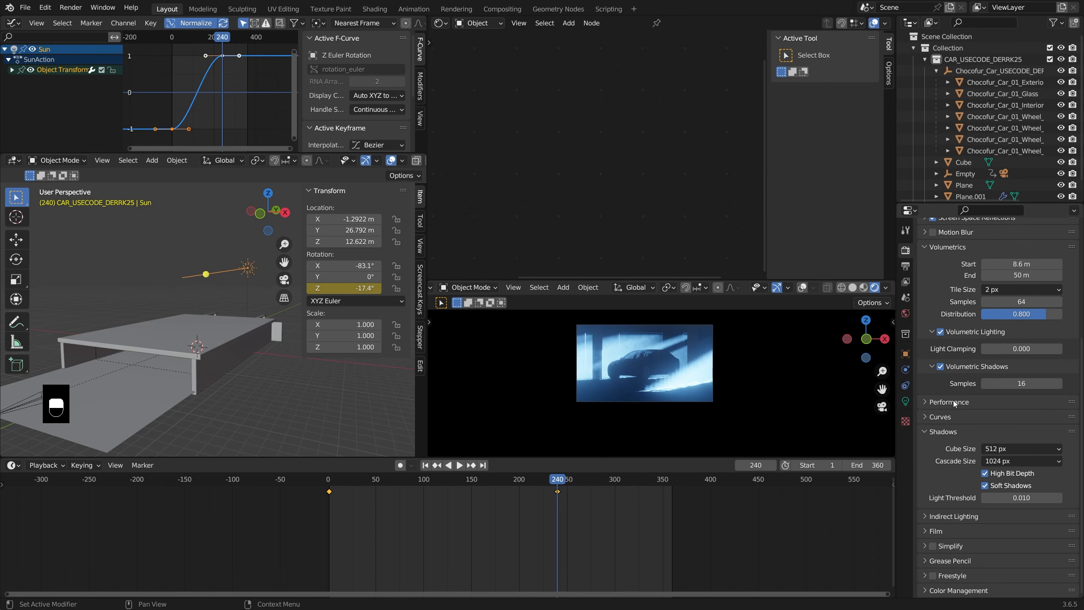
scroll(969, 410, up, 5)
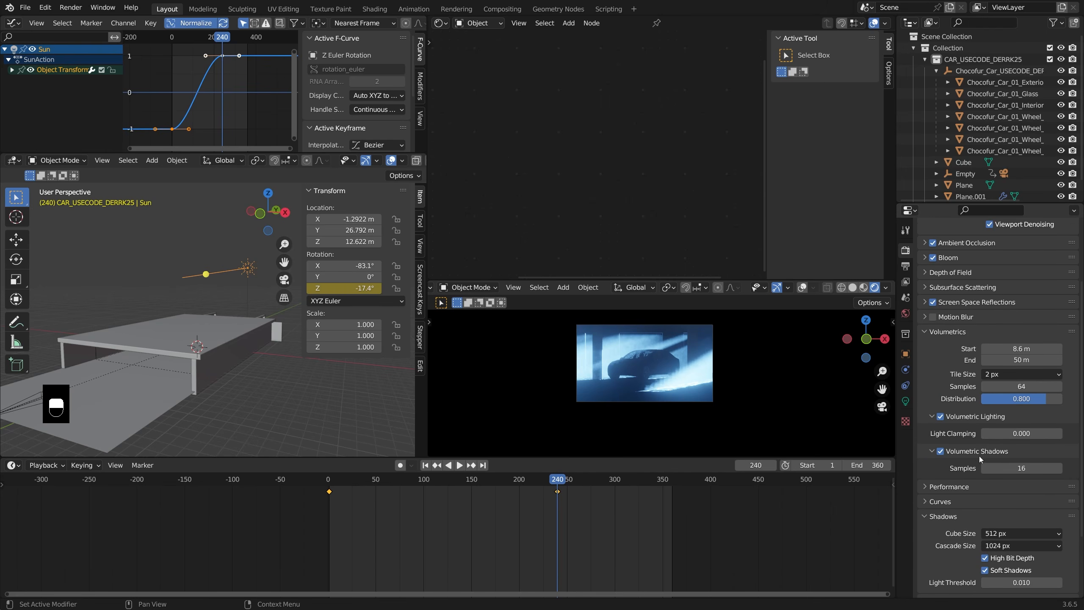
scroll(979, 456, up, 1)
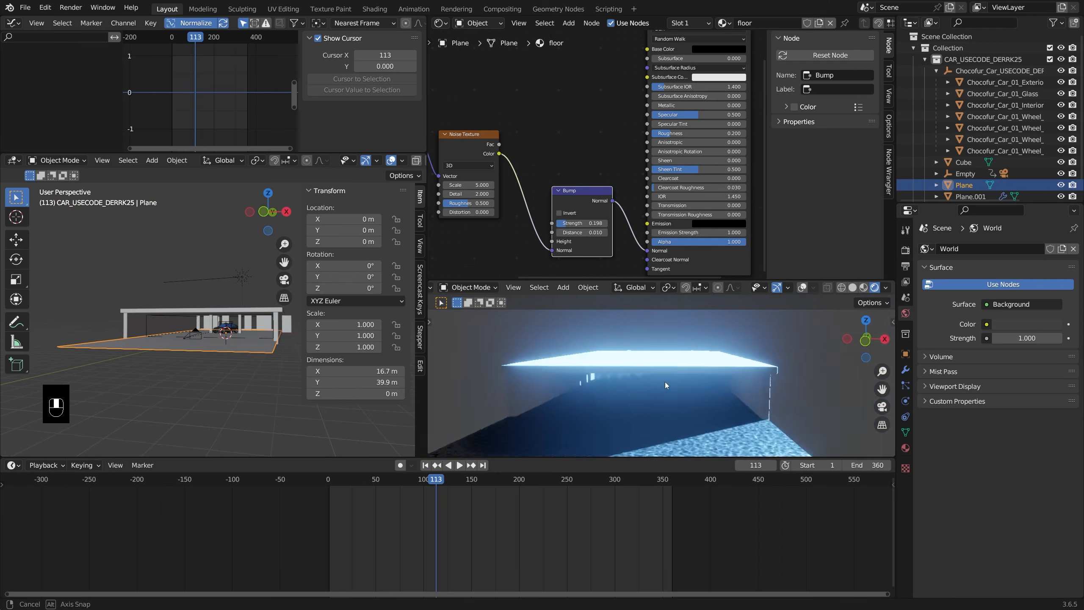
Set the World background Strength to 0.000 while viewing the scene from outside the camera
middle_drag(665, 381, 721, 387)
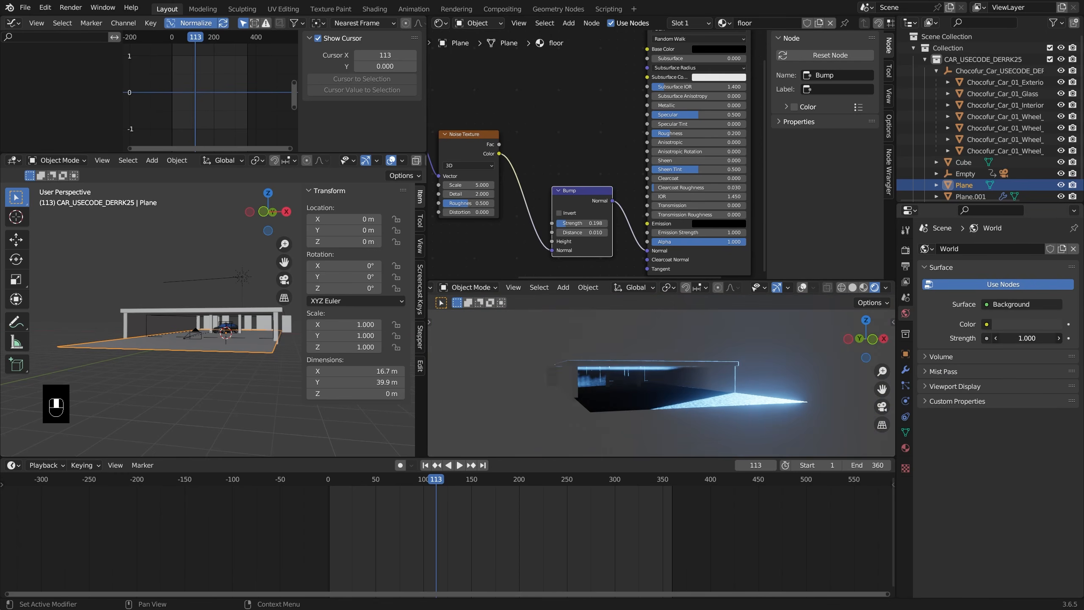
drag(1028, 339, 995, 339)
middle_drag(717, 396, 703, 391)
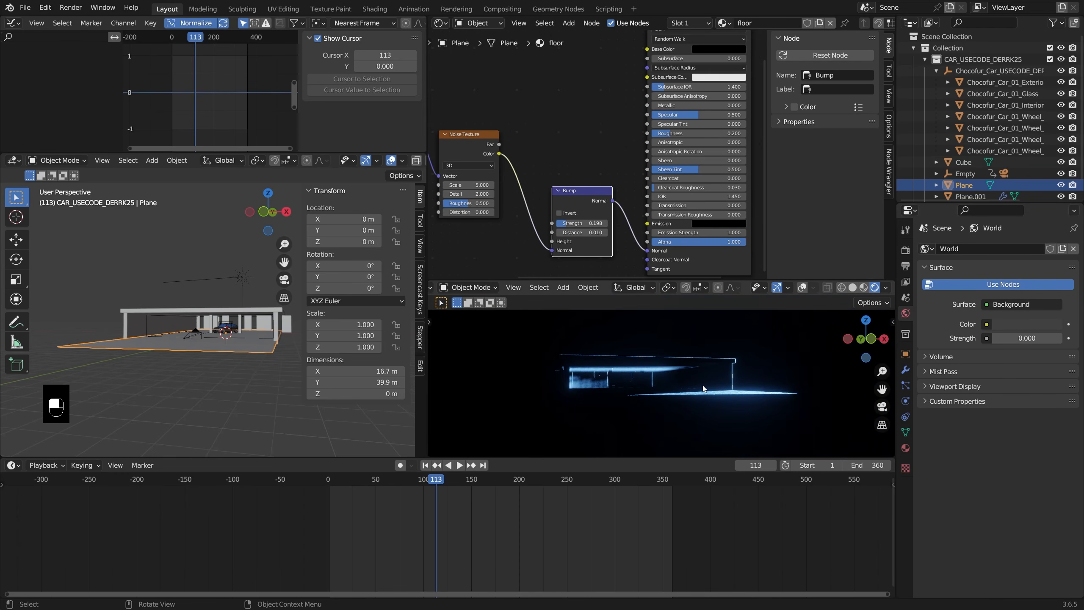
Play the animation through the camera and examine the light on the floor around frames 201 to 216
key(KP_0)
key(space)
key(space)
key(space)
key(space)
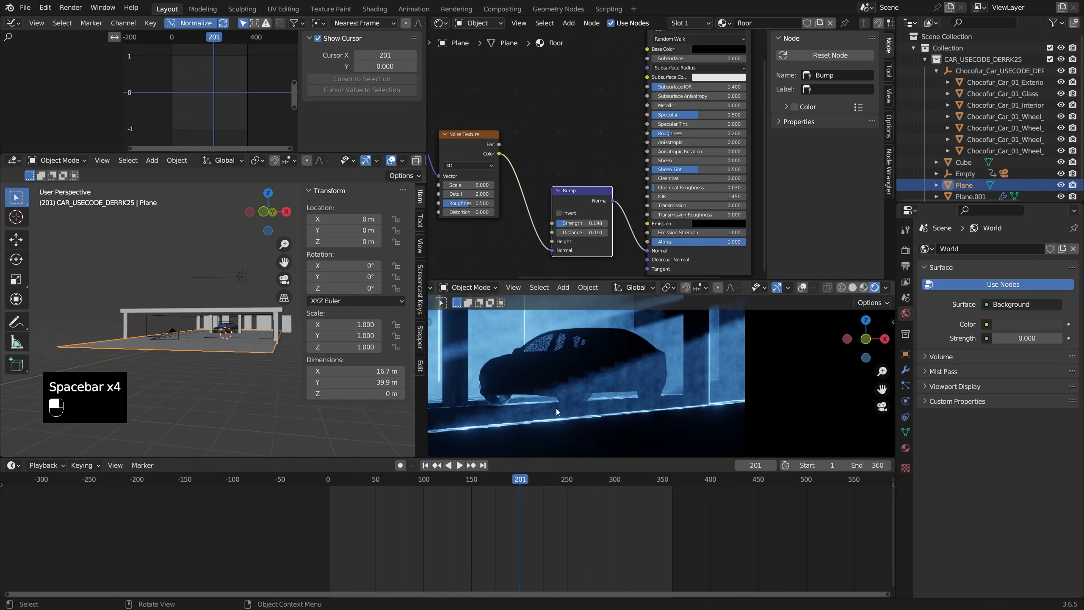
key(space)
key(space)
key(space)
key(space)
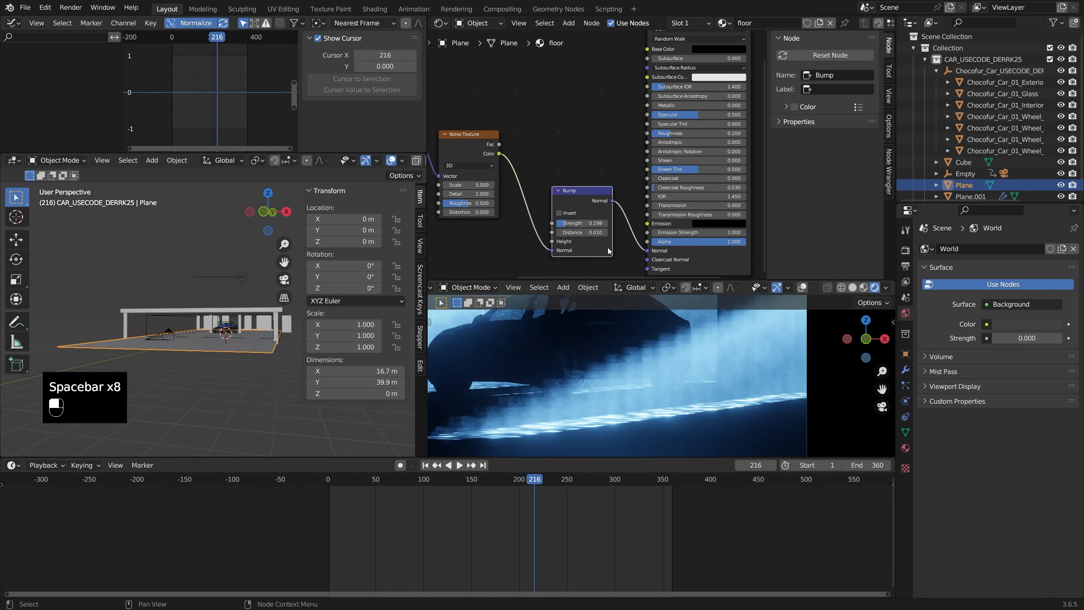
Move the Noise Texture's Color link from the Bump node's Normal input to its Height input
middle_drag(621, 240, 650, 240)
mouse_move(633, 223)
shift+mouse_down()
mouse_move(612, 223)
mouse_move(633, 224)
shift+mouse_up()
drag(579, 246, 580, 241)
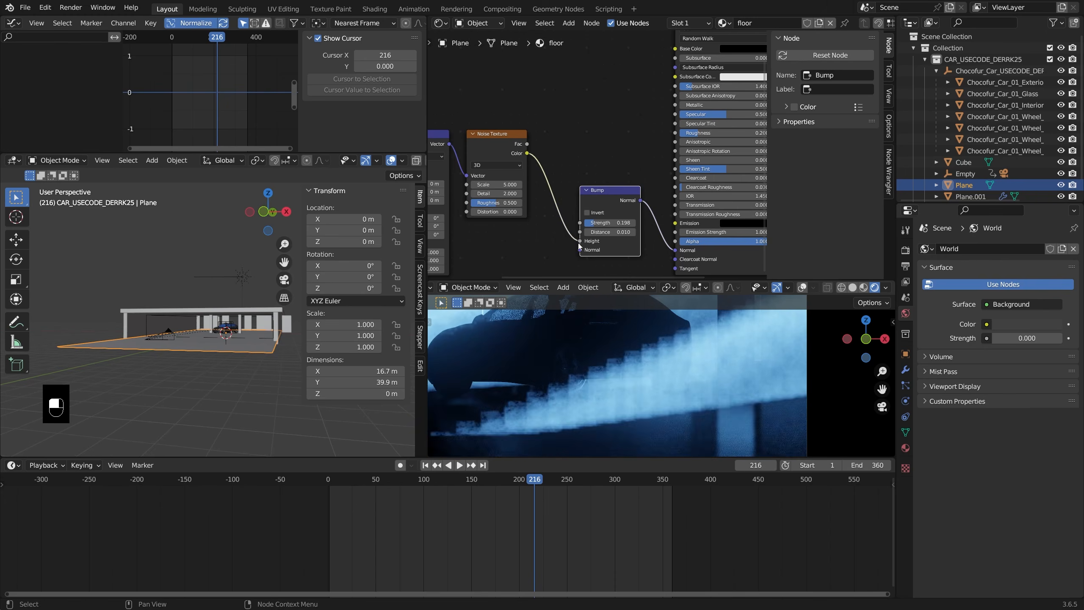
scroll(644, 389, down, 2)
middle_drag(641, 233, 683, 212)
scroll(684, 218, up, 1)
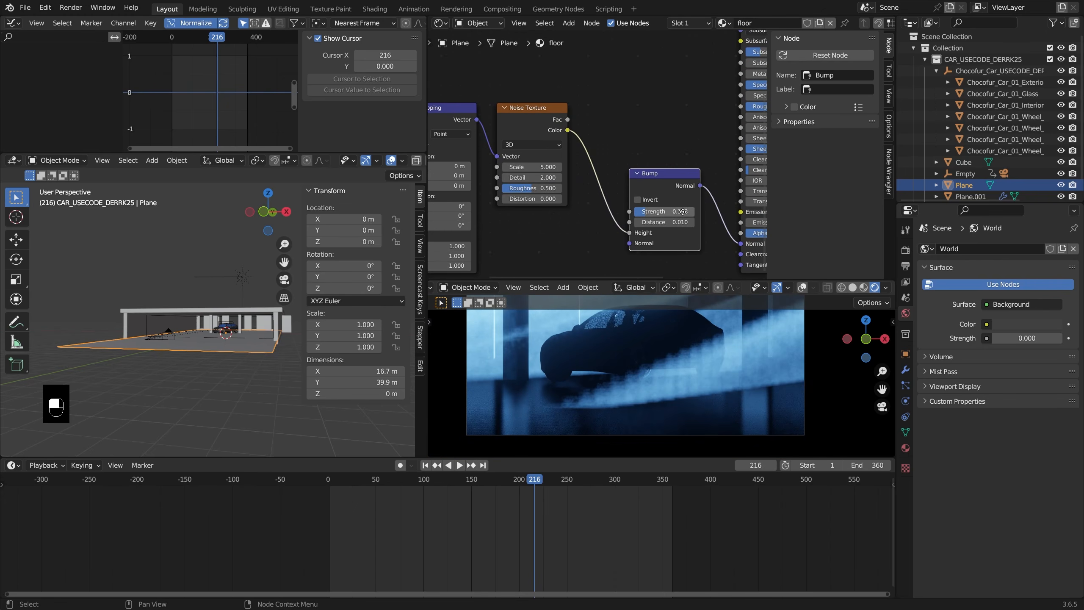
Connect the Noise Texture's Fac output to the Bump node's Height in place of Color, and set the Bump Strength to 0.629
scroll(665, 237, up, 1)
drag(560, 110, 599, 180)
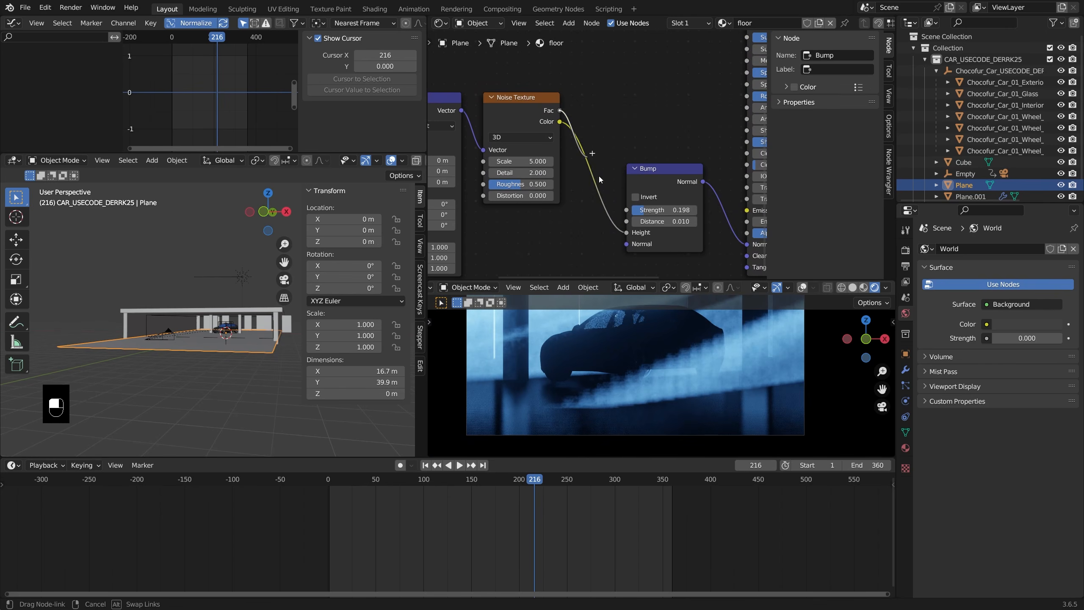
drag(625, 227, 626, 232)
middle_drag(589, 171, 592, 162)
scroll(559, 96, up, 1)
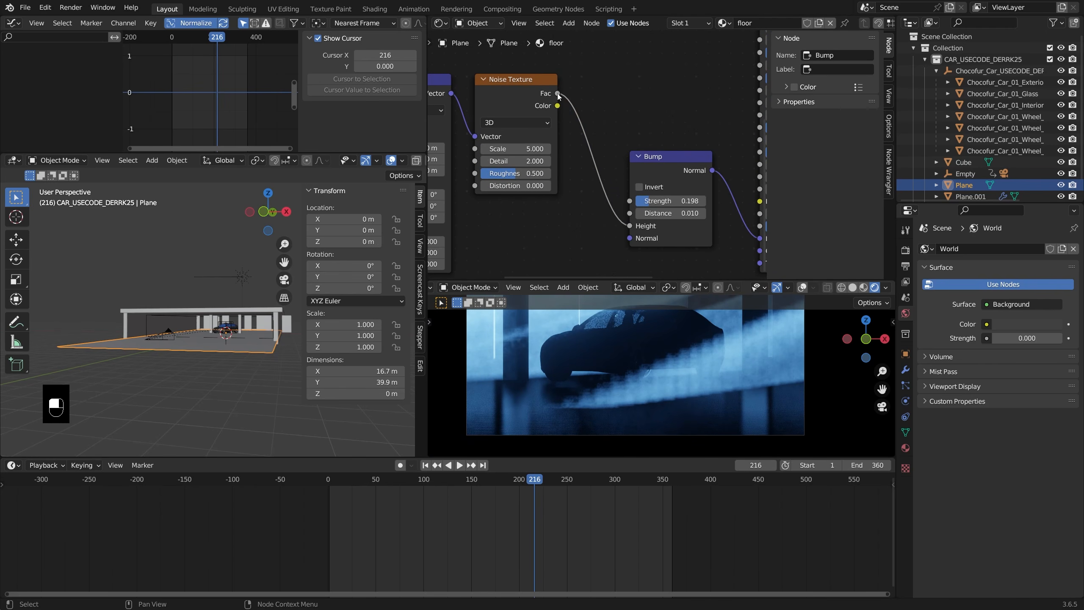
drag(670, 207, 701, 200)
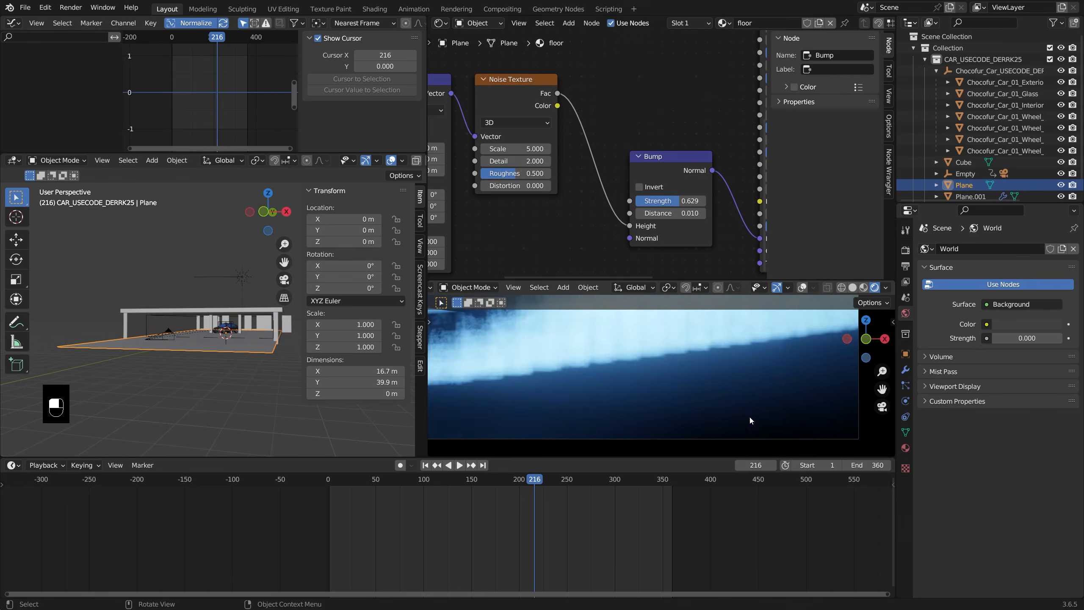
middle_drag(573, 200, 591, 193)
shift+drag(531, 142, 557, 142)
key(Escape)
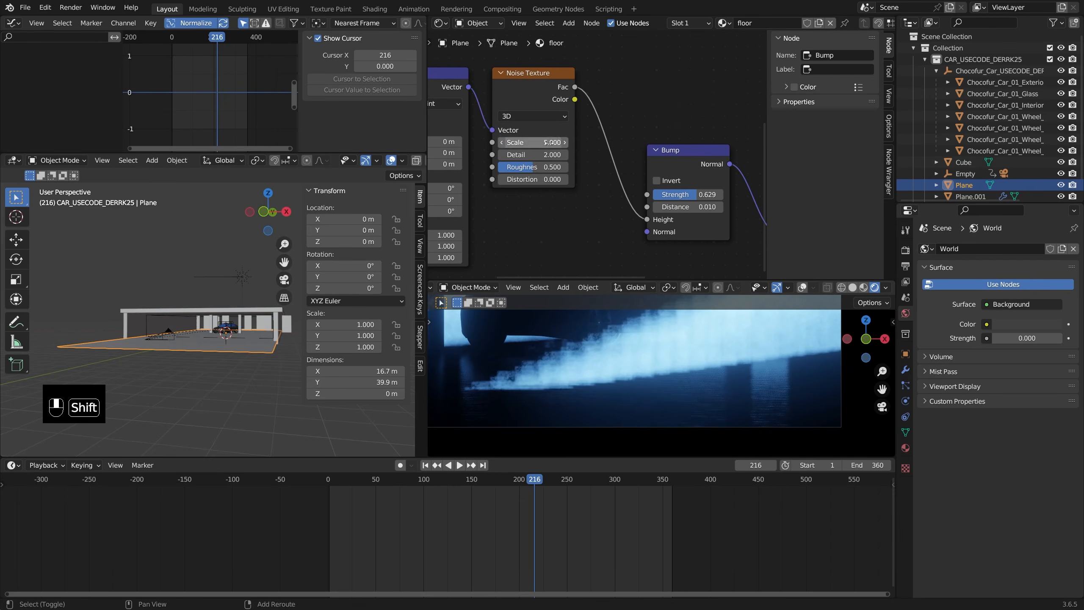
shift+drag(683, 207, 700, 207)
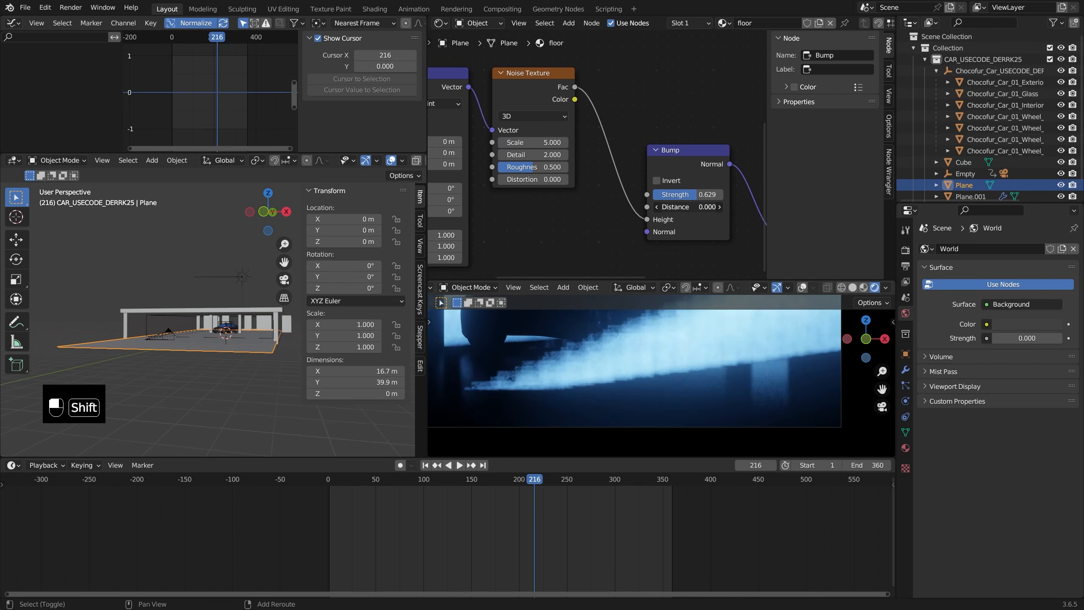
key(Escape)
Duplicate the Noise Texture node above the original, feed it from the Mapping Vector and link its Fac to the Principled BSDF's Roughness
scroll(598, 171, down, 2)
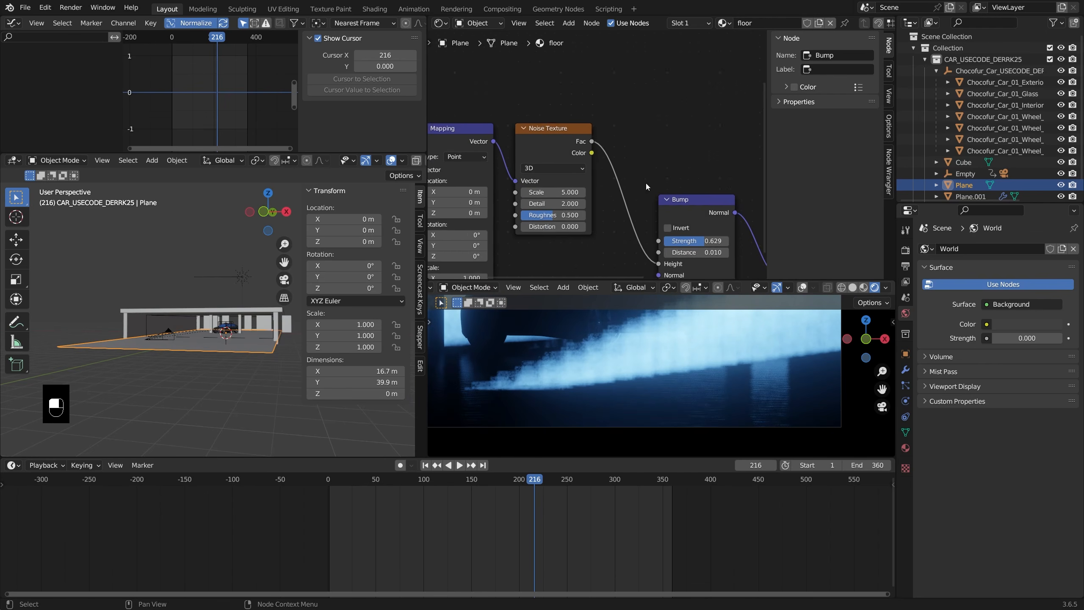
click(549, 143)
key(shift+d)
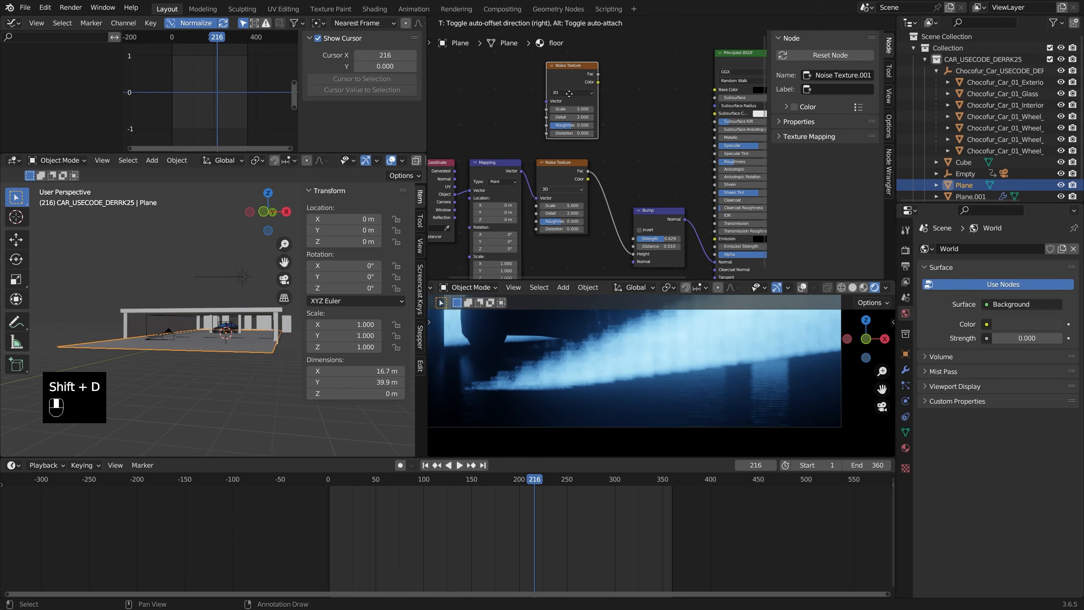
click(568, 103)
drag(523, 171, 544, 120)
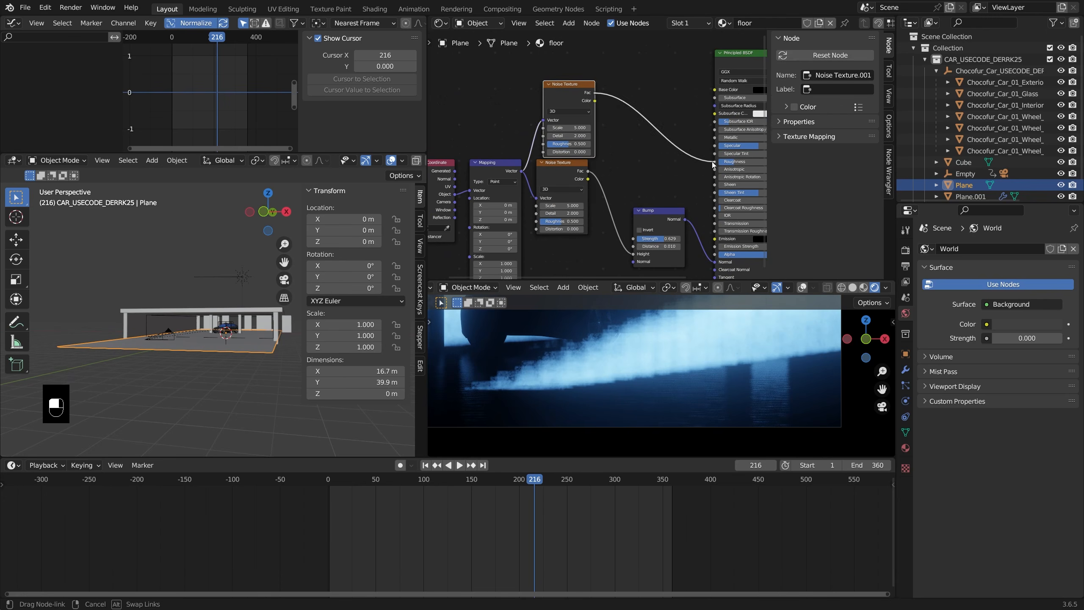
Insert a Map Range node between the duplicated noise and Roughness, with To Min 0.100 and To Max 0.300
key(shift+a)
mouse_move(641, 186)
click(726, 254)
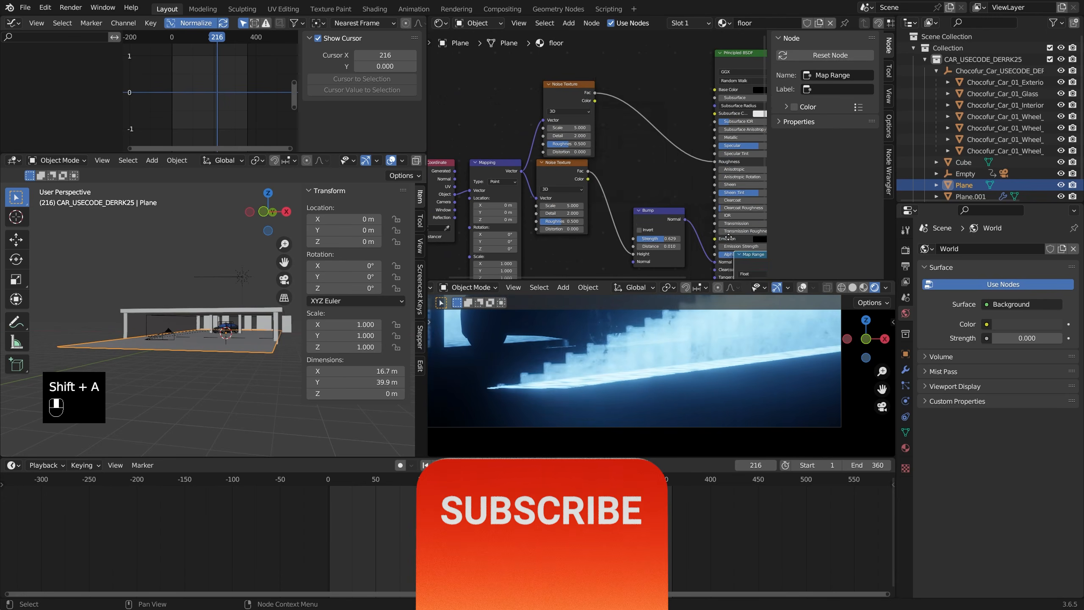
click(659, 128)
mouse_move(659, 162)
shift+mouse_down()
mouse_move(668, 162)
mouse_move(656, 170)
shift+mouse_up()
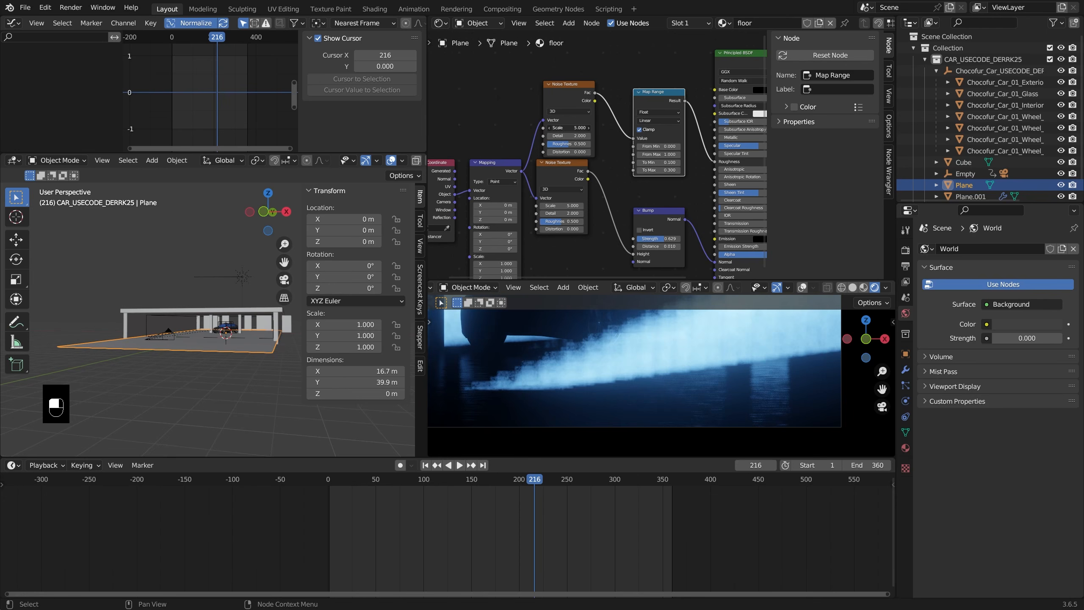
Set the roughness noise's Scale to 8.500, and the Bump Strength and bump noise's Scale both to 0.570
drag(570, 128, 586, 128)
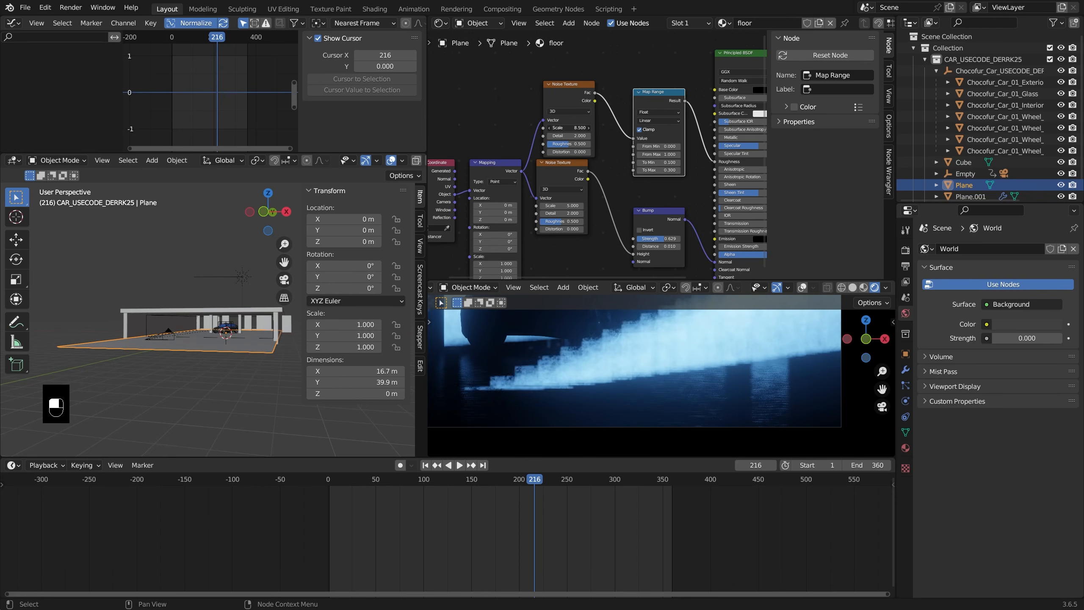
mouse_move(660, 239)
shift+mouse_down()
mouse_move(645, 238)
mouse_move(664, 240)
shift+mouse_up()
scroll(643, 235, up, 2)
mouse_move(534, 195)
shift+mouse_down()
mouse_move(519, 196)
mouse_move(541, 195)
shift+mouse_up()
Set the roughness noise's Scale to 3.090, Detail to 5.100 and Roughness to 0.746, and check the floor through the camera
middle_drag(666, 389, 699, 390)
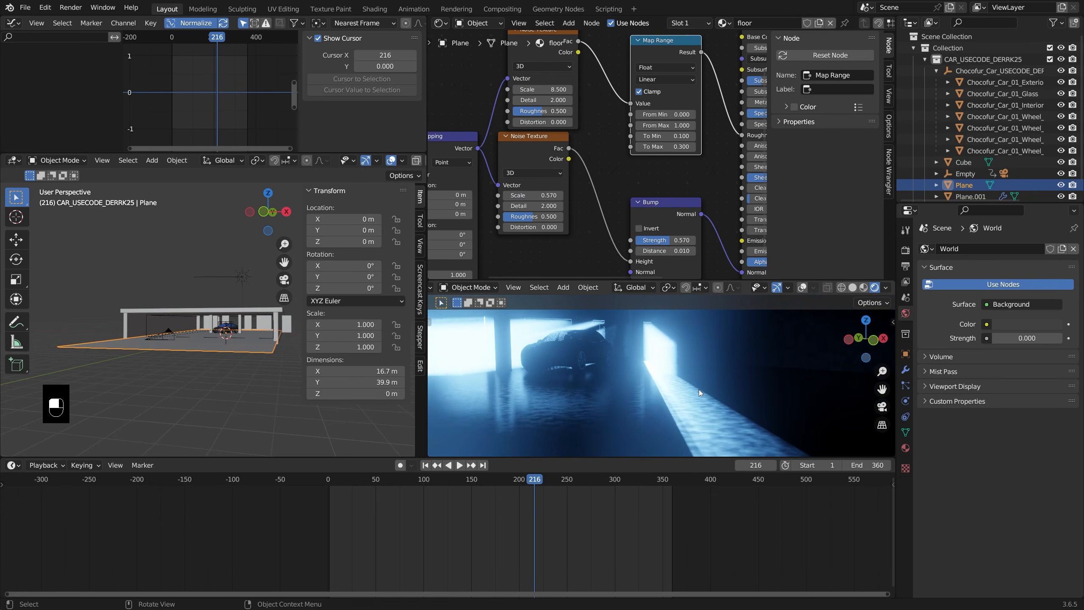
middle_drag(625, 405, 604, 398)
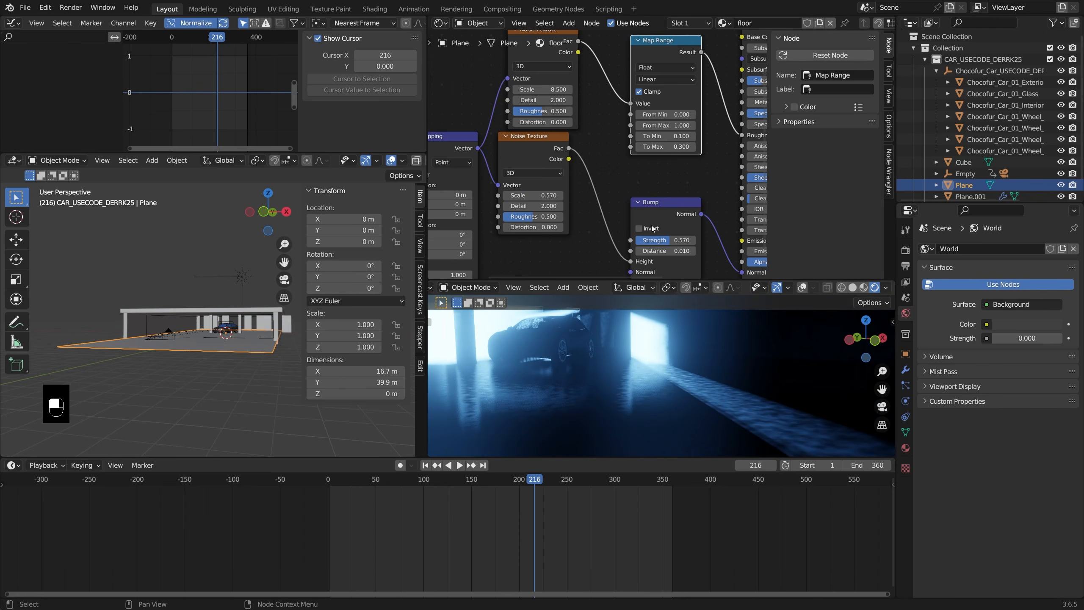
drag(546, 89, 519, 90)
drag(546, 100, 557, 100)
drag(554, 111, 562, 111)
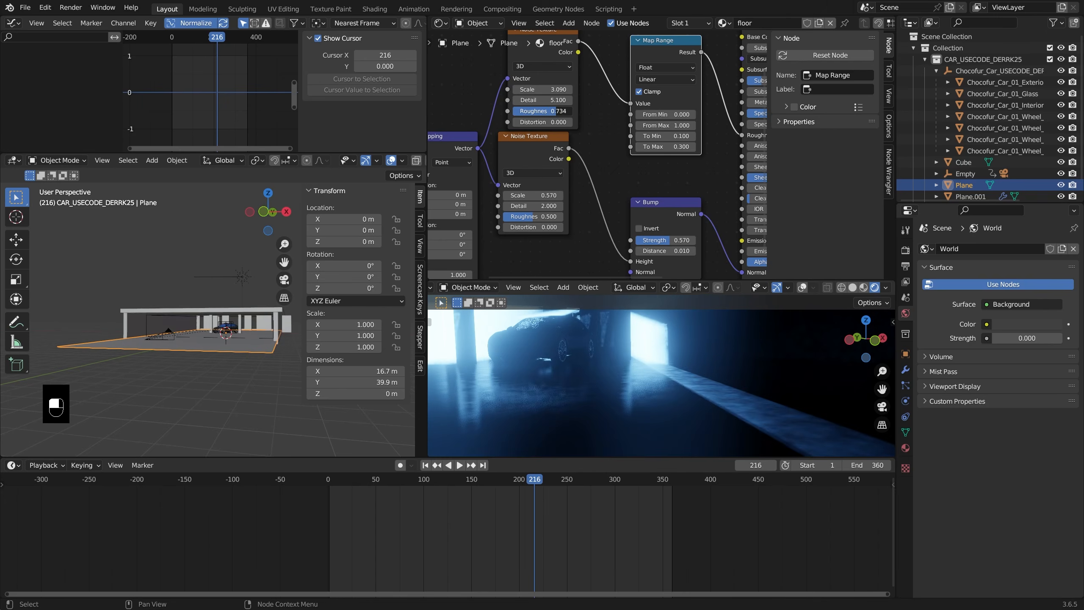
key(KP_0)
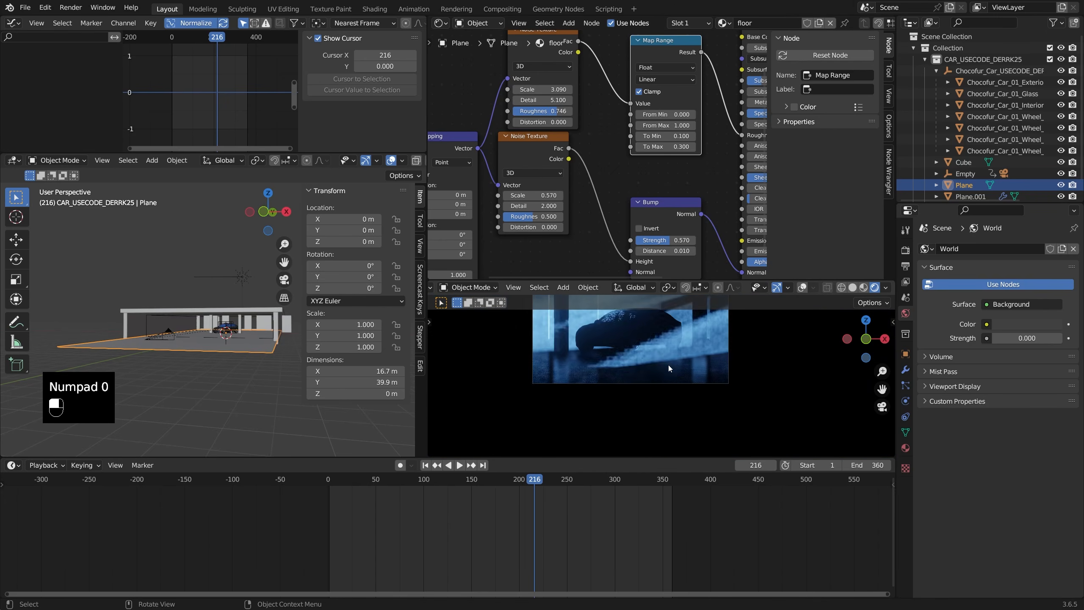
shift+middle_drag(608, 399, 617, 433)
At frame 2, move the selected faces of the frame at the end of Plane.001 along global Y to about 16.731 m
drag(528, 480, 329, 506)
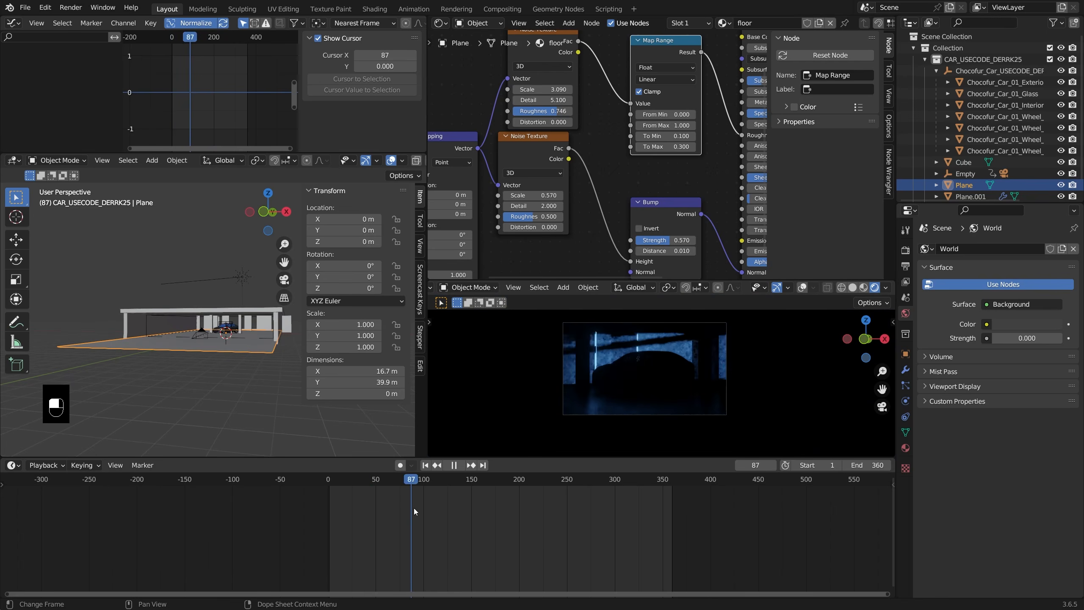
middle_drag(275, 364, 153, 373)
click(221, 338)
key(Tab)
key(alt+z)
key(3)
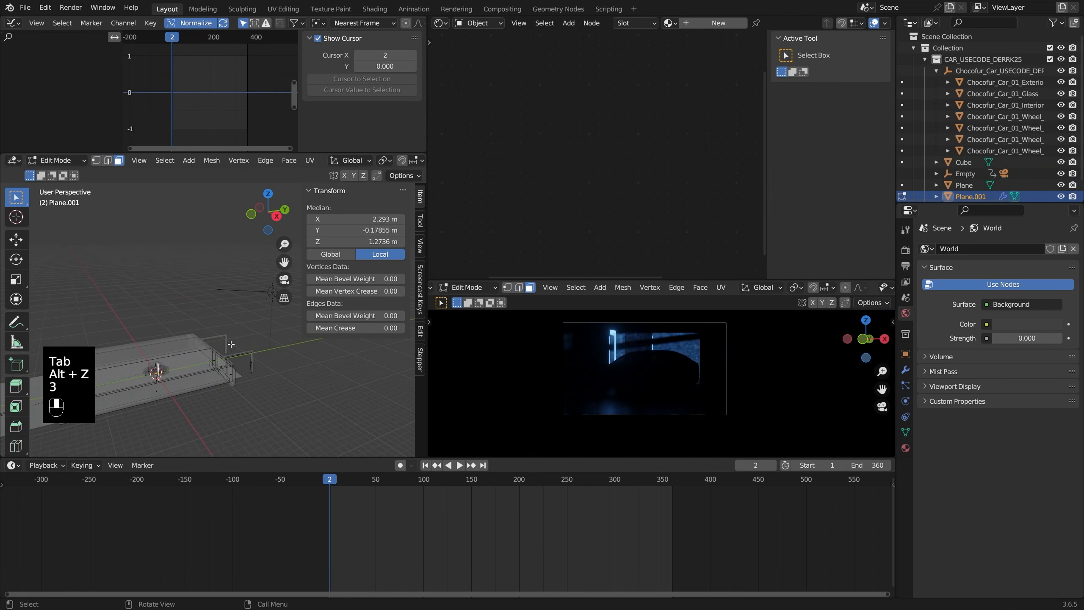
key(alt+z)
key(g)
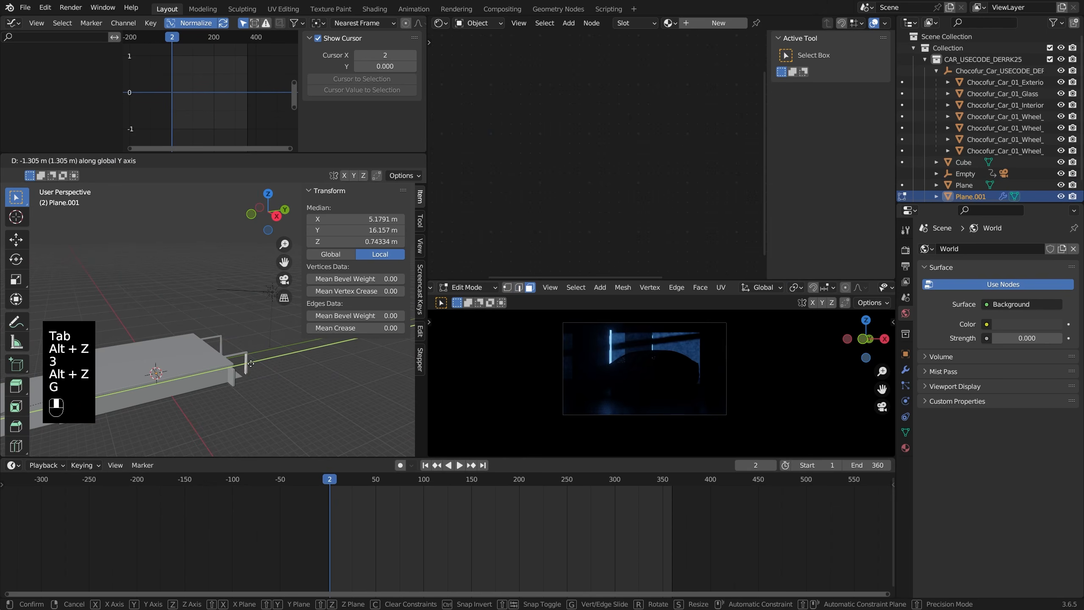
click(248, 364)
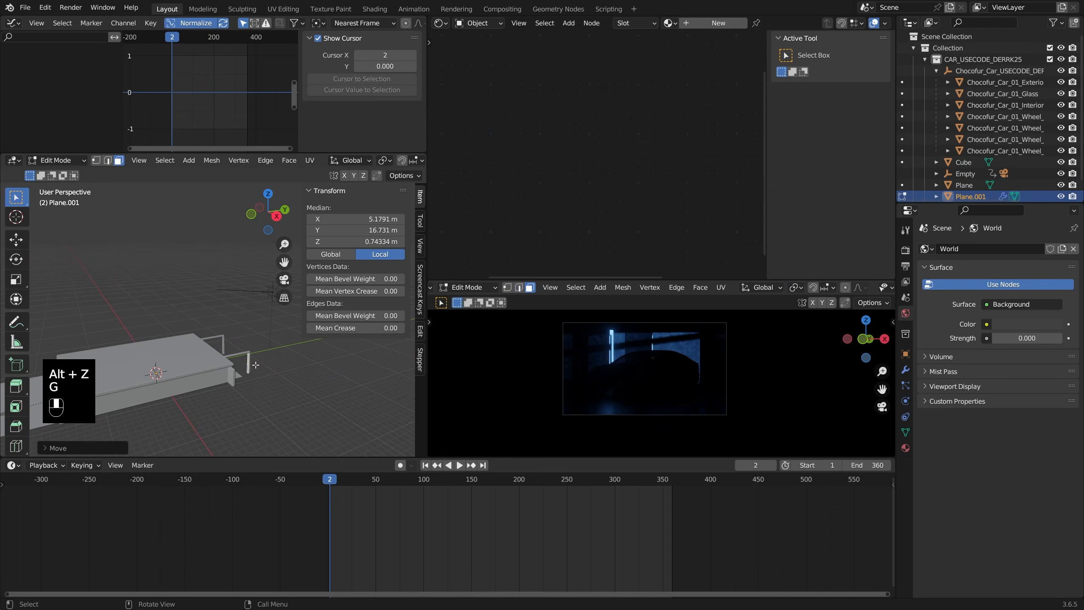
Grow the selection on Plane.001's end frame and move it along global X to about 5.596 m
key(ctrl+KP_Add)
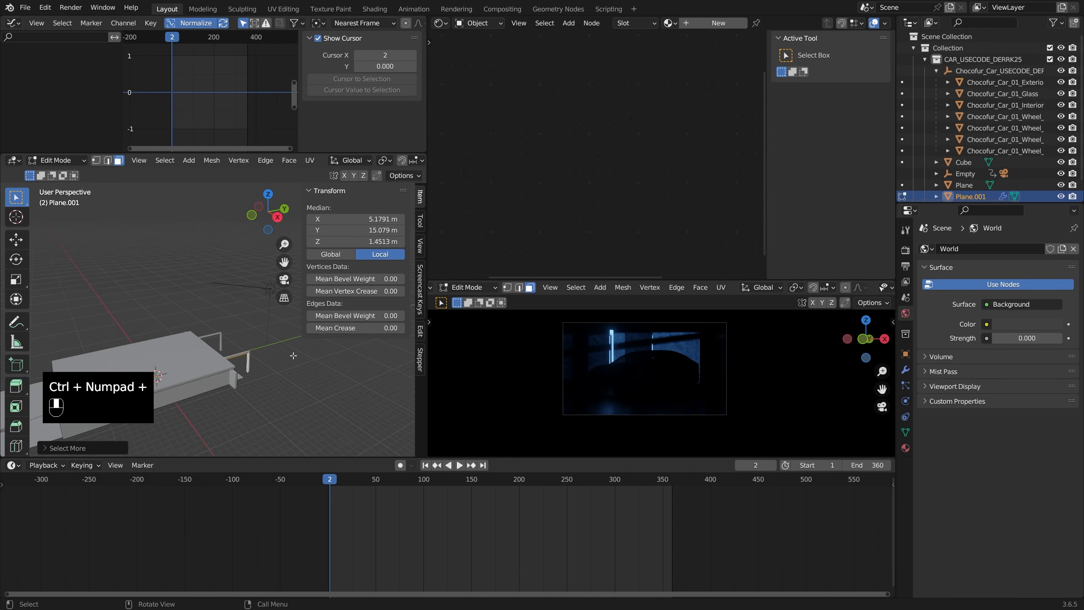
key(g)
key(x)
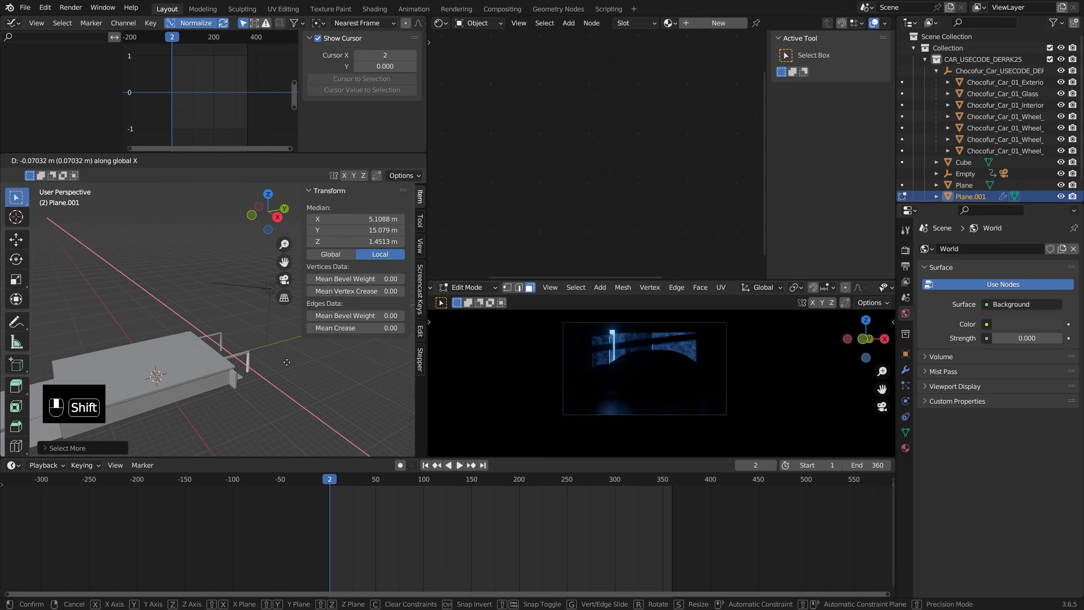
click(294, 376)
key(Tab)
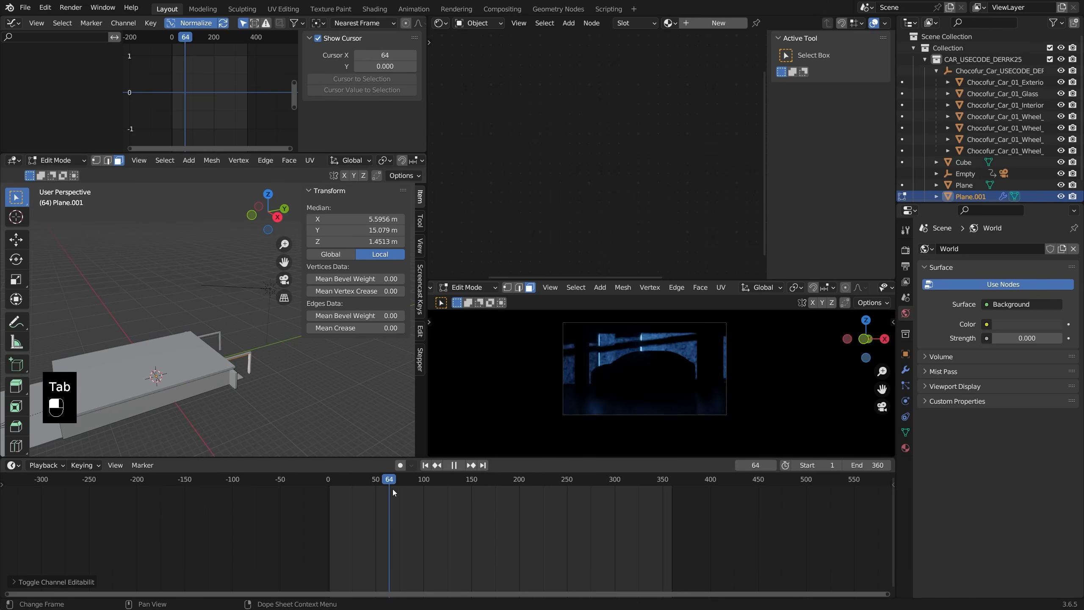
Return to Object Mode and scrub the animation to frame 241 to check the moving light on the car
drag(443, 491, 533, 506)
shift+middle_drag(292, 378, 292, 355)
key(Tab)
scroll(224, 351, down, 2)
shift+middle_drag(207, 357, 164, 388)
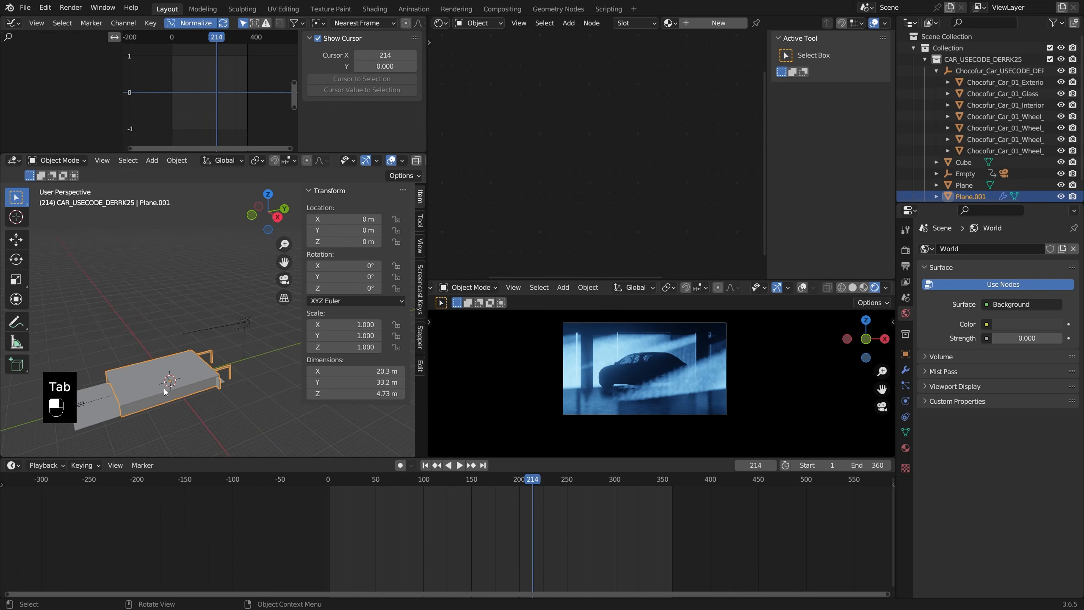
drag(334, 478, 556, 479)
scroll(562, 485, up, 8)
scroll(256, 346, down, 3)
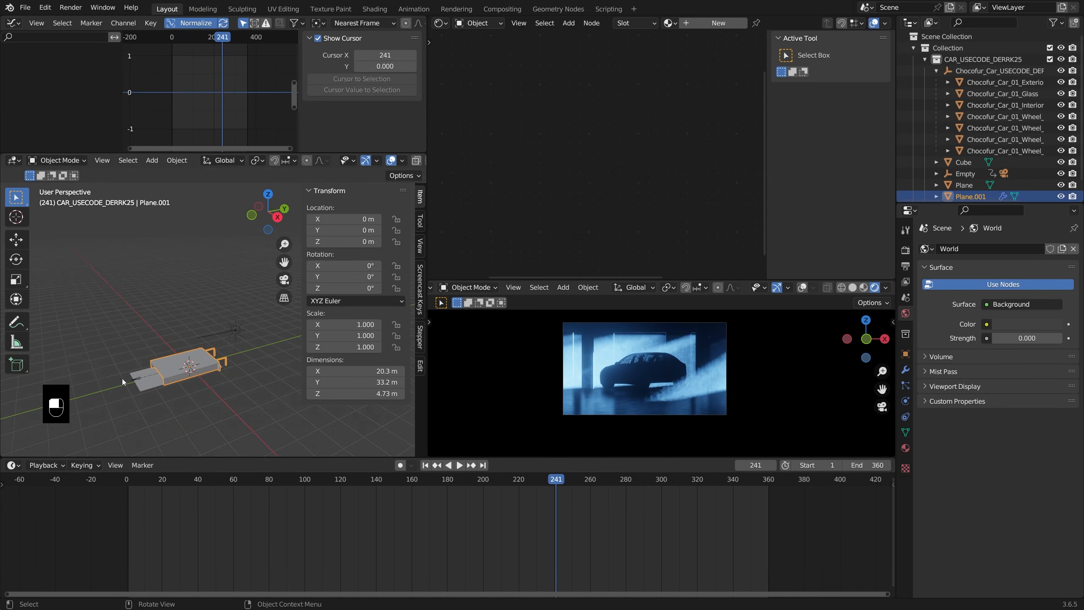
Select the Sun and insert a single keyframe on its X rotation at frame 240
click(215, 335)
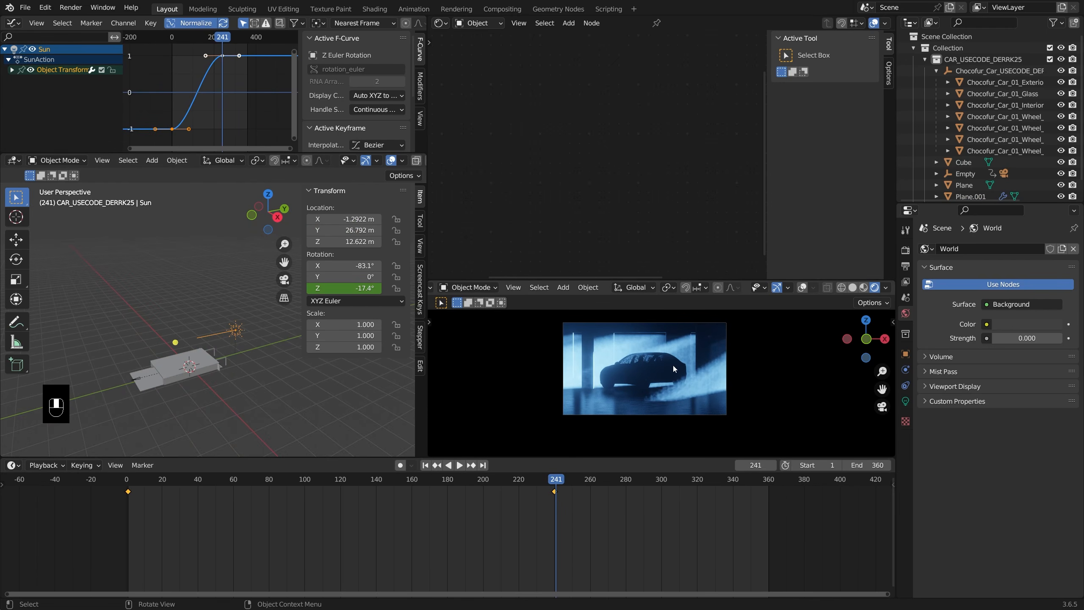
middle_drag(300, 310, 304, 373)
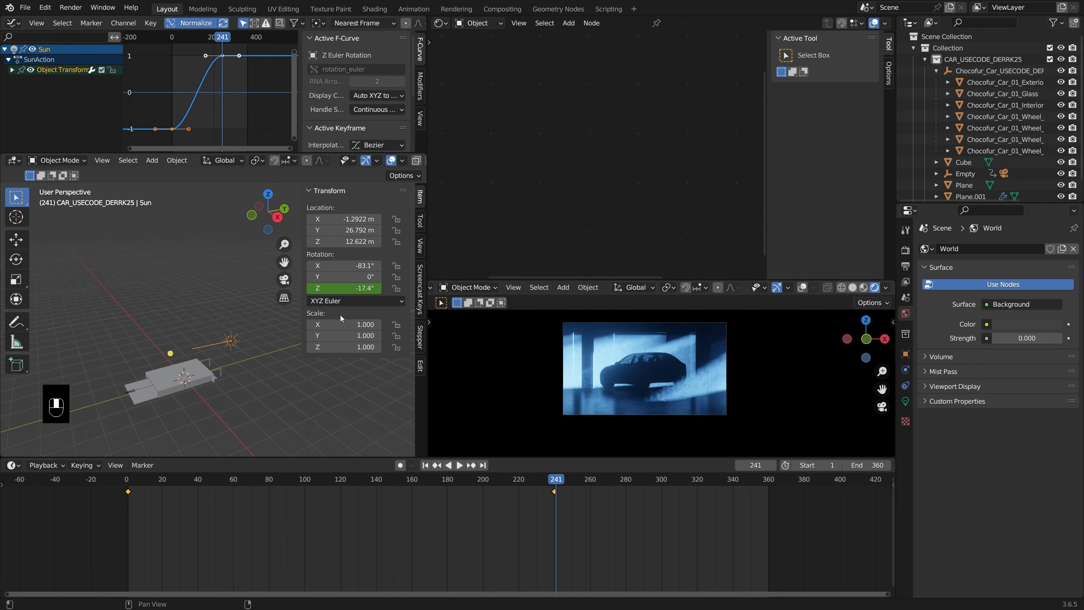
key(Left)
right_click(341, 266)
click(341, 267)
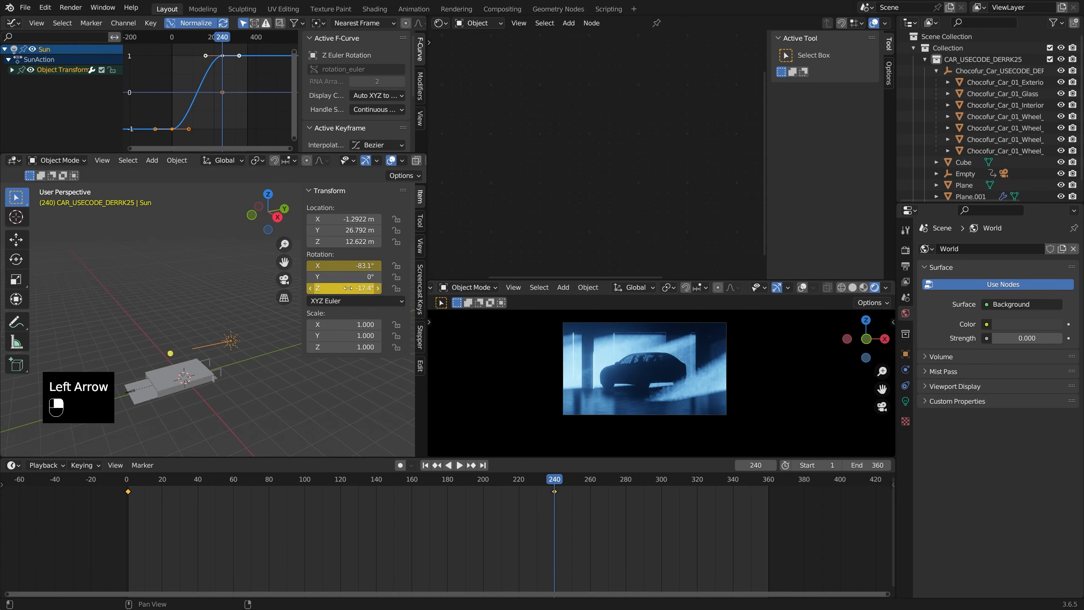
At frame 241, set the Sun's X and Z rotation to 0° and insert single keyframes on both
key(Right)
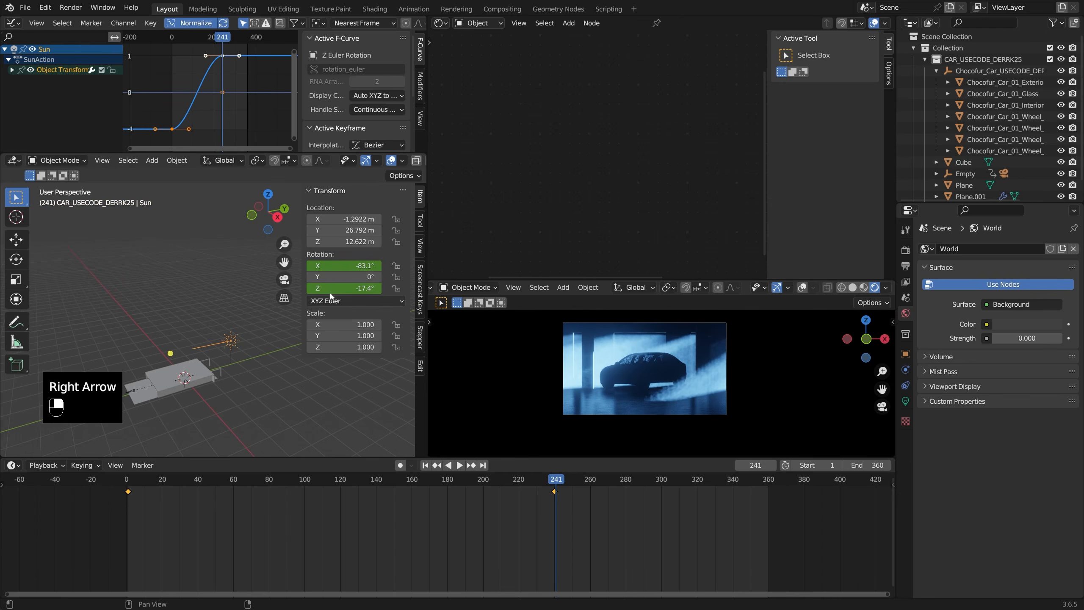
ctrl+scroll(351, 287, down, 4)
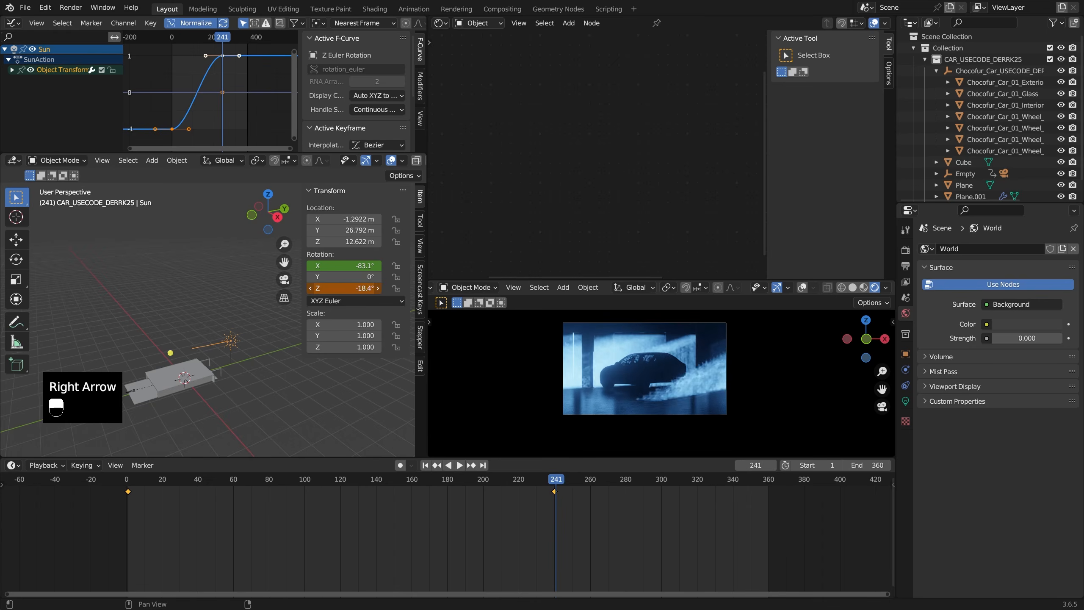
ctrl+scroll(350, 288, up, 7)
ctrl+scroll(350, 288, down, 3)
ctrl+scroll(356, 265, up, 6)
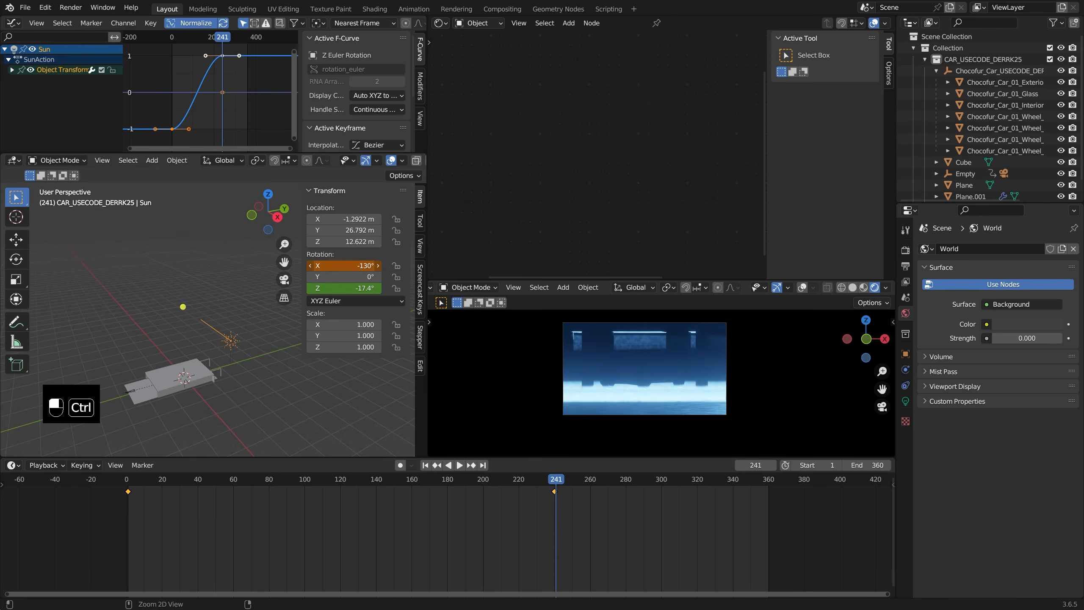
ctrl+scroll(351, 288, down, 4)
right_click(356, 287)
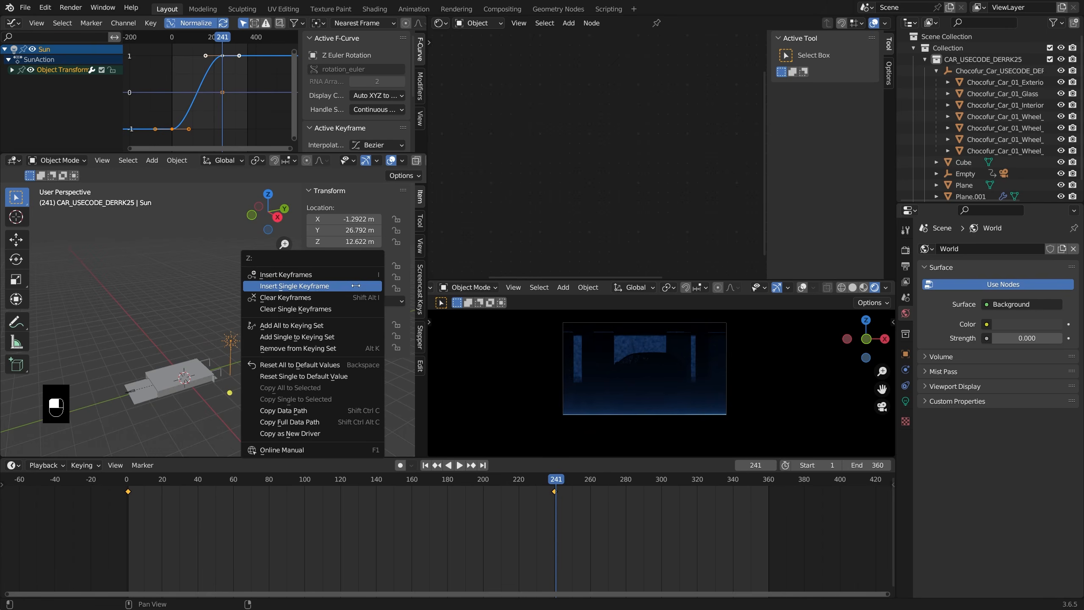
click(355, 285)
right_click(358, 267)
click(358, 267)
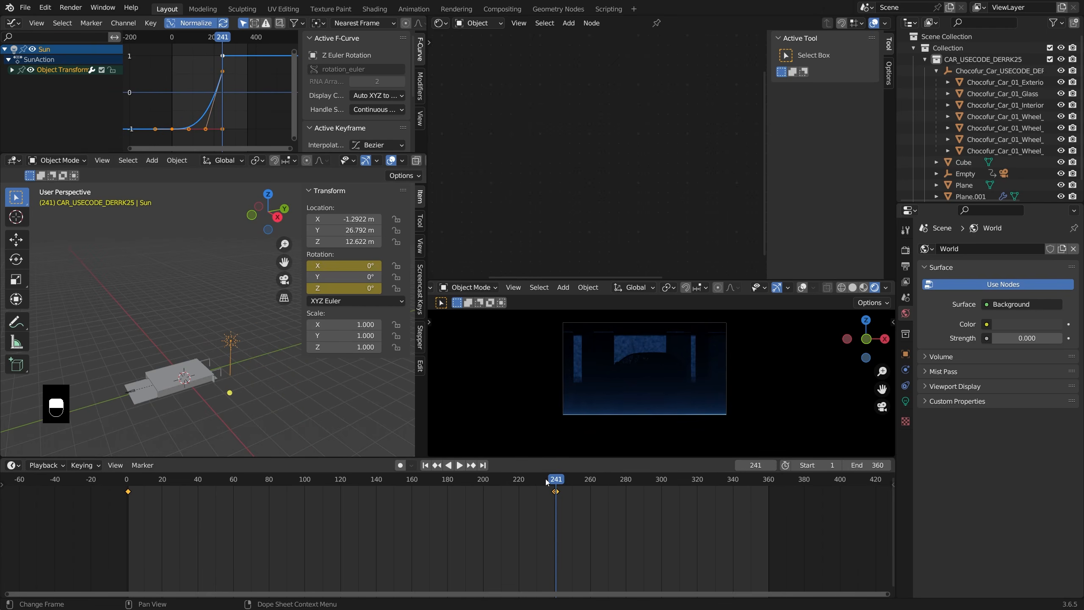
key(space)
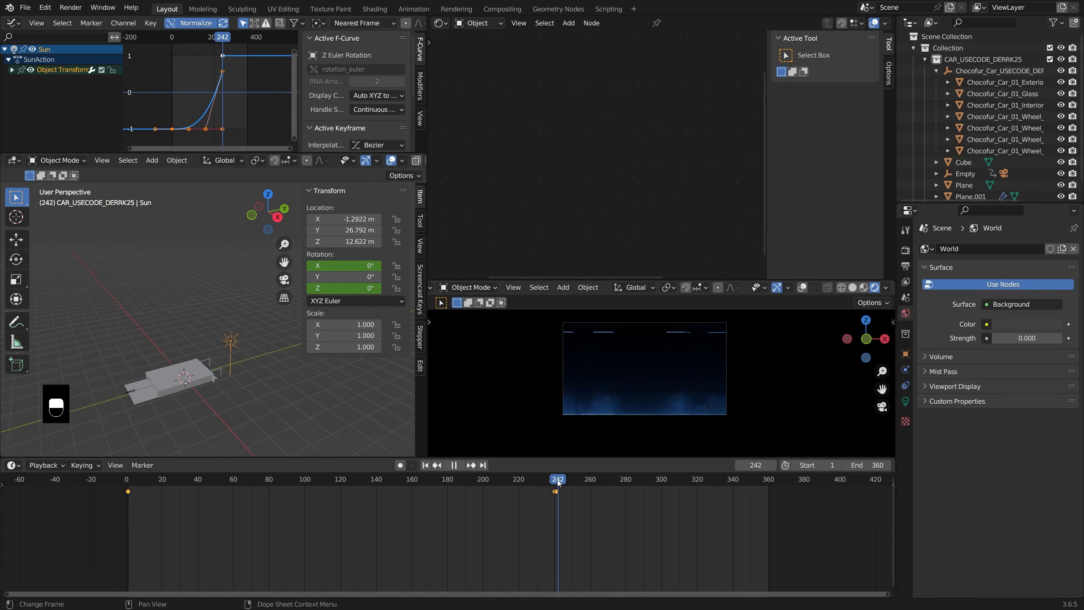
key(space)
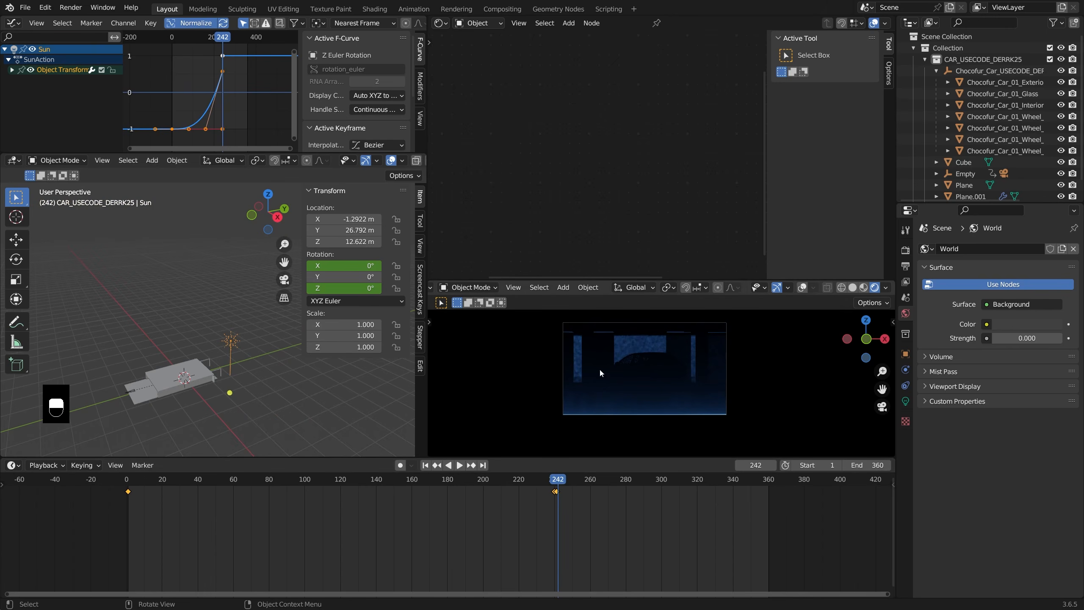
Add three loop cuts to Plane.001's roof, two crosswise at Y about -7.89 m and -4.15 m and one lengthwise at X about 5.62 m
click(202, 366)
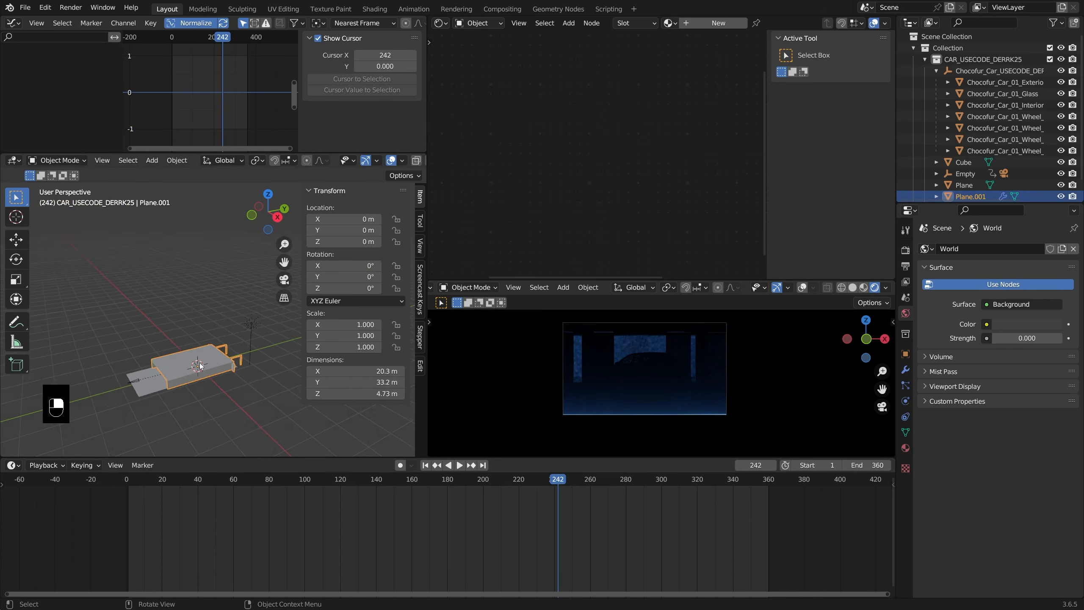
scroll(169, 371, up, 5)
key(Tab)
key(alt+z)
key(ctrl+r)
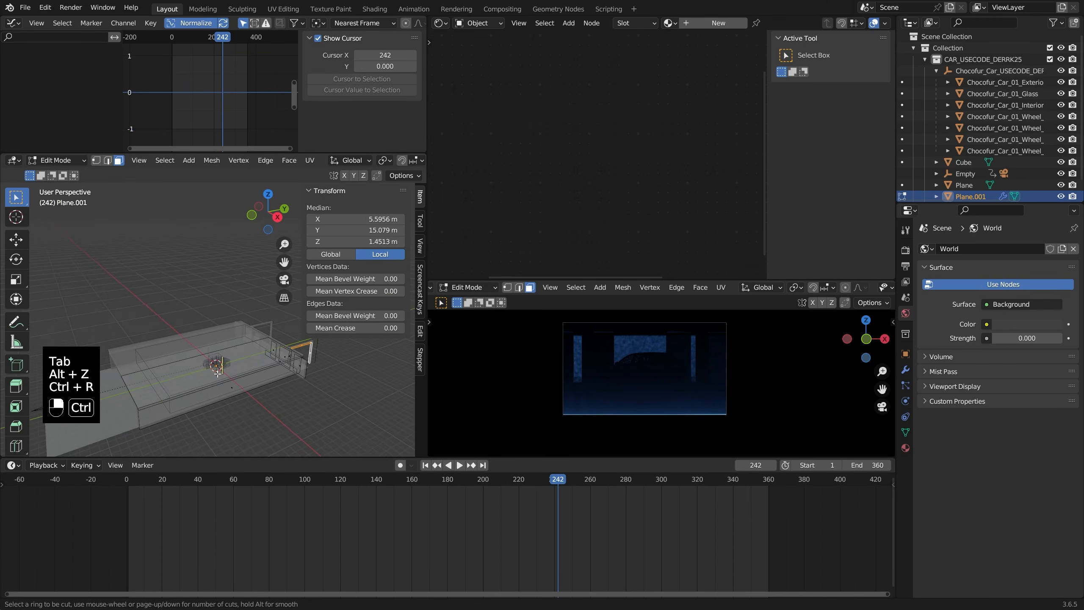
click(214, 354)
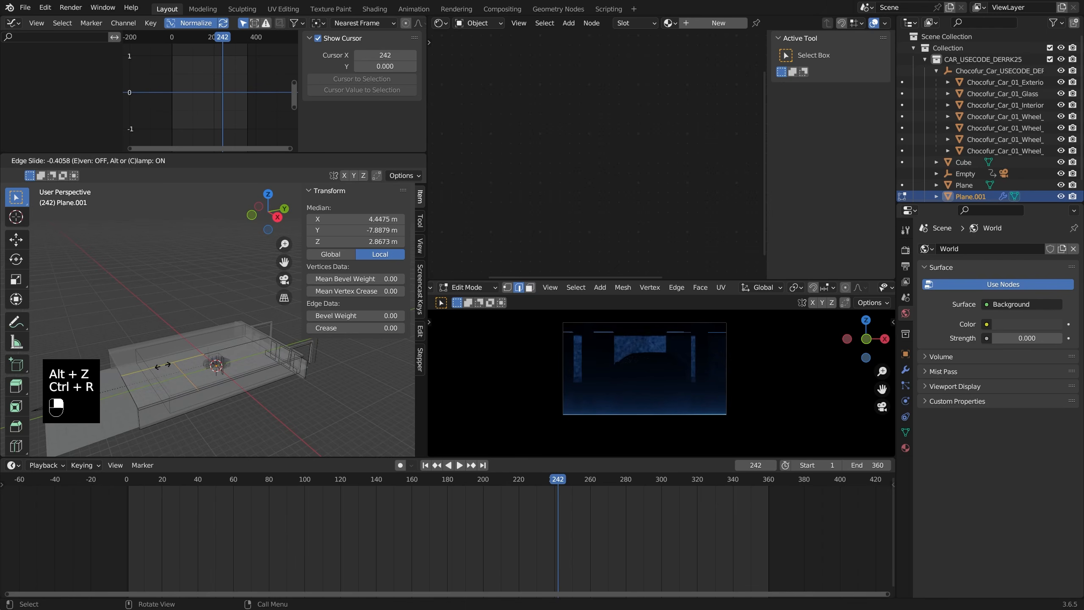
click(192, 370)
middle_drag(191, 370, 194, 367)
key(ctrl+r)
click(195, 366)
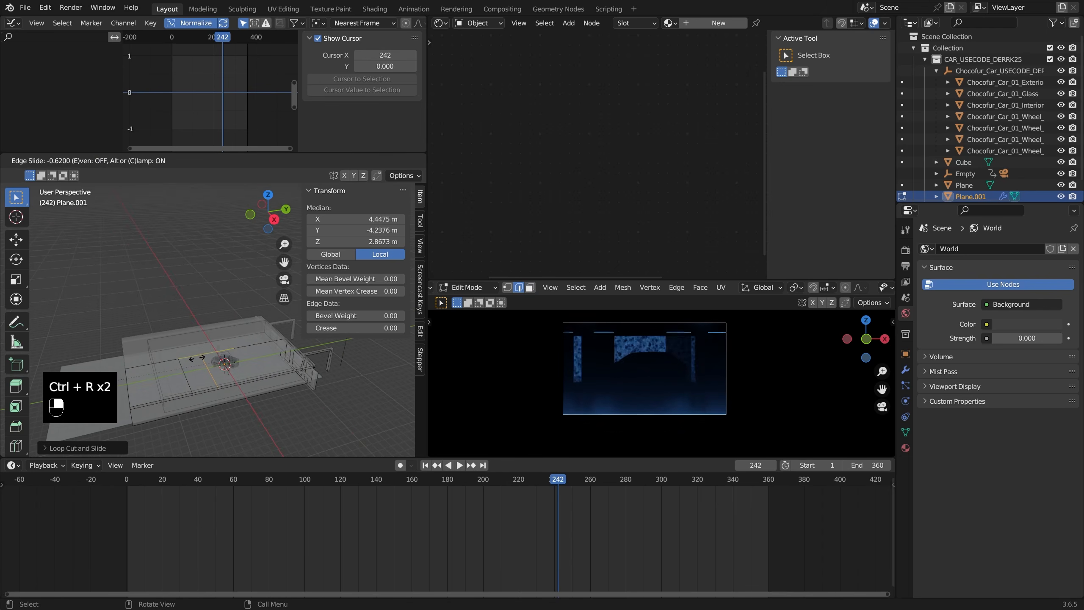
click(195, 366)
key(ctrl+r)
click(195, 376)
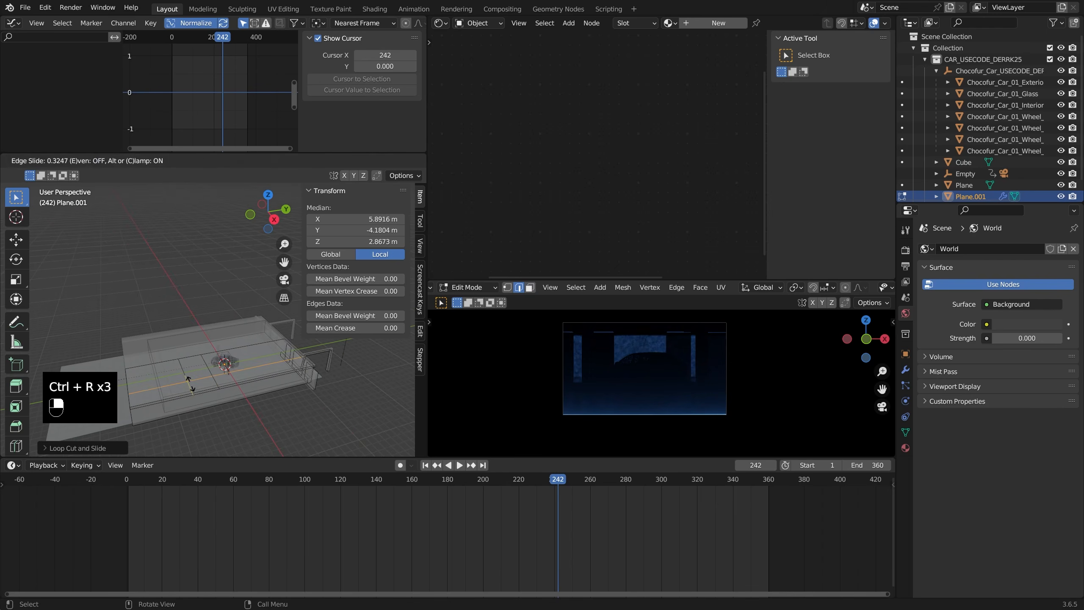
click(195, 368)
Delete the roof face enclosed by the new loop cuts to open a hole in Plane.001
key(3)
click(194, 367)
key(x)
click(193, 366)
key(alt+z)
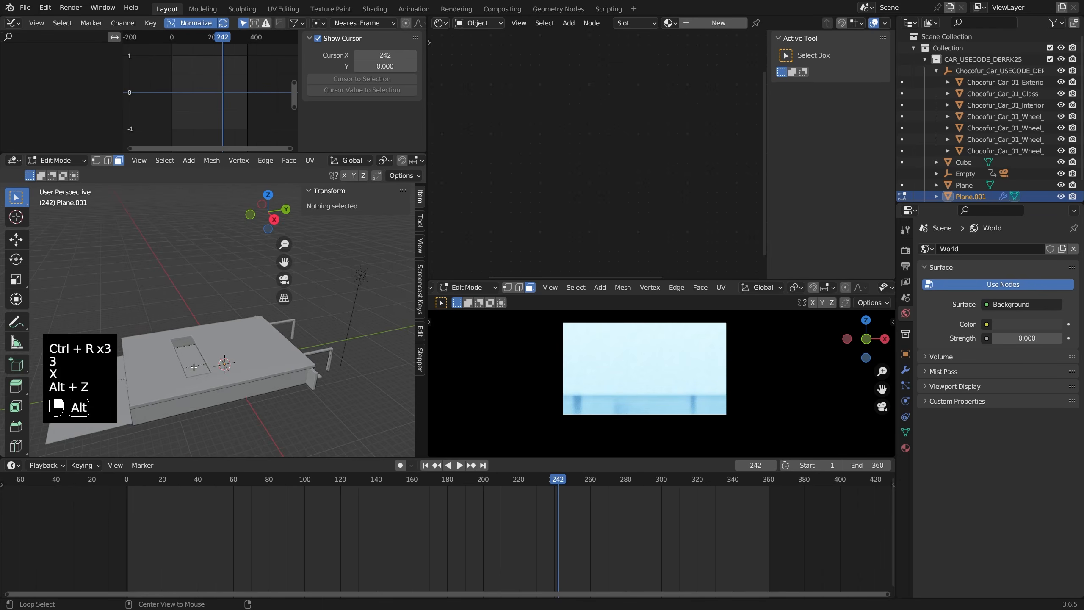
Inspect the roof opening from several angles and check the lighting through the camera around frame 242
middle_drag(283, 331, 305, 324)
scroll(623, 355, down, 5)
middle_drag(622, 351, 617, 383)
scroll(639, 377, up, 6)
key(KP_0)
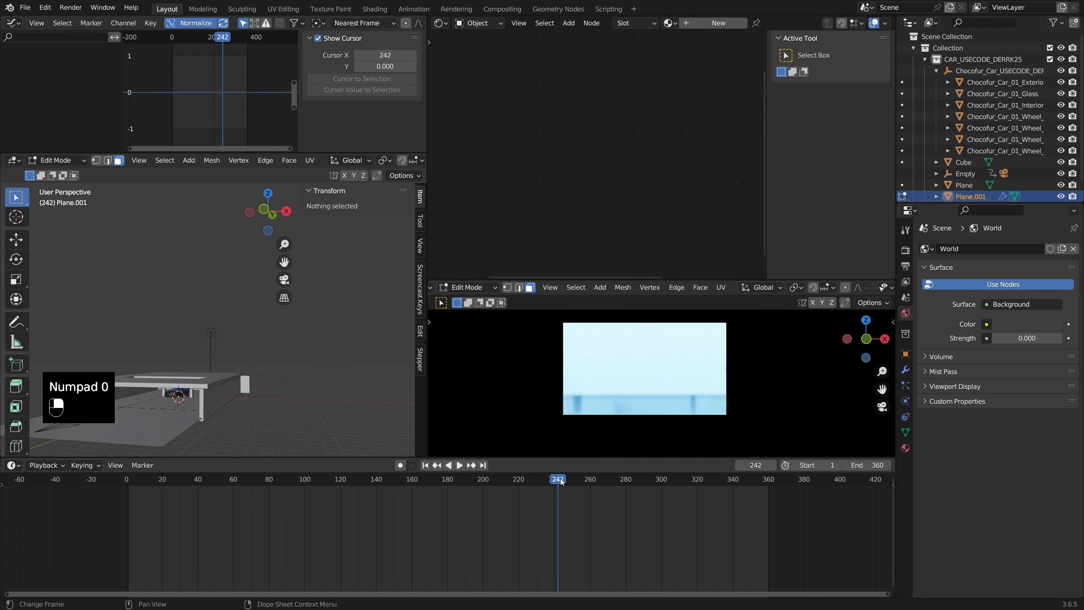
drag(561, 480, 559, 480)
shift+middle_drag(185, 405, 237, 401)
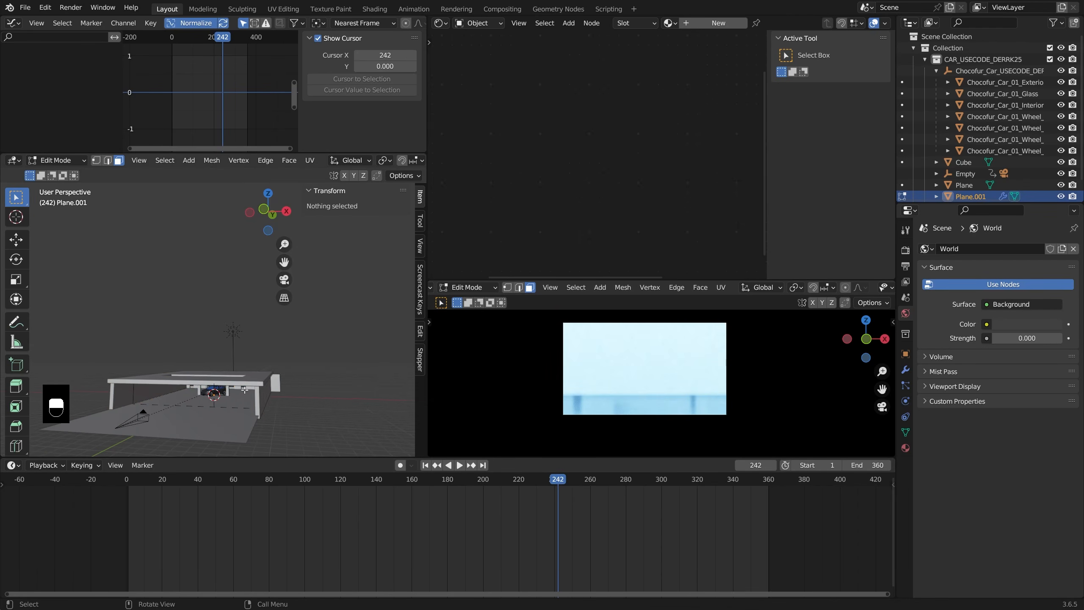
Try tilting the Sun to an X rotation of 55° at frame 244
key(Tab)
click(238, 332)
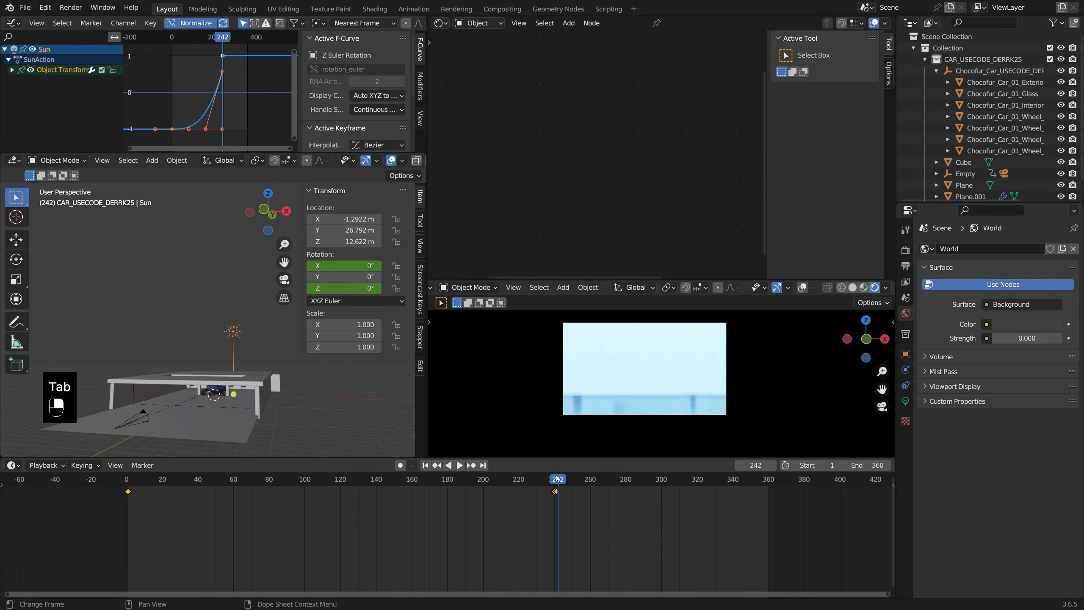
drag(555, 479, 559, 484)
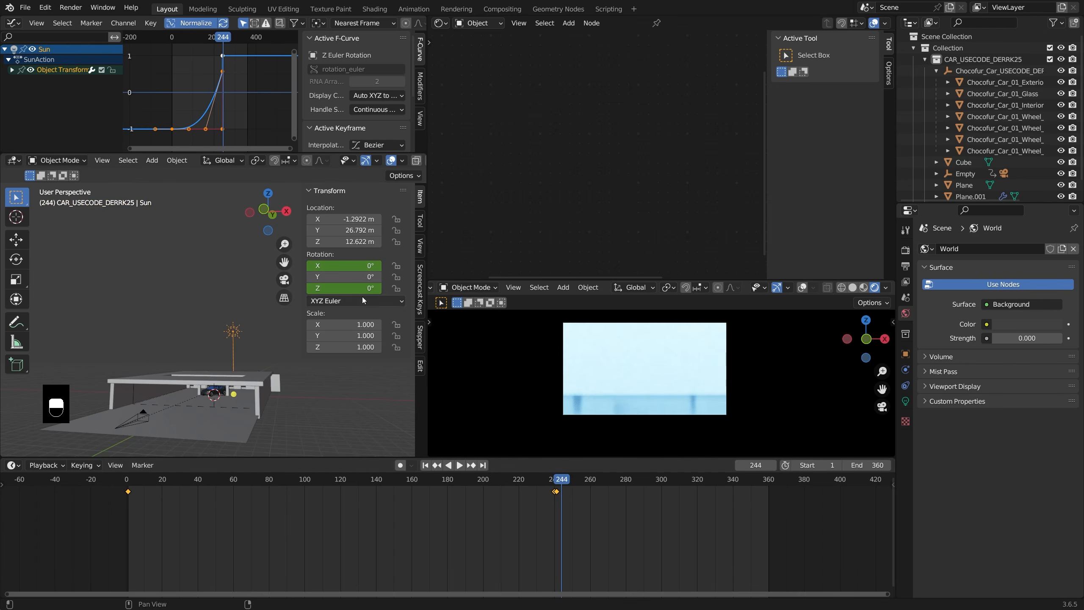
mouse_move(346, 265)
mouse_down()
mouse_move(397, 265)
mouse_move(357, 265)
mouse_up()
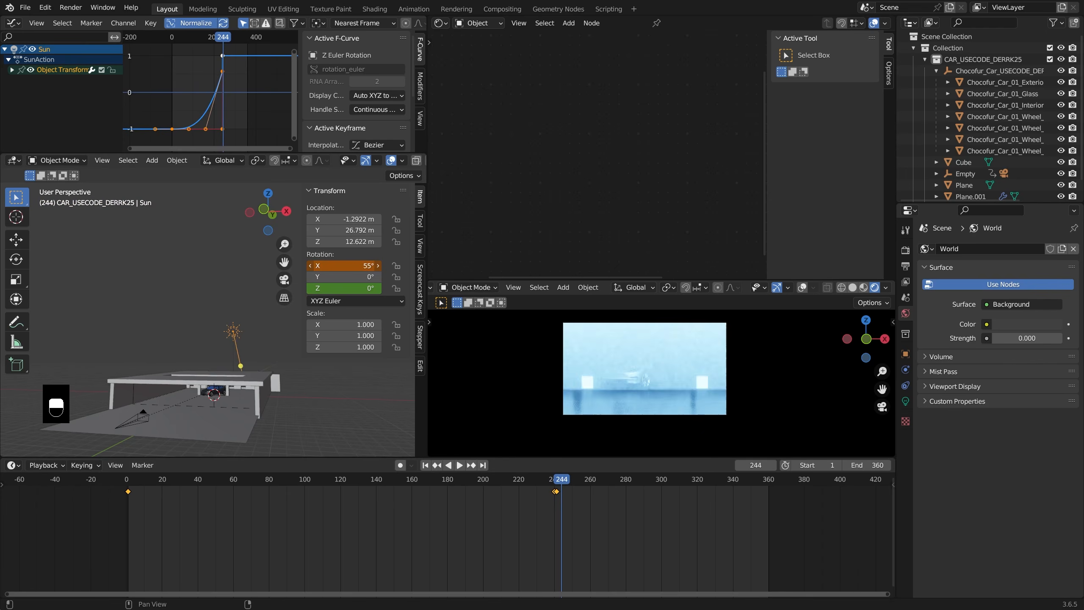
right_click(352, 266)
Narrow Plane.001's roof opening by moving its outer lengthwise edge along global X to about 3.224 m
middle_drag(252, 336, 259, 368)
click(246, 363)
key(Tab)
key(alt+z)
click(225, 353)
key(alt+z)
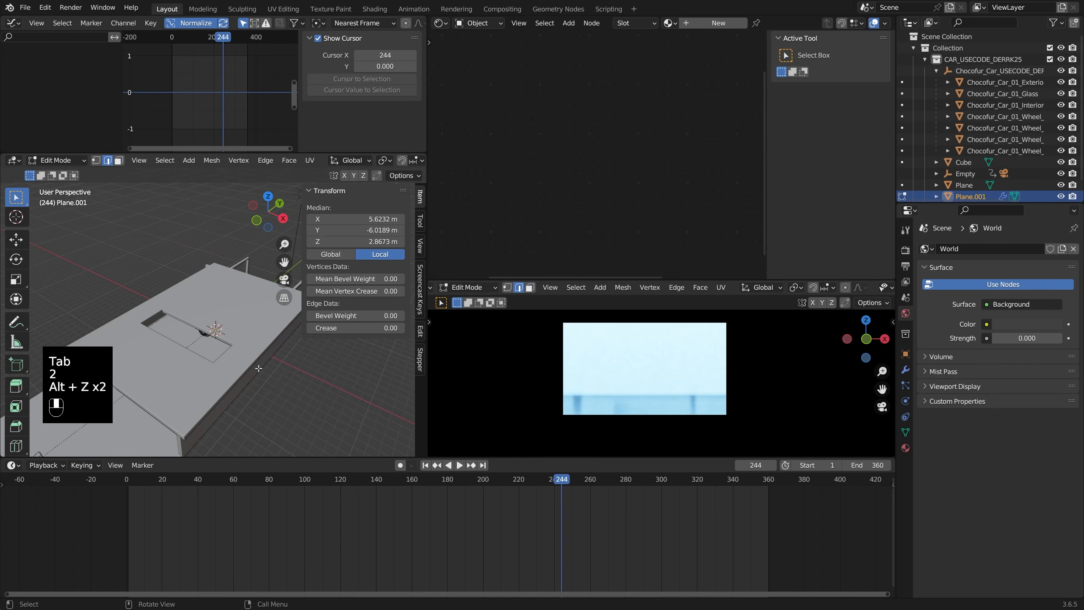
key(g)
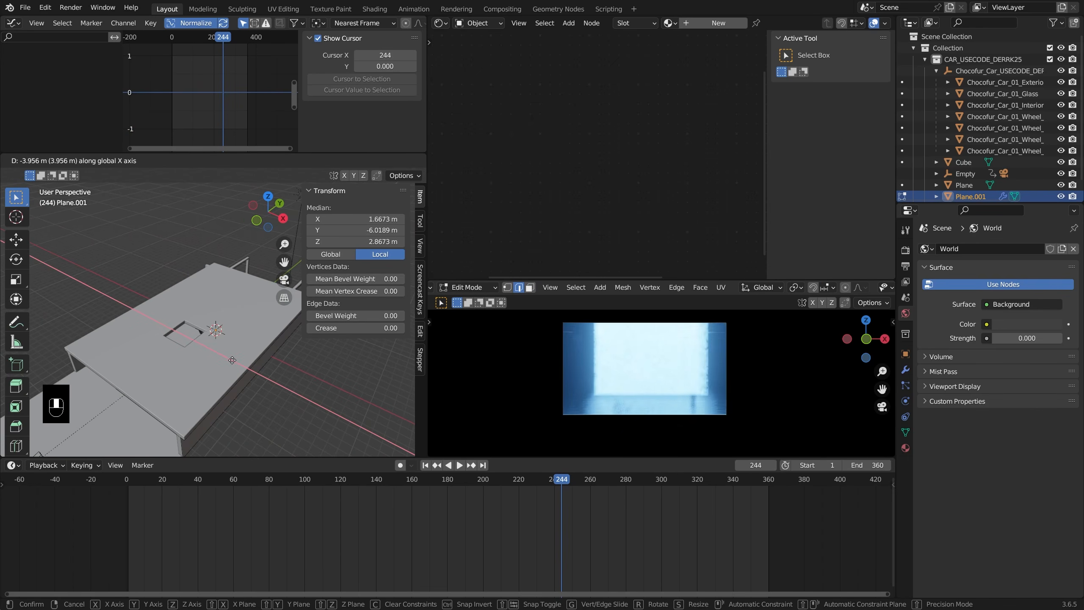
click(243, 364)
key(Tab)
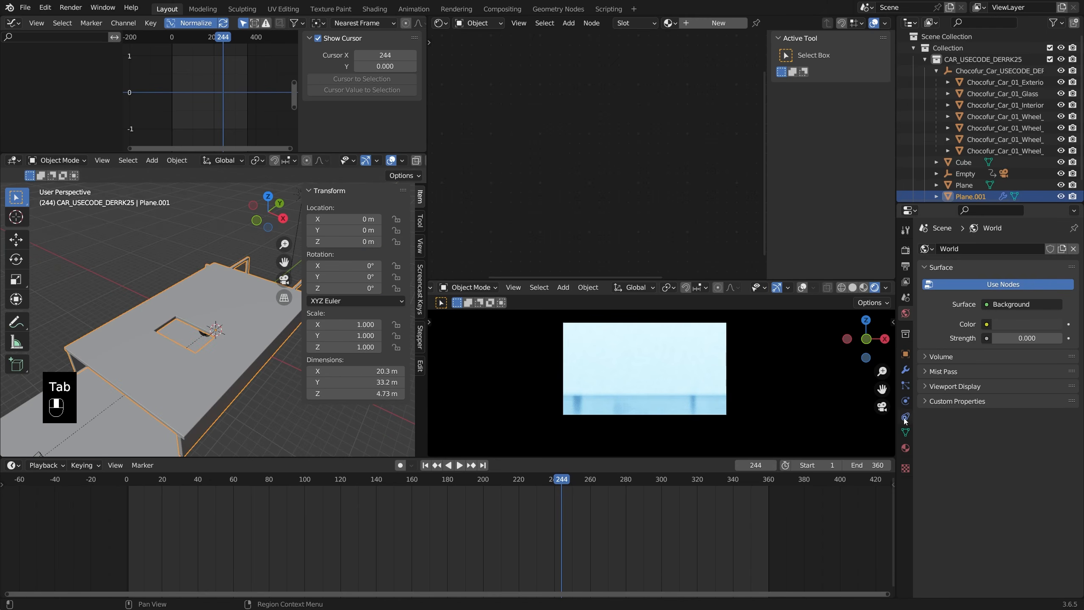
Add a Basis shape key and a Key 1 shape key to Plane.001
click(905, 433)
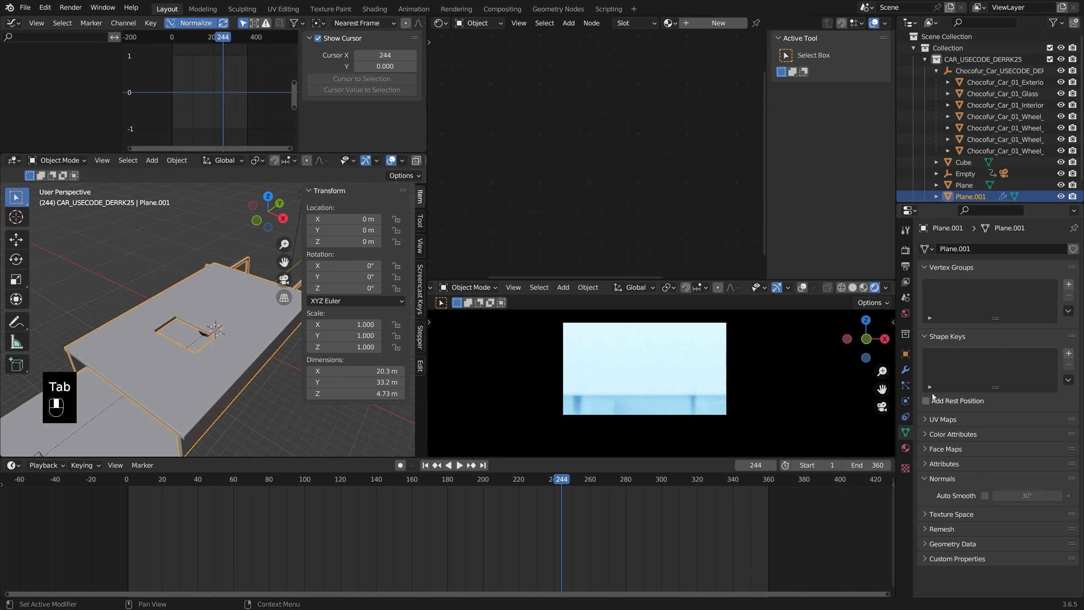
click(1070, 354)
click(1070, 354)
In shape key Key 1, move the roof opening's four corner vertices about 9.4 m along global Y
key(Tab)
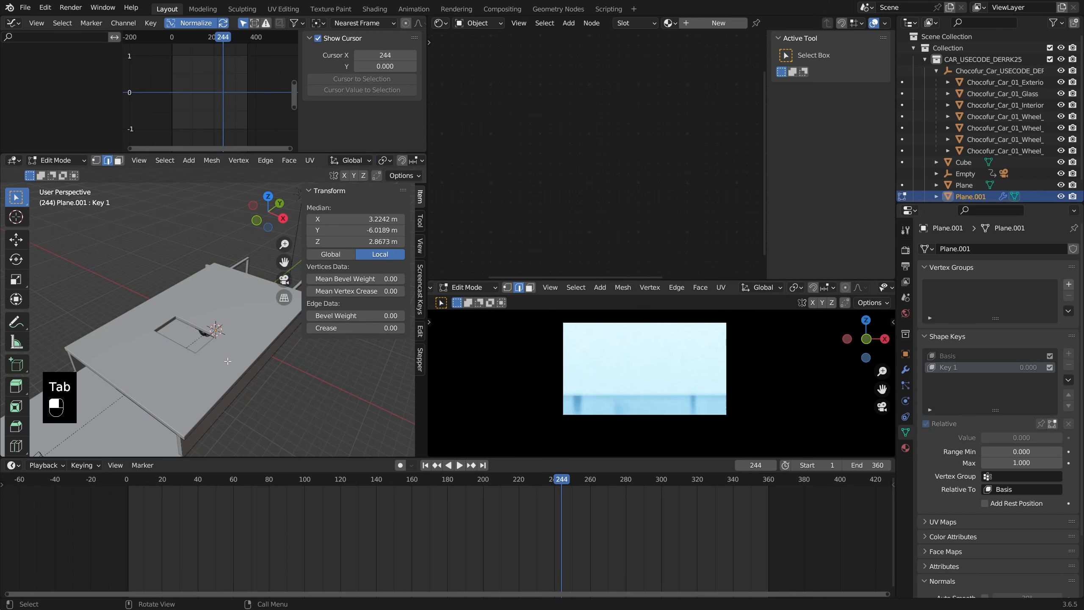
key(1)
key(alt+z)
shift+click(209, 355)
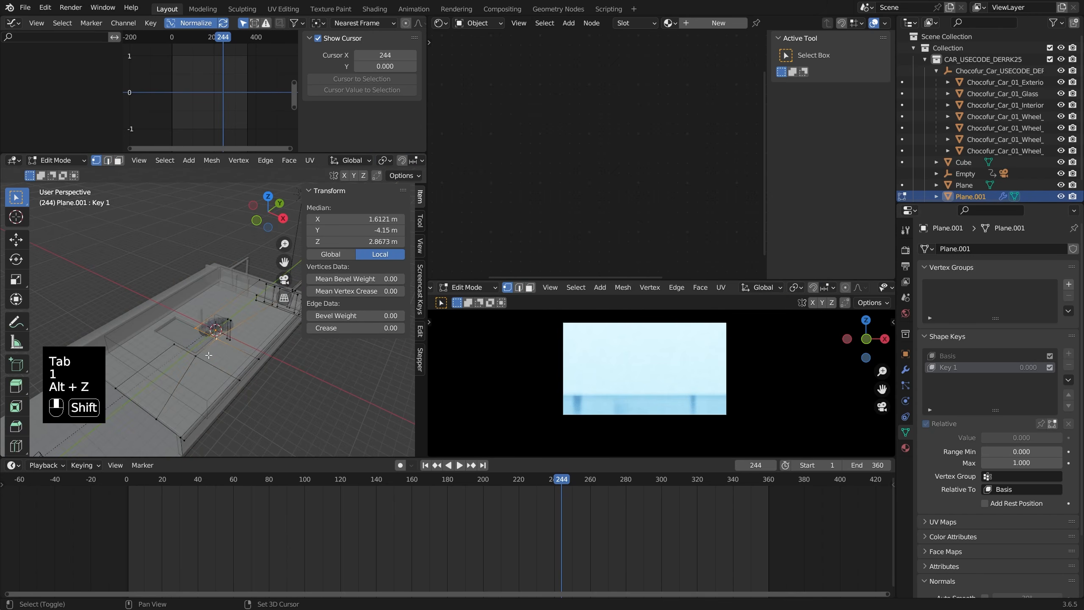
key(alt+z)
middle_drag(175, 346, 205, 355)
key(g)
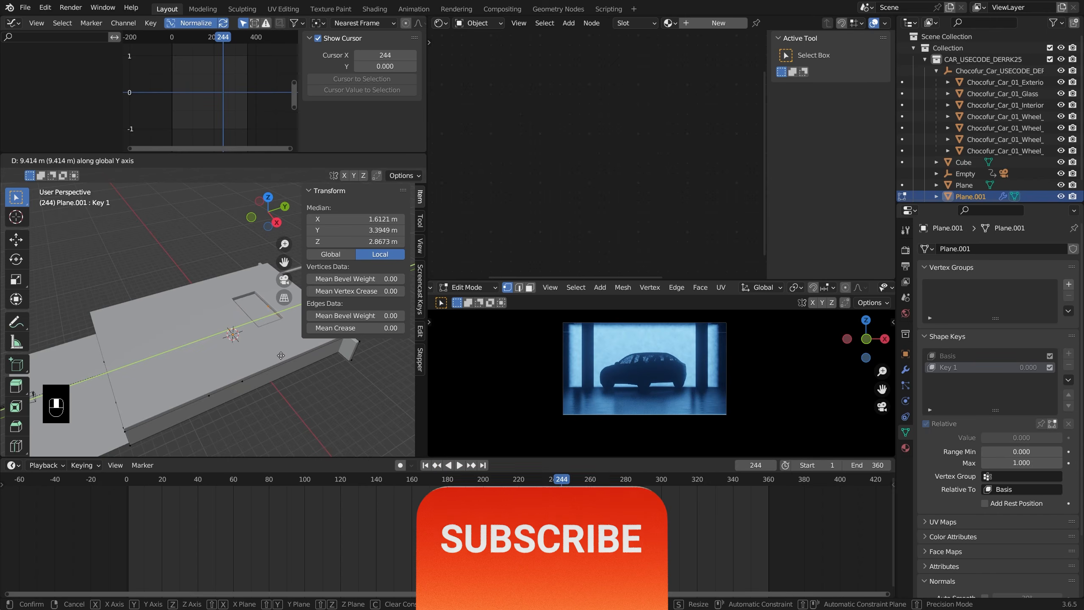
click(278, 359)
key(Tab)
Keyframe Key 1's Value of 0.000 at frame 241
drag(547, 482, 556, 483)
click(1068, 438)
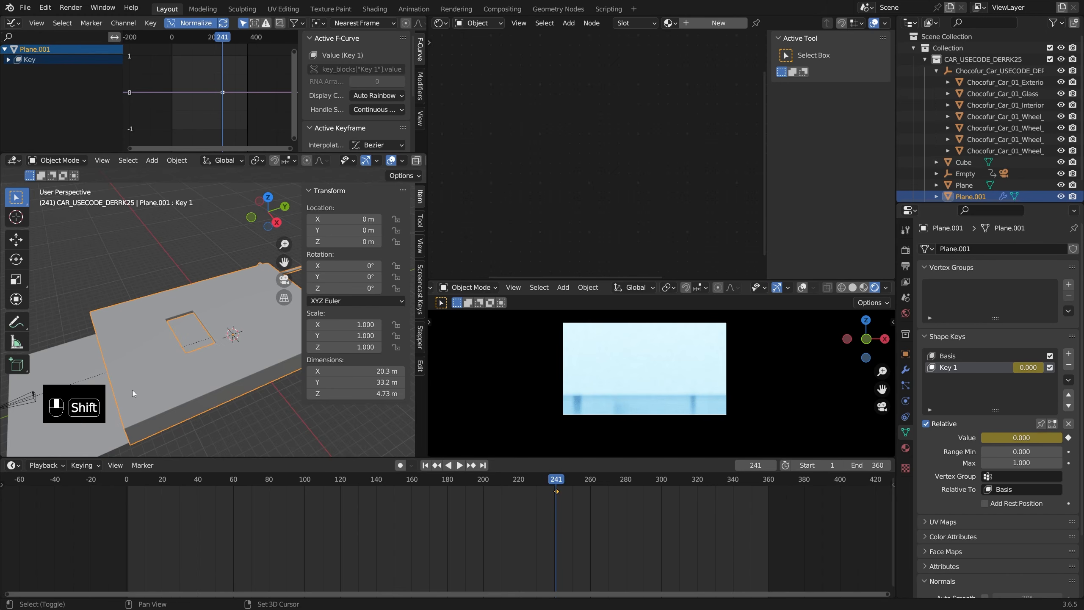
shift+middle_drag(132, 390, 78, 383)
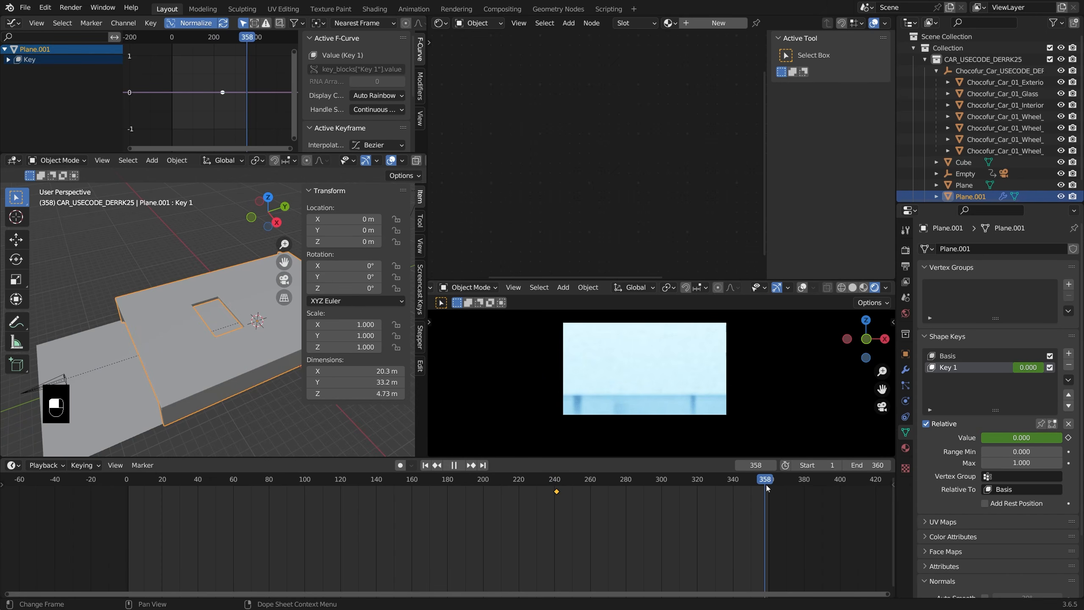
Set shape key Key 1's Value to 1.000 and keyframe it at frame 360
drag(999, 437, 1059, 438)
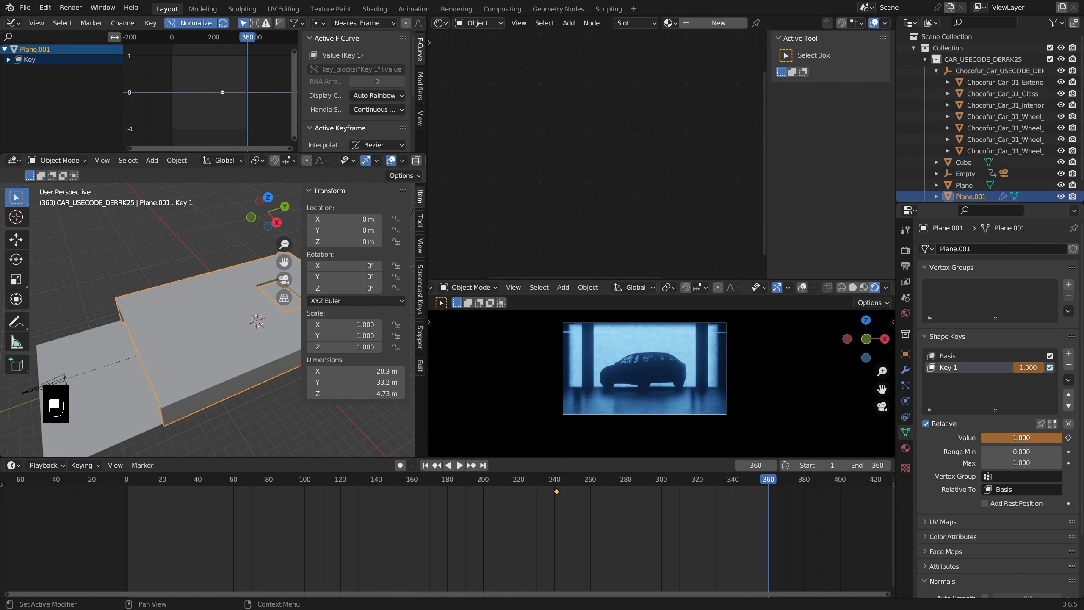
click(1069, 438)
click(1069, 437)
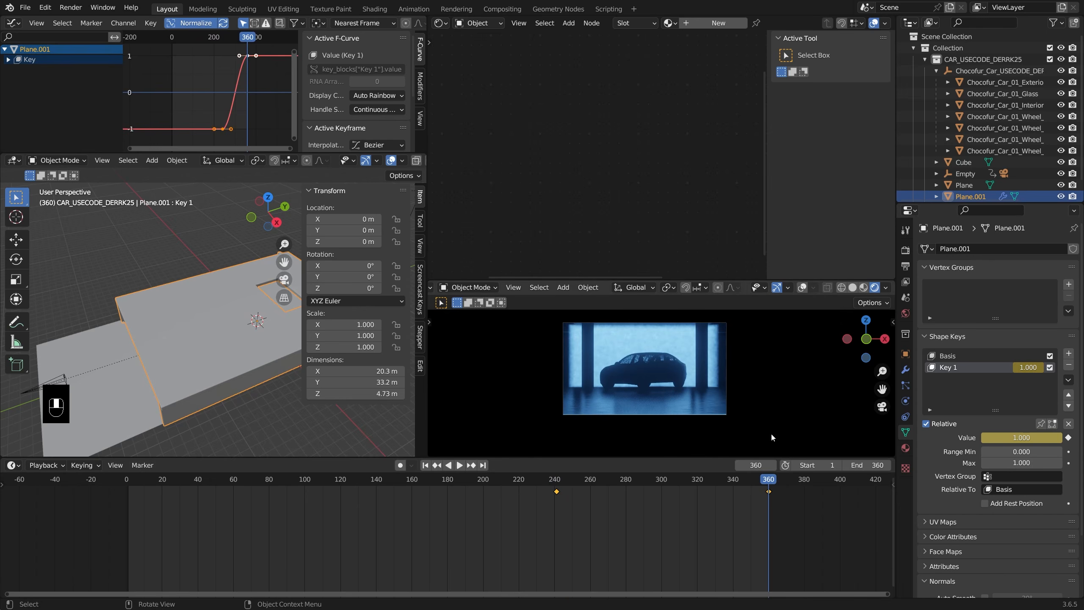
Set the interpolation of Key 1's keyframes to Linear and play the animation from frame 225
middle_drag(239, 114, 222, 118)
key(t)
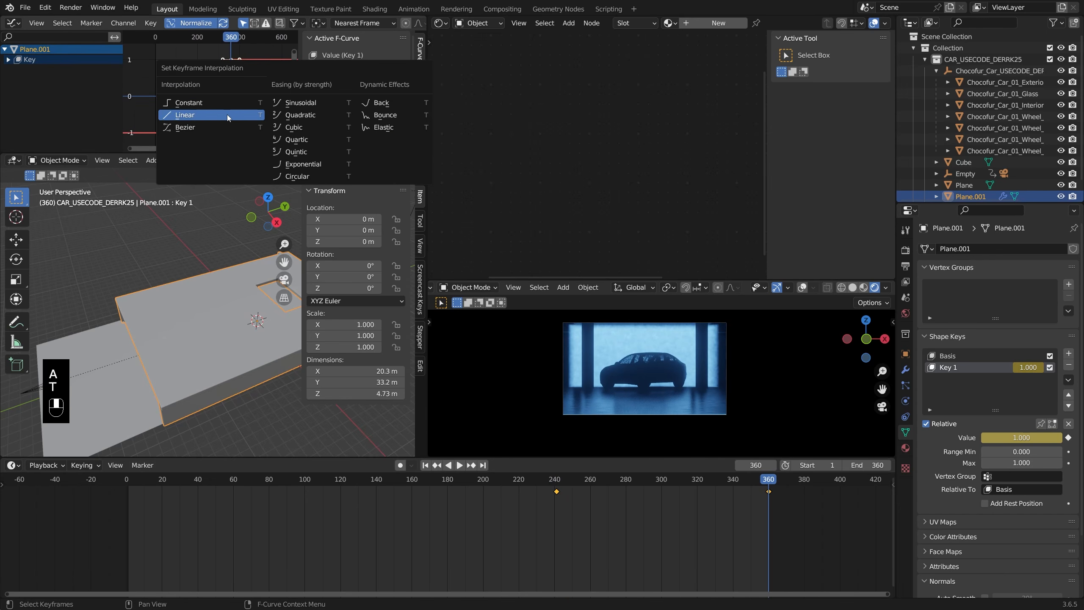
click(227, 114)
click(202, 38)
middle_drag(216, 88, 219, 85)
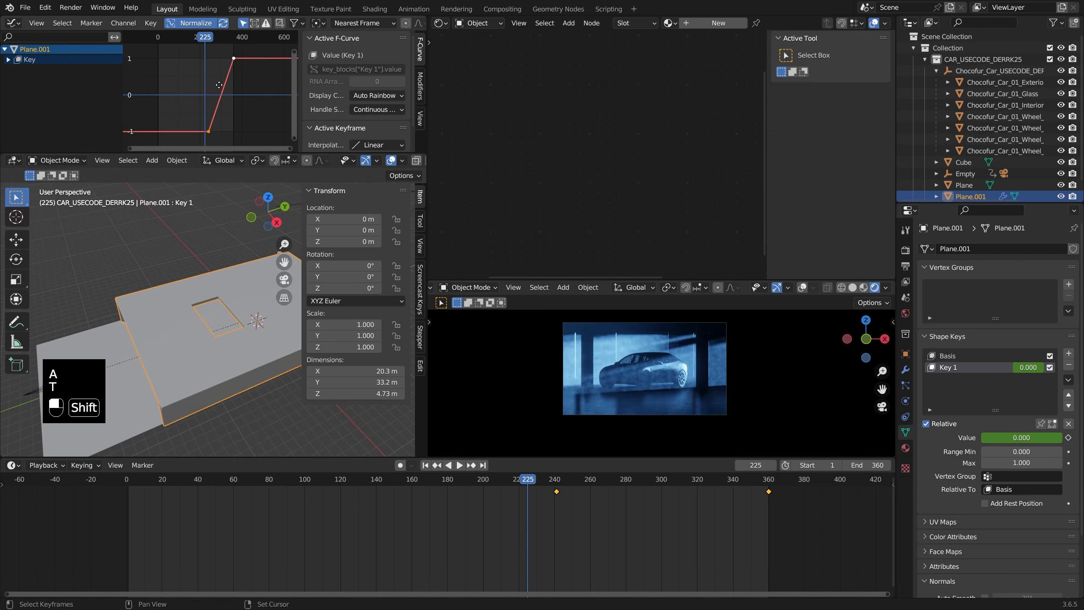
key(space)
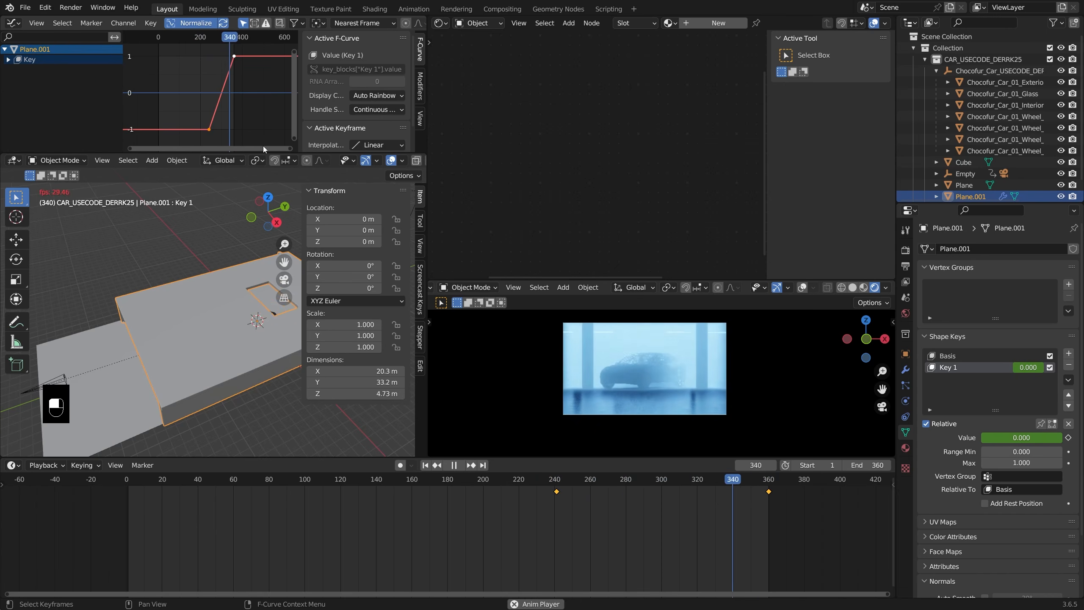
key(space)
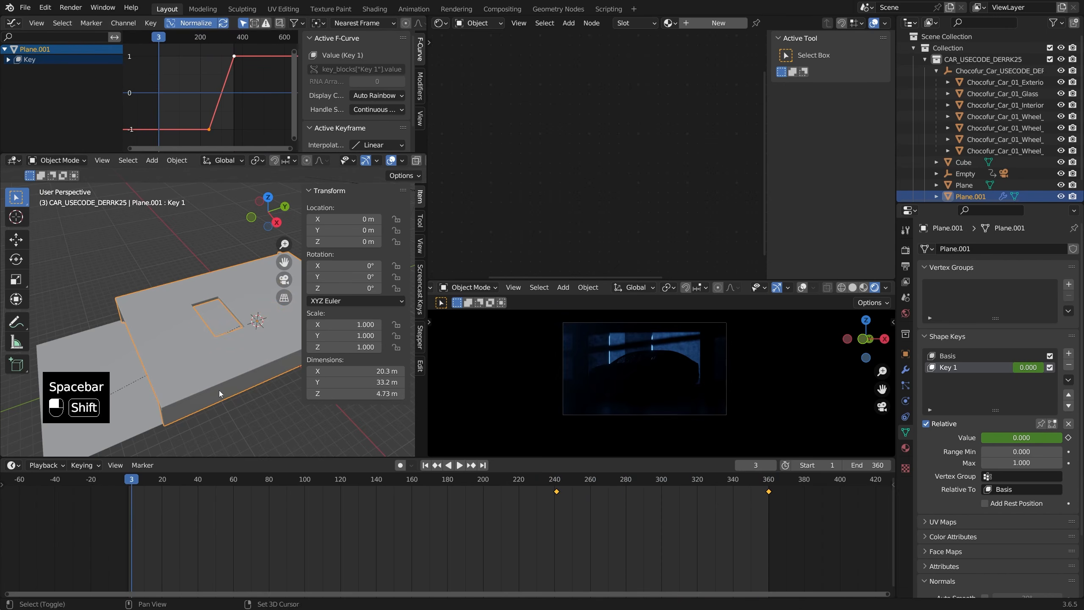
Set the Empty's Z rotation to 0° at frame 241 and insert a single keyframe for it
scroll(218, 391, down, 5)
click(149, 350)
middle_drag(149, 349, 200, 322)
scroll(200, 323, up, 4)
click(239, 295)
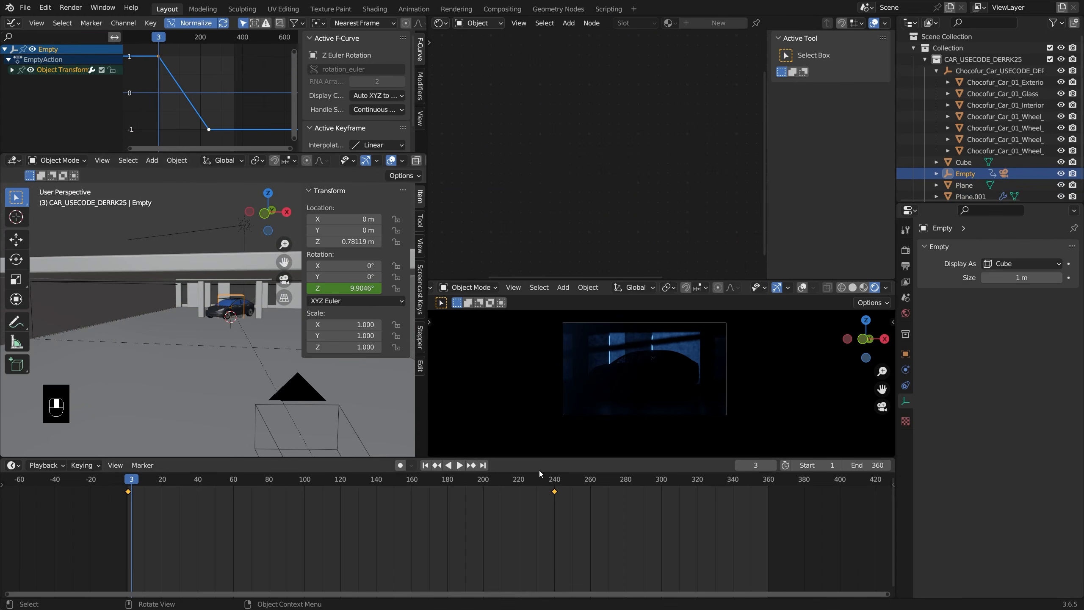
key(Up)
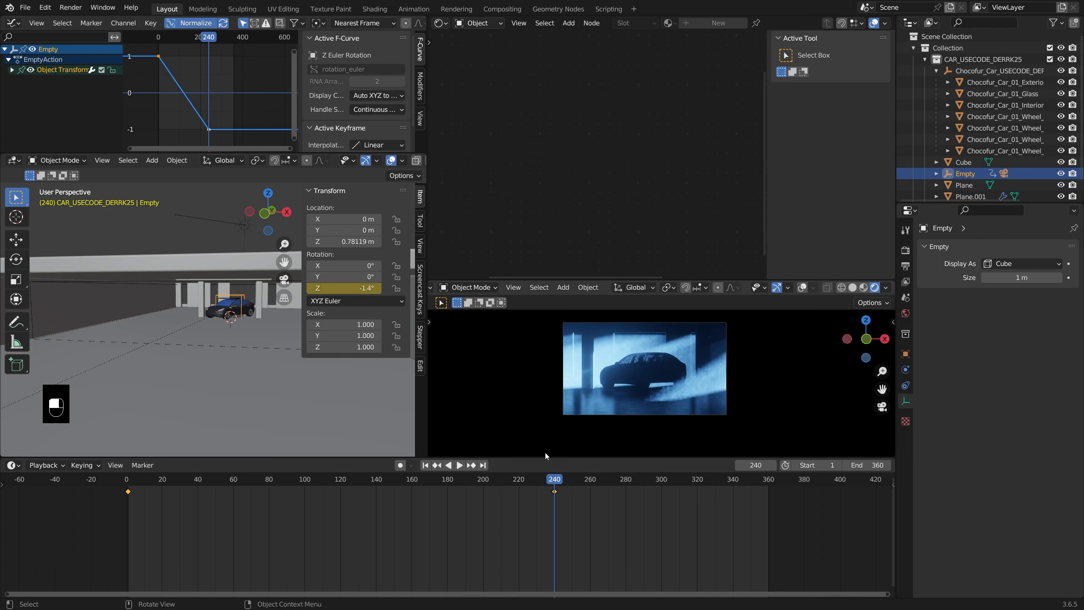
key(Right)
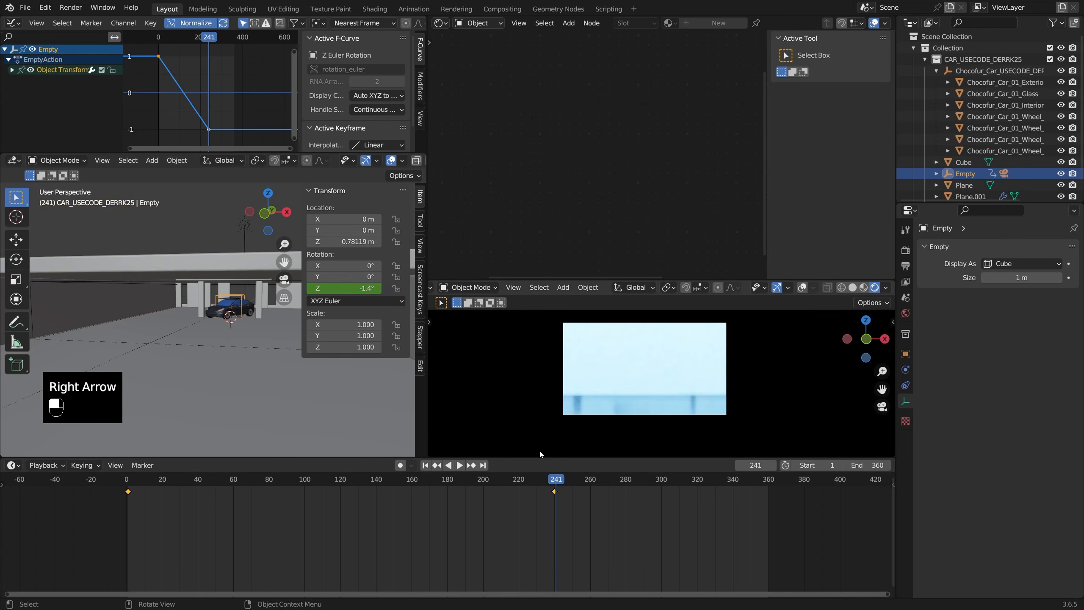
mouse_move(349, 289)
ctrl+mouse_down()
mouse_move(337, 289)
mouse_move(360, 288)
ctrl+mouse_up()
right_click(348, 289)
click(348, 291)
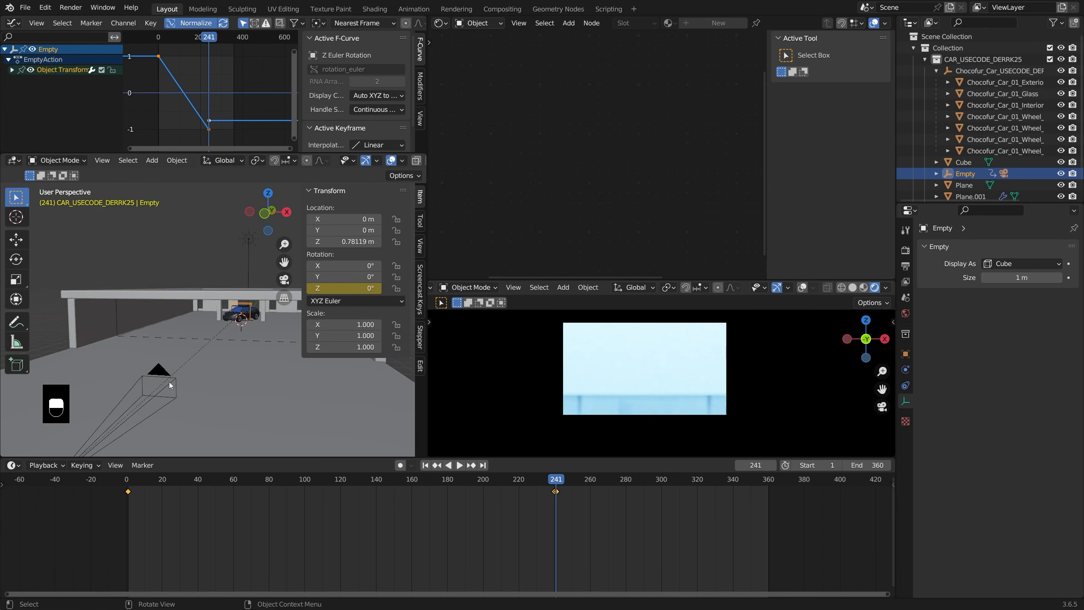
Move the camera to a Y location of about -22.2 m and insert a single Y keyframe at frame 241
click(165, 380)
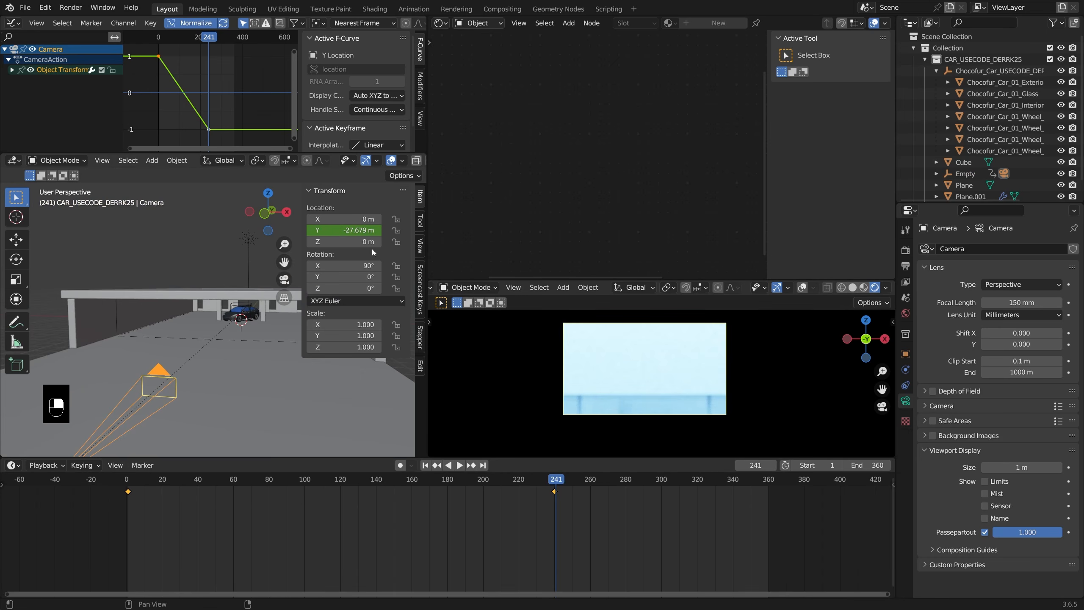
shift+drag(358, 230, 382, 230)
right_click(359, 230)
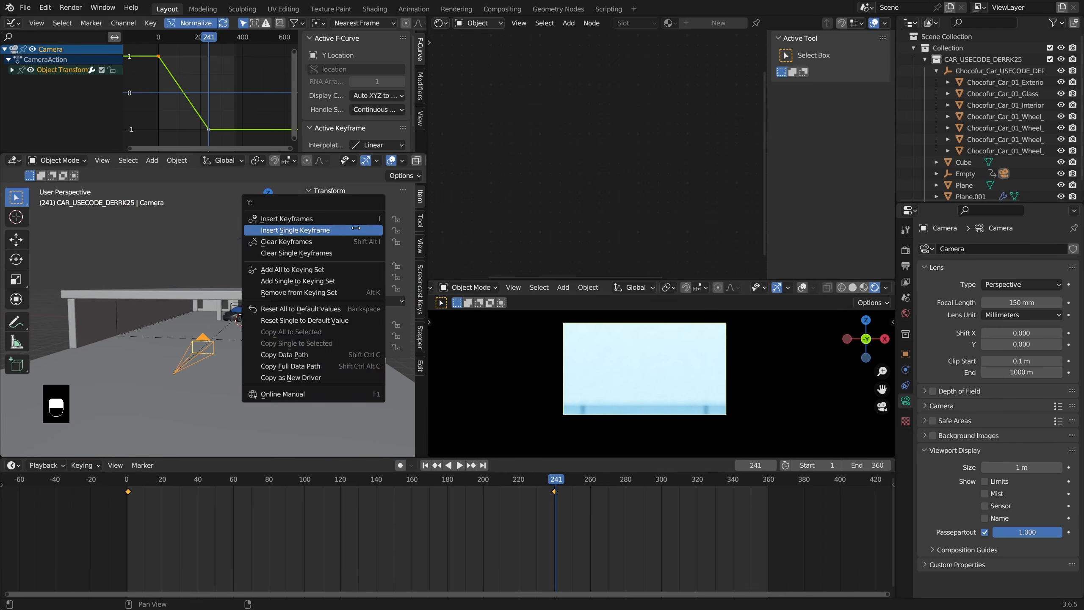
click(359, 226)
Move the camera closer to the car along Y at frame 360 and insert a single Y keyframe
drag(568, 488, 769, 486)
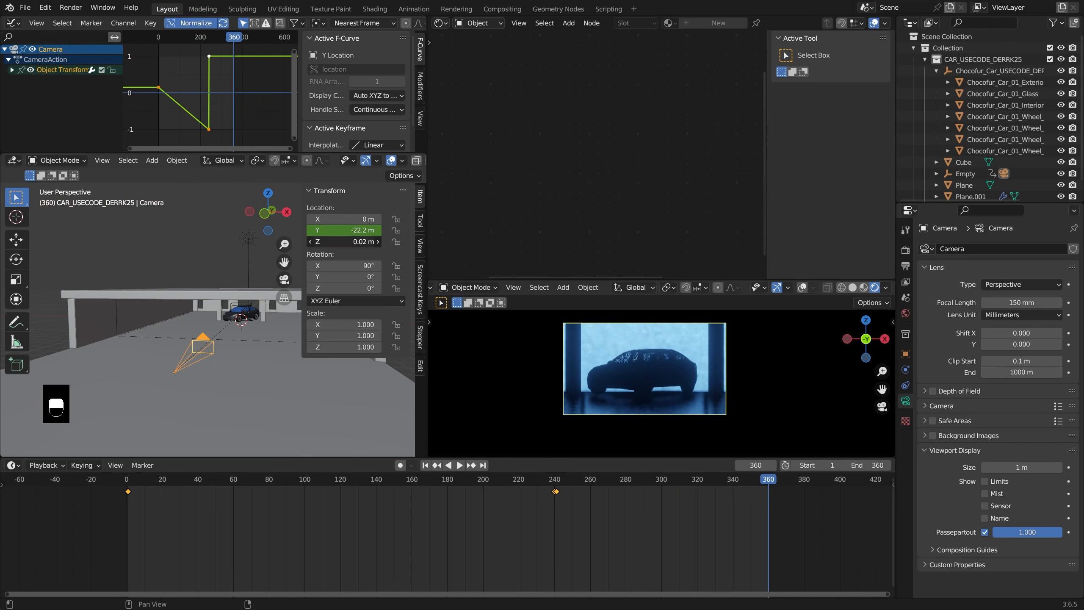
shift+drag(357, 230, 380, 230)
right_click(354, 227)
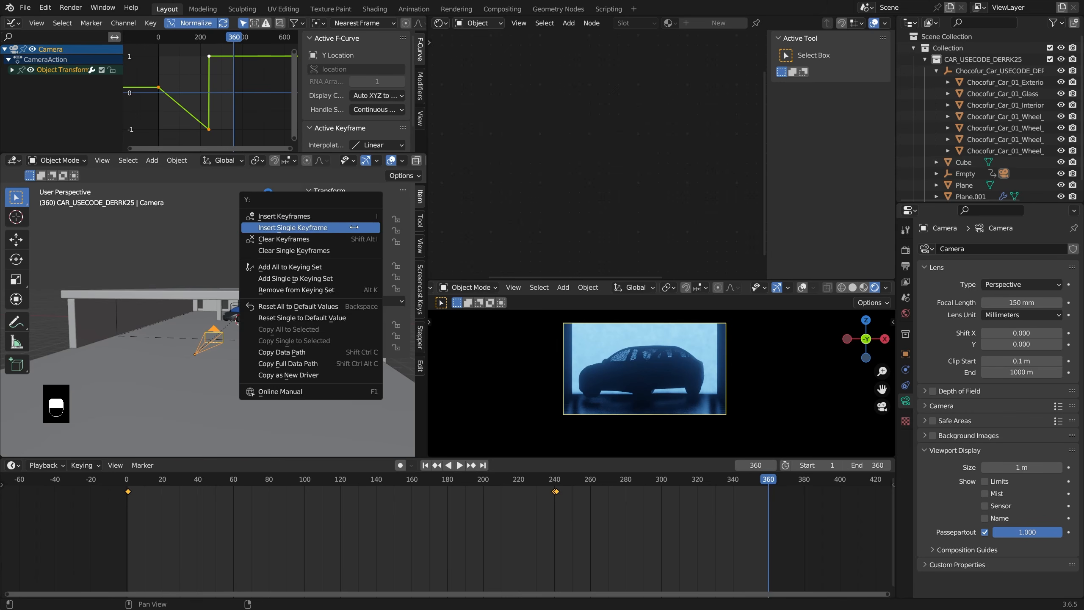
click(354, 227)
Lower the Empty along global Z to about 0.725 m and check the rendered camera framing
click(241, 299)
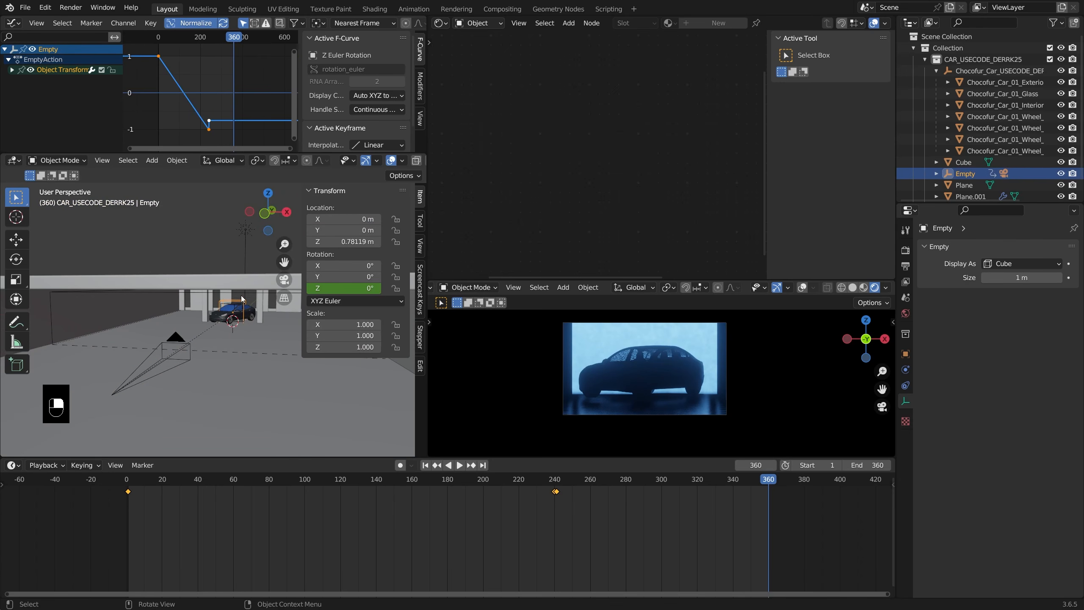
scroll(241, 299, up, 2)
key(g)
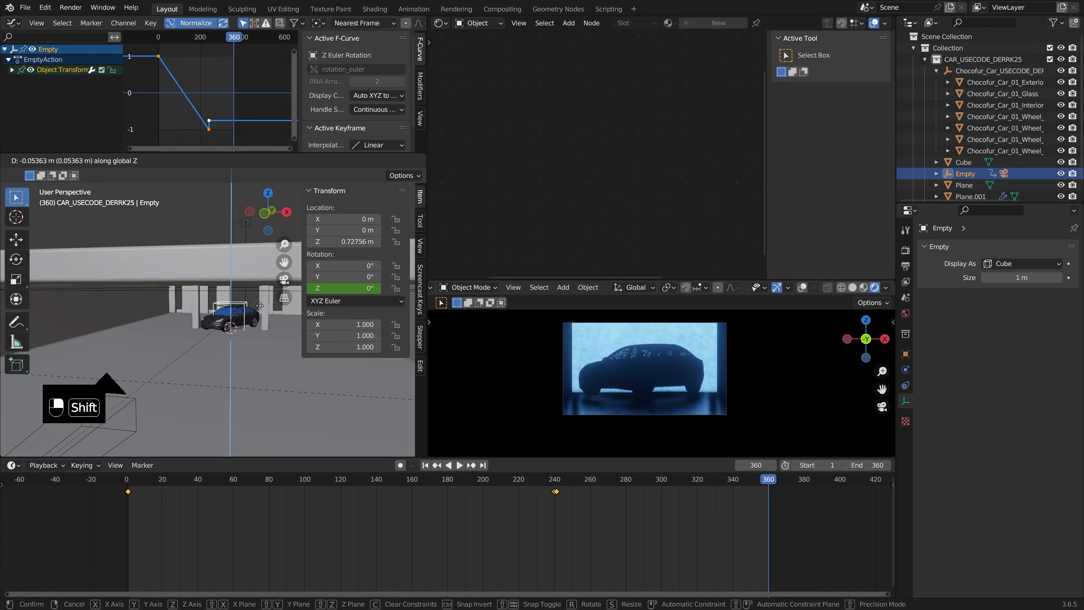
click(259, 306)
scroll(236, 336, up, 3)
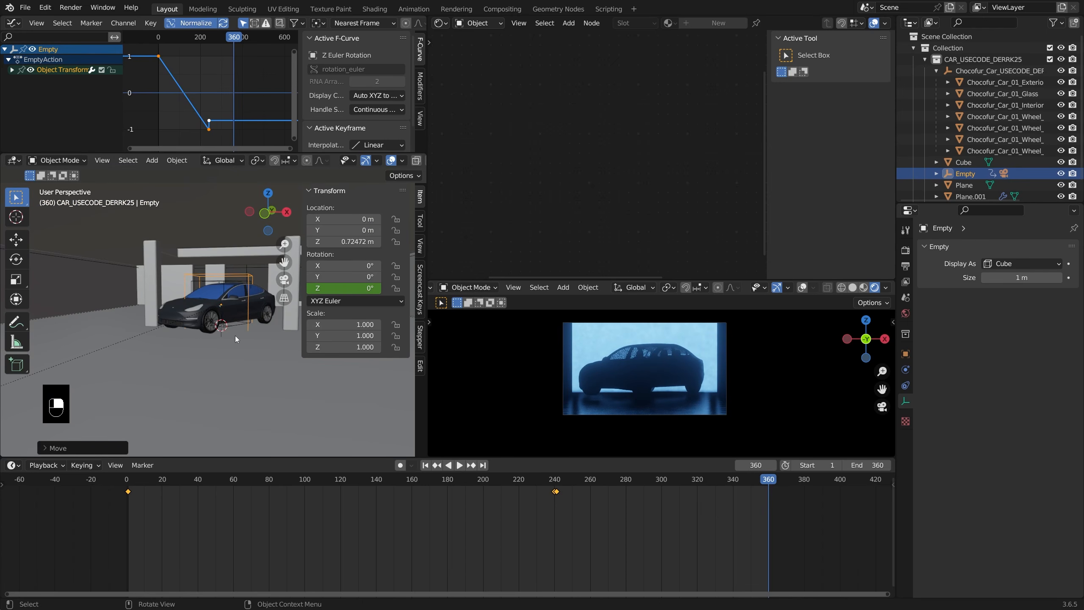
scroll(595, 392, up, 6)
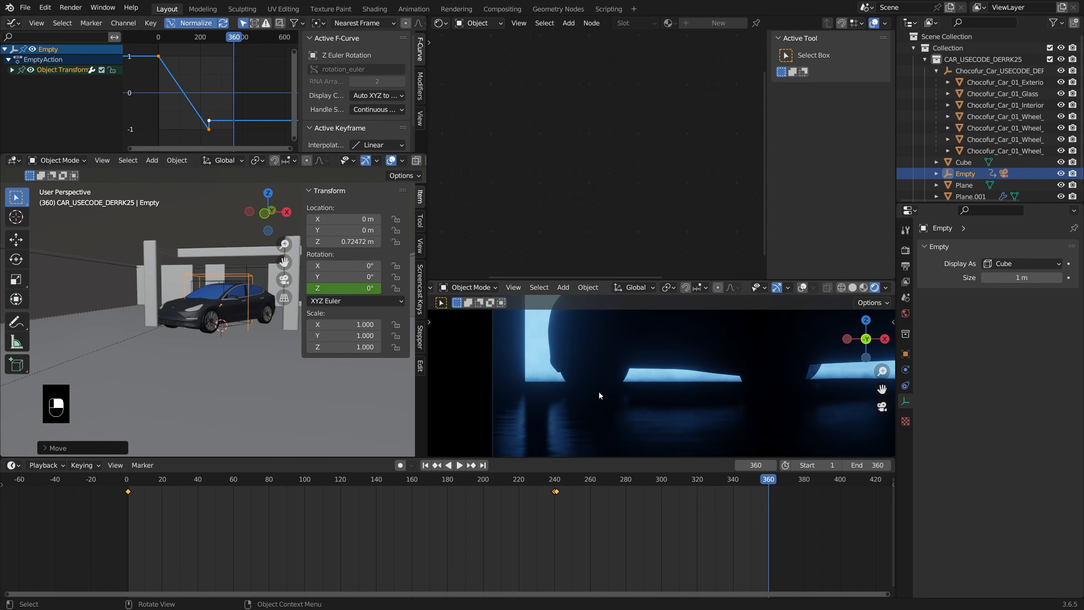
Enable Contact Shadows for the Sun light
scroll(205, 299, down, 7)
middle_drag(202, 292, 204, 296)
click(229, 223)
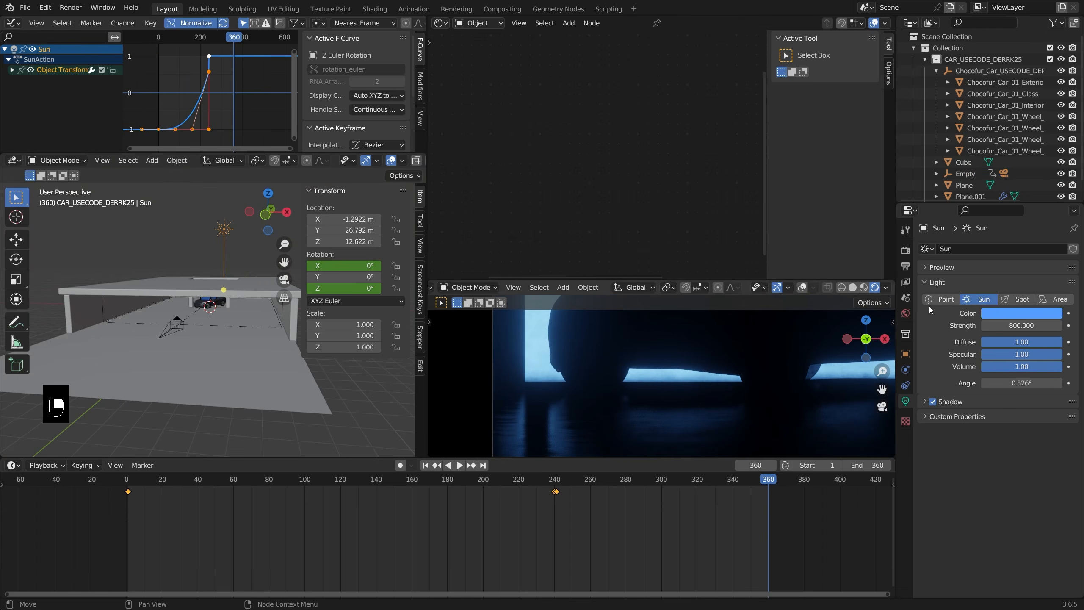
click(934, 402)
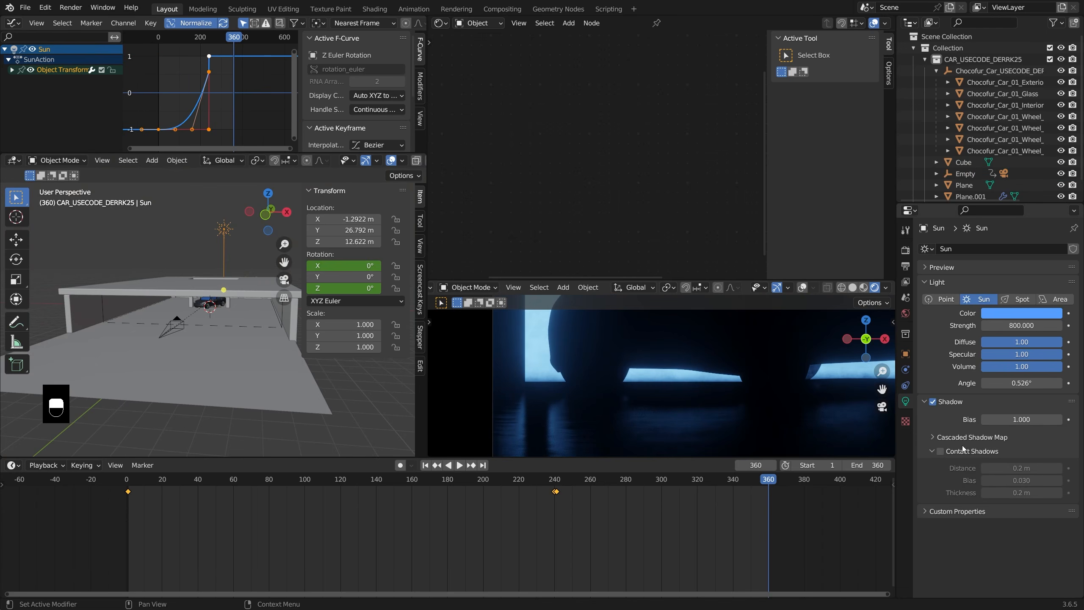
click(941, 452)
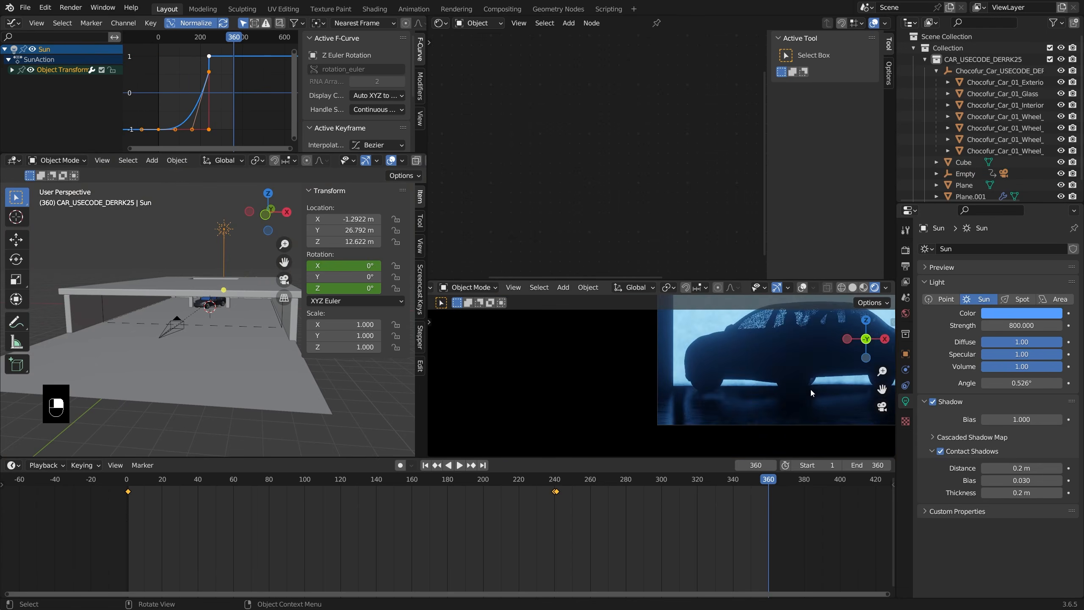
Preview the animation, go to frame 344, and centre and enlarge the rendered camera view
scroll(810, 389, down, 3)
key(ctrl+shift+space)
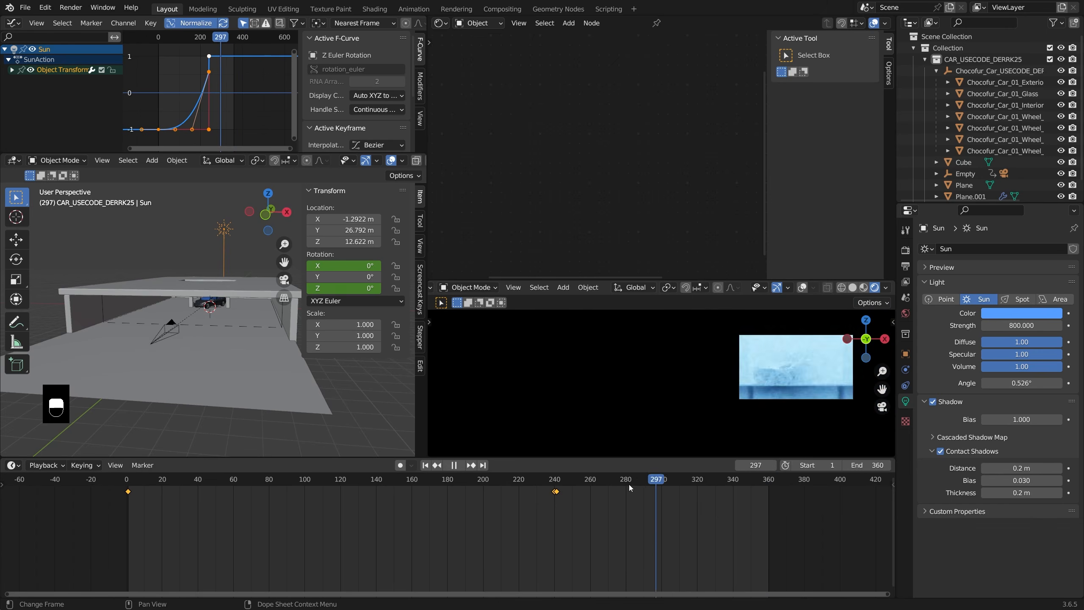
drag(481, 506, 740, 490)
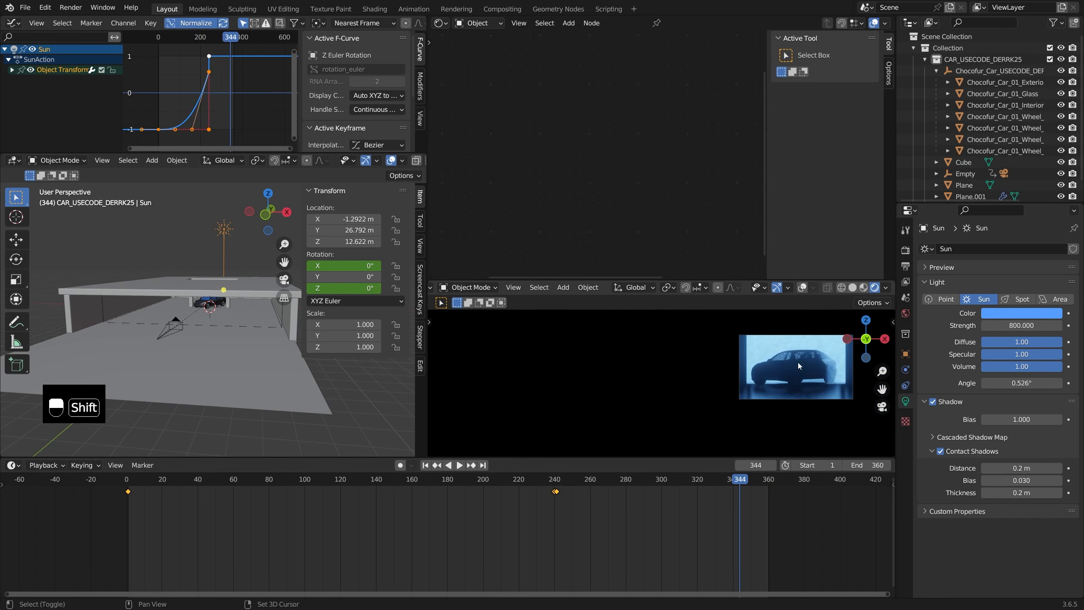
shift+middle_drag(797, 363, 706, 375)
scroll(703, 374, up, 4)
drag(718, 282, 718, 194)
Add a spot light to the scene
middle_drag(227, 329, 224, 291)
key(shift+a)
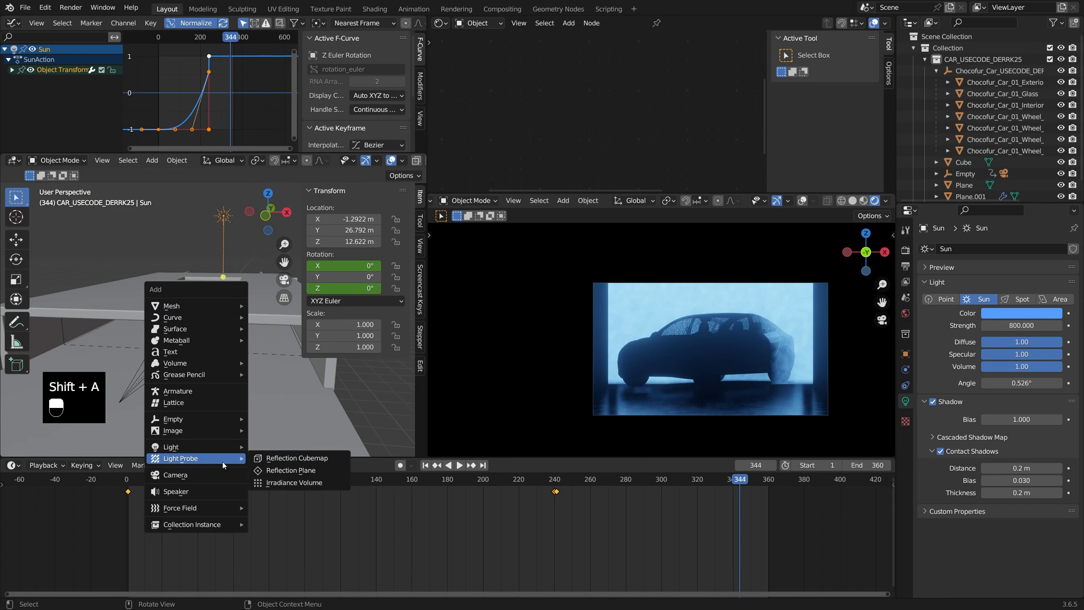
mouse_move(224, 449)
click(271, 471)
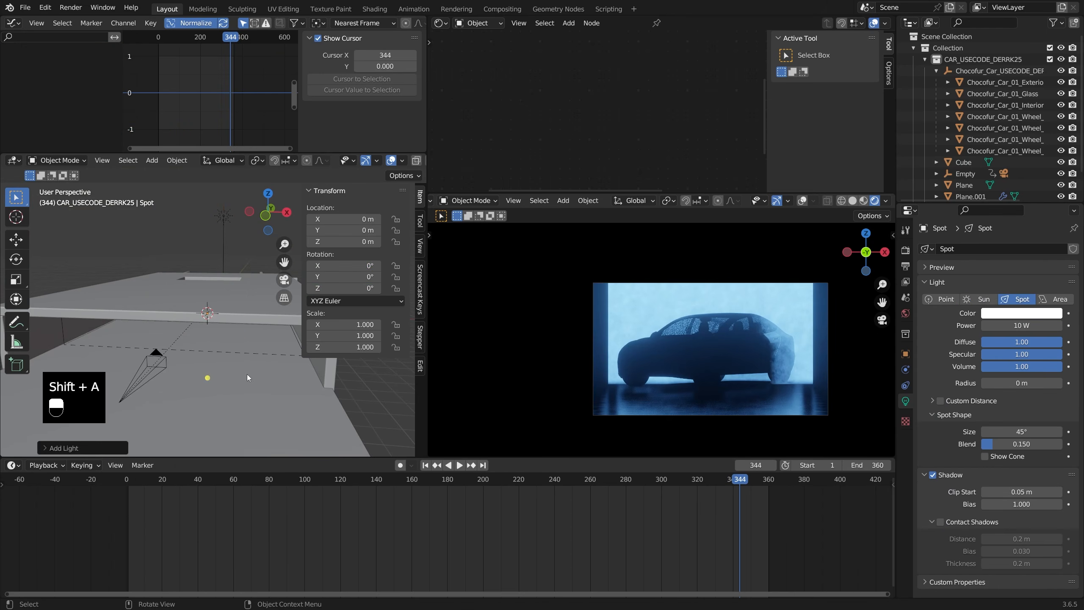
Move the spot light to about 2.405 m in X and raise it to about 2.188 m in Z
key(g)
key(z)
click(246, 359)
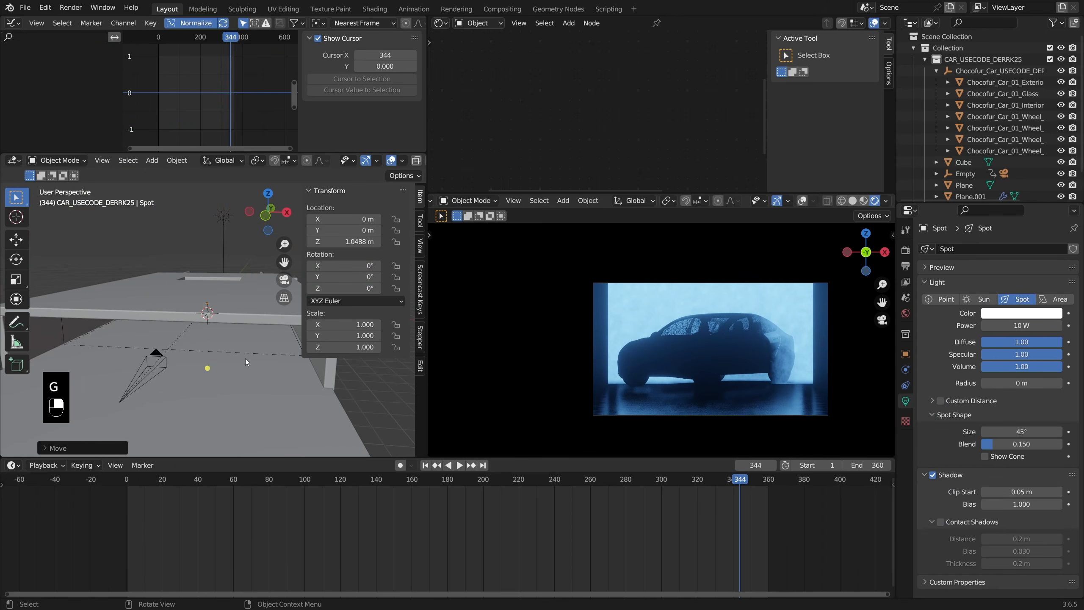
middle_drag(246, 359, 237, 336)
key(g)
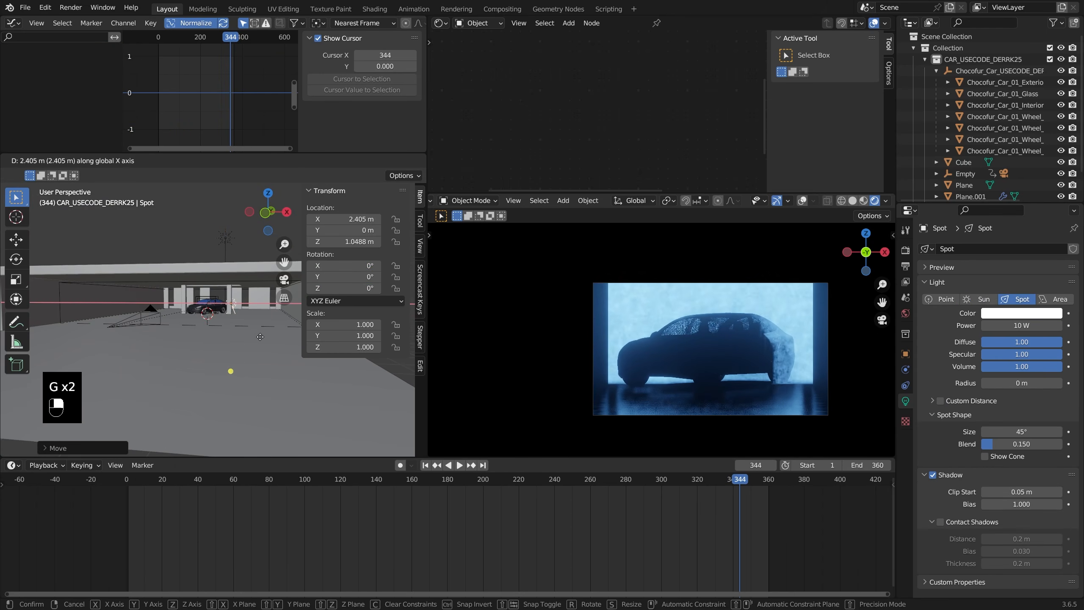
key(g)
click(259, 322)
From the top view with X-ray on, place the spot light beside the car at about X 2.953 m, Y 3.285 m
key(KP_7)
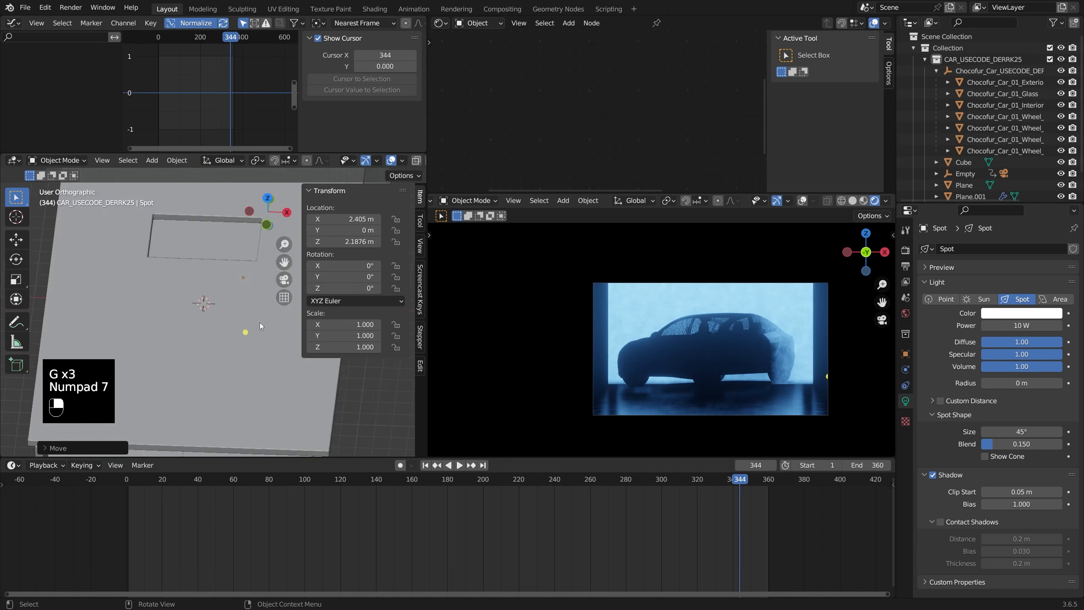
key(alt+z)
key(g)
click(263, 269)
shift+middle_drag(264, 269, 205, 319)
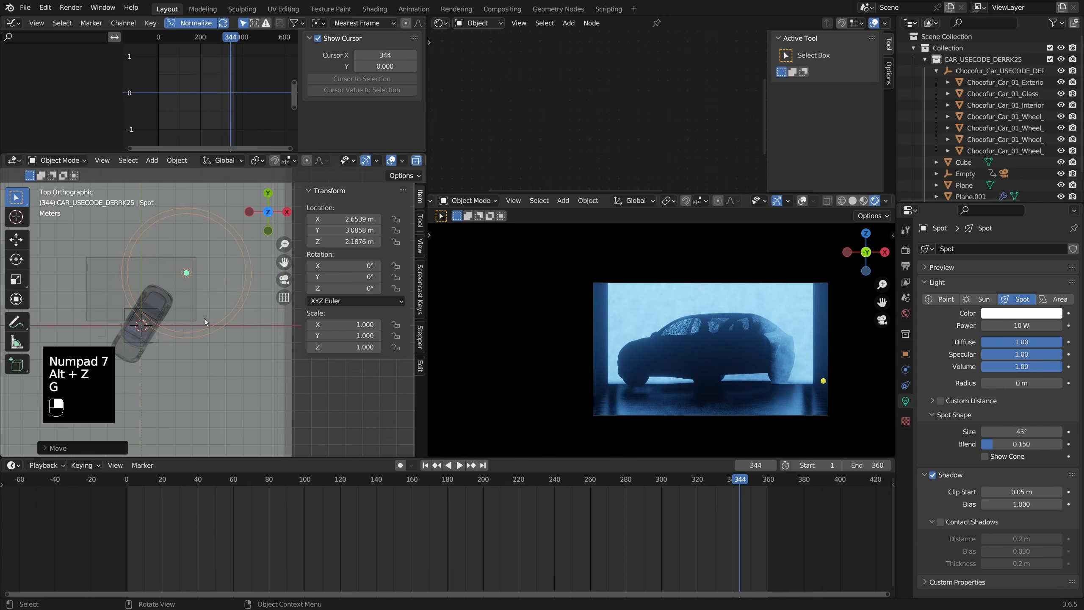
key(g)
click(210, 315)
Freely rotate the spot light to aim at the car, at about X -60.3°, Y 35.4°, Z -21.7°
middle_drag(156, 259, 179, 231)
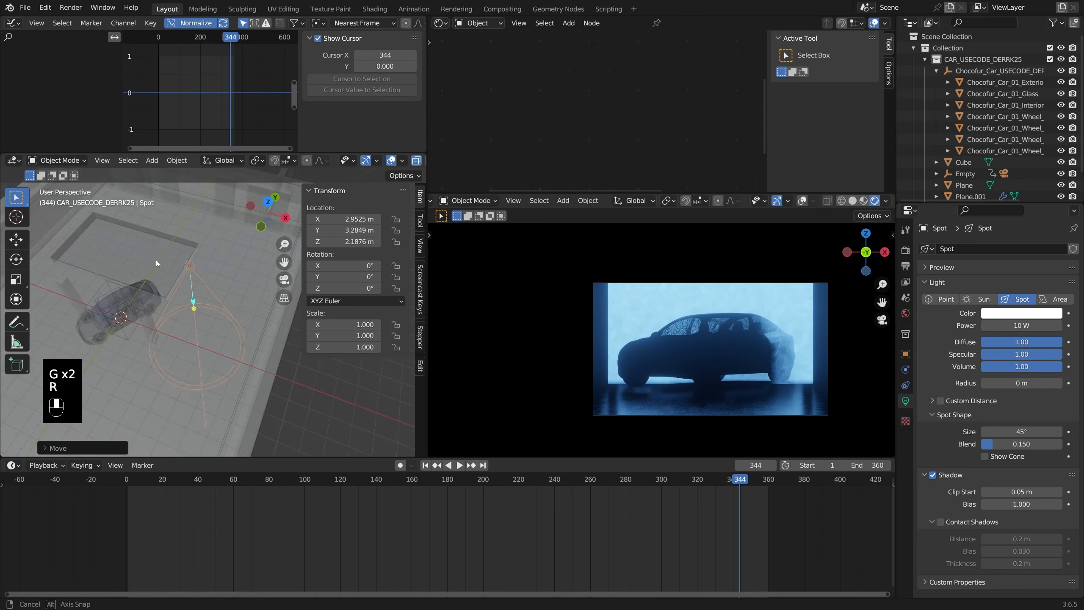
key(r)
key(r)
click(188, 363)
middle_drag(188, 362, 290, 310)
key(r)
key(r)
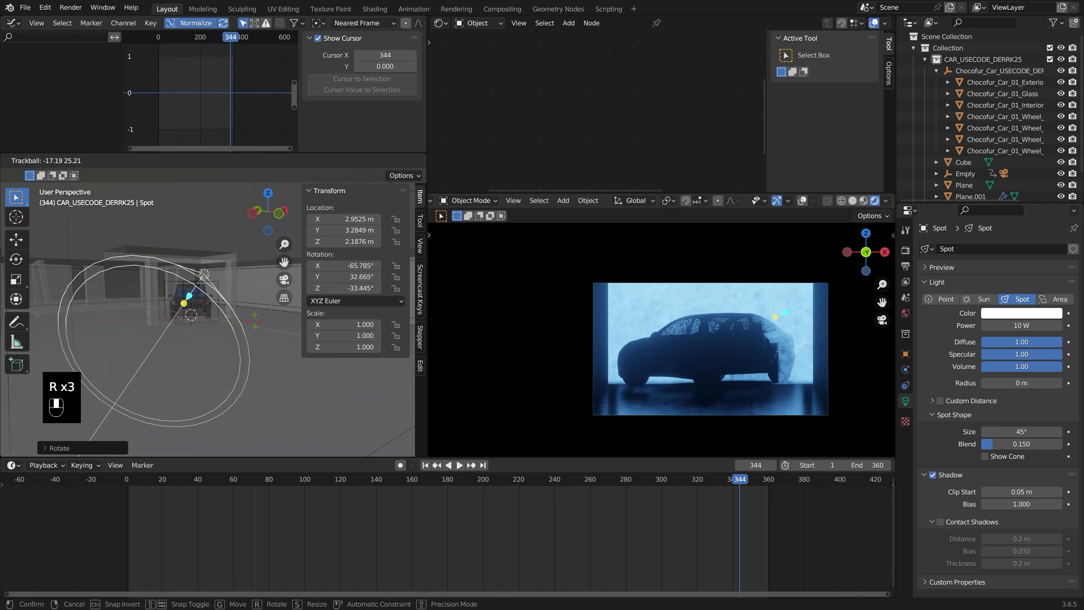
click(267, 323)
Set the spot light's color to red and its power to 9000 W
click(1026, 314)
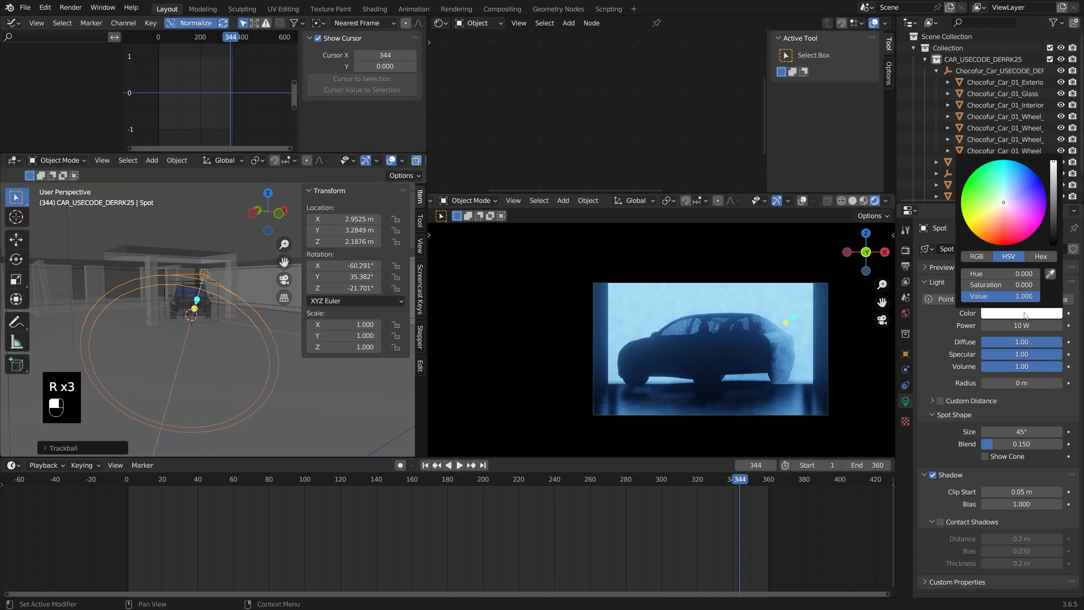
drag(1011, 235, 997, 245)
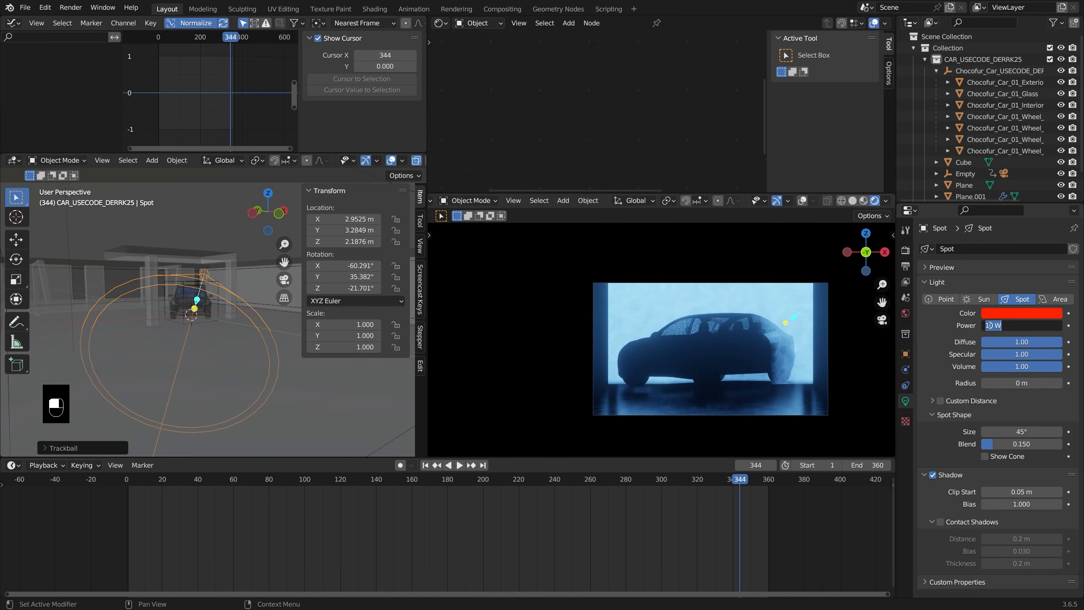
text(0)
key(Return)
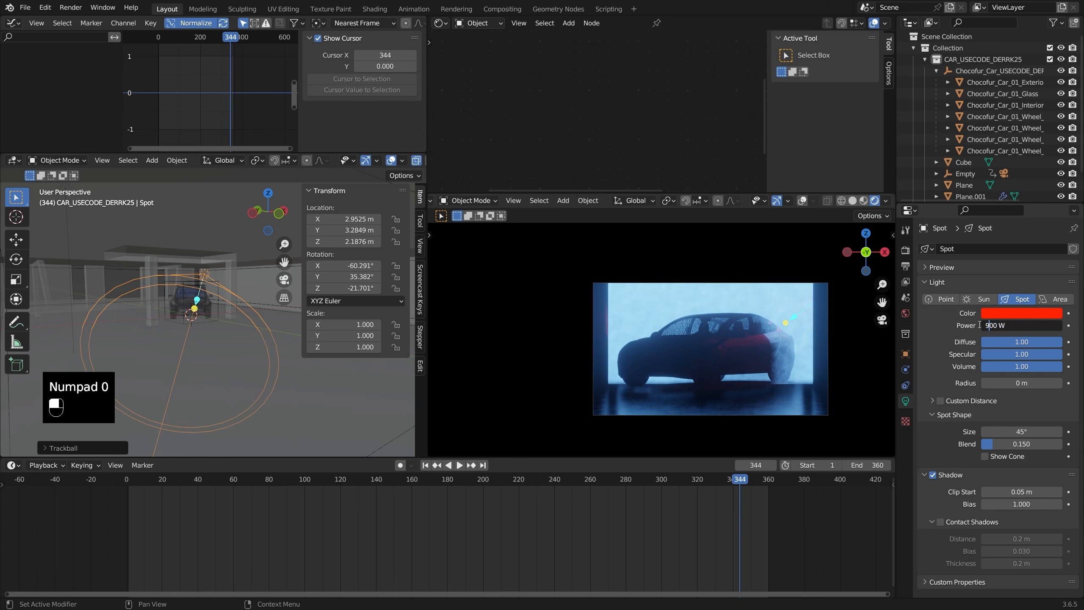
text(0)
key(Return)
scroll(174, 326, down, 5)
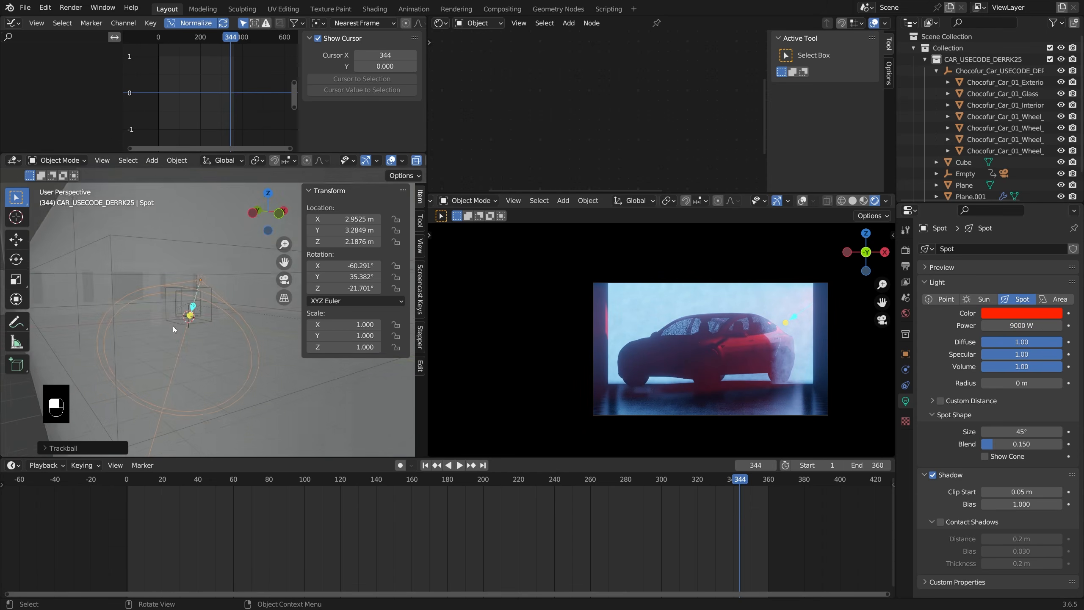
Select the sun light and keyframe its strength of 800 at frame 240
middle_drag(201, 282, 190, 303)
scroll(190, 302, down, 6)
click(153, 241)
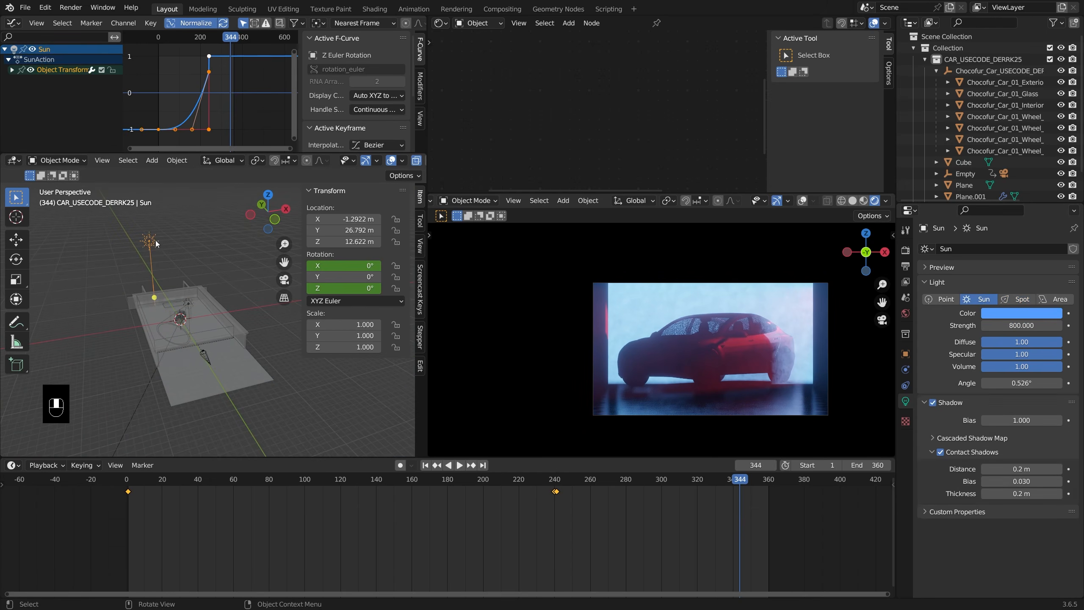
click(553, 480)
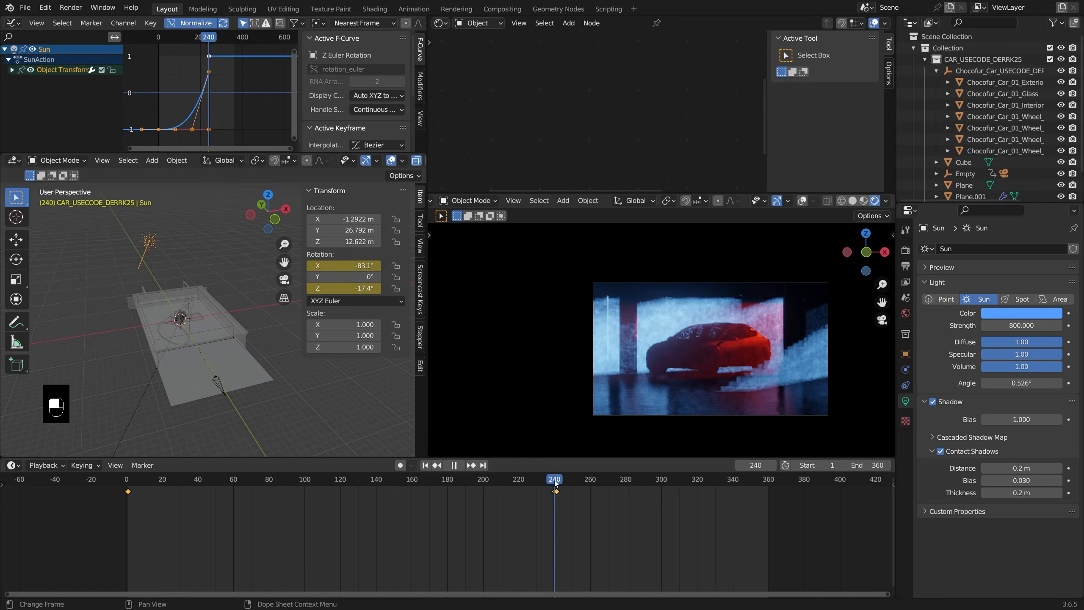
key(space)
drag(587, 484, 557, 498)
key(space)
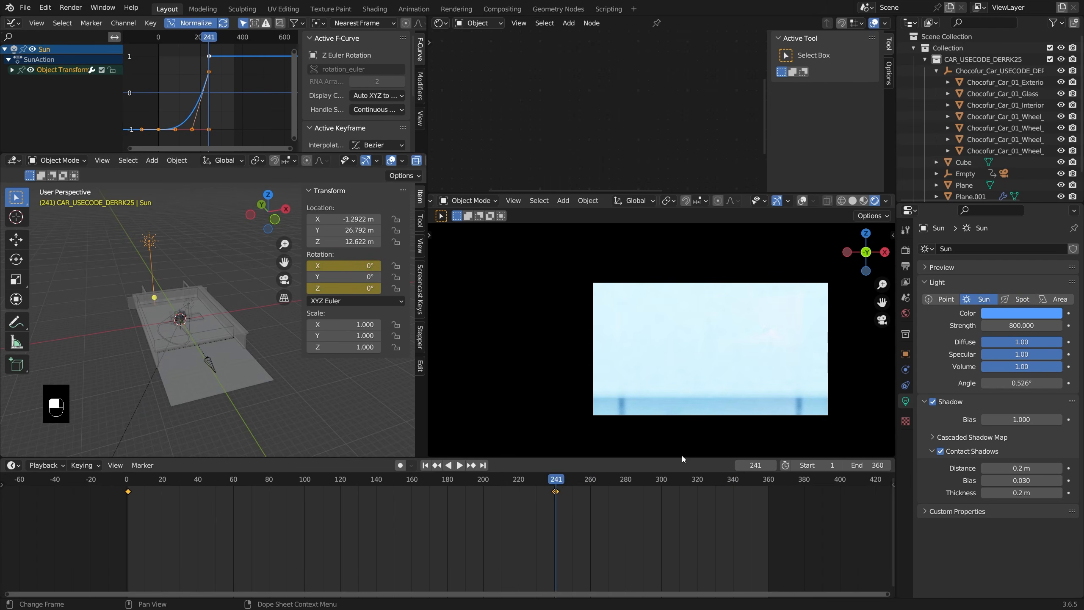
key(Left)
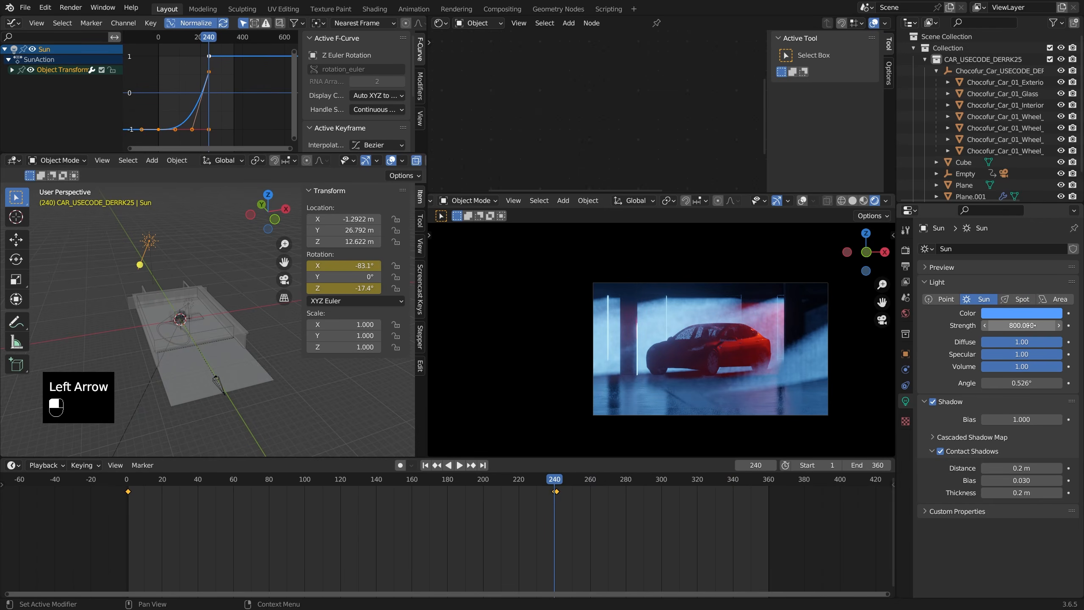
right_click(1028, 324)
click(1026, 320)
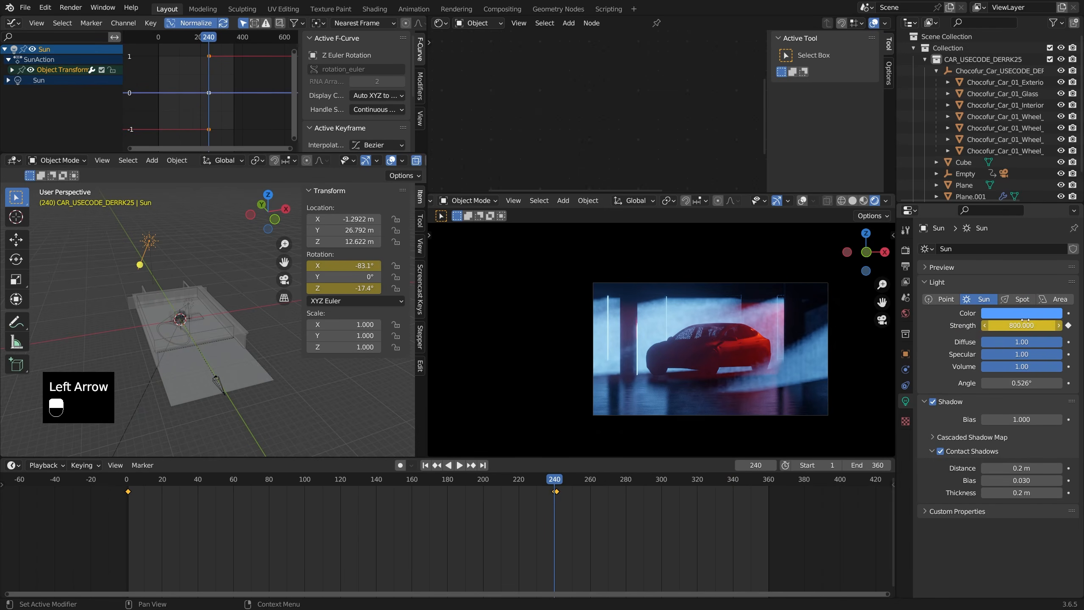
At frame 340, set the sun light's strength to 0 and keyframe it
key(Right)
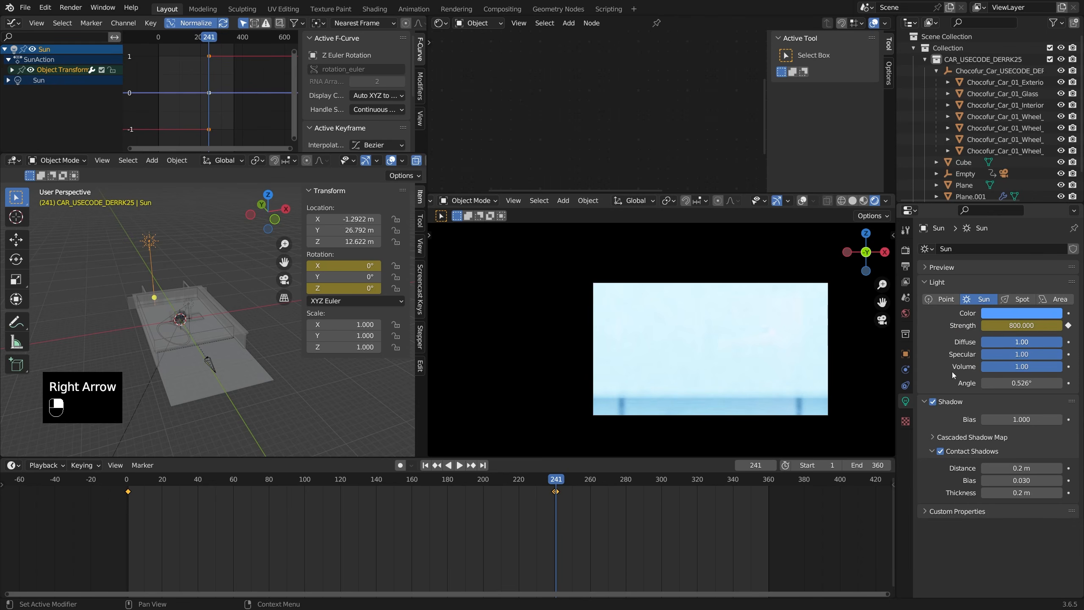
drag(576, 477, 732, 484)
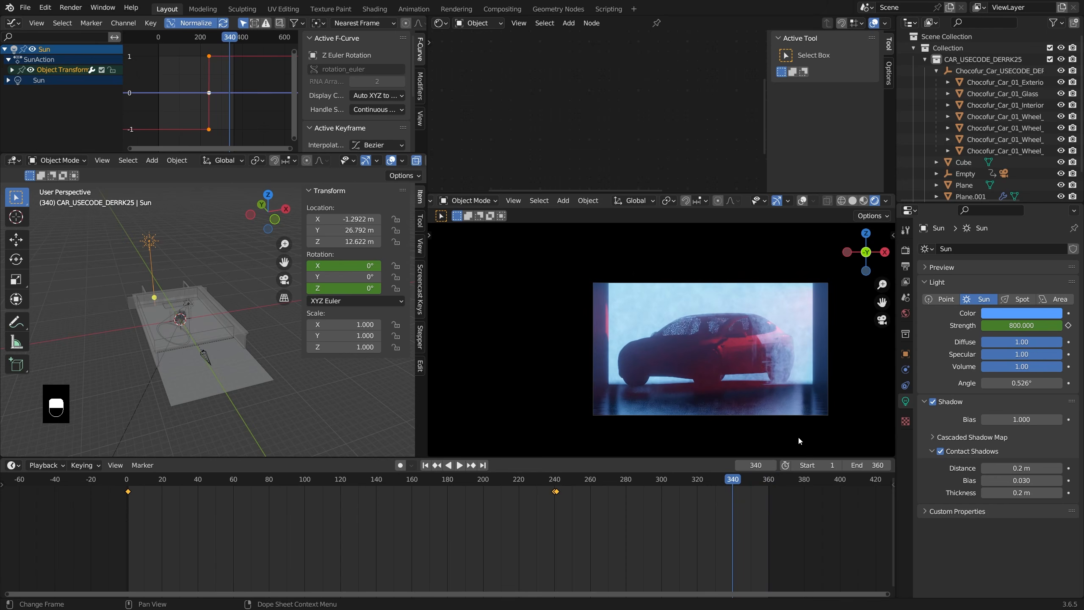
click(1042, 324)
text(0)
key(Return)
click(1069, 325)
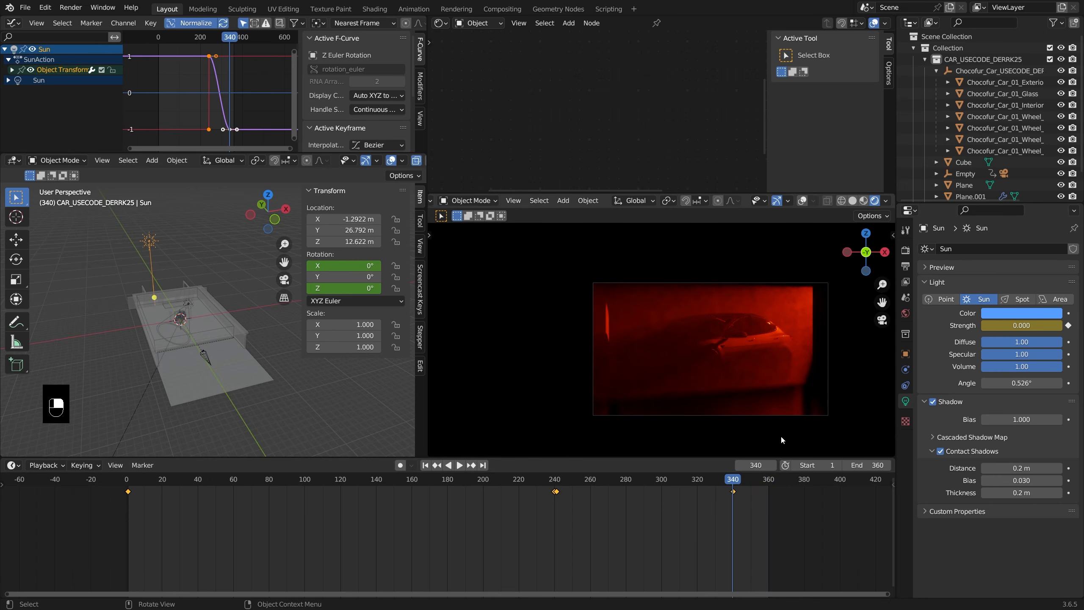
Try widening the sun light's angle to 35.7° at frame 319, and undo the change
drag(732, 481, 696, 484)
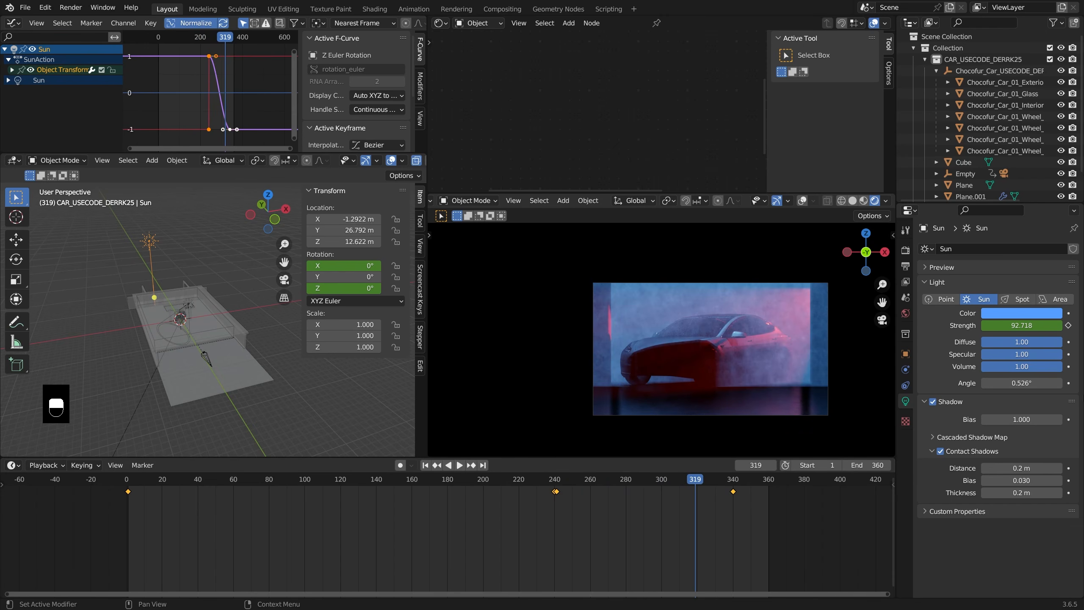
drag(1023, 383, 1050, 383)
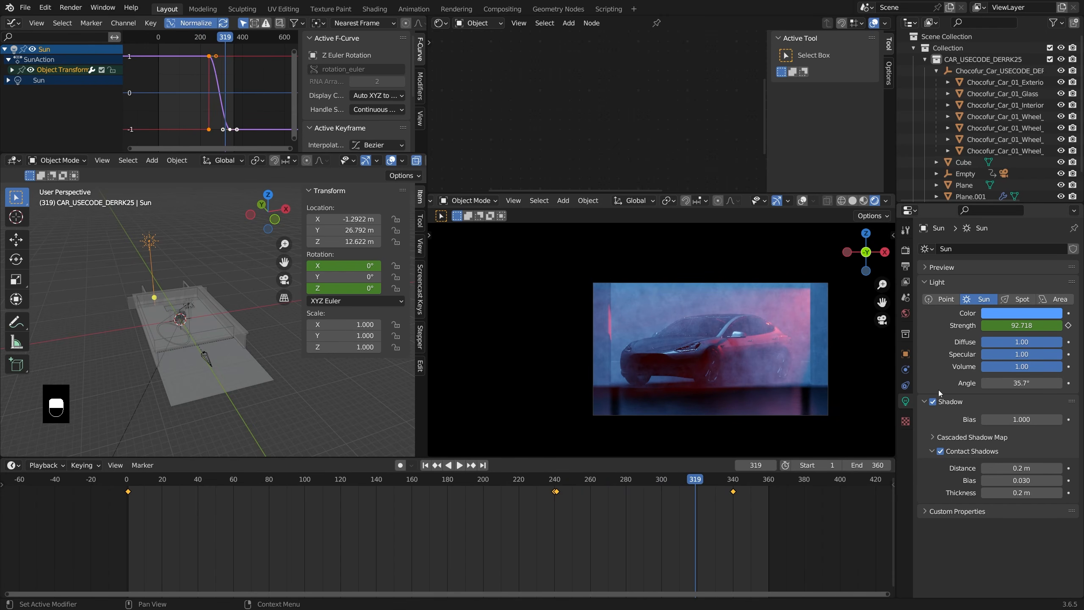
key(ctrl+z)
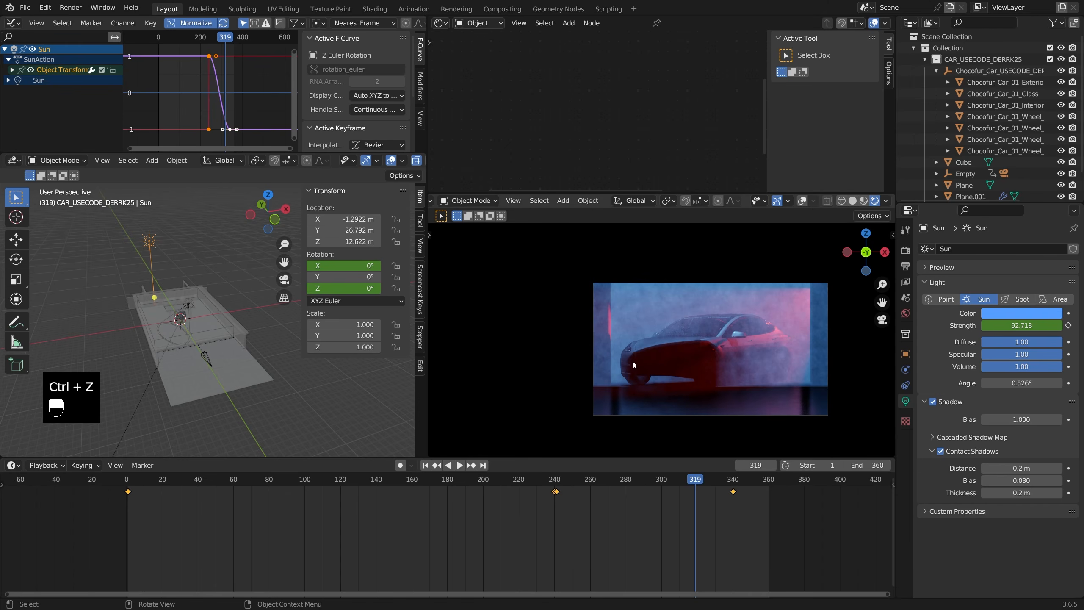
Keyframe the sun light's angle at 0.526° on frame 240 and at 8.33° on frame 241
click(555, 480)
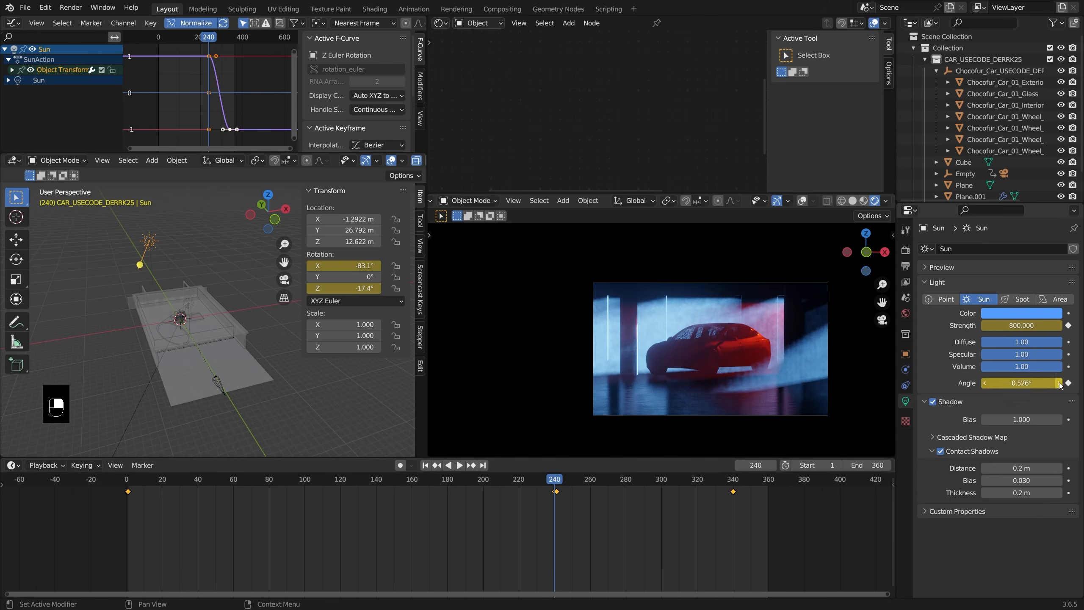
key(Right)
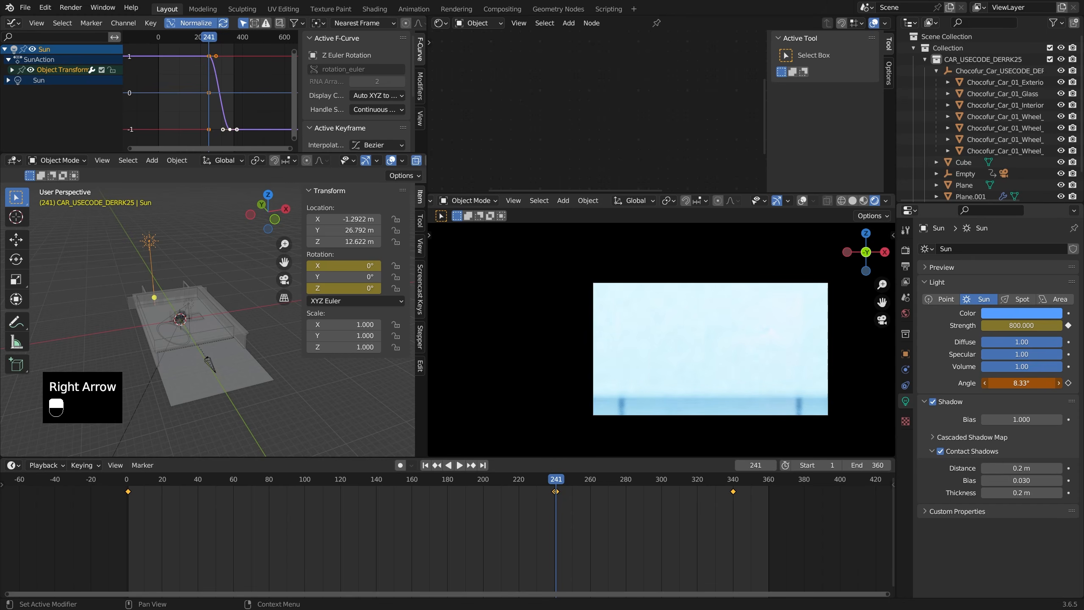
click(1069, 383)
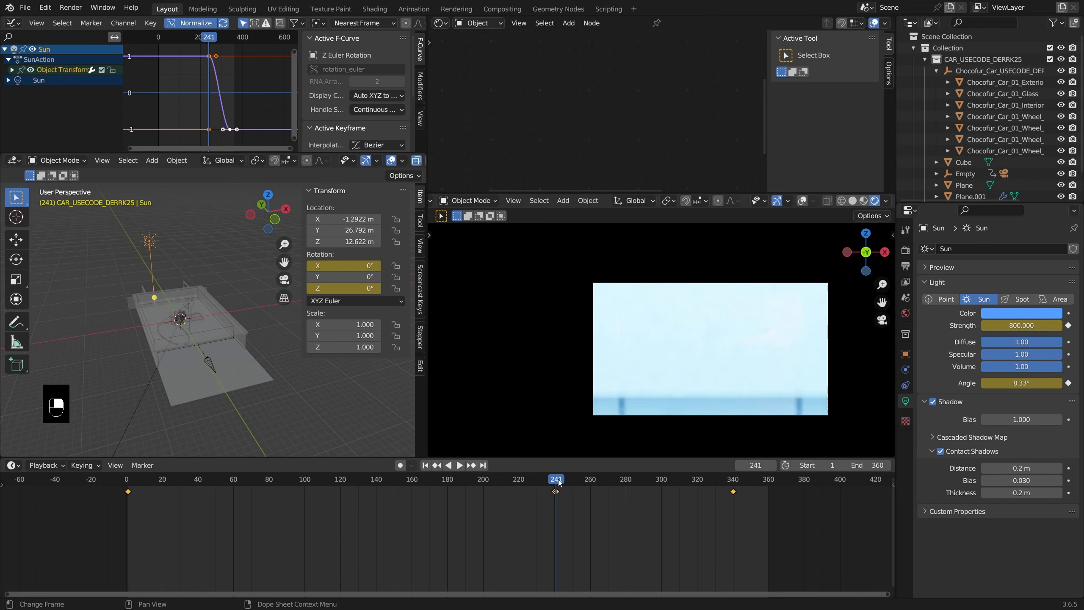
At frame 336, make a linked duplicate of the red spot light and place it at about X -2.266 m, Y 3.471 m in top view
drag(557, 482, 692, 483)
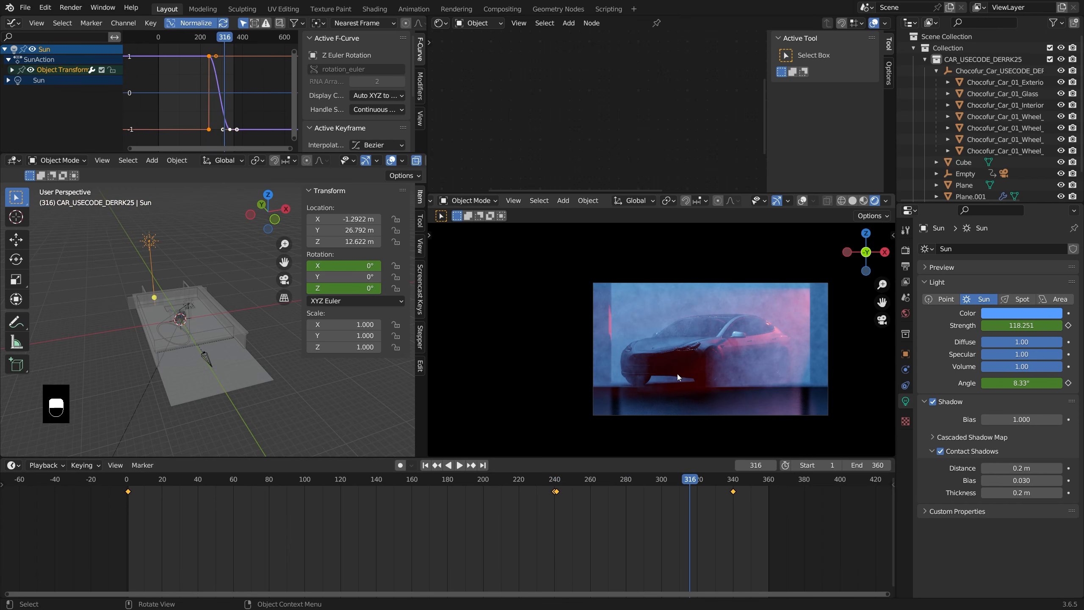
drag(681, 484, 727, 506)
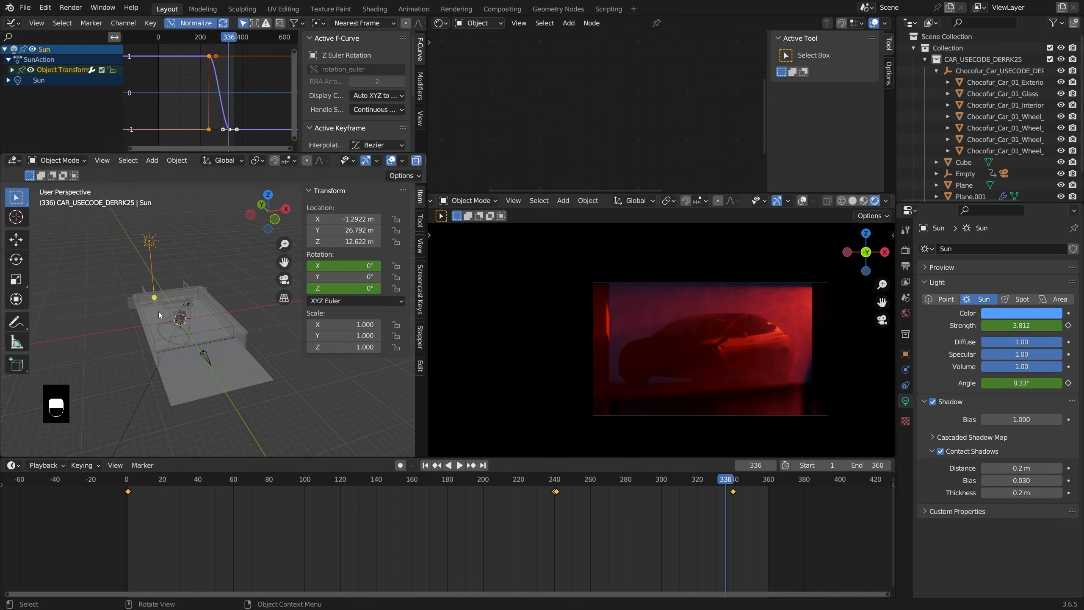
scroll(158, 315, up, 2)
click(199, 302)
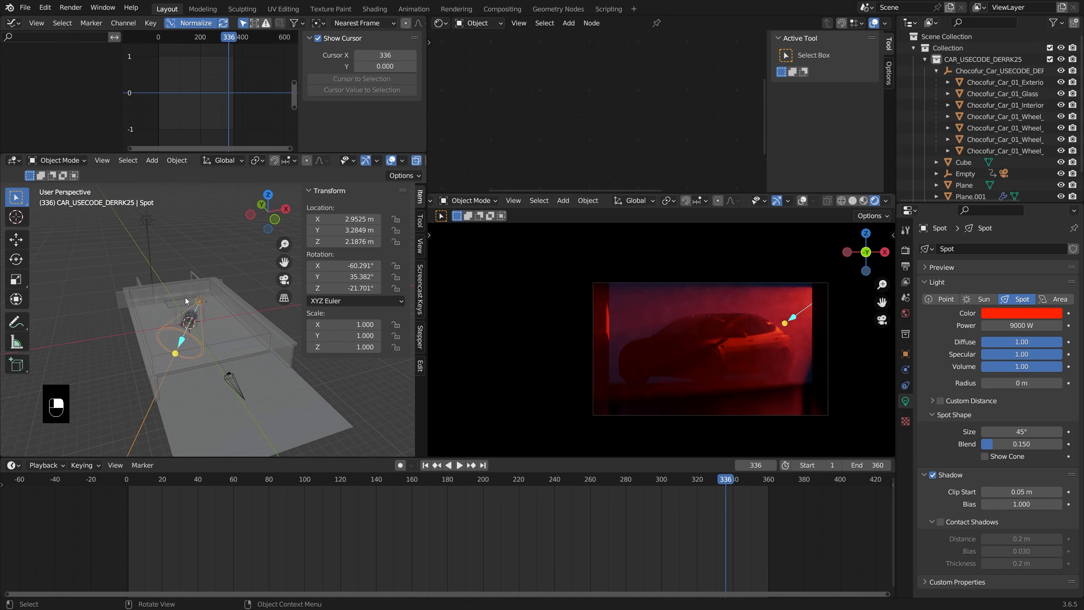
key(KP_7)
key(alt+d)
click(162, 297)
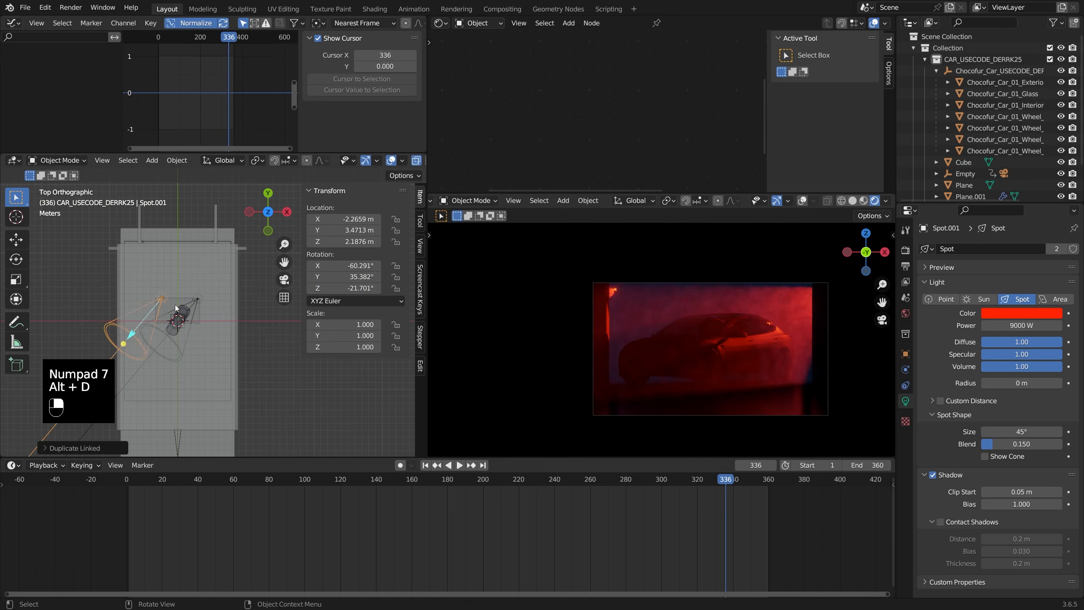
Rotate the duplicated spot light to about 64.8° in Z and move it to about X -3.26 m, Y 3.471 m
key(r)
click(184, 265)
key(g)
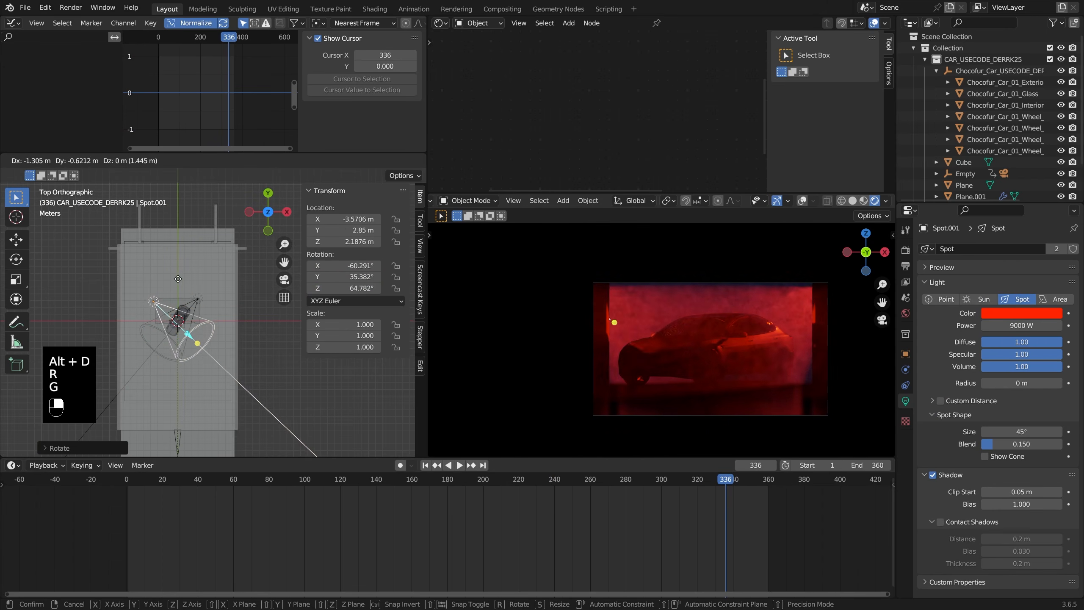
click(180, 274)
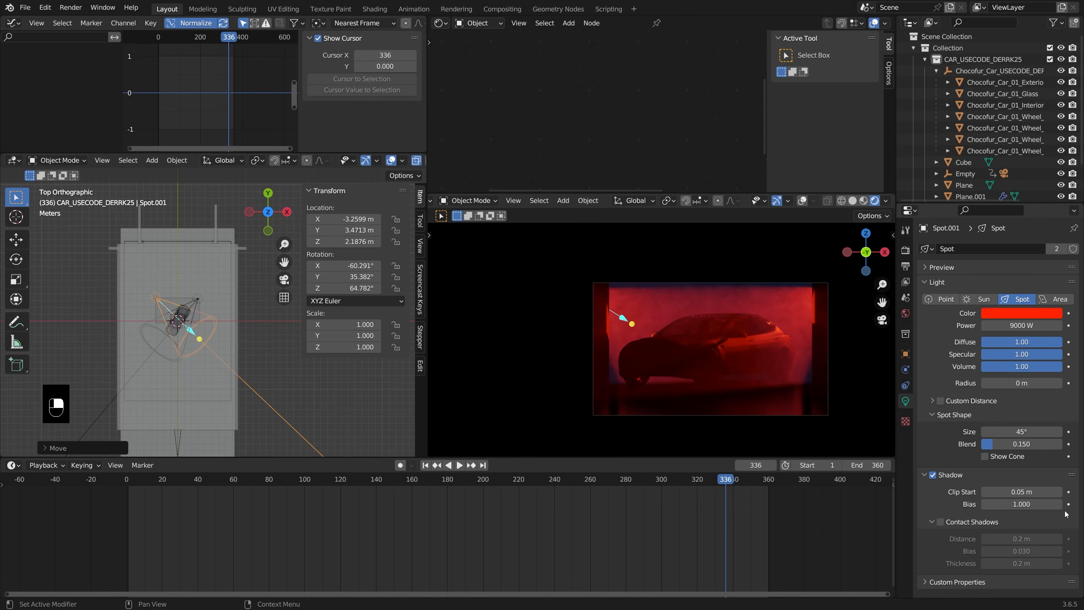
Enable contact shadows on the shared spot light, and set its blend to 1.000 and radius to about 1.54 m
click(940, 522)
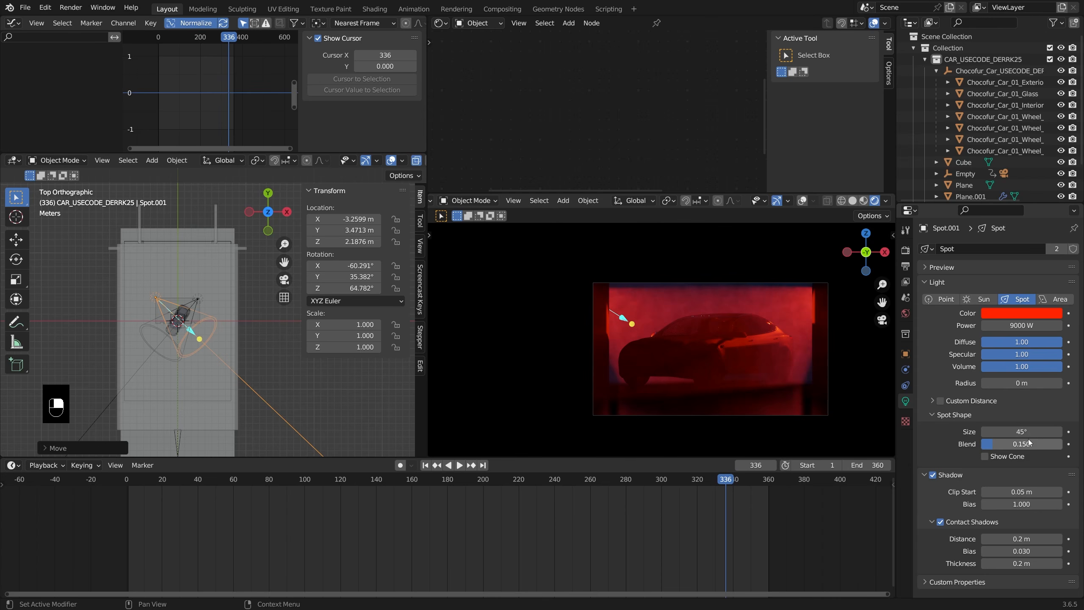
drag(1030, 448, 1057, 445)
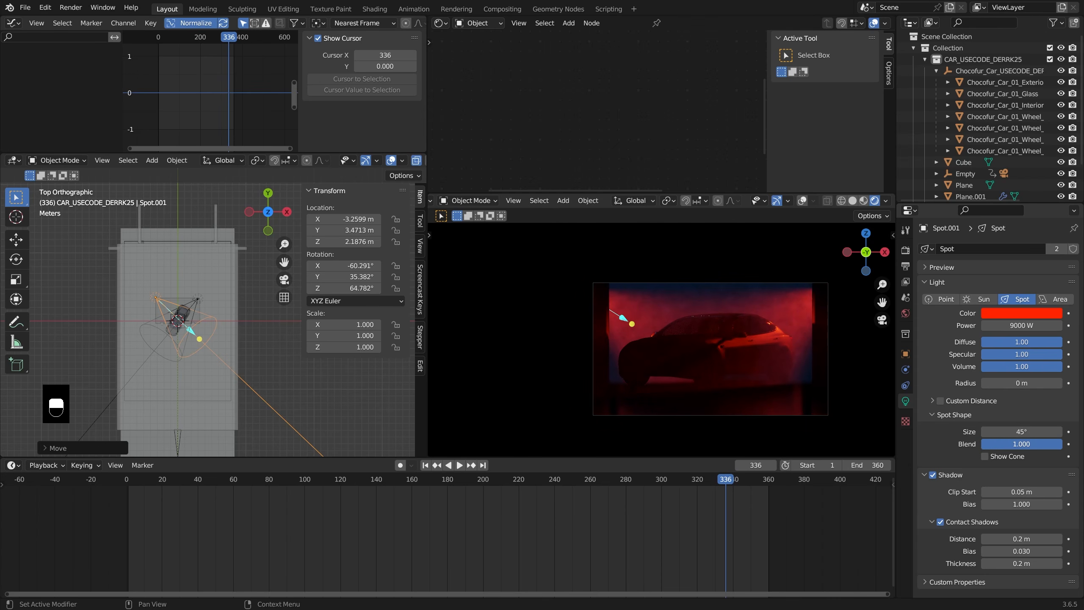
drag(1028, 385, 1057, 384)
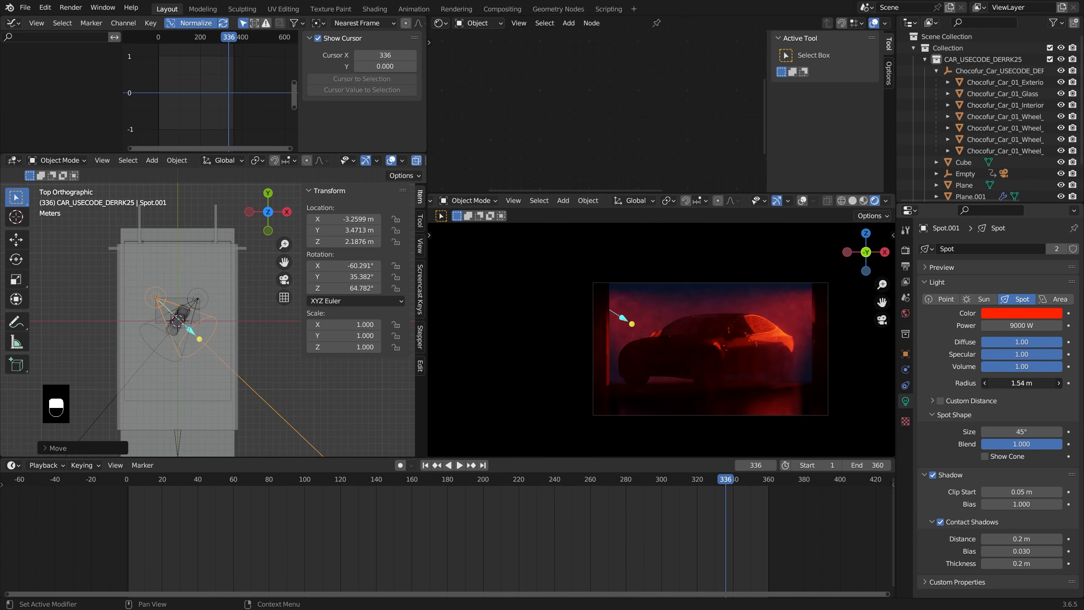
Turn the duplicated spot light to about 52.5° in Z and move it to about X -2.949 m, Y 4.714 m
key(r)
click(231, 337)
key(g)
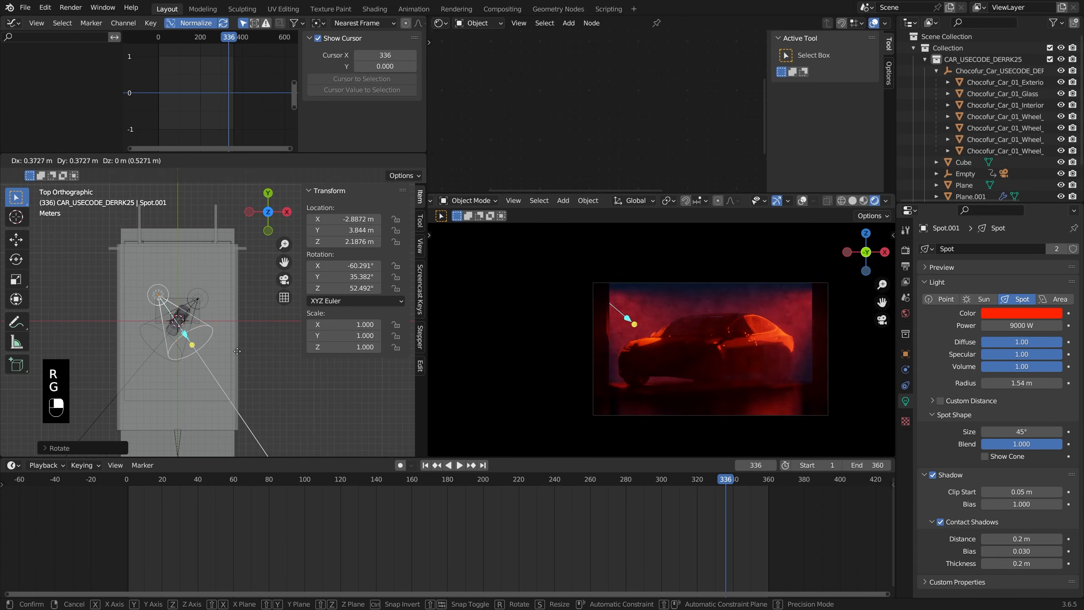
click(234, 344)
key(g)
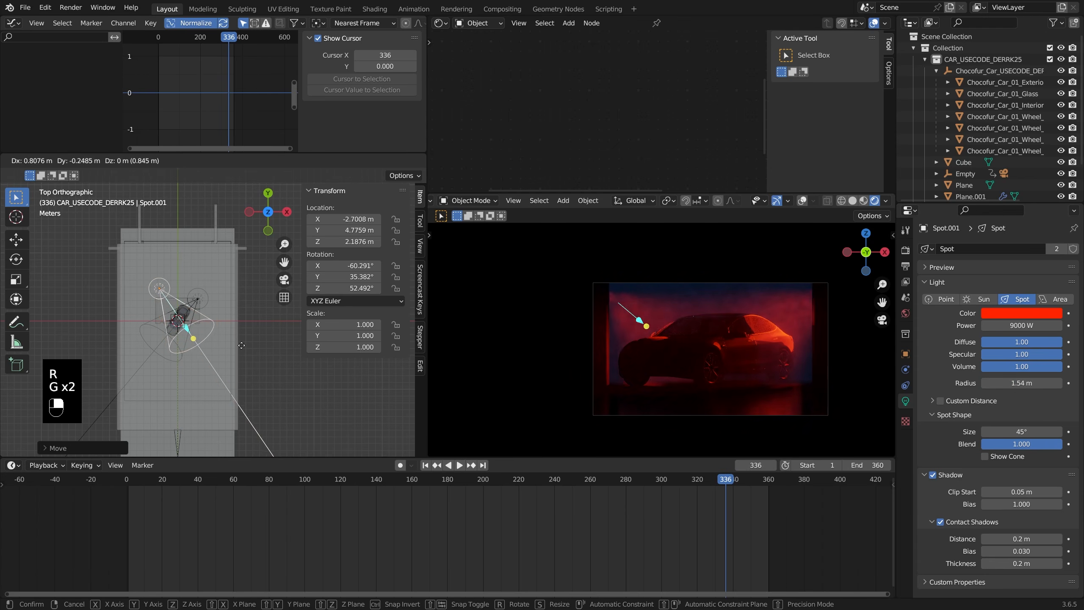
click(211, 321)
Move the original spot light to about X 3.263 m, Y 4.155 m and slightly adjust its rotation
click(198, 298)
click(198, 298)
key(g)
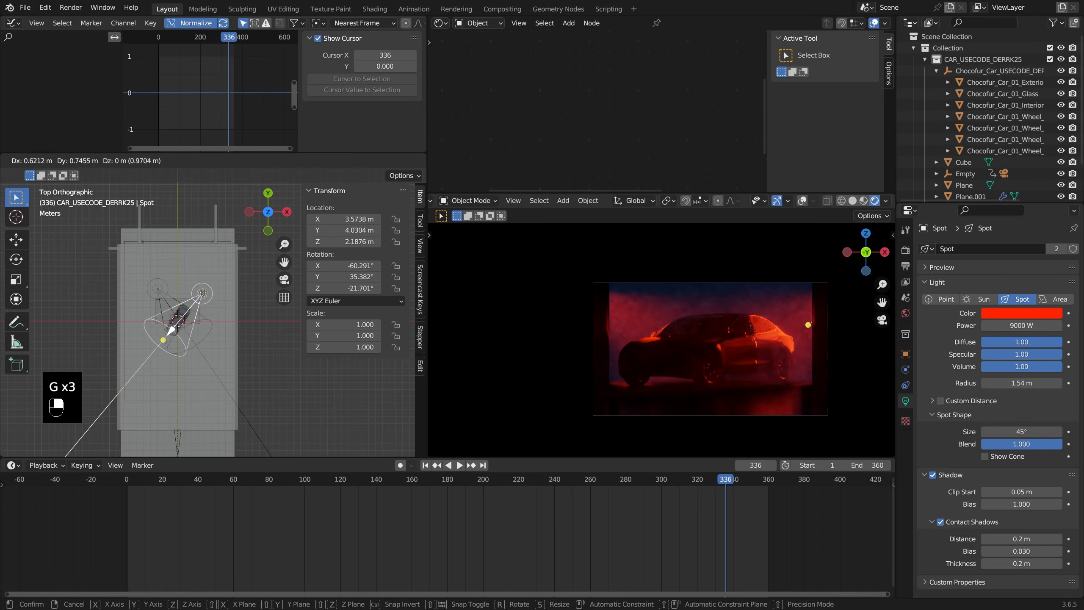
click(205, 322)
middle_drag(205, 323, 239, 318)
key(g)
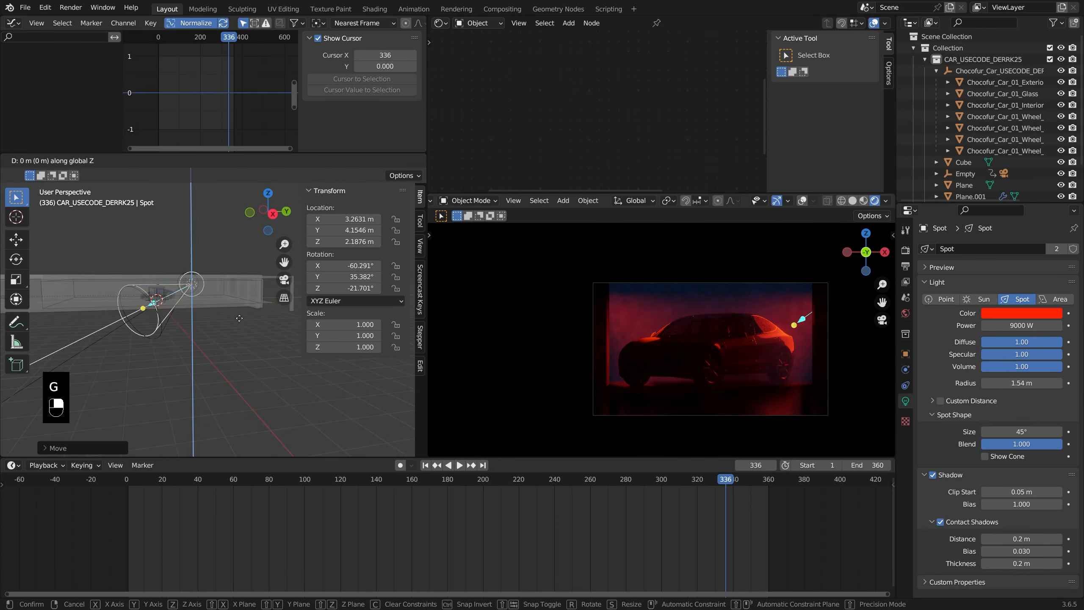
key(r)
click(241, 314)
Rotate the duplicated spot light to about X -65°, Y 33.3°, Z 50.5° and move it along Y to about 3.271 m
click(164, 331)
middle_drag(164, 331, 281, 345)
key(r)
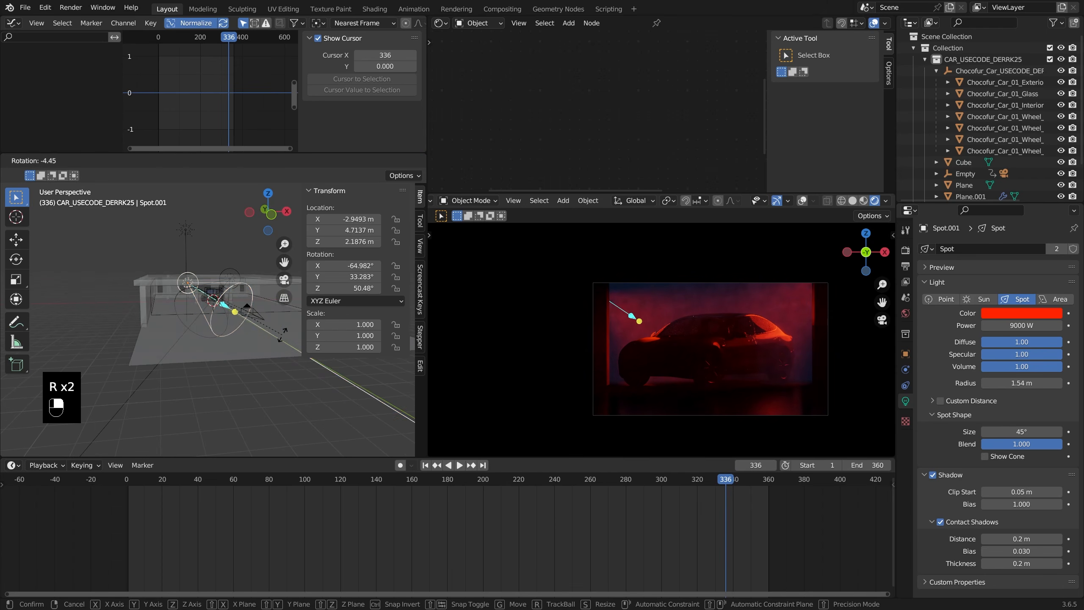
click(201, 337)
middle_drag(202, 338, 284, 373)
key(g)
key(y)
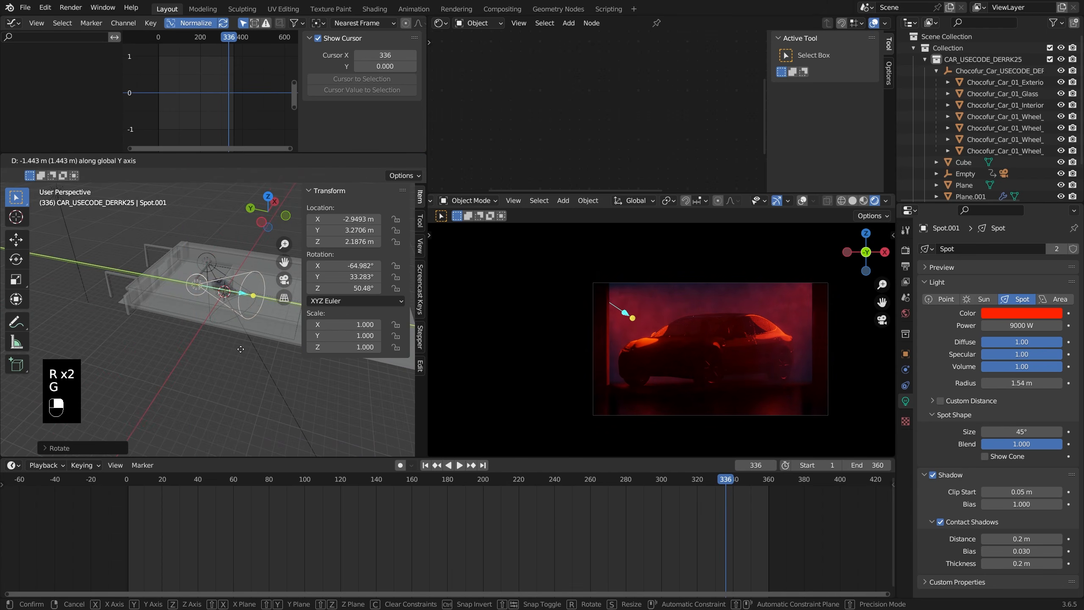
click(246, 351)
From the top view, rotate the duplicated spot light to about 51.4° in Z and move it to about X -3.26 m, Y 3.892 m
key(KP_7)
key(r)
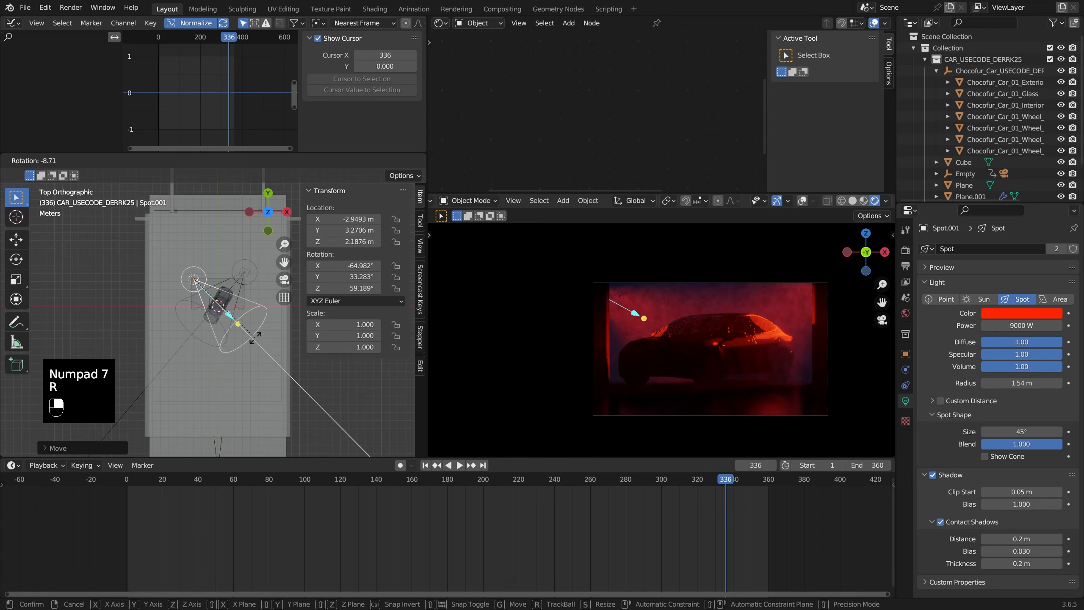
click(254, 350)
key(g)
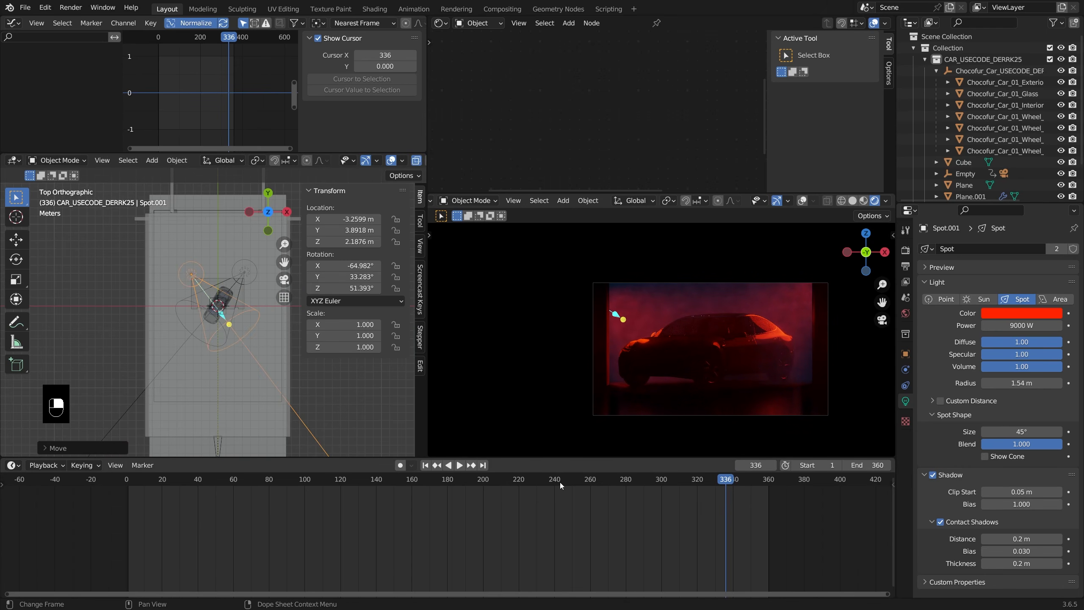
At frame 240, set the shared spot light's power to 0 W and keyframe it
drag(683, 476, 554, 514)
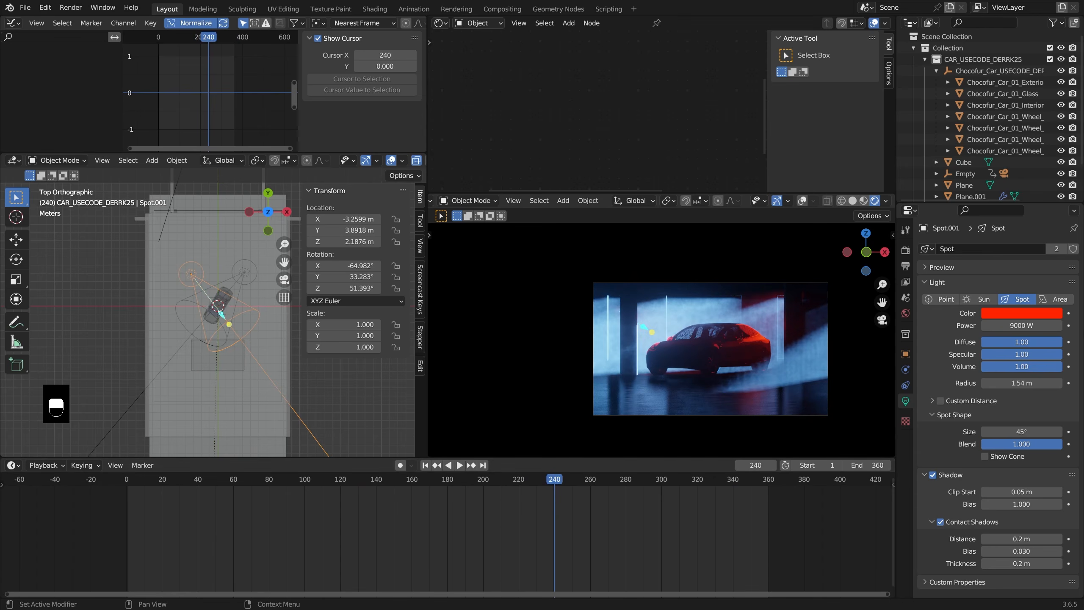
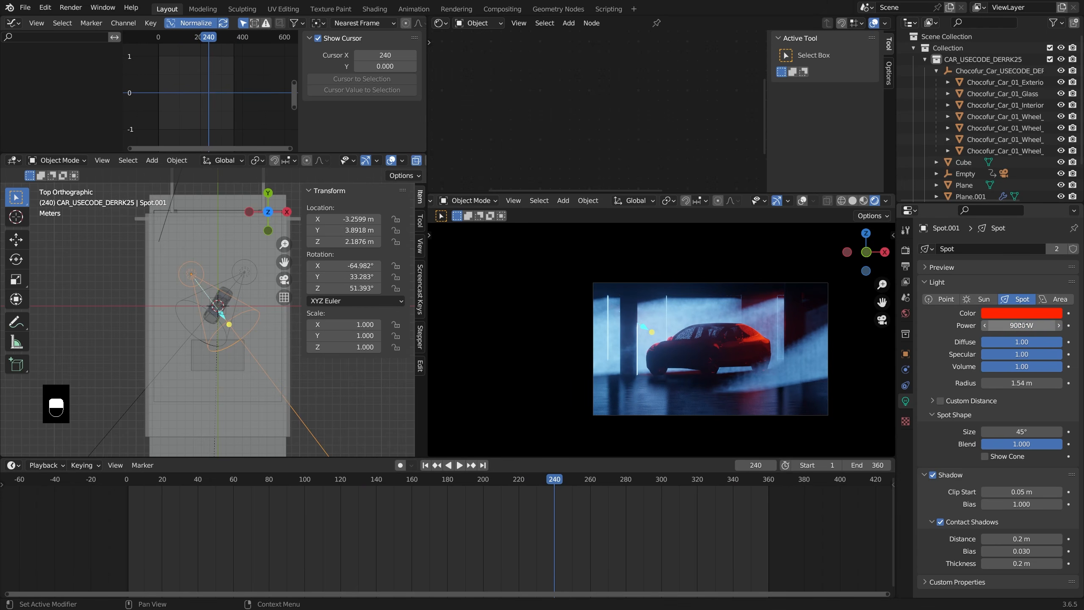
key(Return)
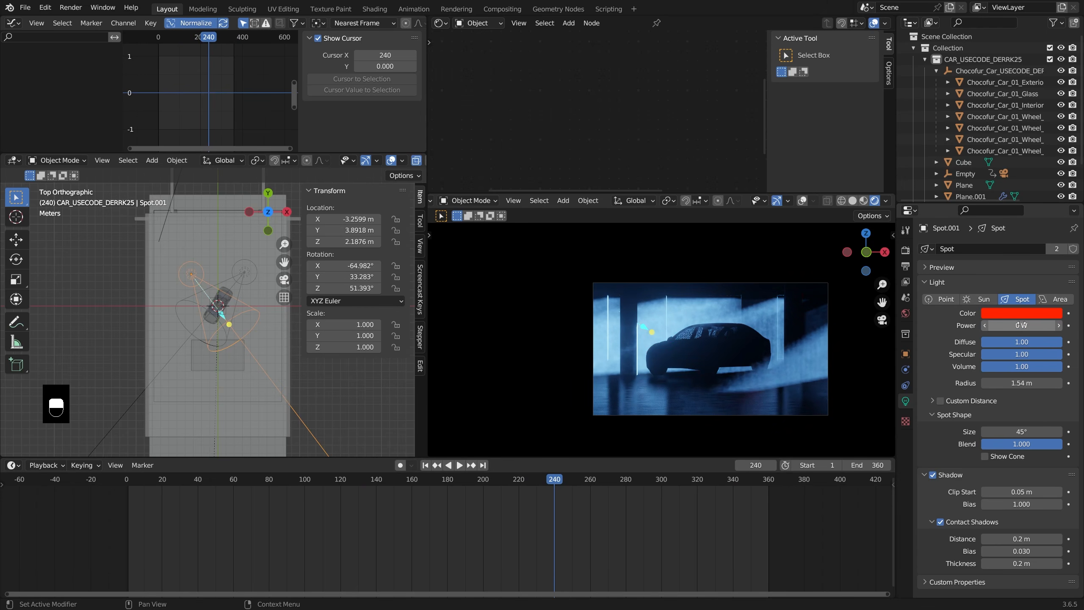
key(i)
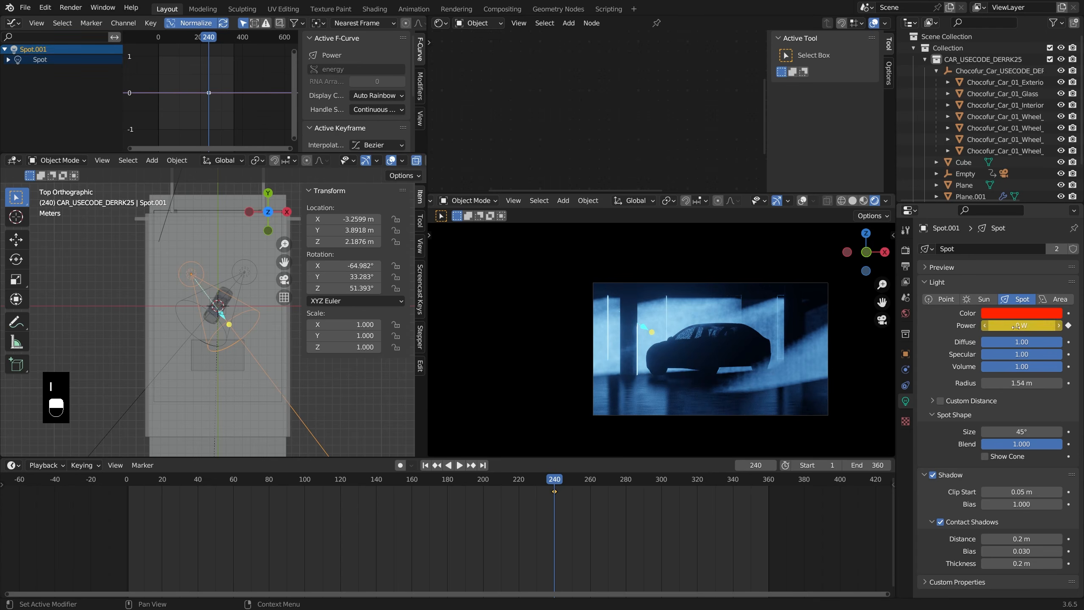
At frame 241, set the shared spot light's power to 9000 W and keyframe it
key(Right)
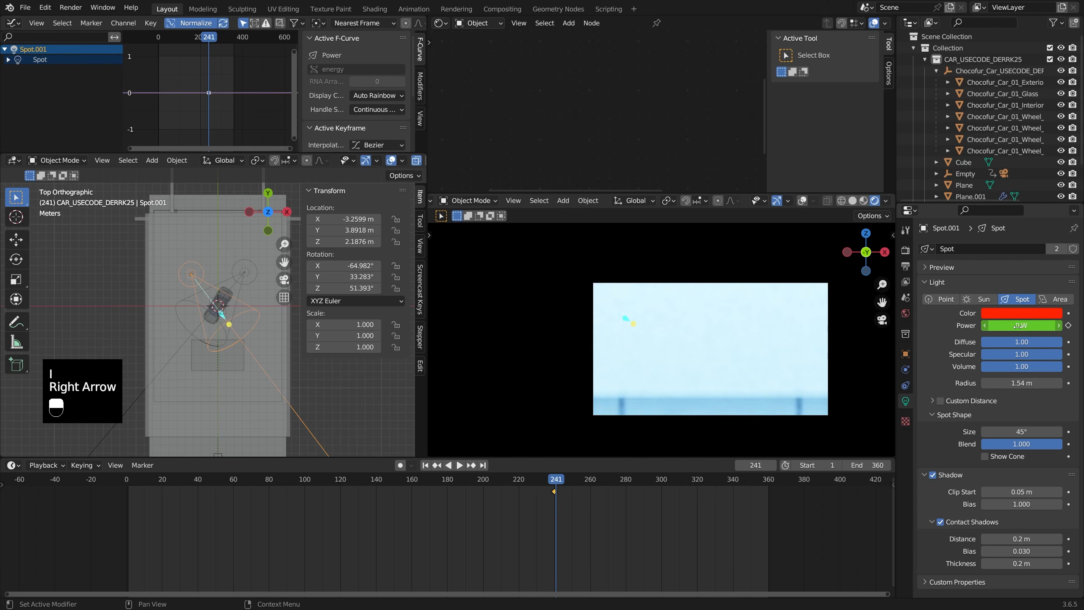
click(1020, 326)
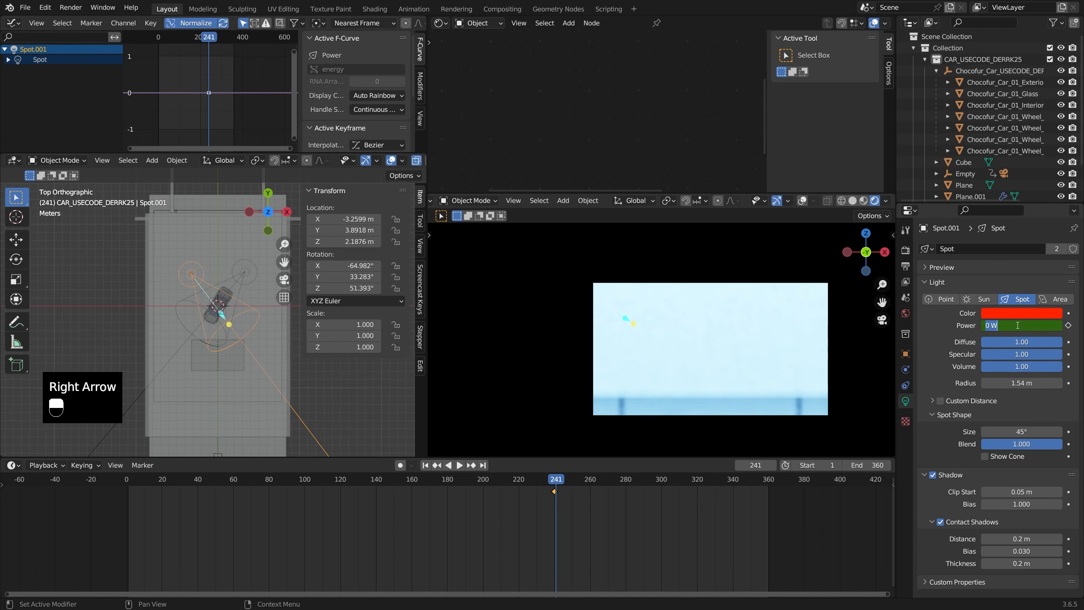
text(9000)
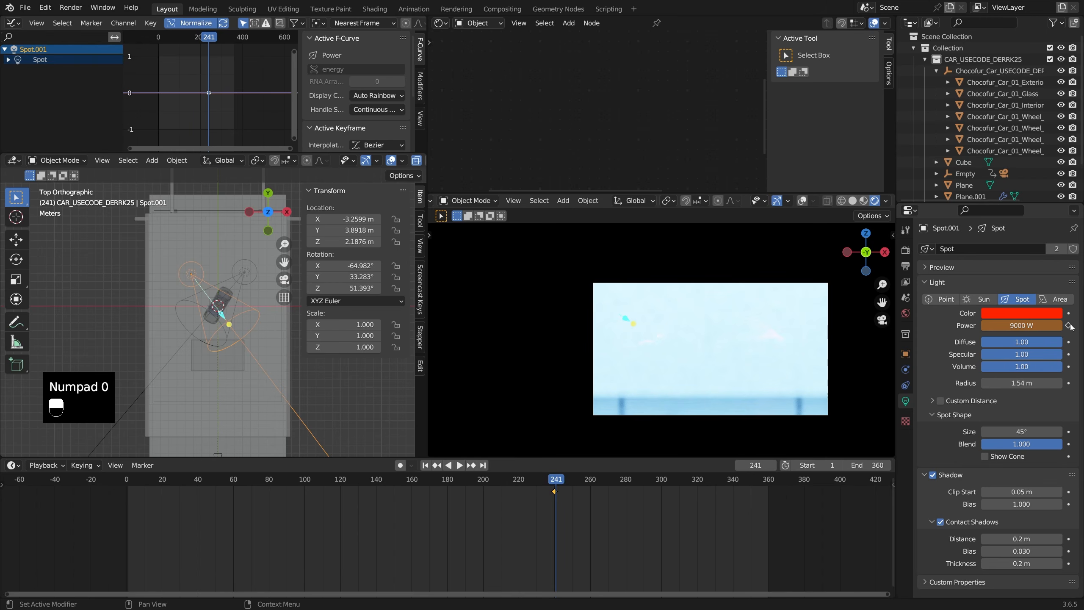
click(1069, 326)
At frame 350, try a spot light power of 400 W, settle on 900 W and keyframe it
drag(567, 476, 751, 497)
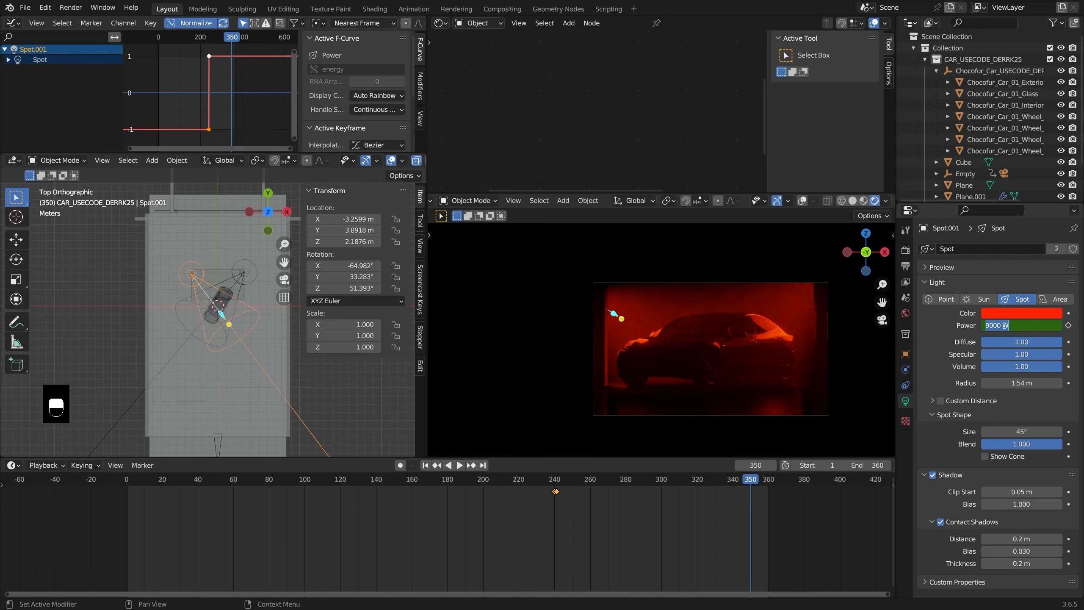
text(00)
key(Return)
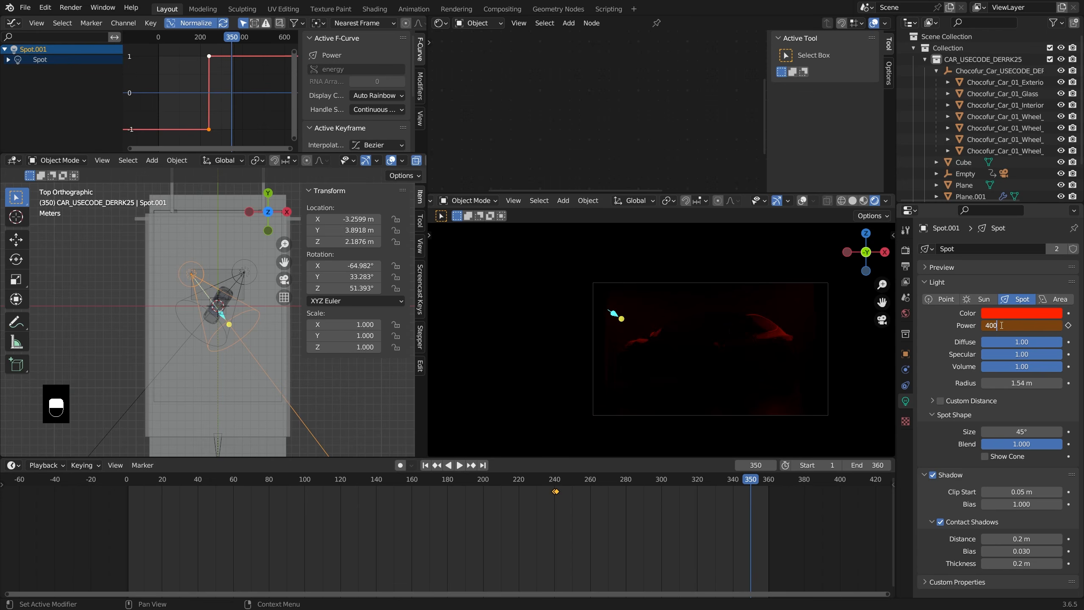
key(Return)
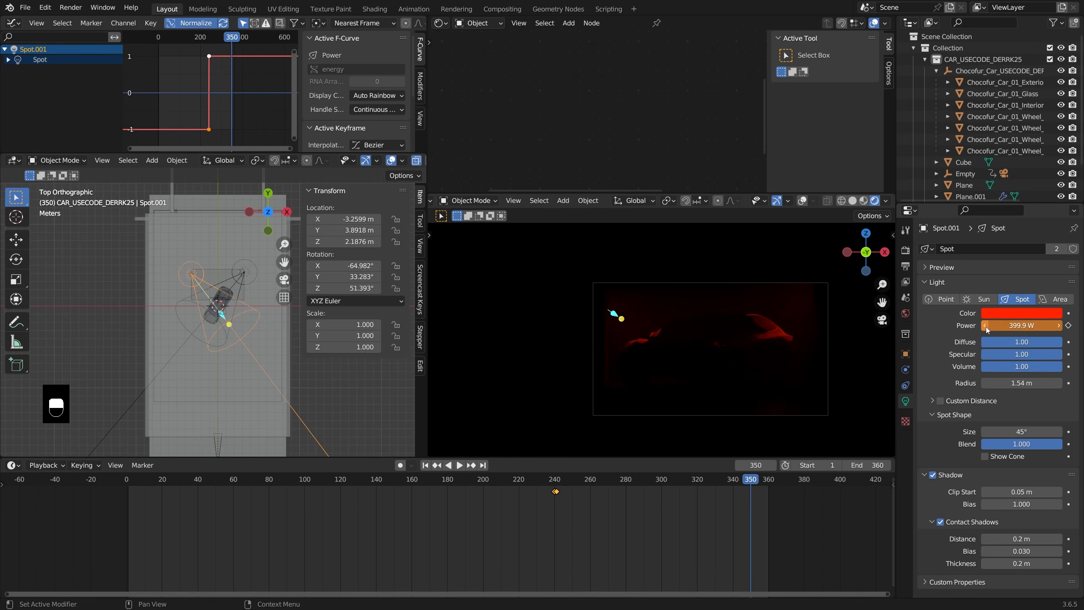
click(1007, 324)
text(900)
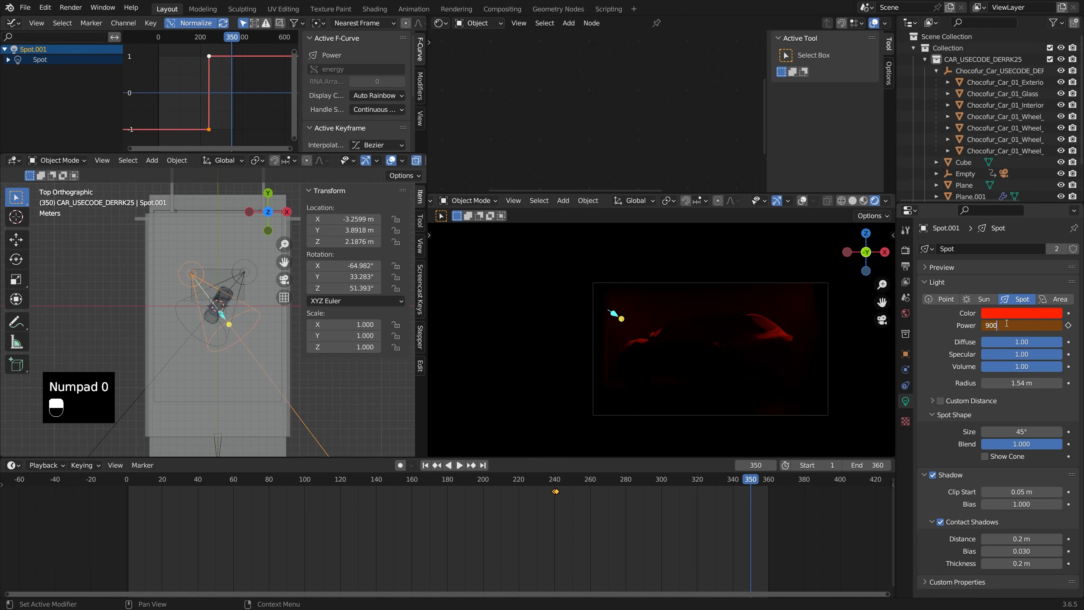
key(Return)
click(1069, 325)
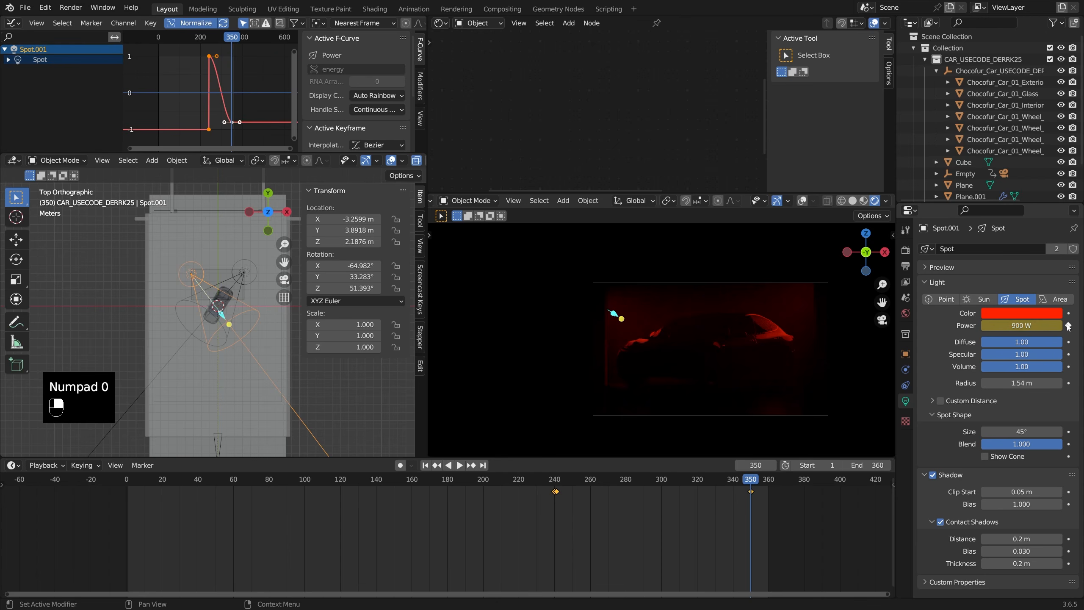
Preview the light fade and move the spot power keyframe from frame 350 to frame 300
drag(734, 494, 642, 497)
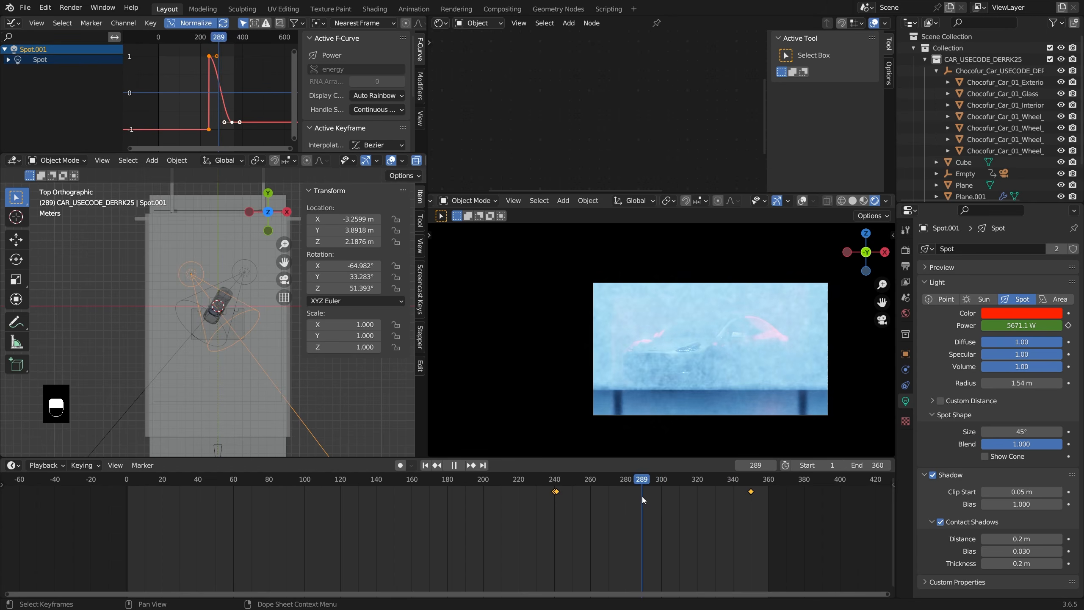
click(588, 501)
key(Down)
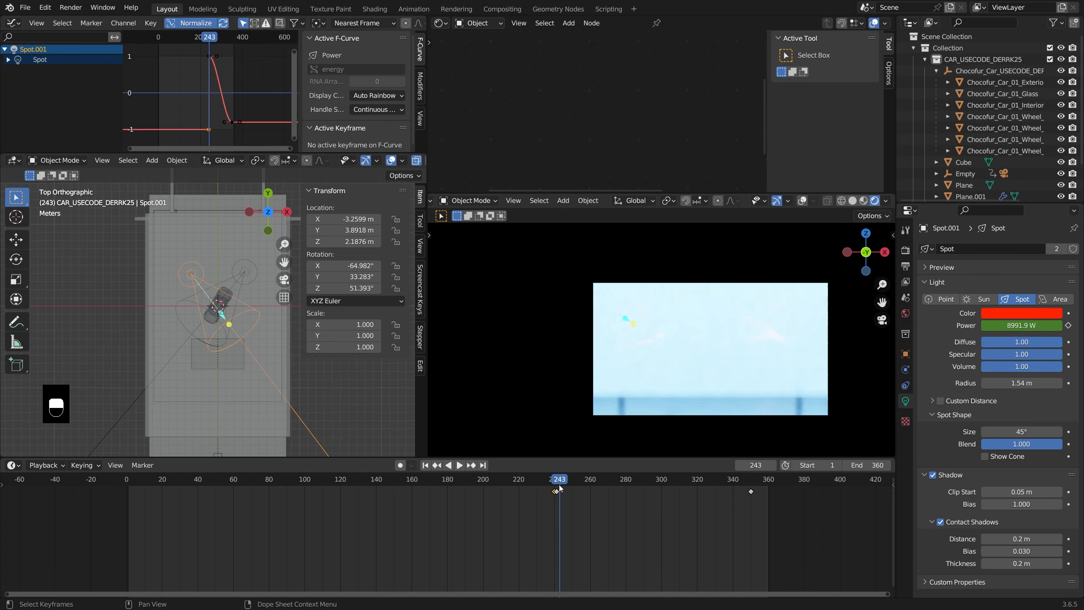
key(space)
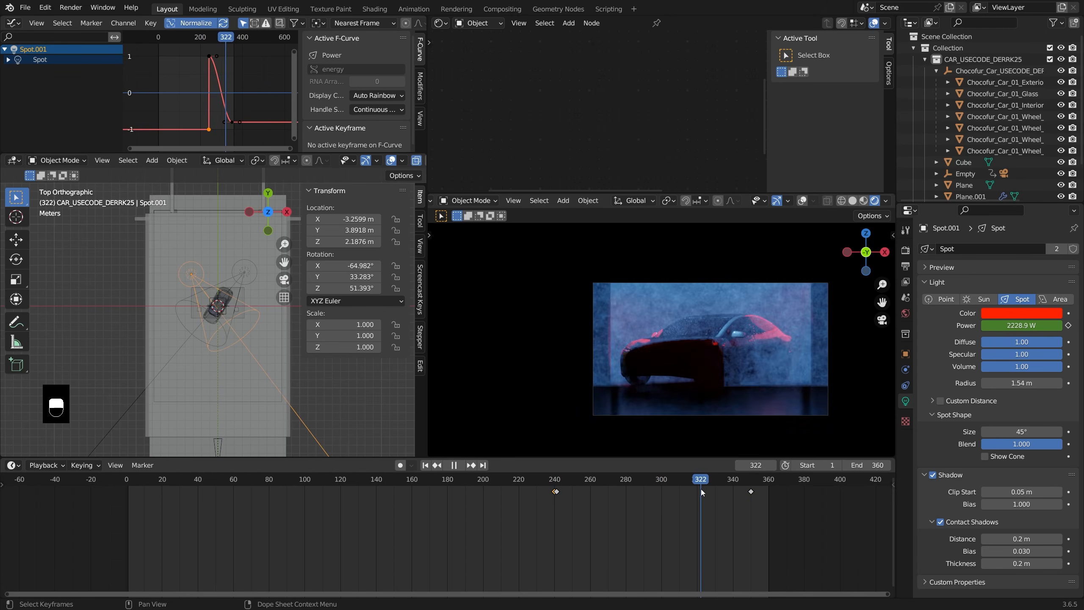
key(space)
click(750, 493)
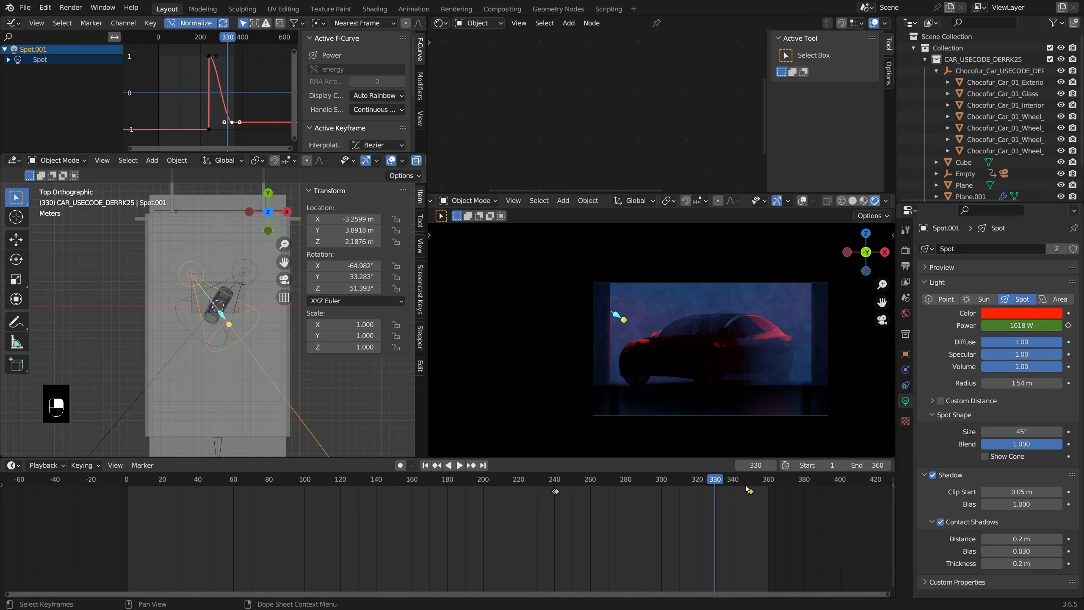
drag(749, 495, 664, 495)
At frame 300, set the spot light's power to 6000 W and replace the existing keyframe with that value
click(663, 481)
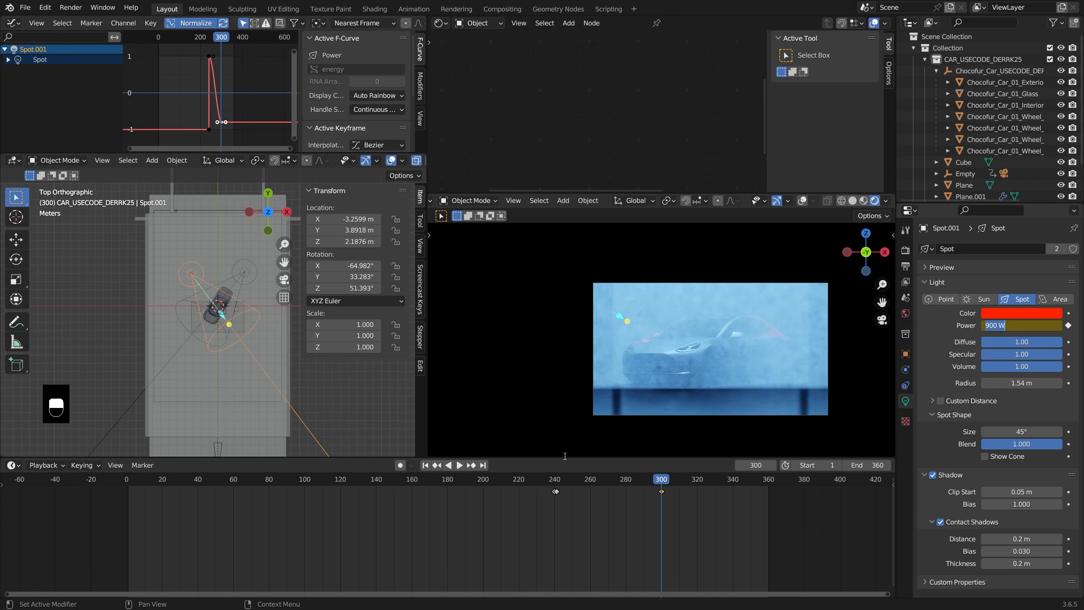
drag(567, 482, 661, 485)
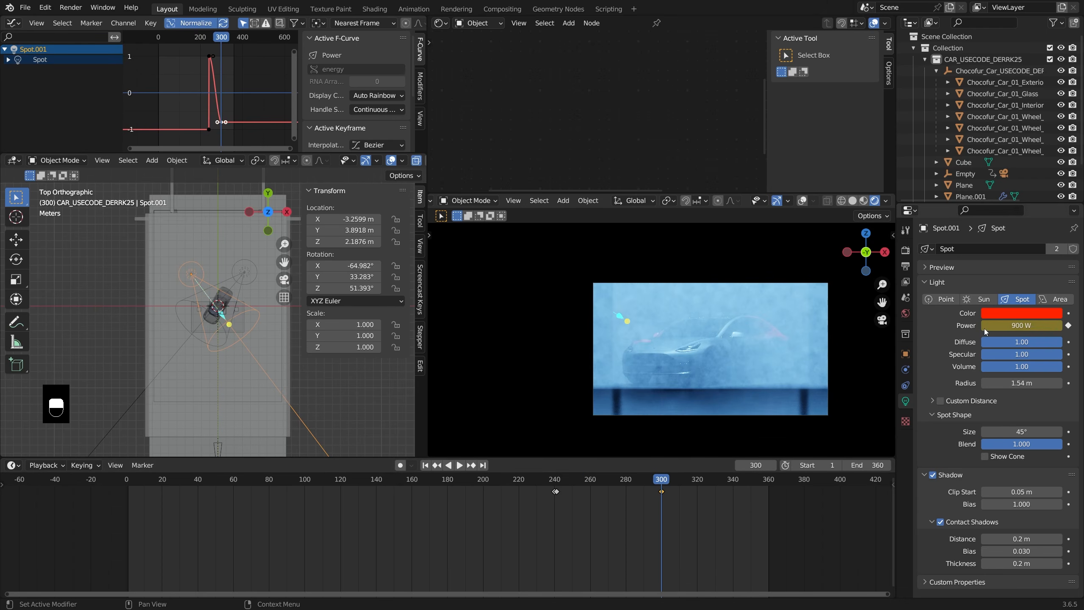
click(1000, 327)
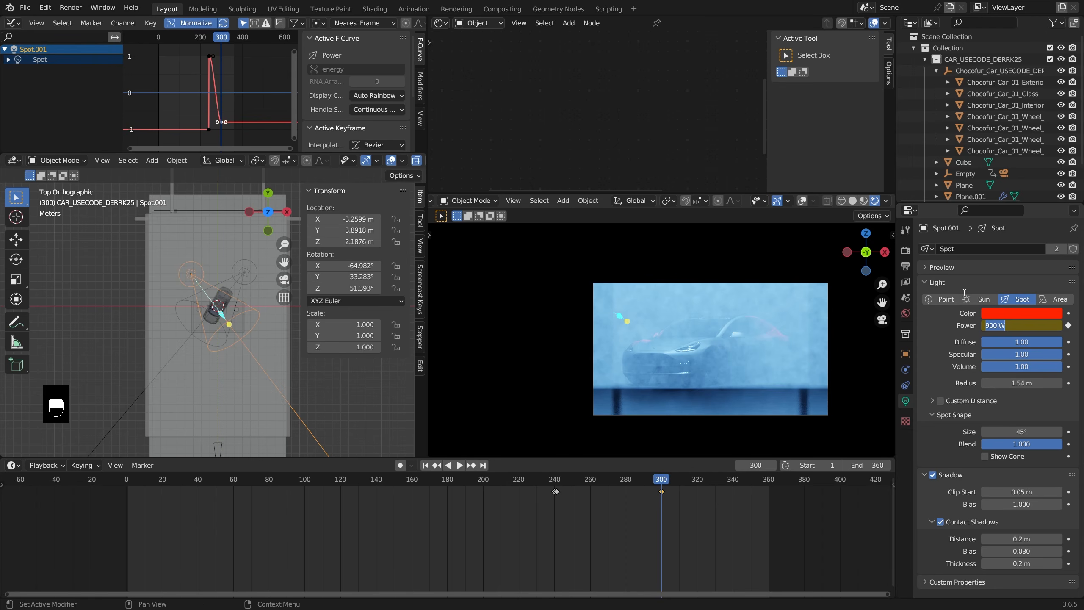
text(6000)
key(Return)
right_click(978, 326)
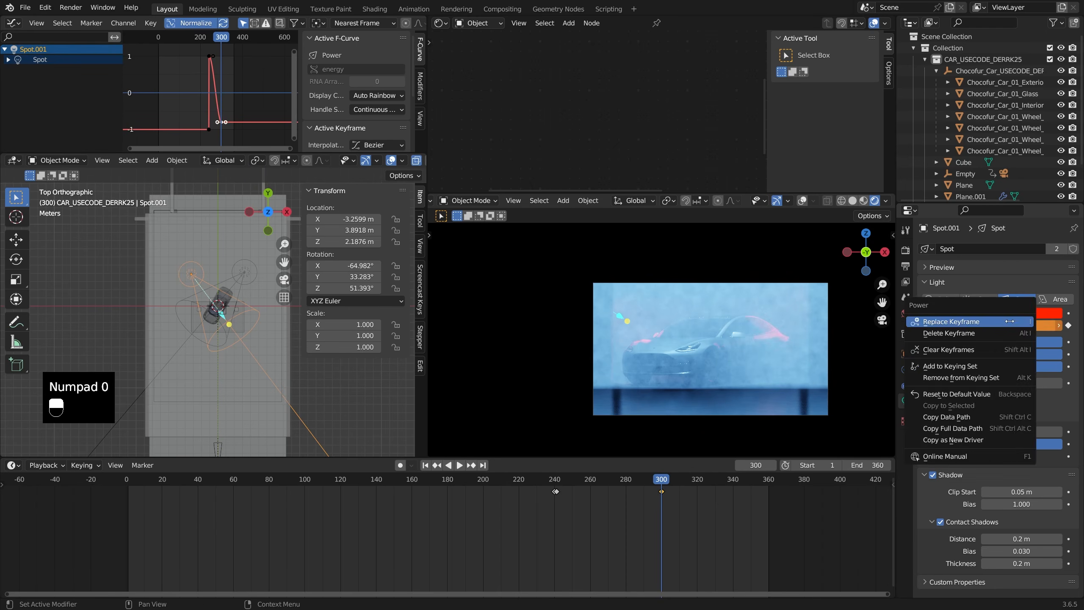
click(971, 350)
Move the 6000 W power keyframe from frame 300 to frame 320 and go to frame 350
drag(729, 484, 729, 486)
click(683, 494)
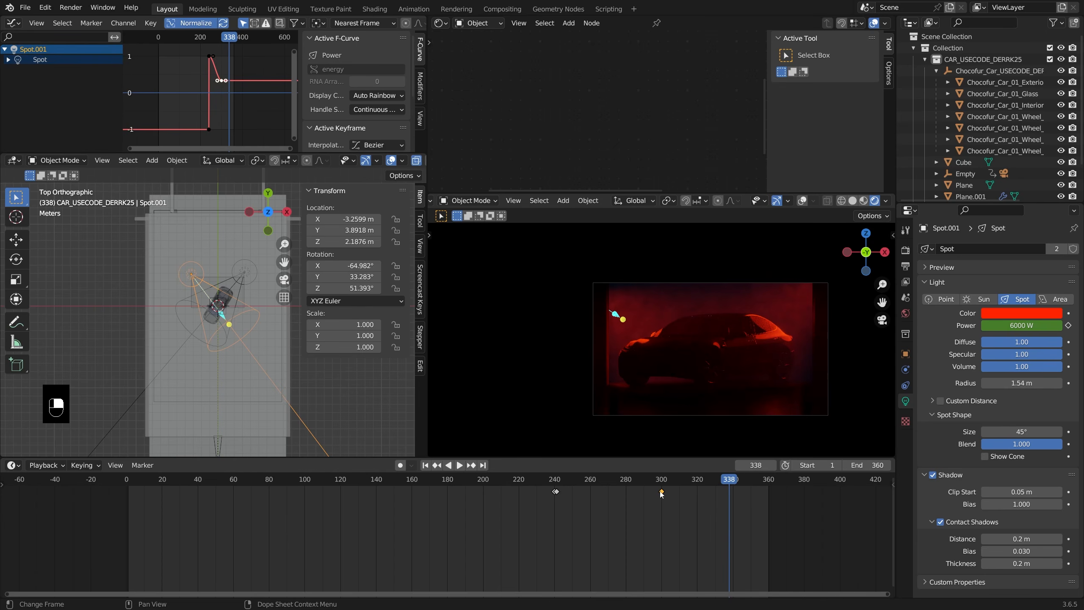
drag(661, 492, 751, 483)
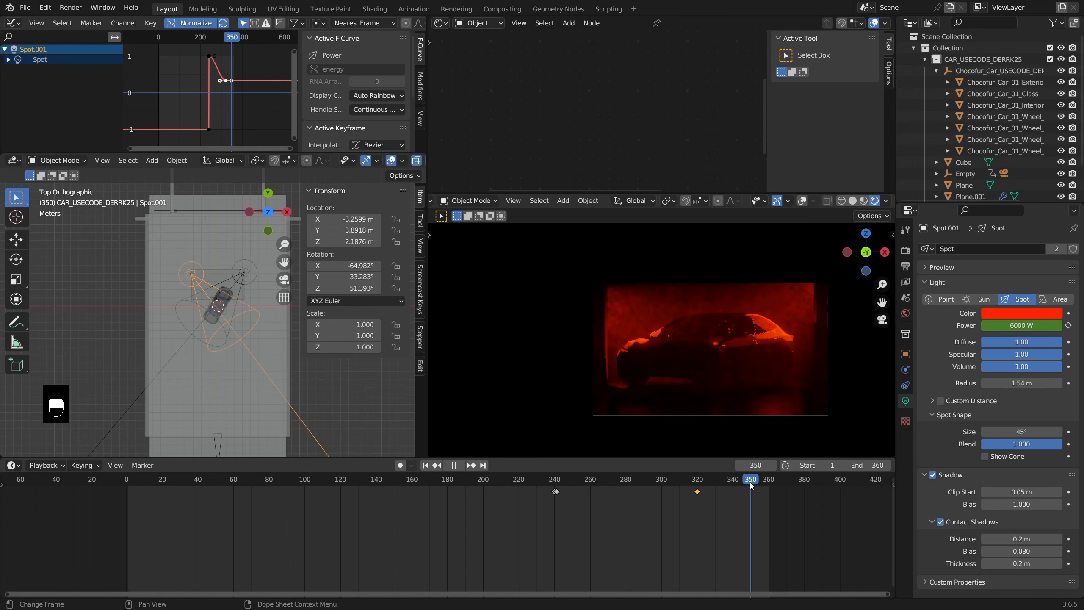
At frame 350, set the spot light's power to 800 W and keyframe it
click(1013, 325)
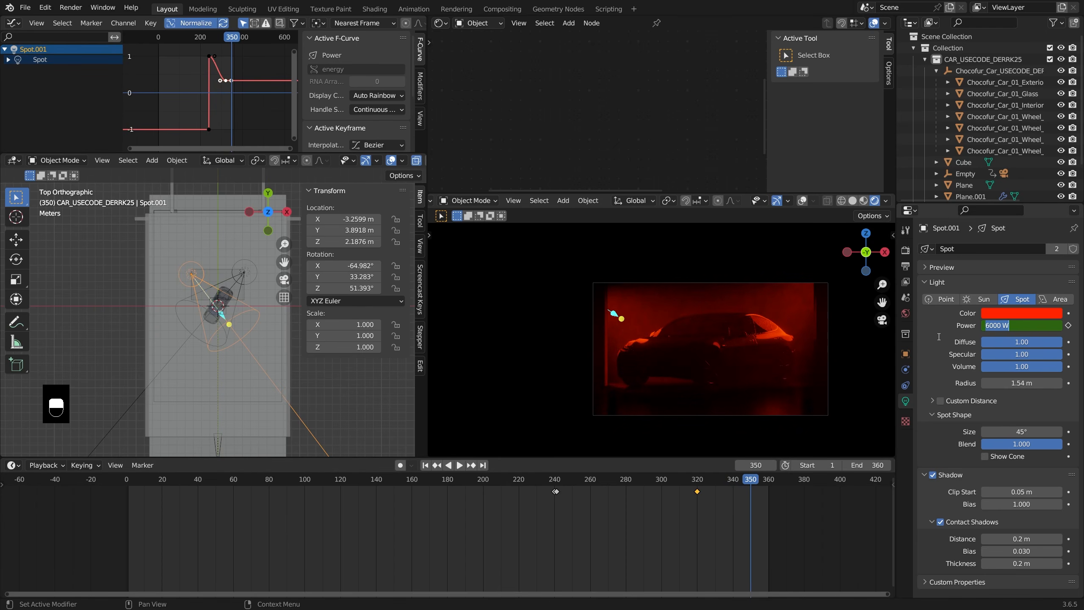
text(800)
key(Return)
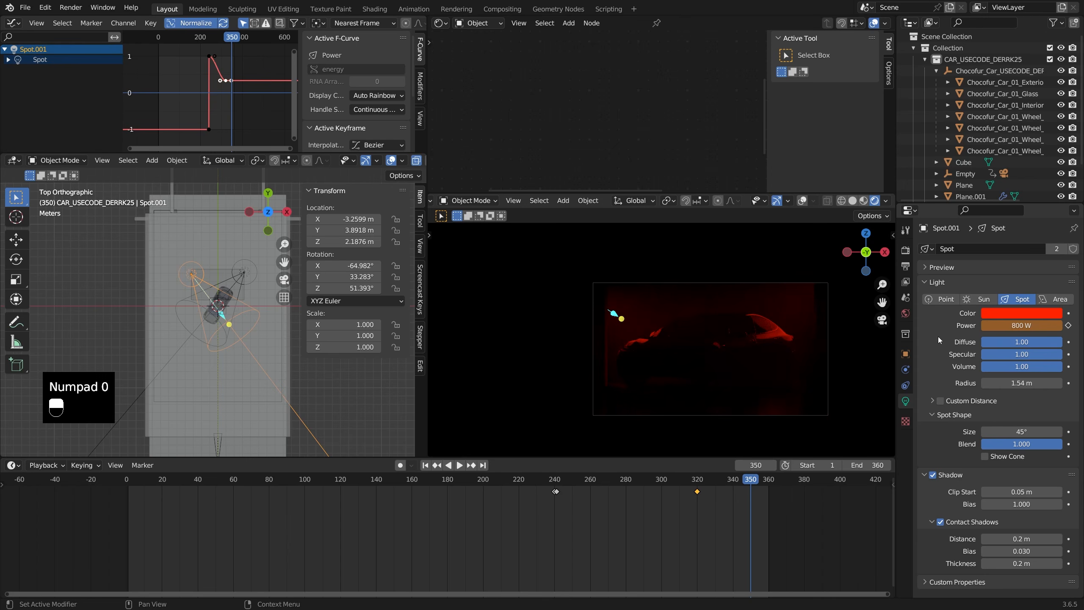
click(1069, 326)
At frame 359, keyframe the spot light's power at 0 W and preview the final section of the animation
drag(761, 484, 766, 484)
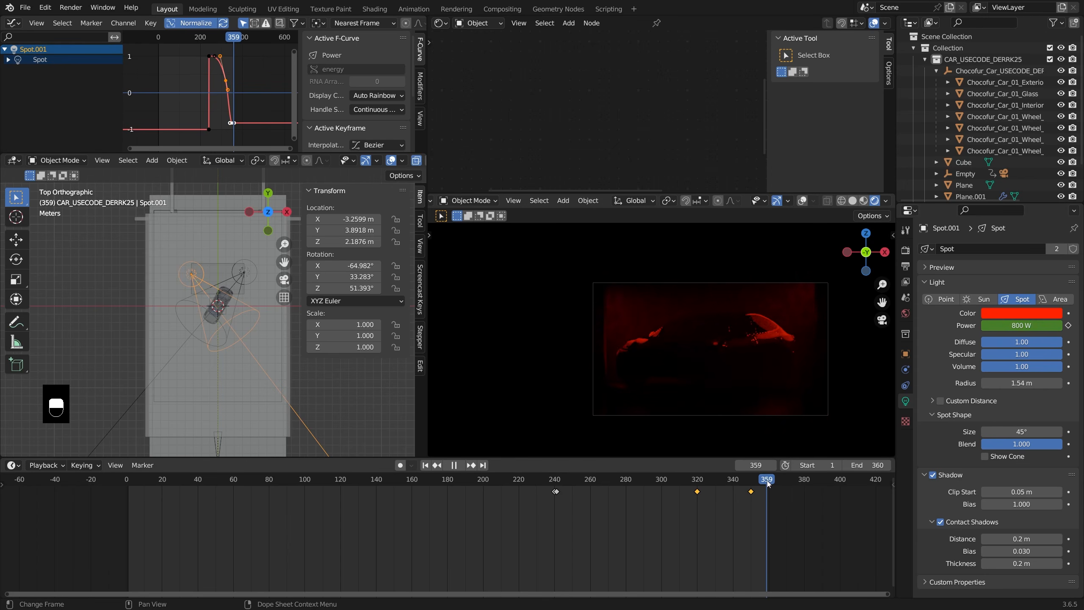
click(1043, 326)
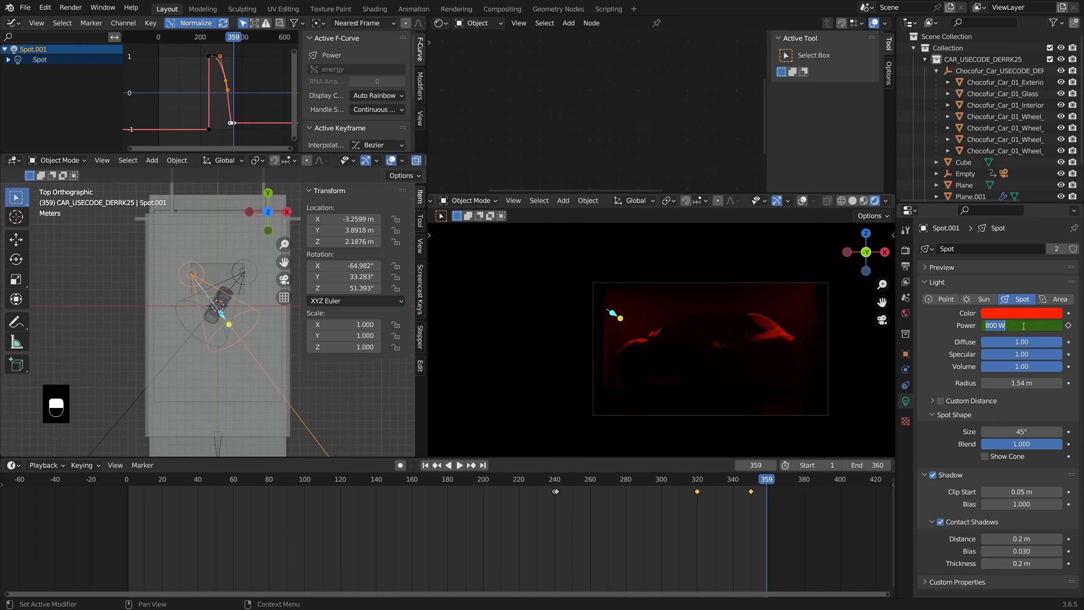
text(0)
key(Return)
click(1069, 327)
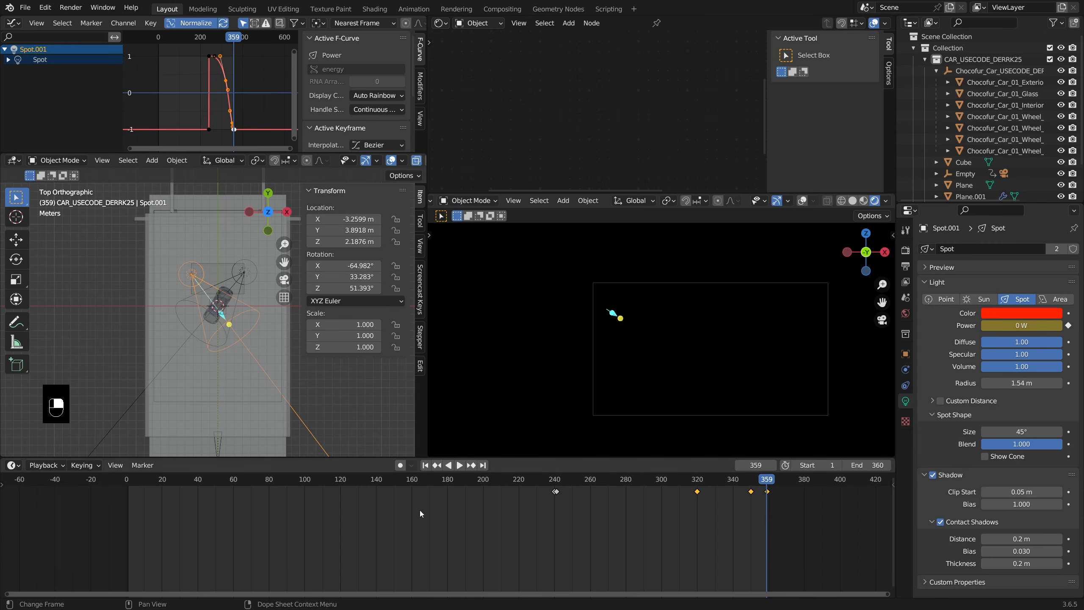
key(space)
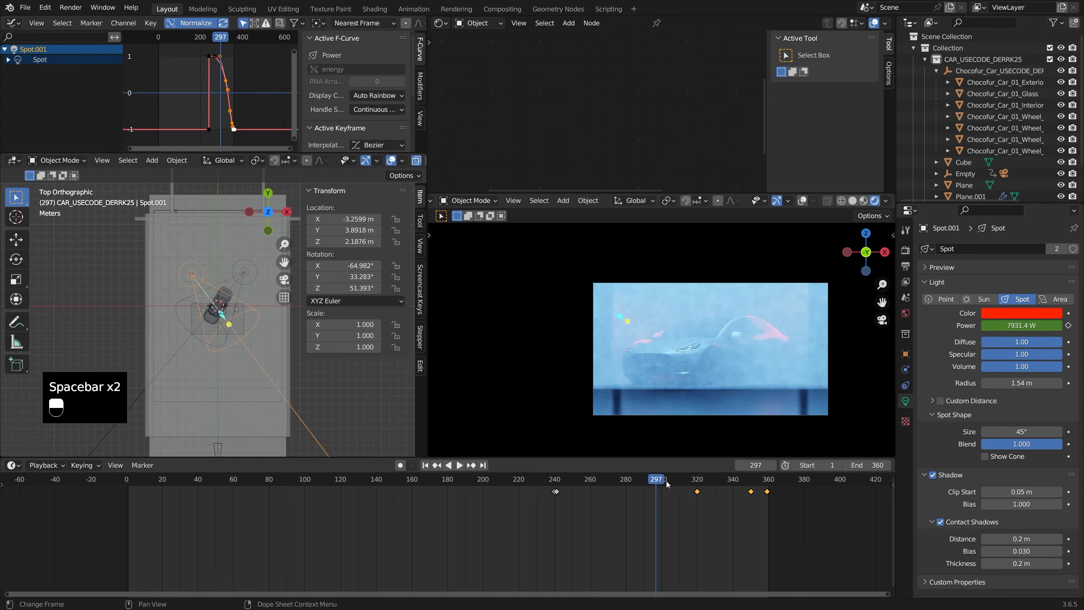
click(642, 482)
key(space)
key(space)
drag(684, 483, 665, 497)
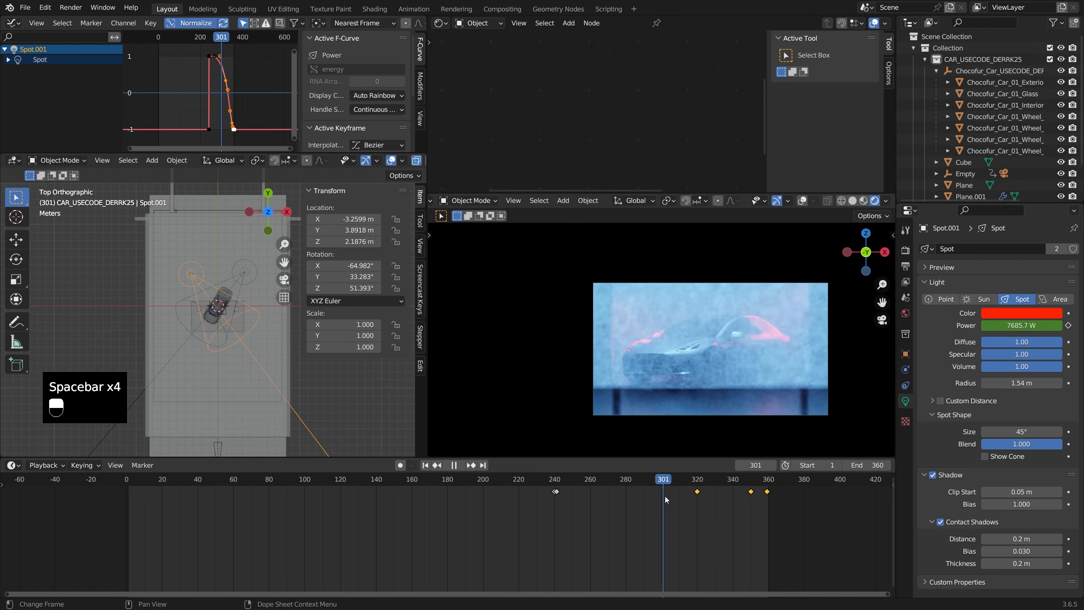
Turn off X-ray in the modelling viewport, select the floor plane and switch the render engine to Cycles
middle_drag(371, 385, 281, 359)
key(alt+z)
click(282, 359)
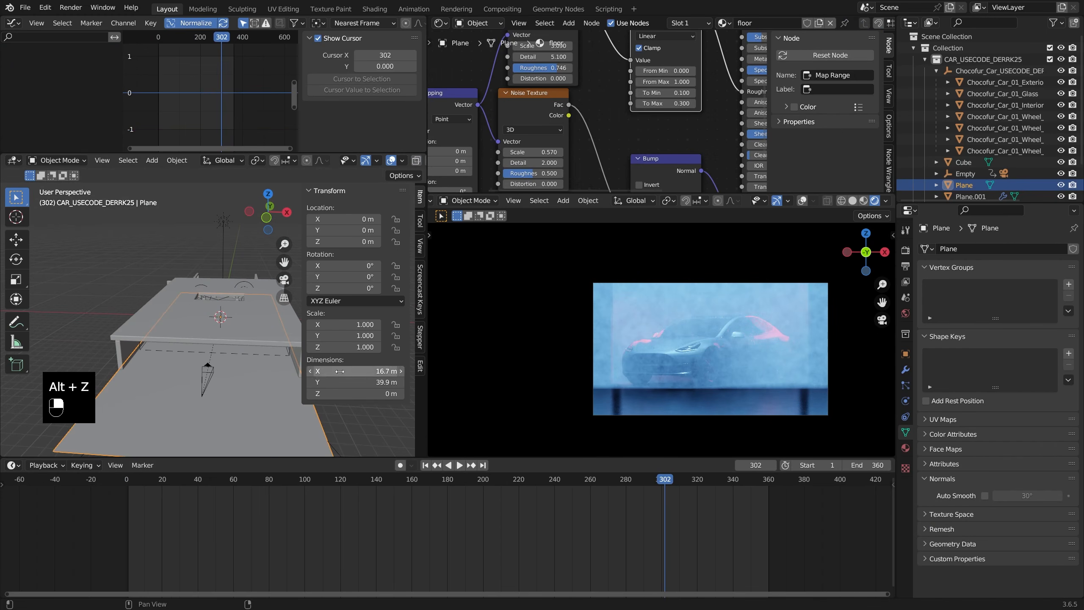
click(906, 250)
click(1031, 249)
click(1025, 288)
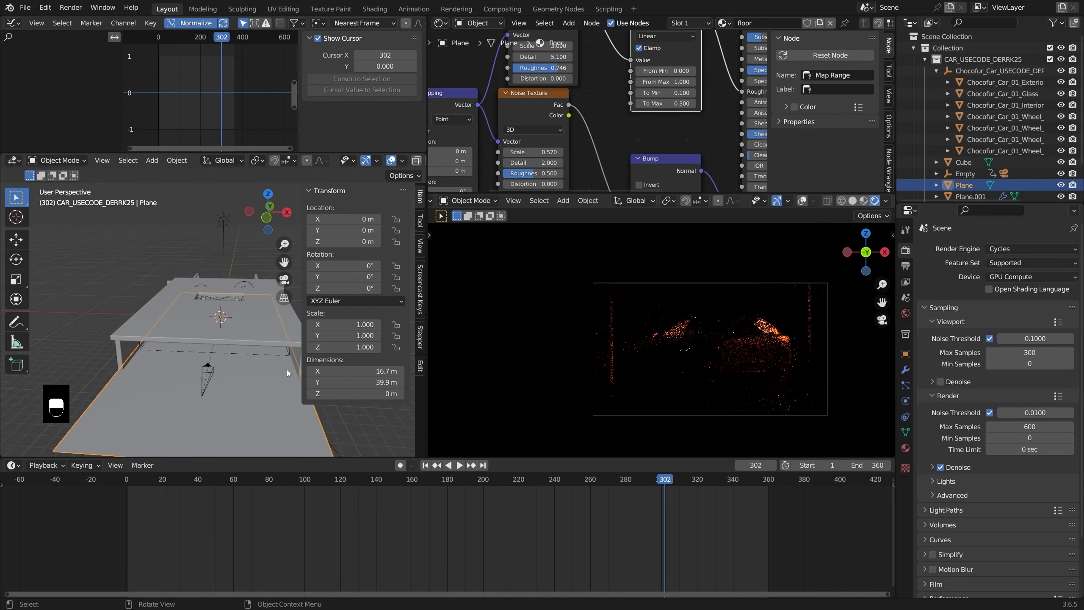
Select the smoke volume cube, preview its material's Map Range node output on the surface and play back the moving noise
middle_drag(286, 369, 254, 345)
click(279, 344)
scroll(659, 113, down, 2)
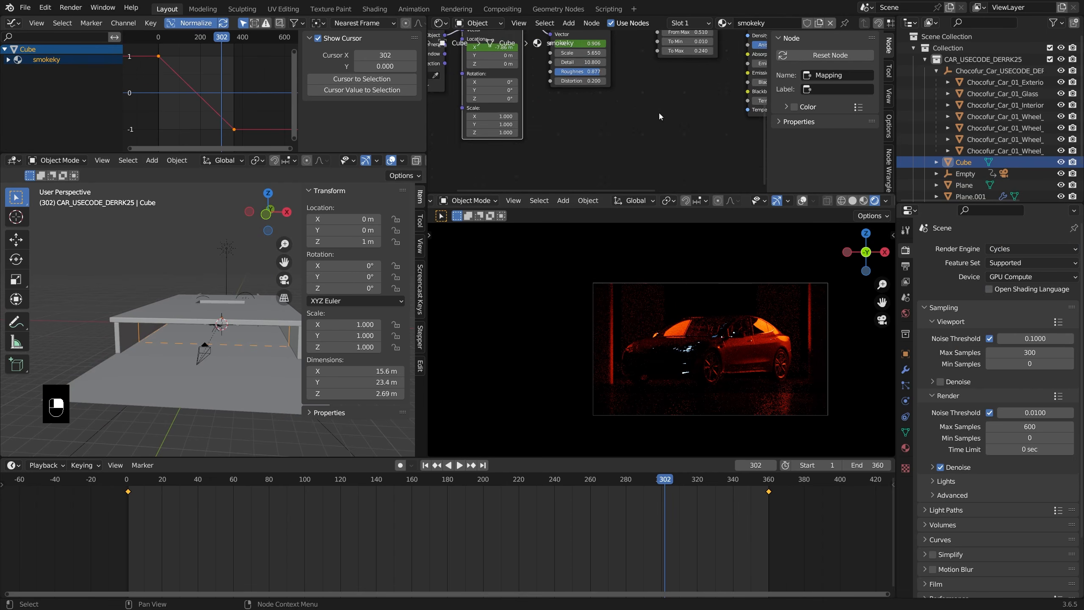
middle_drag(699, 90, 565, 194)
scroll(698, 251, up, 2)
scroll(686, 266, down, 3)
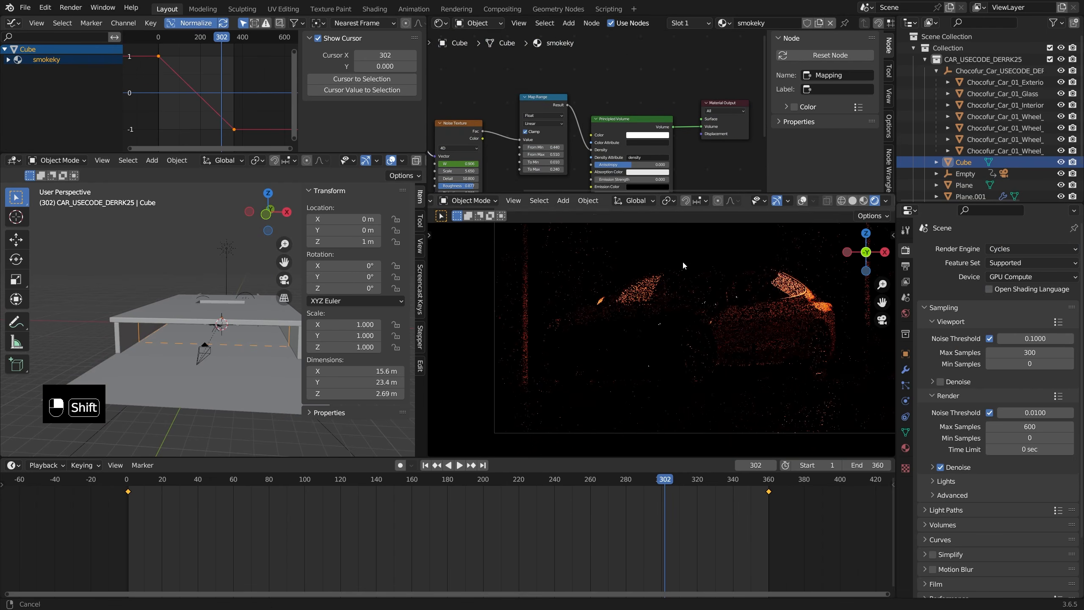
middle_drag(543, 103, 480, 106)
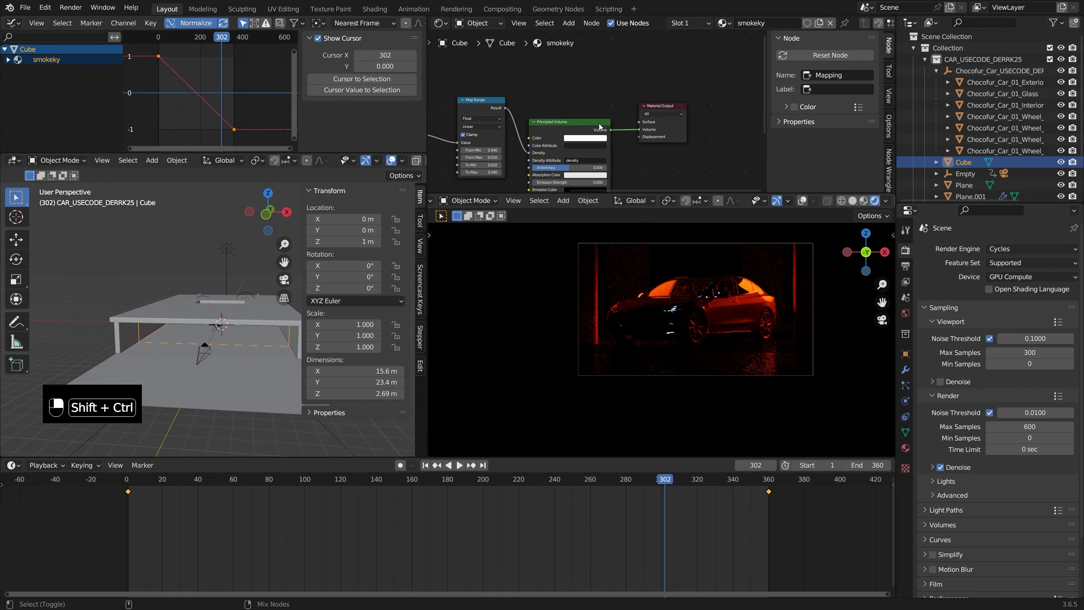
ctrl+shift+click(480, 105)
scroll(735, 346, up, 3)
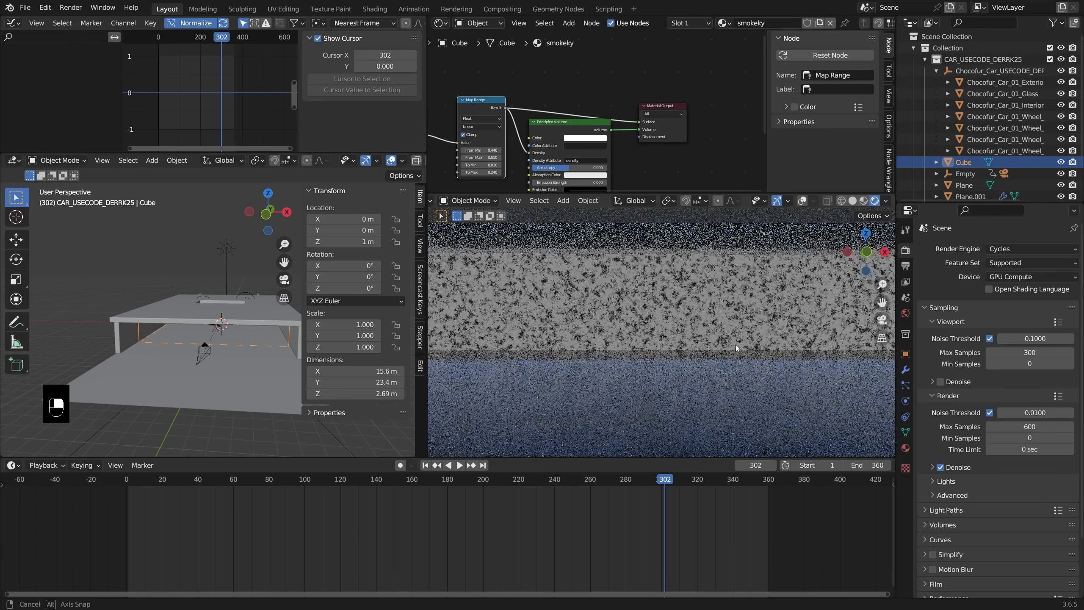
key(space)
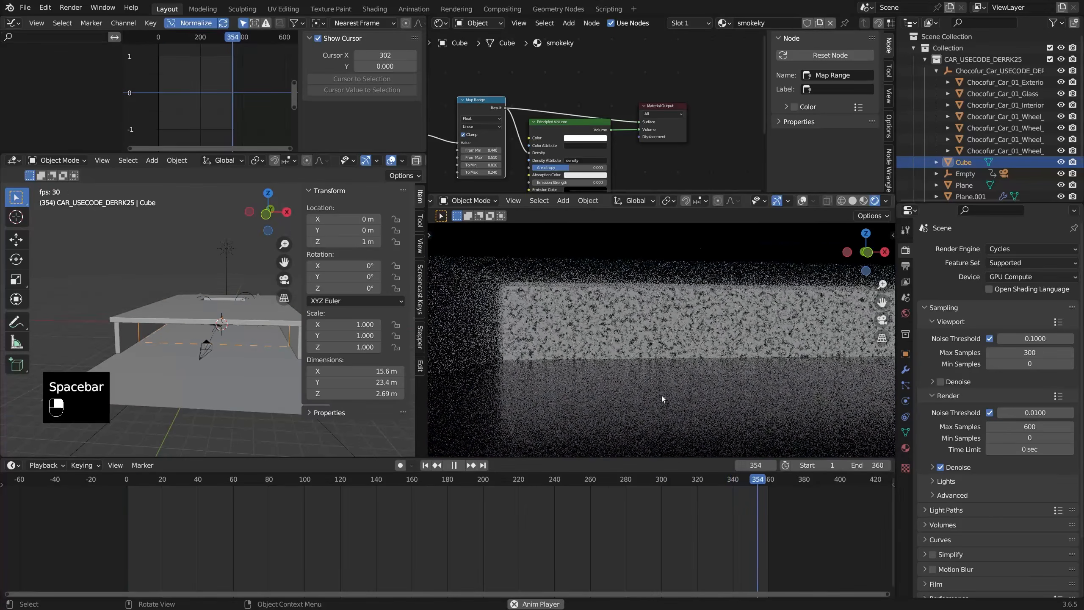
key(space)
Select the smoke material's Mapping node and move the frame 360 keyframe of its X location curve to a different value
middle_drag(548, 158, 708, 124)
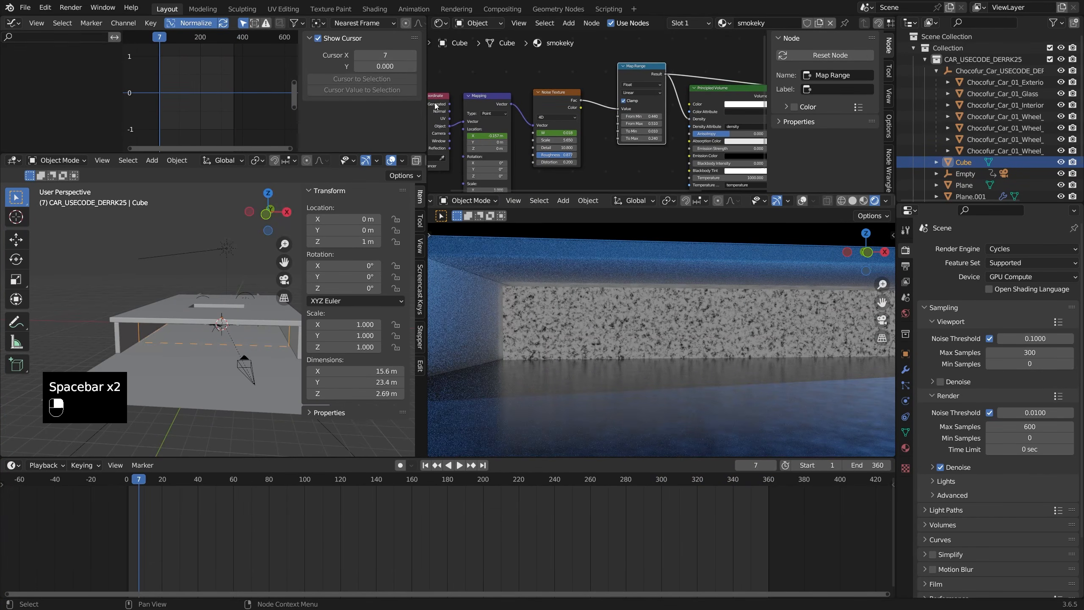
click(475, 98)
key(a)
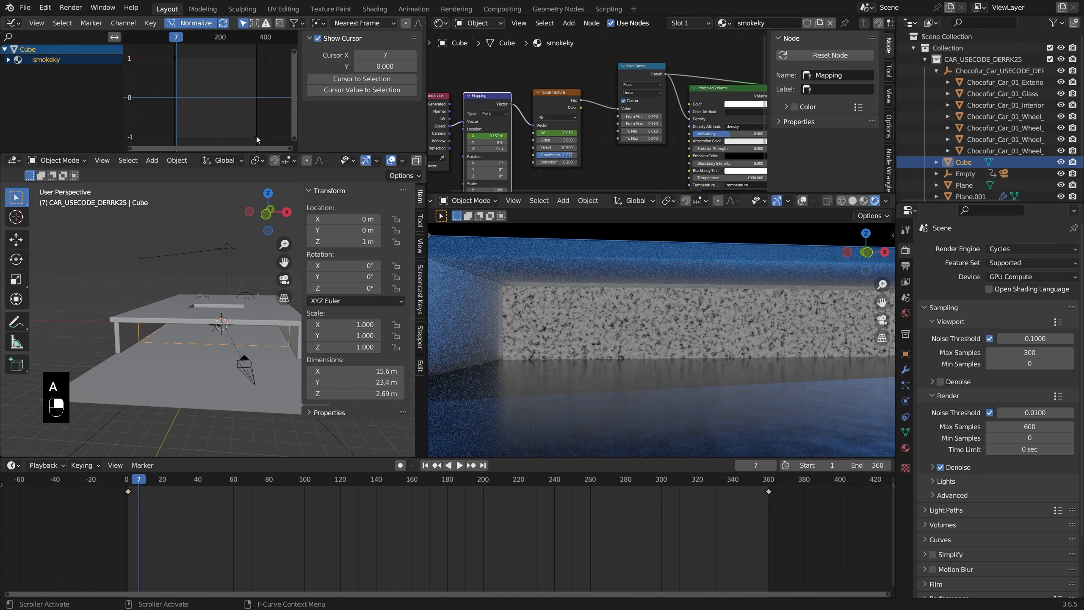
click(257, 138)
key(g)
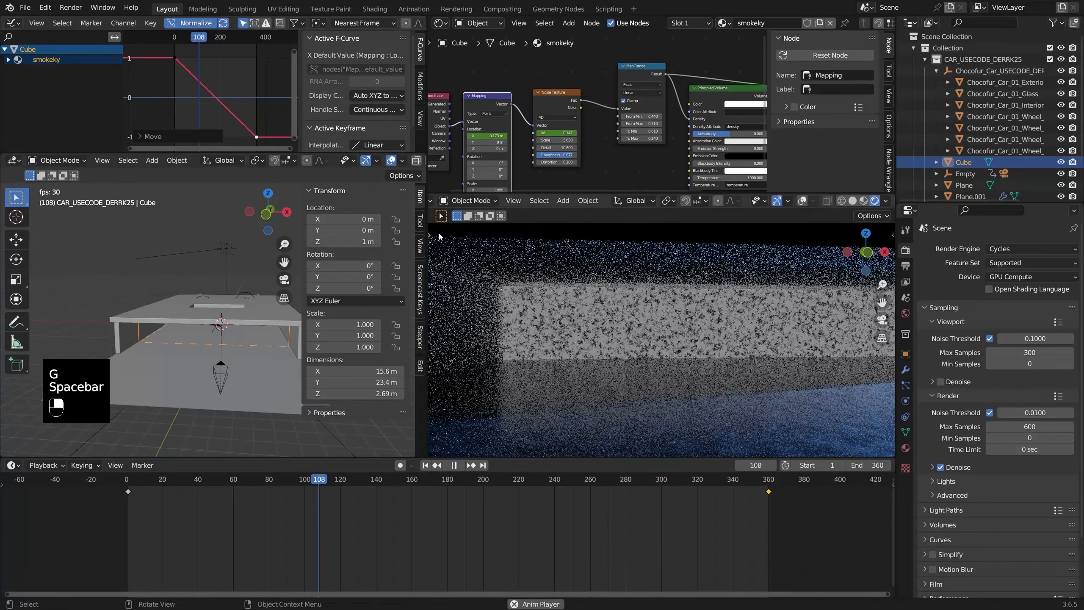
Keyframe the Mapping node's X location at frame 241 and set the frame 241 and 360 keyframes to Bezier interpolation
key(space)
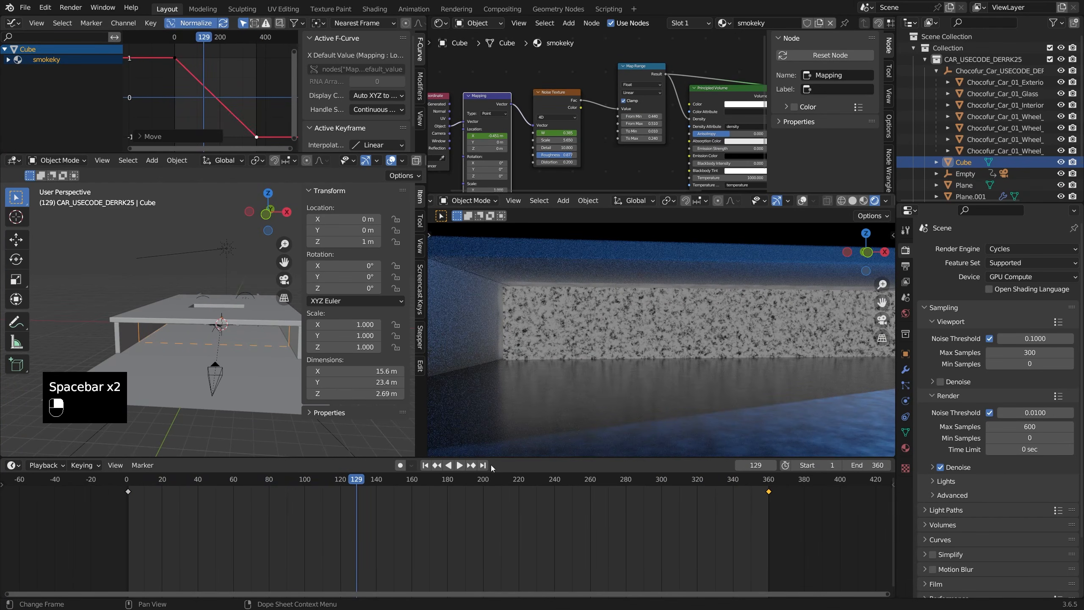
drag(503, 485, 557, 480)
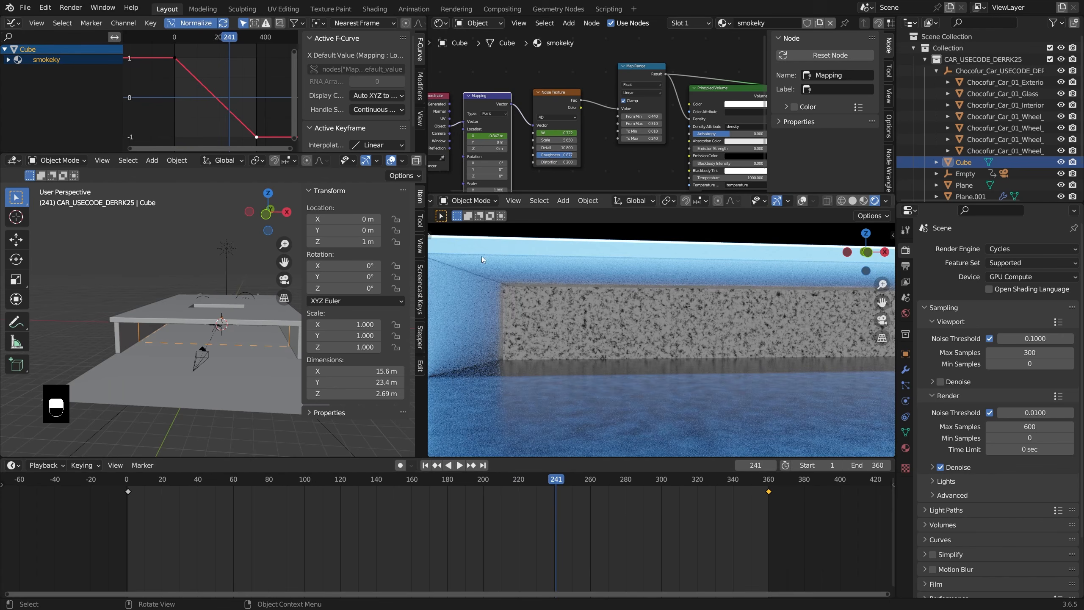
right_click(498, 149)
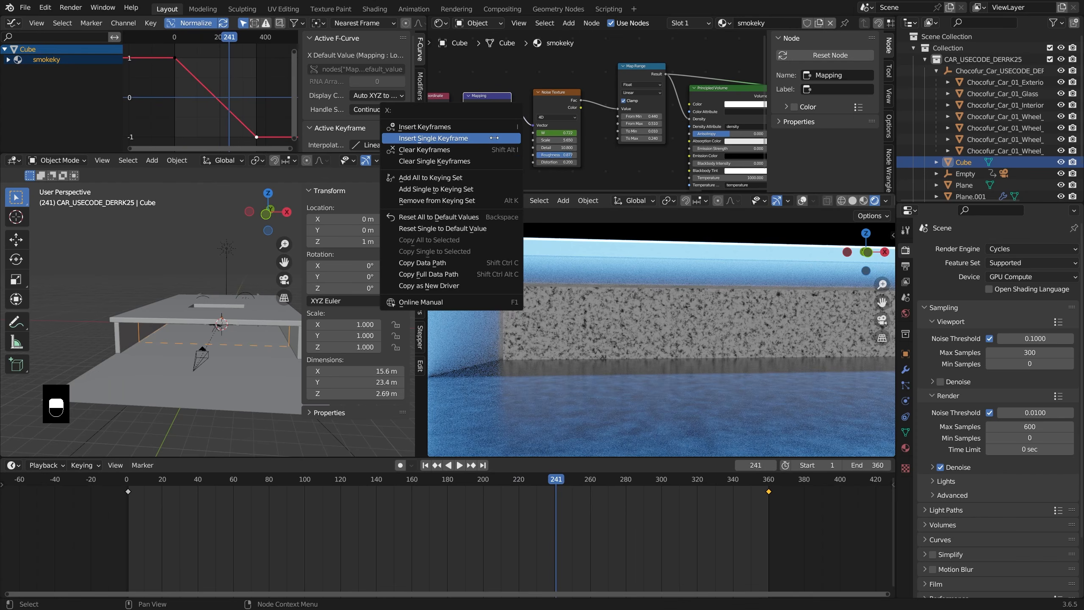
click(498, 145)
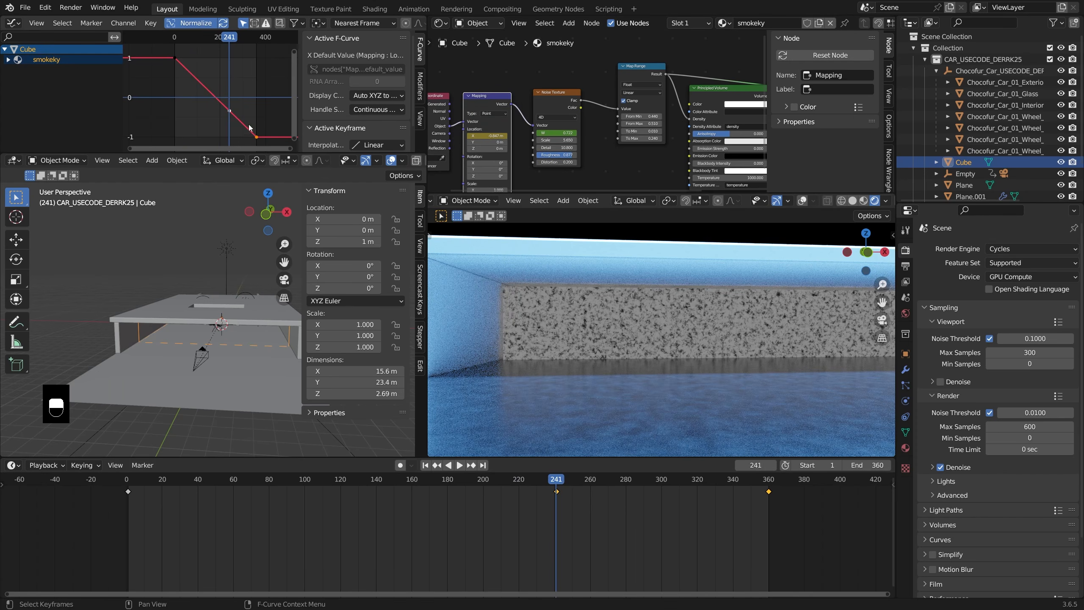
shift+click(230, 111)
key(t)
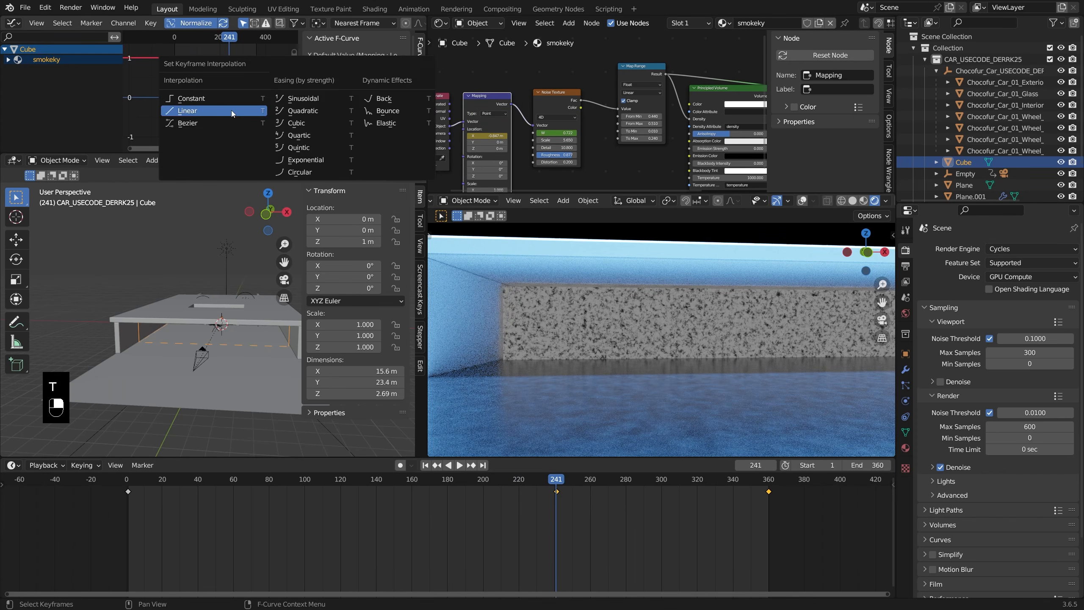
click(228, 122)
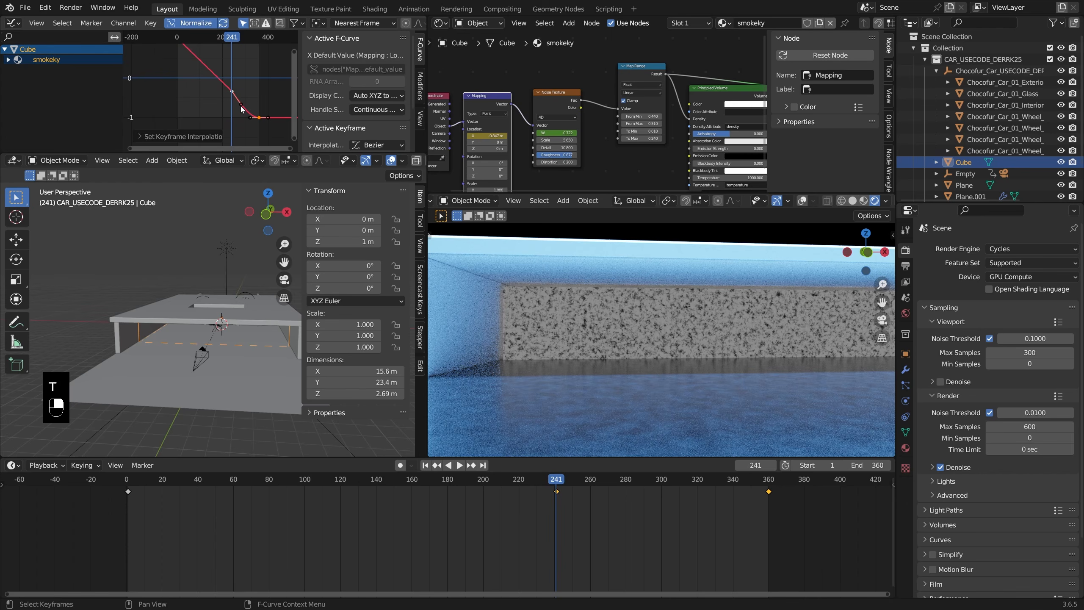
Adjust the curve handles between frames 241 and 360 so the X location drops faster and eases out, and play back the noise
key(g)
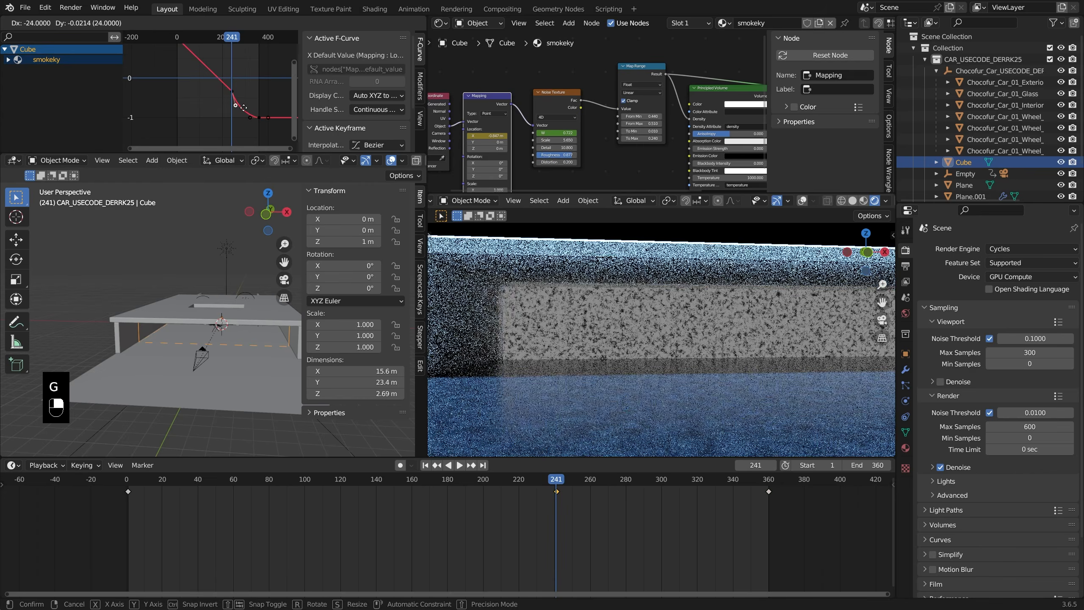
key(y)
click(260, 132)
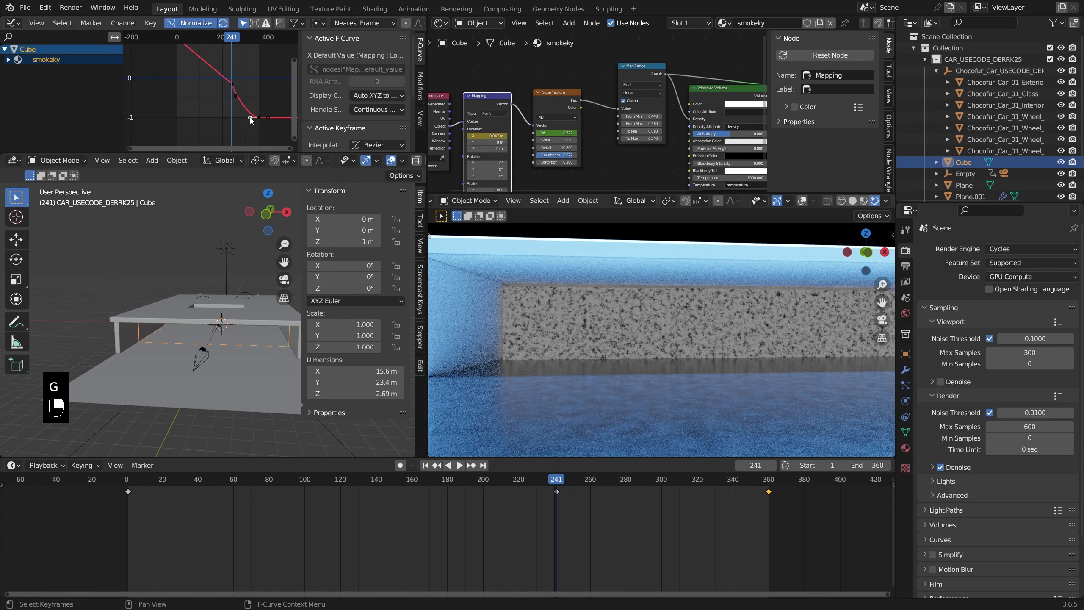
key(s)
click(243, 106)
key(g)
click(235, 100)
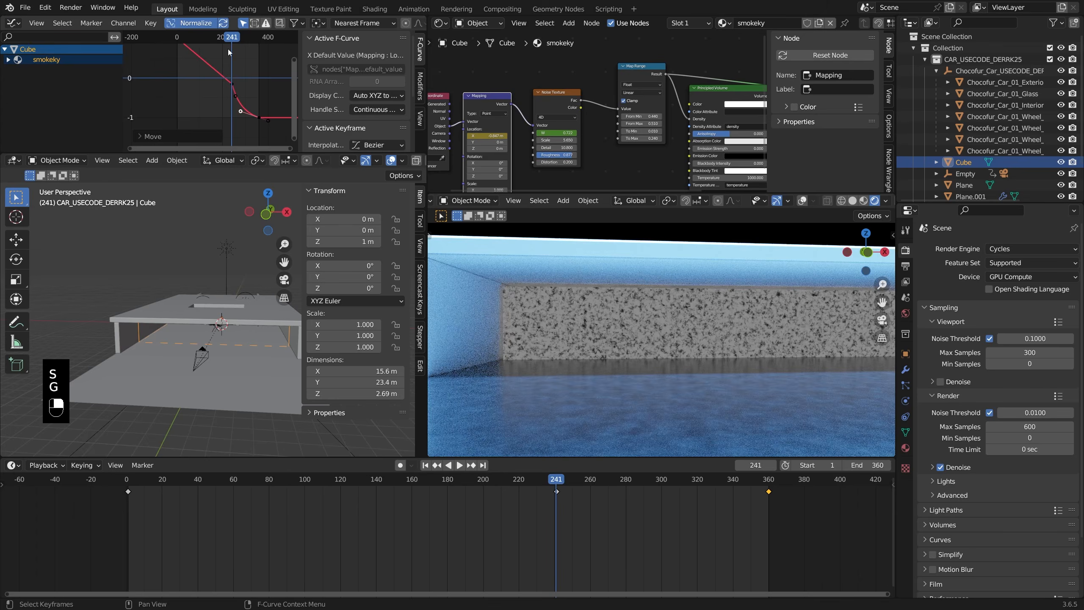
key(space)
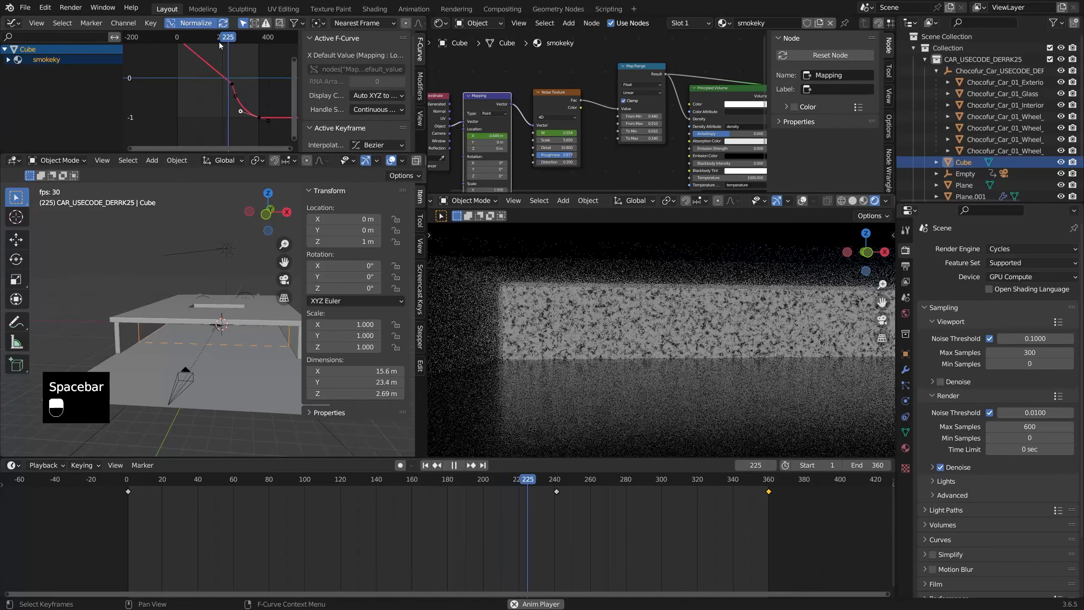
key(space)
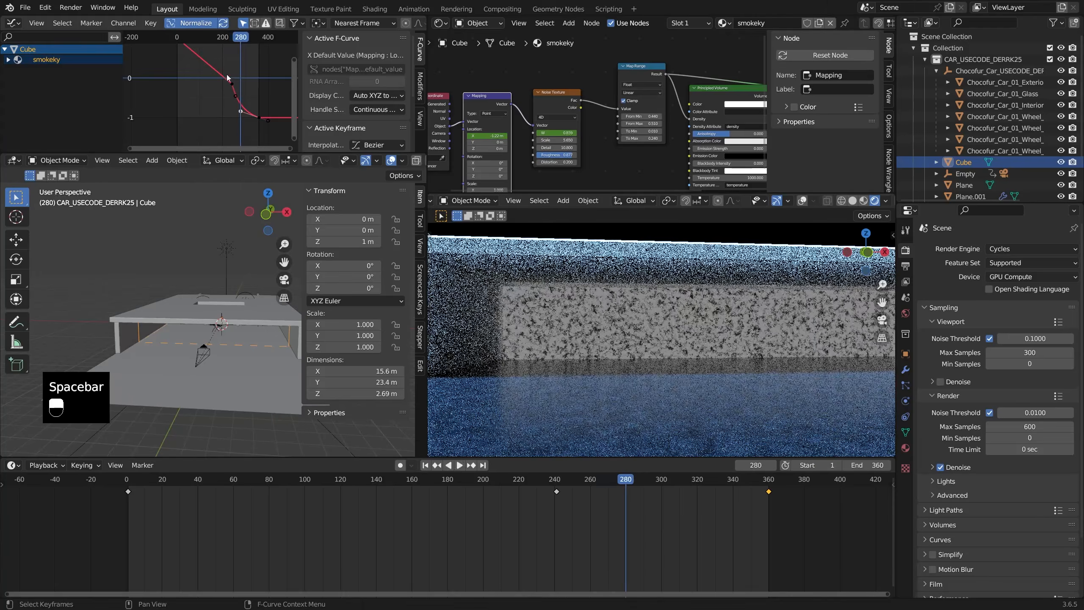
Refine the frame 241 and 360 handles for a steep drop after frame 241 that levels off, and replay the animation from frame 200
click(236, 96)
key(g)
click(237, 114)
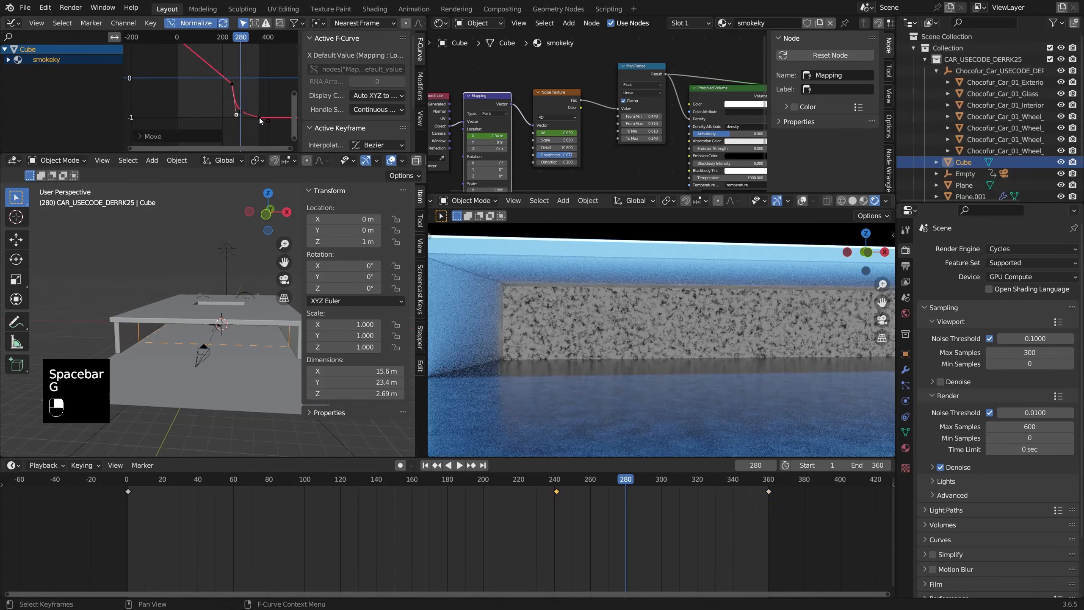
click(259, 119)
key(g)
click(260, 144)
click(222, 41)
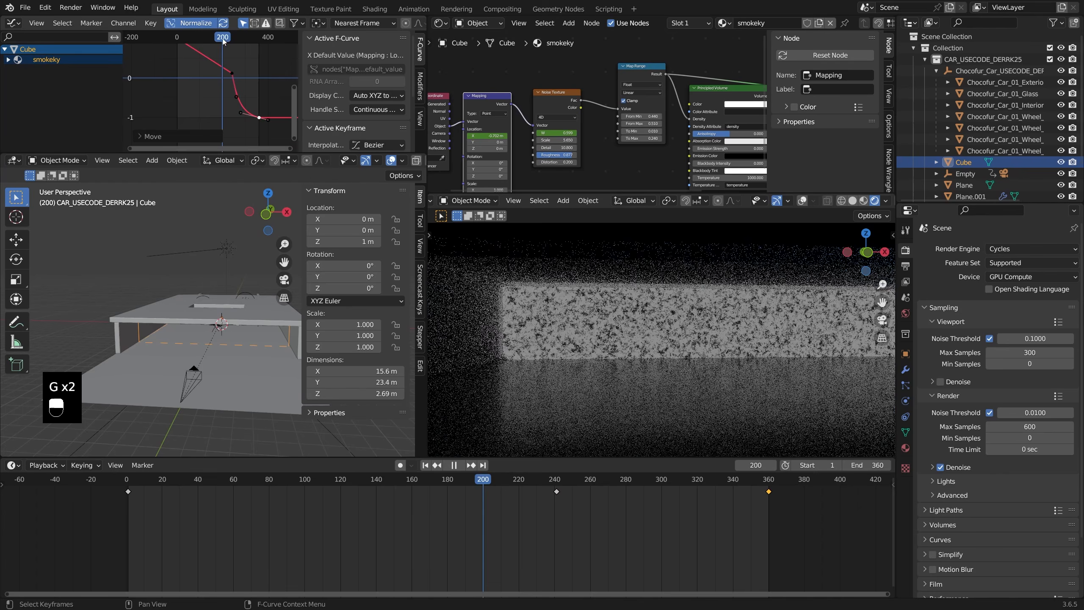
key(space)
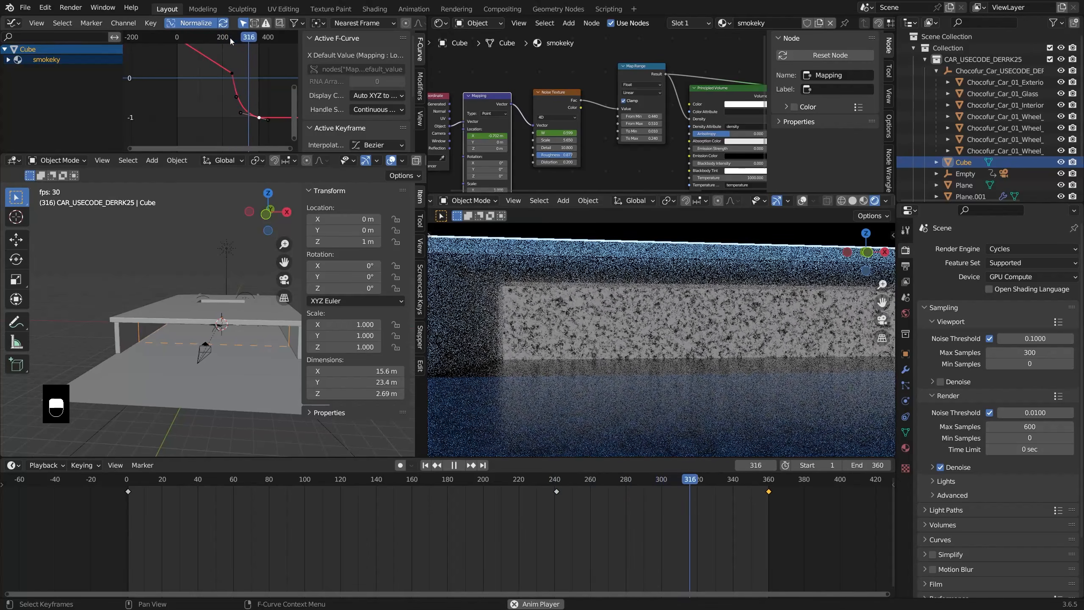
click(227, 39)
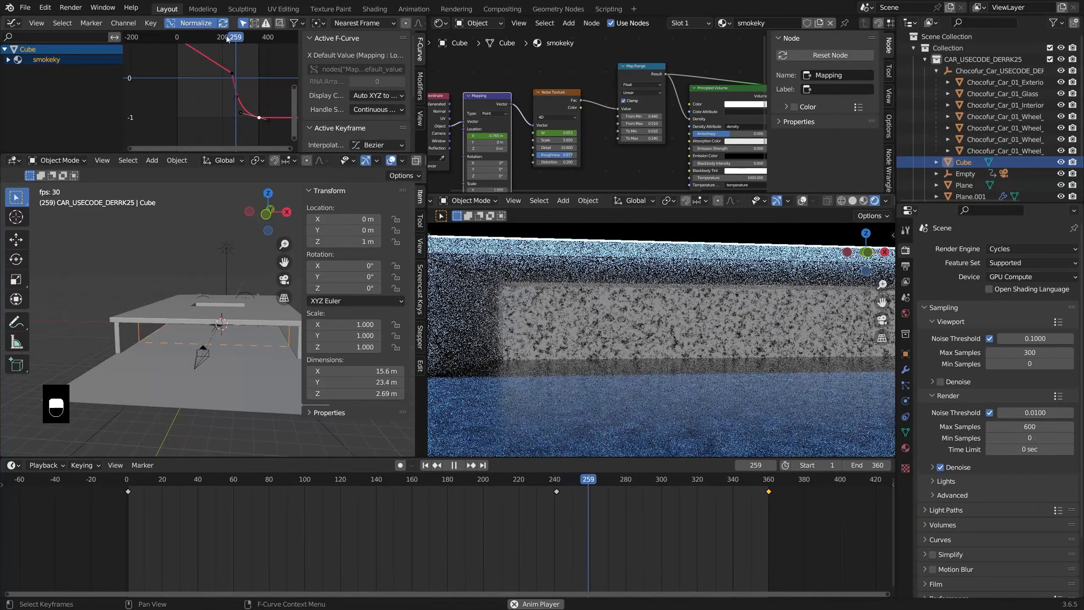
key(space)
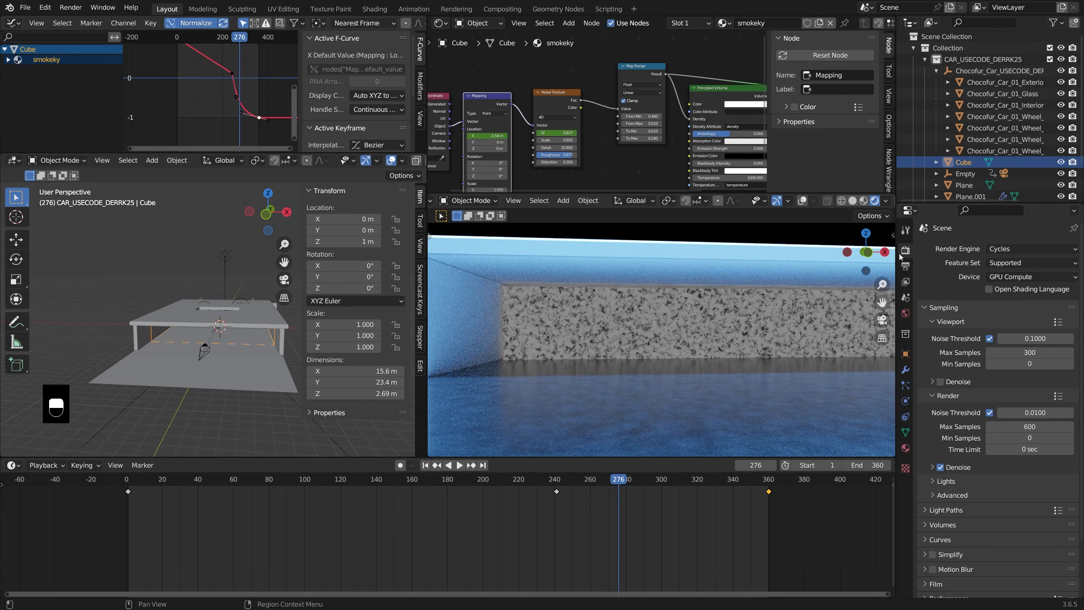
Remove the surface preview link from the smokey material and connect the Principled Volume to the Material Output's Volume input
click(1031, 248)
click(1028, 288)
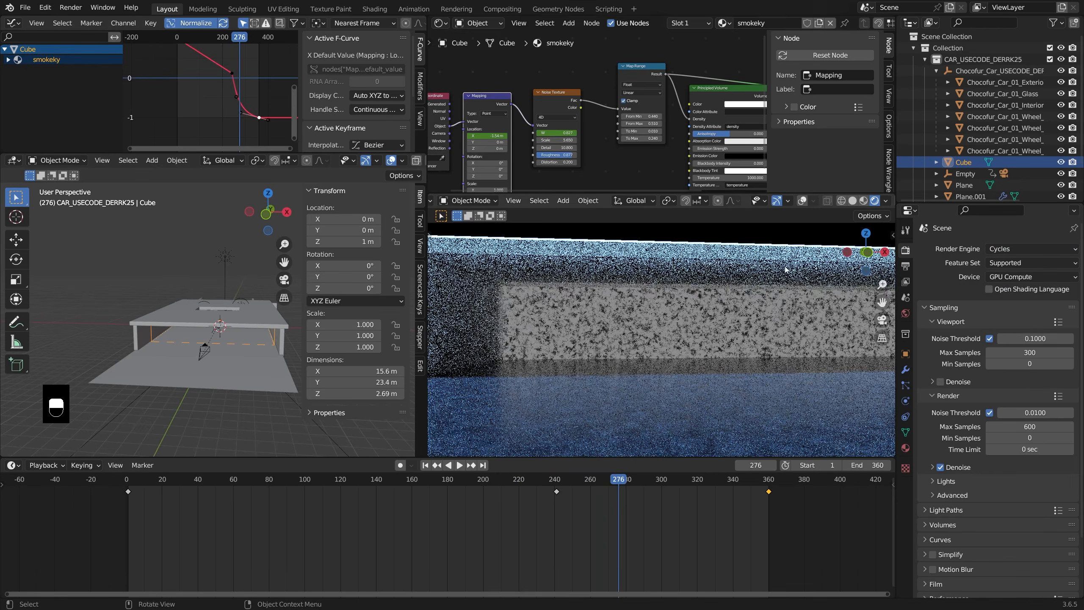
middle_drag(700, 129, 467, 124)
ctrl+right_drag(557, 74, 550, 97)
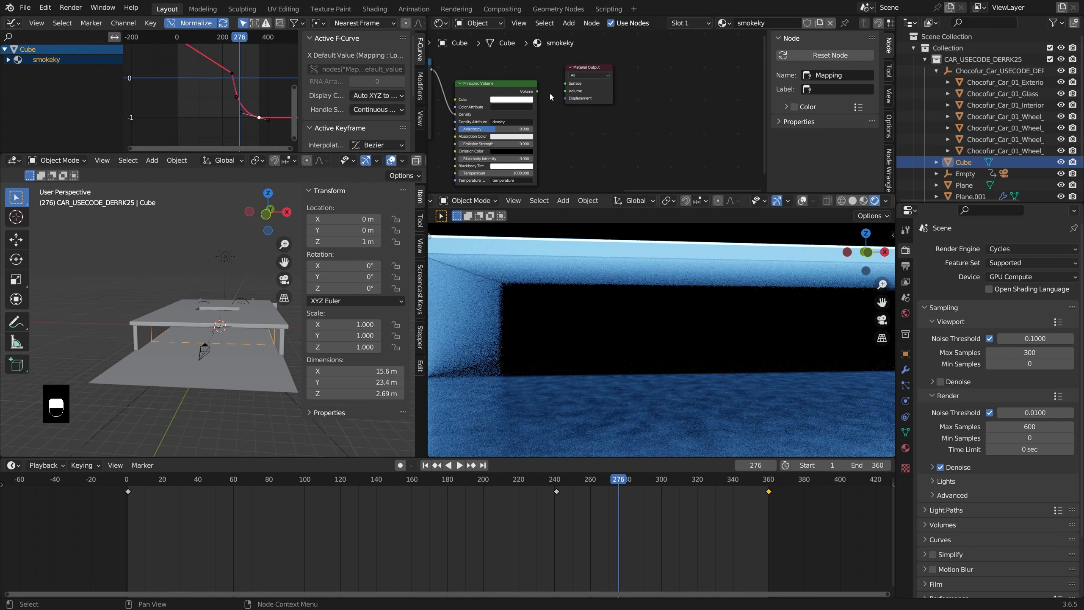
drag(537, 91, 565, 90)
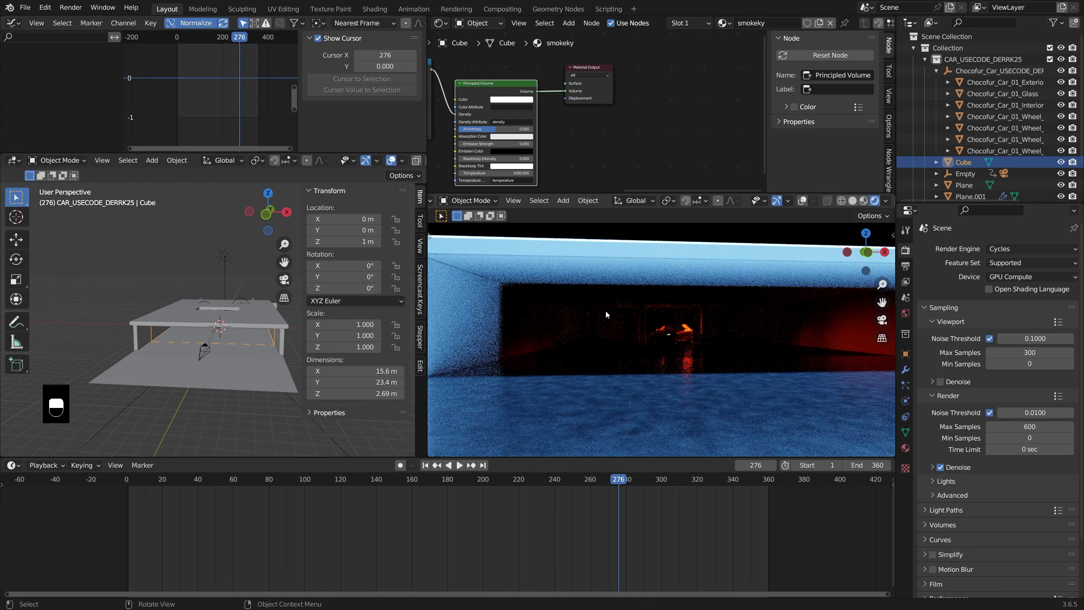
Look through the camera, switch the render engine to Eevee and scrub through the animation to frame 293
key(KP_0)
click(1026, 248)
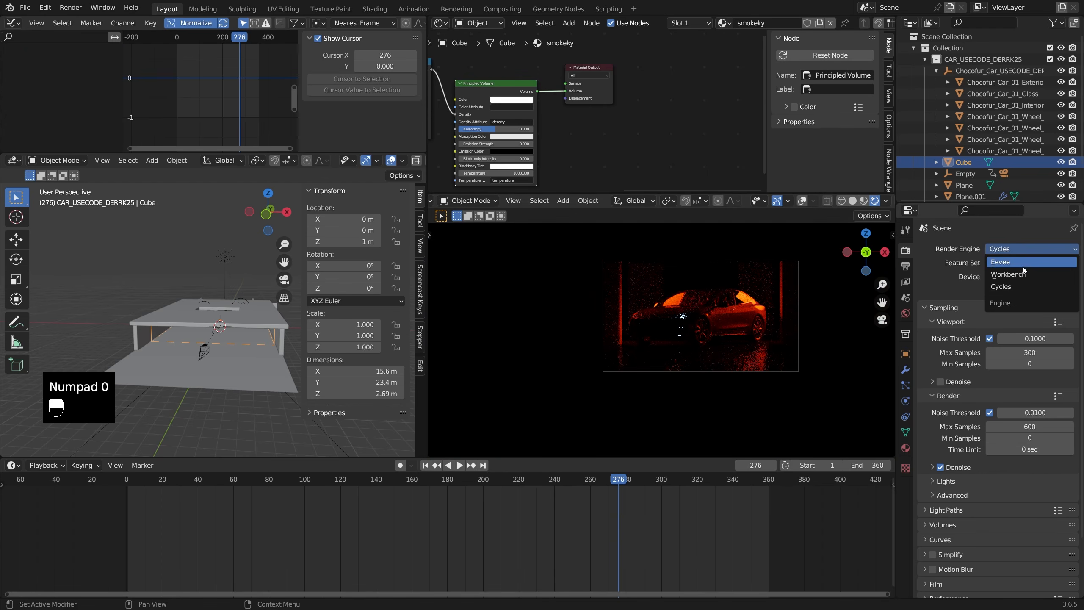
click(1024, 265)
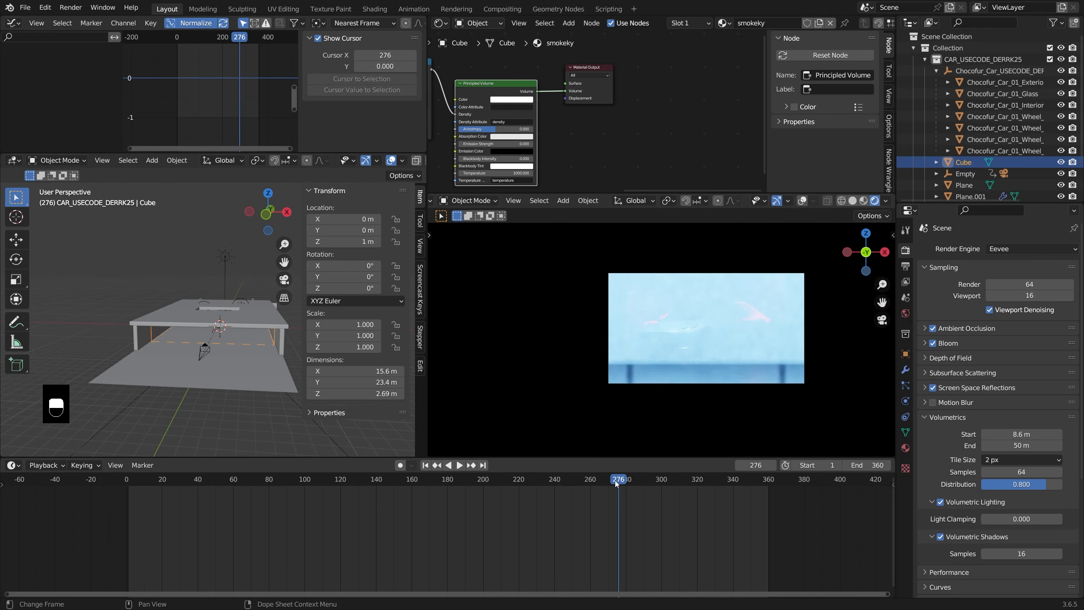
drag(617, 484, 55, 451)
drag(427, 488, 644, 482)
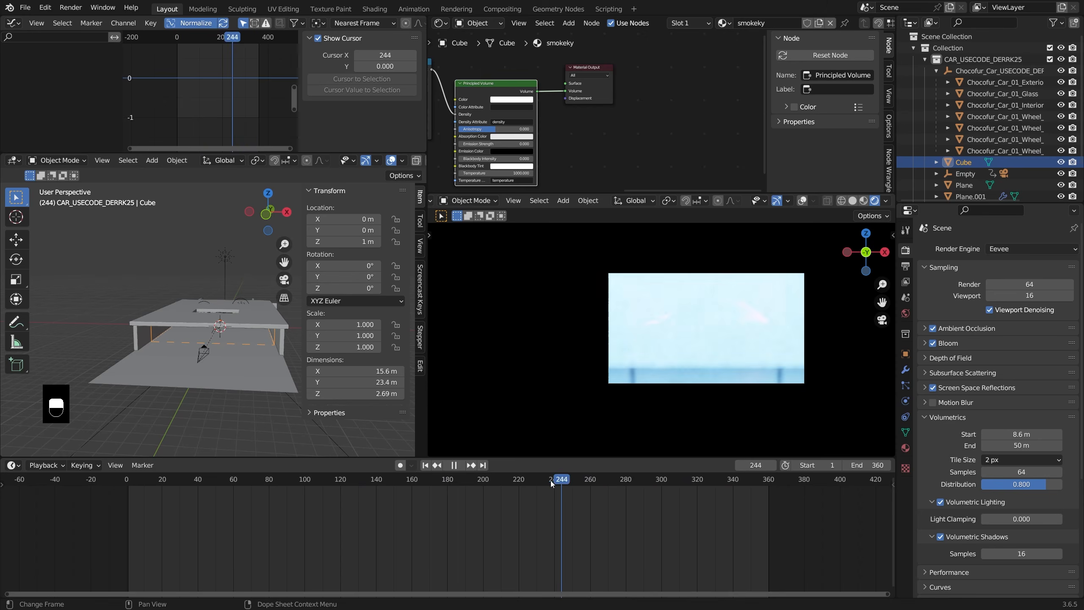
Review the output settings and Eevee's Bloom, Volumetrics and Shadows settings against the camera preview
click(906, 265)
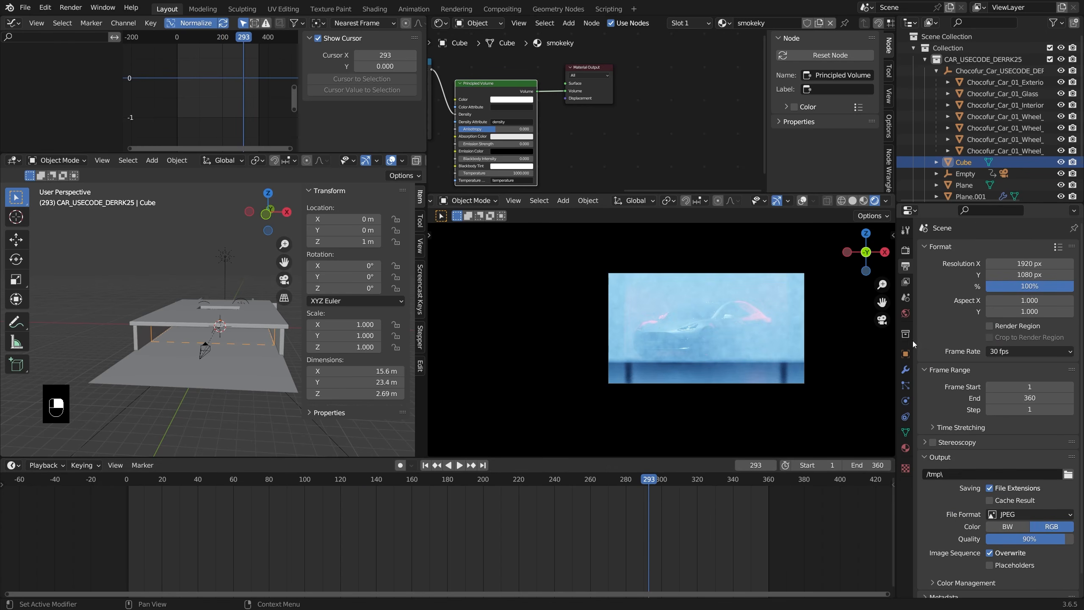
click(906, 252)
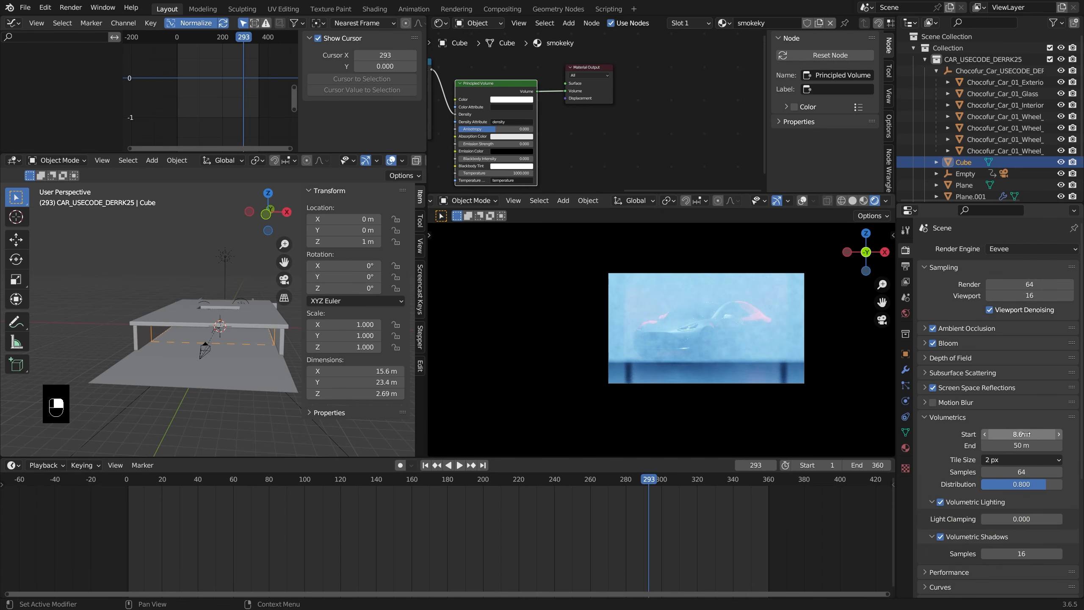
drag(1025, 433, 1004, 433)
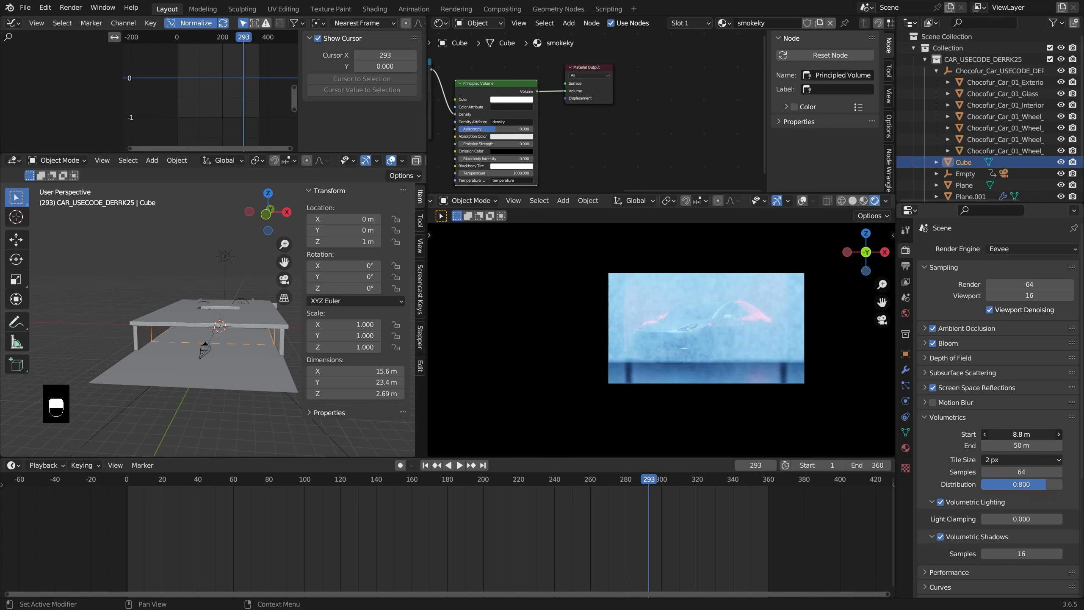
right_click(1024, 433)
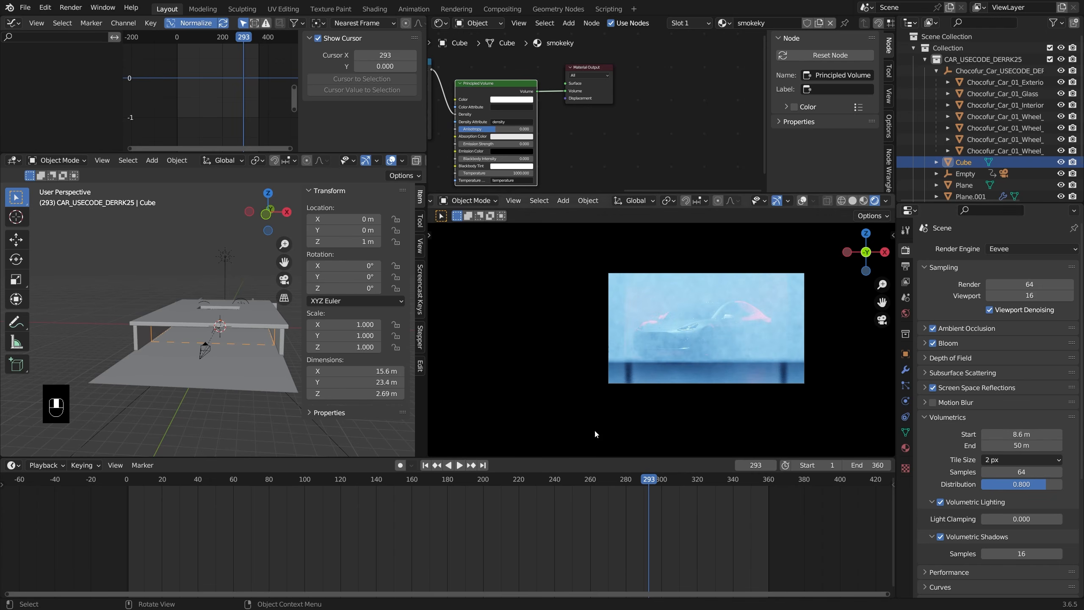
scroll(960, 460, down, 4)
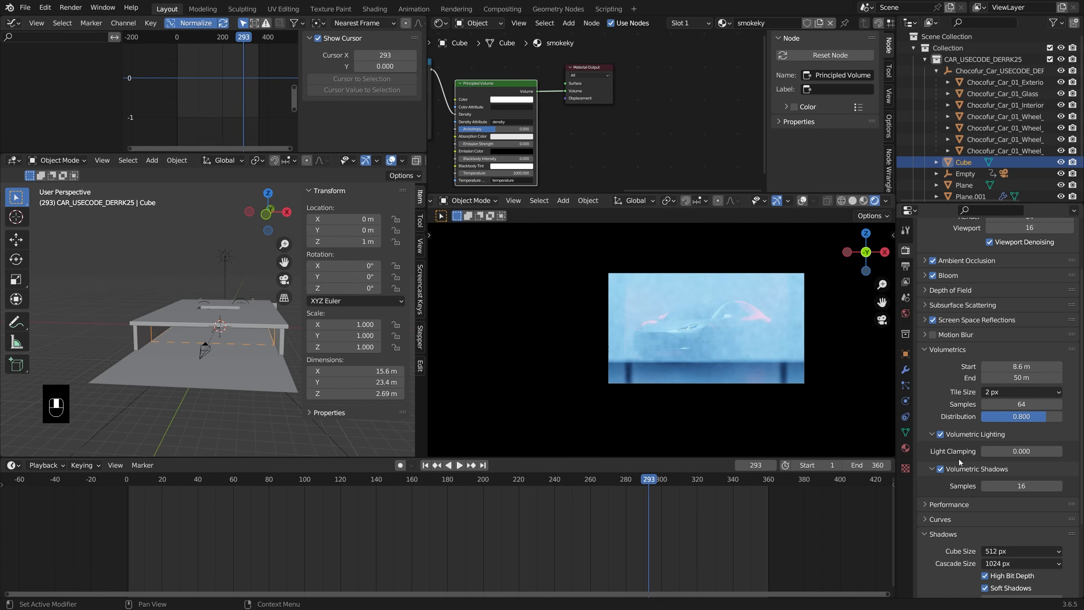
click(933, 278)
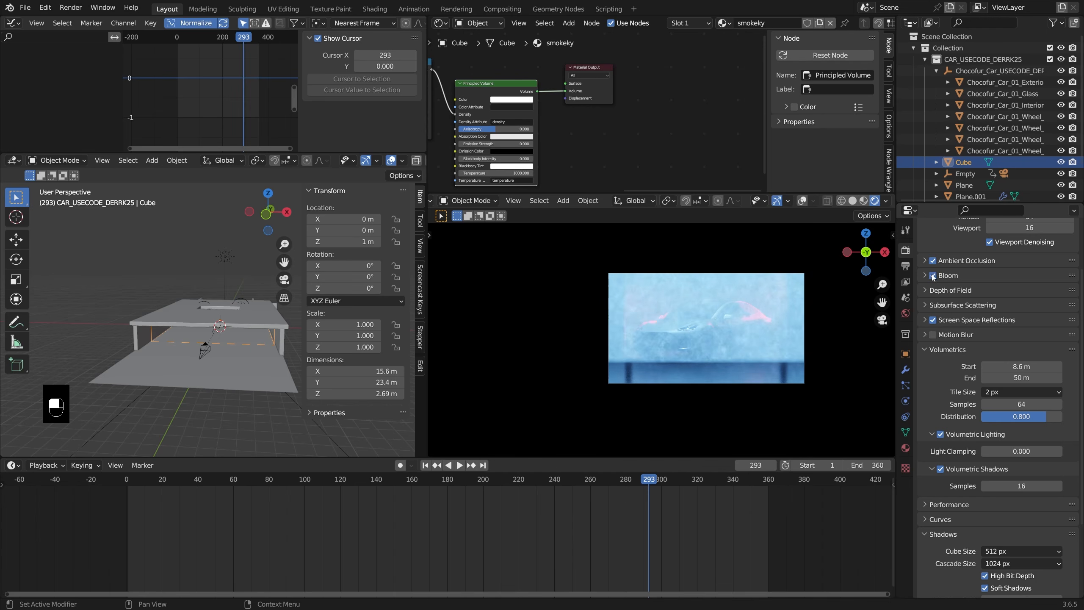
scroll(932, 283, up, 4)
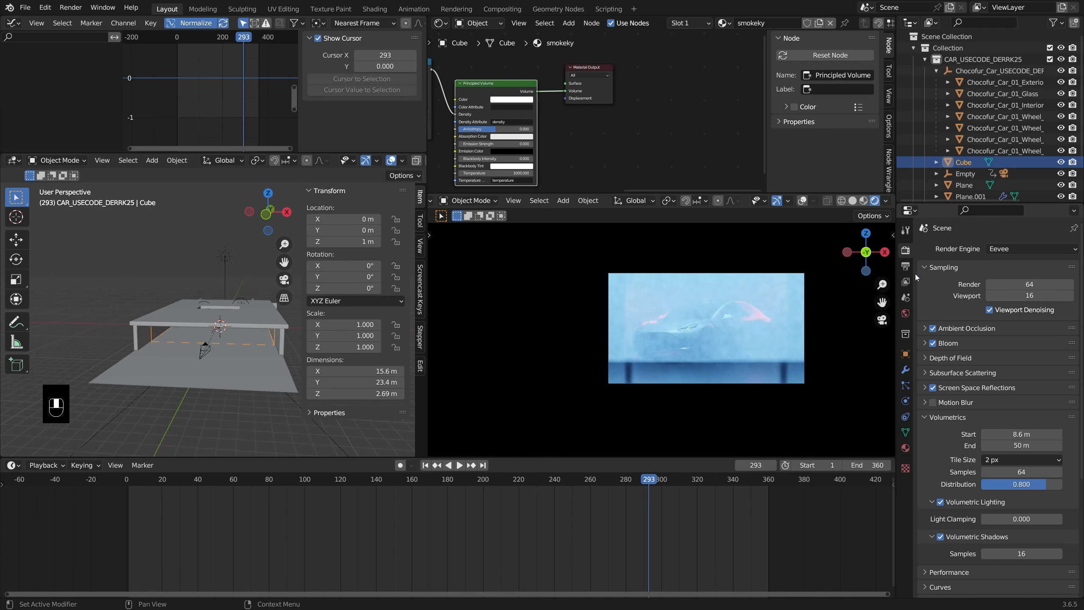
scroll(988, 449, down, 3)
scroll(988, 449, down, 6)
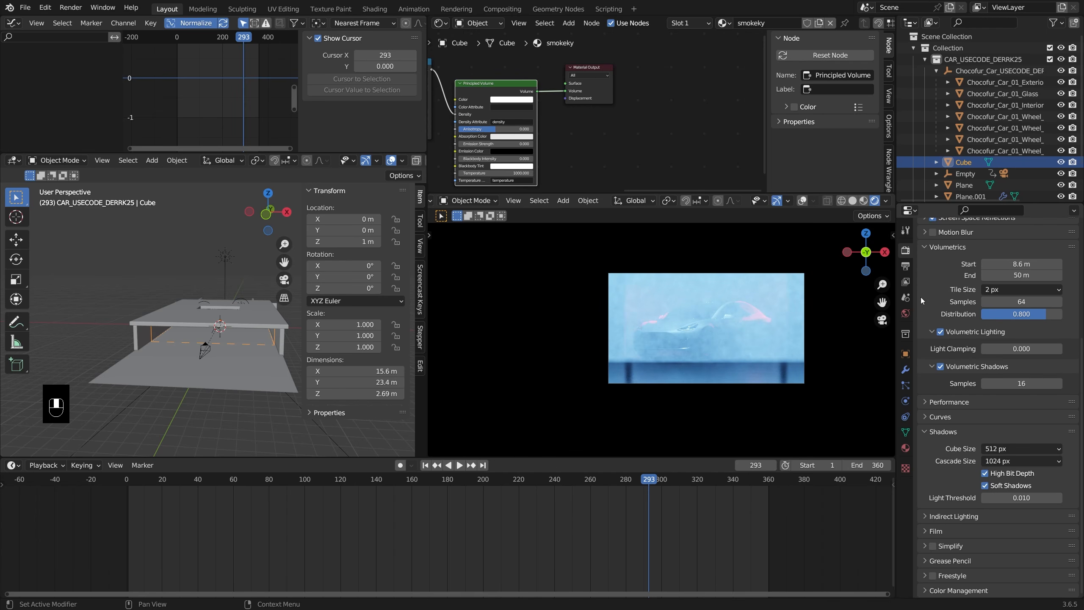
Save the file, then create and open a folder named fra4live inside 094_eeveegodray for the render output
key(ctrl+s)
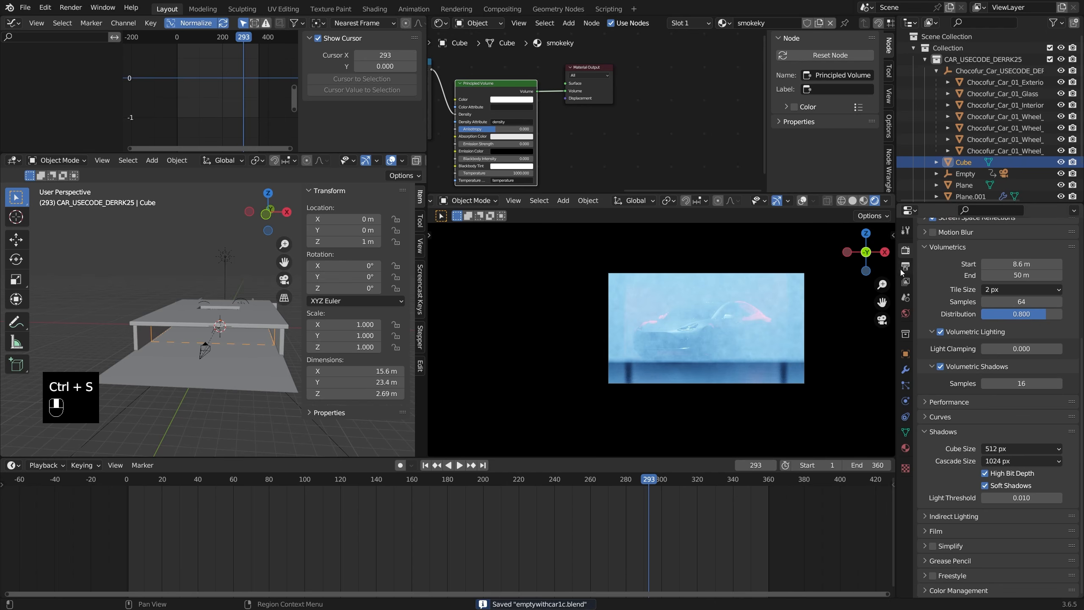
click(906, 266)
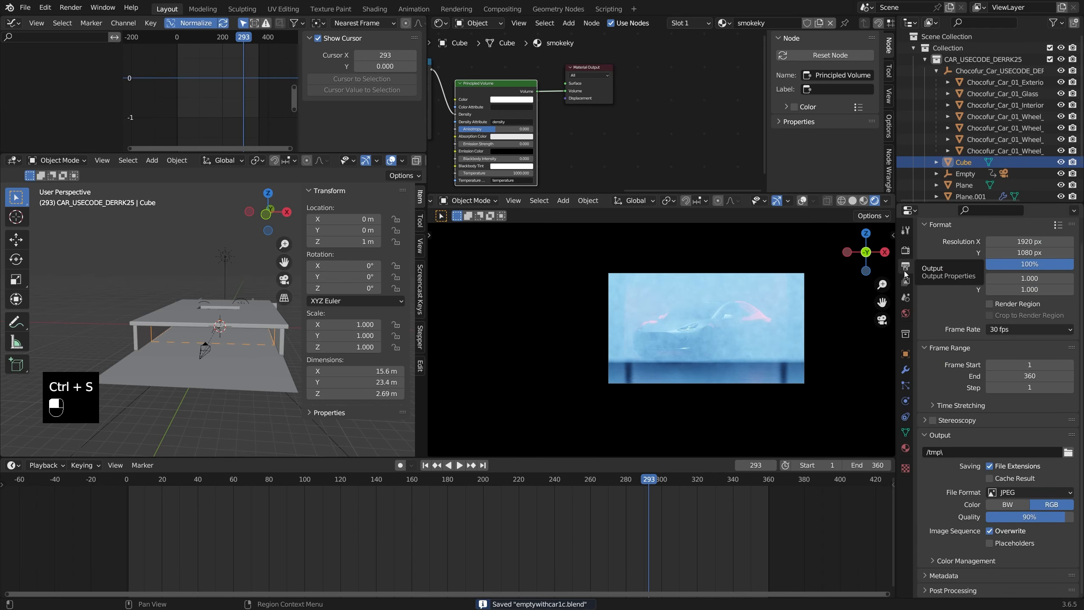
click(1068, 452)
scroll(350, 413, down, 5)
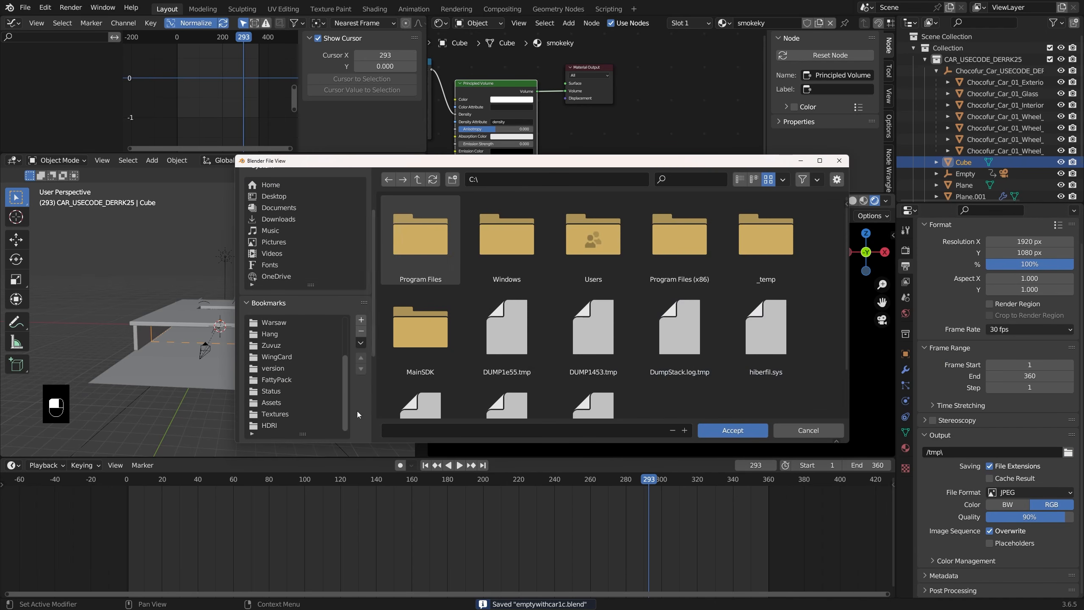
click(304, 404)
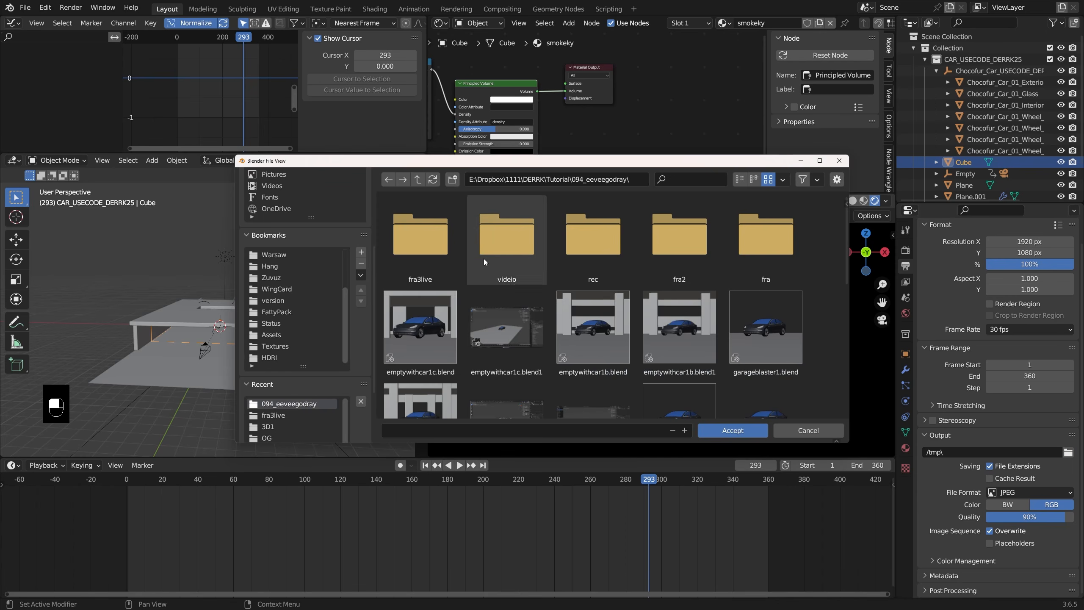
click(454, 178)
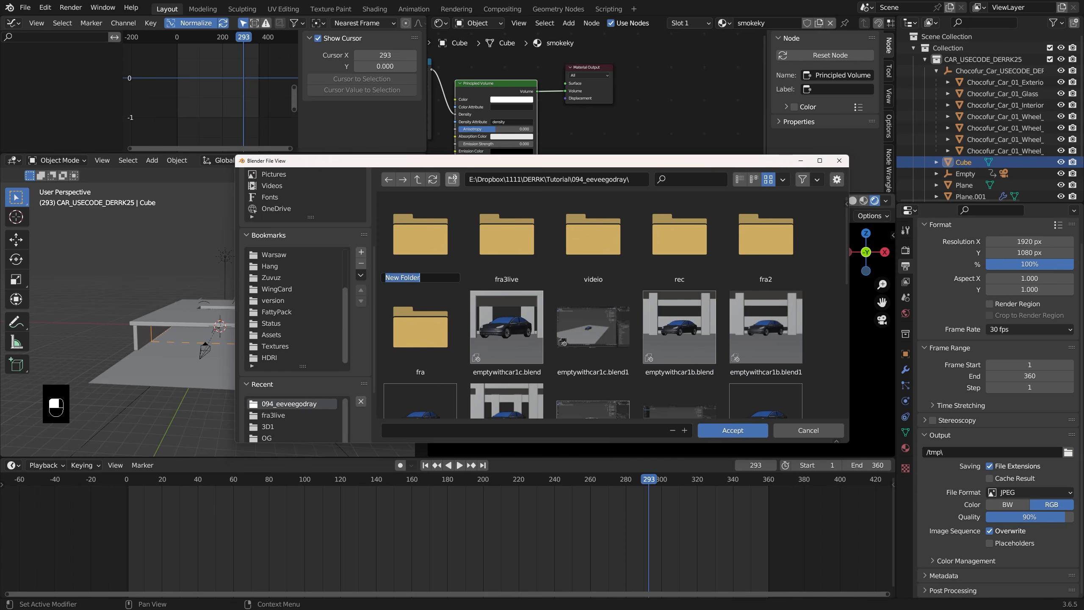
text(fra4live)
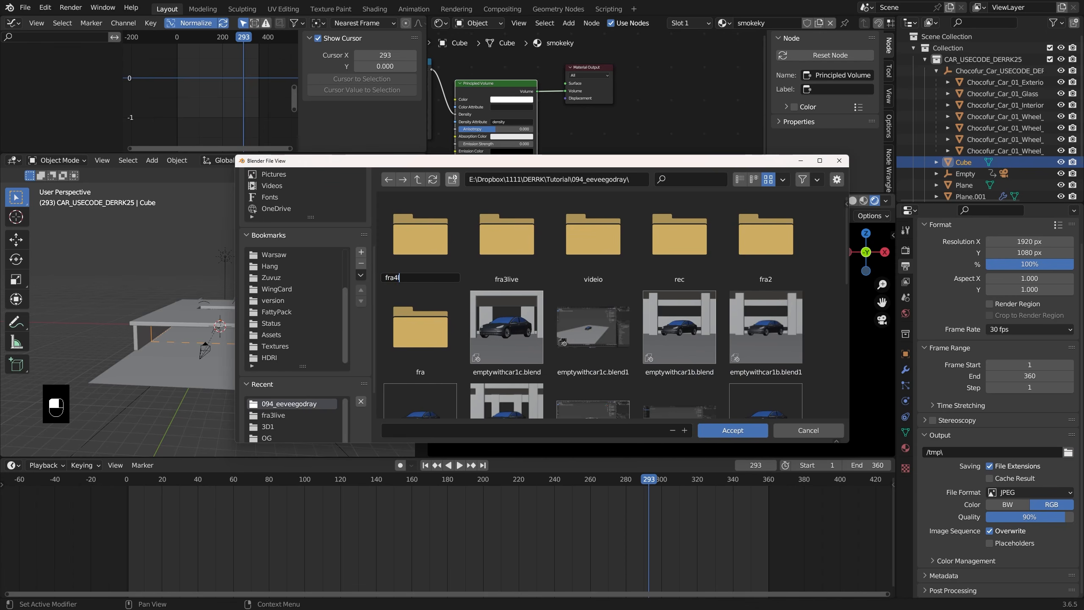
key(Return)
double_click(420, 219)
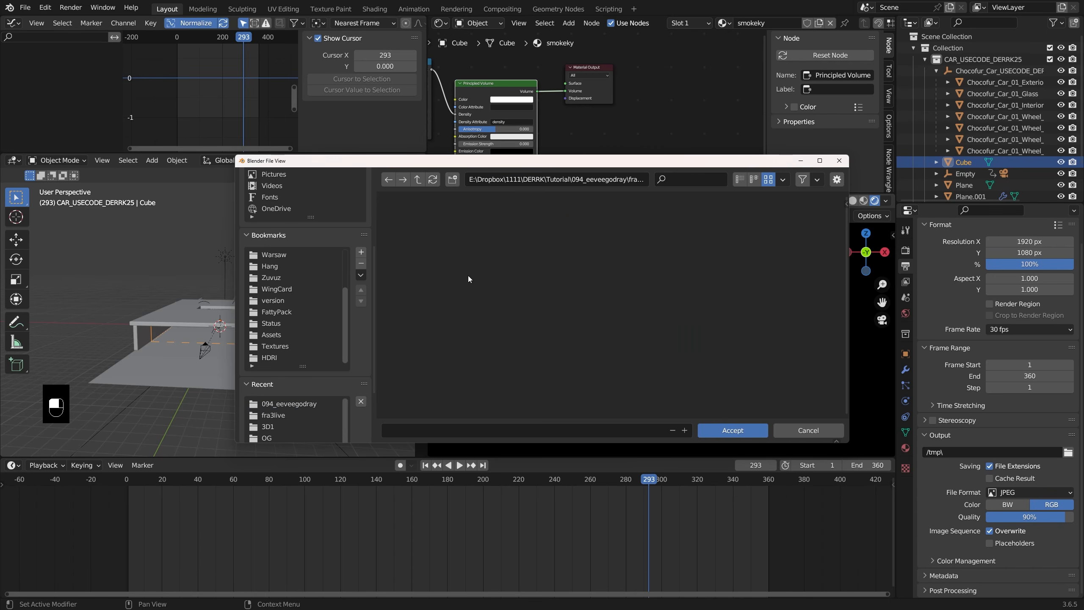
Set the output file name to framesyay in the fra4live folder, accept the path and save the file
text(framesyay)
key(Return)
click(750, 425)
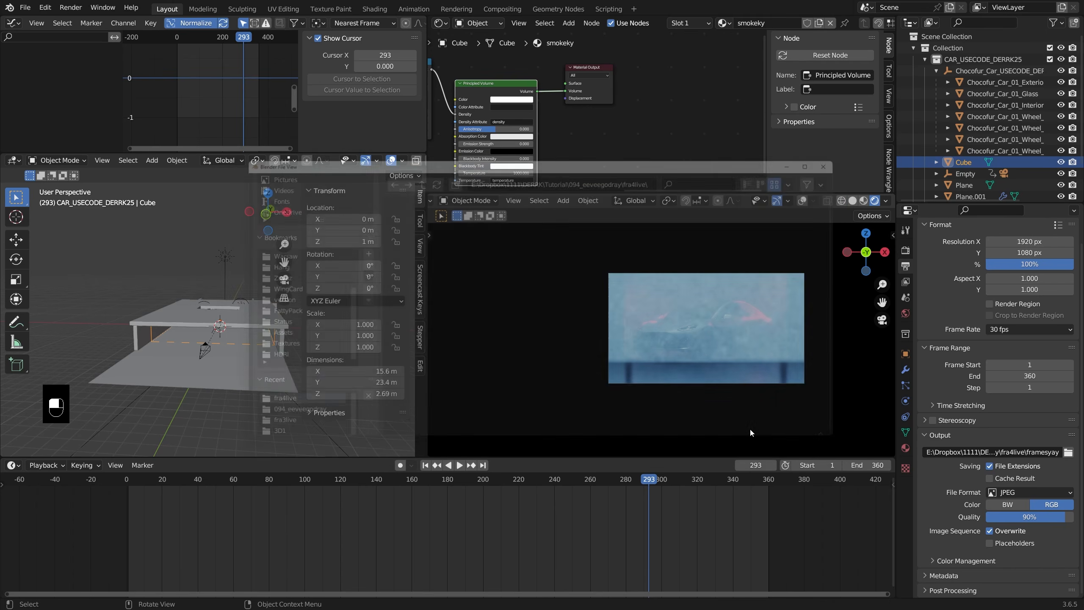
key(ctrl+s)
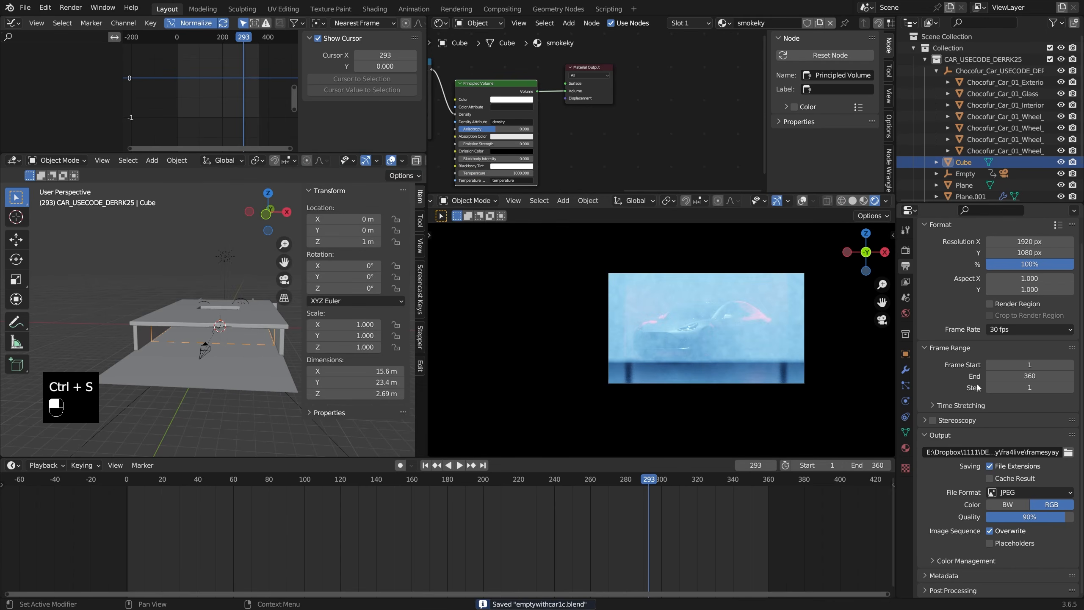
Check the available output file formats, keep JPEG and start rendering the full animation
click(1019, 492)
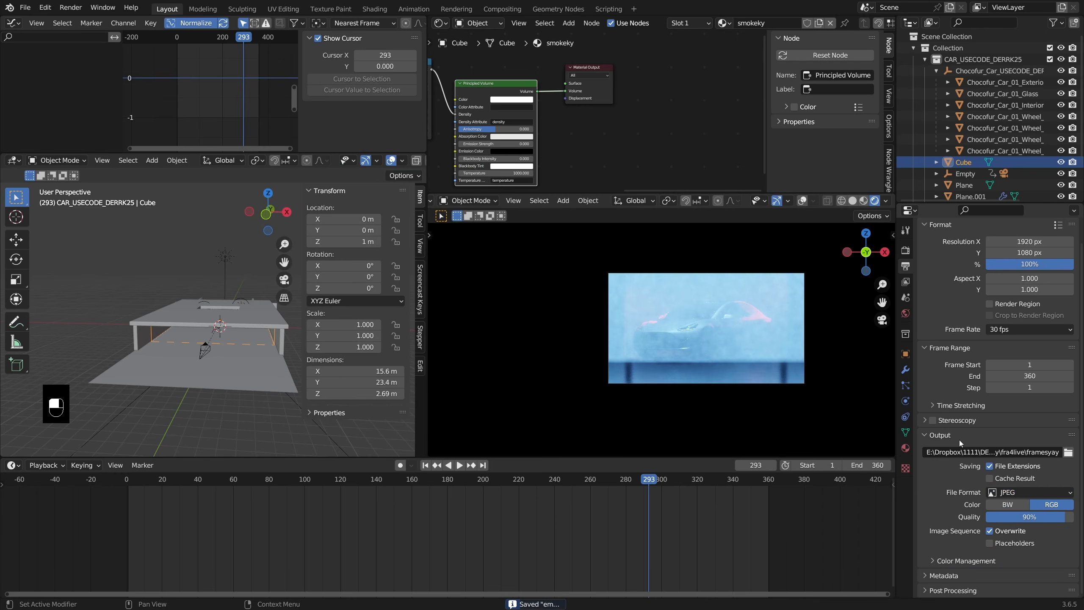
click(1025, 492)
click(1024, 492)
click(1024, 492)
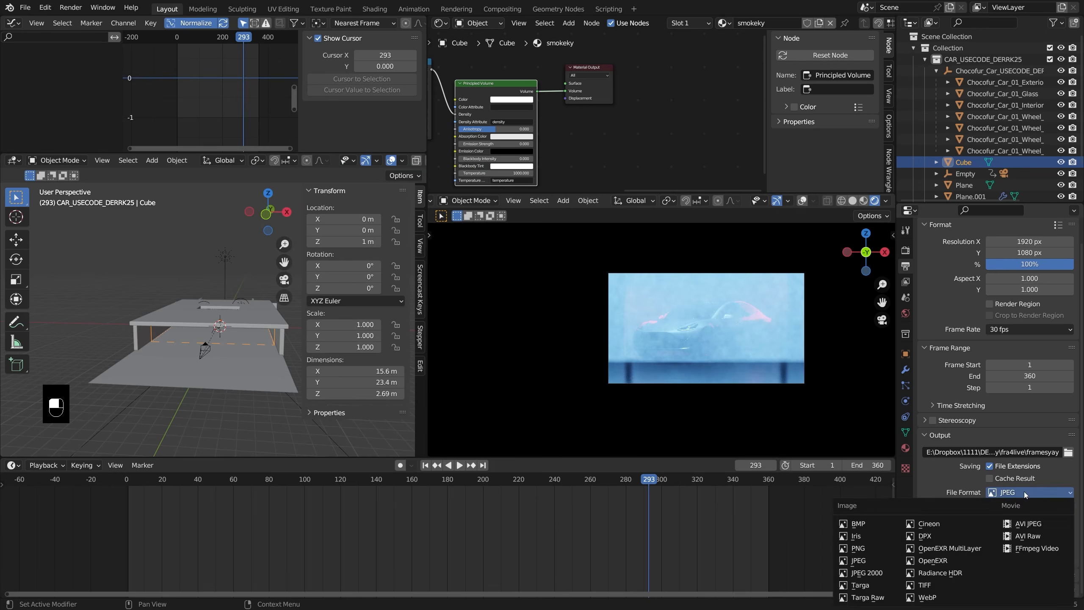
click(1024, 492)
click(1024, 492)
click(1024, 492)
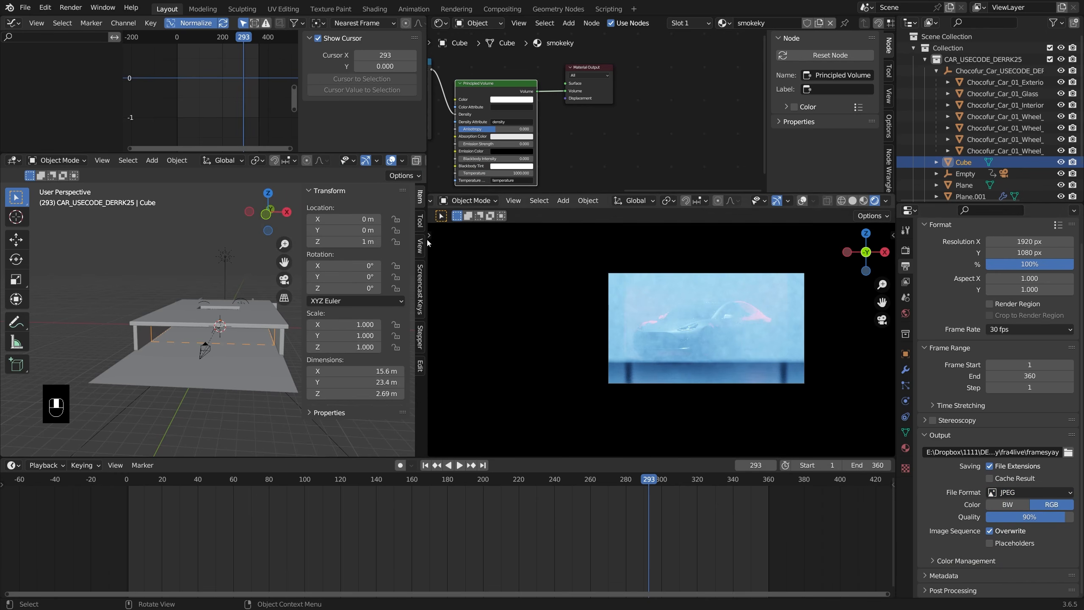
click(71, 7)
click(86, 34)
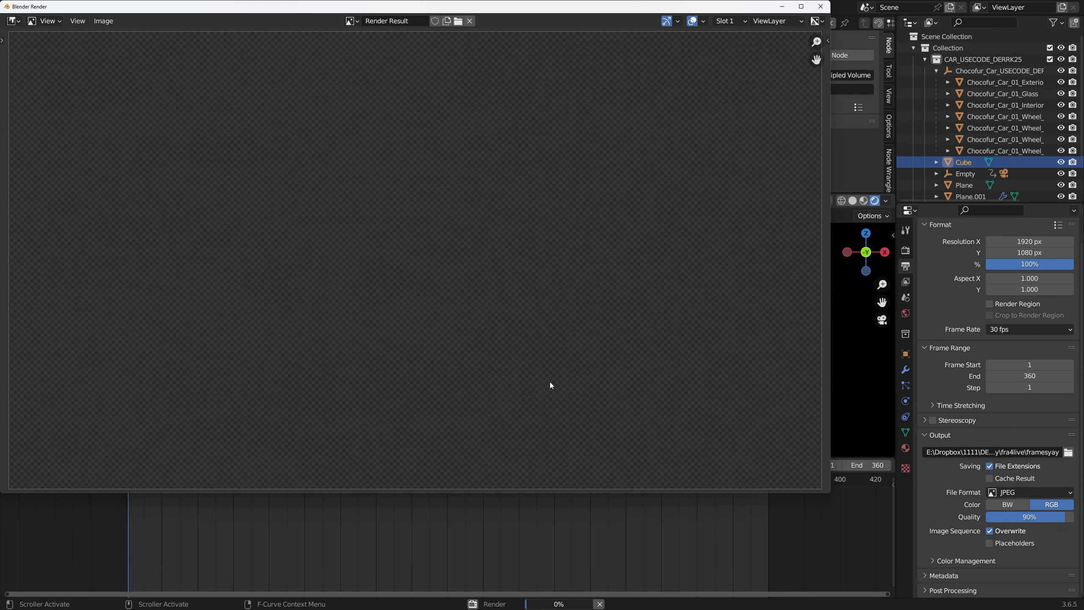